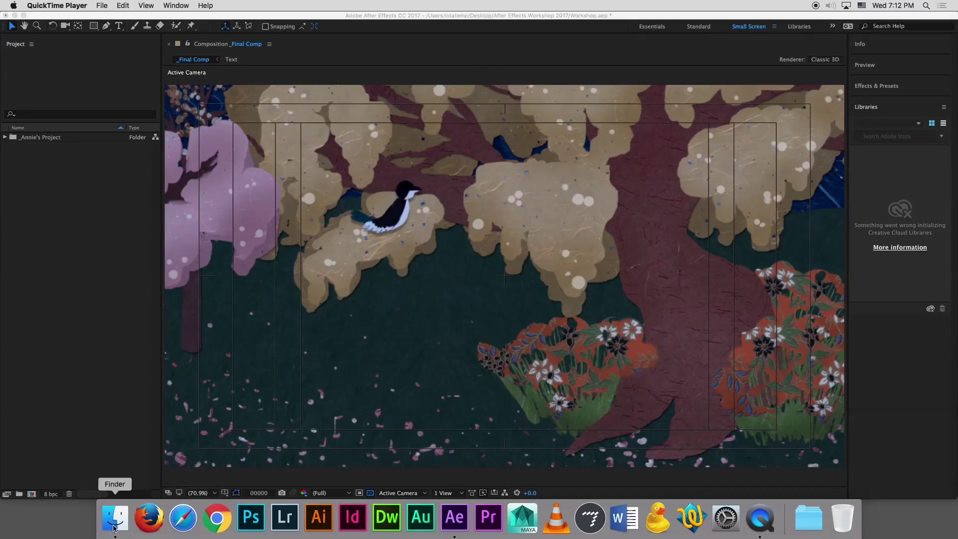
# In Finder, browse from the Desktop through Class Shares and workshop_film1 to the After Effects Workshop 2017 folder
pyautogui.click(115, 526)
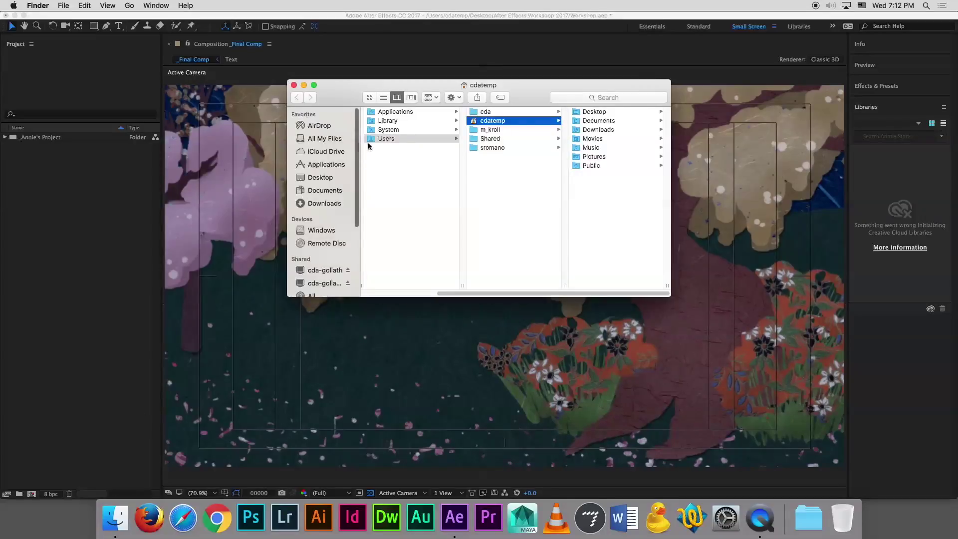
pyautogui.click(326, 180)
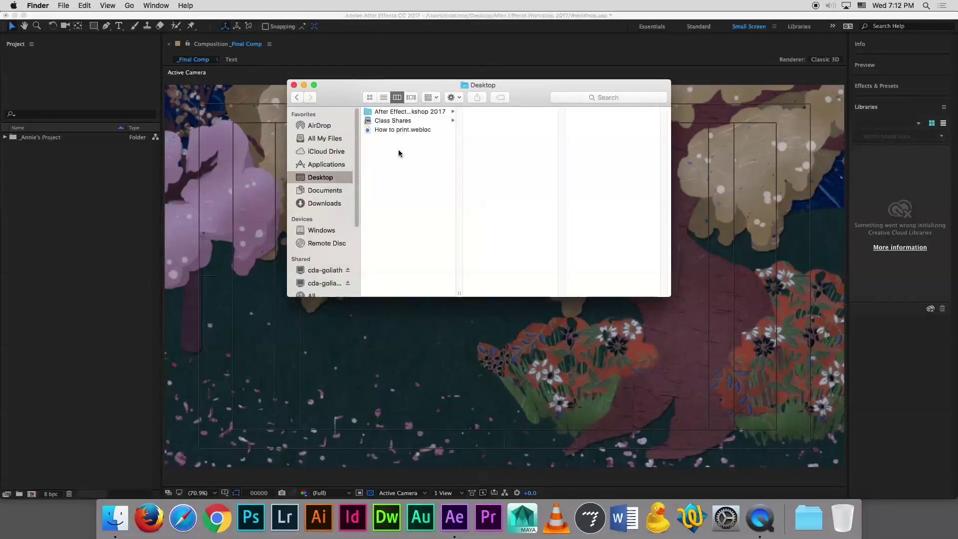
pyautogui.click(403, 122)
pyautogui.scroll(-10, 509, 182)
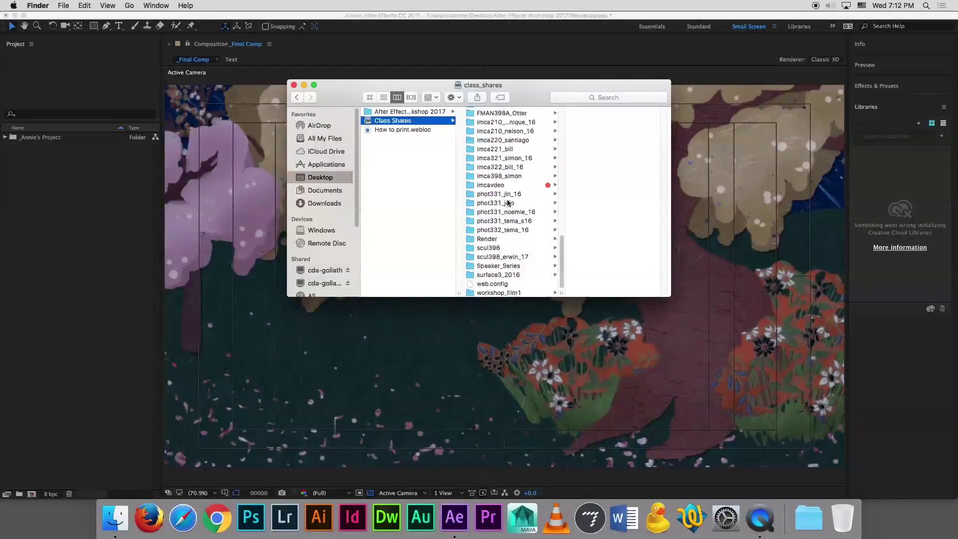
pyautogui.click(525, 293)
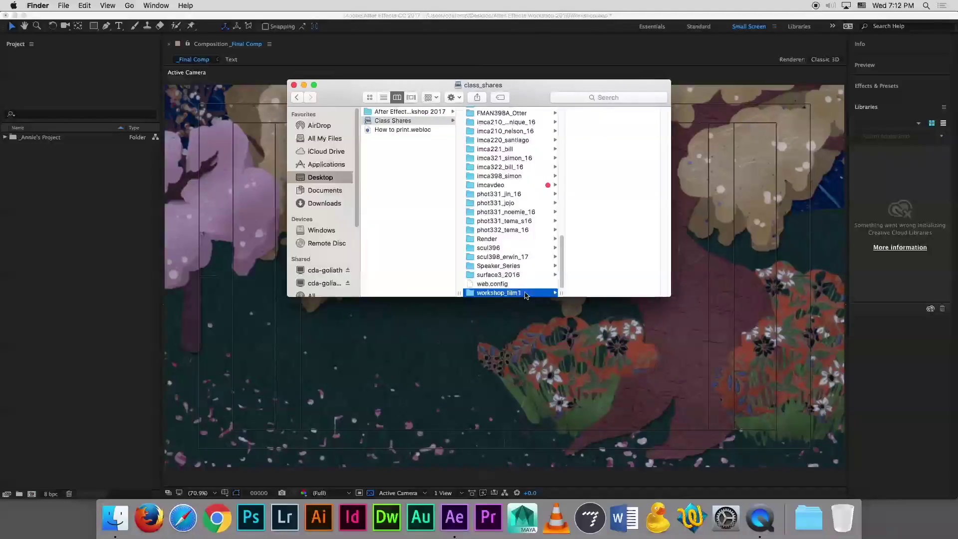
pyautogui.click(614, 115)
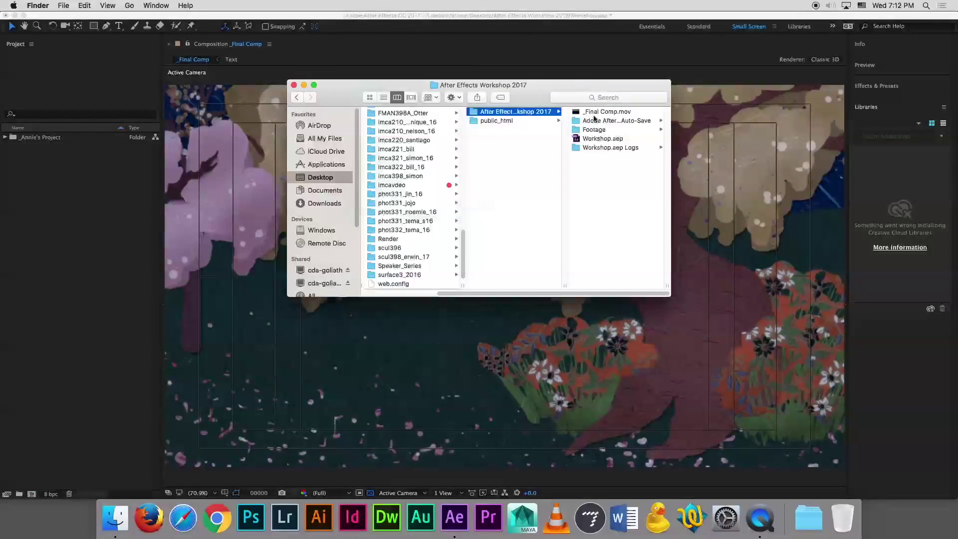
pyautogui.click(497, 116)
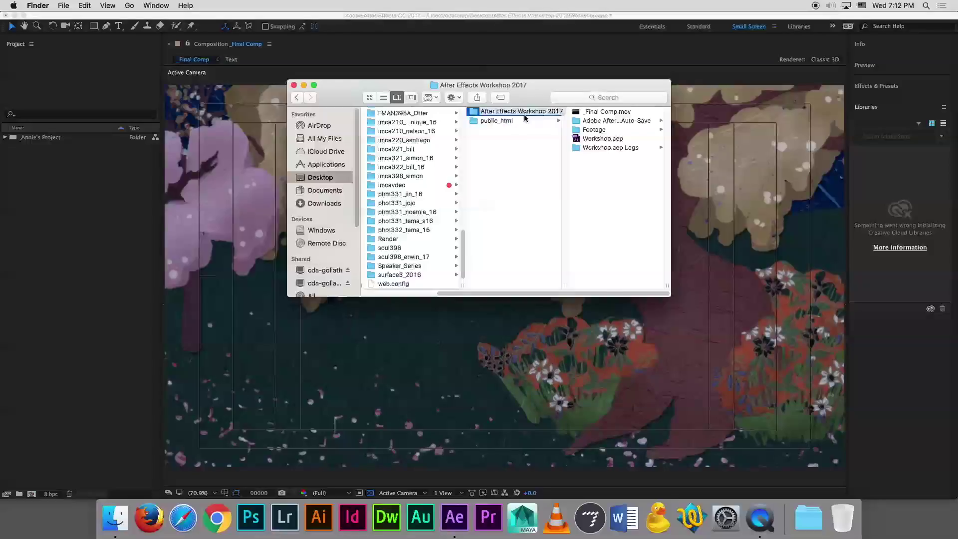
pyautogui.press('Return')
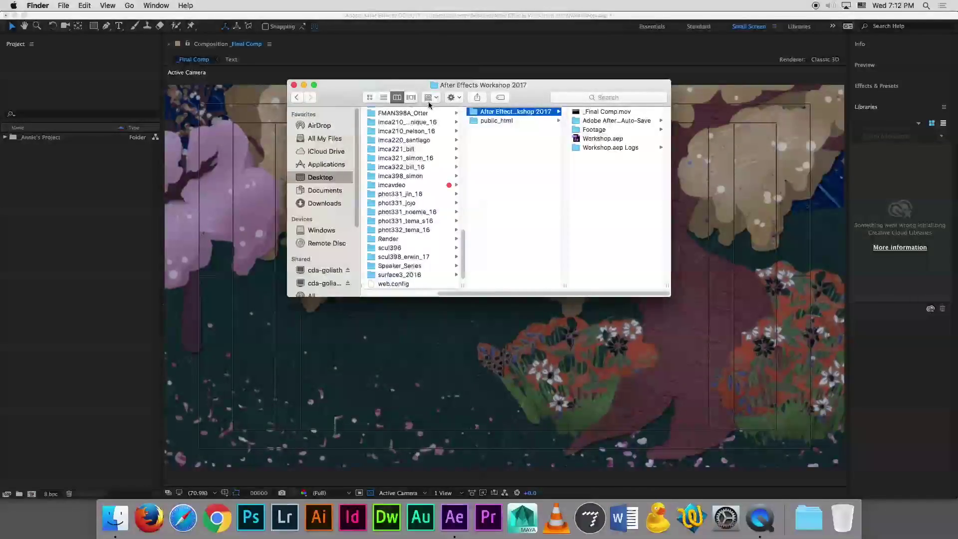
# Open the Desktop's After Effects Workshop 2017 folder, preview Workshop.aep's details, and close Finder
pyautogui.click(344, 181)
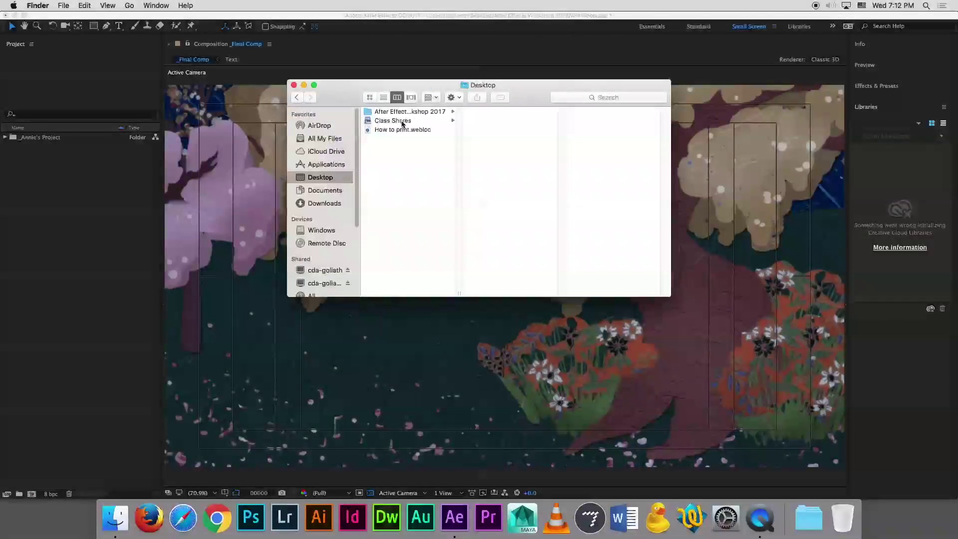
pyautogui.click(419, 112)
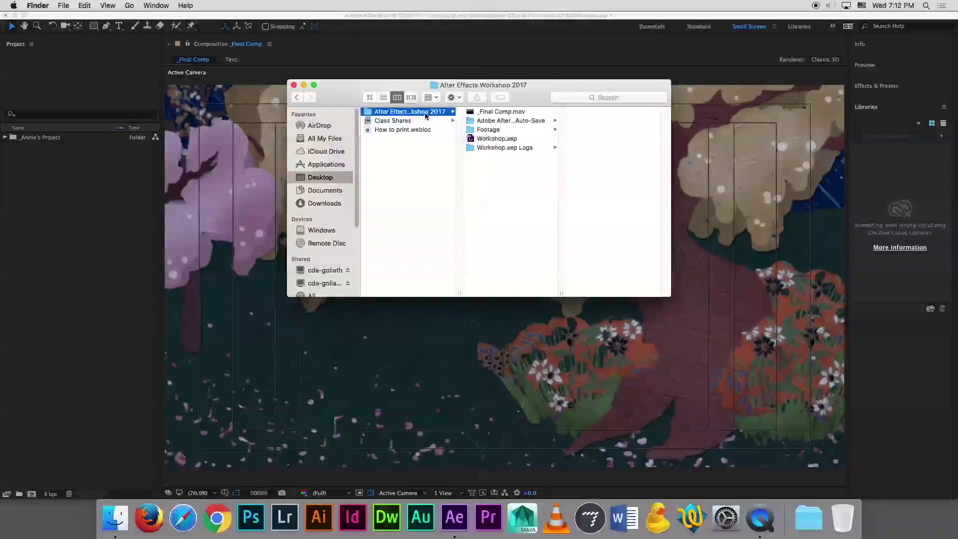
pyautogui.click(501, 140)
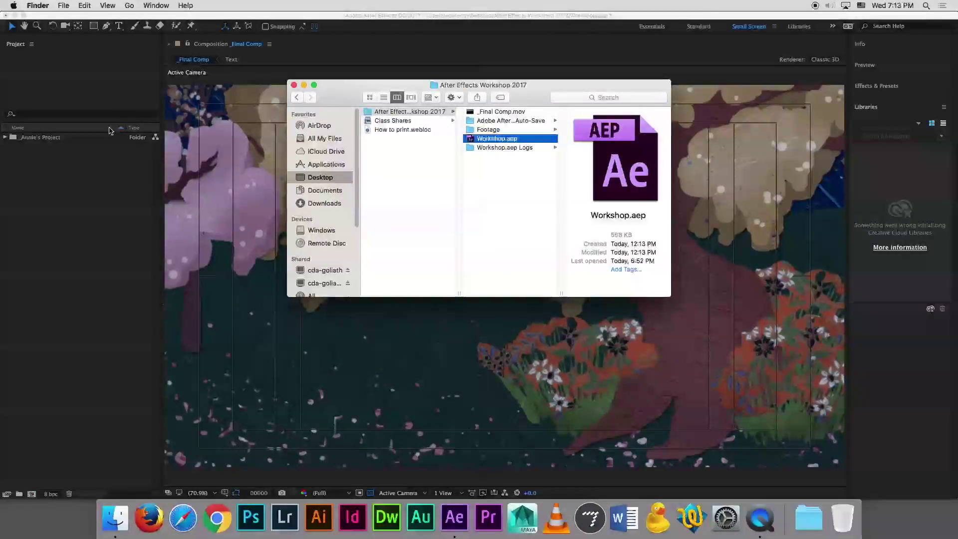
pyautogui.click(294, 85)
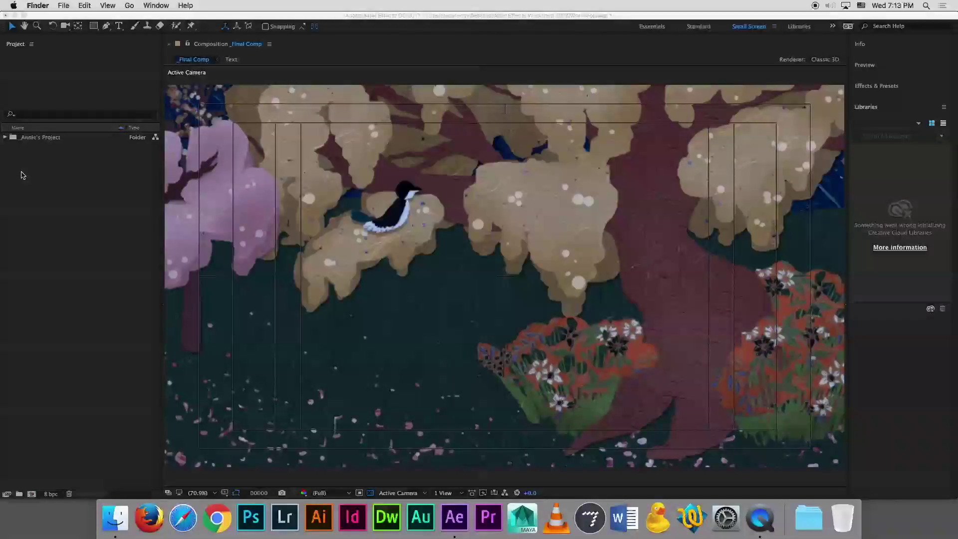
# In After Effects, expand _Annie's Project and open _Final Comp in the timeline
pyautogui.click(7, 138)
pyautogui.click(5, 138)
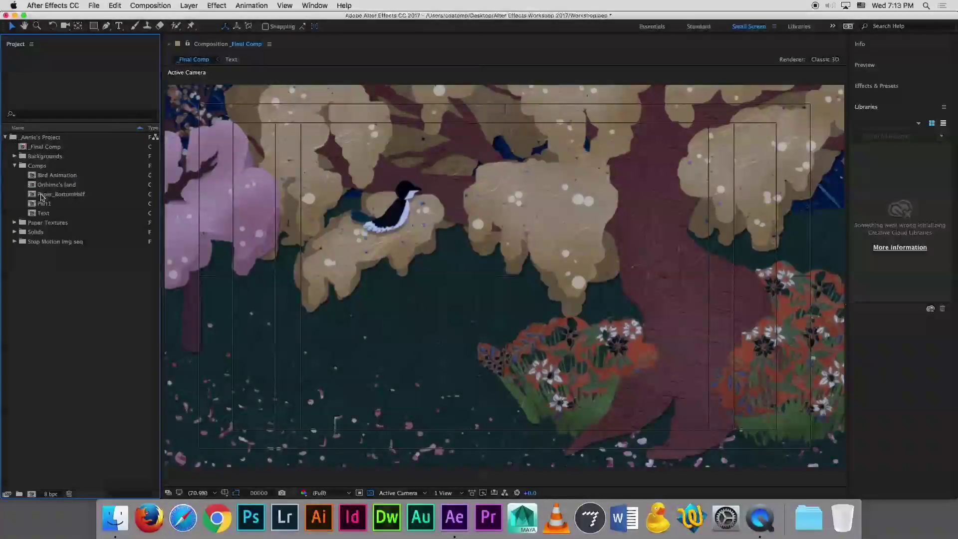
pyautogui.doubleClick(30, 147)
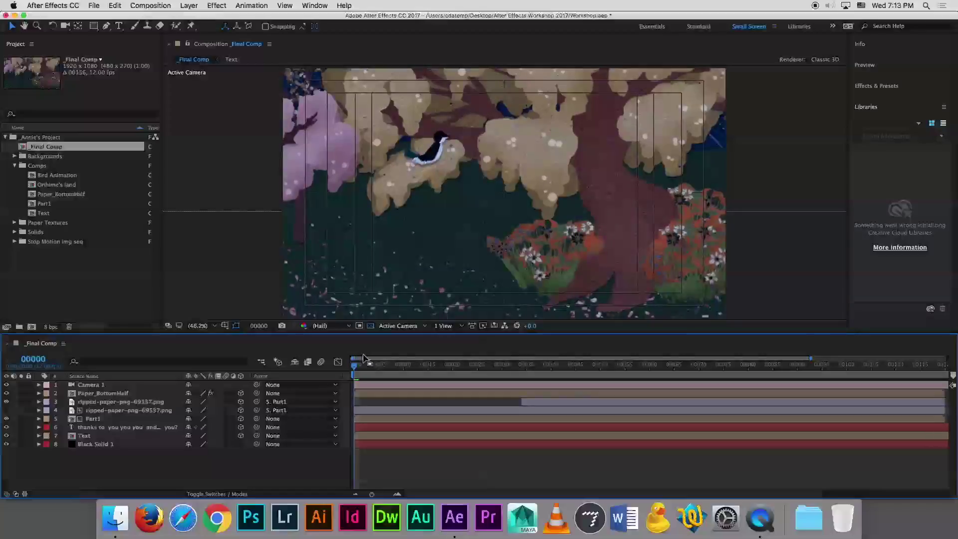
# Open the rendered _Final Comp.mov from Desktop > After Effects Workshop 2017
pyautogui.click(115, 518)
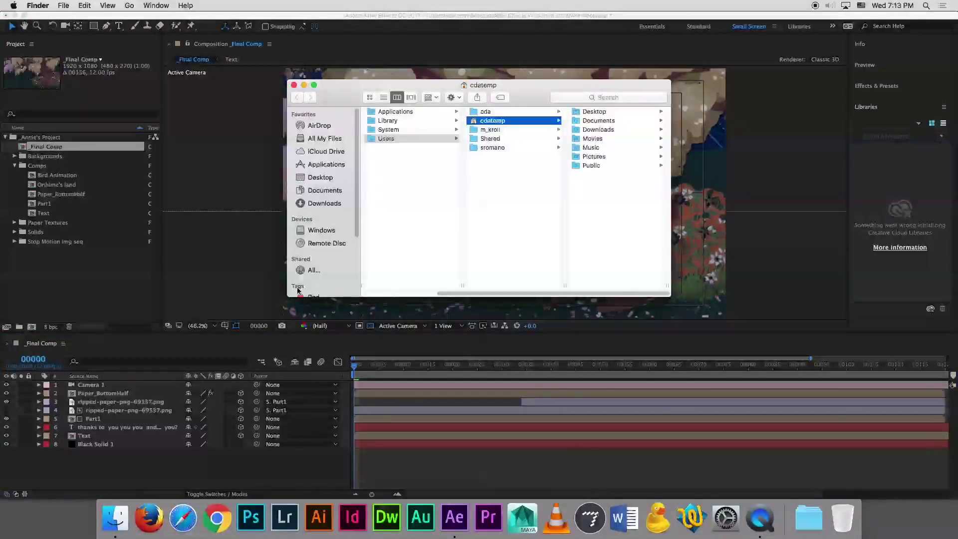
pyautogui.click(322, 178)
pyautogui.click(420, 114)
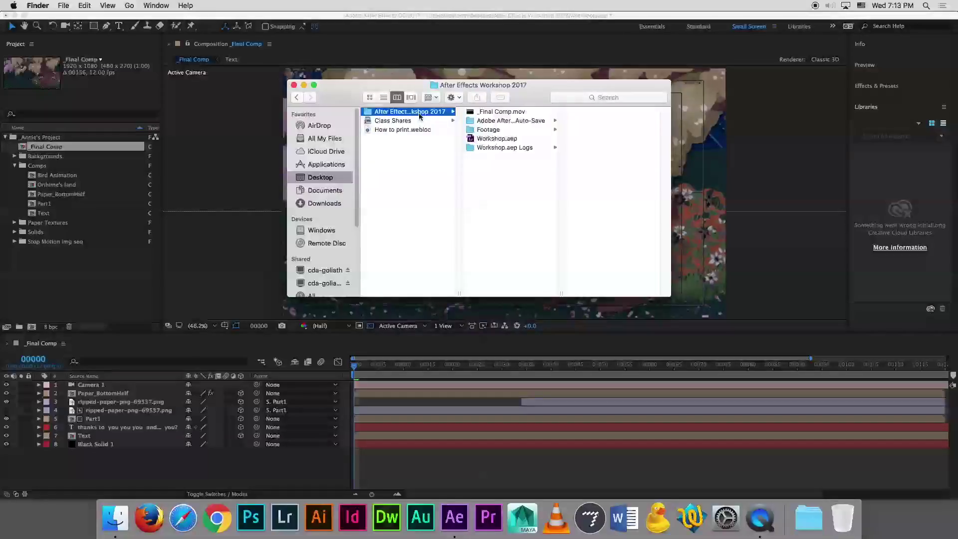
pyautogui.doubleClick(501, 112)
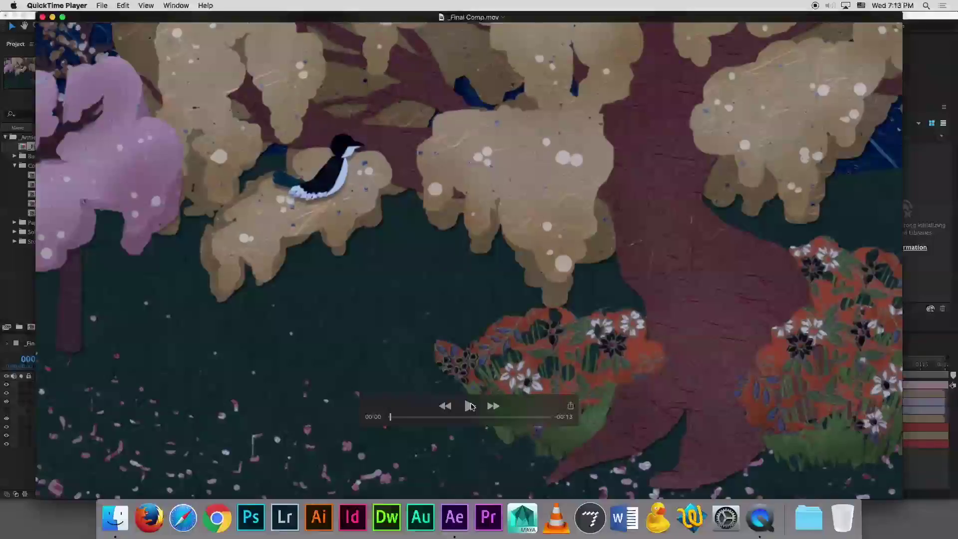
# Play _Final Comp.mov, scrub between the 00:01 tree scene and 00:03 bird-on-paper frame, then close it
pyautogui.click(471, 406)
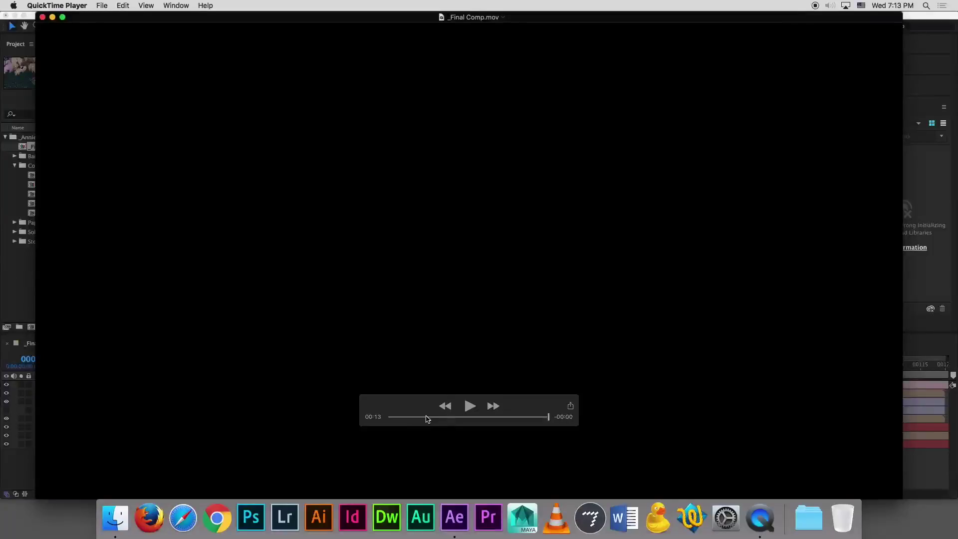
pyautogui.click(428, 418)
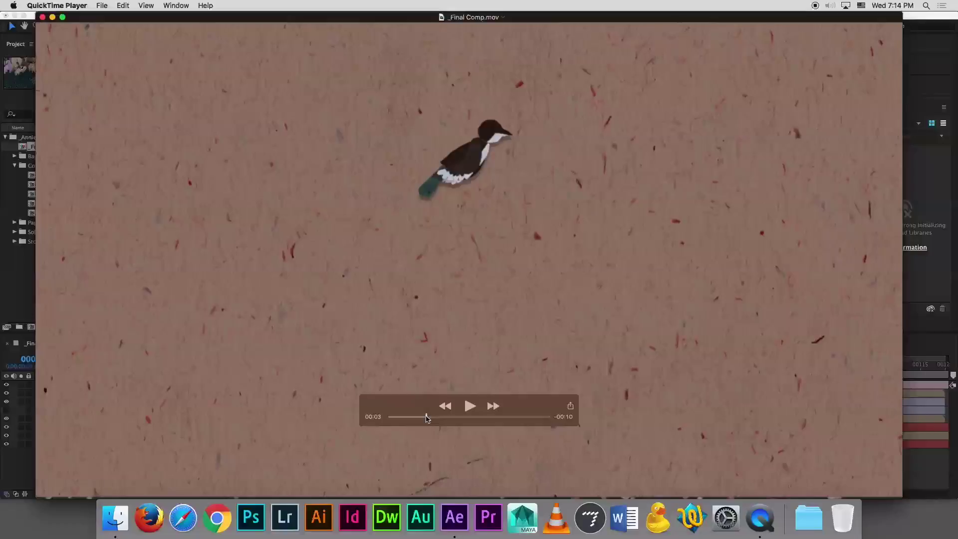
pyautogui.moveTo(427, 417); pyautogui.dragTo(401, 417)
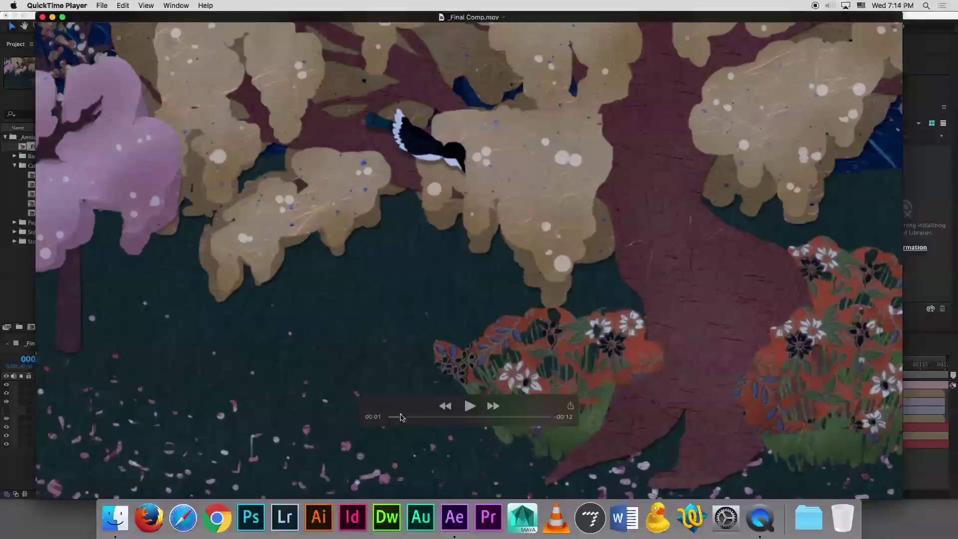
pyautogui.moveTo(402, 418); pyautogui.dragTo(441, 416)
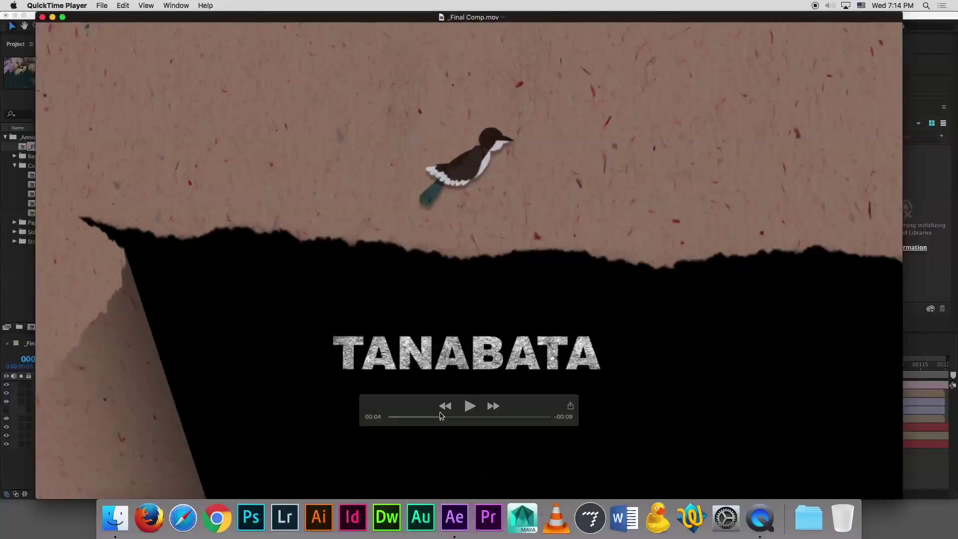
pyautogui.click(43, 17)
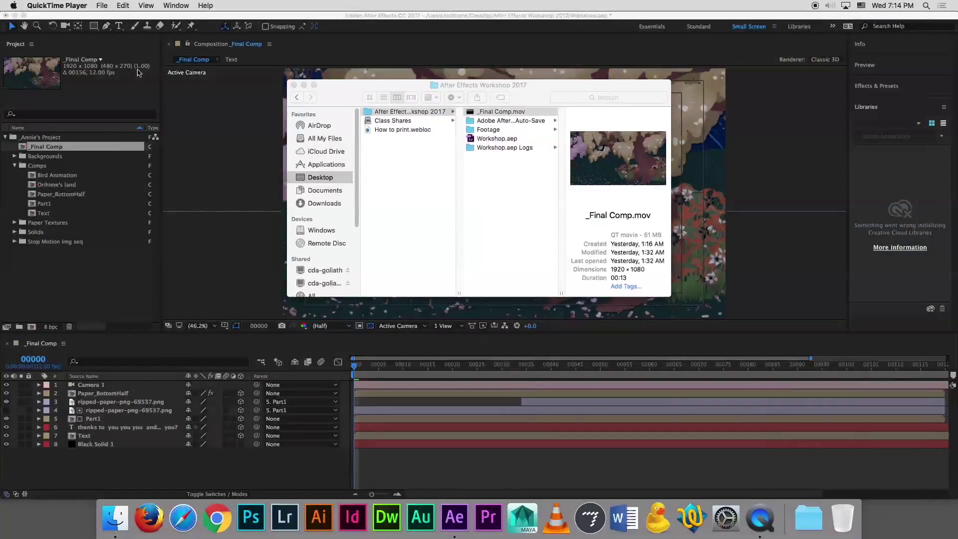
# Close Finder and reopen the _Final Comp timeline from _Annie's Project in After Effects
pyautogui.click(294, 85)
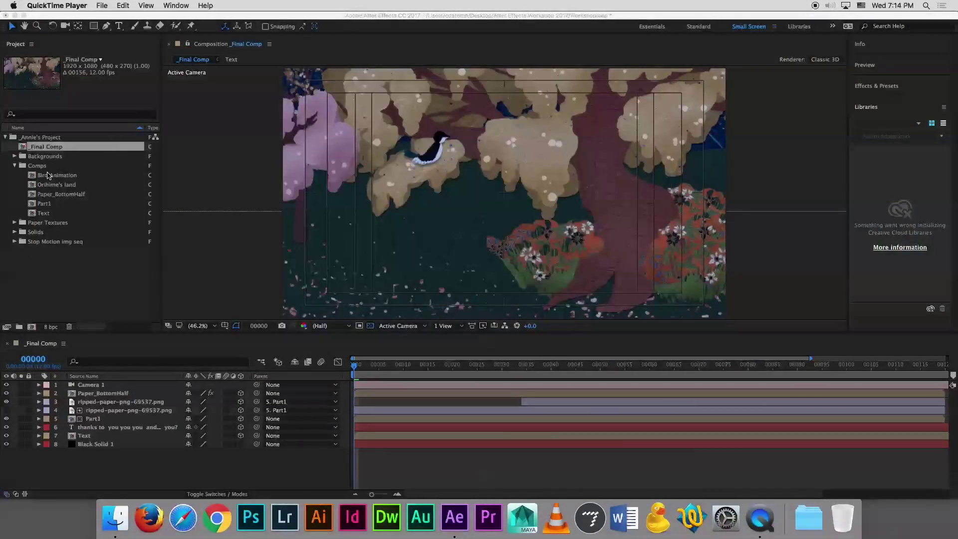
pyautogui.click(6, 138)
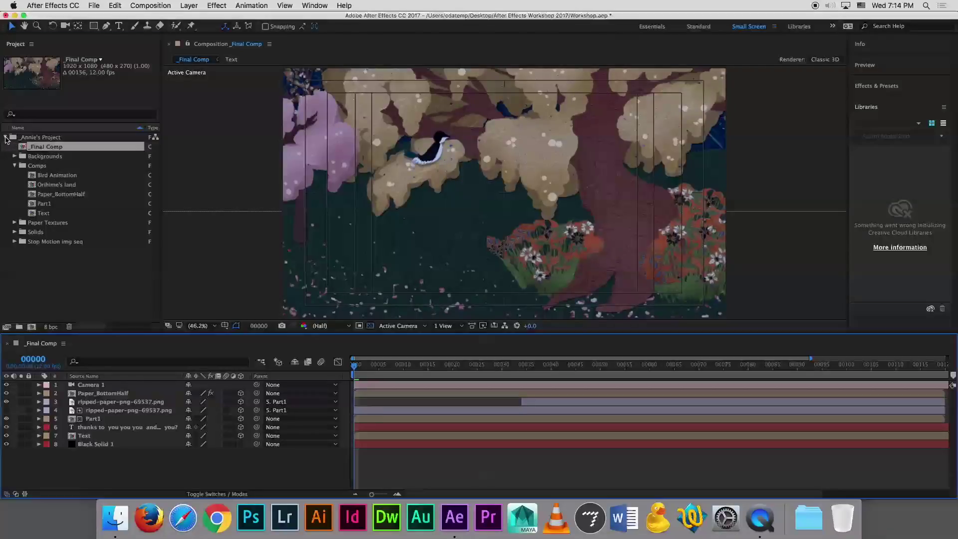
pyautogui.click(6, 138)
pyautogui.click(6, 138)
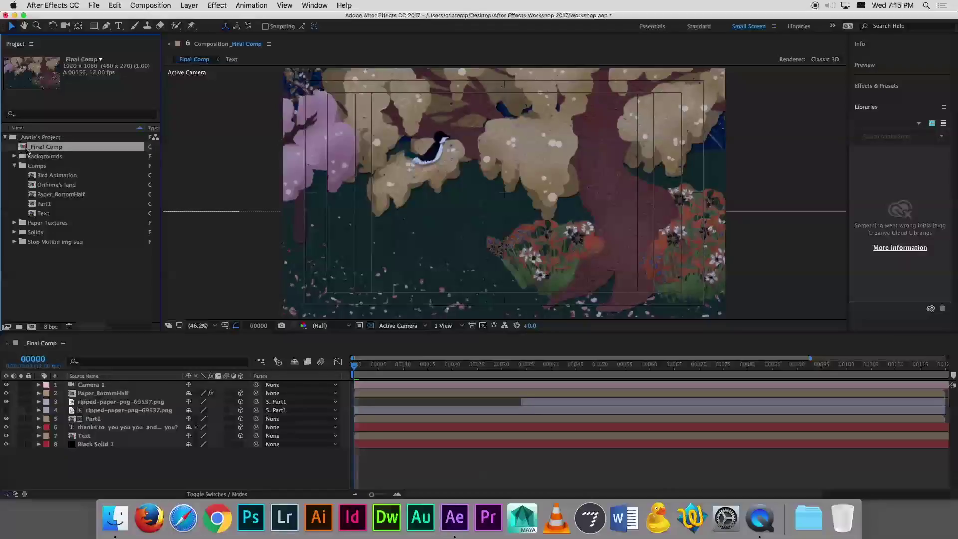
pyautogui.doubleClick(22, 147)
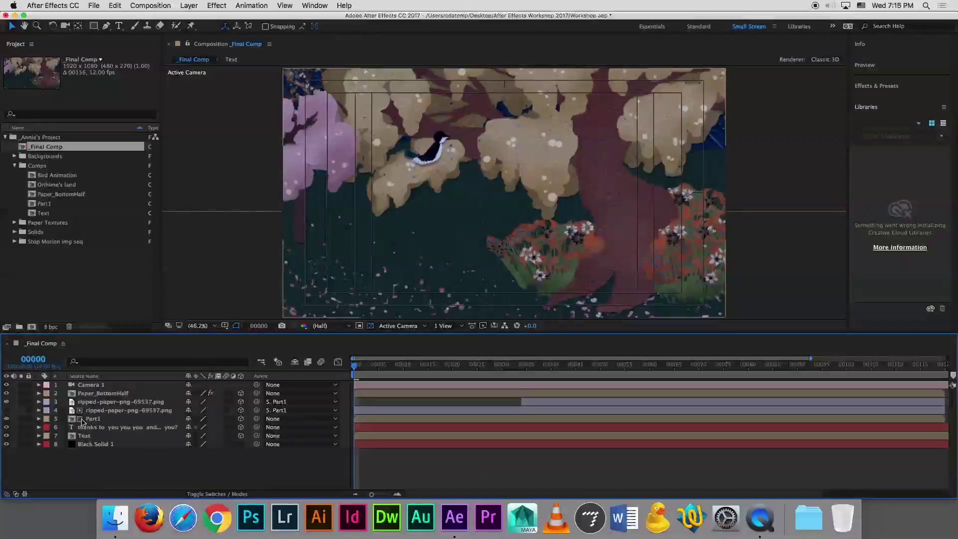
# Select the Part1 layer and scrub to the TANABATA title at frame 50, then return to frame 0
pyautogui.click(93, 420)
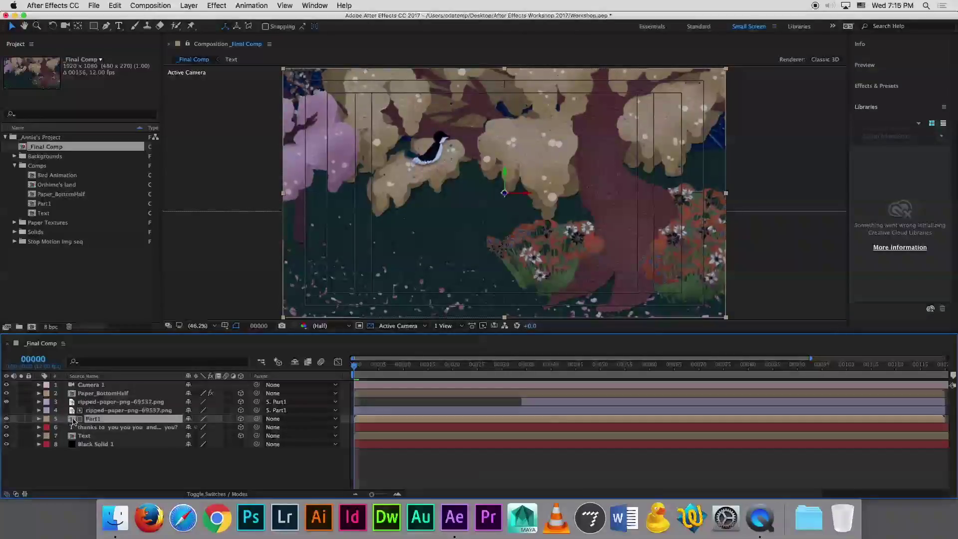
pyautogui.moveTo(357, 370); pyautogui.dragTo(520, 371)
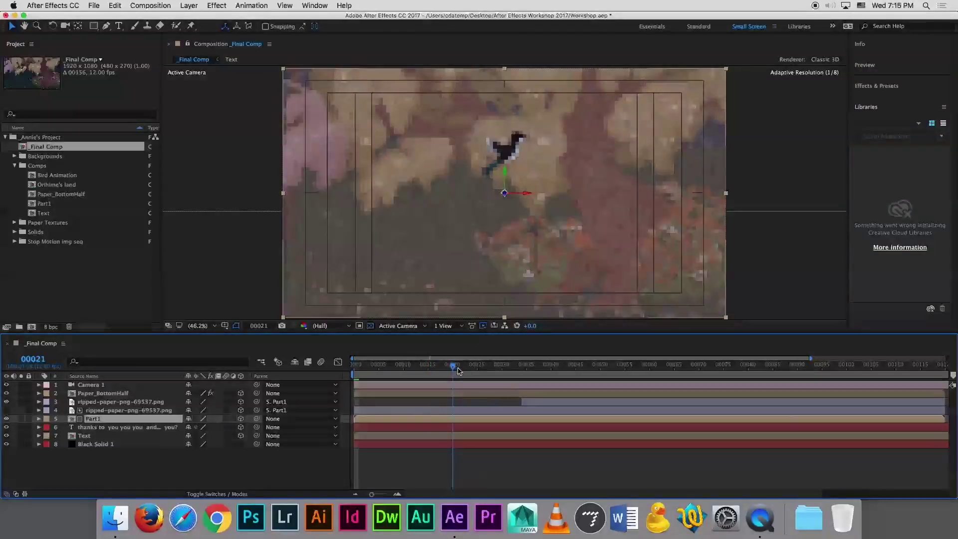
pyautogui.moveTo(520, 371); pyautogui.dragTo(601, 370)
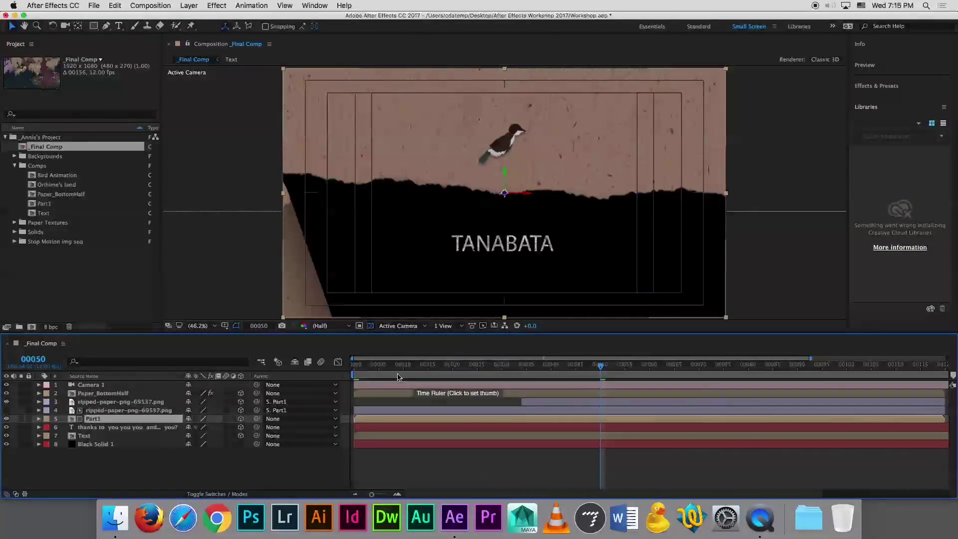
pyautogui.click(356, 372)
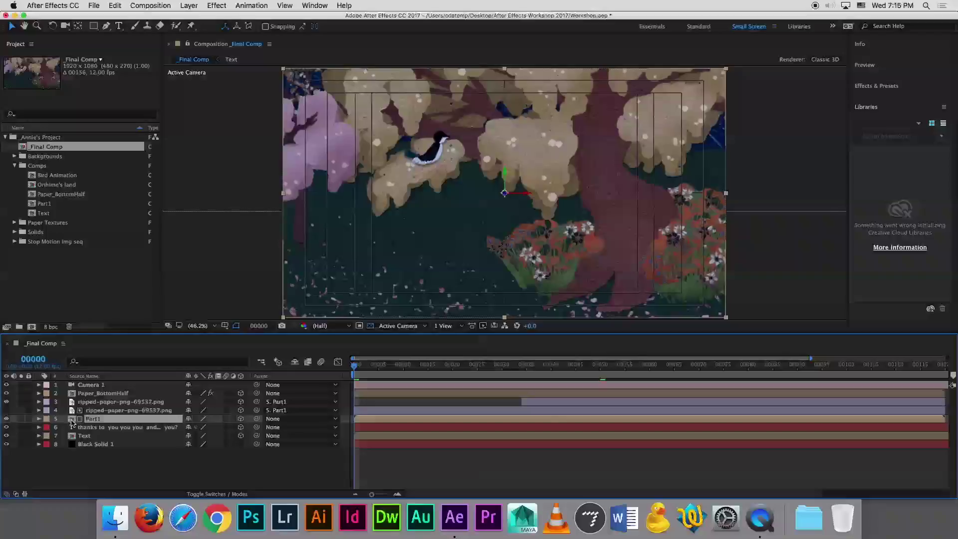
# Open the Part1 precomp, step a few frames in, and inspect its FG, tree middle and BG layers
pyautogui.doubleClick(72, 421)
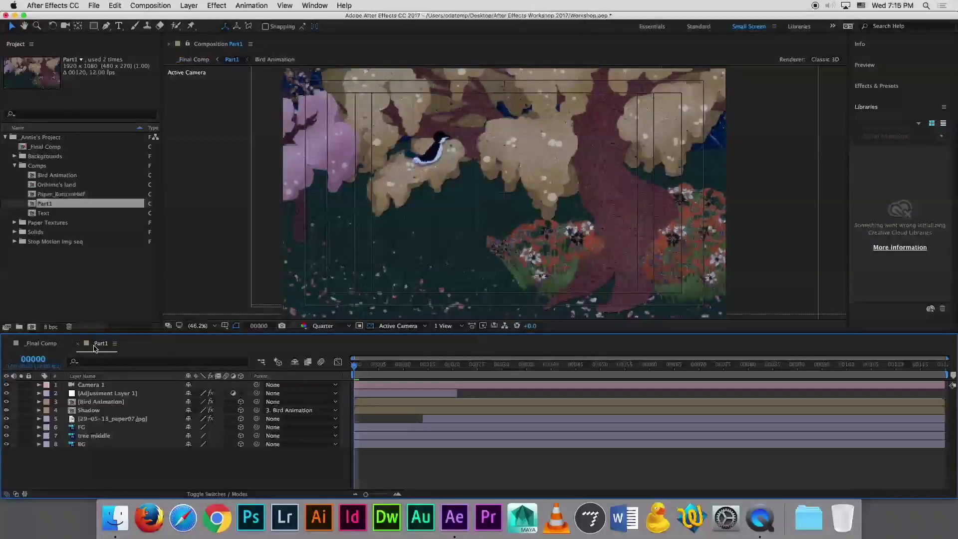
pyautogui.moveTo(362, 370); pyautogui.dragTo(380, 368)
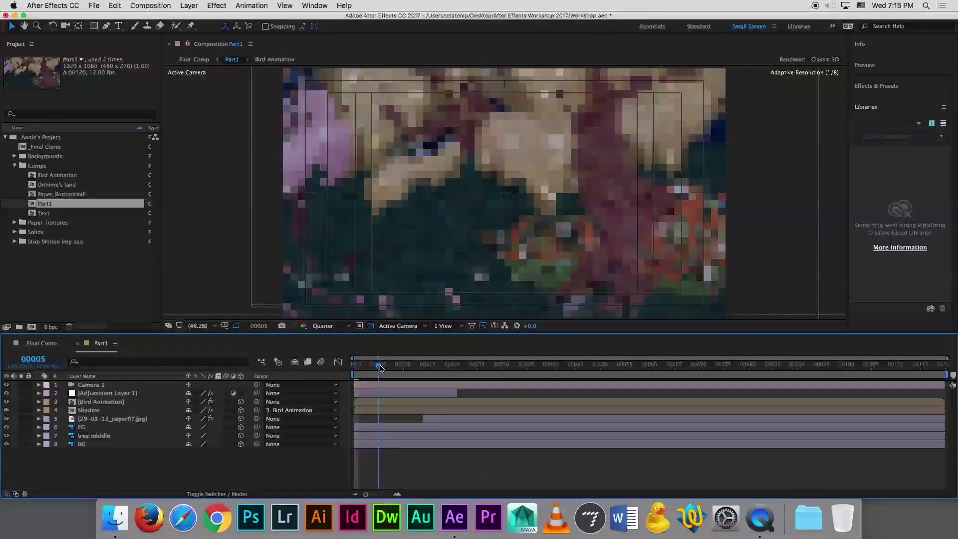
pyautogui.click(93, 428)
pyautogui.click(92, 435)
pyautogui.click(89, 444)
pyautogui.click(88, 436)
pyautogui.click(87, 427)
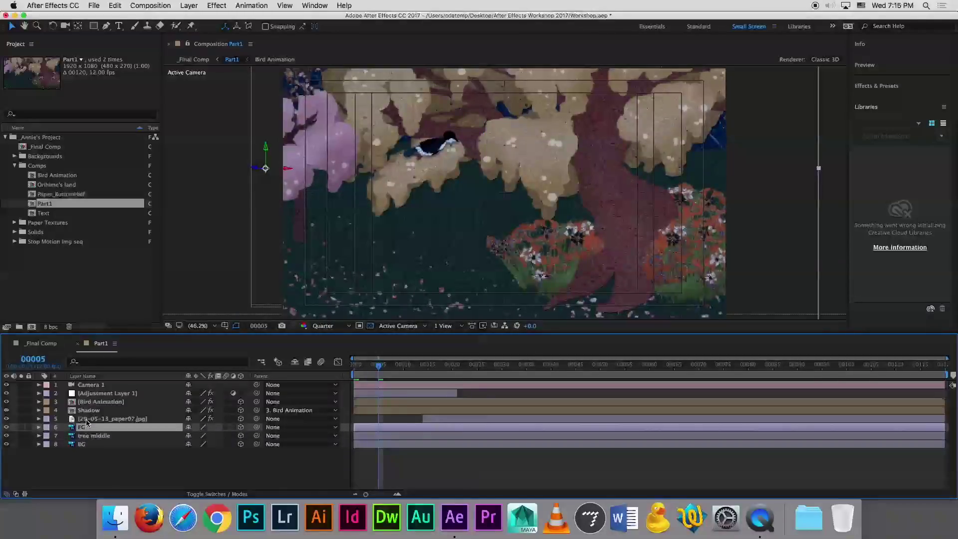
# Inspect Part1's paper texture, Shadow and adjustment layers, then return to _Final Comp
pyautogui.click(87, 419)
pyautogui.click(86, 411)
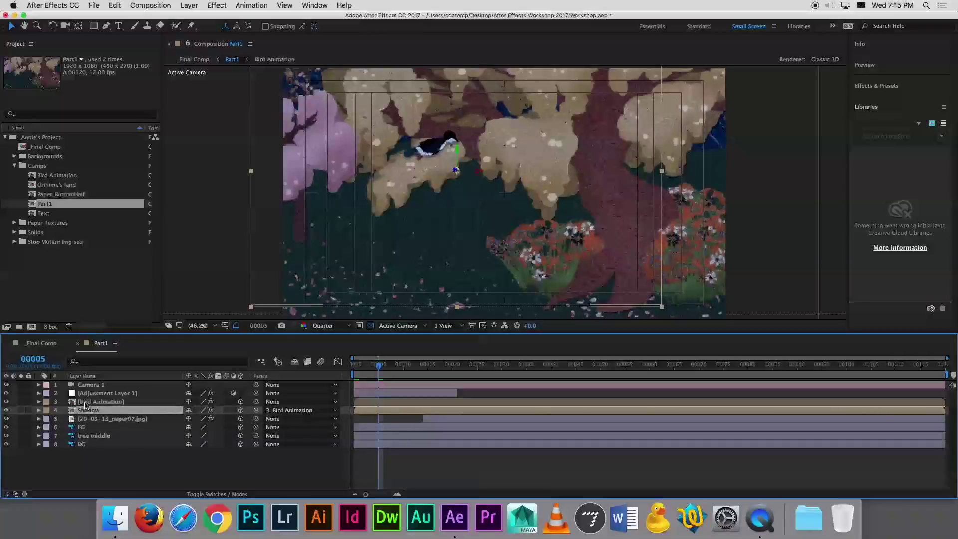
pyautogui.click(90, 394)
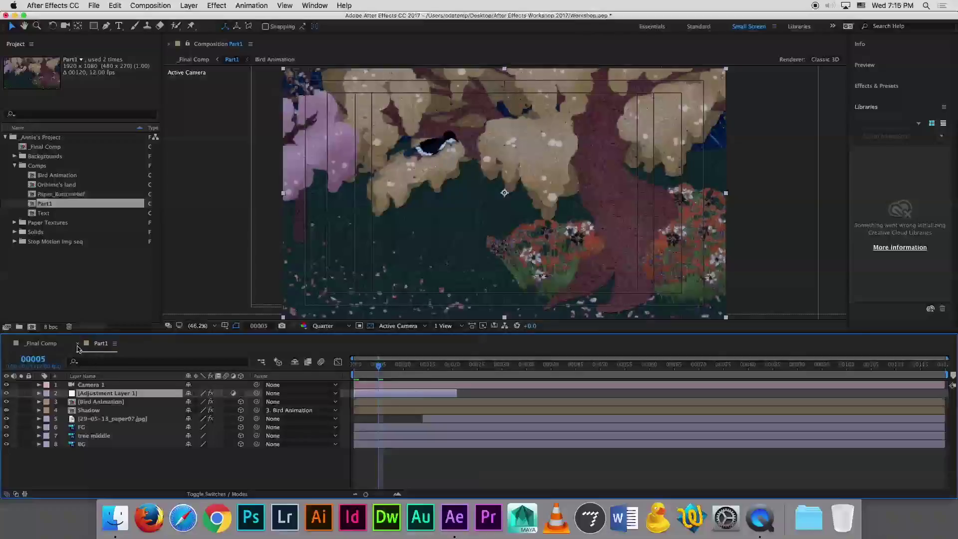
pyautogui.click(44, 346)
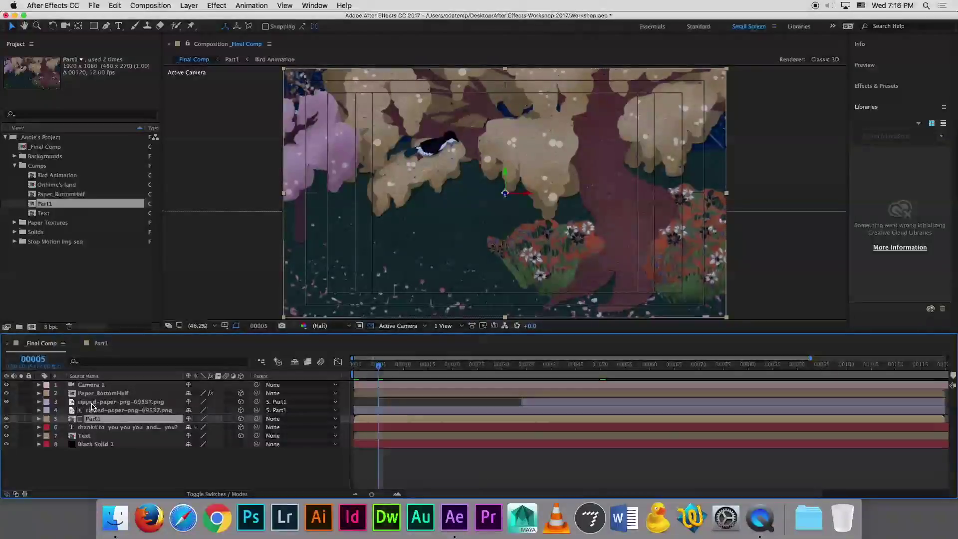
# Select the ripped-paper layers, jump to frame 47, and inspect the Text and Black Solid 1 layers
pyautogui.click(98, 412)
pyautogui.moveTo(97, 413); pyautogui.dragTo(97, 405)
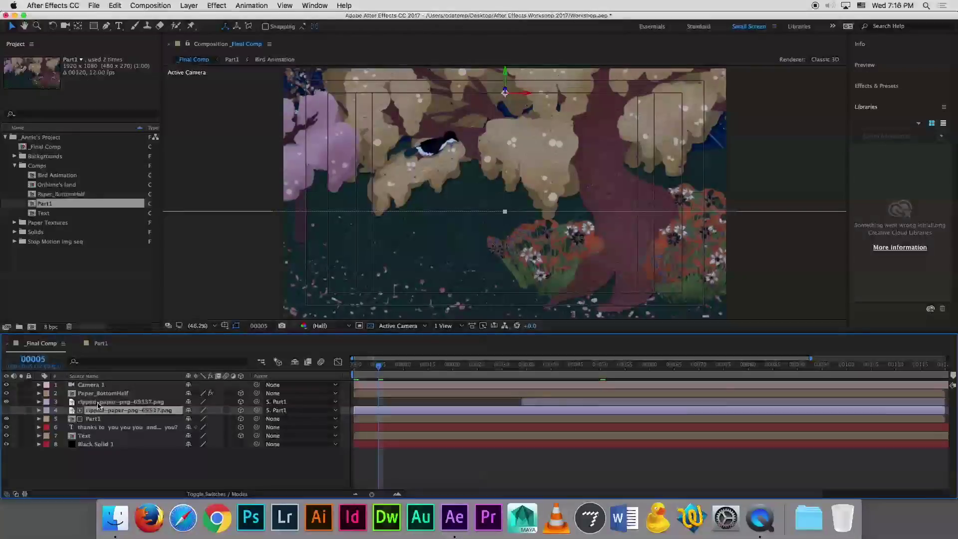
pyautogui.click(587, 366)
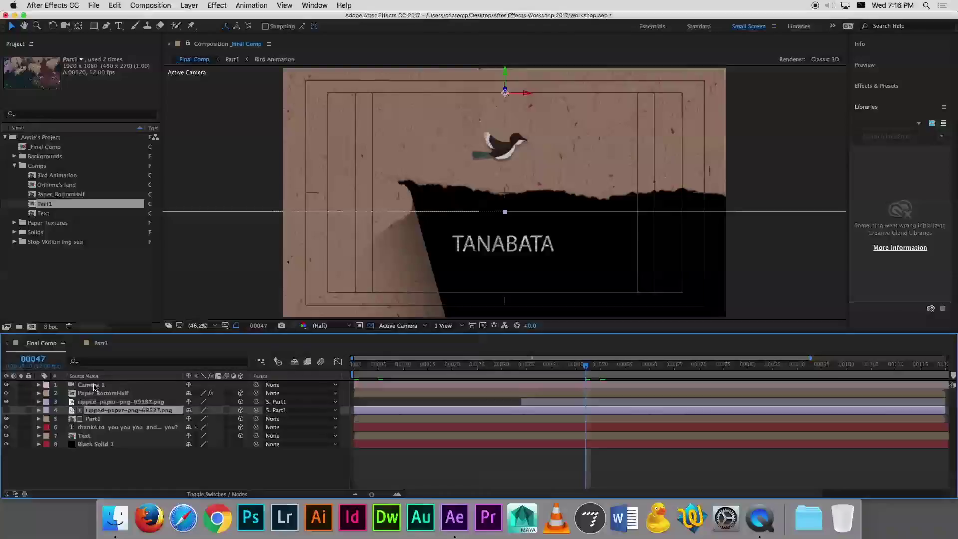
pyautogui.click(97, 436)
pyautogui.click(98, 444)
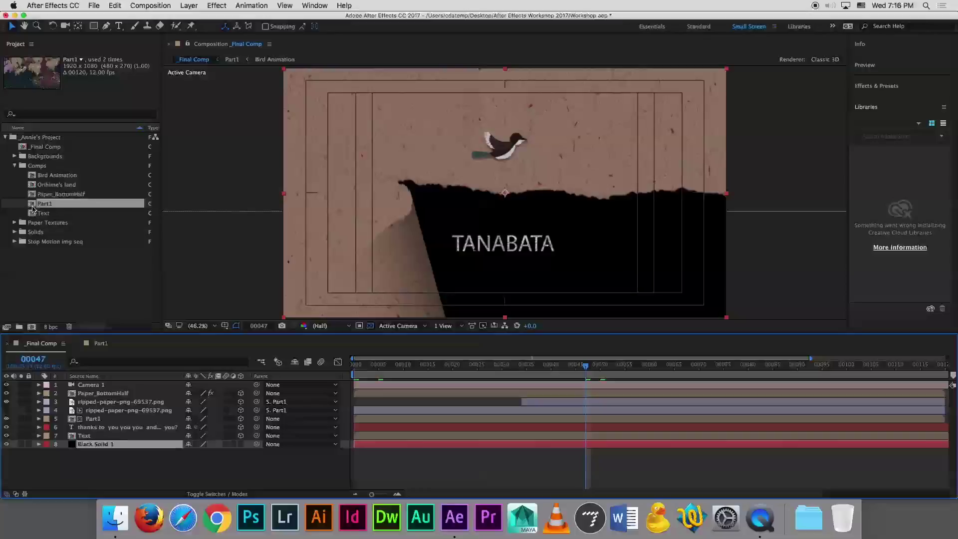
# Collapse the project's main folder and hide the timeline so the _Final Comp viewer enlarges
pyautogui.click(5, 138)
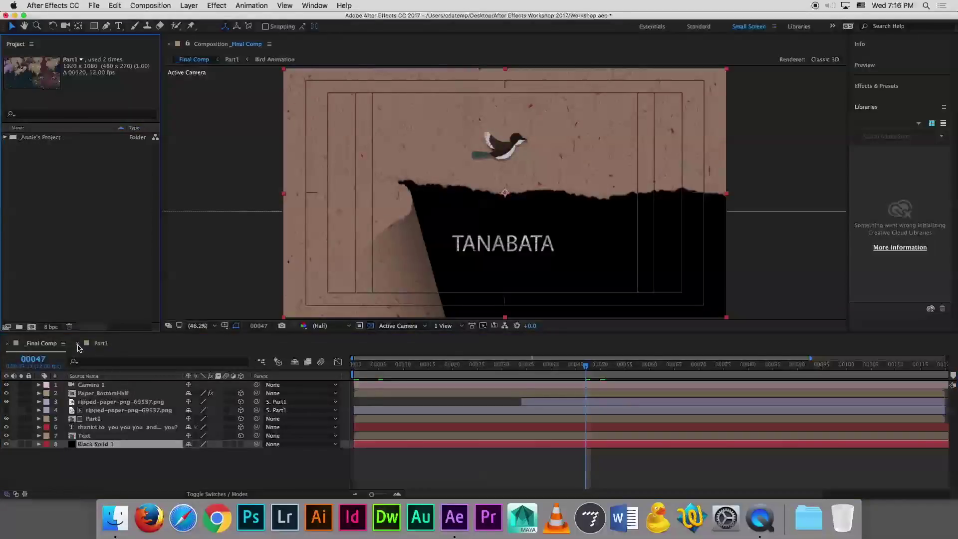
pyautogui.click(7, 343)
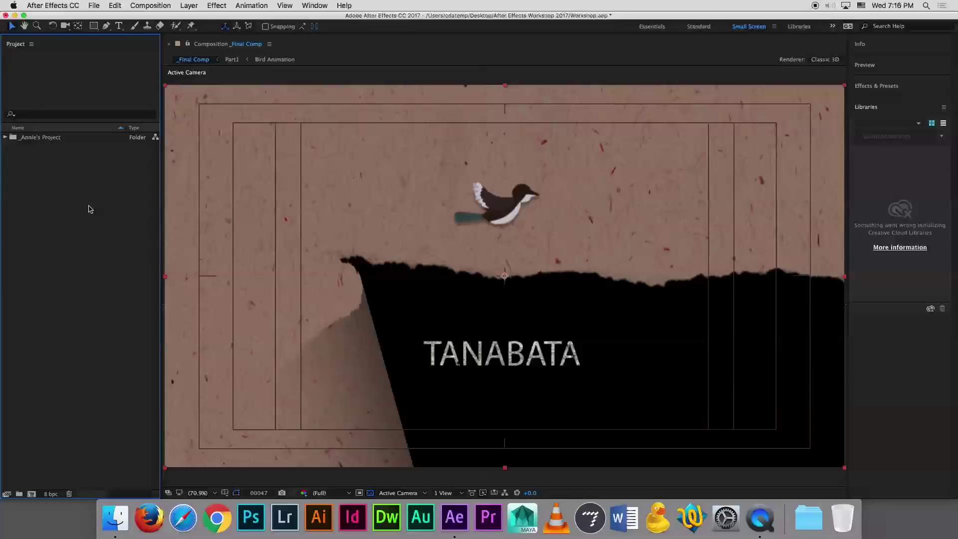
pyautogui.press('super+o')
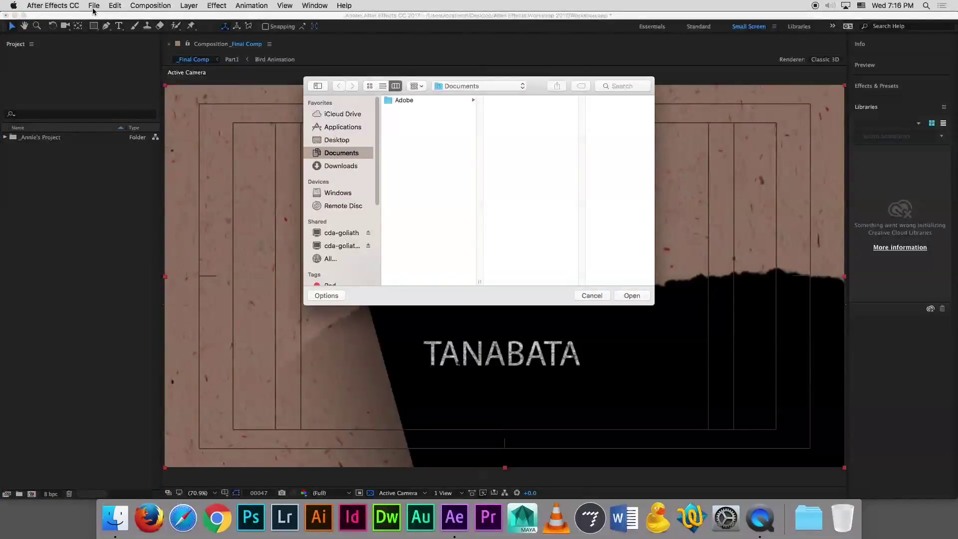
# Browse Desktop > After Effects Workshop 2017 > Footage down to the full-resolution stop-motion frames
pyautogui.click(349, 142)
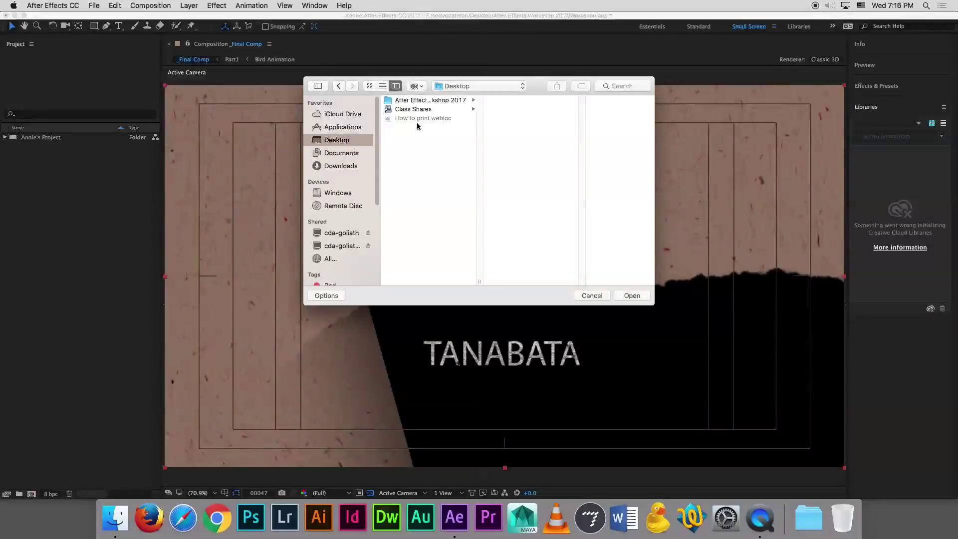
pyautogui.click(437, 102)
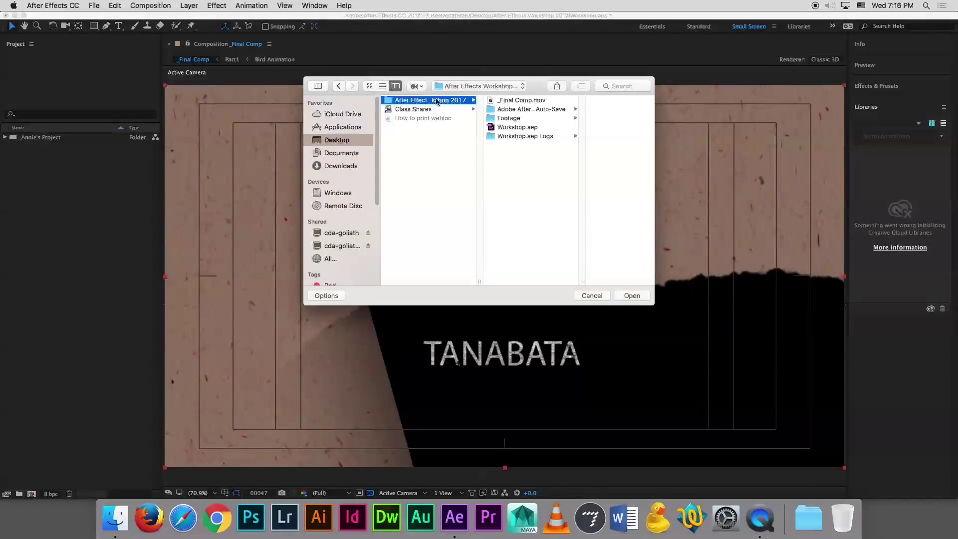
pyautogui.click(525, 121)
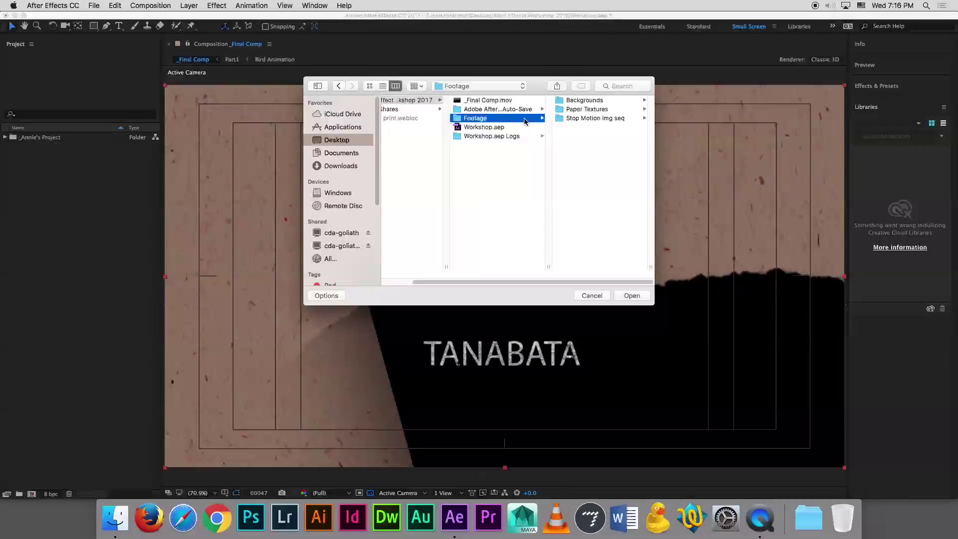
pyautogui.click(586, 104)
pyautogui.click(587, 102)
pyautogui.click(500, 110)
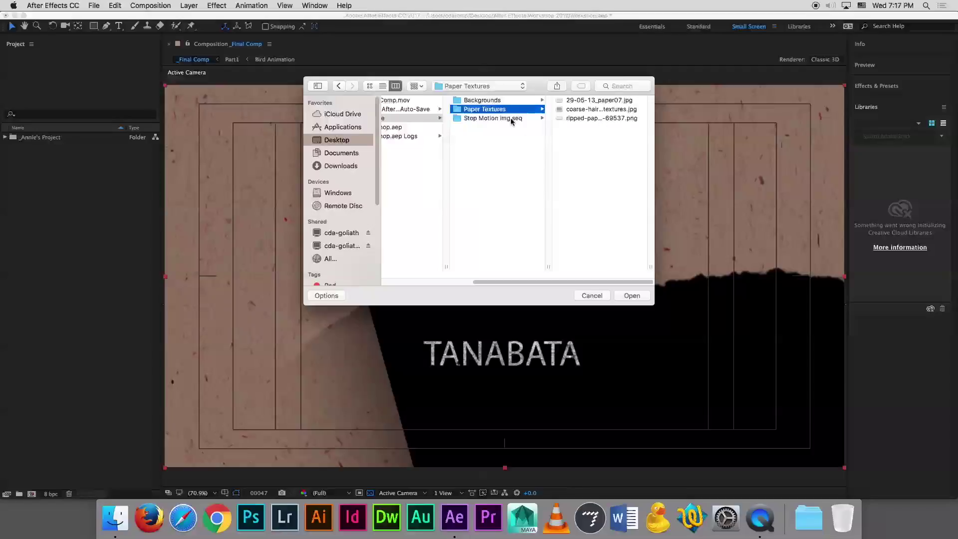
pyautogui.click(511, 117)
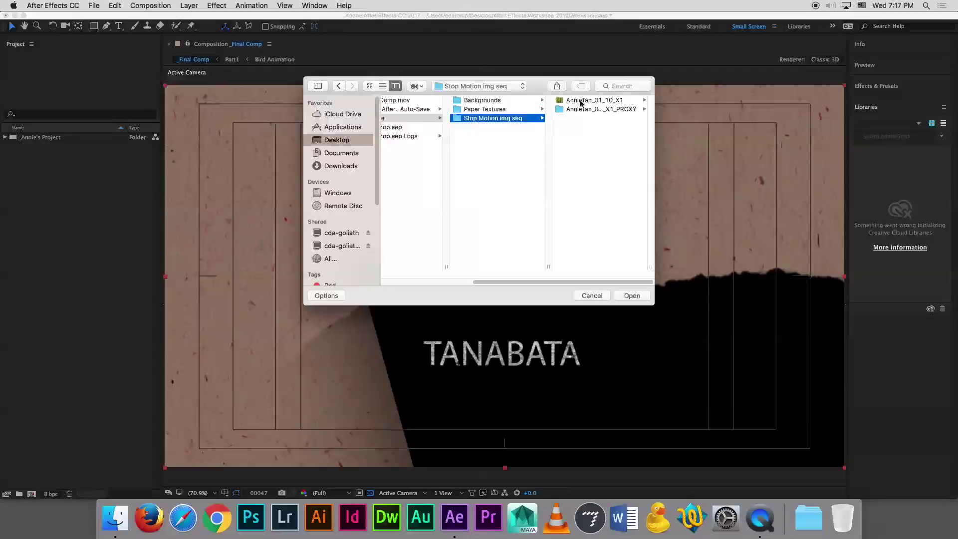
pyautogui.click(582, 101)
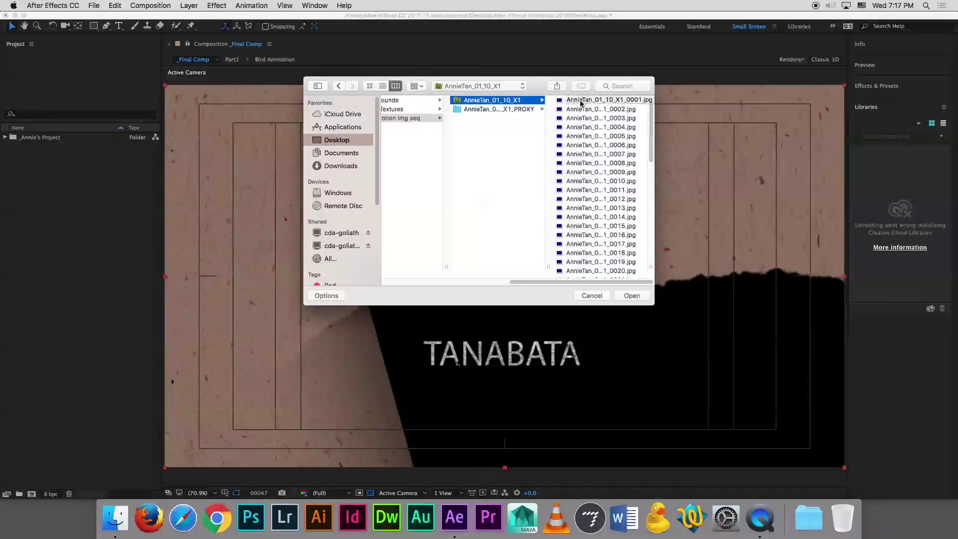
pyautogui.click(581, 102)
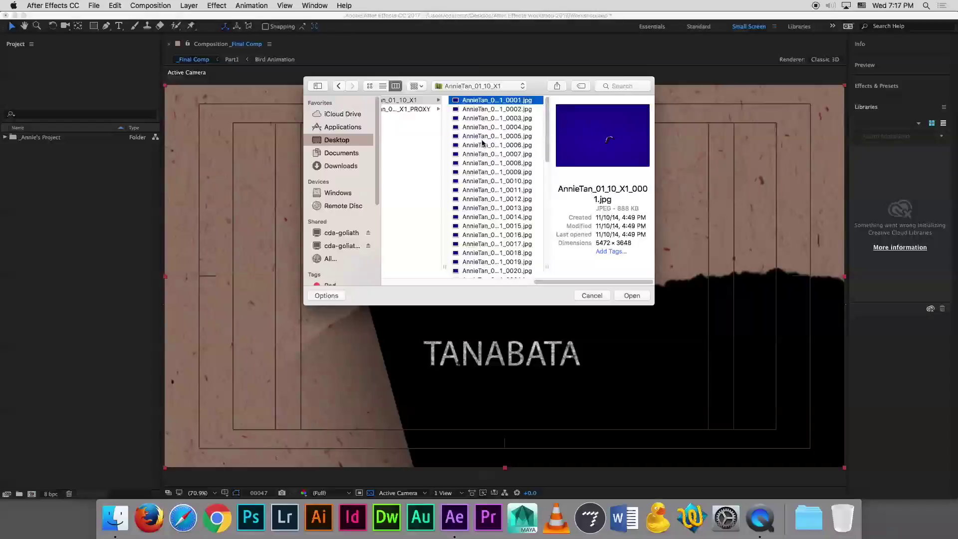
# Select the whole Footage folder and import it into the project
pyautogui.hscroll(-5, 477, 143)
pyautogui.hscroll(2, 477, 143)
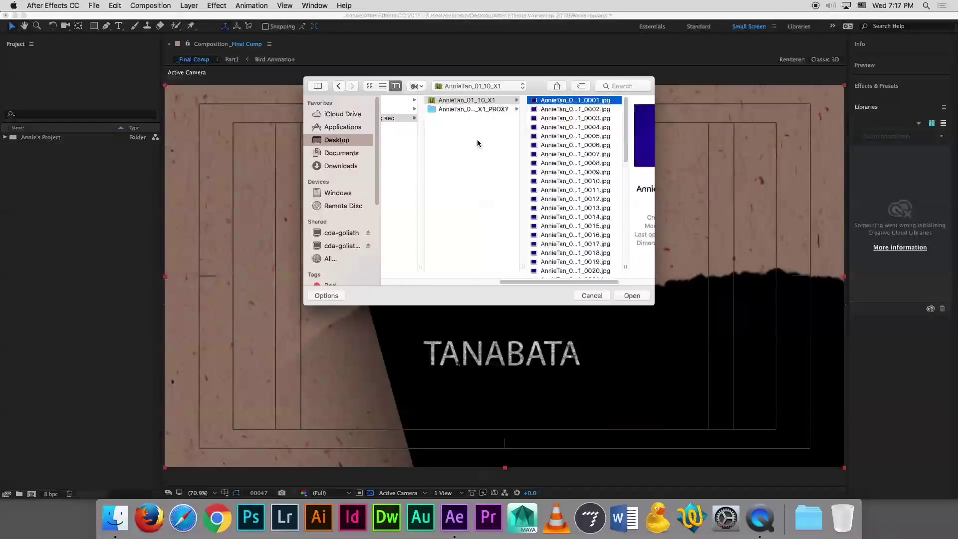
pyautogui.hscroll(5, 477, 139)
pyautogui.hscroll(-3, 459, 124)
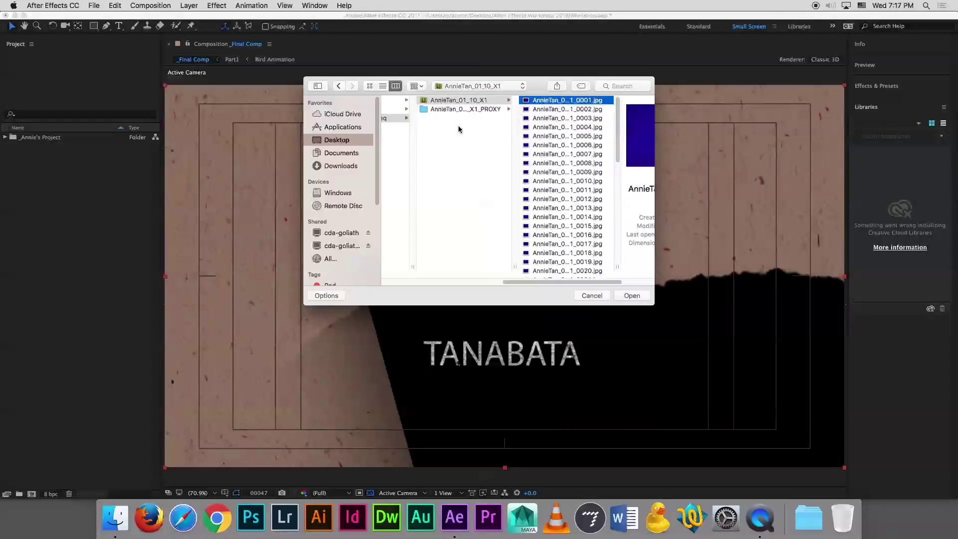
pyautogui.hscroll(3, 459, 125)
pyautogui.hscroll(-6, 473, 139)
pyautogui.hscroll(-2, 473, 139)
pyautogui.hscroll(-4, 474, 149)
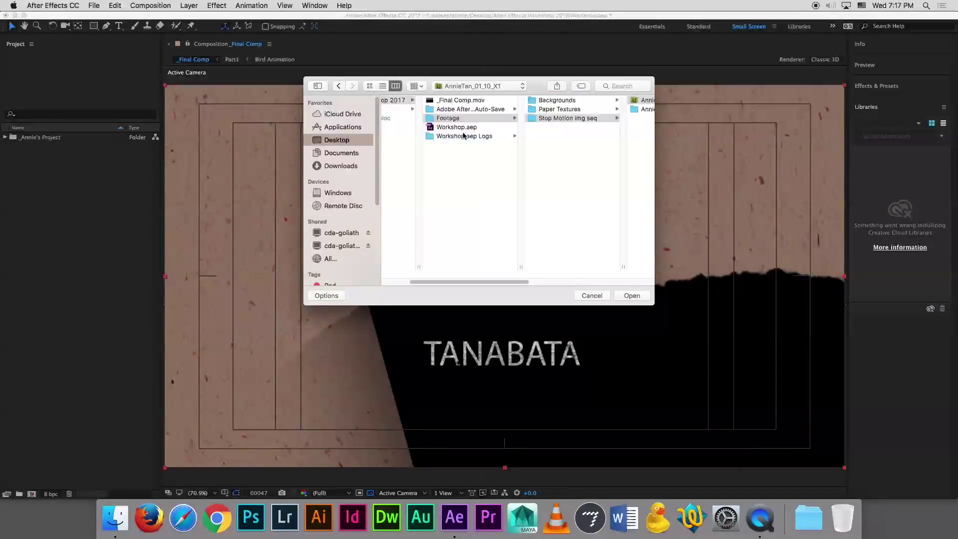
pyautogui.click(465, 120)
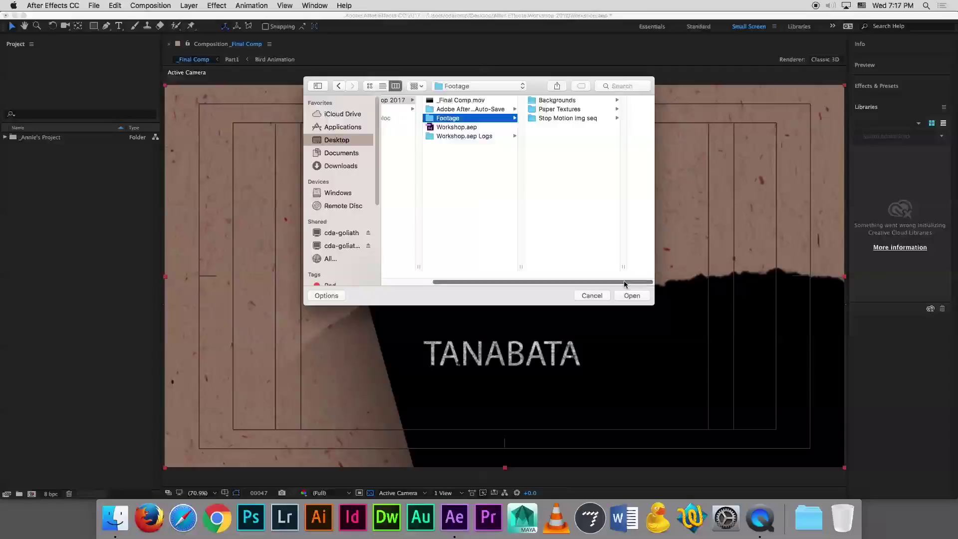
pyautogui.click(631, 296)
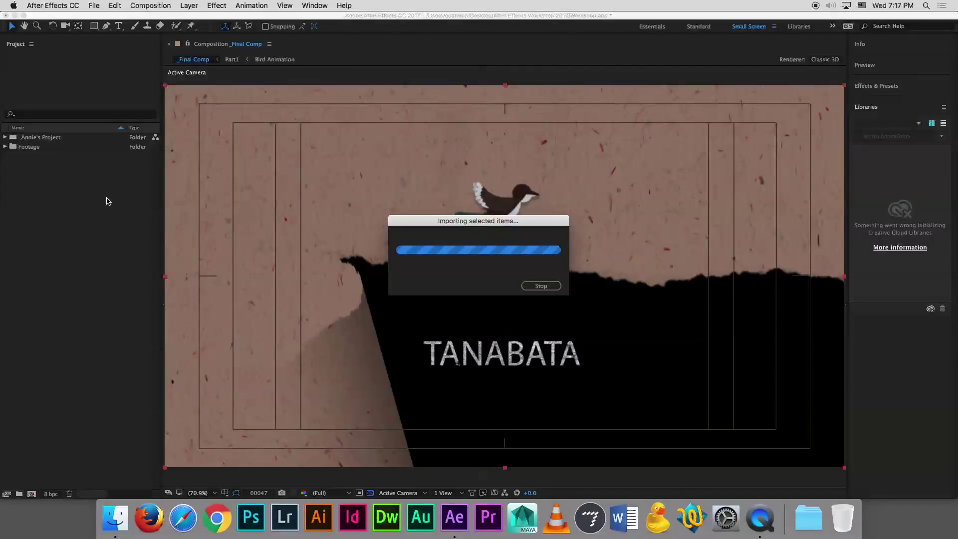
# Expand the imported Footage folder's stop-motion subfolders, then delete the folder from the project
pyautogui.click(5, 147)
pyautogui.click(13, 177)
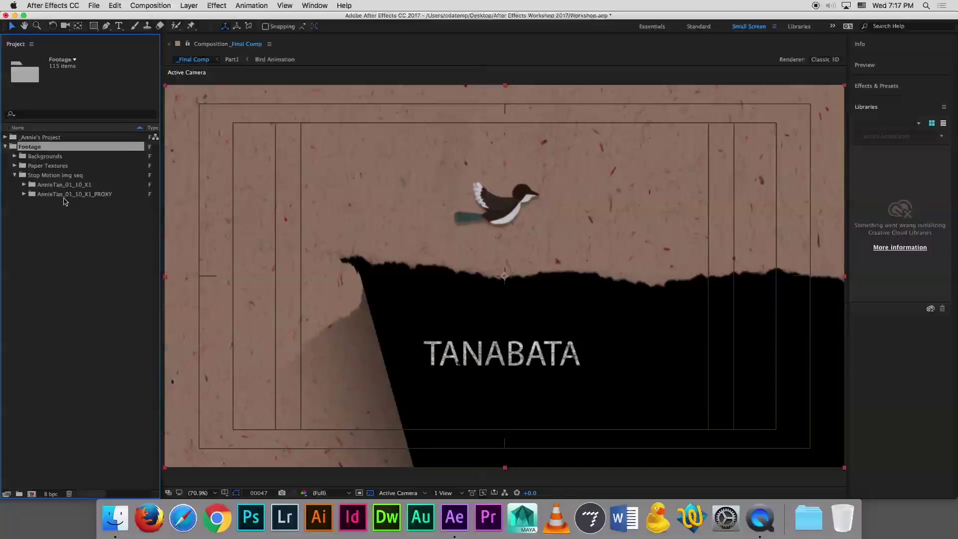
pyautogui.click(23, 186)
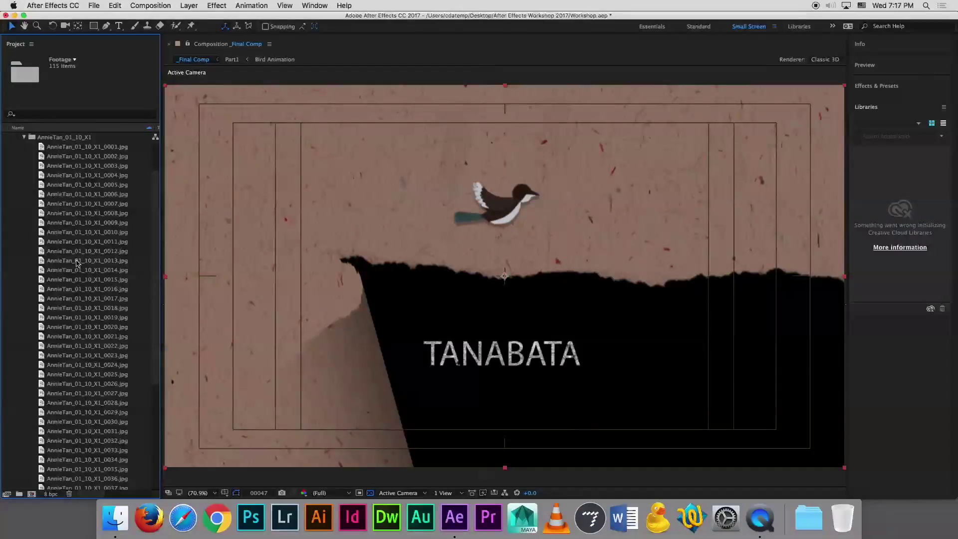
pyautogui.scroll(5, 61, 304)
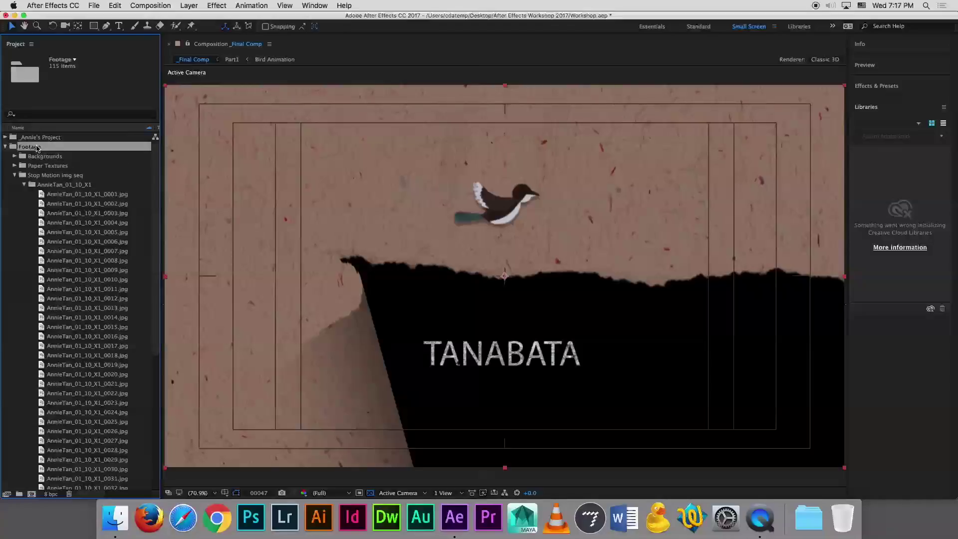
pyautogui.press('Delete')
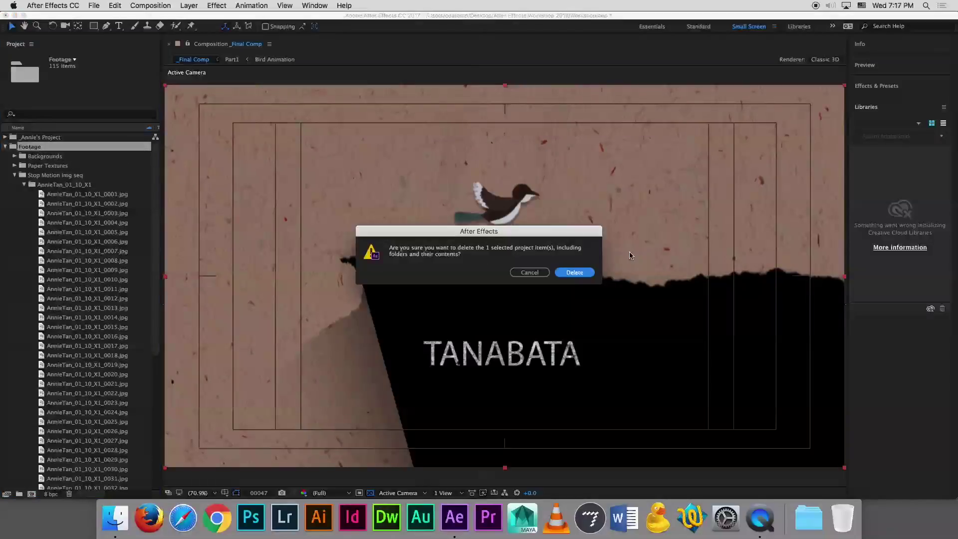
pyautogui.click(579, 273)
pyautogui.doubleClick(61, 202)
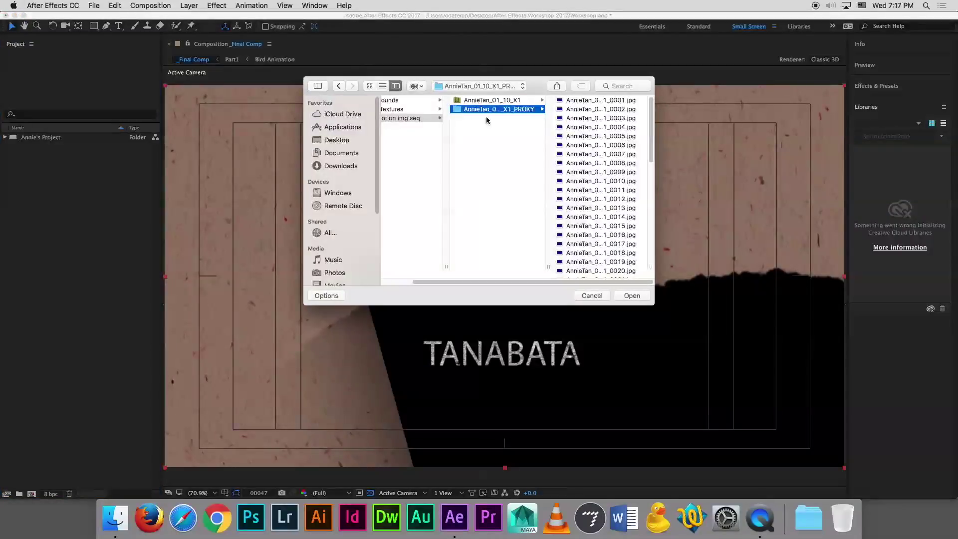
# Import proxy frames 0001–0053 (1368×912) as a single ImporterJPEG Sequence footage item
pyautogui.click(582, 100)
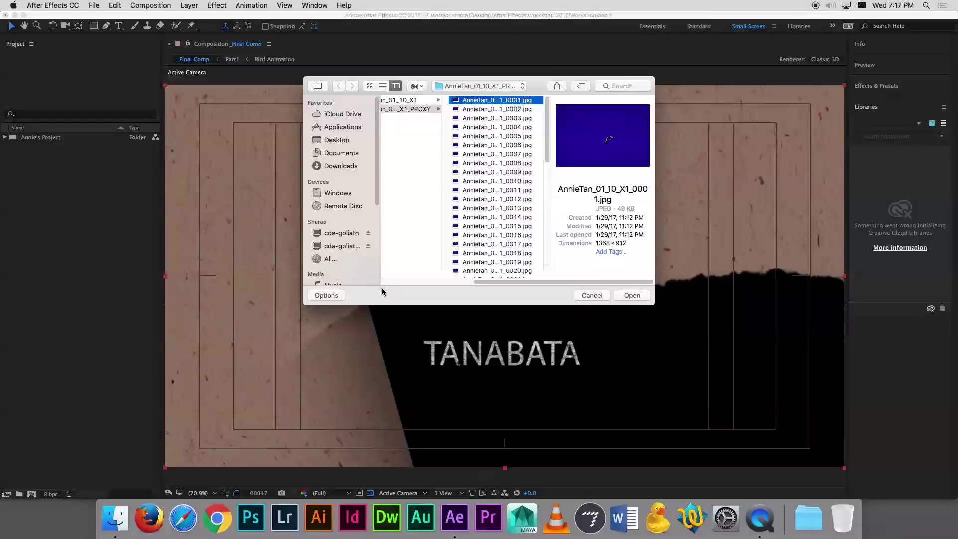
pyautogui.click(327, 295)
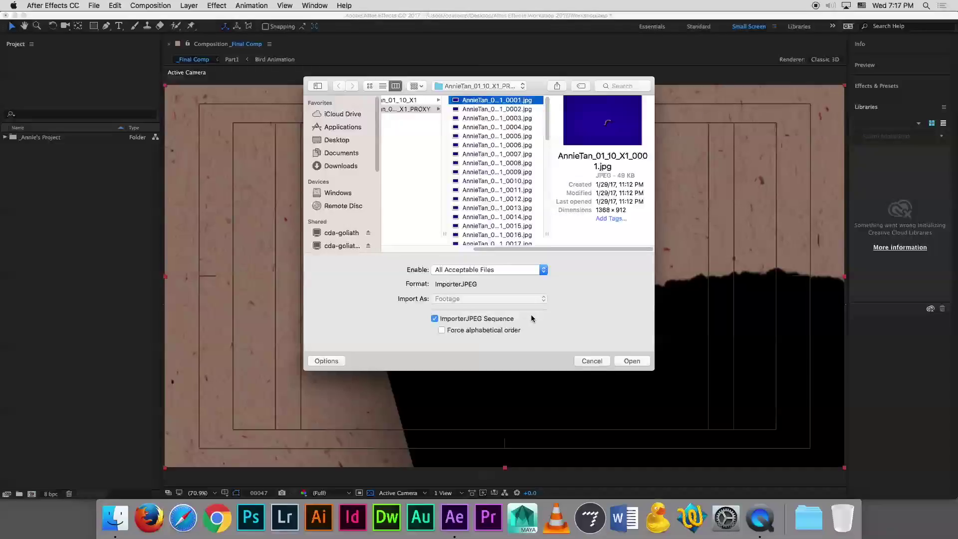
pyautogui.click(631, 360)
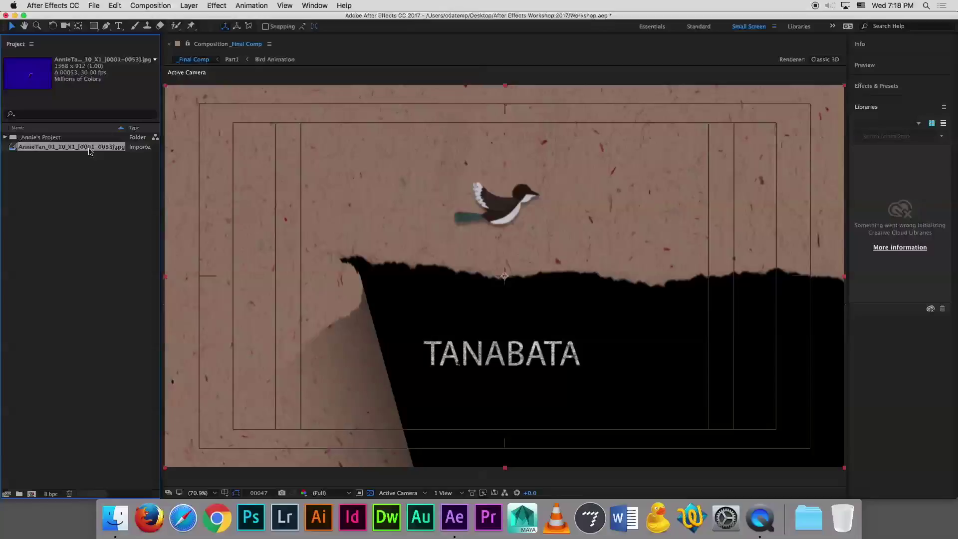
pyautogui.rightClick(89, 150)
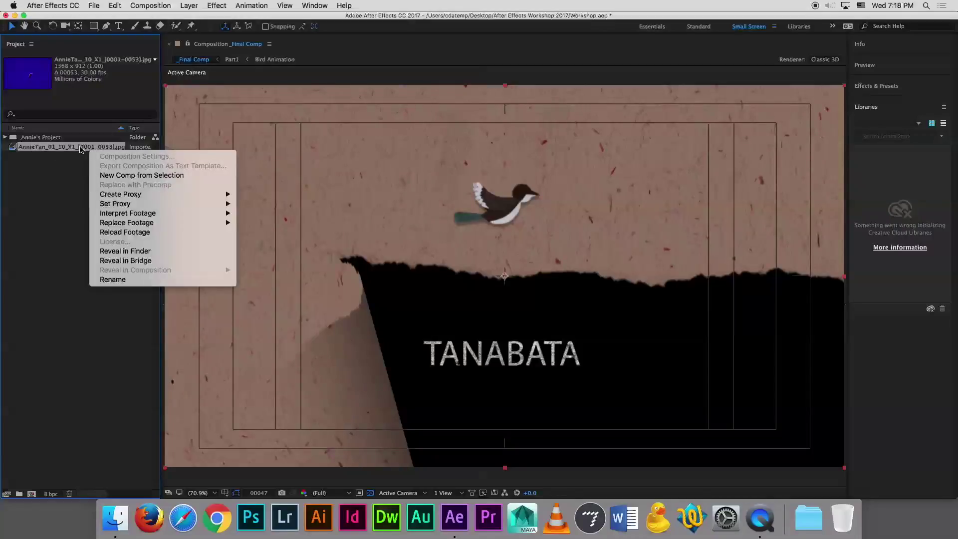
# Interpret the stop-motion JPG sequence with an assumed frame rate of 12 fps
pyautogui.moveTo(182, 214)
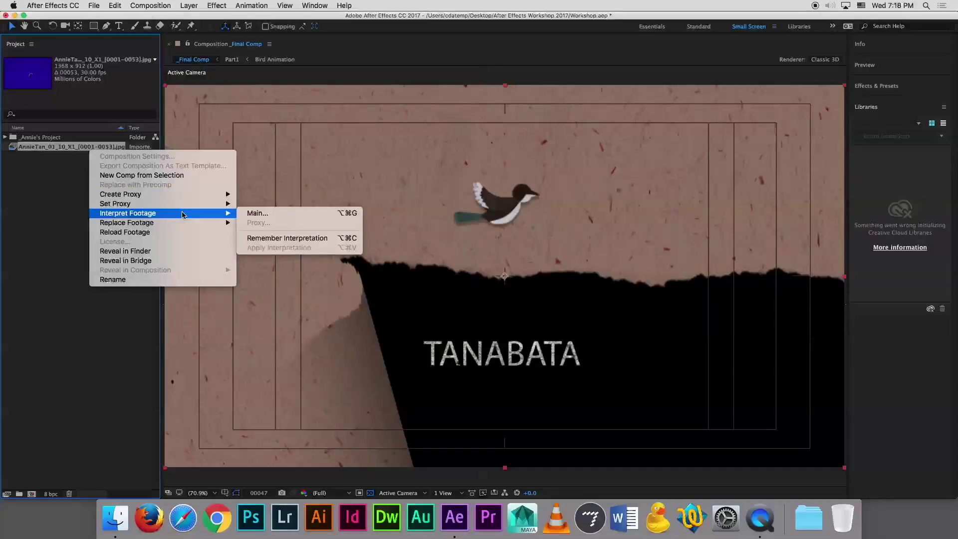
pyautogui.click(274, 213)
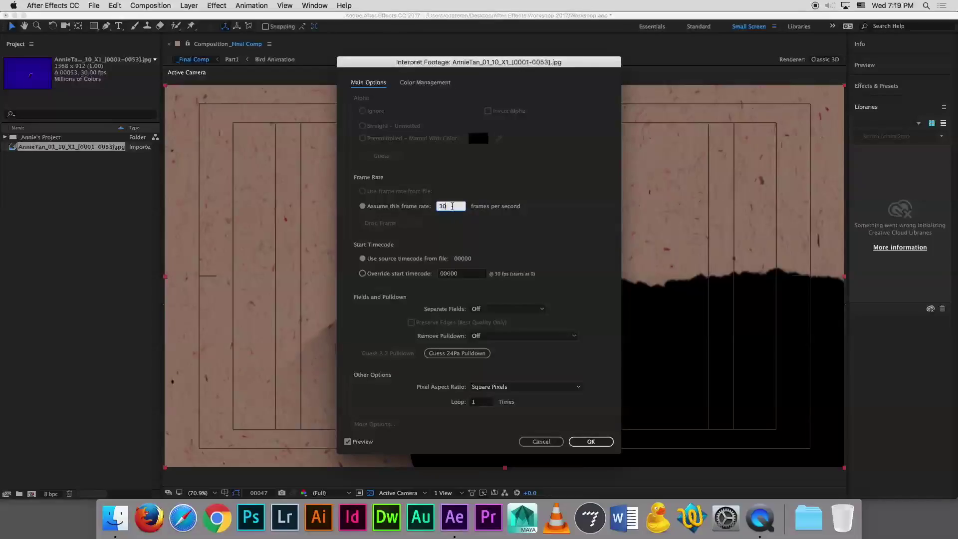
pyautogui.write('12')
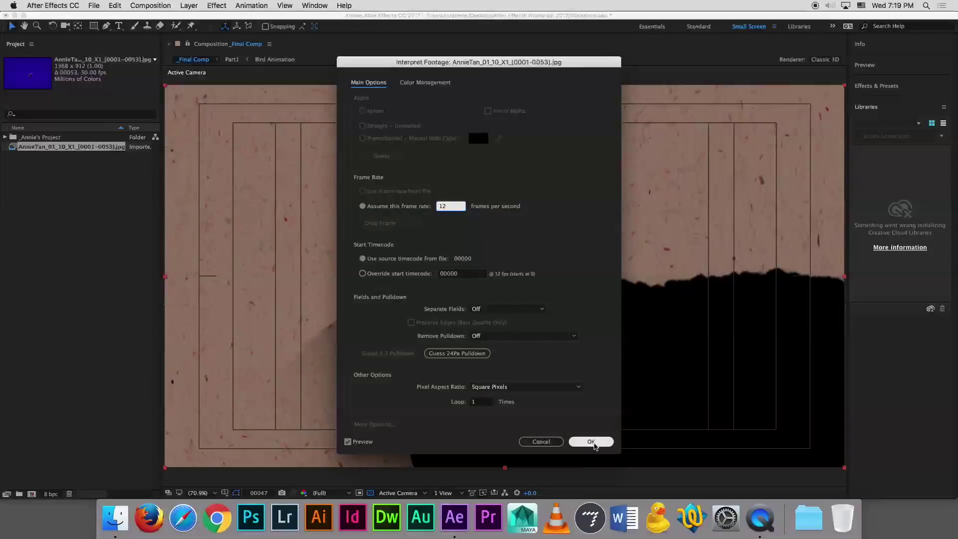
pyautogui.click(594, 444)
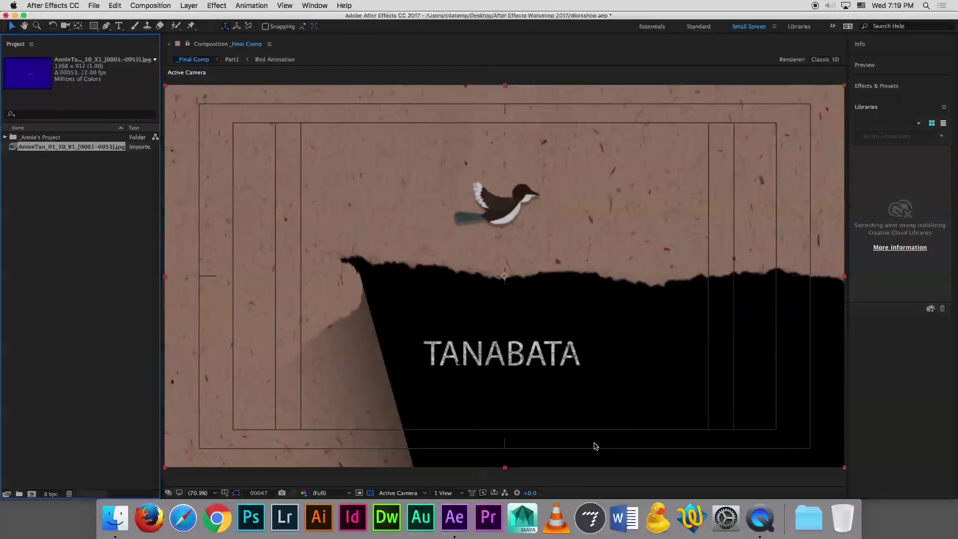
# Open the 53-frame stop-motion sequence in the Footage viewer and play it back at 12 fps
pyautogui.doubleClick(12, 148)
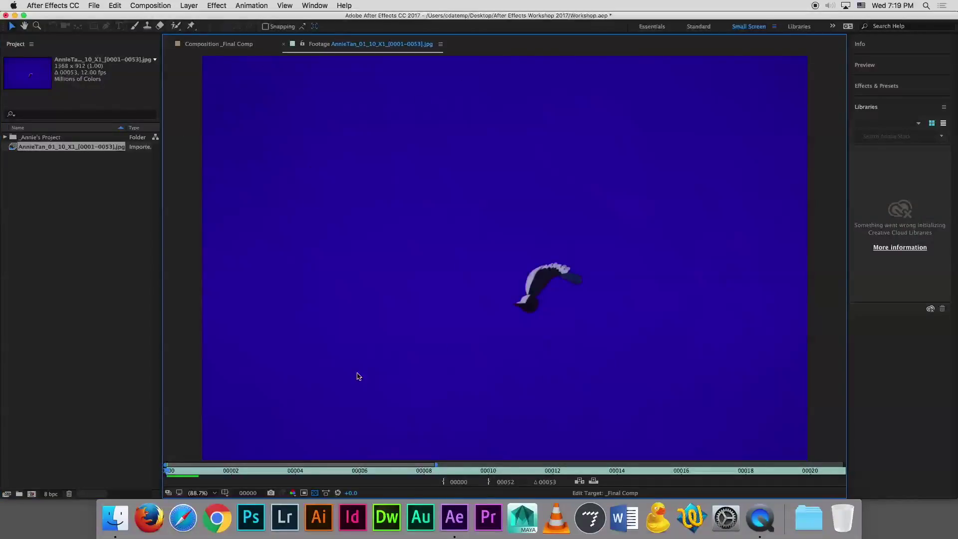
pyautogui.press('space')
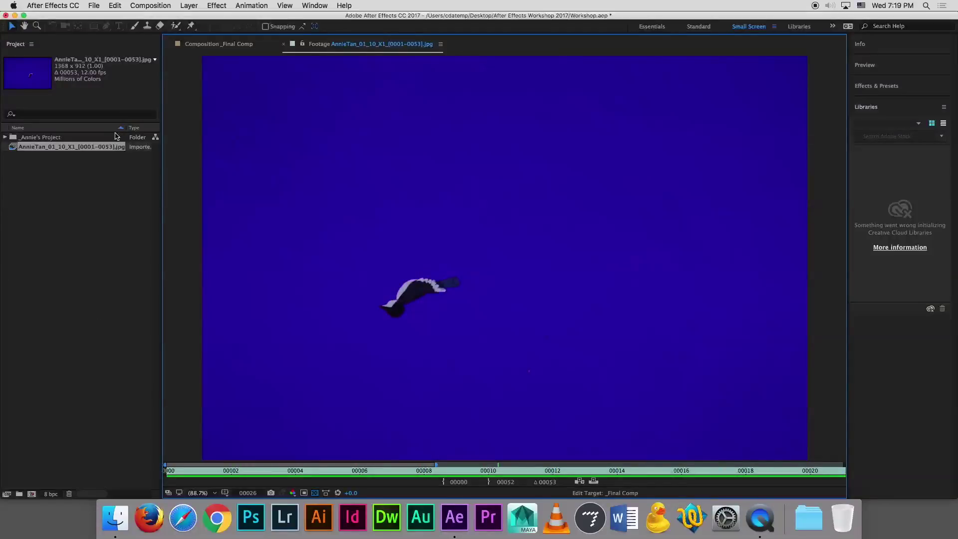
pyautogui.click(86, 171)
pyautogui.click(74, 150)
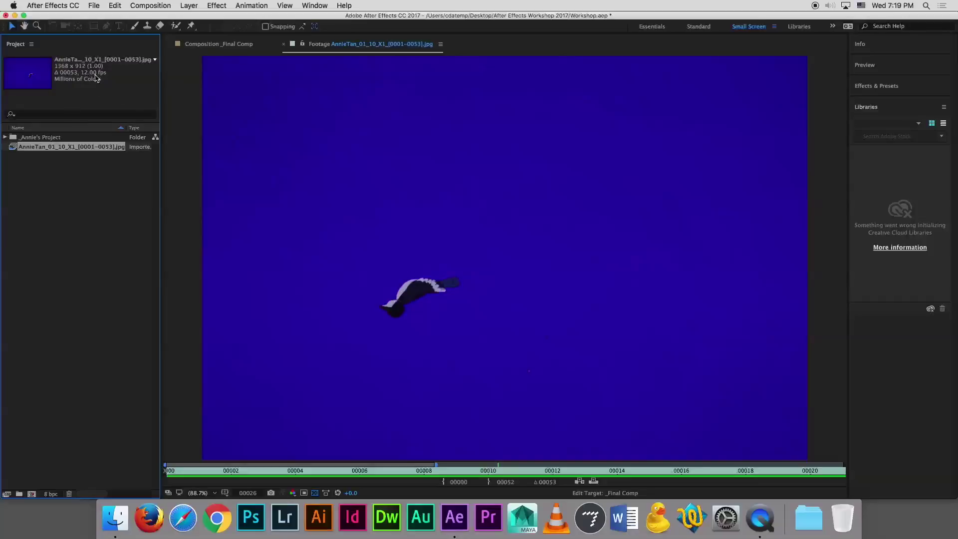
pyautogui.rightClick(67, 149)
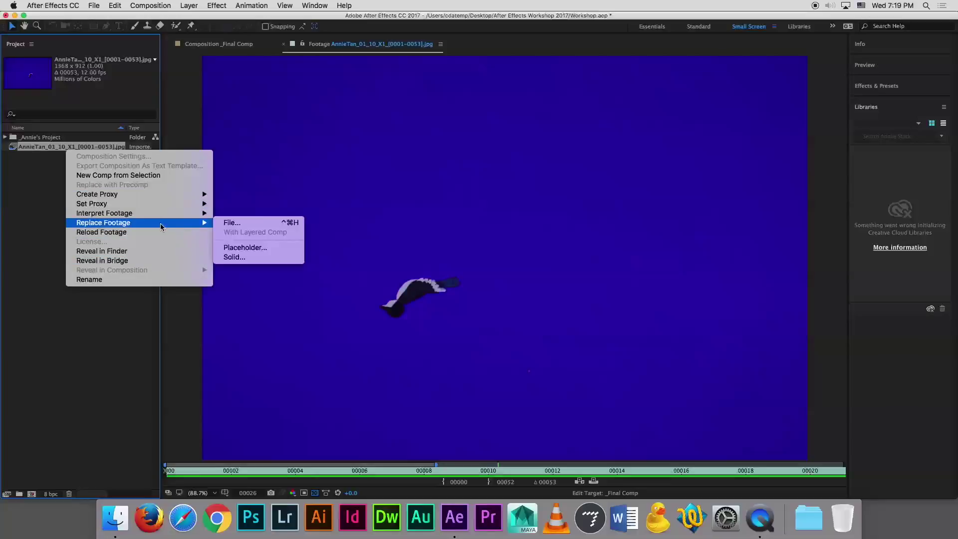
# Replace the bird footage with frame 0001 of the full-resolution AnnieTan_01_10_X1 sequence in Footage/Stop Motion img seq
pyautogui.click(467, 196)
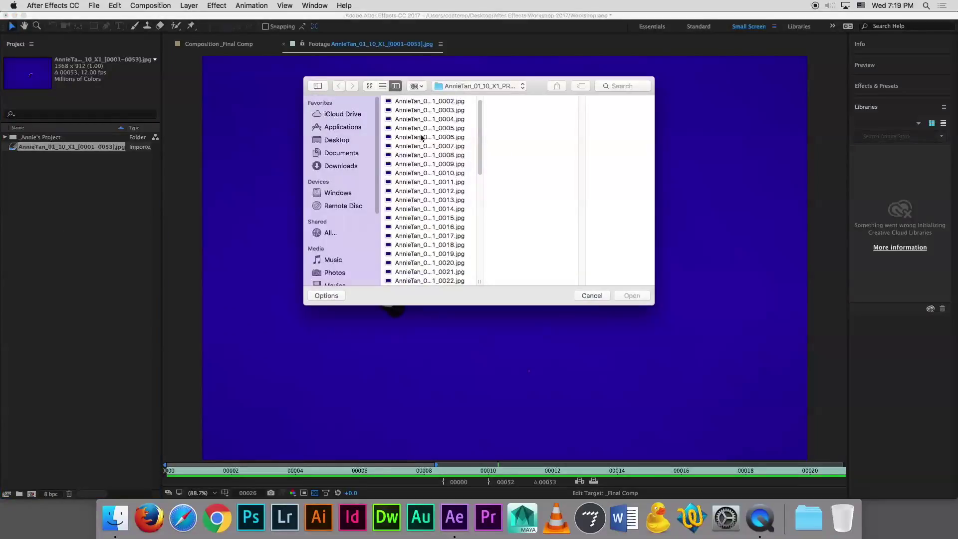
pyautogui.click(339, 140)
pyautogui.click(446, 102)
pyautogui.click(534, 120)
pyautogui.click(588, 118)
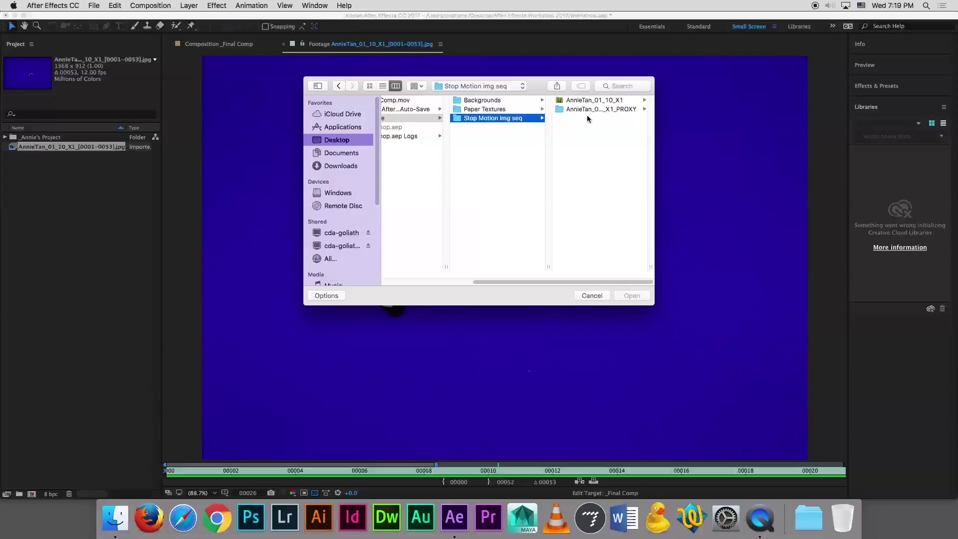
pyautogui.click(574, 101)
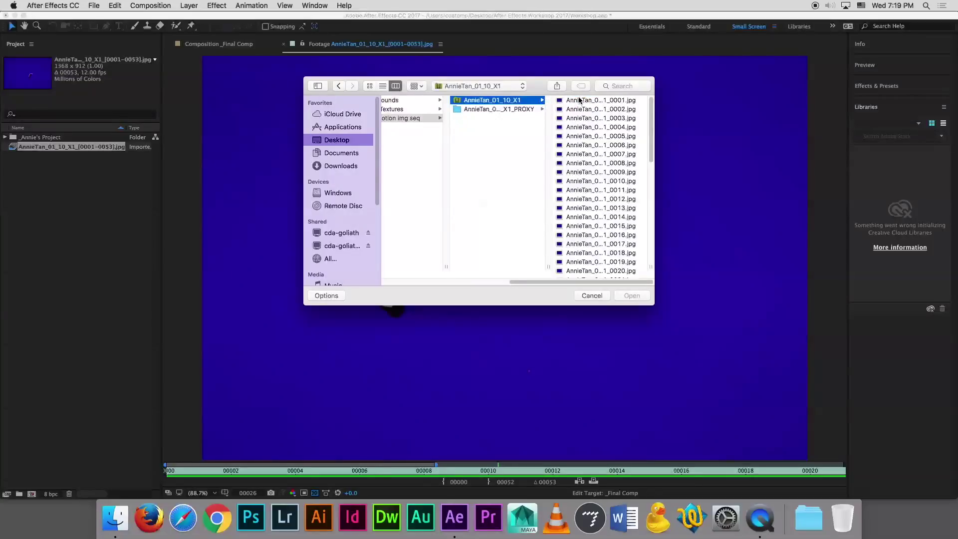
pyautogui.click(579, 102)
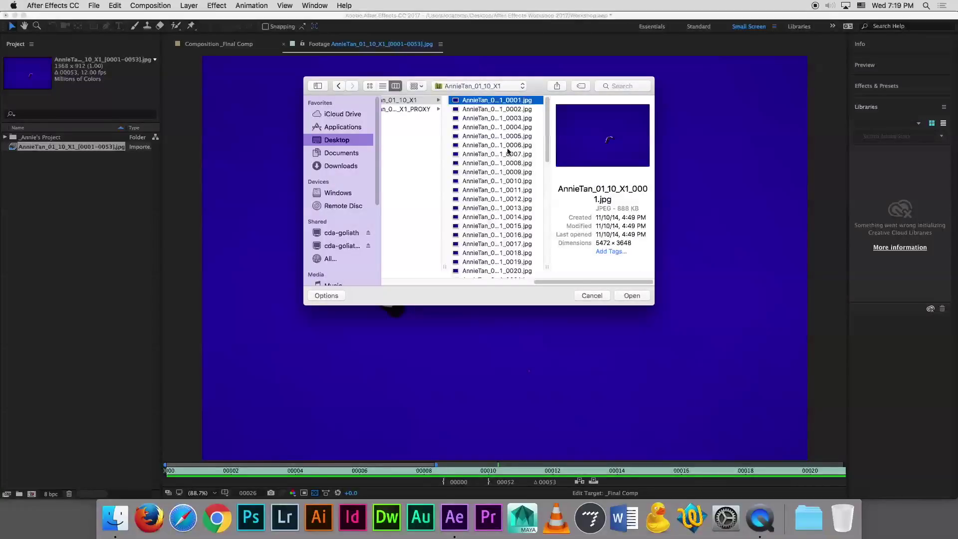
pyautogui.click(409, 100)
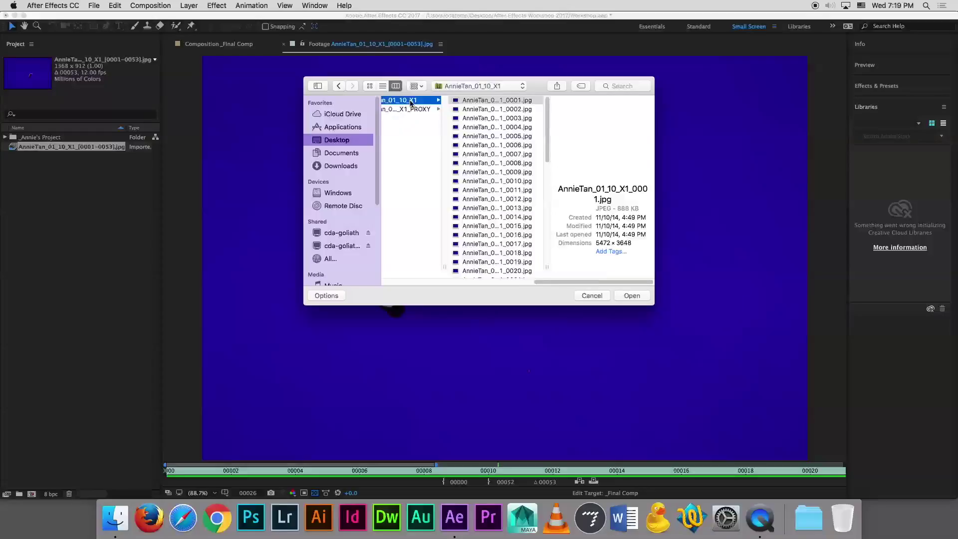
pyautogui.click(491, 102)
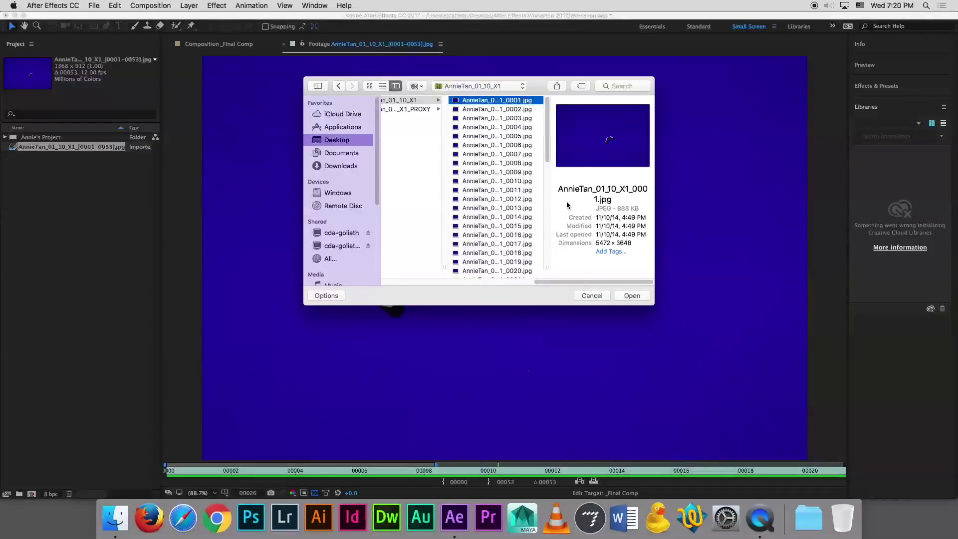
pyautogui.click(632, 296)
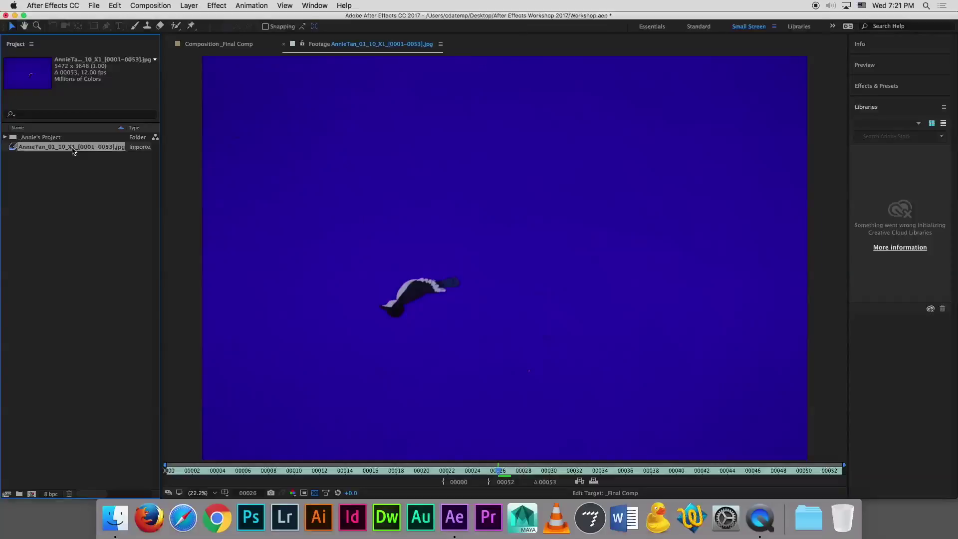
# Open the Set Proxy file chooser from the bird footage's Create Proxy menu
pyautogui.rightClick(73, 150)
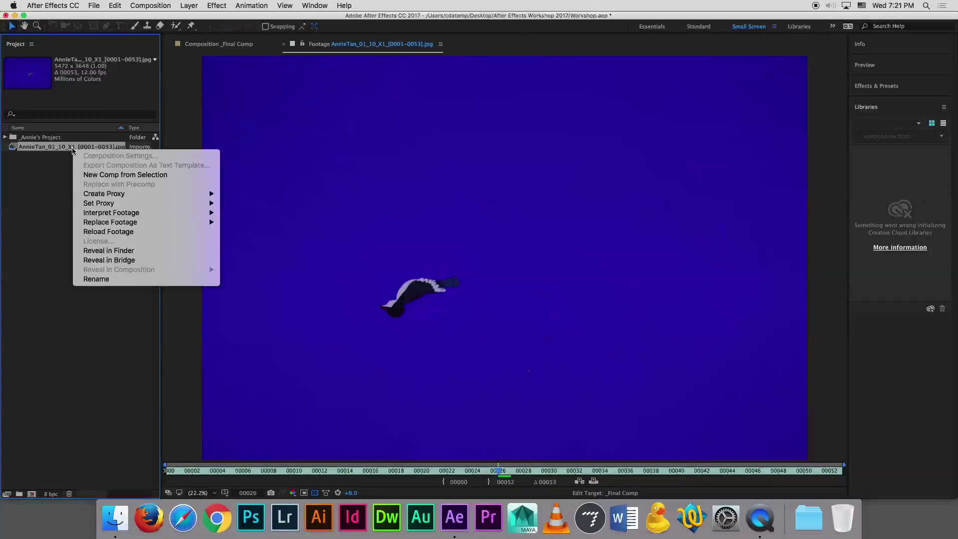
pyautogui.moveTo(140, 196)
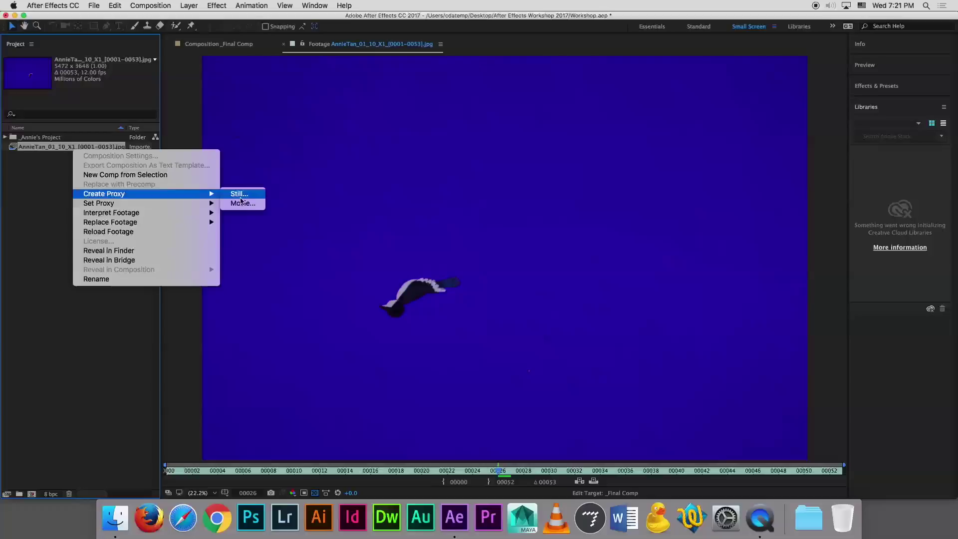
pyautogui.moveTo(207, 205)
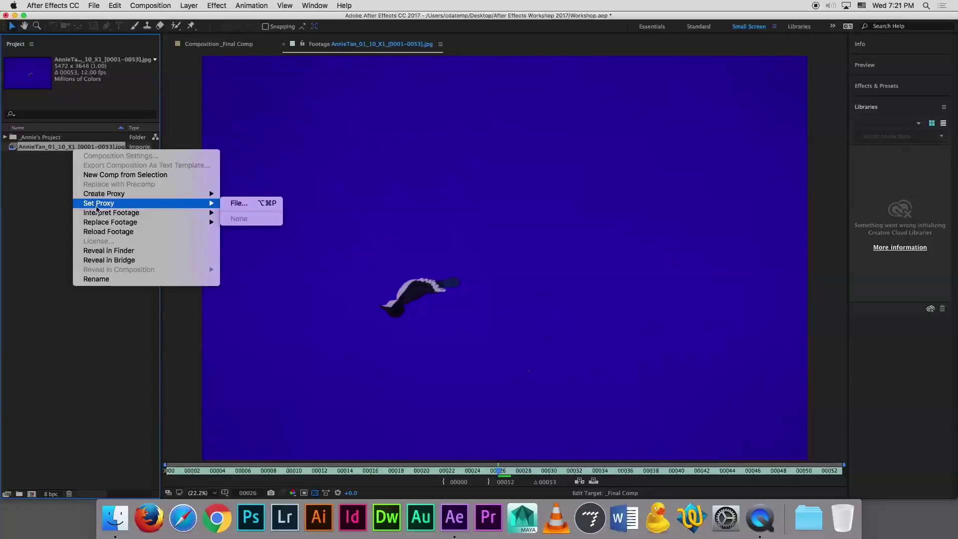
pyautogui.click(260, 207)
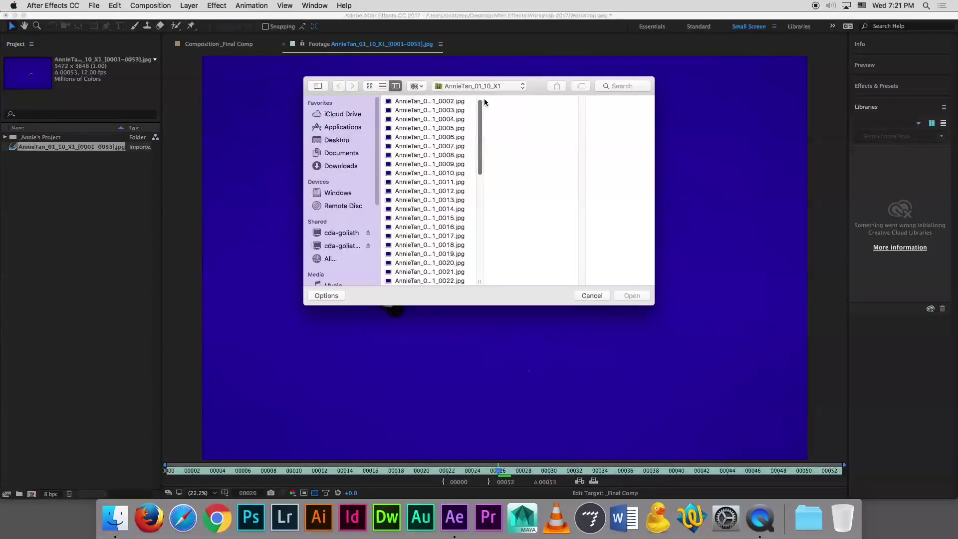
pyautogui.click(339, 140)
pyautogui.click(444, 102)
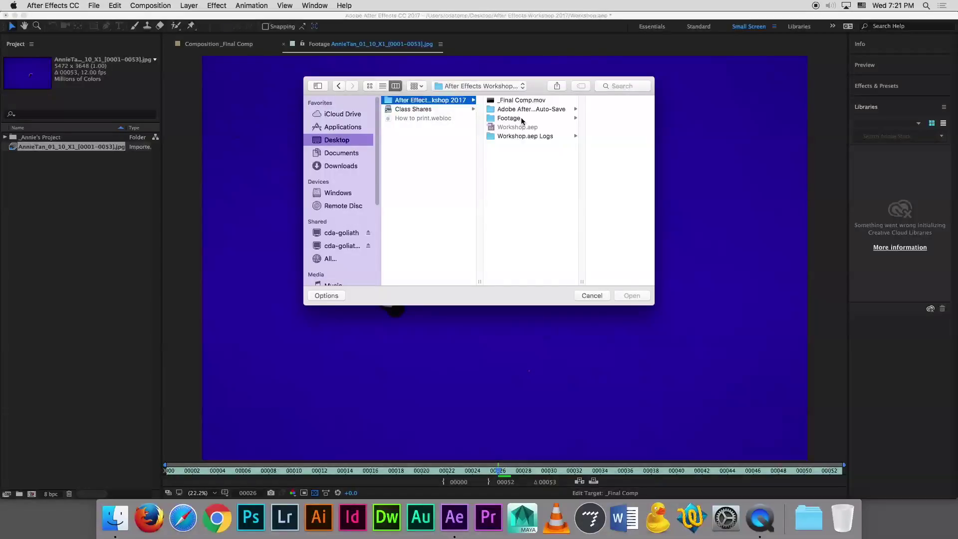
pyautogui.click(521, 118)
pyautogui.click(589, 119)
pyautogui.click(578, 108)
pyautogui.click(519, 110)
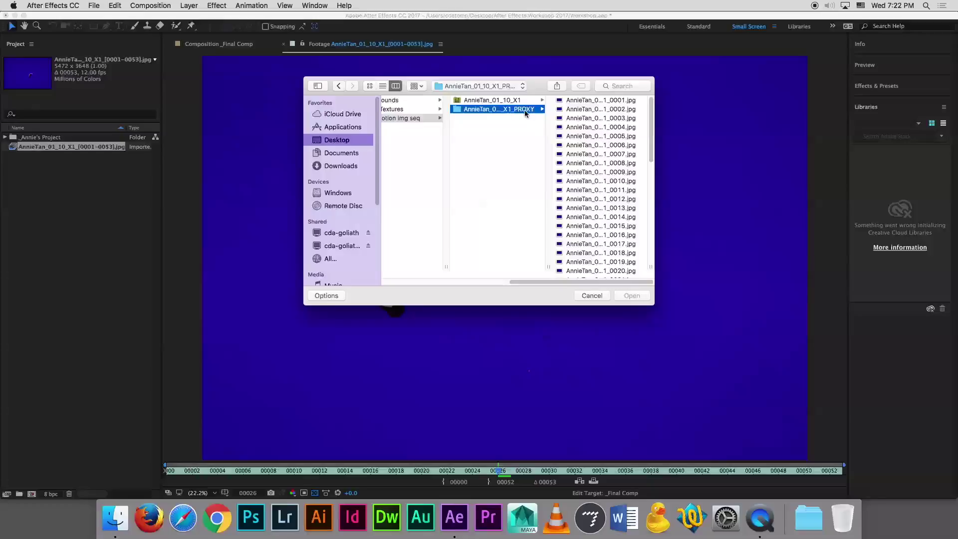
pyautogui.press('Escape')
pyautogui.click(599, 100)
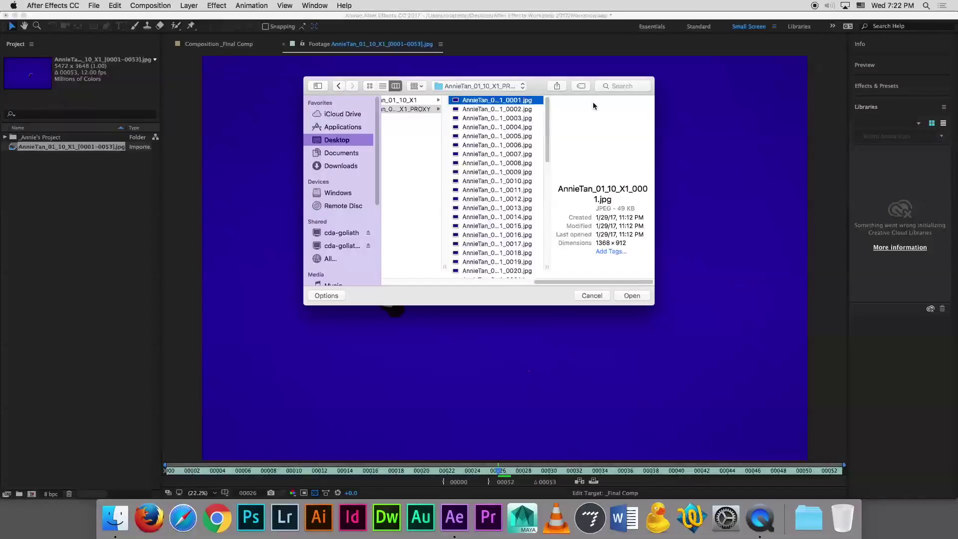
pyautogui.click(332, 298)
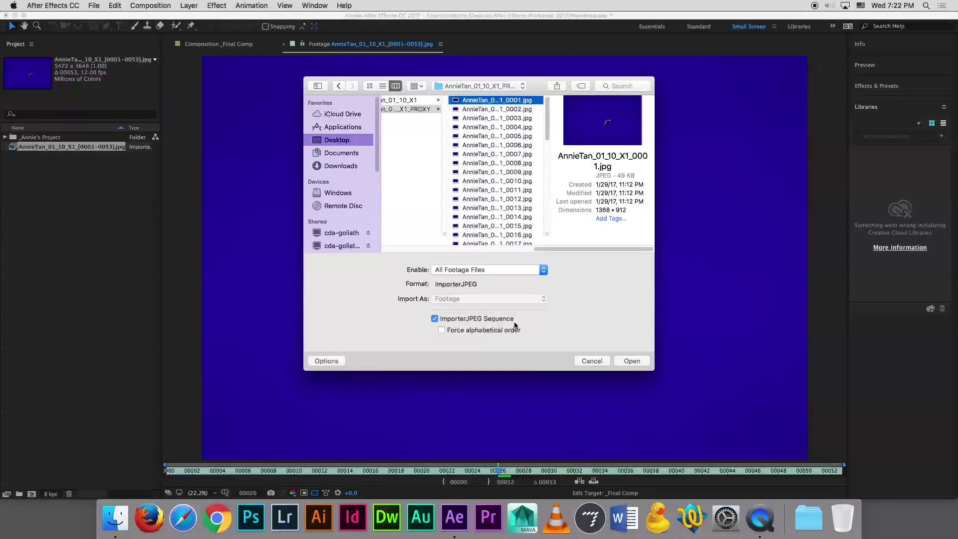
pyautogui.click(633, 360)
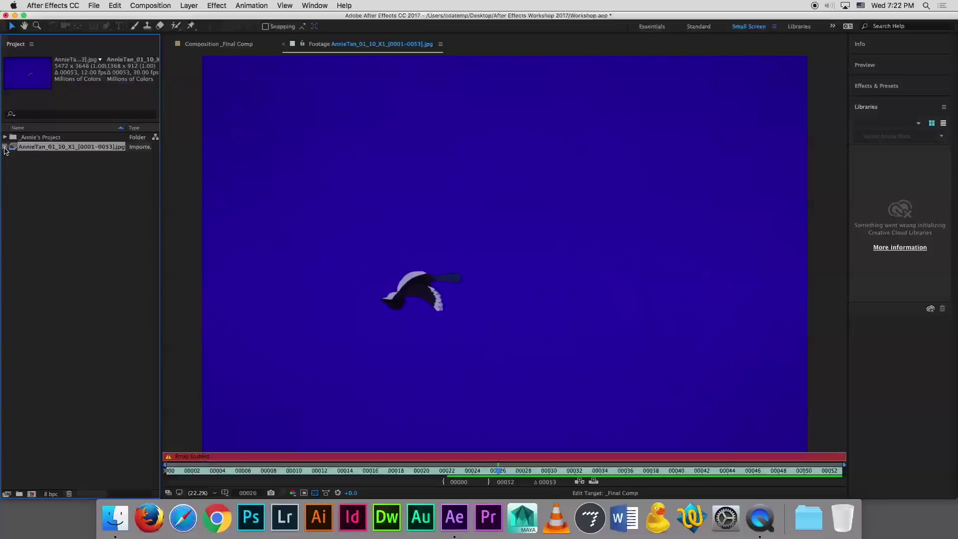
# Toggle the bird footage's proxy off and on several times to compare, leaving it on
pyautogui.click(4, 147)
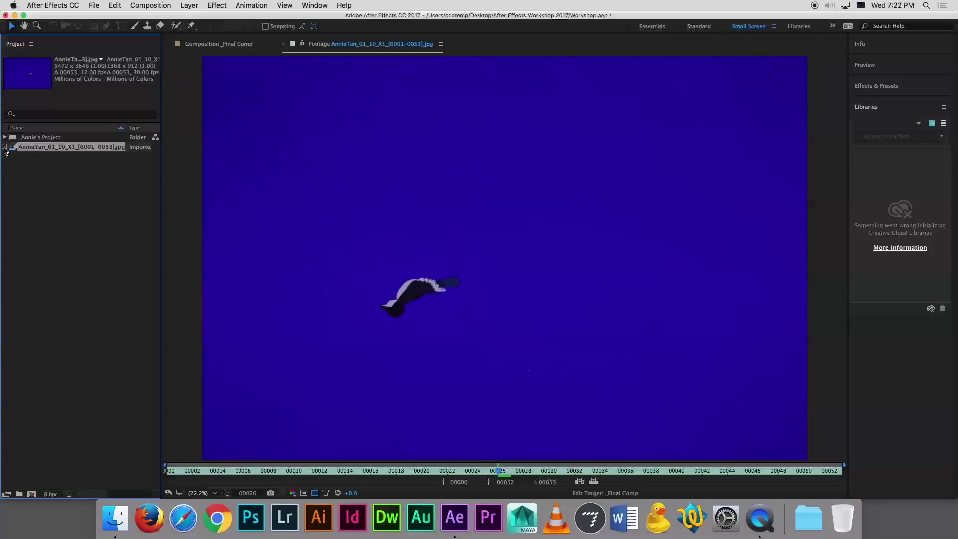
pyautogui.click(4, 147)
pyautogui.click(5, 148)
pyautogui.click(5, 147)
pyautogui.click(4, 147)
pyautogui.click(5, 146)
pyautogui.click(5, 147)
pyautogui.click(4, 147)
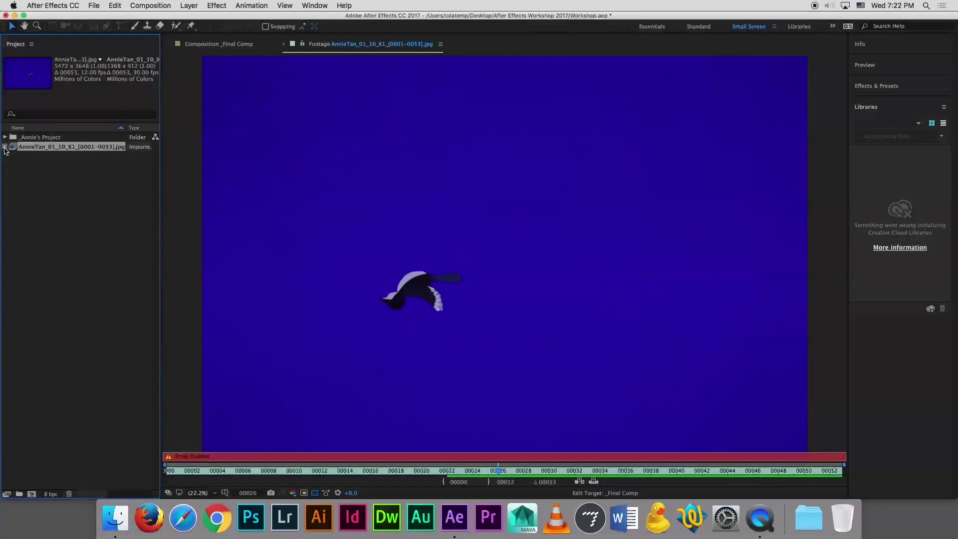
# Interpret the proxy footage at a frame rate of 12 fps
pyautogui.rightClick(50, 150)
pyautogui.moveTo(155, 213)
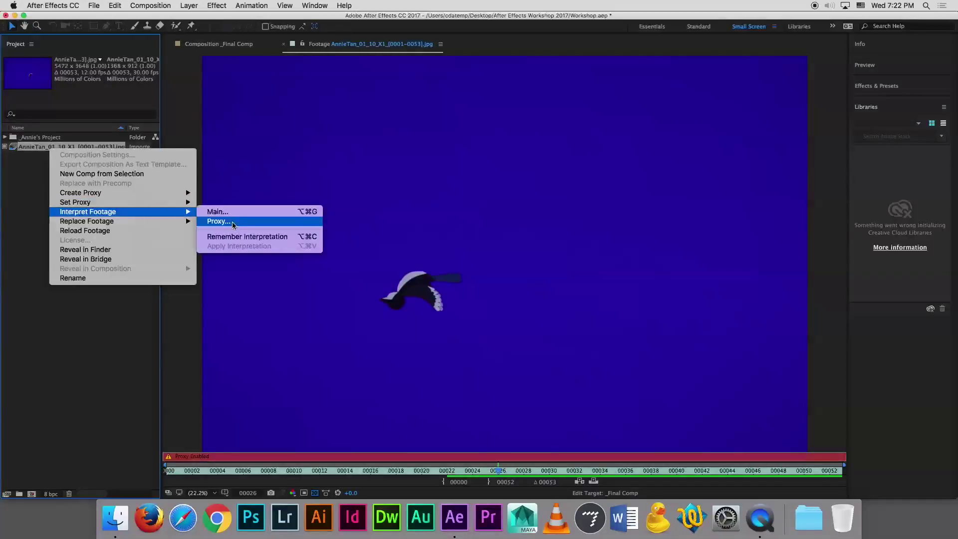
pyautogui.click(252, 223)
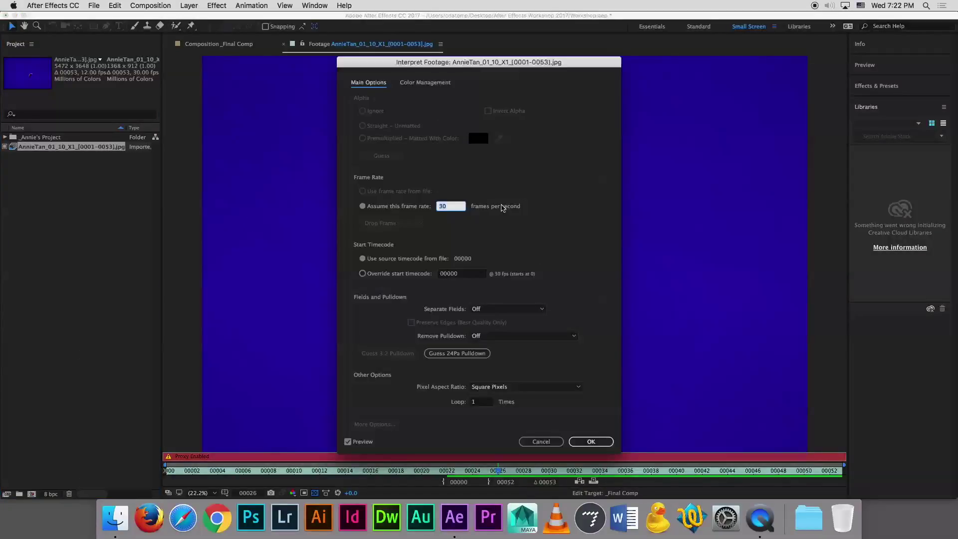
pyautogui.write('12')
pyautogui.click(598, 443)
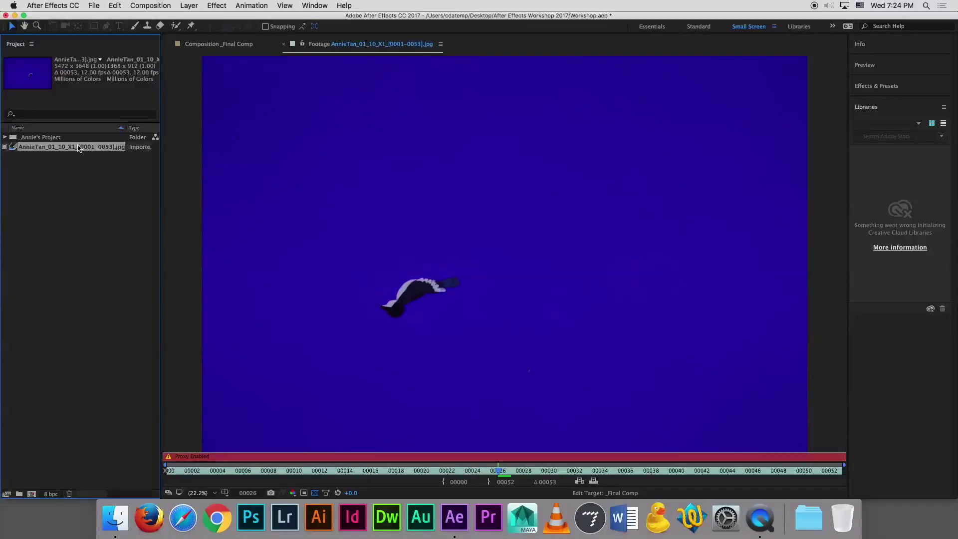
pyautogui.rightClick(70, 185)
# Choose Orihime's land.psd from Footage/Backgrounds for import
pyautogui.moveTo(97, 231)
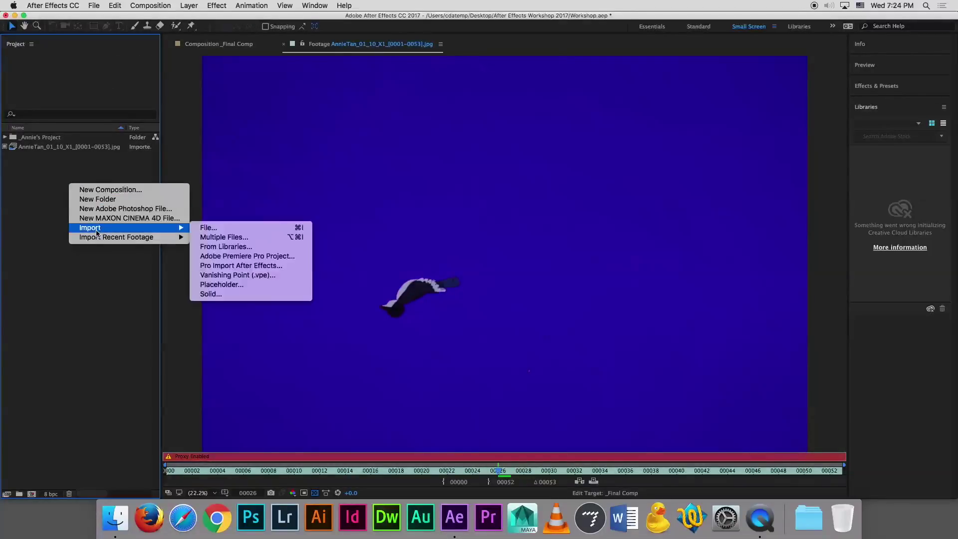
pyautogui.click(257, 228)
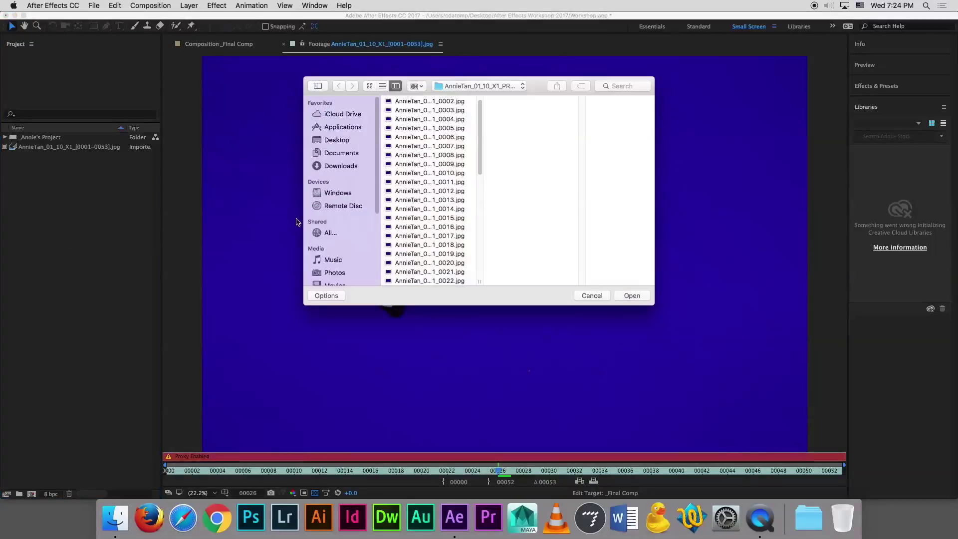
pyautogui.click(350, 142)
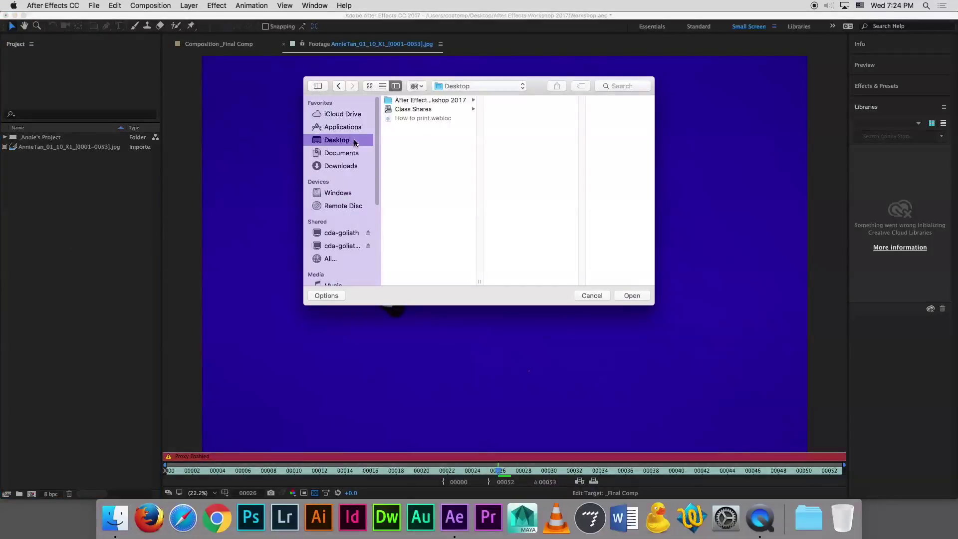
pyautogui.click(462, 102)
pyautogui.click(525, 119)
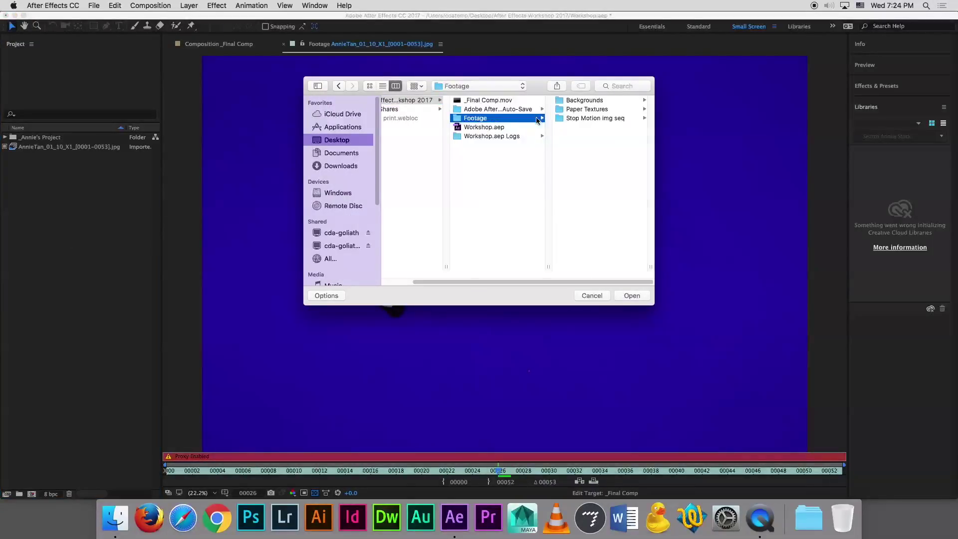
pyautogui.click(588, 101)
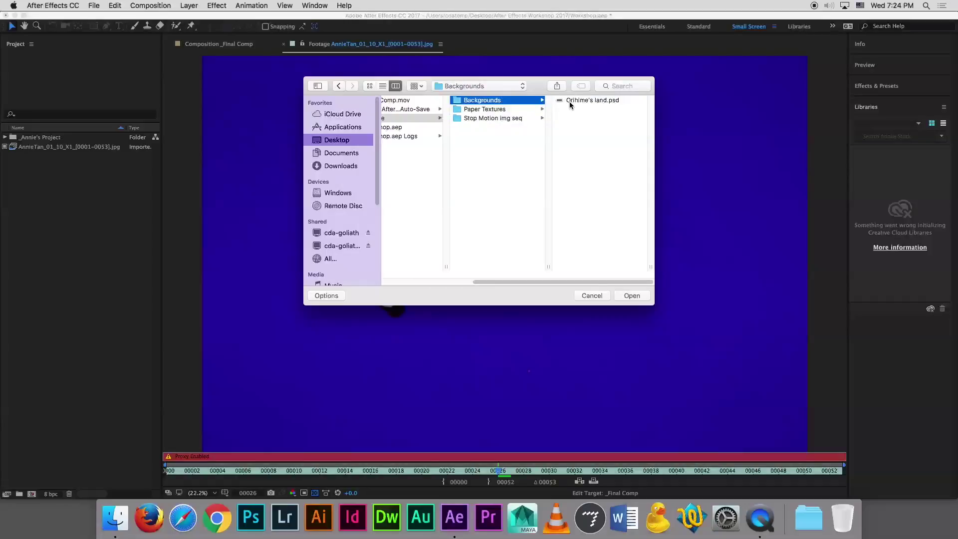
pyautogui.click(570, 101)
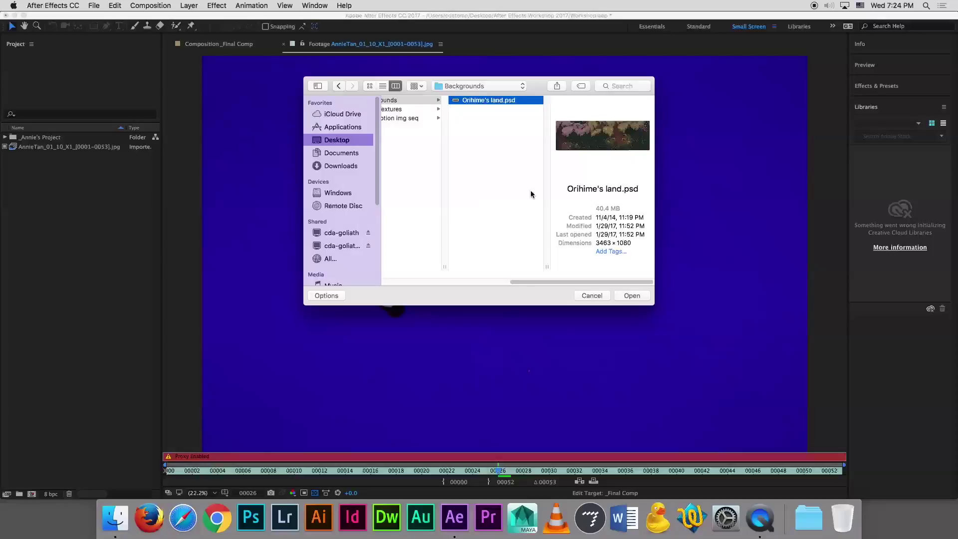
pyautogui.click(632, 296)
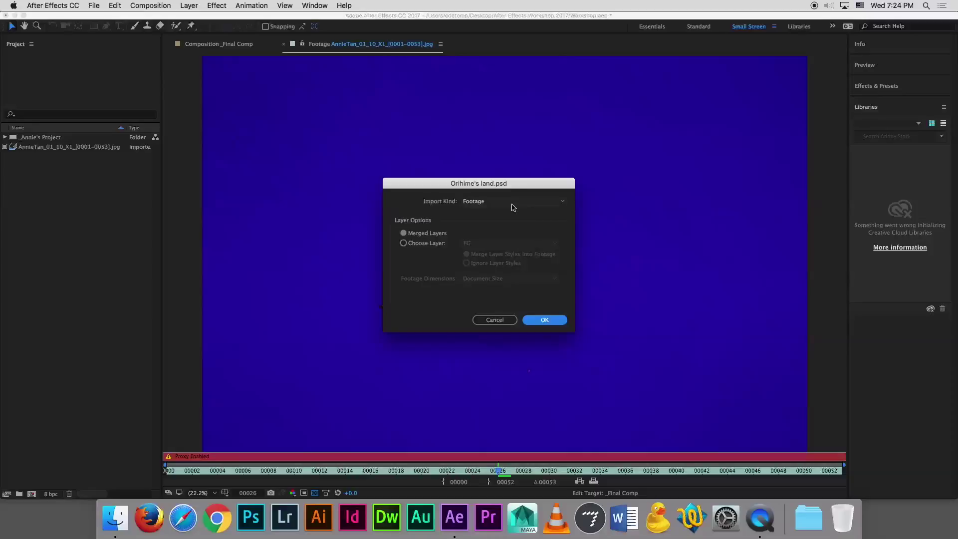
# Import it as Composition - Retain Layer Sizes and open the Orihime's land 2 composition
pyautogui.click(513, 208)
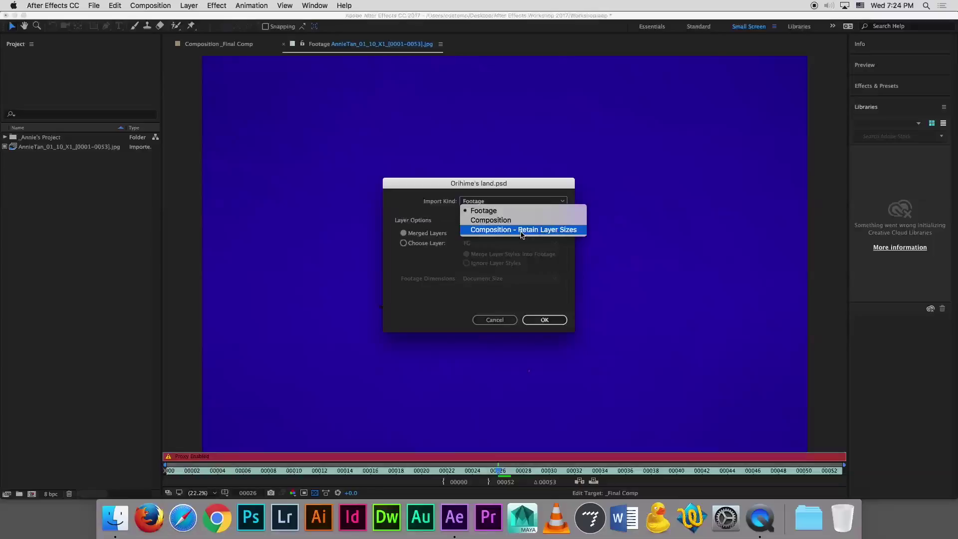
pyautogui.click(522, 230)
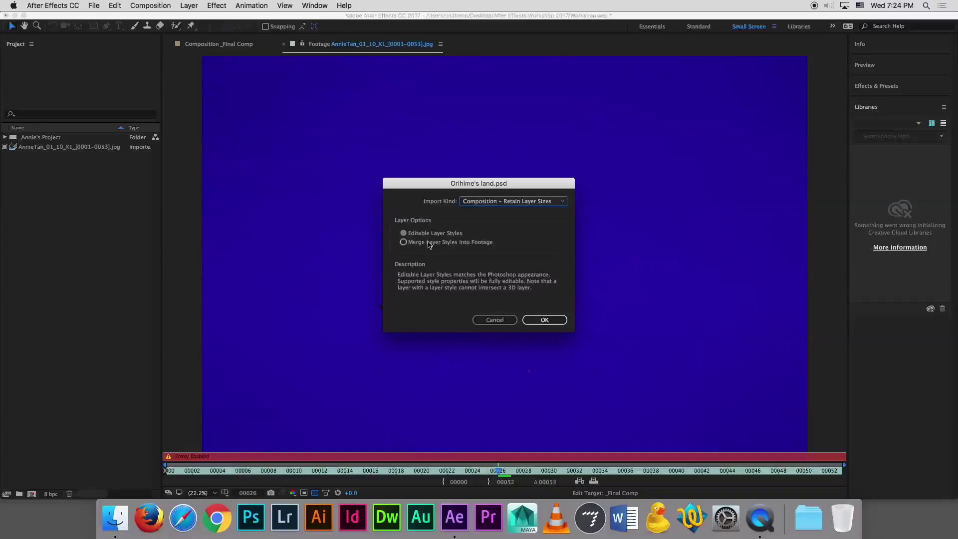
pyautogui.click(545, 322)
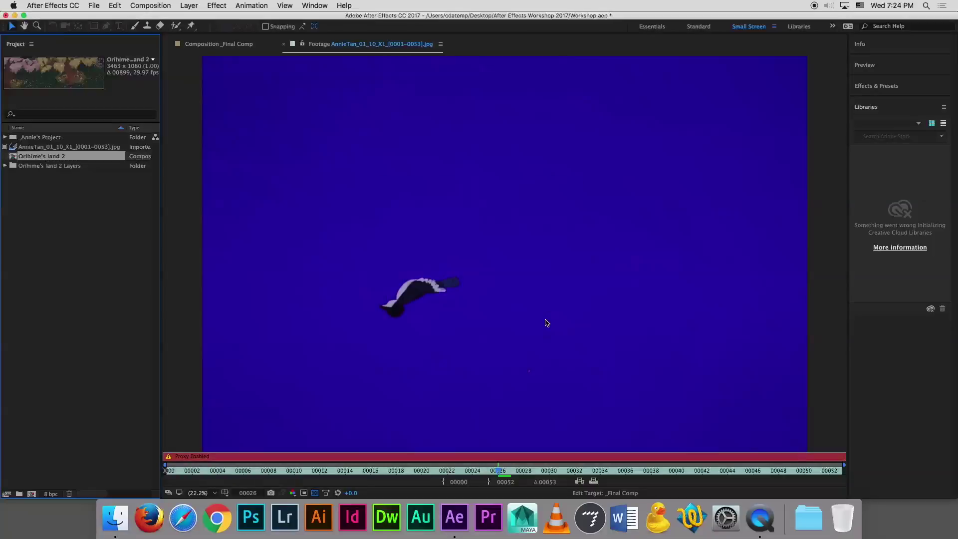
pyautogui.doubleClick(14, 159)
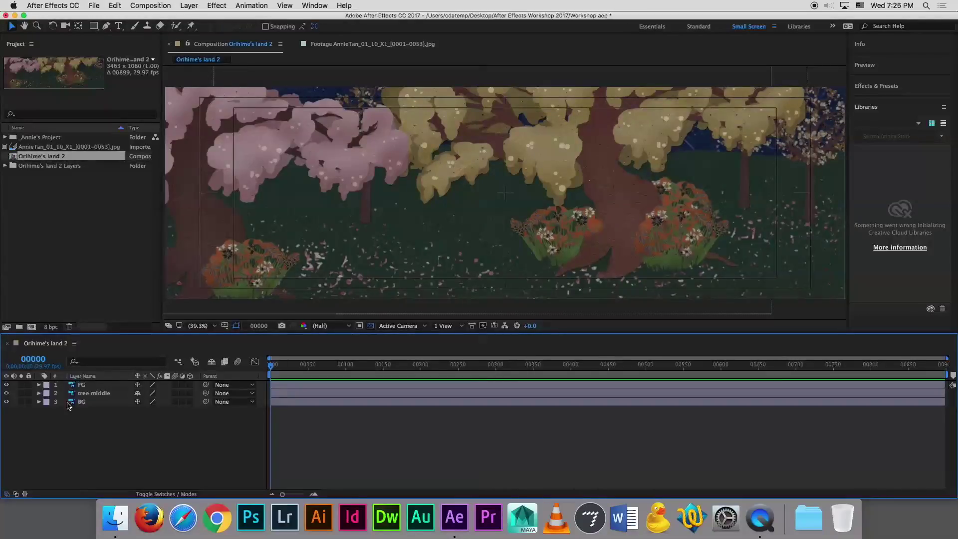
# Select the FG, tree middle and BG layers in turn
pyautogui.click(85, 386)
pyautogui.click(86, 394)
pyautogui.click(86, 403)
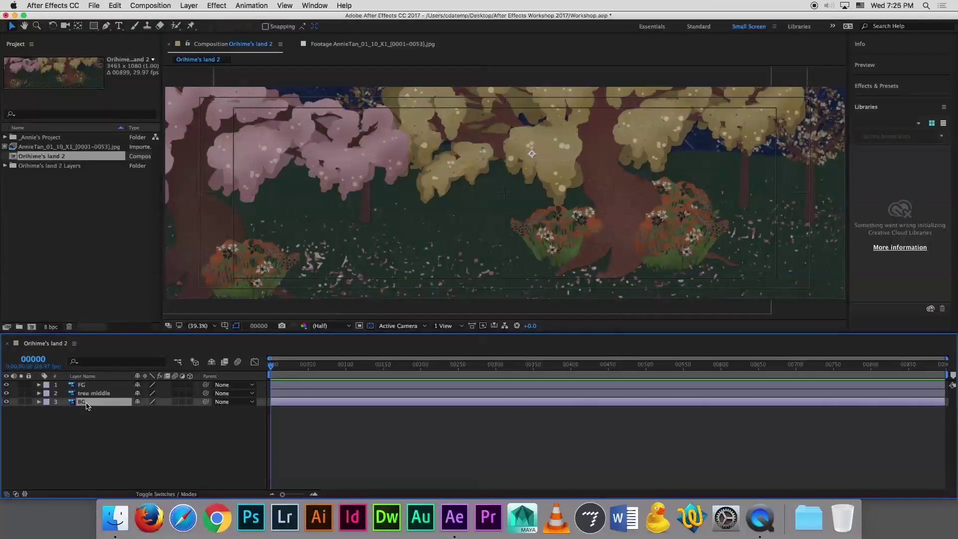
pyautogui.click(83, 393)
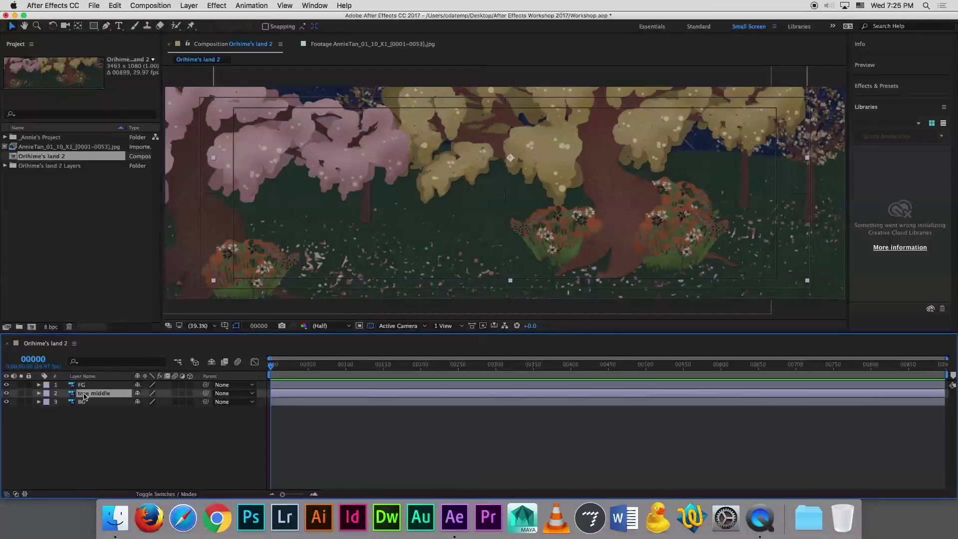
pyautogui.click(82, 385)
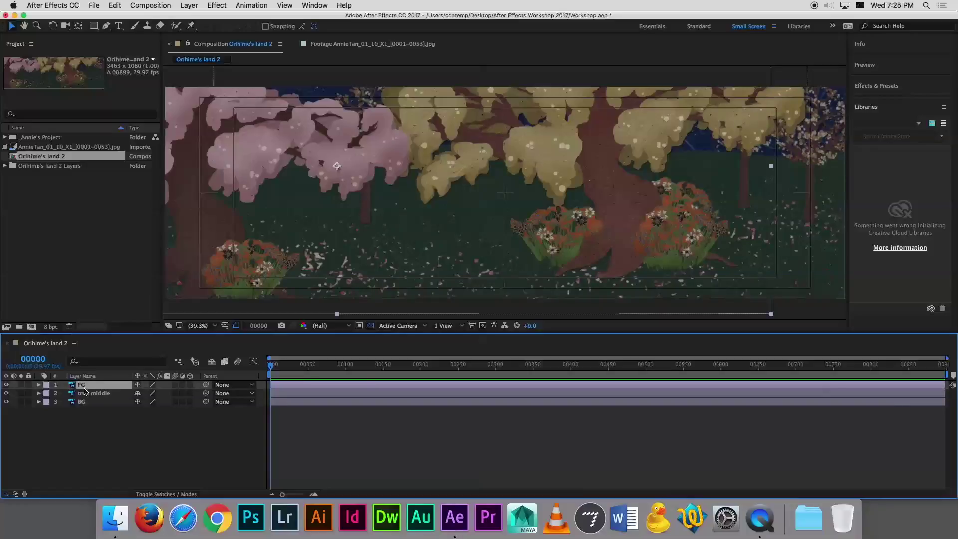
# Hide the FG, tree middle and BG layers, show them again, then open the import dialog
pyautogui.click(6, 385)
pyautogui.click(6, 393)
pyautogui.click(6, 402)
pyautogui.click(6, 402)
pyautogui.click(6, 393)
pyautogui.click(6, 385)
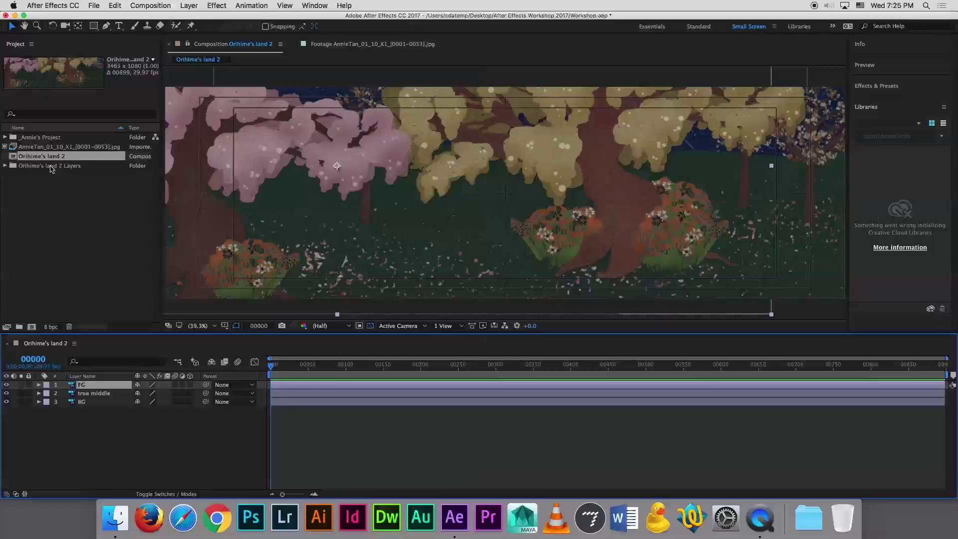
pyautogui.click(76, 250)
pyautogui.doubleClick(76, 251)
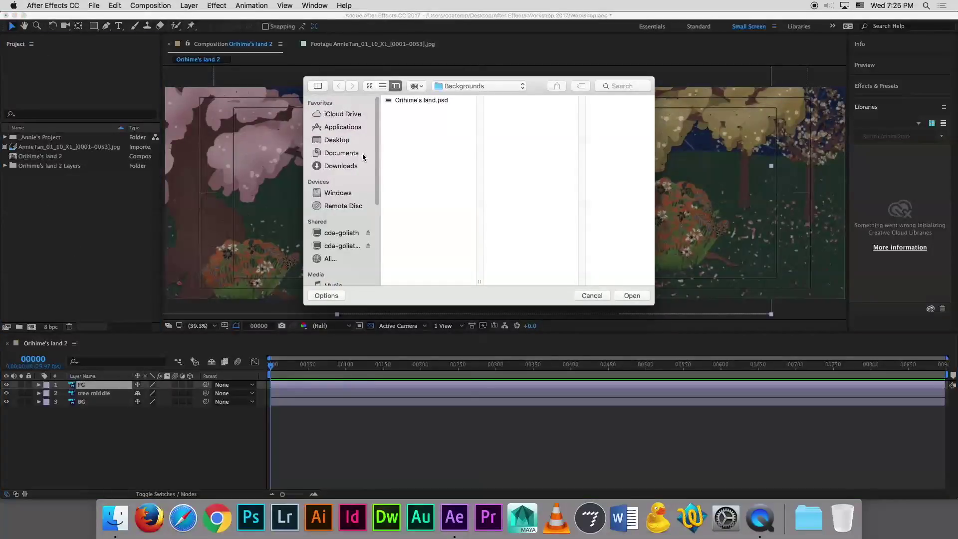
# Import all three images from Footage/Paper Textures, then start a new composition
pyautogui.click(344, 140)
pyautogui.click(439, 101)
pyautogui.click(524, 118)
pyautogui.click(587, 110)
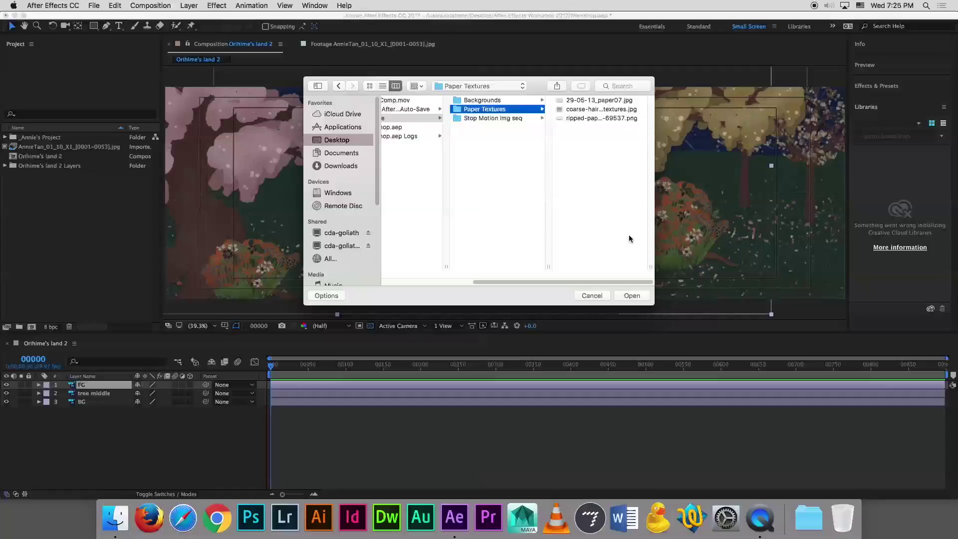
pyautogui.click(587, 102)
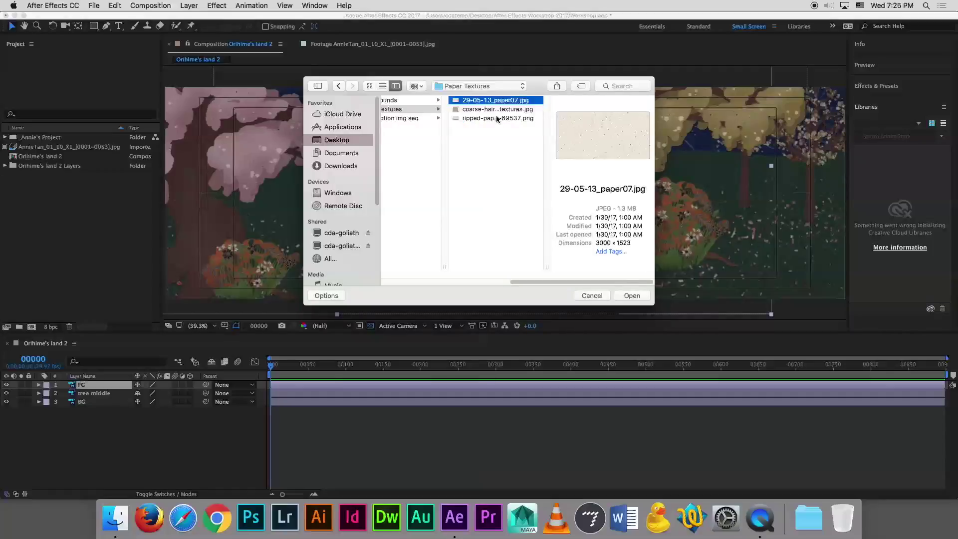
pyautogui.keyDown('shift'); pyautogui.click(497, 119); pyautogui.keyUp('shift')
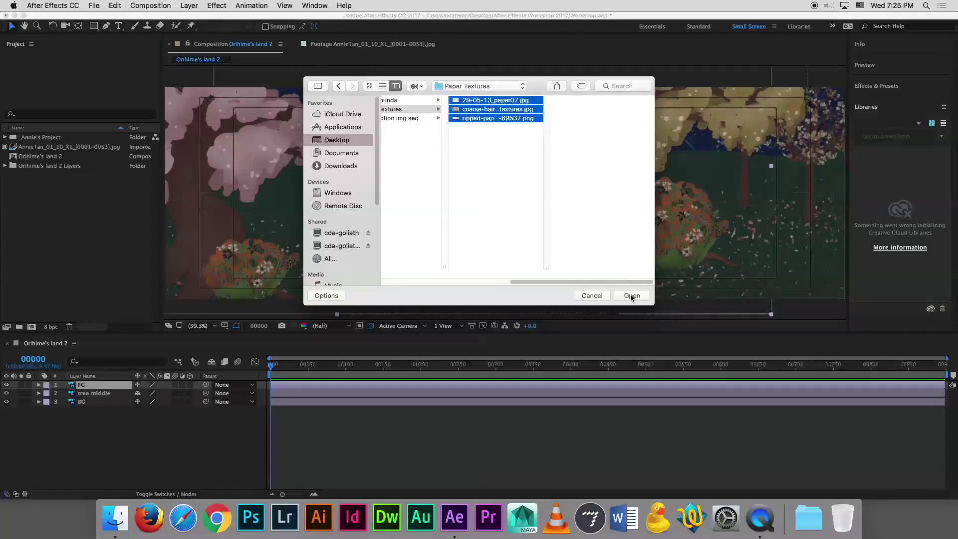
pyautogui.click(632, 296)
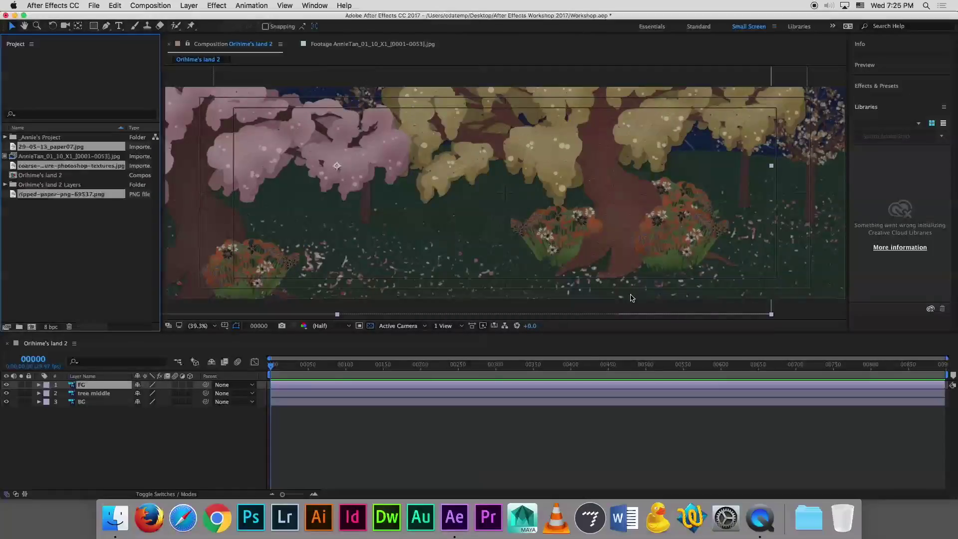
pyautogui.click(89, 247)
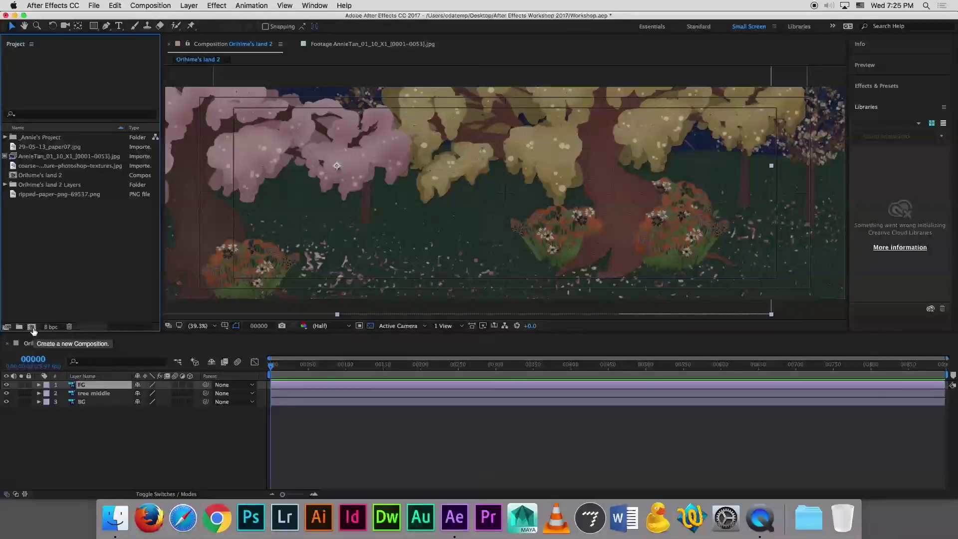
pyautogui.click(31, 327)
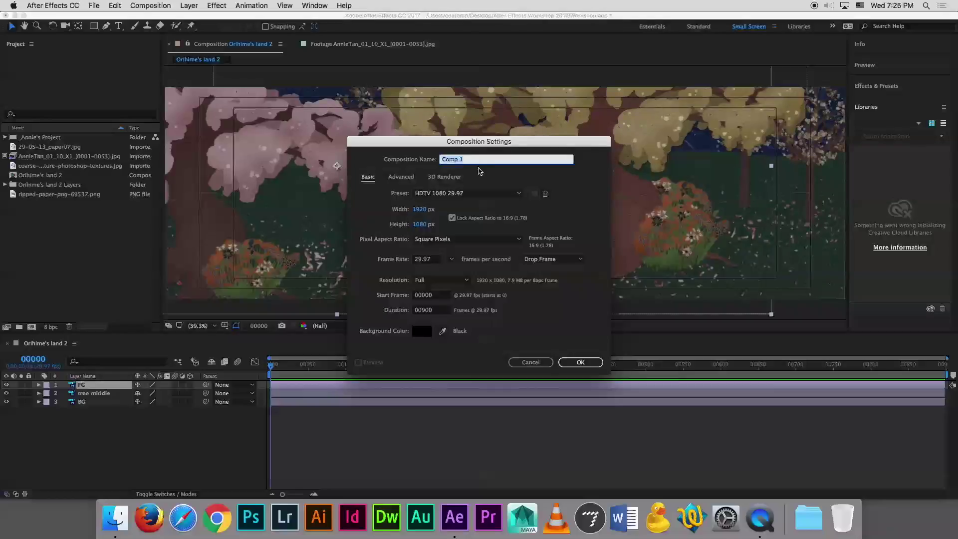
# Create Final Comp at 1920×1080, 12 fps, with a 120-frame duration
pyautogui.write('Final')
pyautogui.click(435, 260)
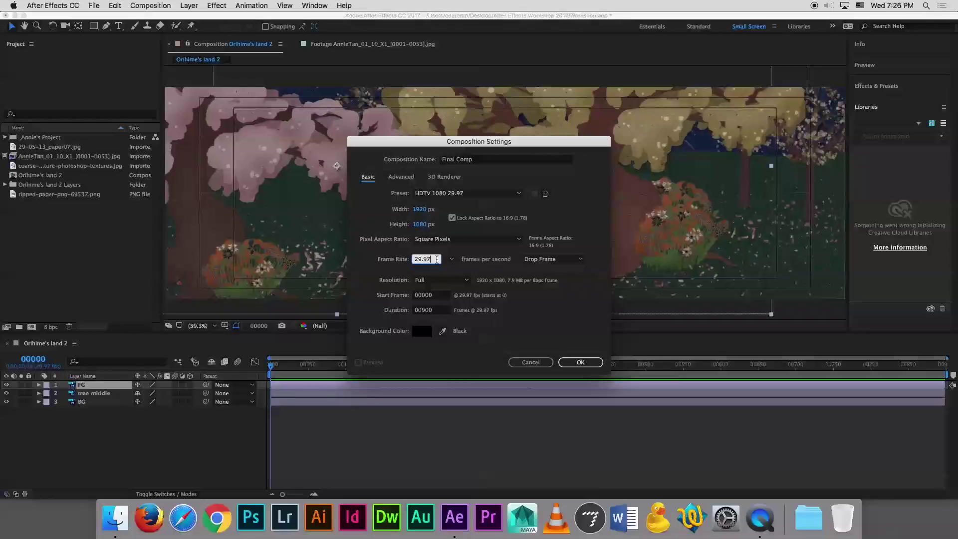
pyautogui.write('12')
pyautogui.click(444, 311)
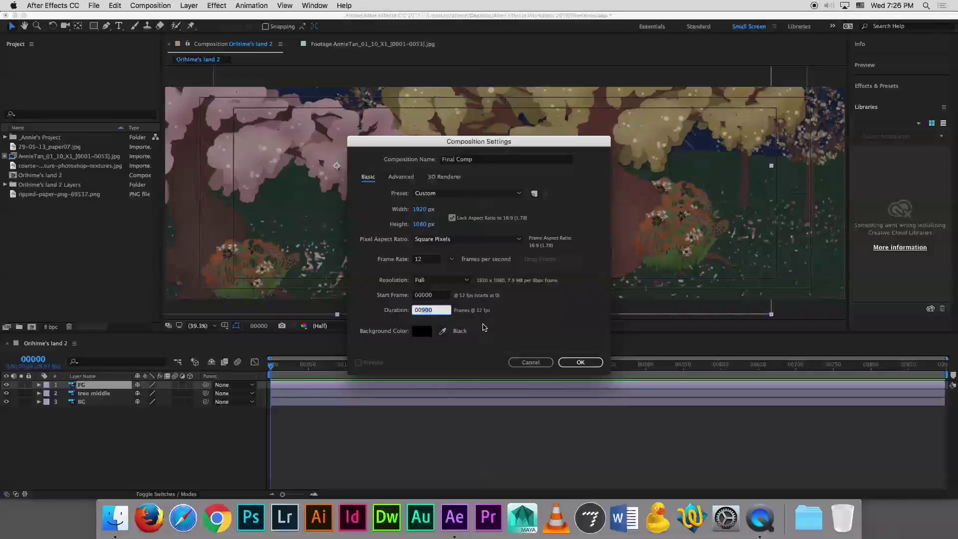
pyautogui.write('0012')
pyautogui.click(582, 363)
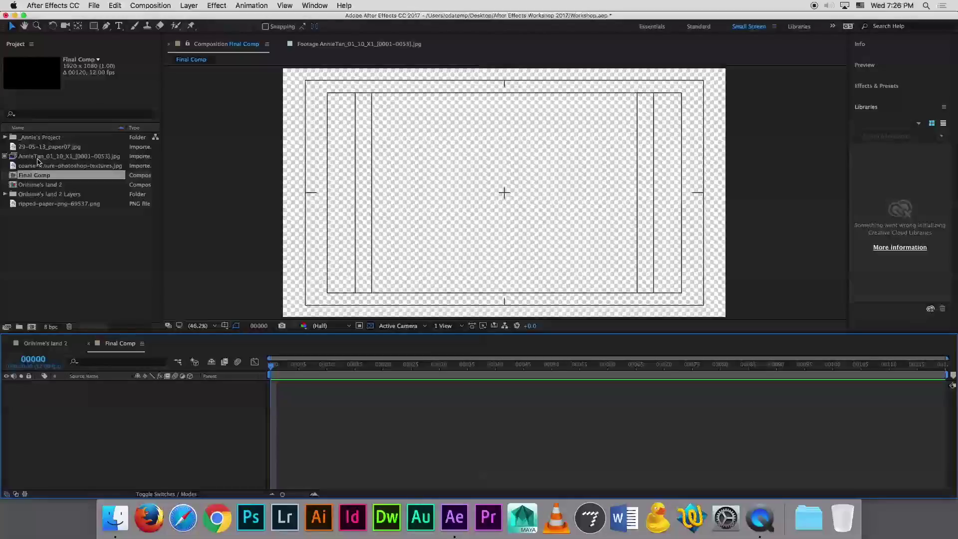
pyautogui.rightClick(40, 178)
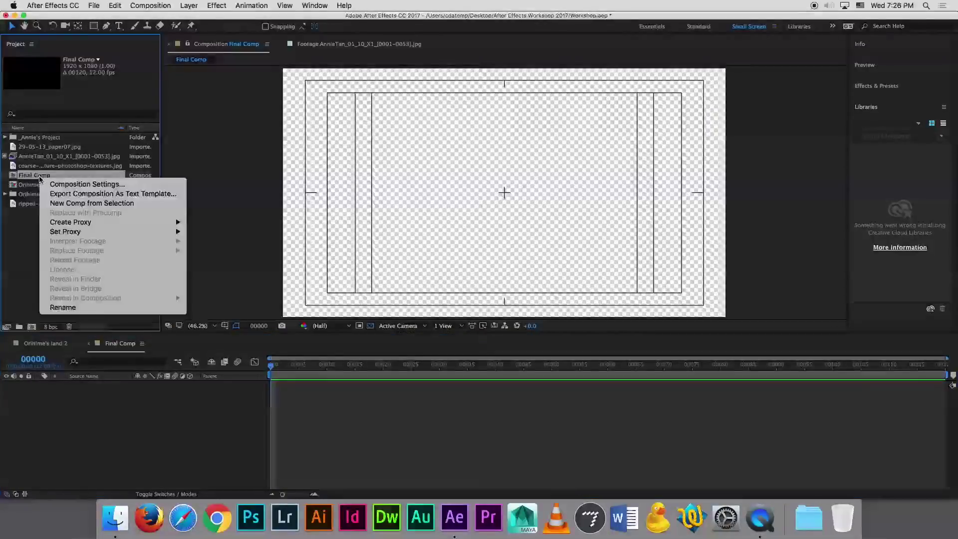
pyautogui.click(74, 185)
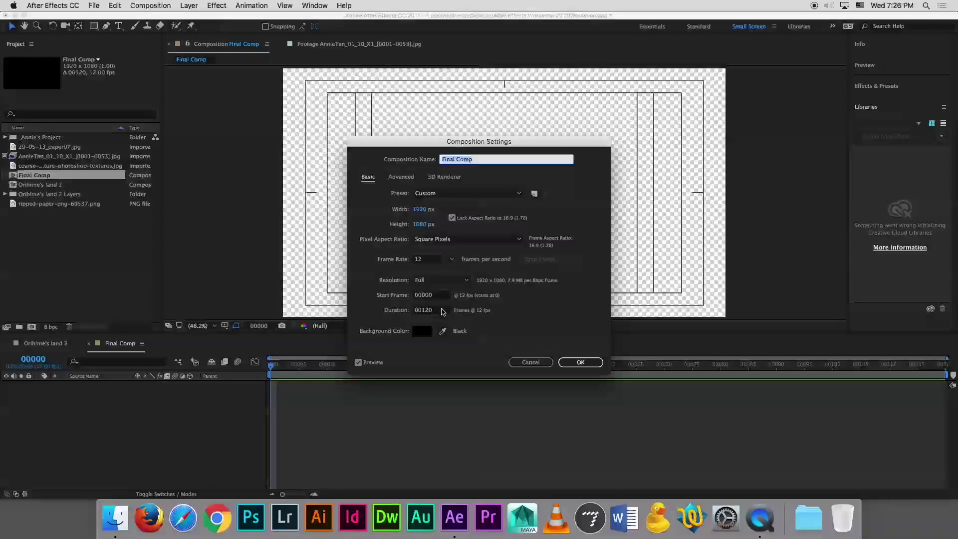
pyautogui.click(442, 310)
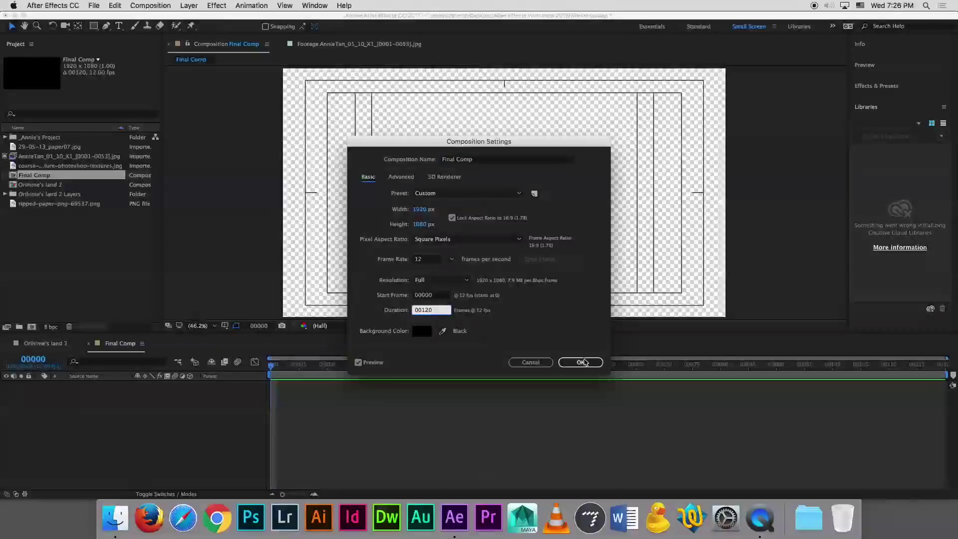
pyautogui.click(572, 362)
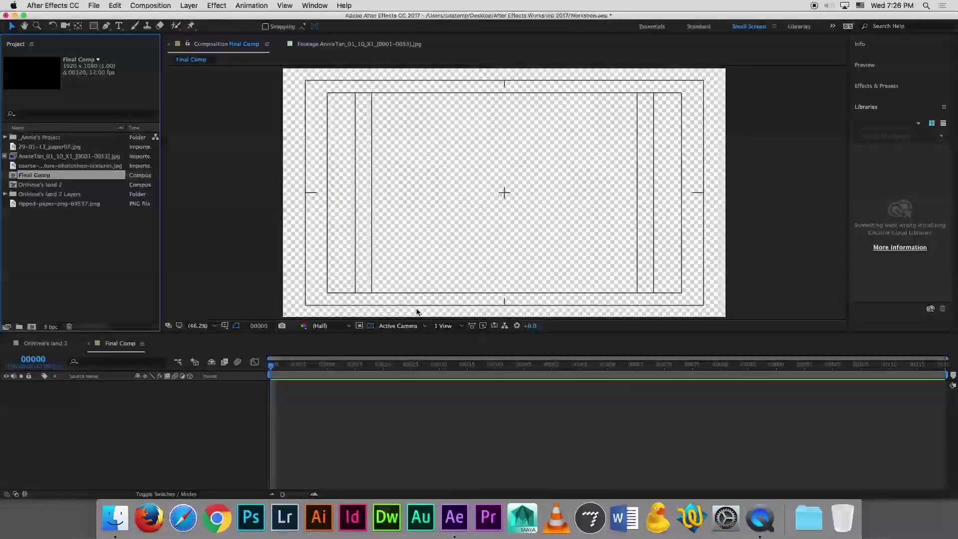
pyautogui.click(87, 273)
pyautogui.click(38, 175)
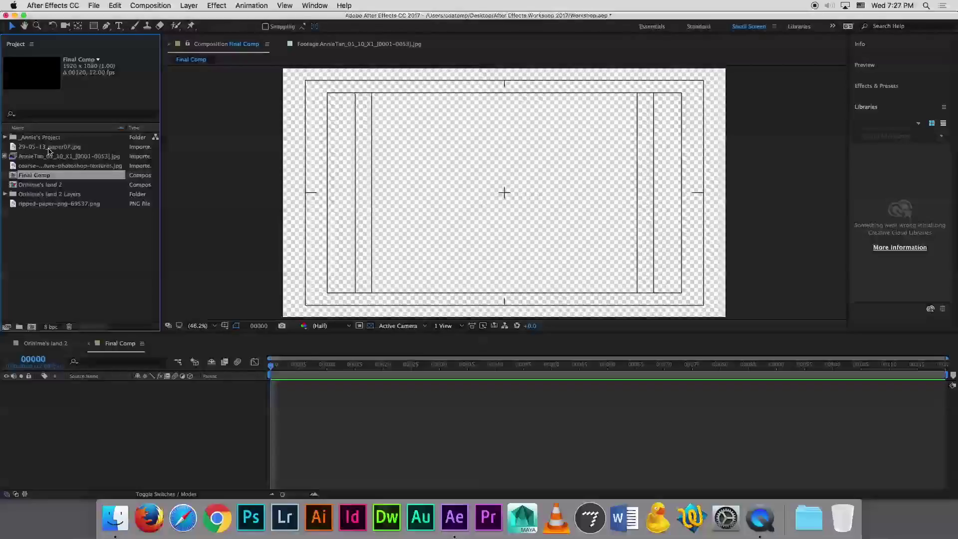
# Add and then delete the bird footage in Final Comp, and build an AnnieTan_01_10_X1 composition from it
pyautogui.click(43, 157)
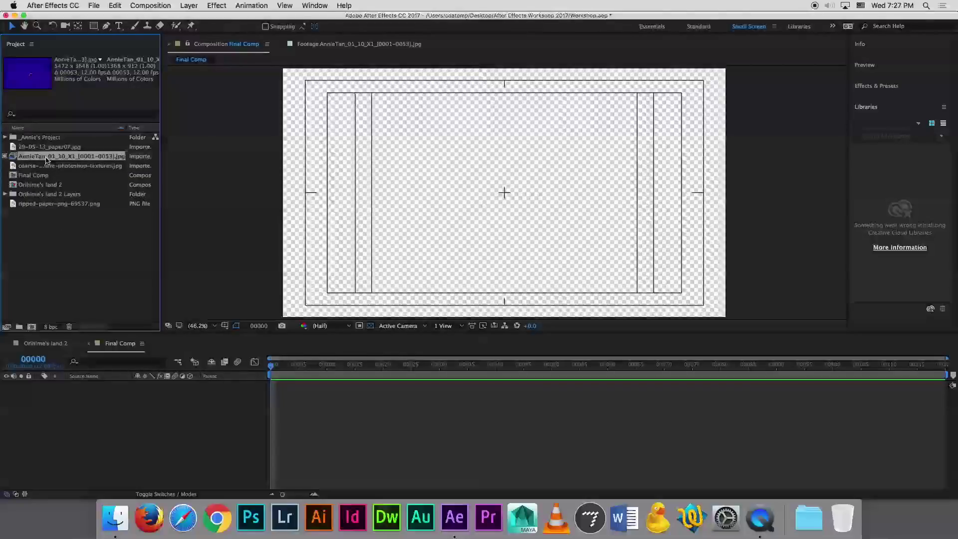
pyautogui.moveTo(46, 158); pyautogui.dragTo(111, 405)
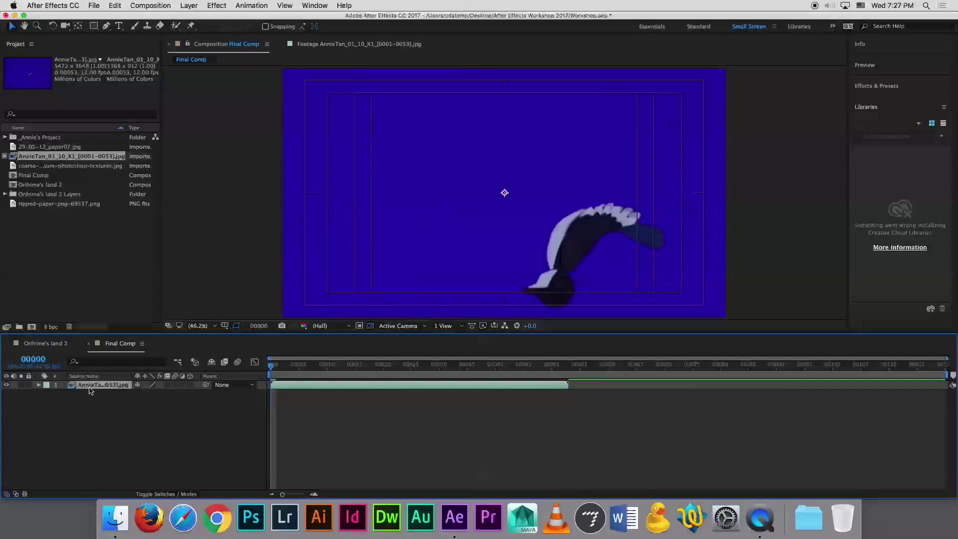
pyautogui.press('Delete')
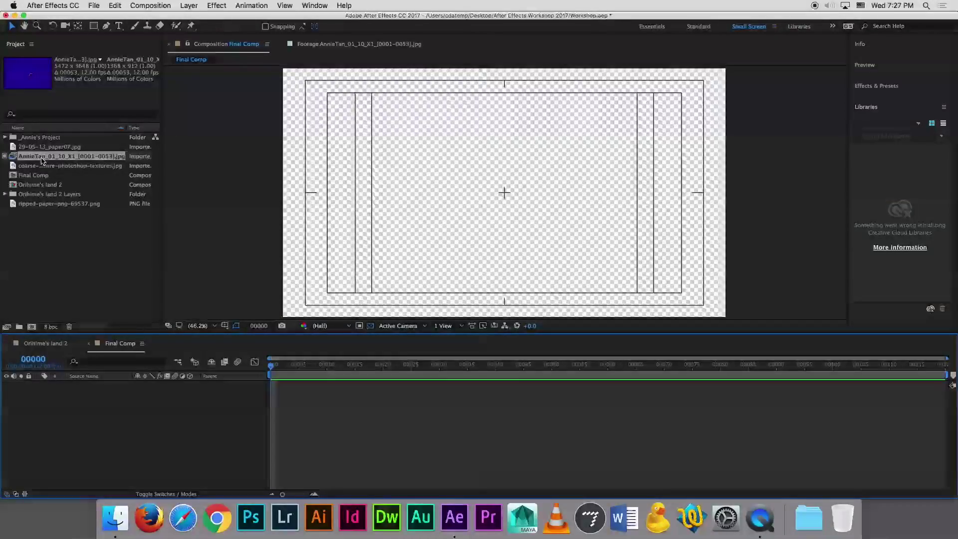
pyautogui.moveTo(43, 160)
pyautogui.mouseDown()
pyautogui.moveTo(56, 273)
pyautogui.moveTo(35, 331)
pyautogui.mouseUp()
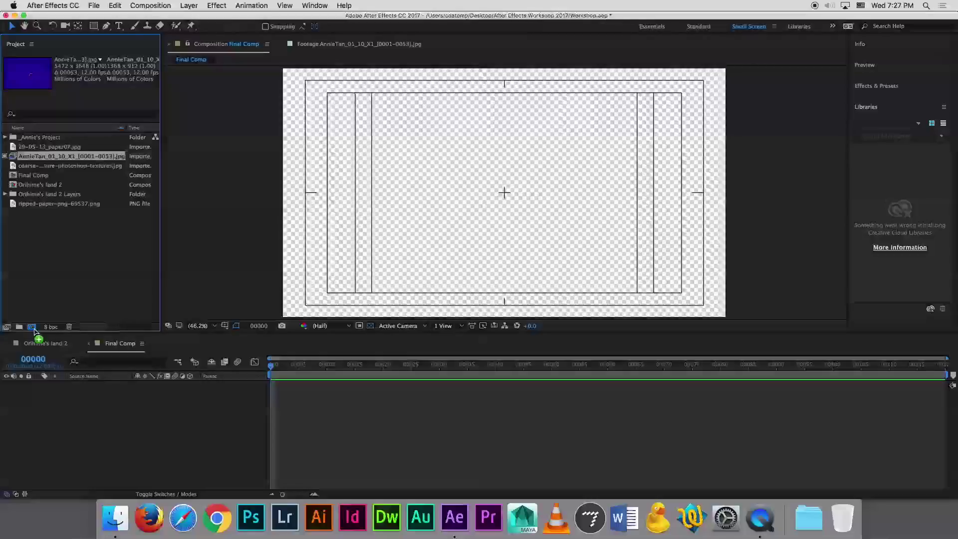
pyautogui.moveTo(35, 331); pyautogui.dragTo(35, 332)
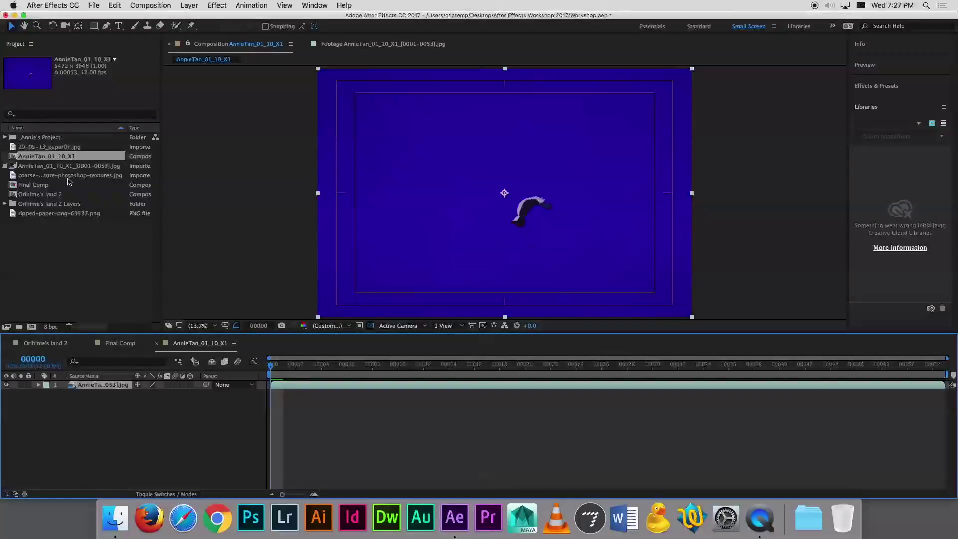
pyautogui.click(34, 168)
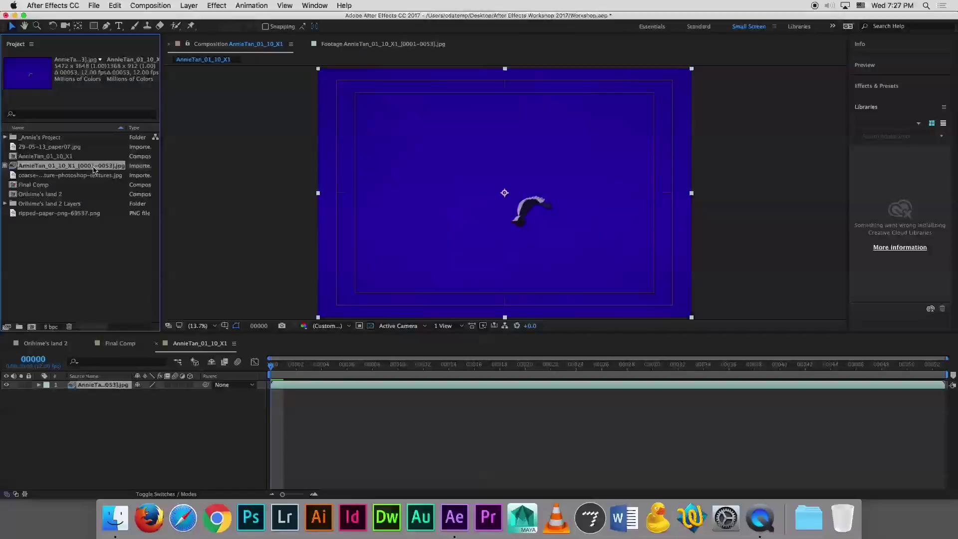
pyautogui.moveTo(39, 170)
pyautogui.mouseDown()
pyautogui.moveTo(60, 276)
pyautogui.moveTo(32, 328)
pyautogui.mouseUp()
pyautogui.click(35, 157)
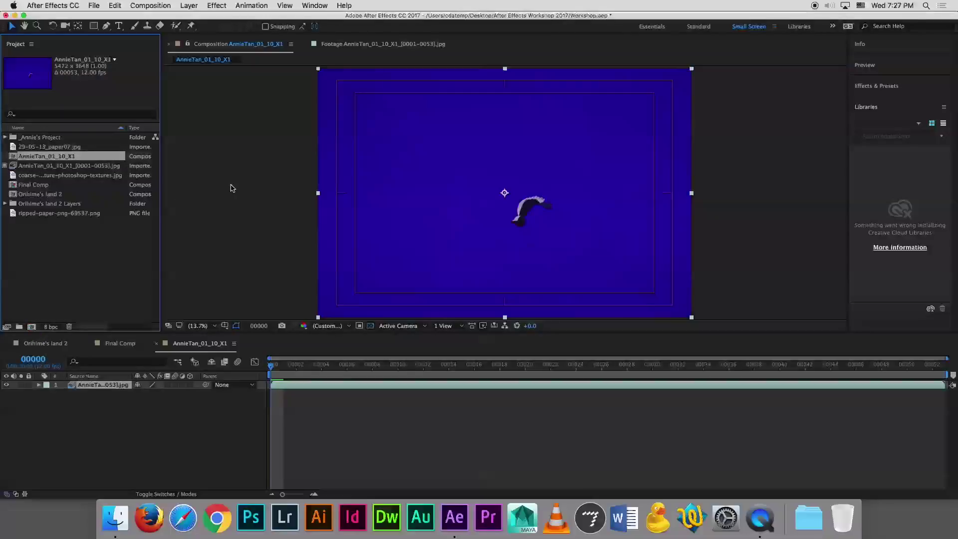
pyautogui.click(94, 404)
pyautogui.click(102, 387)
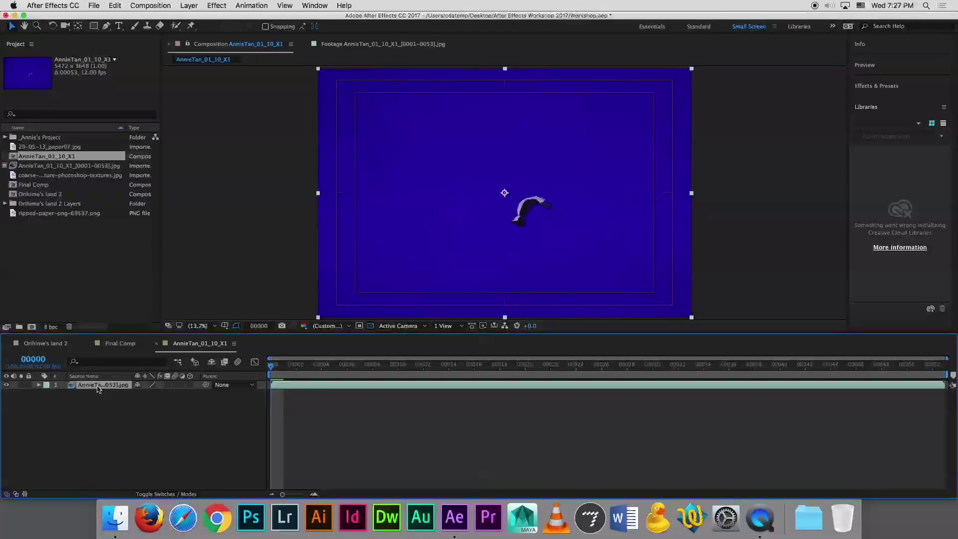
# Set the bird layer's Rotation to 180° and collapse its properties
pyautogui.press('r')
pyautogui.click(151, 394)
pyautogui.write('180')
pyautogui.press('Return')
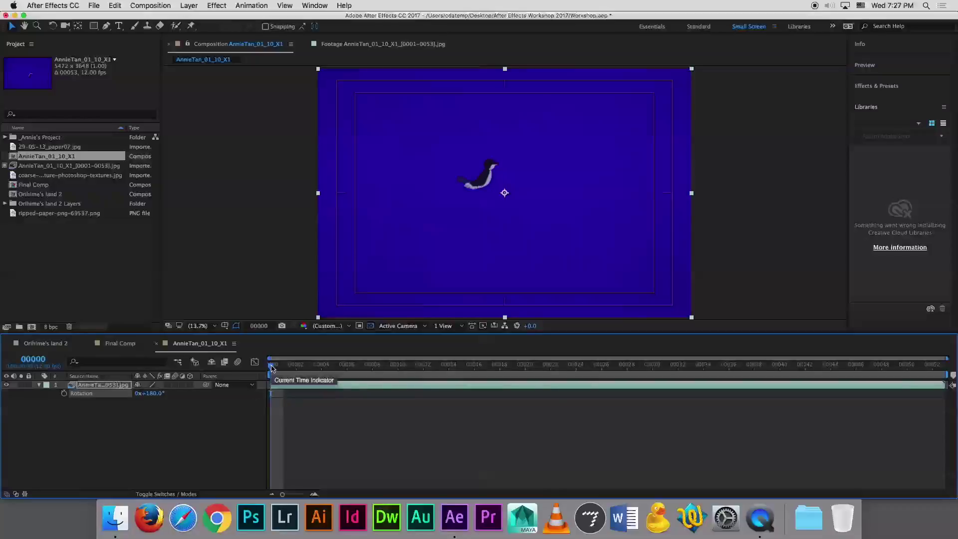
pyautogui.click(39, 385)
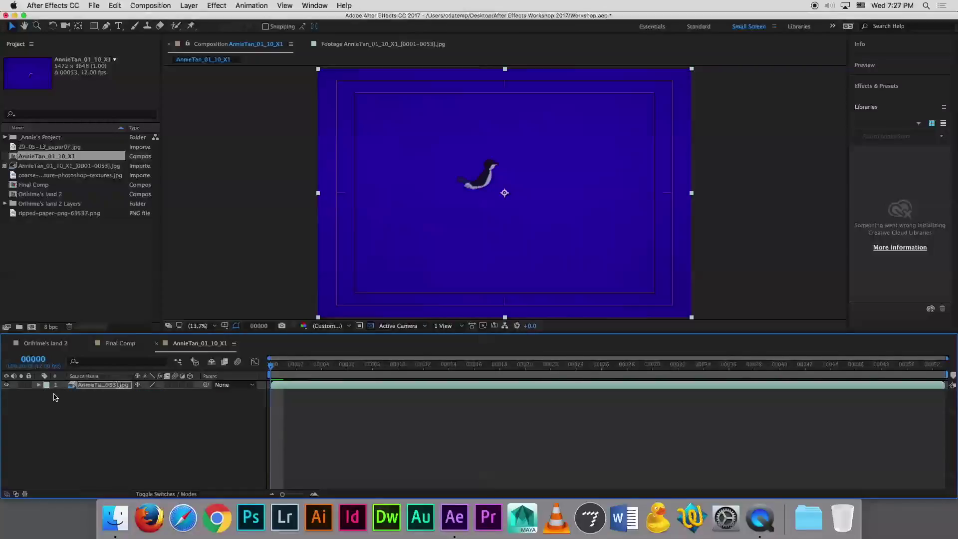
pyautogui.click(99, 389)
pyautogui.click(217, 7)
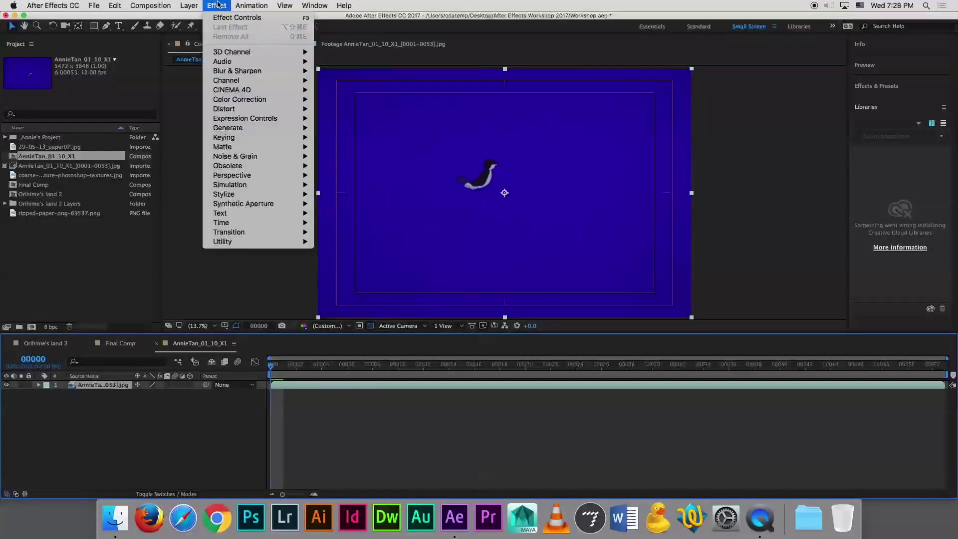
# Apply Keylight (1.2) to the bird footage layer and reselect the layer
pyautogui.moveTo(273, 138)
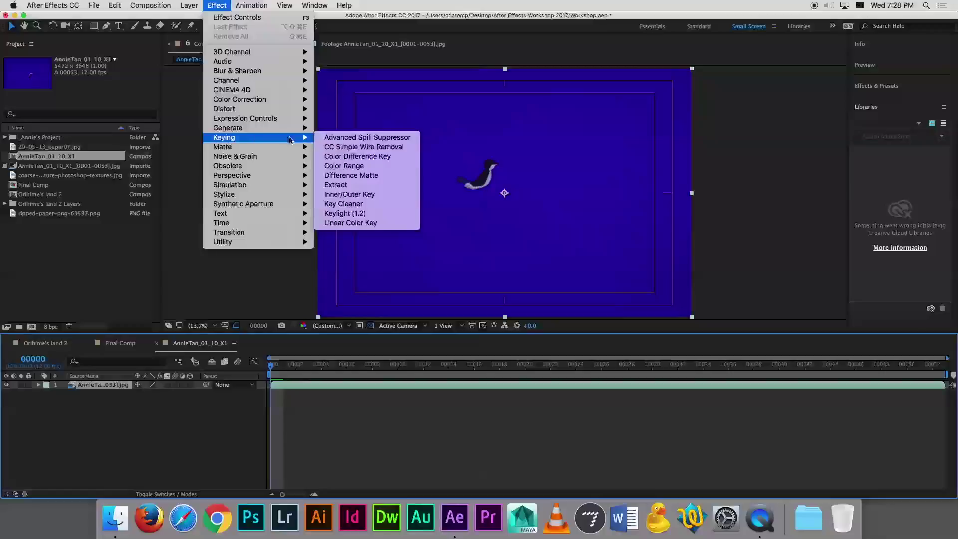
pyautogui.click(381, 216)
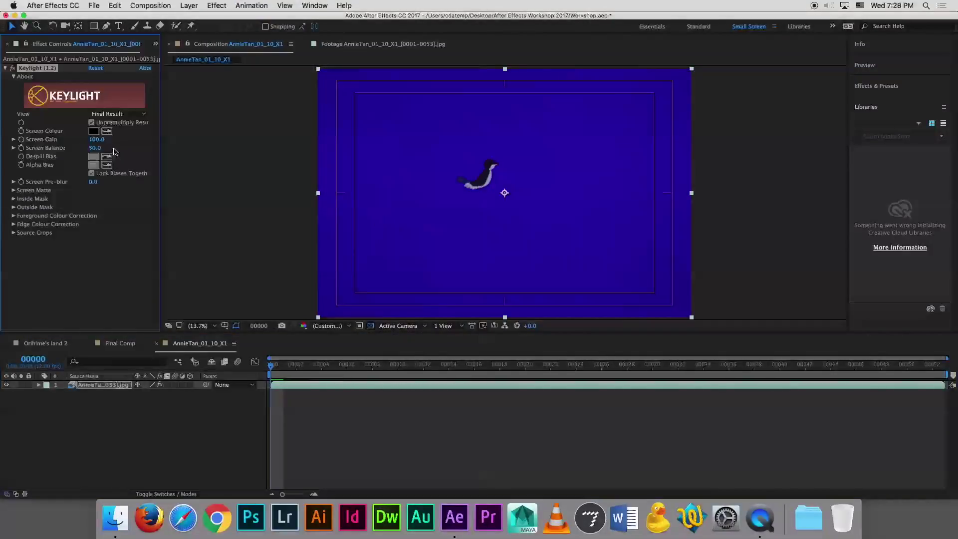
pyautogui.click(99, 411)
pyautogui.click(95, 384)
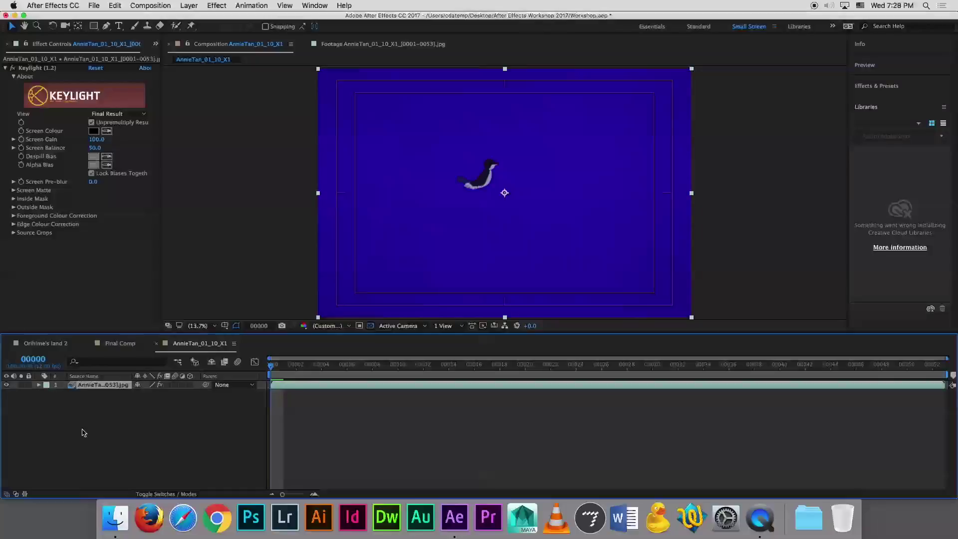
# Check the bird layer's Transform Rotation value, then collapse its properties
pyautogui.click(39, 387)
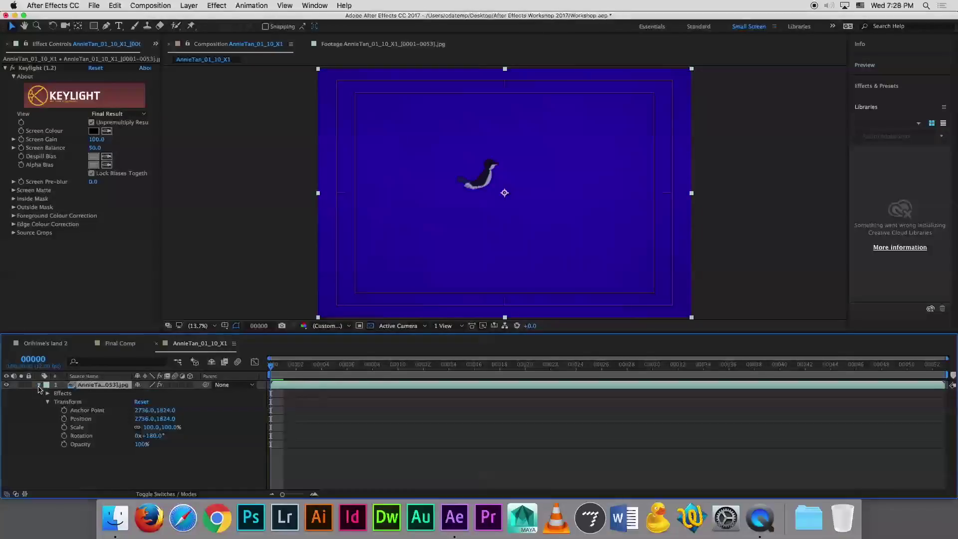
pyautogui.click(88, 436)
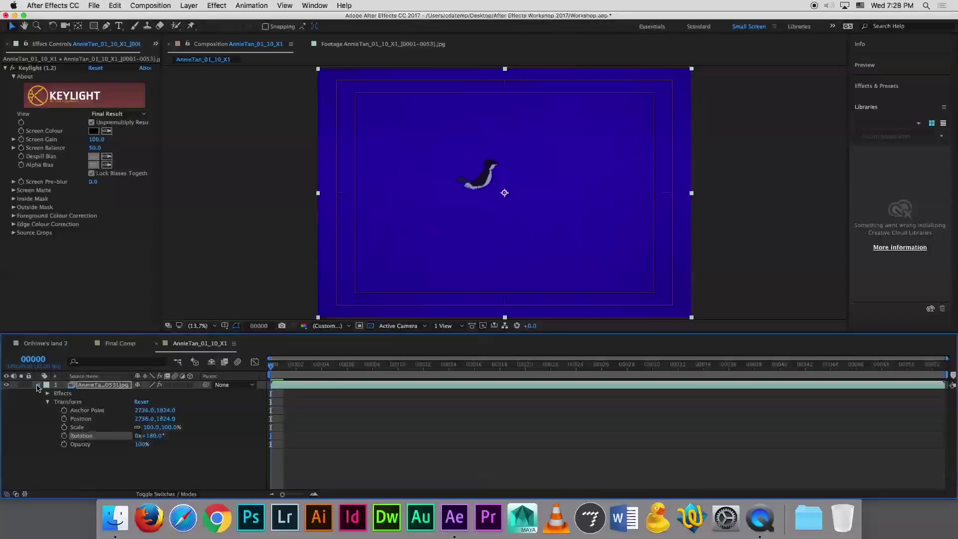
pyautogui.click(38, 385)
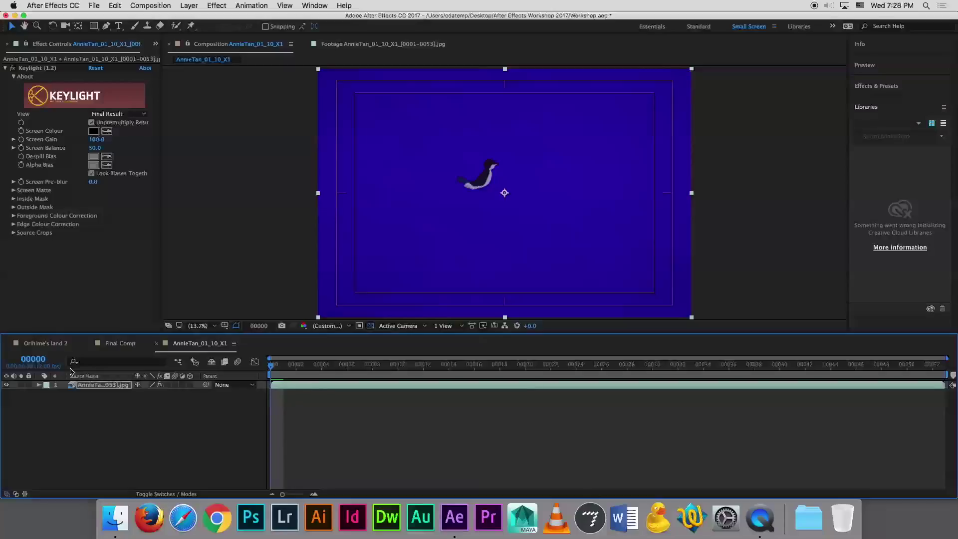
pyautogui.press('Return')
# Sample the blue backdrop with Keylight's Screen Colour eyedropper so it keys out
pyautogui.click(324, 6)
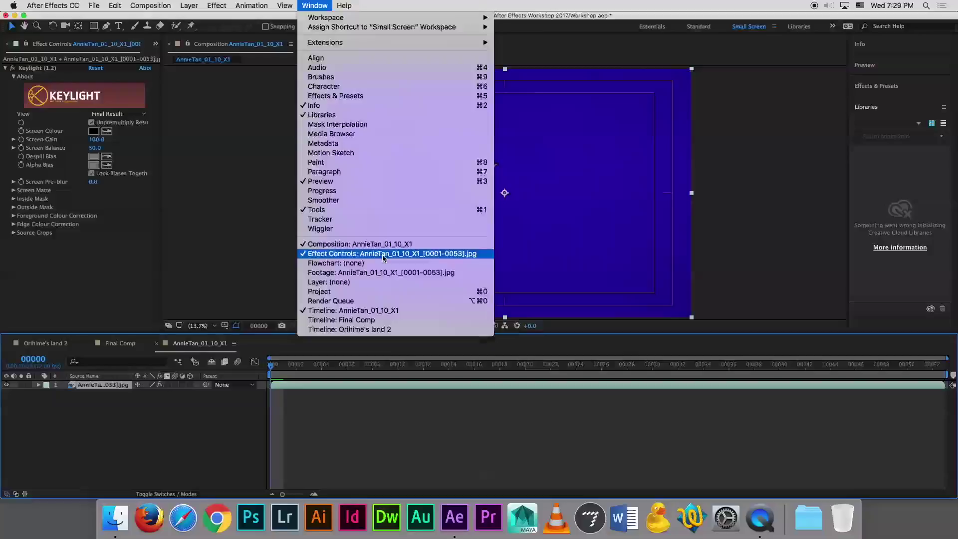
pyautogui.click(382, 272)
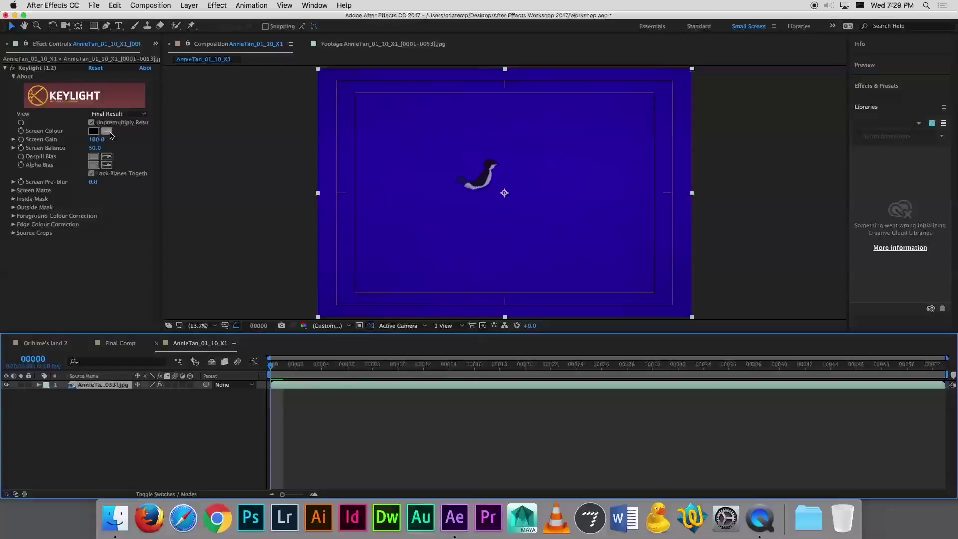
pyautogui.click(108, 132)
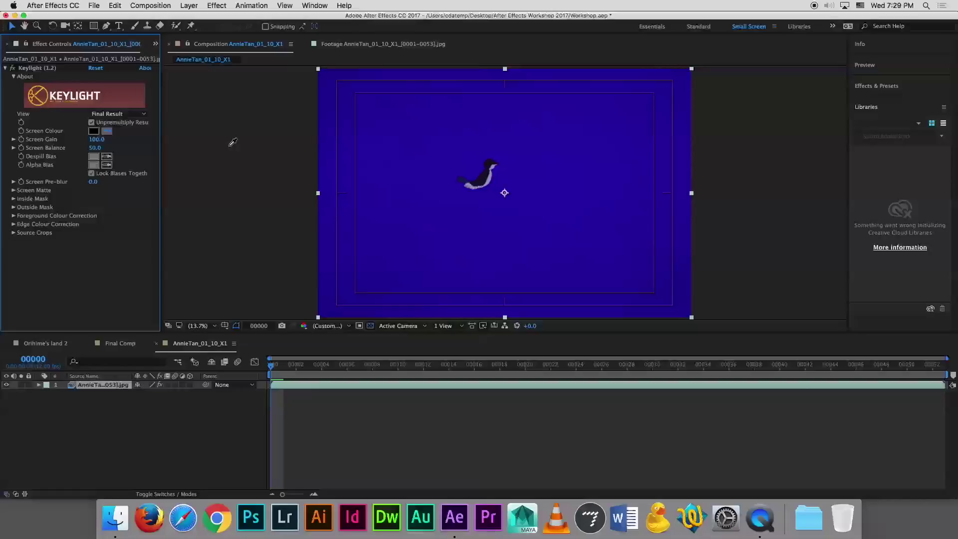
pyautogui.click(424, 142)
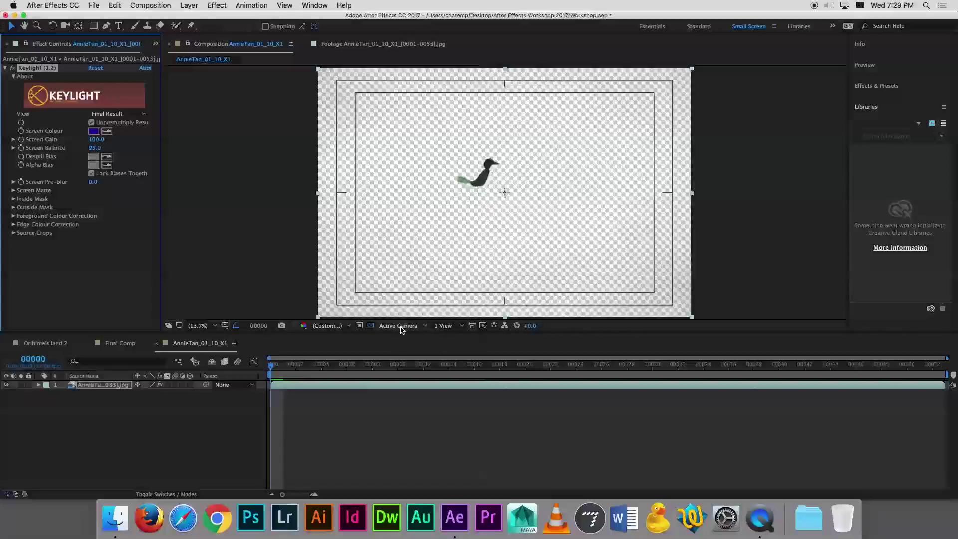
# Toggle the transparency grid to compare the keyed bird against black and transparency
pyautogui.click(370, 327)
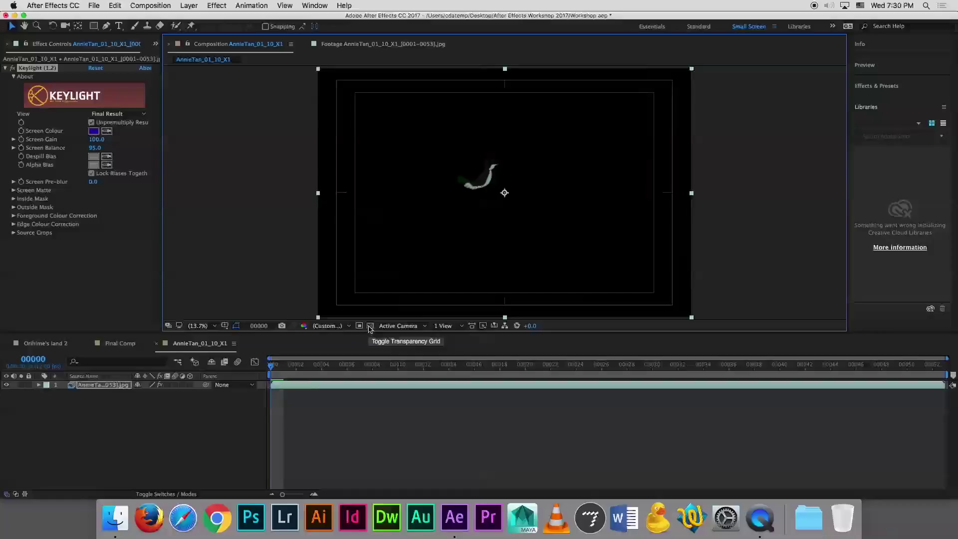
pyautogui.click(370, 326)
pyautogui.click(371, 326)
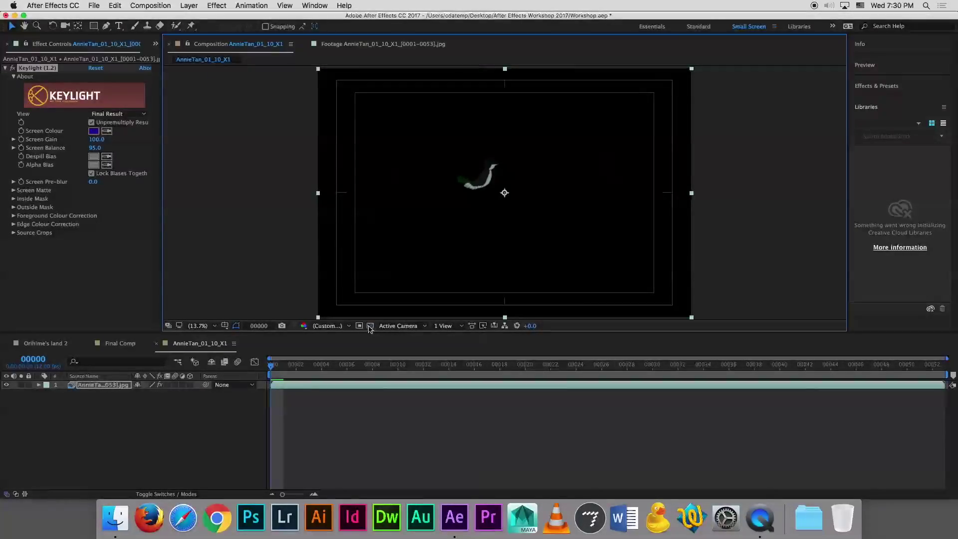
pyautogui.click(371, 327)
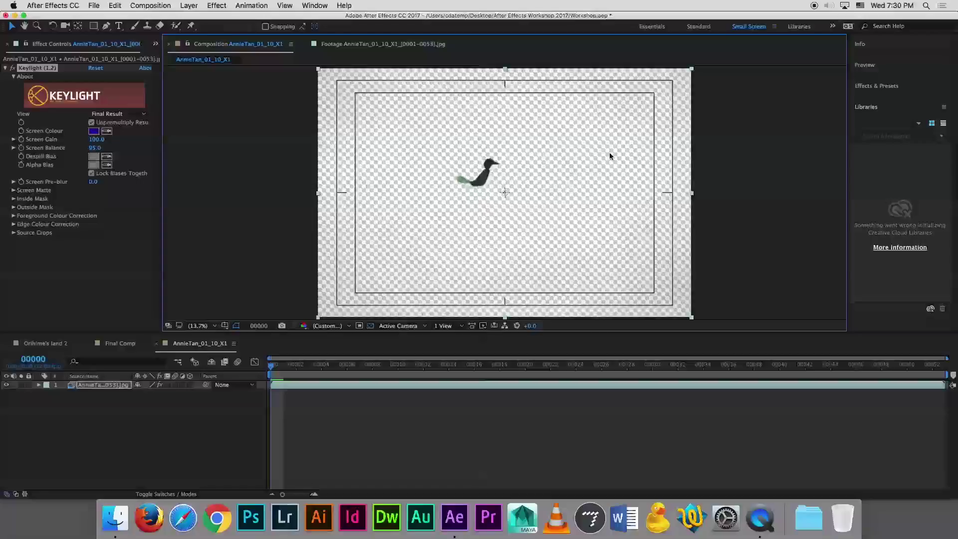
# Zoom to 100% on the bird and expand Keylight's Screen Matte settings
pyautogui.press('.')
pyautogui.press('.')
pyautogui.press('.')
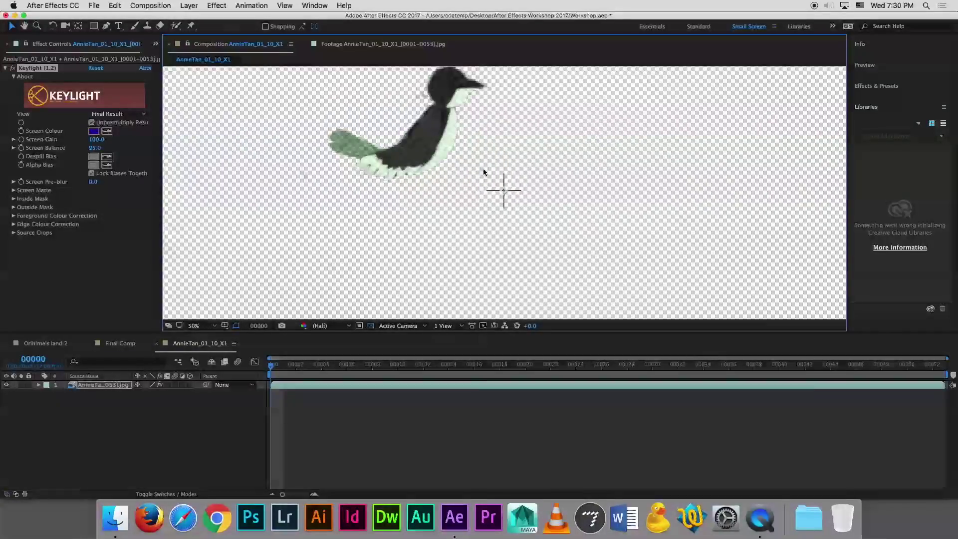
pyautogui.moveTo(427, 150); pyautogui.dragTo(485, 213)
pyautogui.press('.')
pyautogui.press('.')
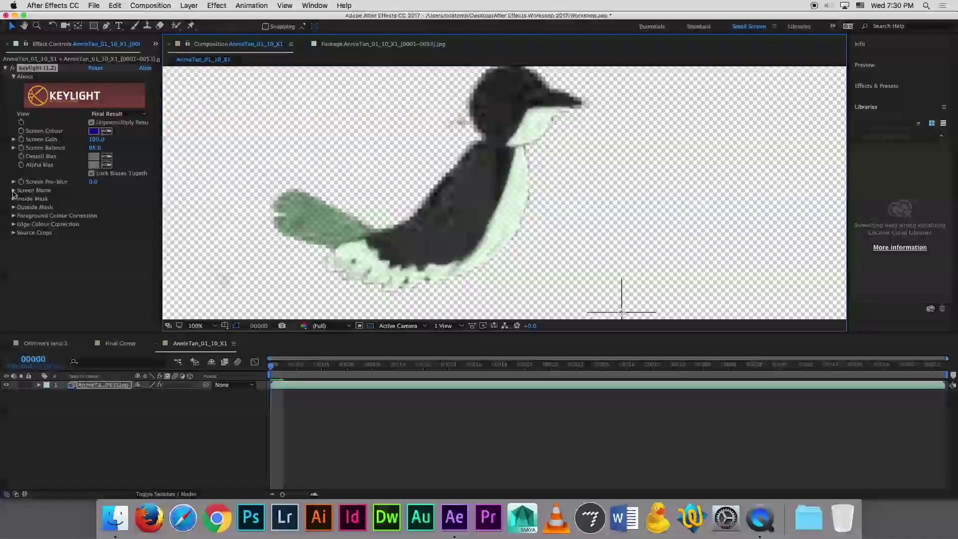
pyautogui.click(13, 191)
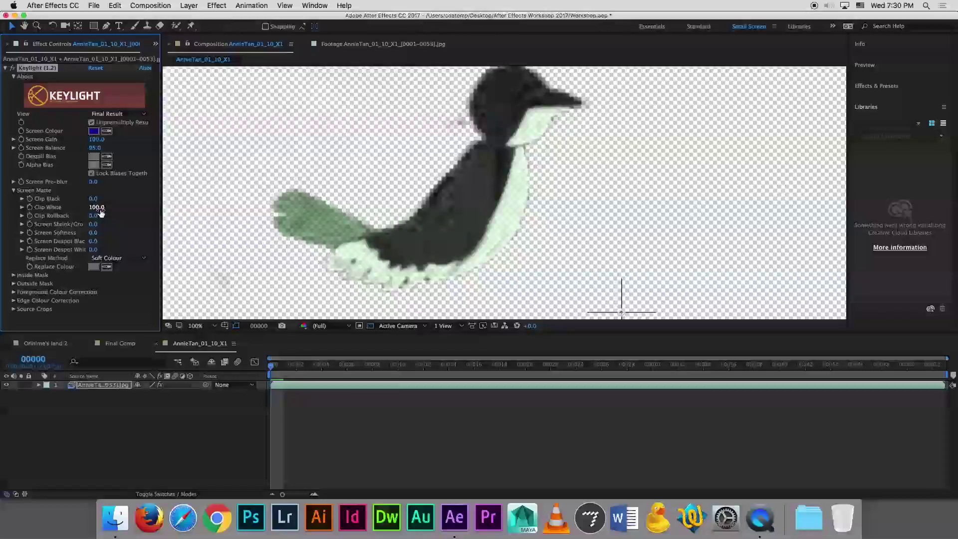
# Lower Clip White to 52 to solidify the bird, then preview the keyed animation
pyautogui.moveTo(98, 210); pyautogui.dragTo(85, 208)
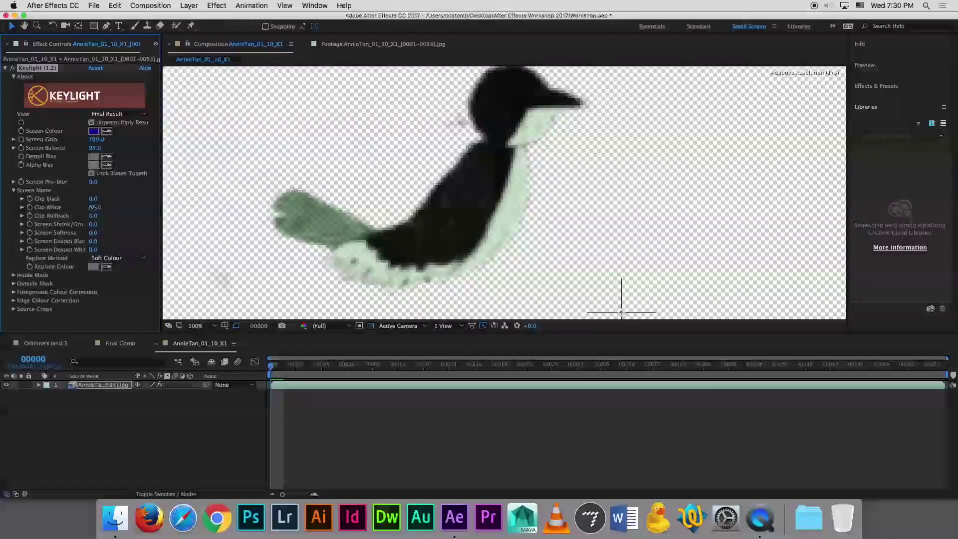
pyautogui.moveTo(85, 208); pyautogui.dragTo(77, 210)
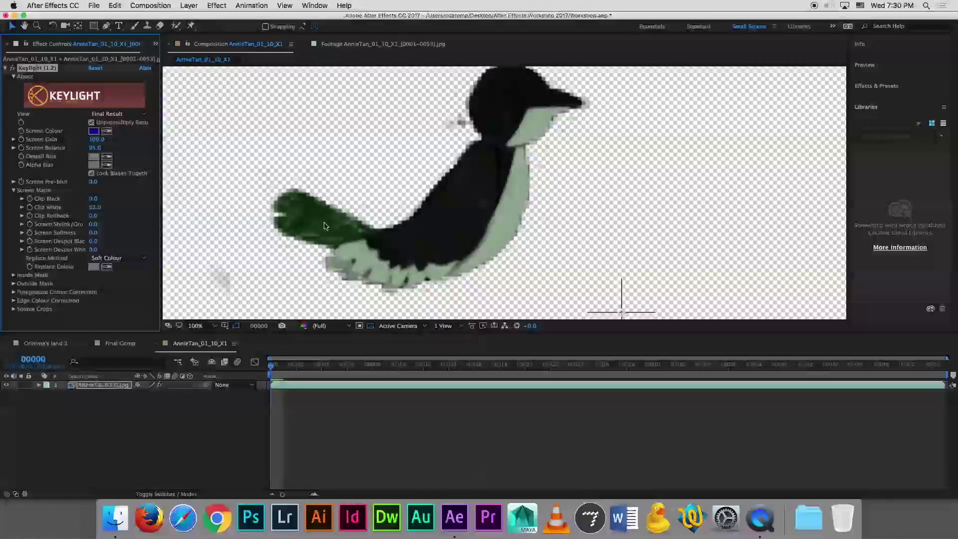
pyautogui.press(',')
pyautogui.press(',')
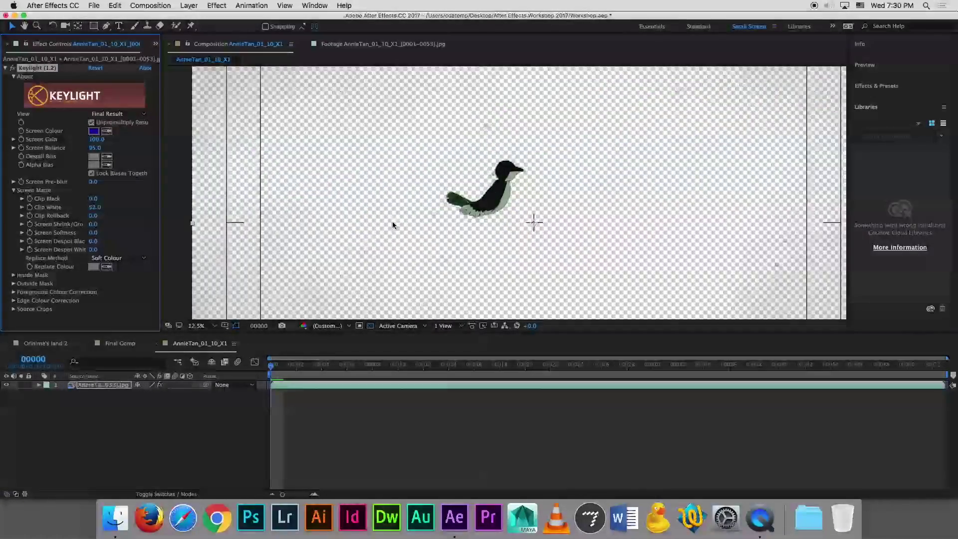
pyautogui.press(',')
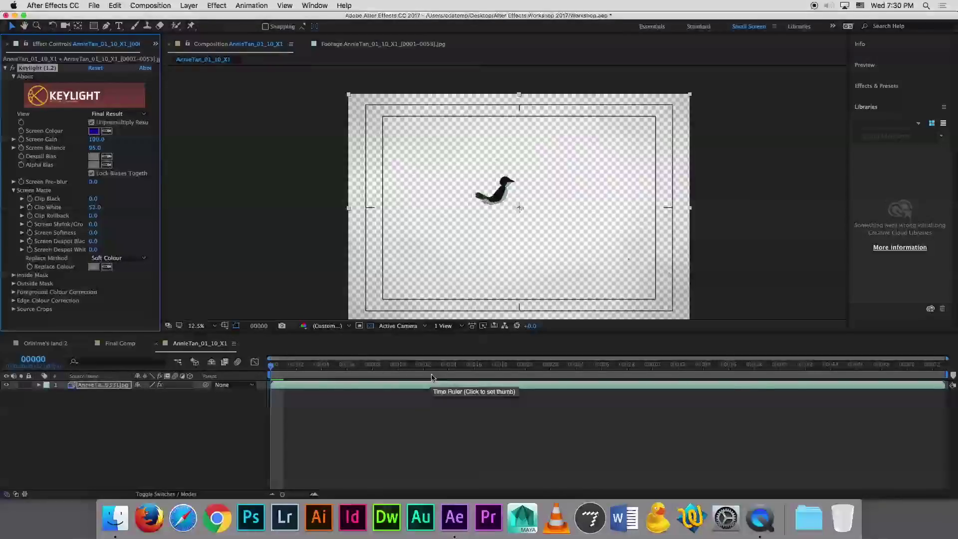
pyautogui.press('space')
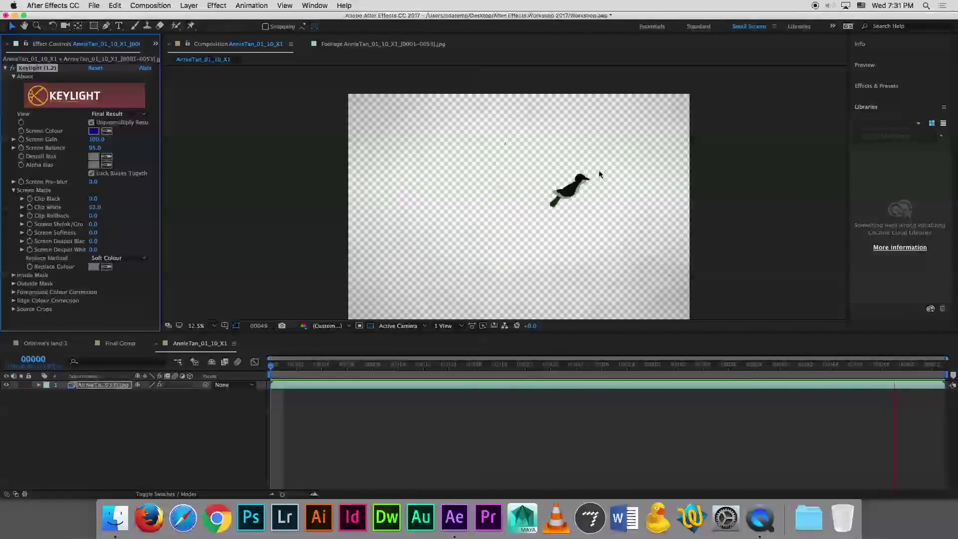
pyautogui.press('space')
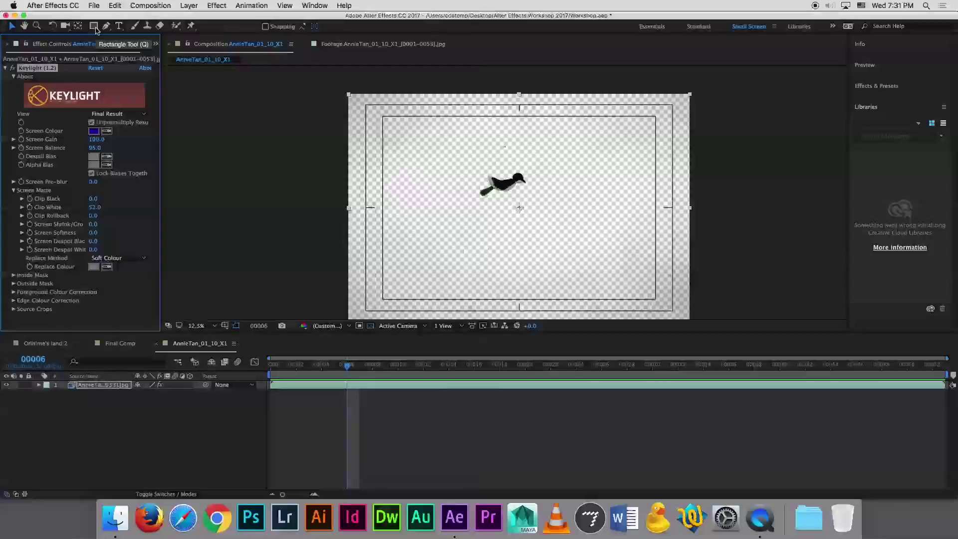
# Draw a rectangular Mask 1 around the bird at frame 15
pyautogui.click(96, 31)
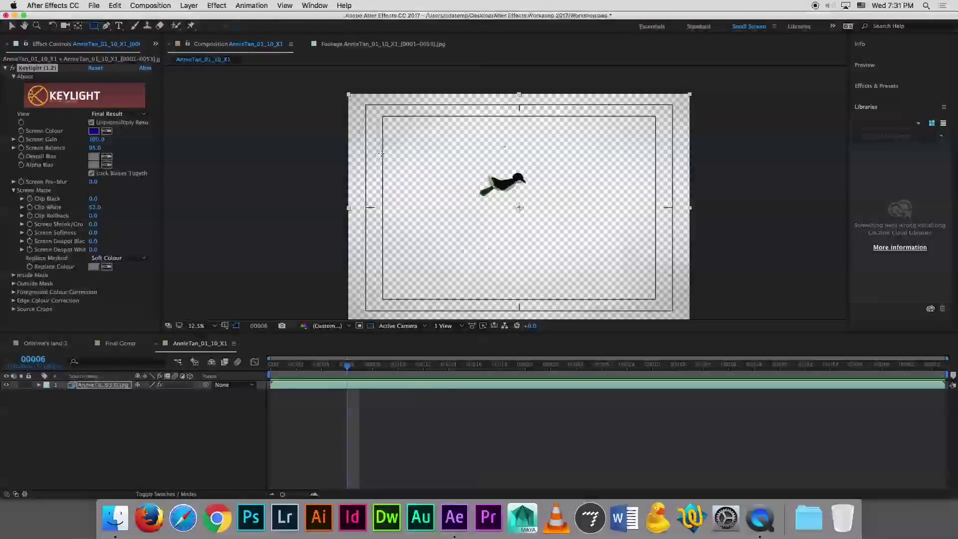
pyautogui.moveTo(348, 365); pyautogui.dragTo(310, 371)
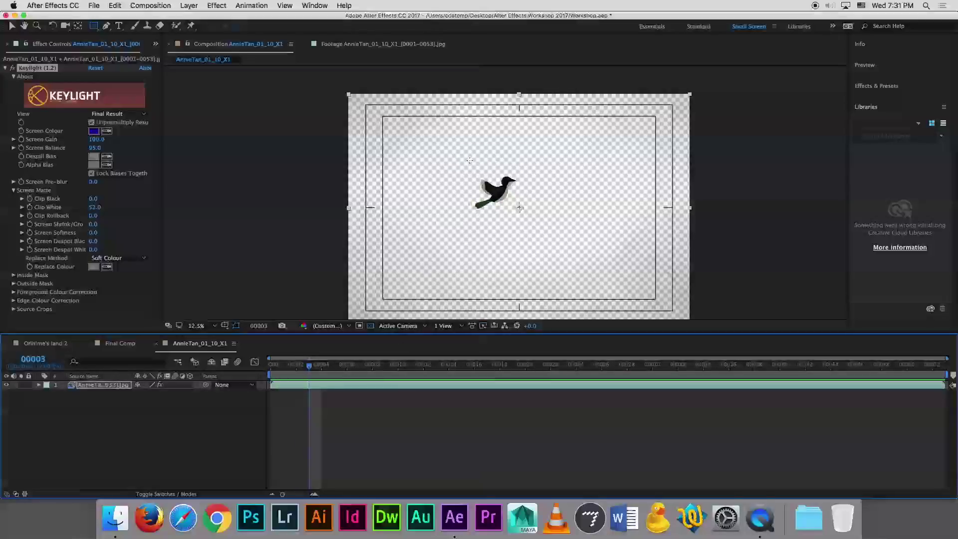
pyautogui.press('pagedown')
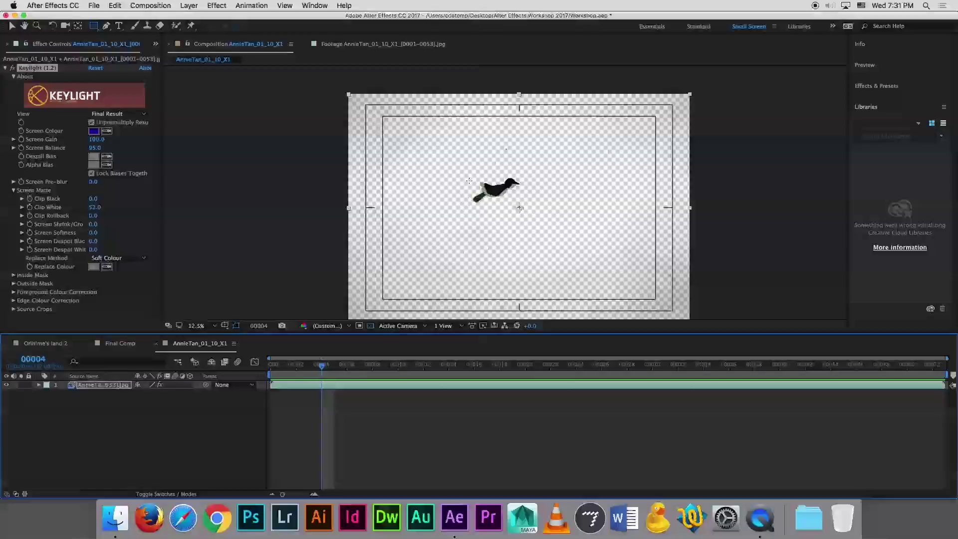
pyautogui.click(467, 366)
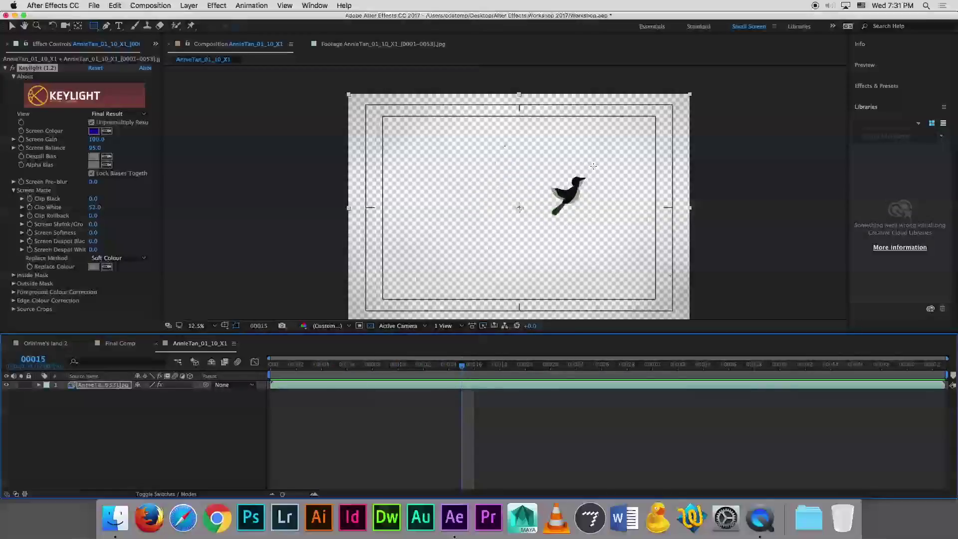
pyautogui.moveTo(594, 165); pyautogui.dragTo(450, 243)
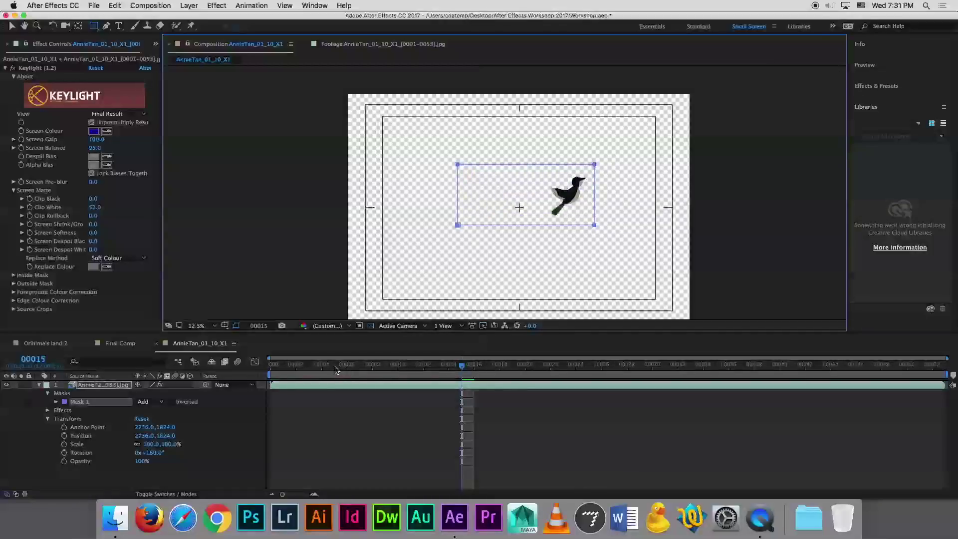
pyautogui.moveTo(322, 366)
pyautogui.mouseDown()
pyautogui.moveTo(305, 367)
pyautogui.moveTo(364, 371)
pyautogui.mouseUp()
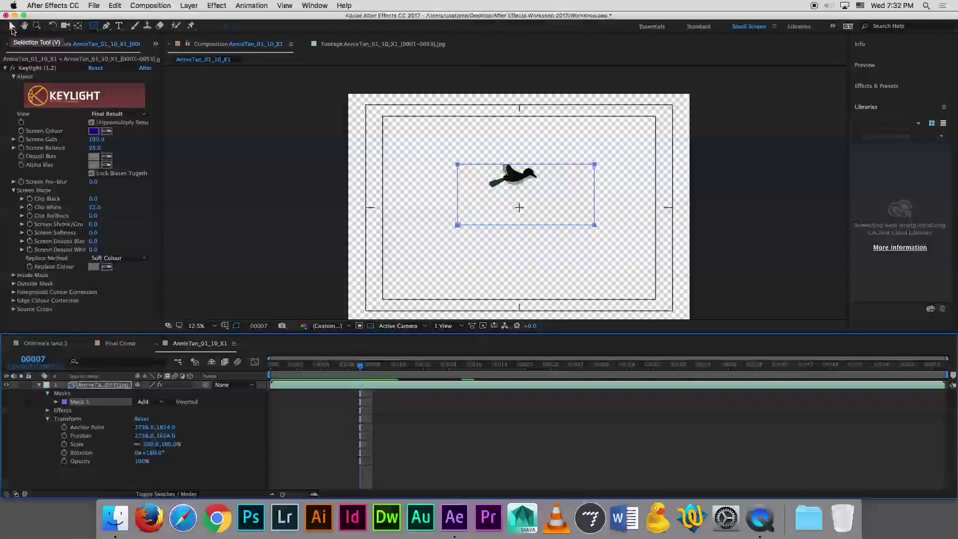
# Nudge Mask 1 up over the bird and scrub the timeline to check its motion
pyautogui.click(12, 29)
pyautogui.moveTo(548, 167); pyautogui.dragTo(548, 161)
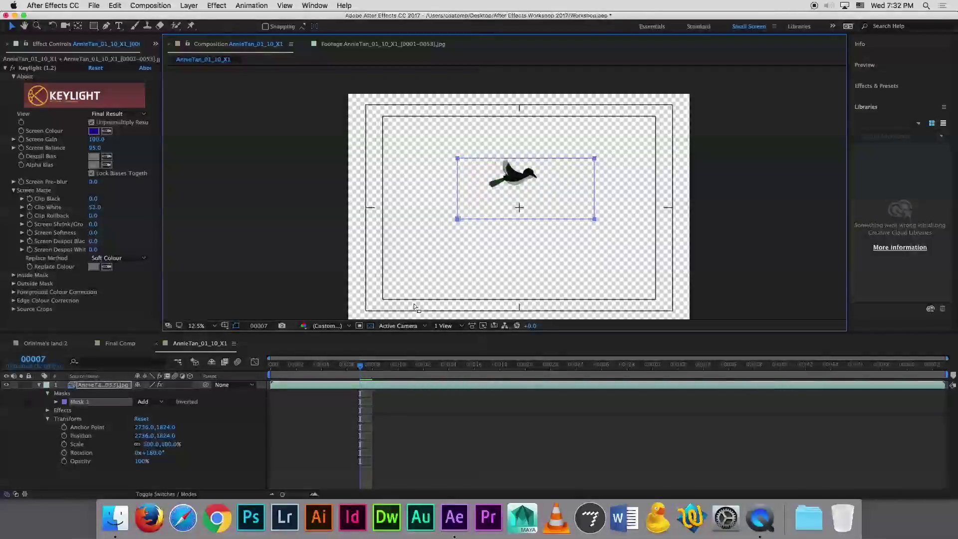
pyautogui.click(348, 367)
pyautogui.moveTo(348, 368)
pyautogui.mouseDown()
pyautogui.moveTo(629, 358)
pyautogui.moveTo(306, 393)
pyautogui.moveTo(631, 385)
pyautogui.mouseUp()
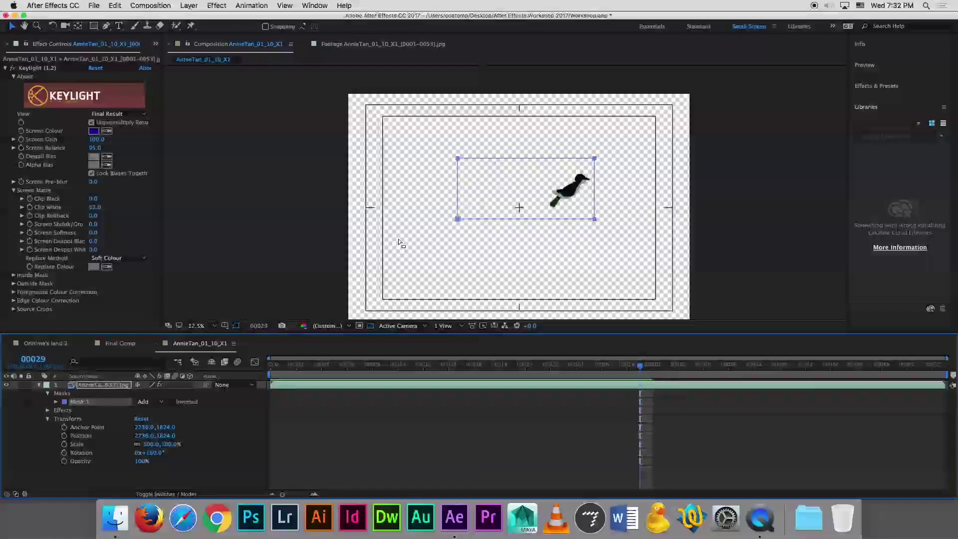
# Try pulling the mask's top corners inward, then undo to keep it rectangular
pyautogui.click(438, 164)
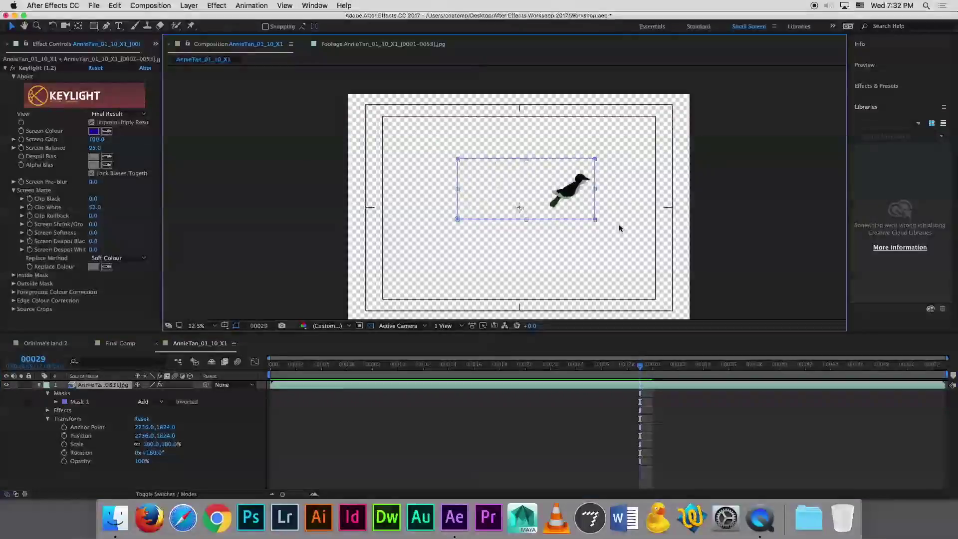
pyautogui.click(458, 158)
pyautogui.moveTo(458, 158); pyautogui.dragTo(485, 173)
pyautogui.moveTo(595, 159); pyautogui.dragTo(579, 165)
pyautogui.press('super+z')
pyautogui.press('super+z')
pyautogui.click(429, 182)
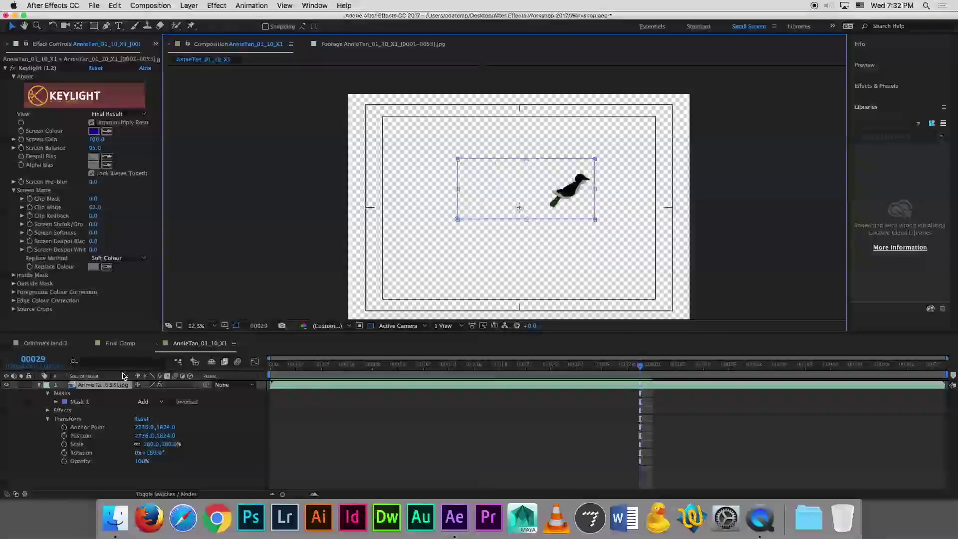
pyautogui.rightClick(201, 348)
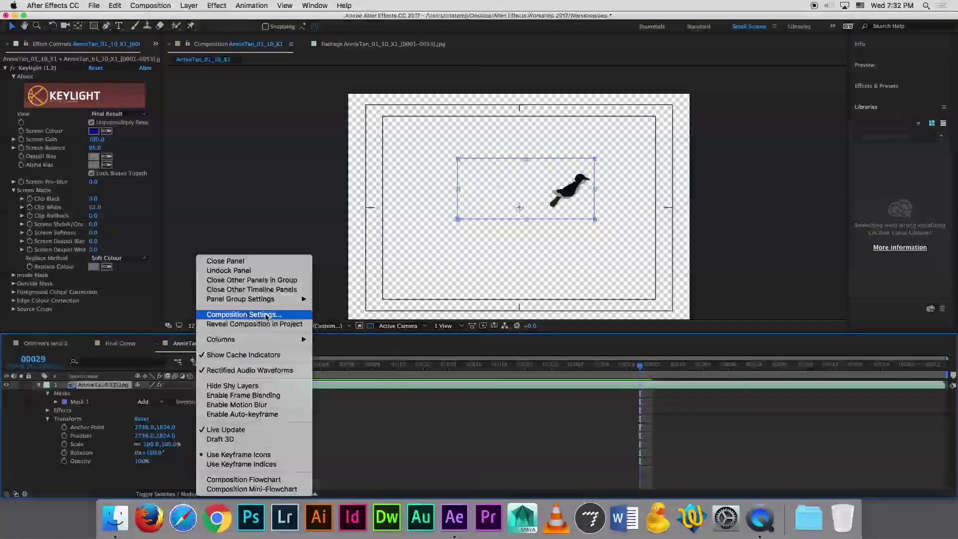
# Set the composition background colour to white in Composition Settings
pyautogui.click(243, 314)
pyautogui.click(423, 334)
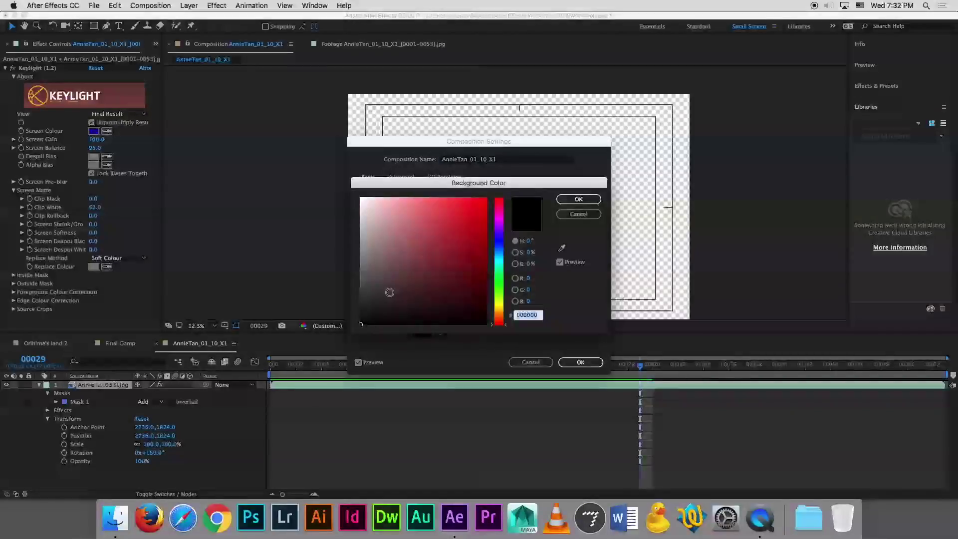
pyautogui.click(578, 199)
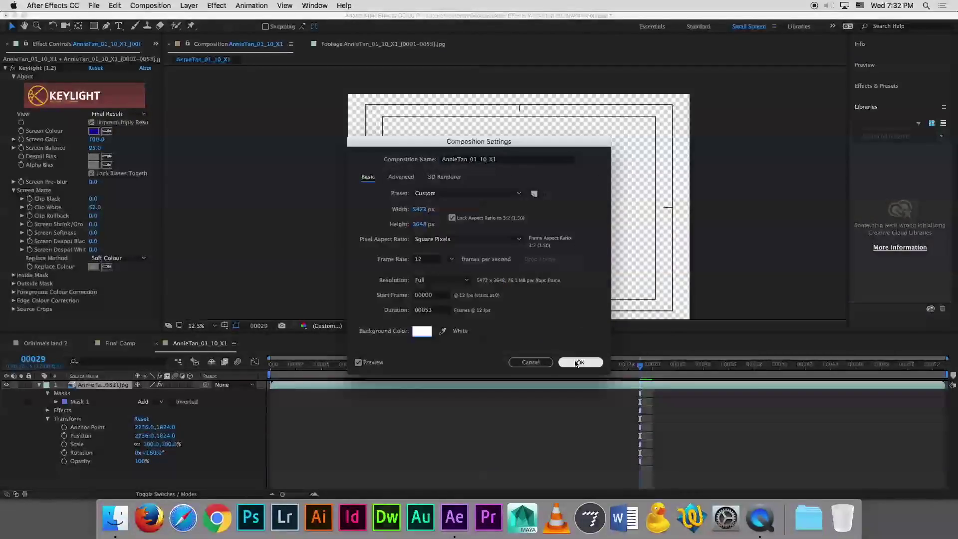
pyautogui.click(581, 362)
pyautogui.click(370, 325)
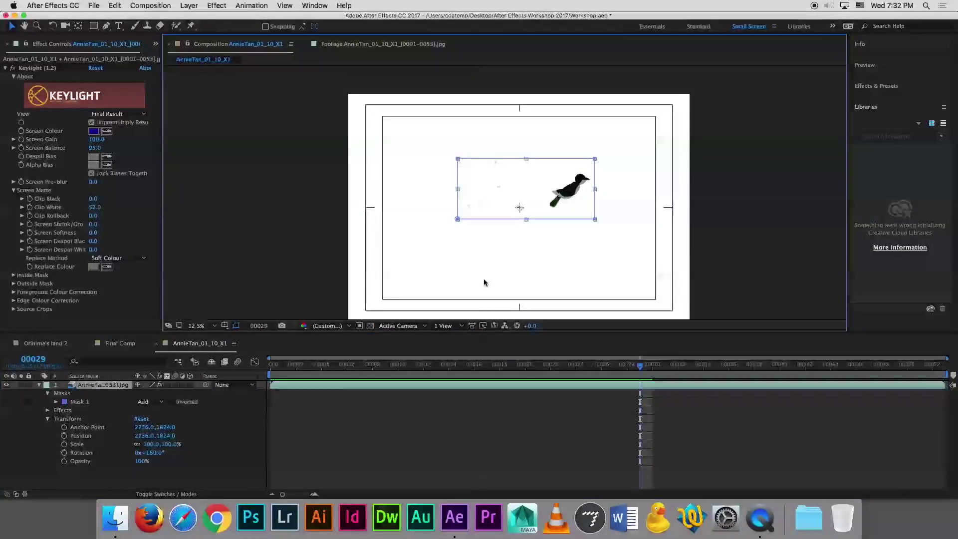
# Zoom the view to 25%, deselect the bird layer, and show the Project panel
pyautogui.press(',')
pyautogui.press('.')
pyautogui.press('.')
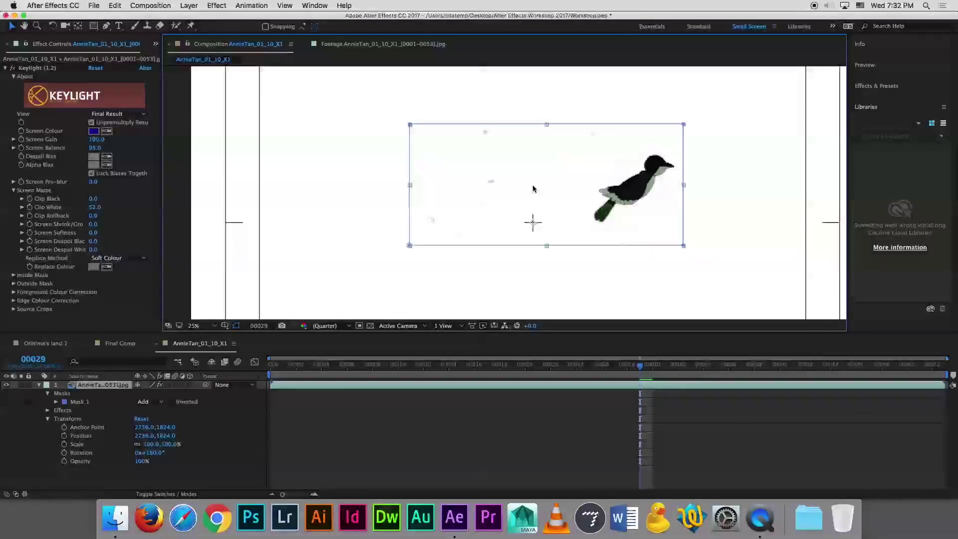
pyautogui.click(500, 272)
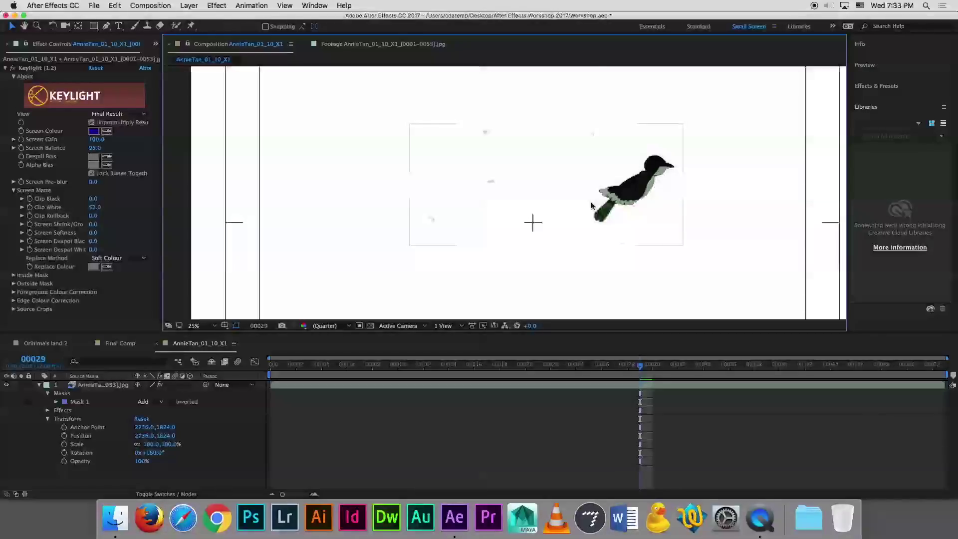
pyautogui.click(155, 45)
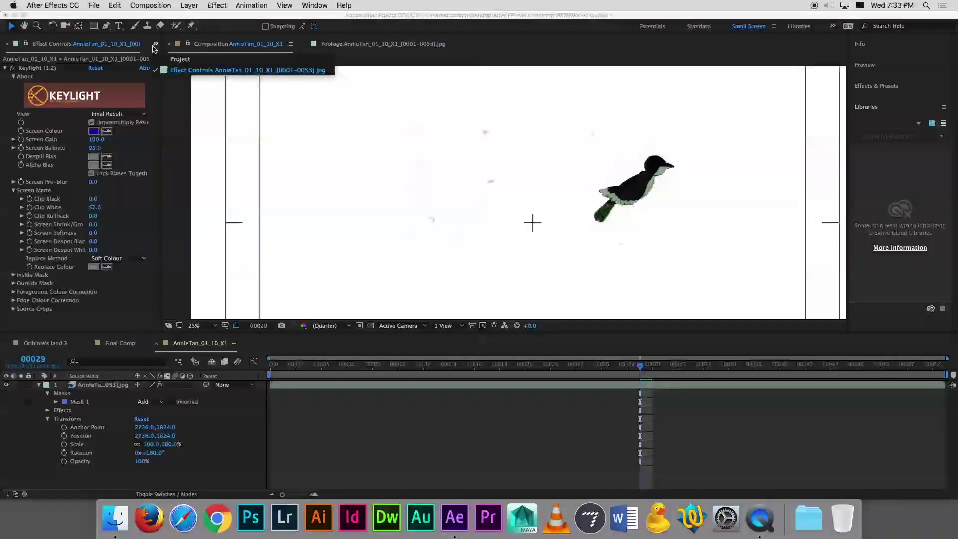
pyautogui.click(178, 59)
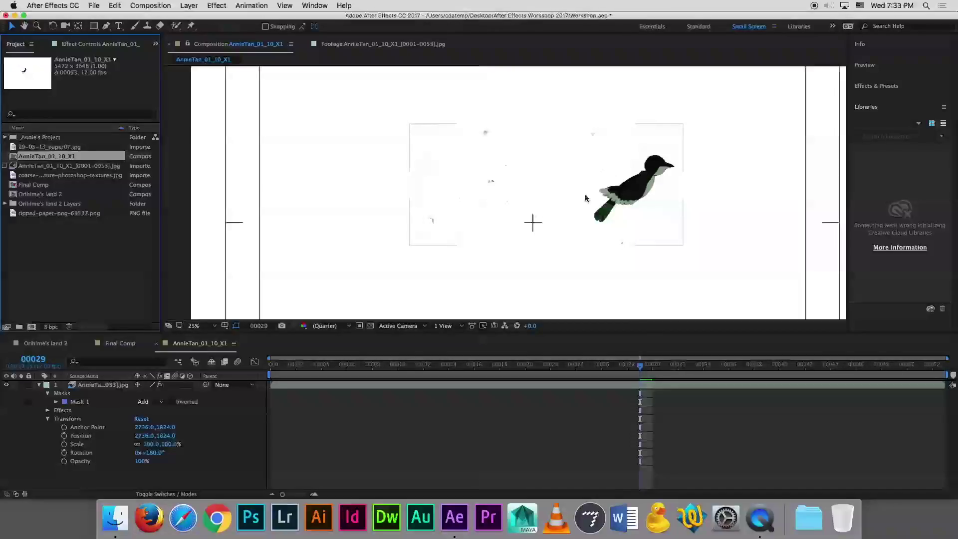
# Draw a rectangle over the speck, then delete the unwanted shape layer it created
pyautogui.click(316, 171)
pyautogui.click(94, 28)
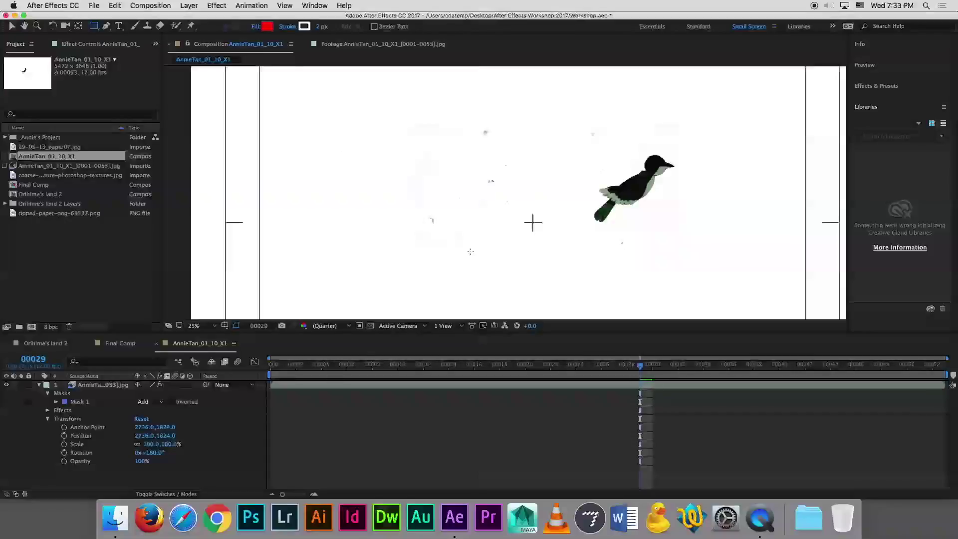
pyautogui.moveTo(426, 214); pyautogui.dragTo(440, 228)
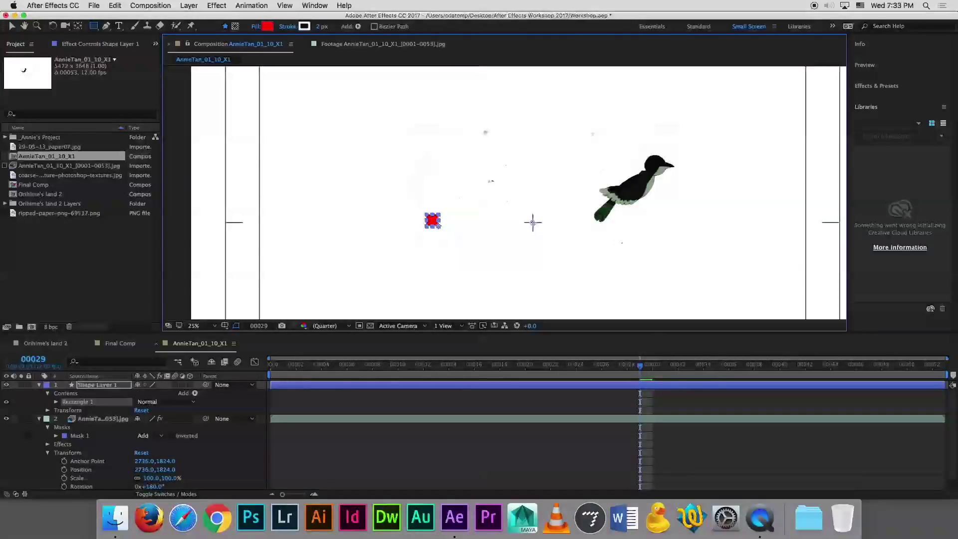
pyautogui.press('Delete')
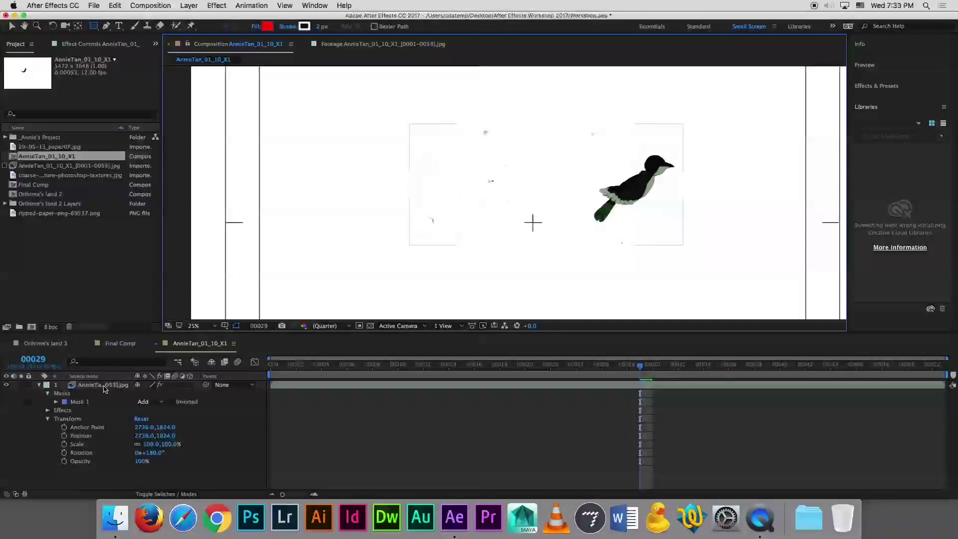
# Select the bird footage layer and draw Mask 2 as a small box around the speck
pyautogui.click(103, 386)
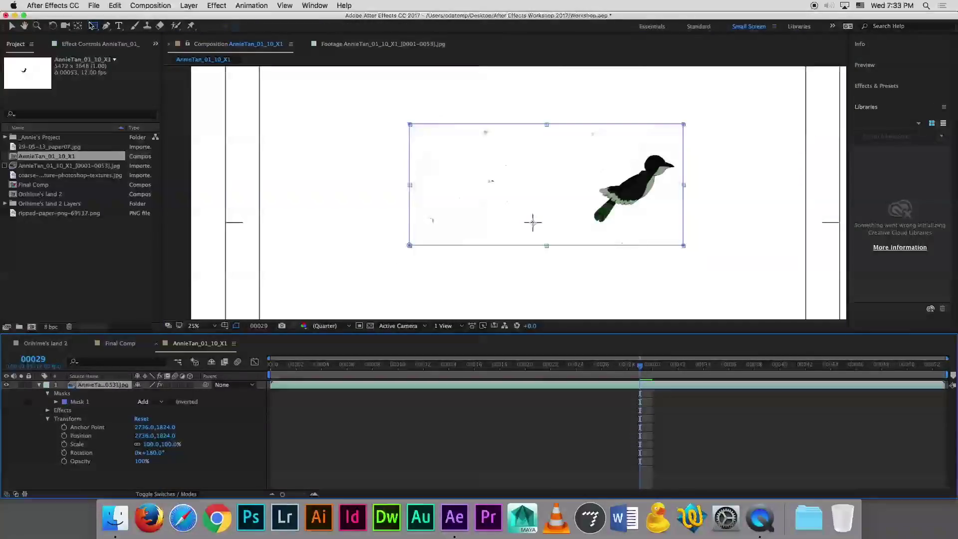
pyautogui.click(94, 26)
pyautogui.moveTo(426, 214); pyautogui.dragTo(439, 227)
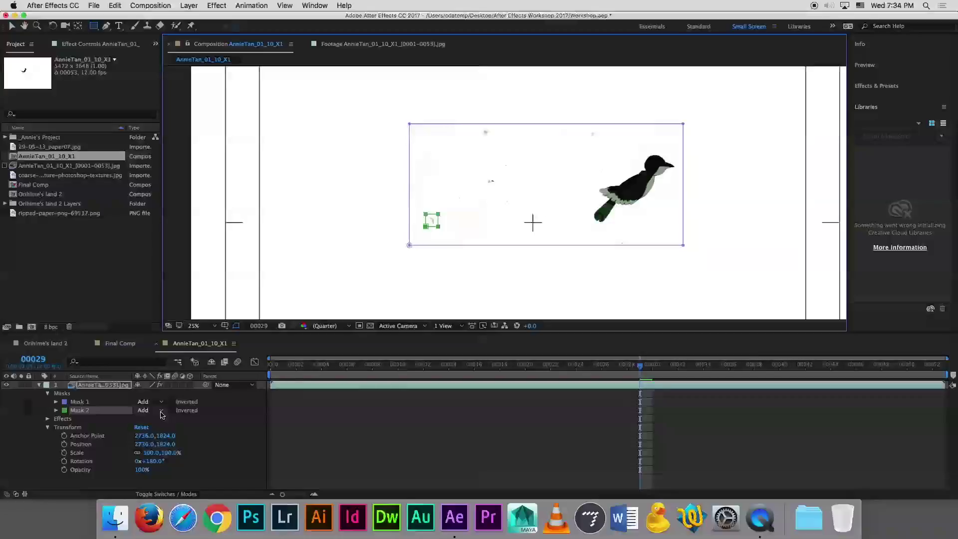
# Set Mask 2 to Subtract and add Mask 3 around the top speck, also Subtract
pyautogui.click(161, 410)
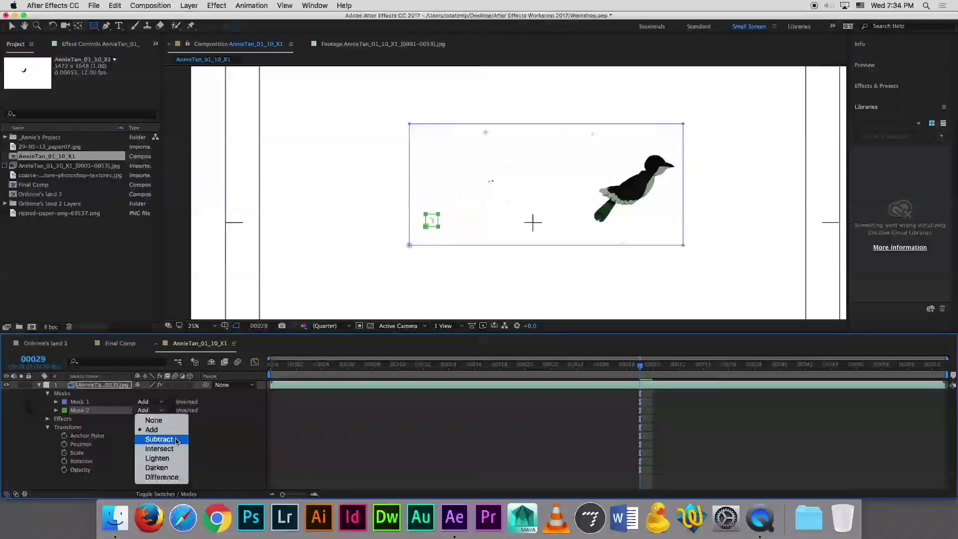
pyautogui.click(159, 439)
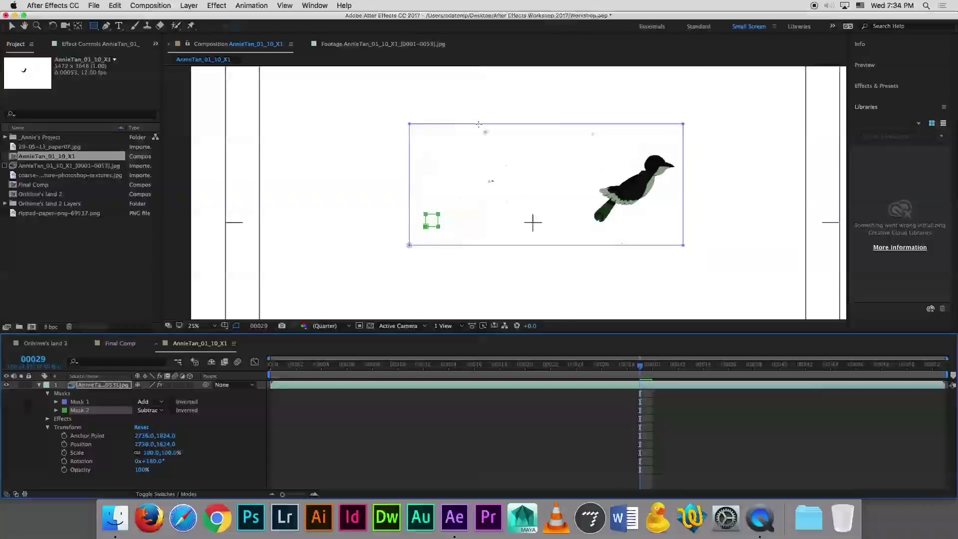
pyautogui.moveTo(478, 125); pyautogui.dragTo(494, 139)
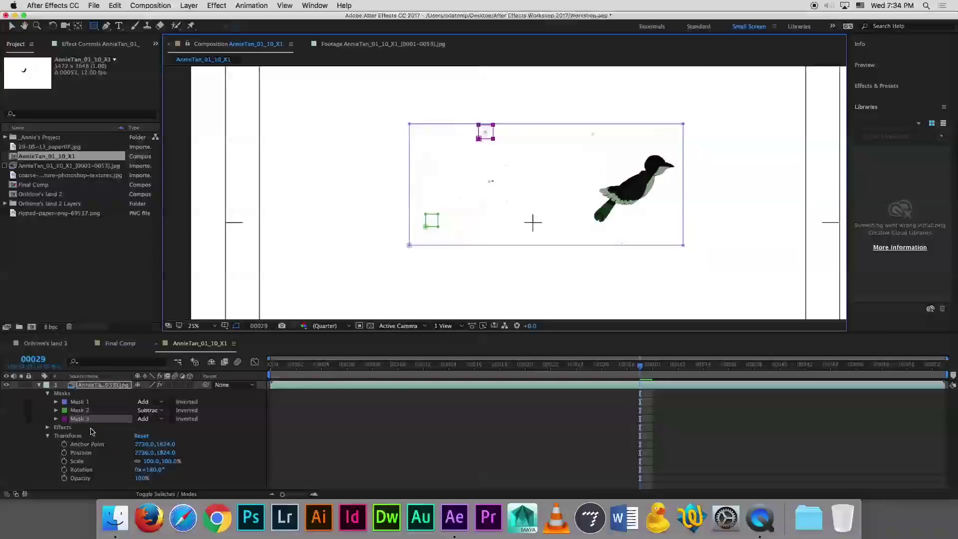
pyautogui.click(162, 419)
pyautogui.click(168, 448)
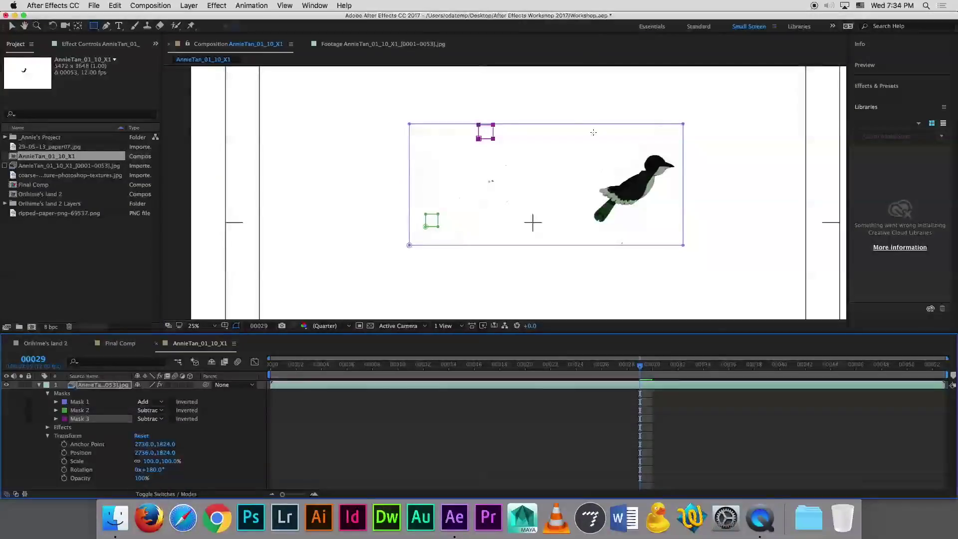
# Add Masks 4 and 5 around the upper-right and middle specks, both set to Subtract
pyautogui.moveTo(587, 129); pyautogui.dragTo(601, 141)
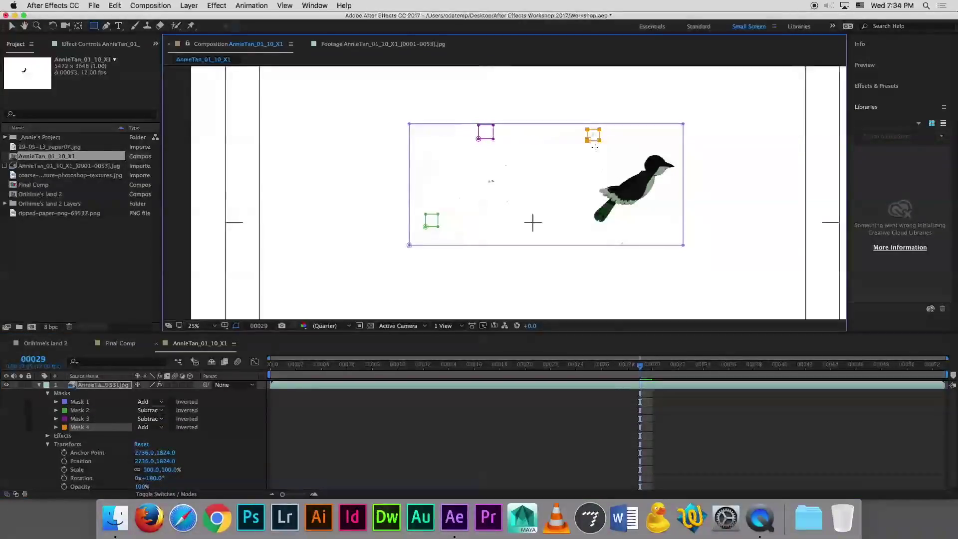
pyautogui.click(162, 428)
pyautogui.click(152, 453)
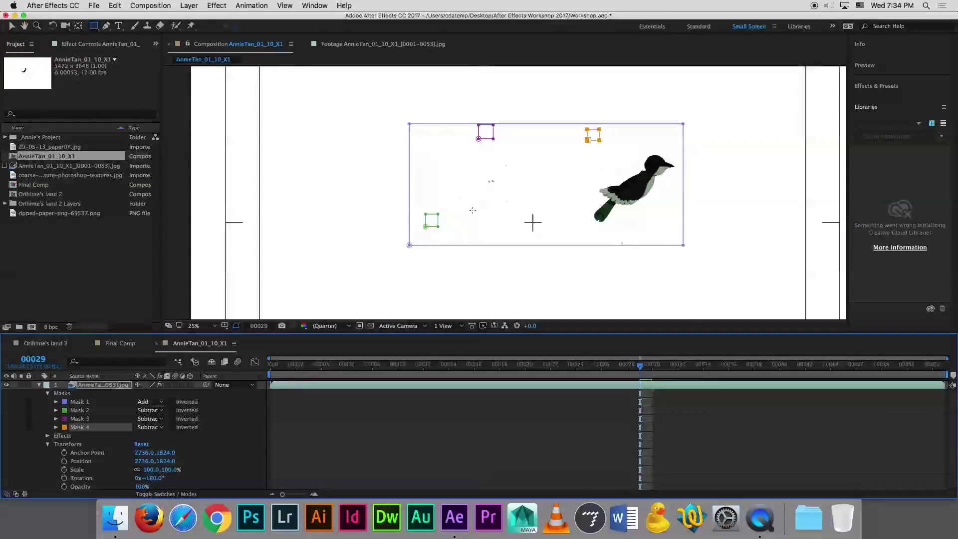
pyautogui.moveTo(484, 175); pyautogui.dragTo(497, 186)
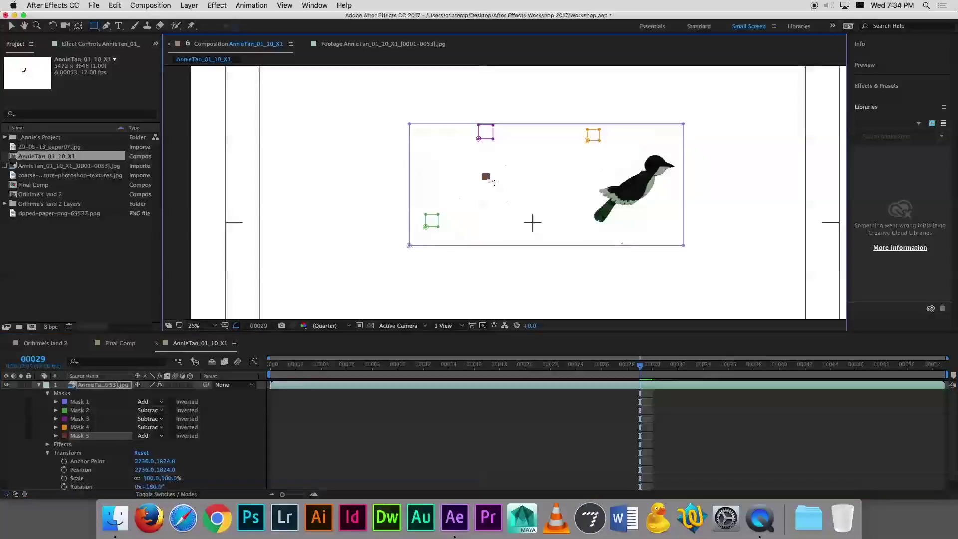
pyautogui.click(150, 435)
pyautogui.click(159, 451)
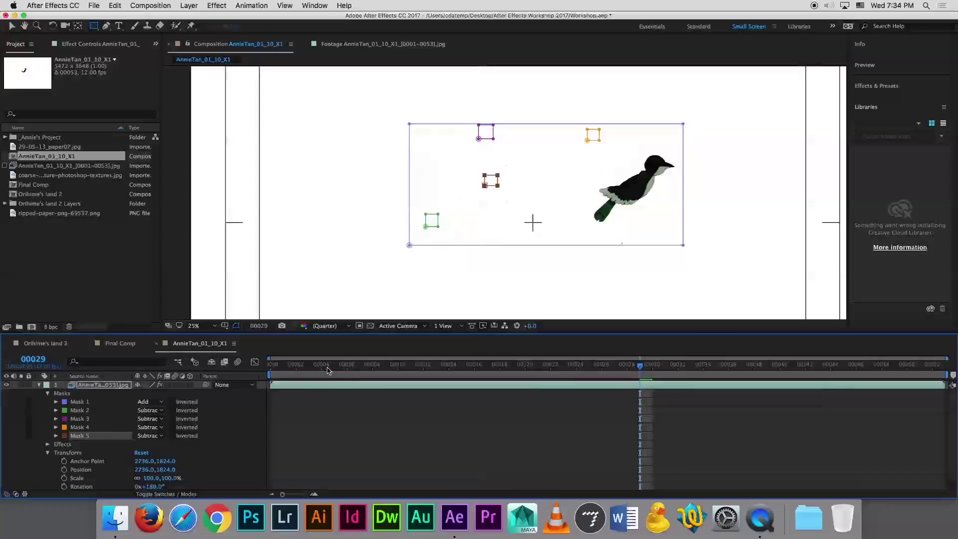
pyautogui.click(310, 366)
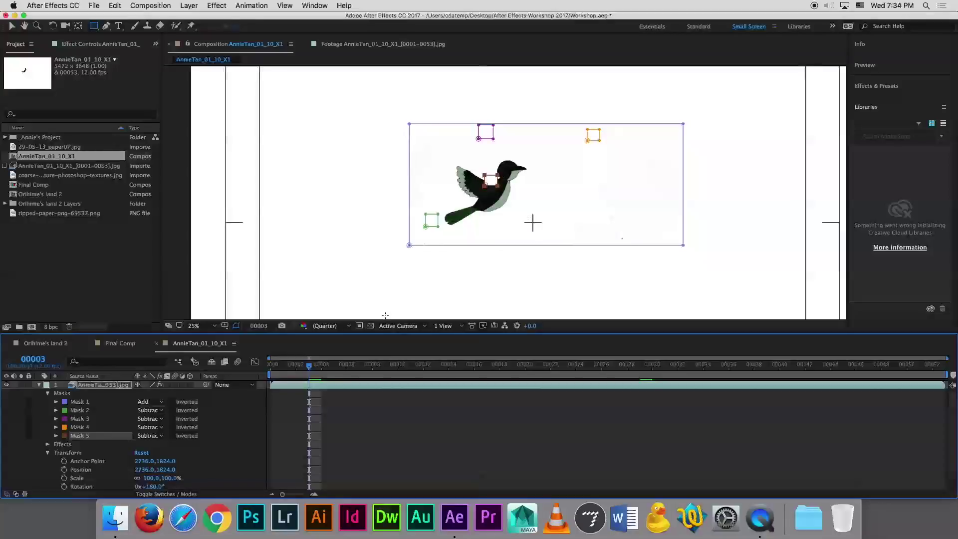
# Expand Mask 5 and set a Mask Path keyframe at frame 0
pyautogui.moveTo(316, 368)
pyautogui.mouseDown()
pyautogui.moveTo(392, 375)
pyautogui.moveTo(322, 377)
pyautogui.mouseUp()
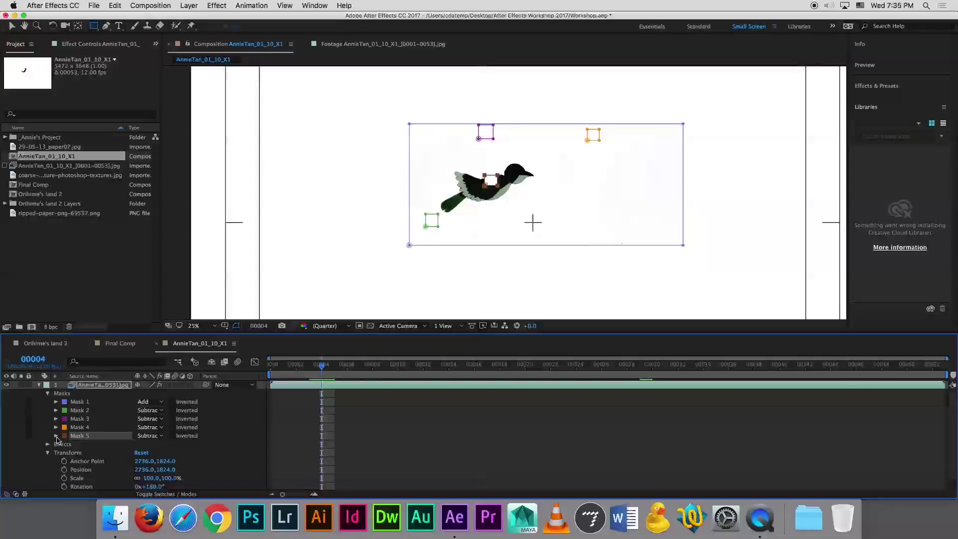
pyautogui.click(56, 436)
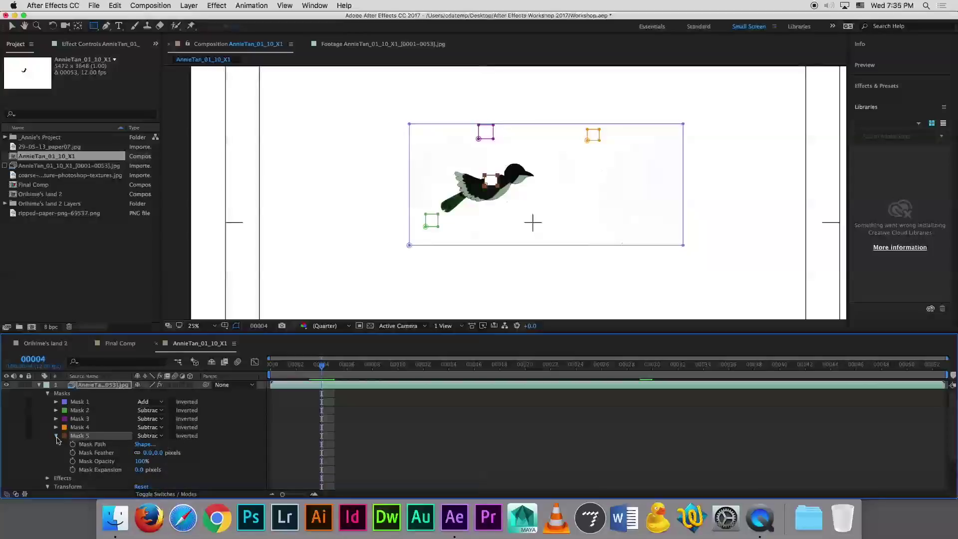
pyautogui.click(93, 445)
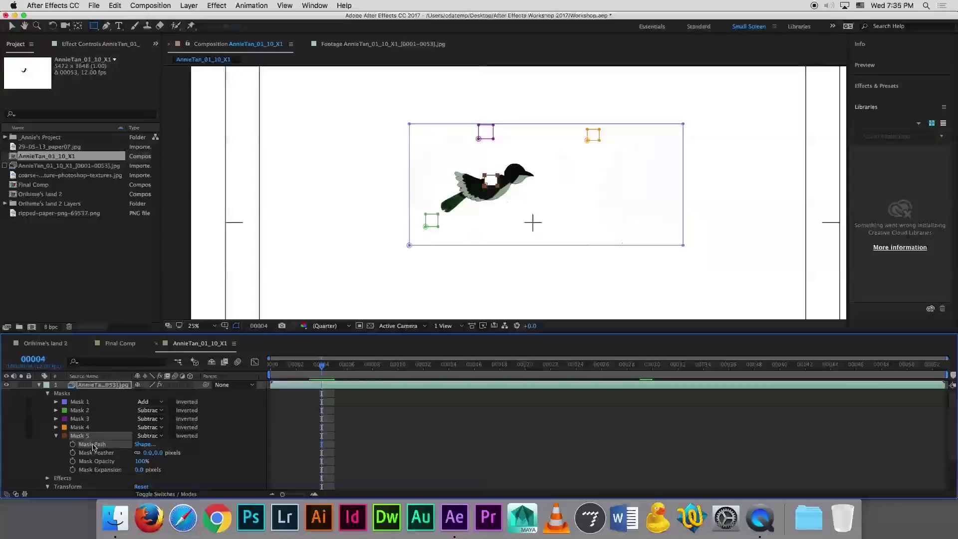
pyautogui.moveTo(284, 365); pyautogui.dragTo(250, 368)
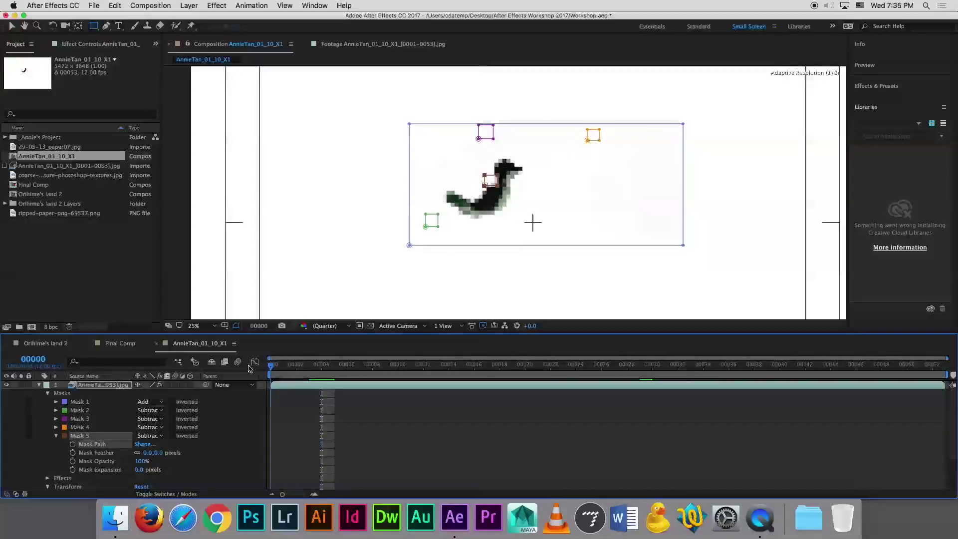
pyautogui.click(73, 446)
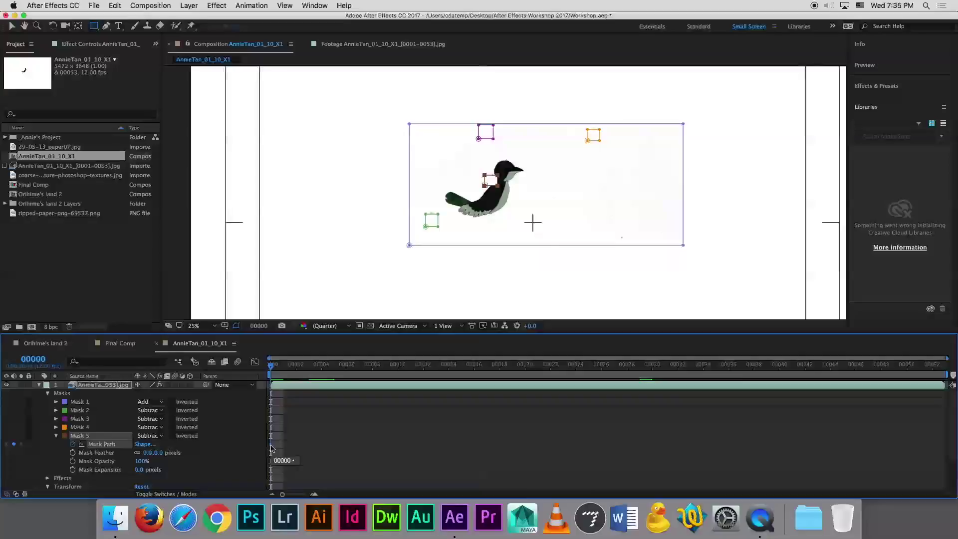
# Turn Mask 5's frame-0 Mask Path keyframe into a hold keyframe
pyautogui.rightClick(272, 448)
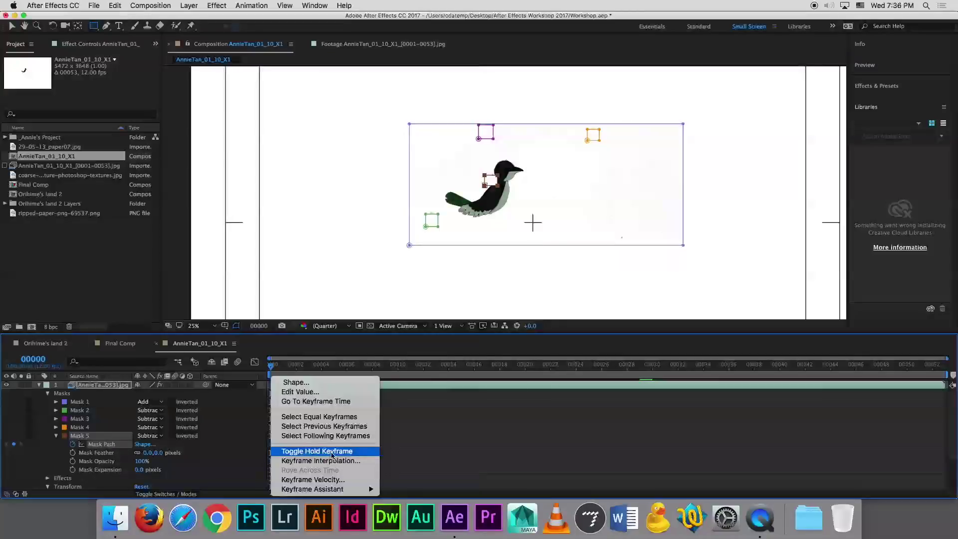
pyautogui.click(331, 452)
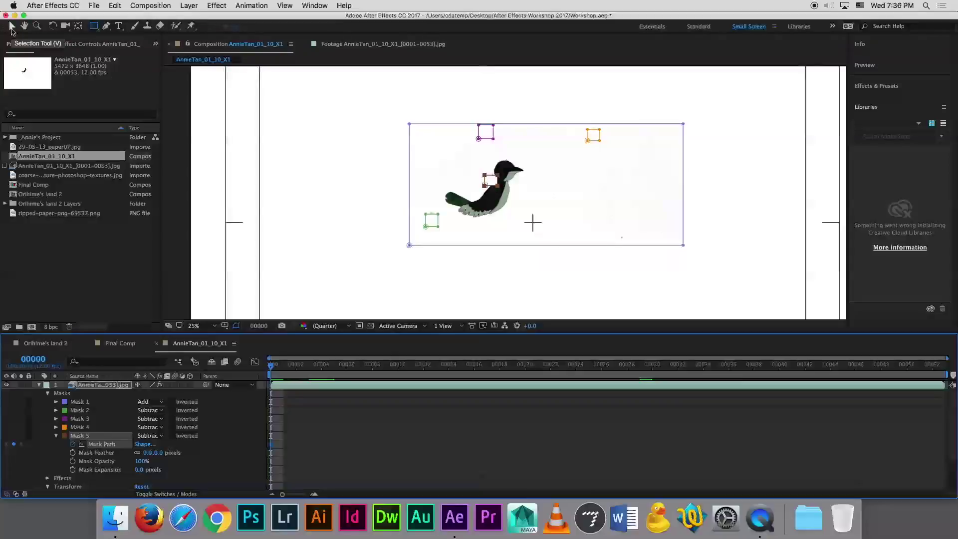
pyautogui.click(11, 29)
# At 50% zoom, drag Mask 5's corners onto the bird's wing base, then advance to frame 1
pyautogui.click(499, 187)
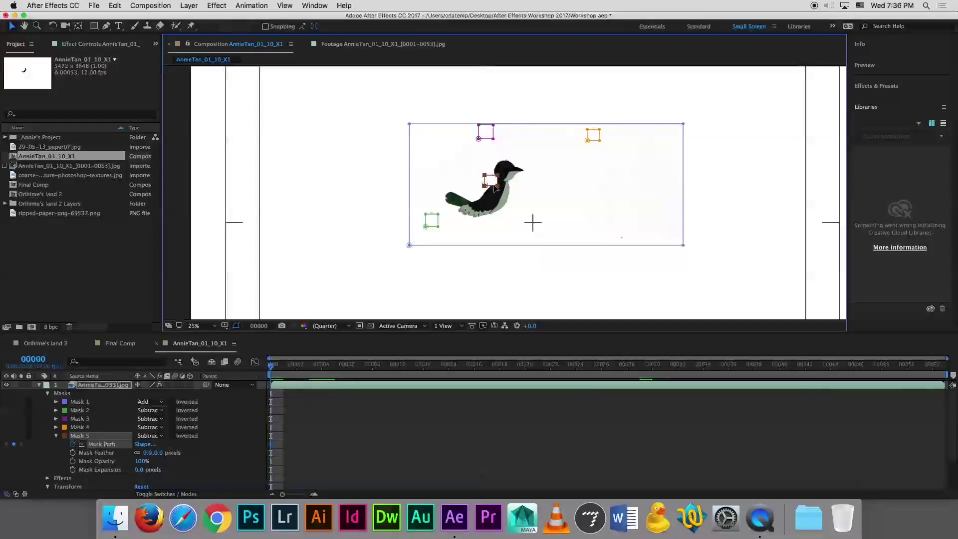
pyautogui.press('.')
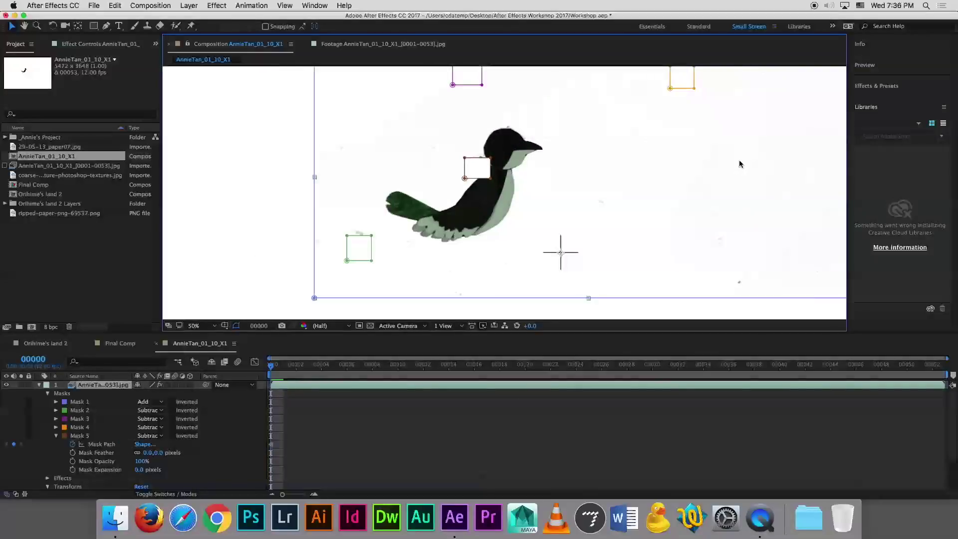
pyautogui.click(491, 179)
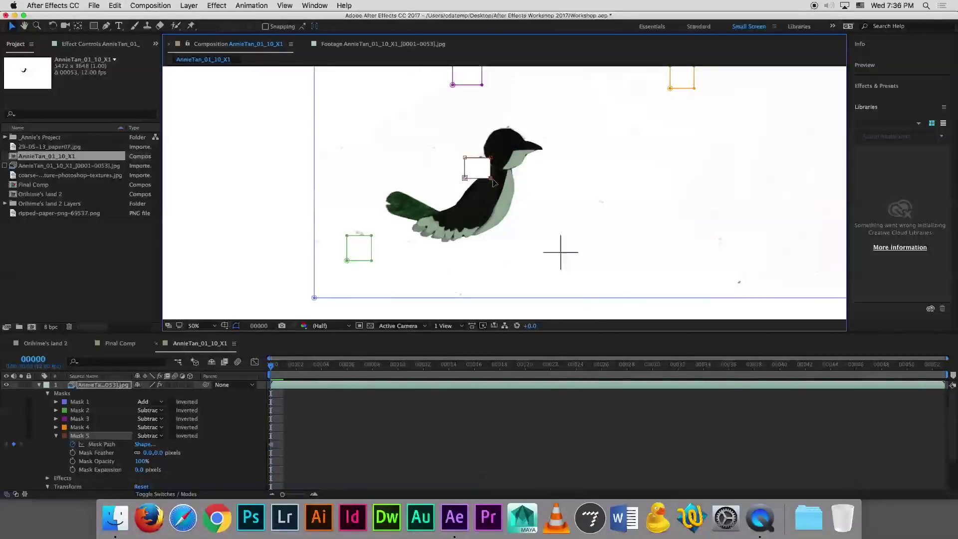
pyautogui.moveTo(491, 178); pyautogui.dragTo(481, 154)
pyautogui.moveTo(482, 154); pyautogui.dragTo(484, 154)
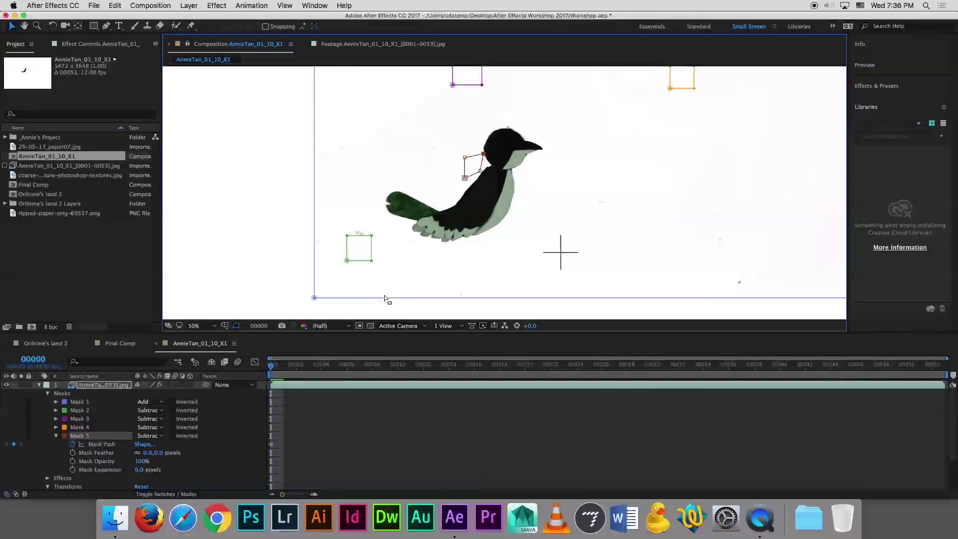
pyautogui.press('pagedown')
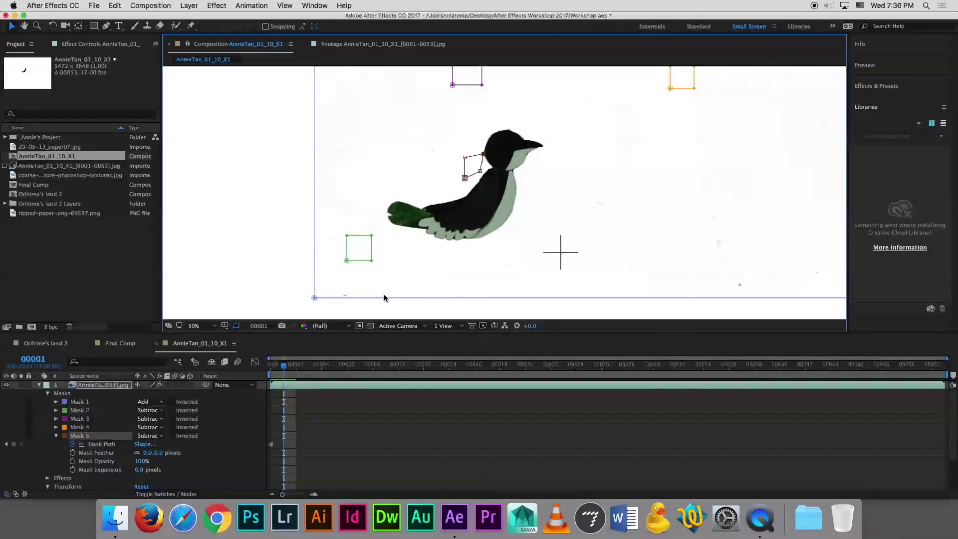
# At frame 3, move Mask 5 up and nudge its top-right point to fit the raised wing
pyautogui.press('pagedown')
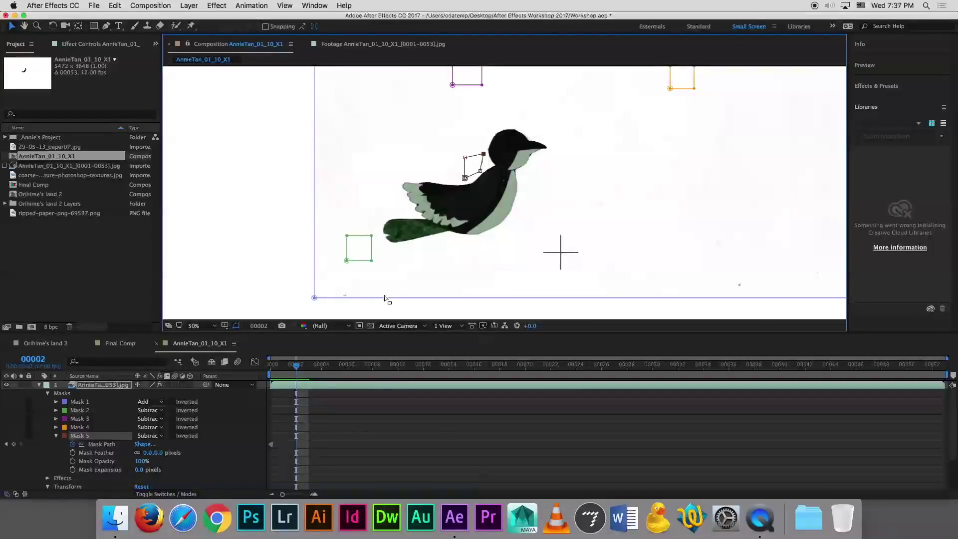
pyautogui.press('pagedown')
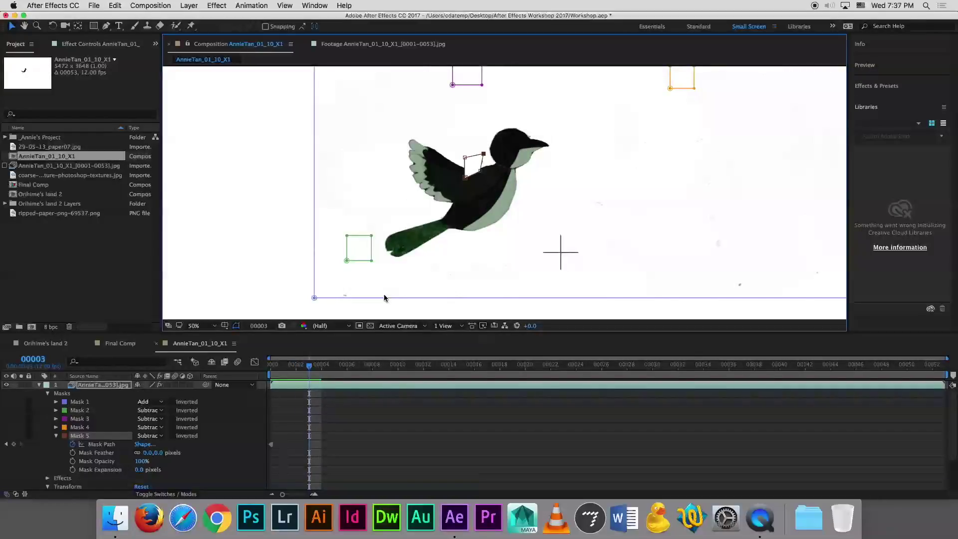
pyautogui.click(466, 177)
pyautogui.doubleClick(466, 178)
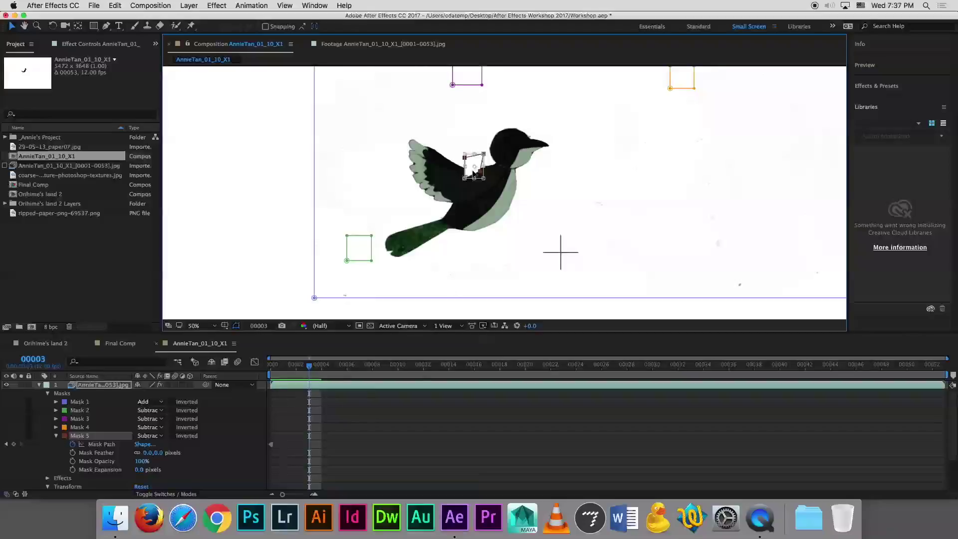
pyautogui.moveTo(466, 180); pyautogui.dragTo(473, 170)
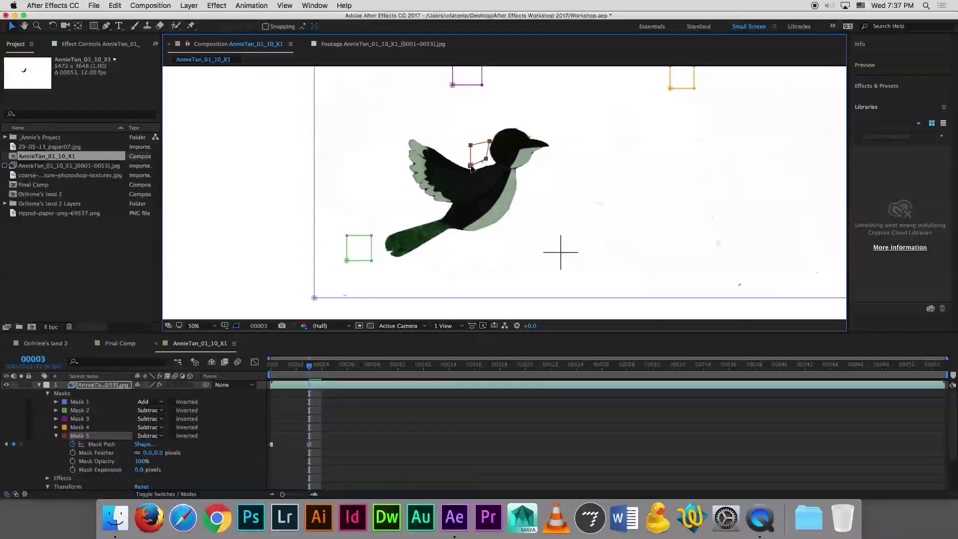
pyautogui.click(488, 144)
pyautogui.moveTo(488, 144); pyautogui.dragTo(486, 146)
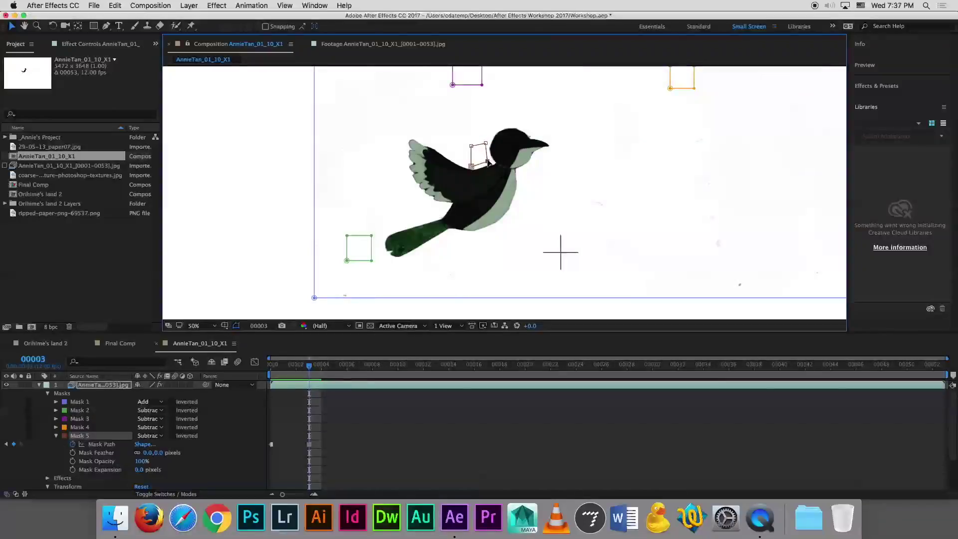
# Raise Mask 5's lower-left point at frames 4 and 5, then advance to frame 6
pyautogui.press('pagedown')
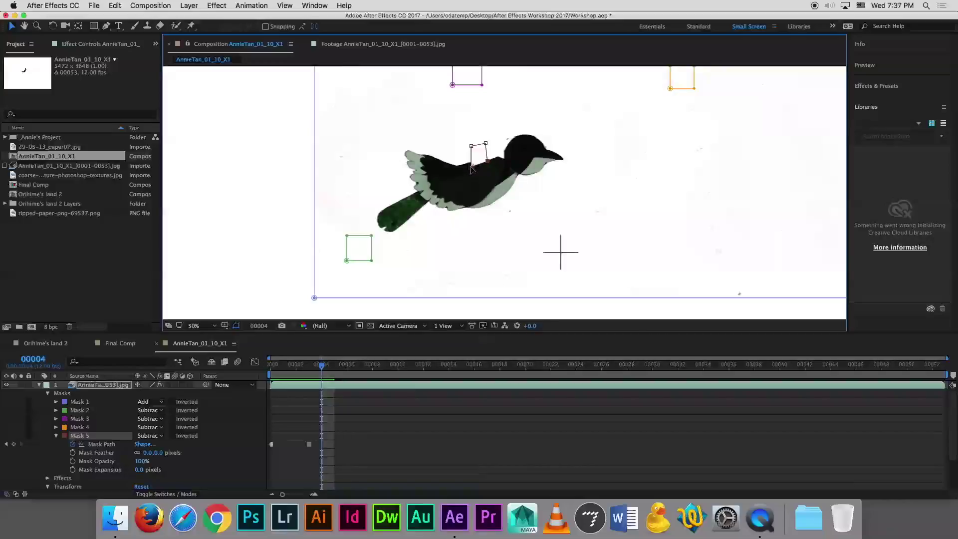
pyautogui.moveTo(471, 166); pyautogui.dragTo(471, 161)
pyautogui.press('pagedown')
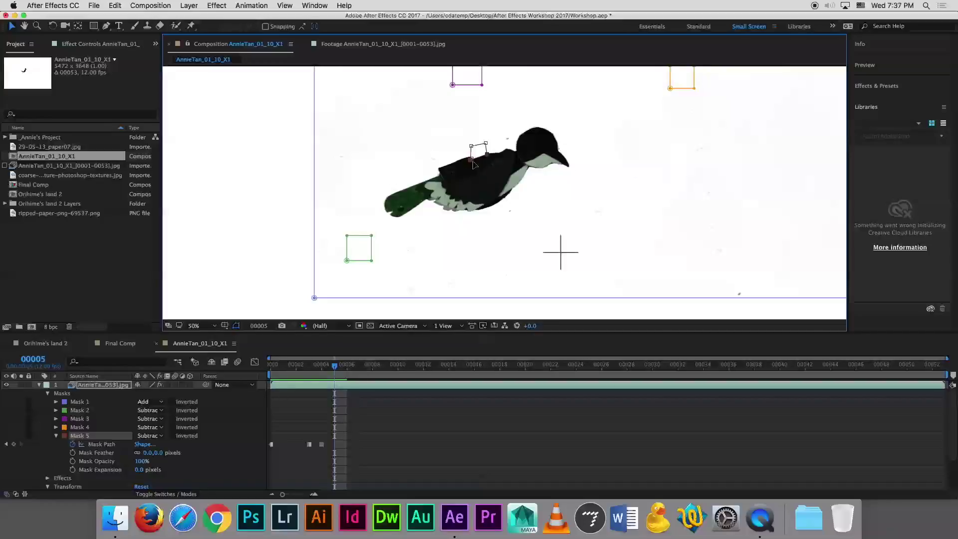
pyautogui.moveTo(472, 159); pyautogui.dragTo(471, 155)
pyautogui.press('pagedown')
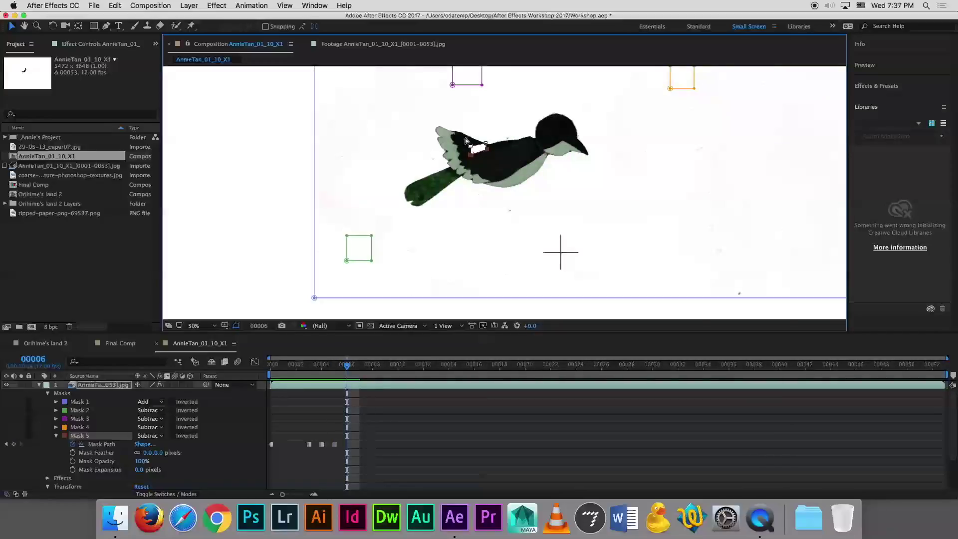
pyautogui.moveTo(501, 165); pyautogui.dragTo(472, 155)
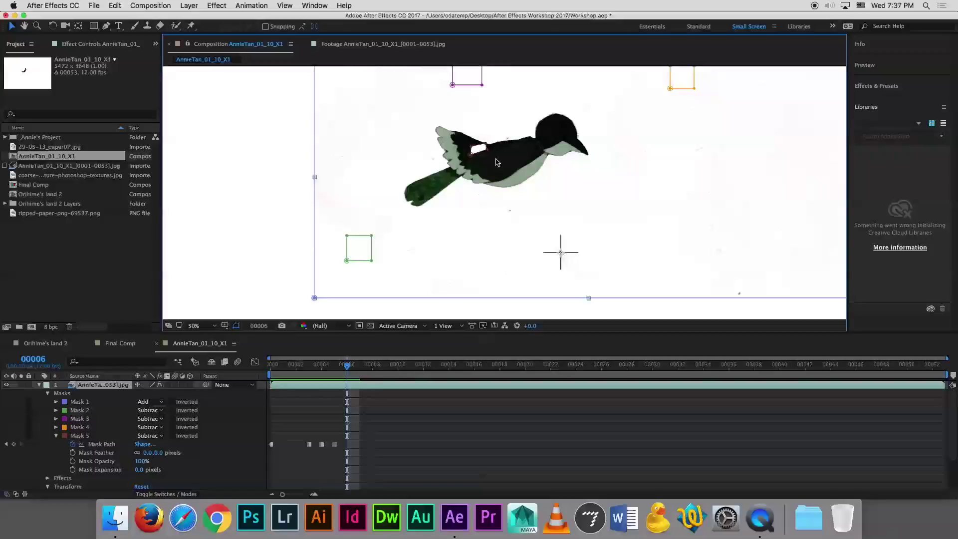
# Undo the accidental layer move and reshape Mask 5 upward on the wing at frame 6
pyautogui.press('super+z')
pyautogui.click(471, 149)
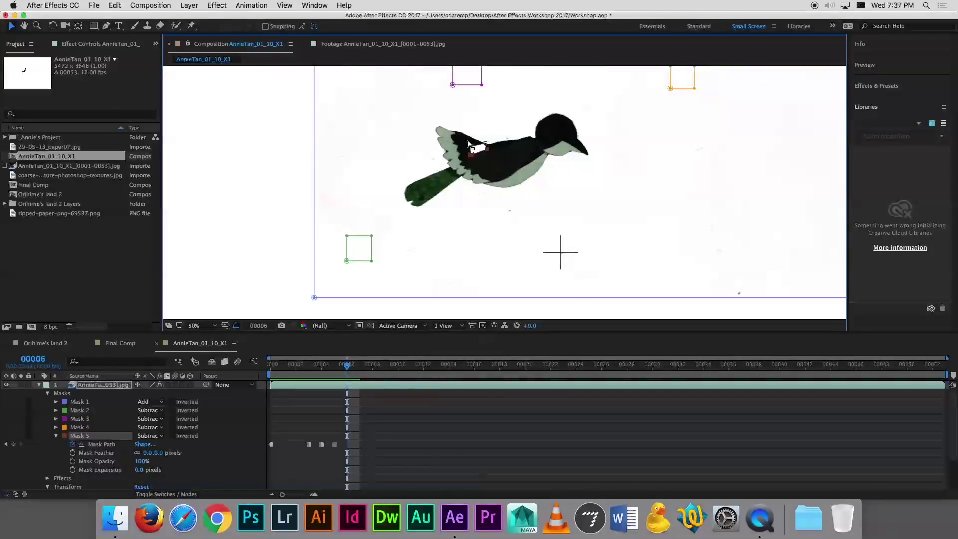
pyautogui.click(492, 135)
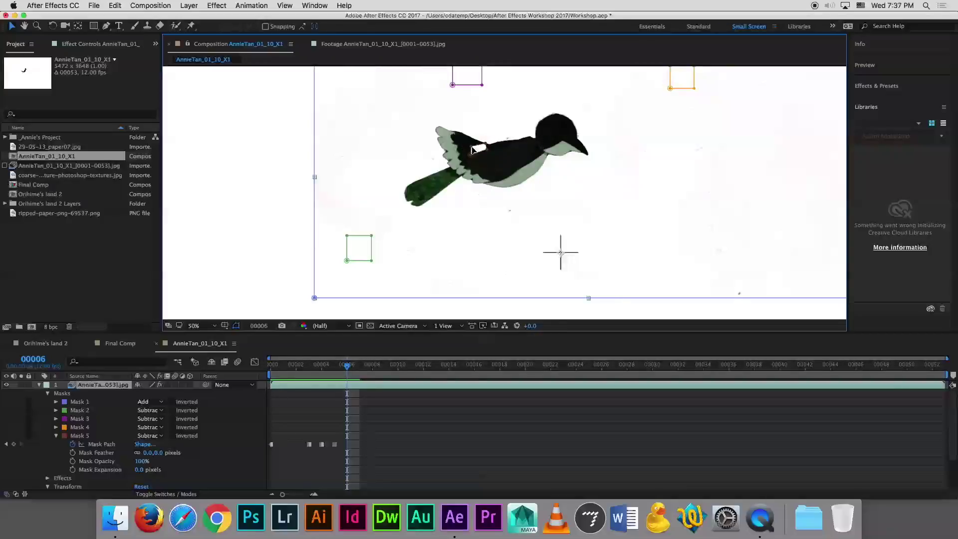
pyautogui.moveTo(488, 151)
pyautogui.mouseDown()
pyautogui.moveTo(490, 135)
pyautogui.moveTo(478, 144)
pyautogui.moveTo(489, 142)
pyautogui.mouseUp()
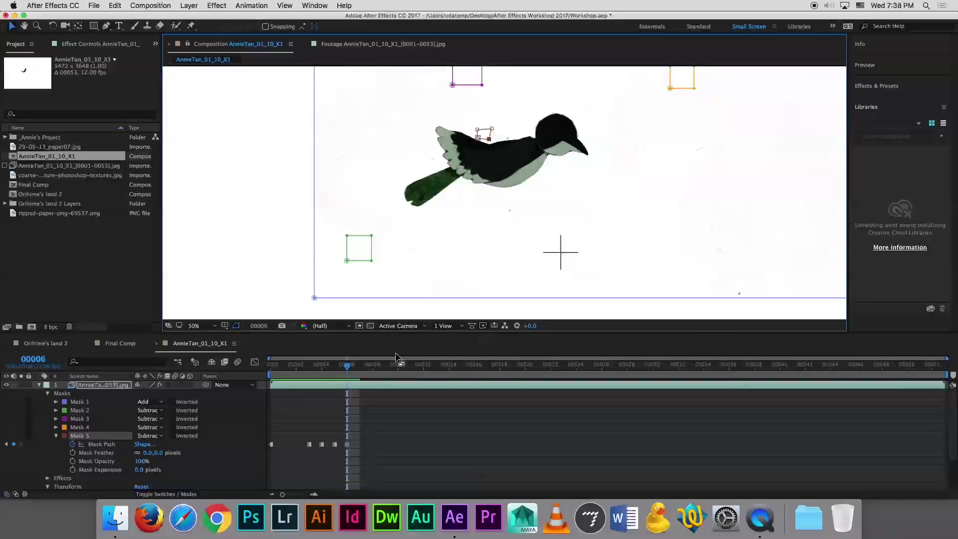
# At frame 7, pull Mask 5's points down onto the tail base, check frame 11, and return to frame 0
pyautogui.press('pagedown')
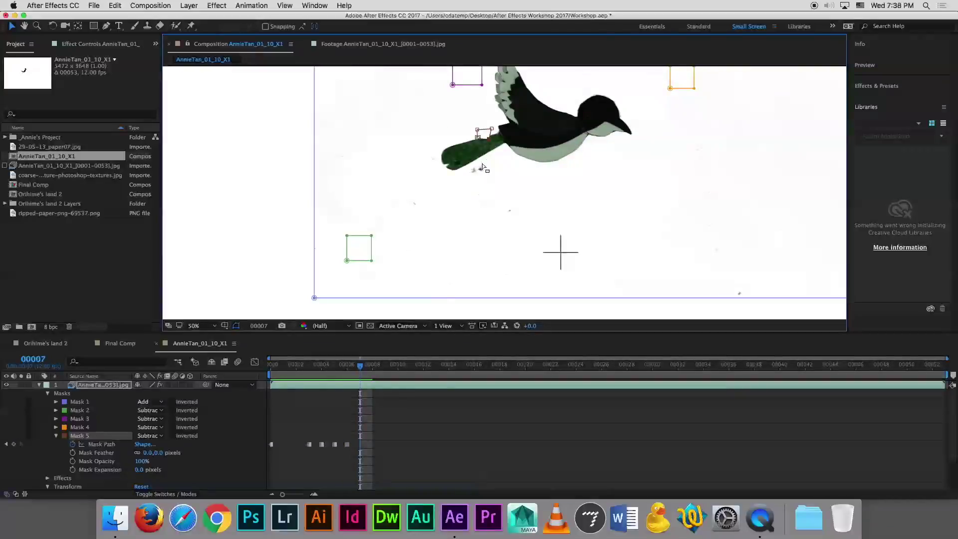
pyautogui.moveTo(490, 145); pyautogui.dragTo(481, 139)
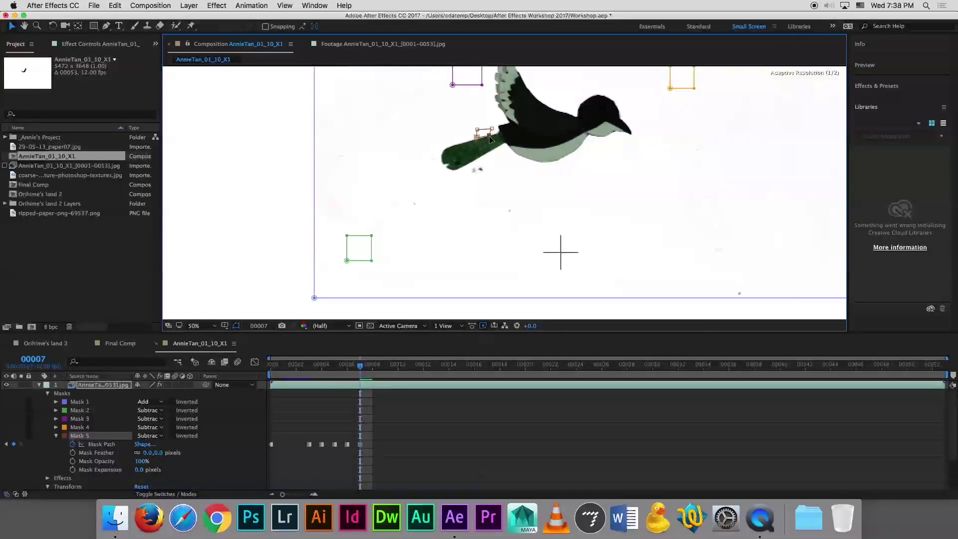
pyautogui.moveTo(489, 135); pyautogui.dragTo(483, 184)
pyautogui.moveTo(477, 137); pyautogui.dragTo(466, 180)
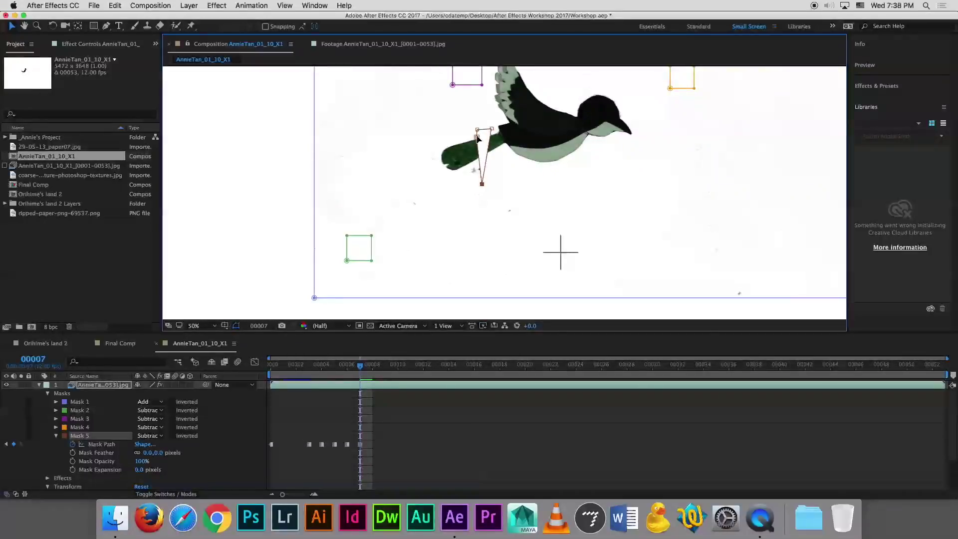
pyautogui.moveTo(477, 131); pyautogui.dragTo(472, 167)
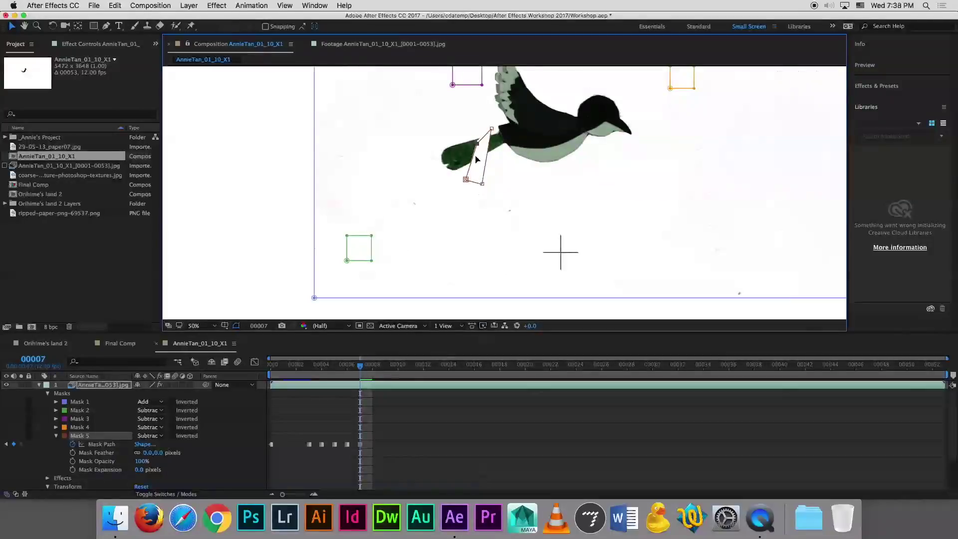
pyautogui.moveTo(492, 130); pyautogui.dragTo(482, 163)
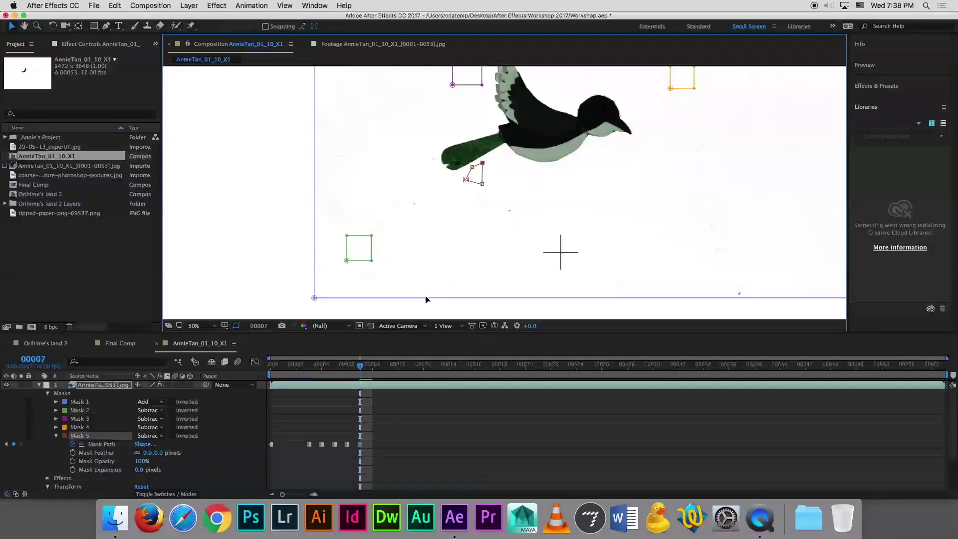
pyautogui.press('pagedown')
pyautogui.press('pagedown')
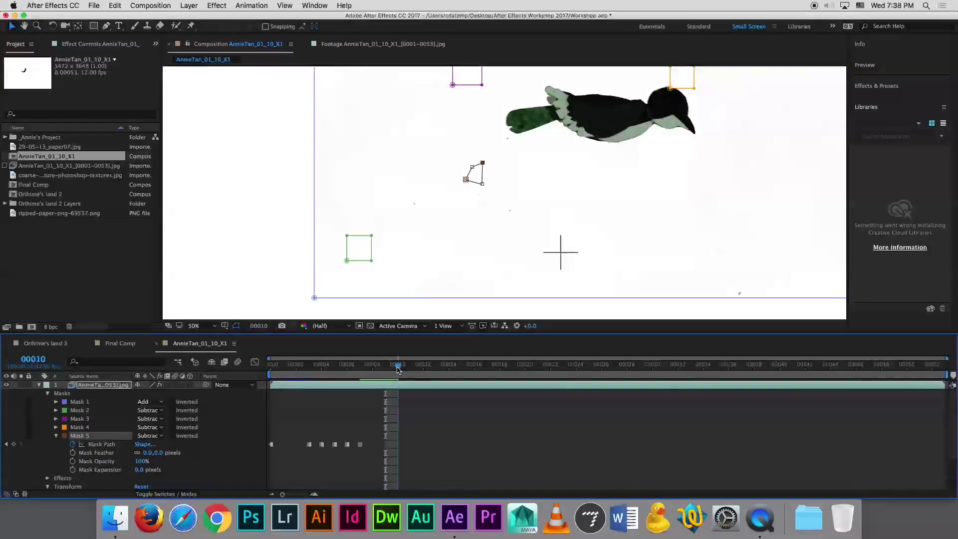
pyautogui.moveTo(386, 367); pyautogui.dragTo(410, 367)
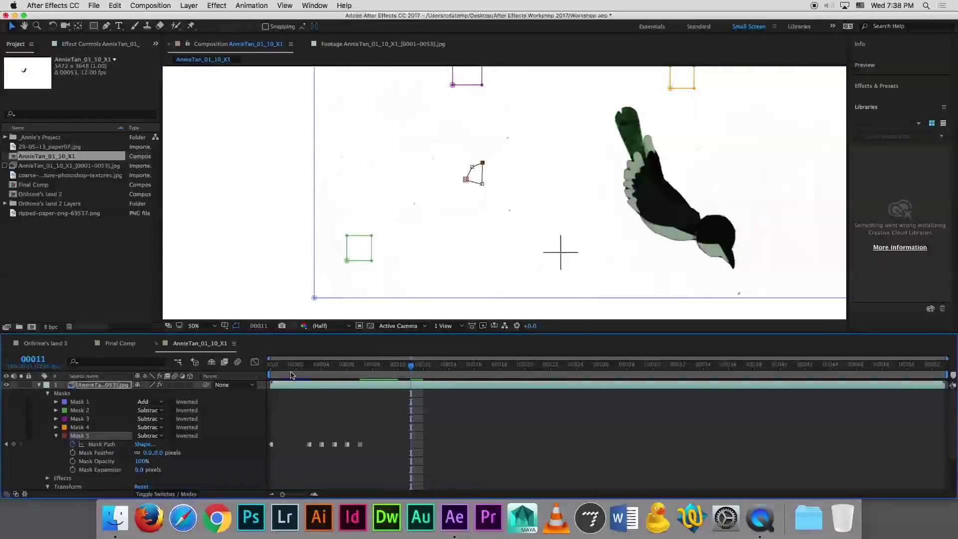
pyautogui.press('Home')
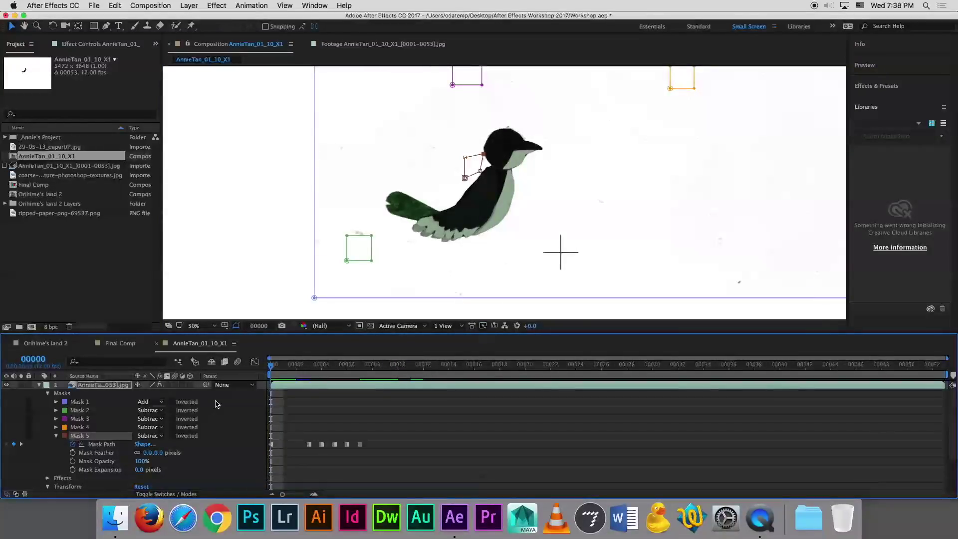
# Fit the composition in the viewer and preview the bird animation from frame 0
pyautogui.click(215, 326)
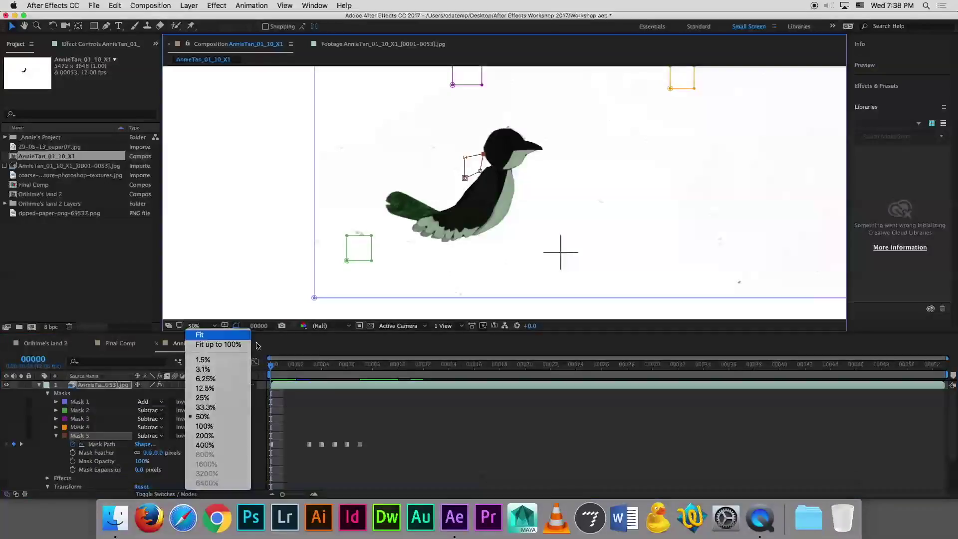
pyautogui.click(219, 344)
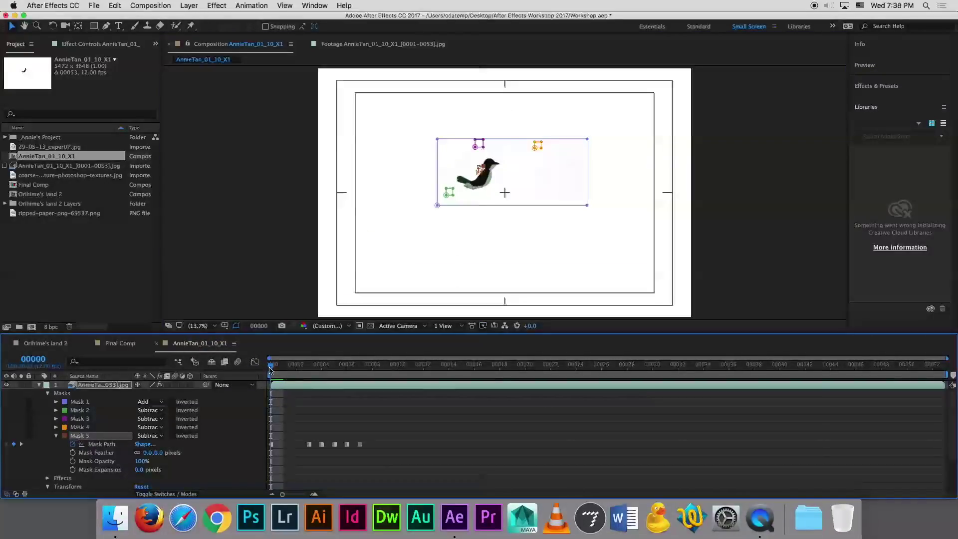
pyautogui.click(460, 416)
pyautogui.press('space')
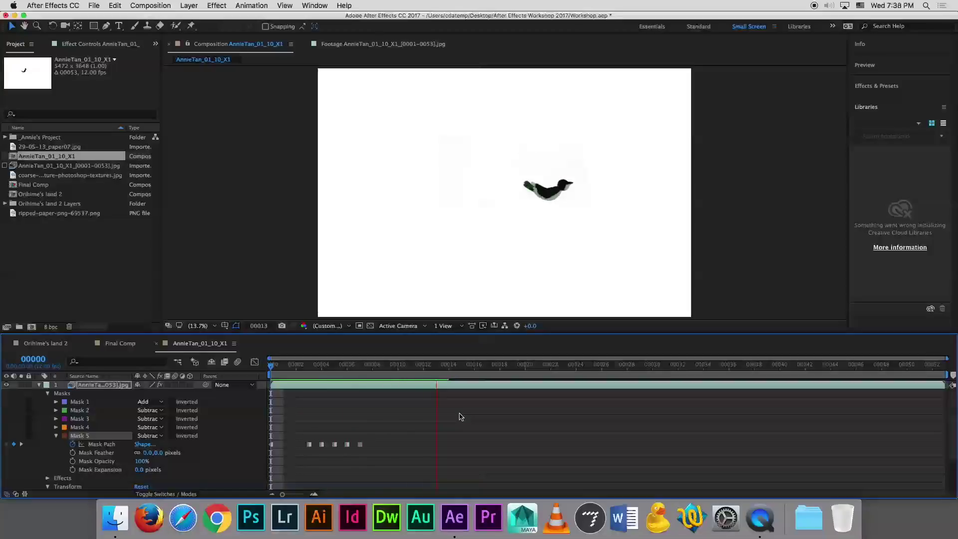
pyautogui.click(347, 366)
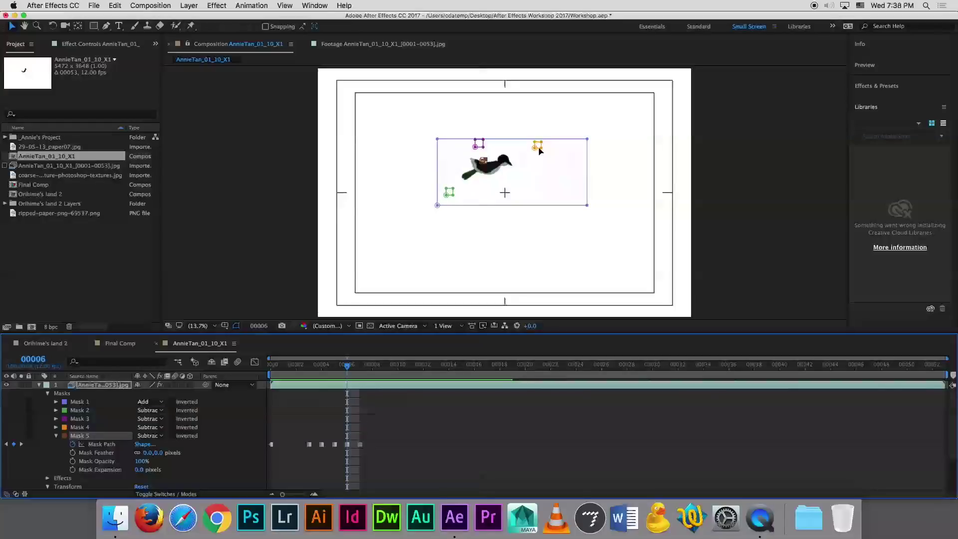
pyautogui.moveTo(539, 151); pyautogui.dragTo(536, 148)
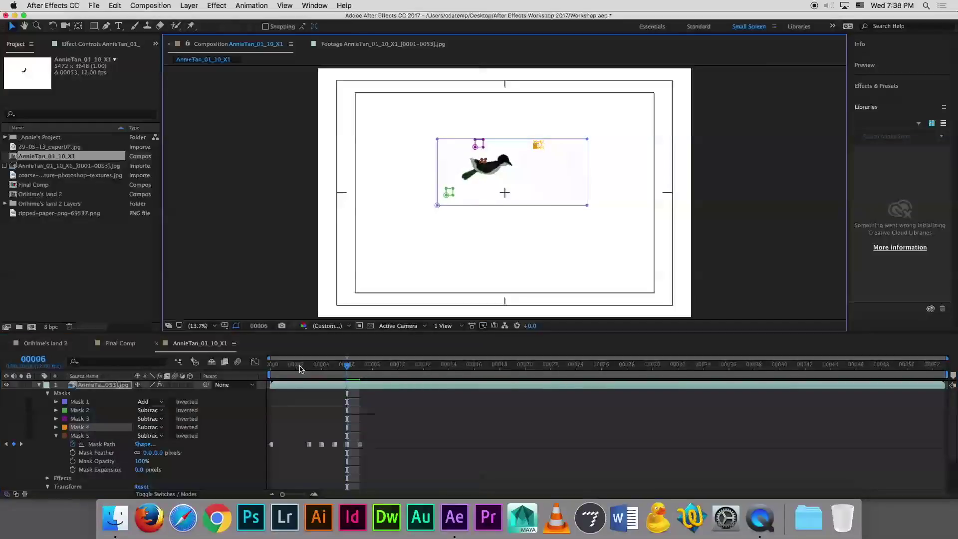
pyautogui.click(270, 367)
pyautogui.press('space')
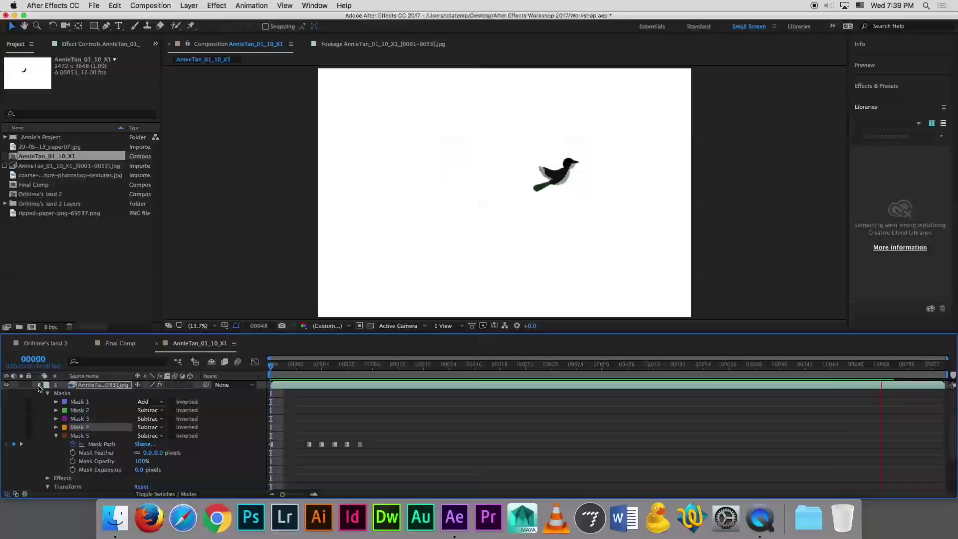
pyautogui.press('space')
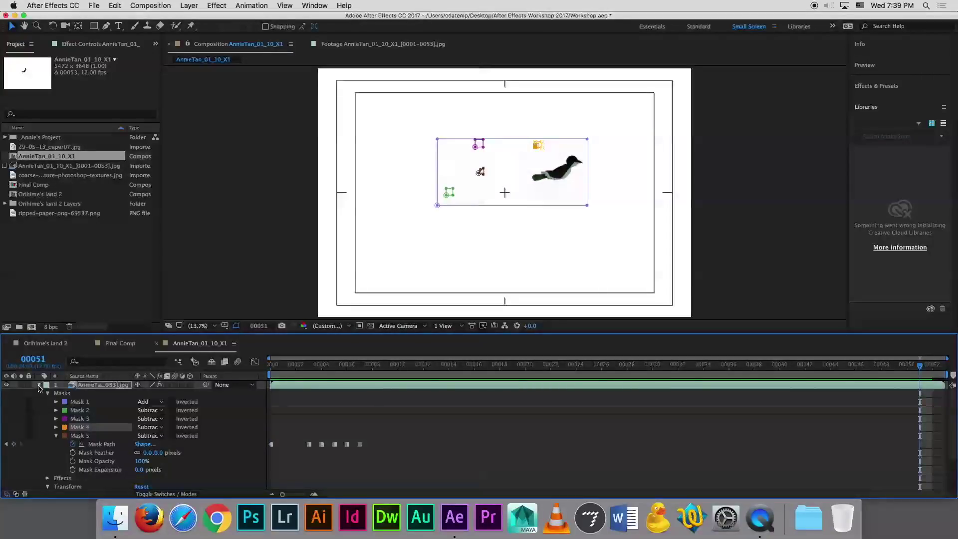
# Collapse the bird layer's properties and move the playhead back to frame 0
pyautogui.click(39, 385)
pyautogui.click(297, 367)
pyautogui.moveTo(297, 369); pyautogui.dragTo(271, 370)
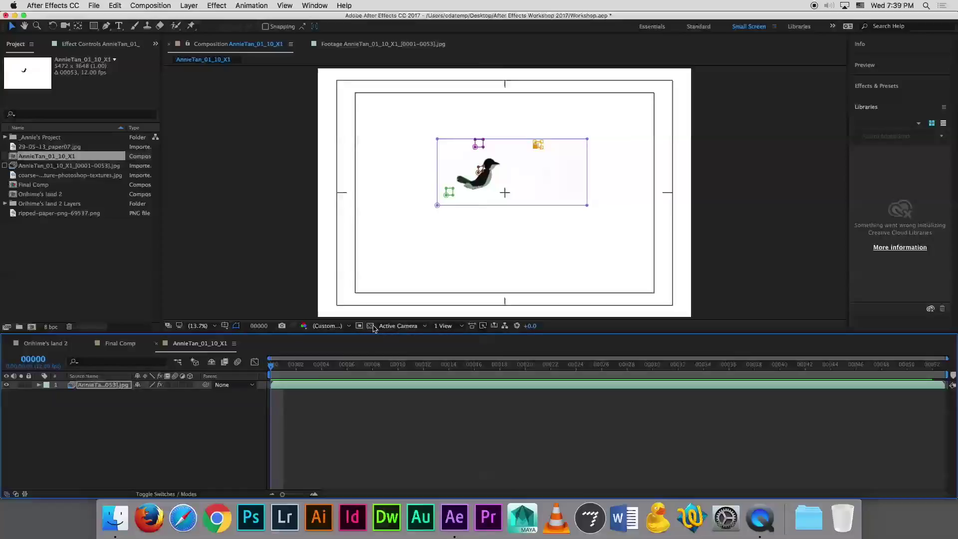
pyautogui.rightClick(199, 345)
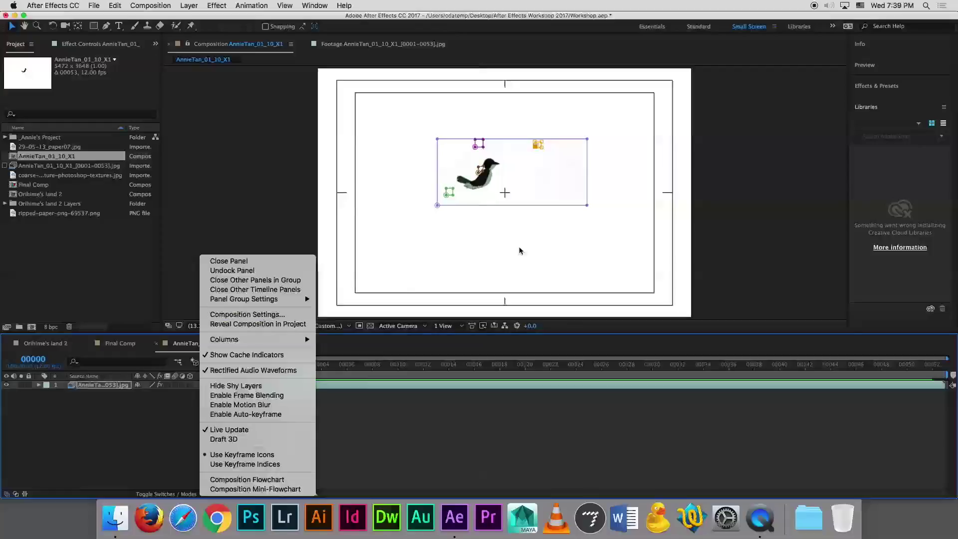
pyautogui.click(171, 410)
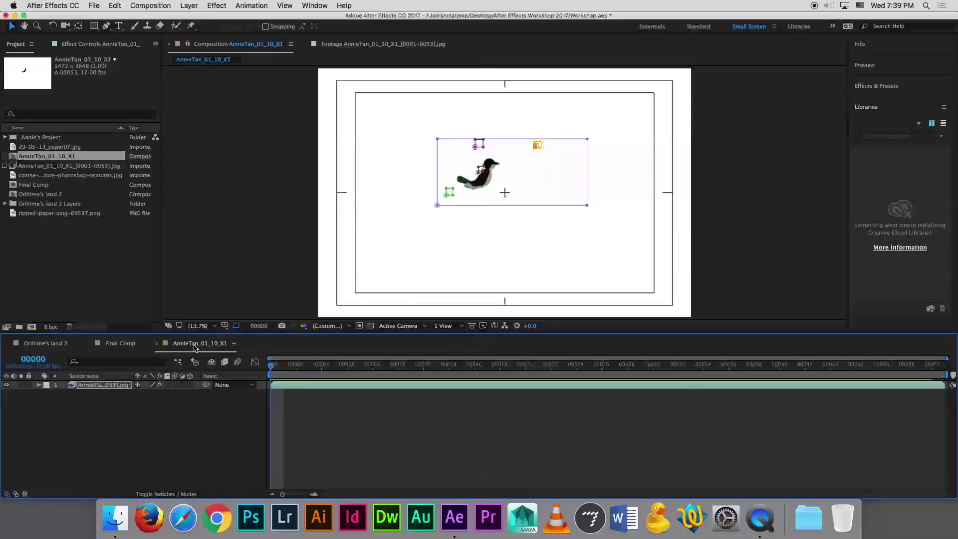
pyautogui.rightClick(195, 348)
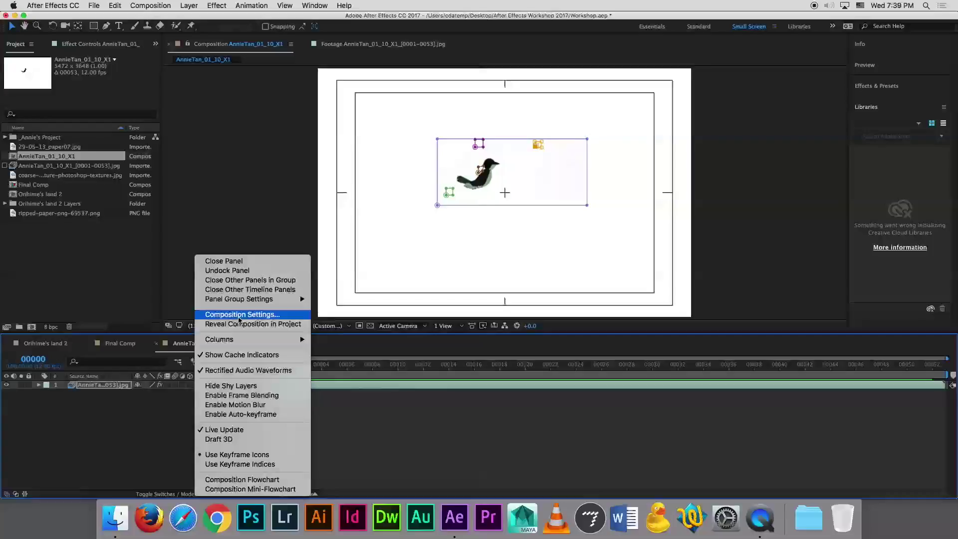
pyautogui.click(240, 315)
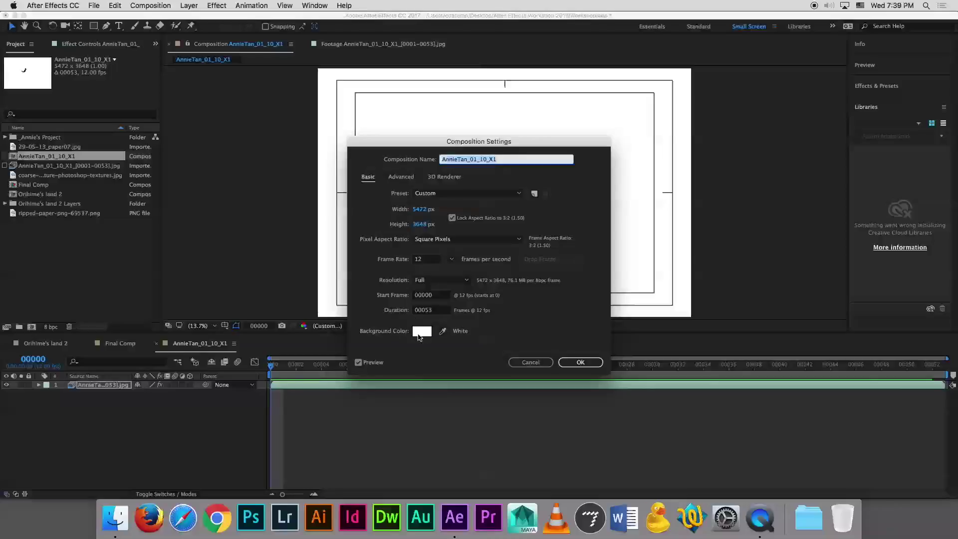
pyautogui.click(527, 367)
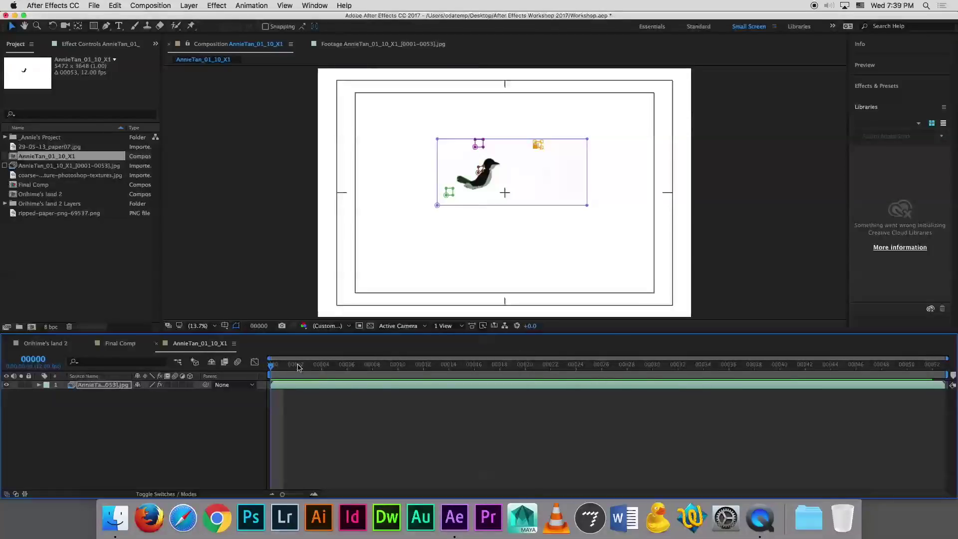
pyautogui.click(250, 421)
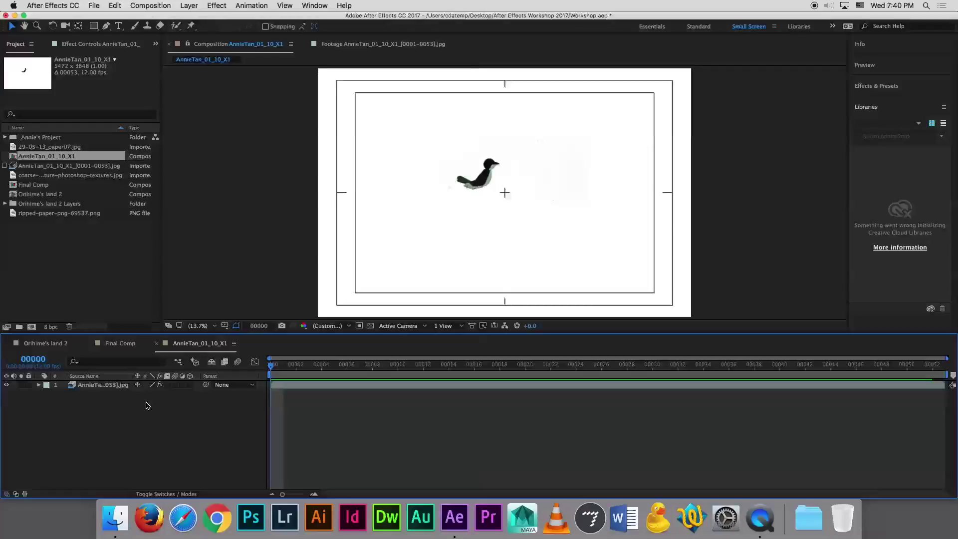
pyautogui.click(159, 386)
# Expand the bird layer and select Masks 1 through 5 in turn to inspect each outline
pyautogui.click(39, 385)
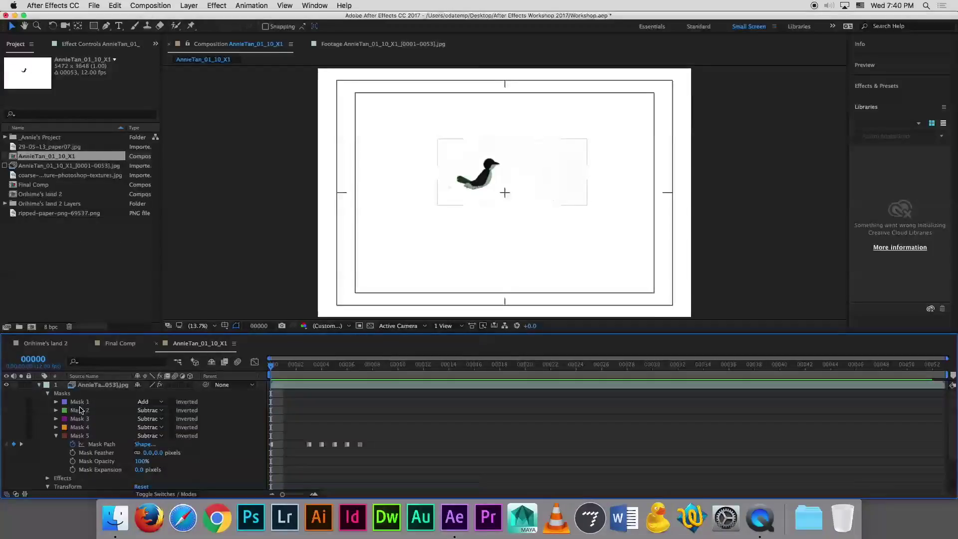
pyautogui.click(80, 435)
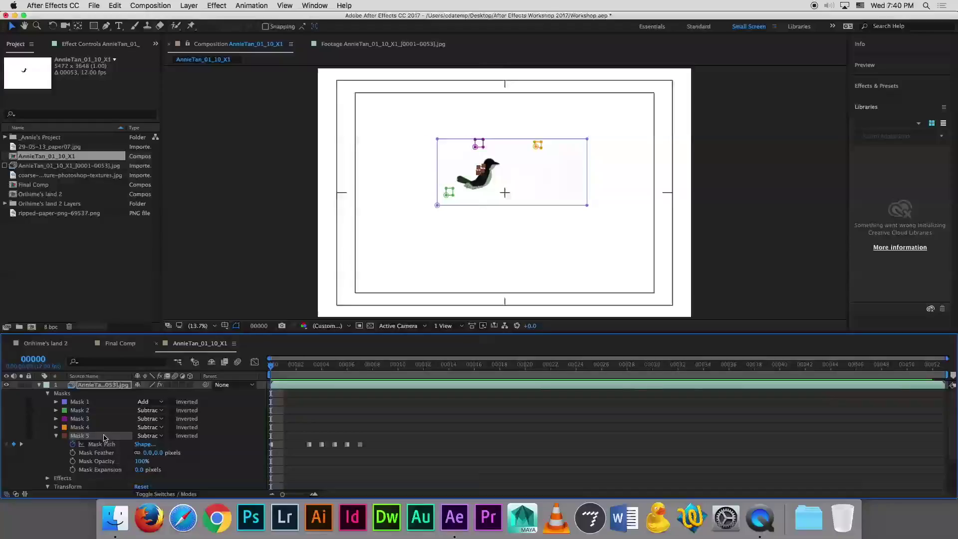
pyautogui.click(77, 404)
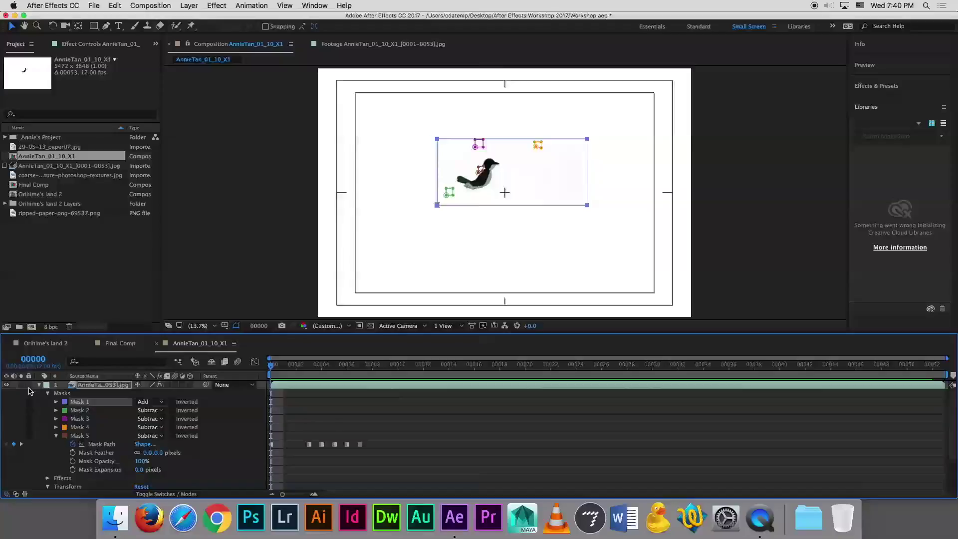
pyautogui.click(81, 410)
pyautogui.click(82, 419)
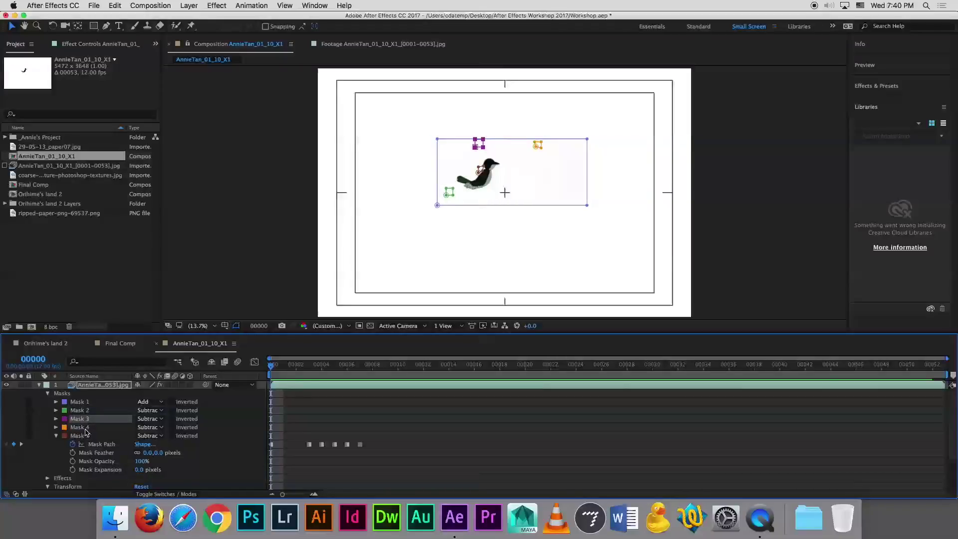
pyautogui.click(82, 431)
pyautogui.click(82, 436)
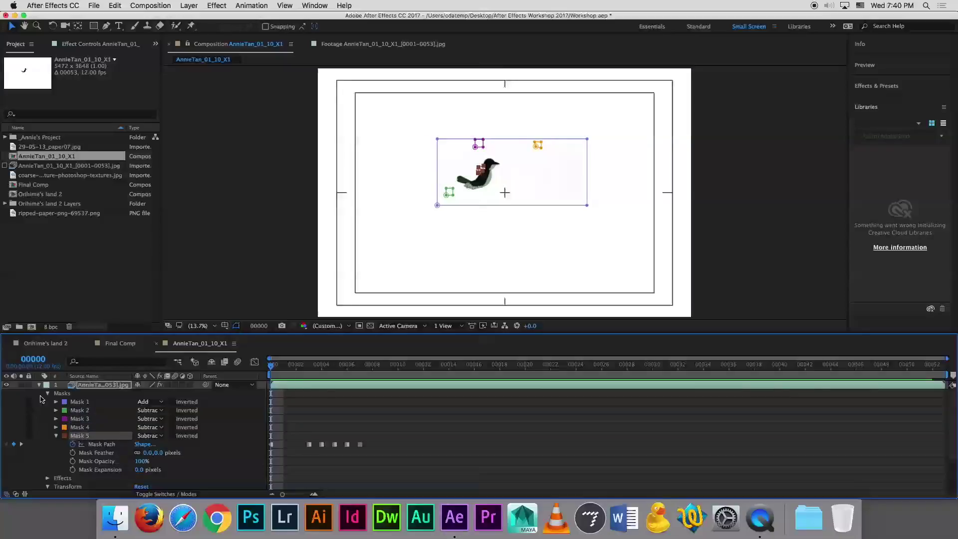
pyautogui.click(39, 387)
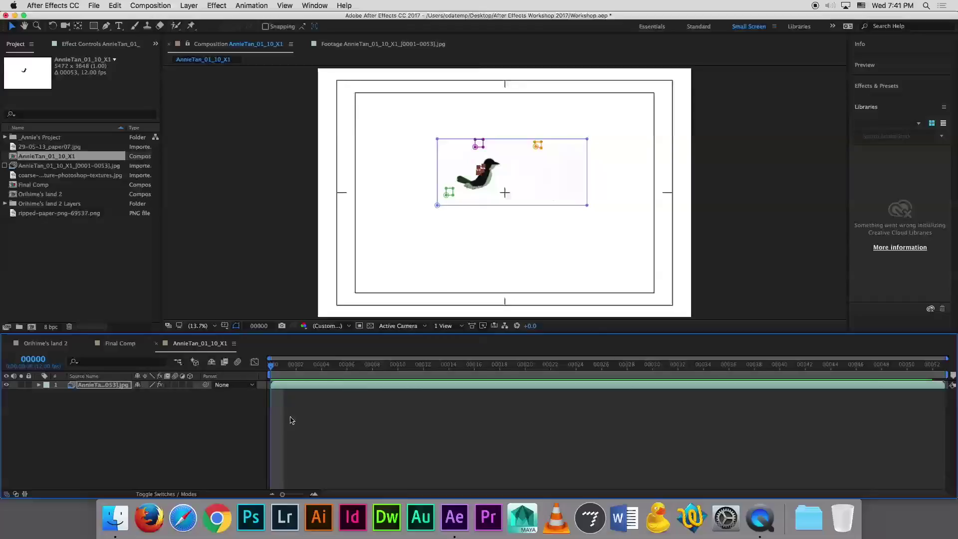
# Deselect the bird layer and expand it again to show its masks and Mask 5 keyframes
pyautogui.click(95, 392)
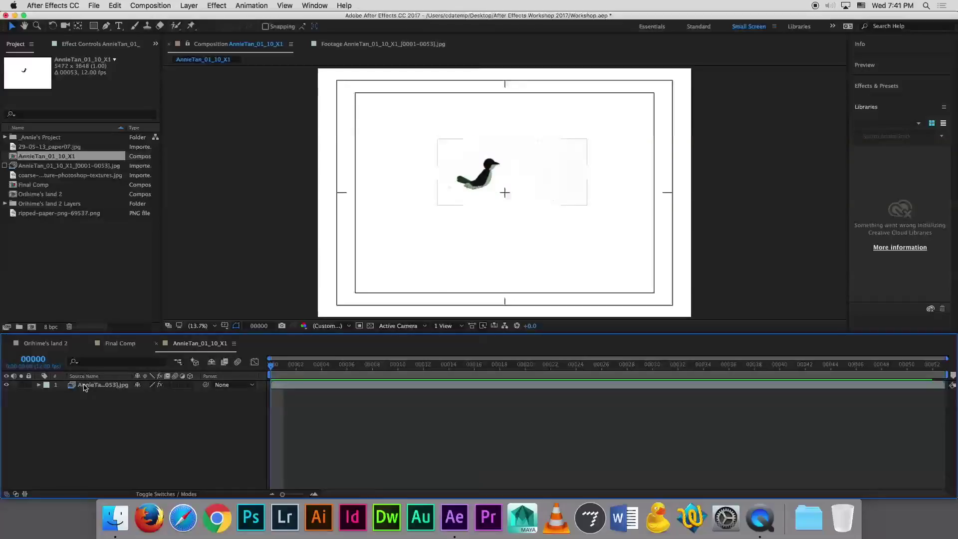
pyautogui.click(39, 384)
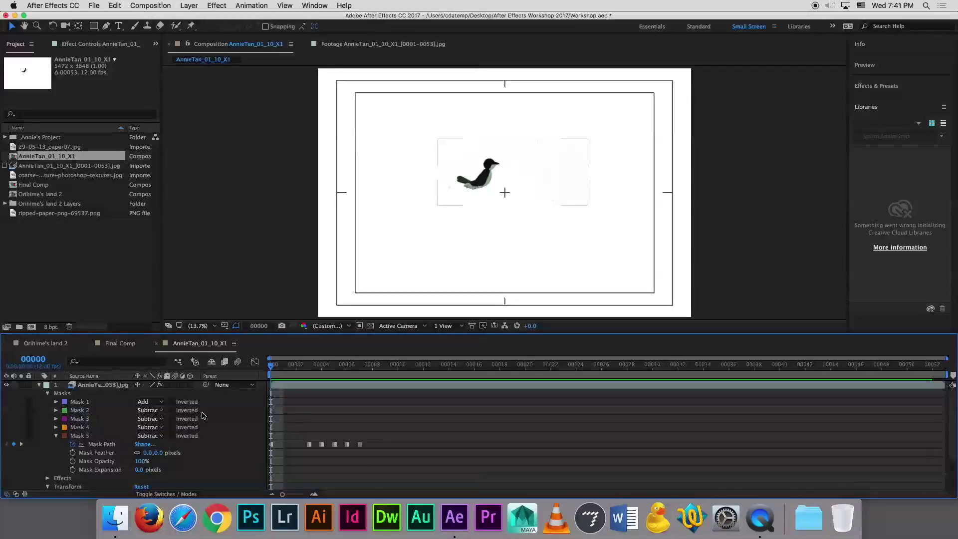
pyautogui.moveTo(309, 450)
# Jump to frame 3, select Mask 5's path keyframe there, and collapse the layer
pyautogui.click(310, 371)
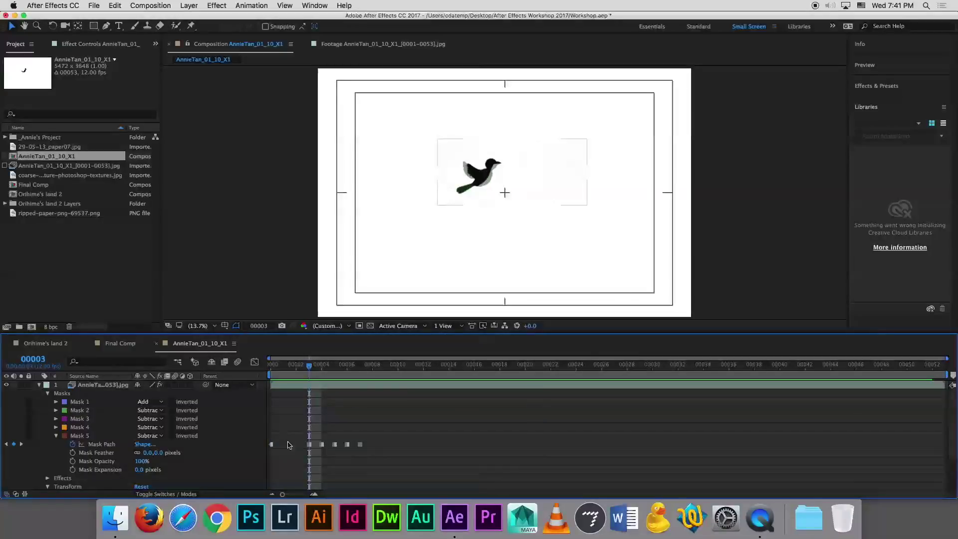
pyautogui.click(310, 444)
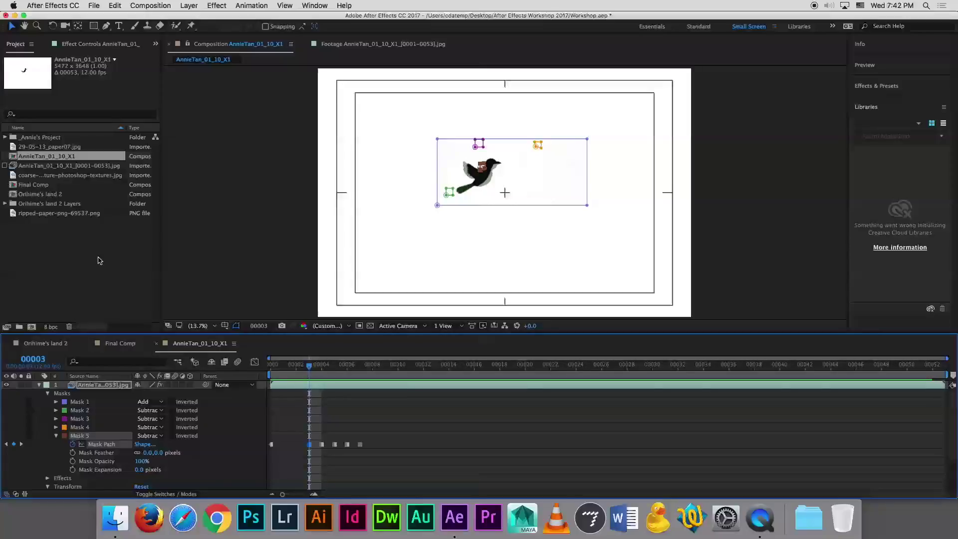
pyautogui.click(40, 386)
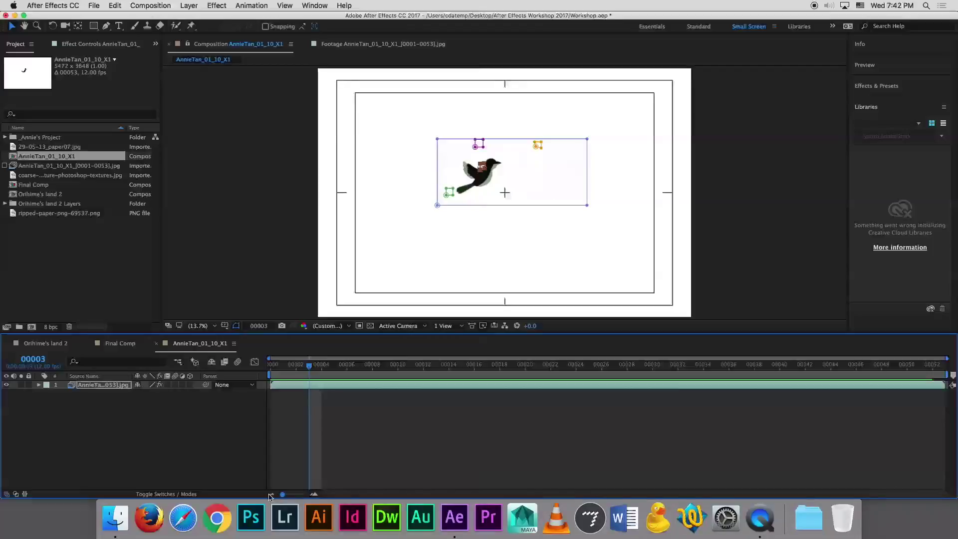
pyautogui.click(947, 370)
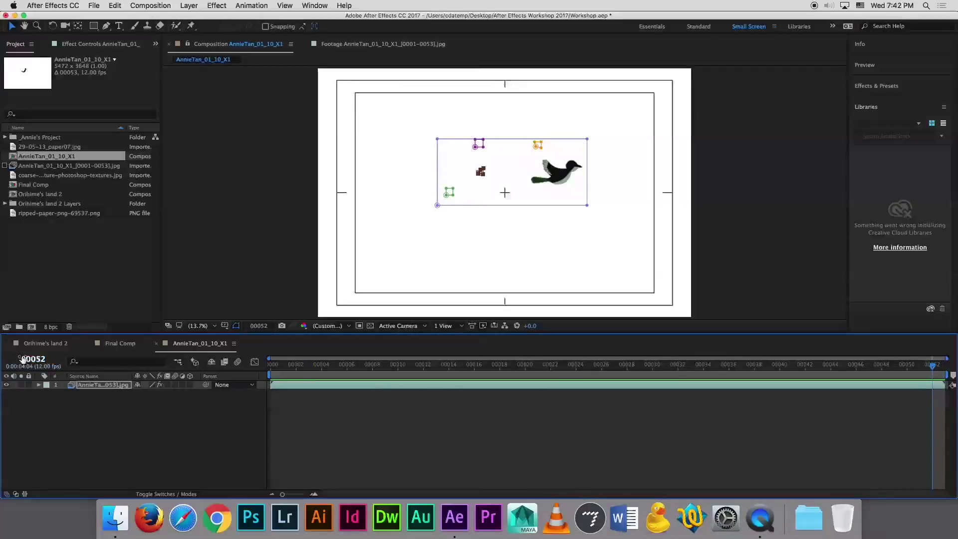
pyautogui.click(122, 344)
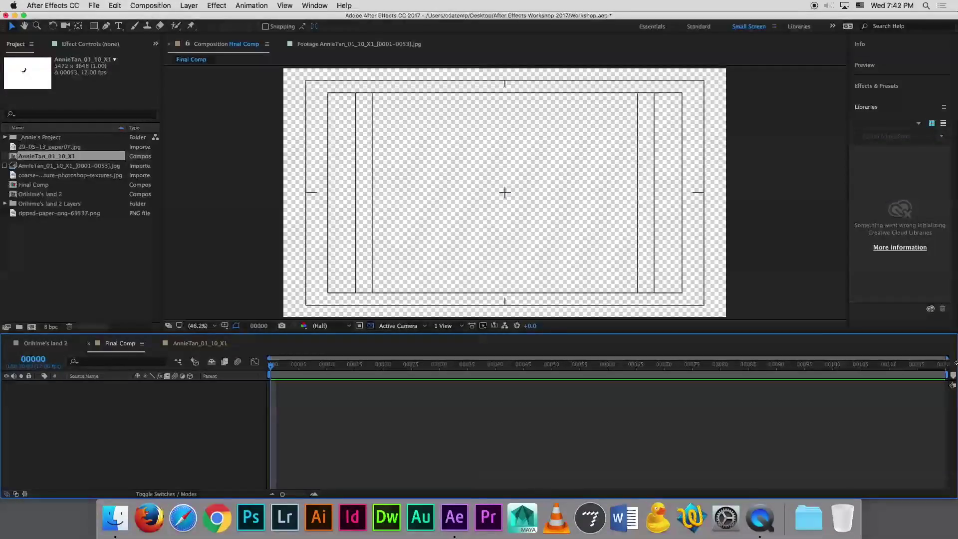
pyautogui.click(216, 345)
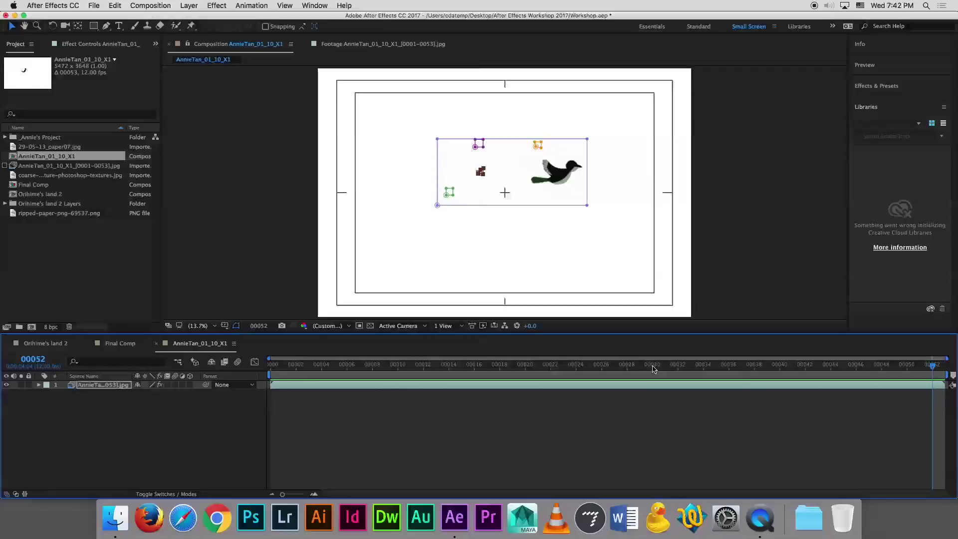
pyautogui.click(653, 368)
pyautogui.press('space')
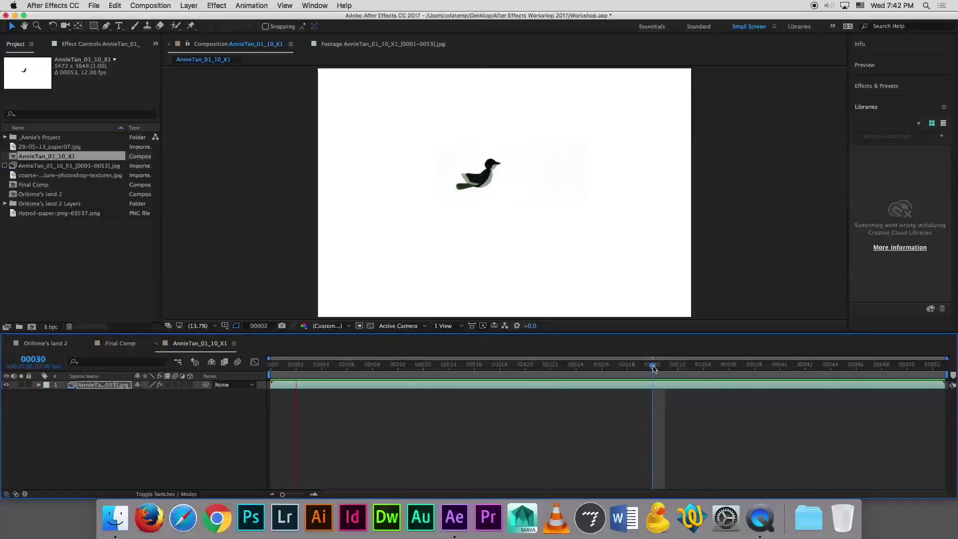
pyautogui.press('space')
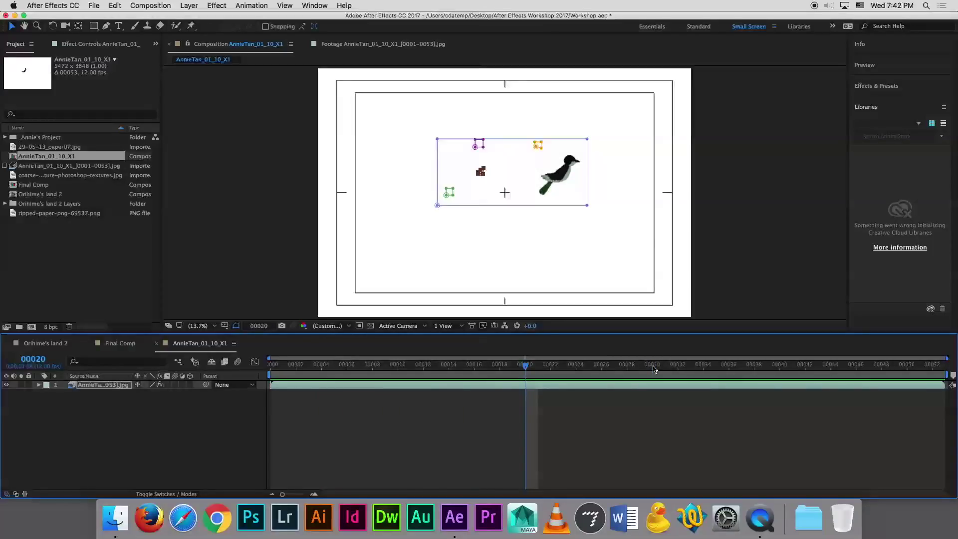
pyautogui.moveTo(552, 372); pyautogui.dragTo(614, 370)
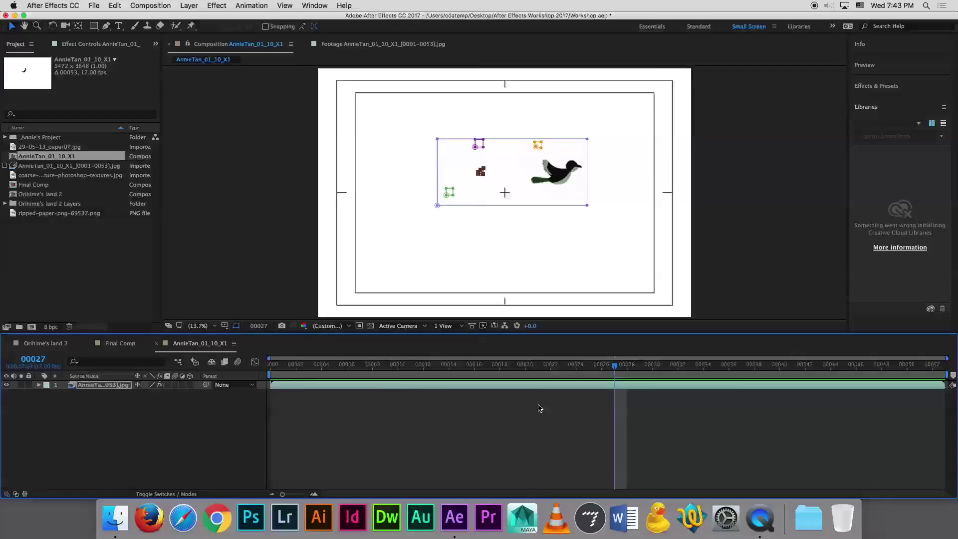
# Split the bird layer at frame 00027, compare the two halves, then delete layer 2
pyautogui.press('super+shift+d')
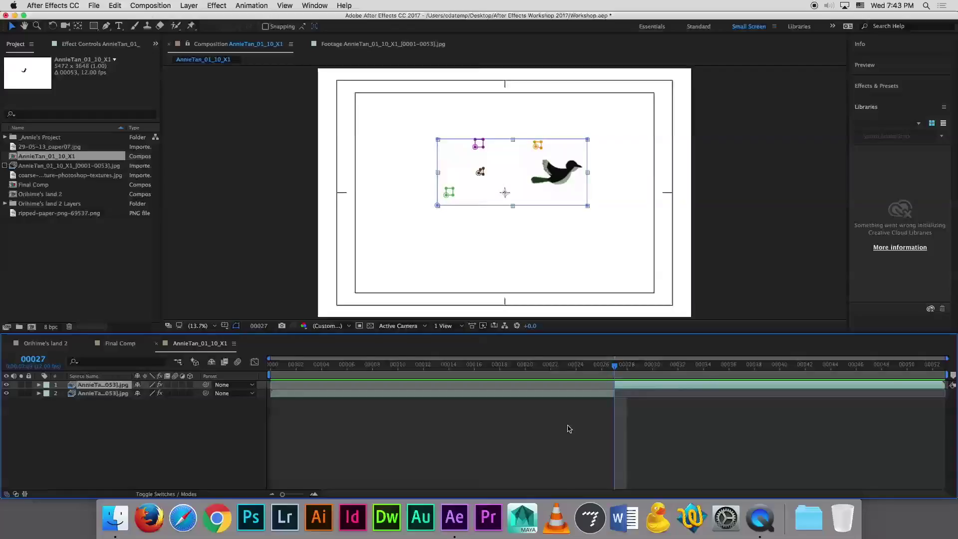
pyautogui.click(594, 394)
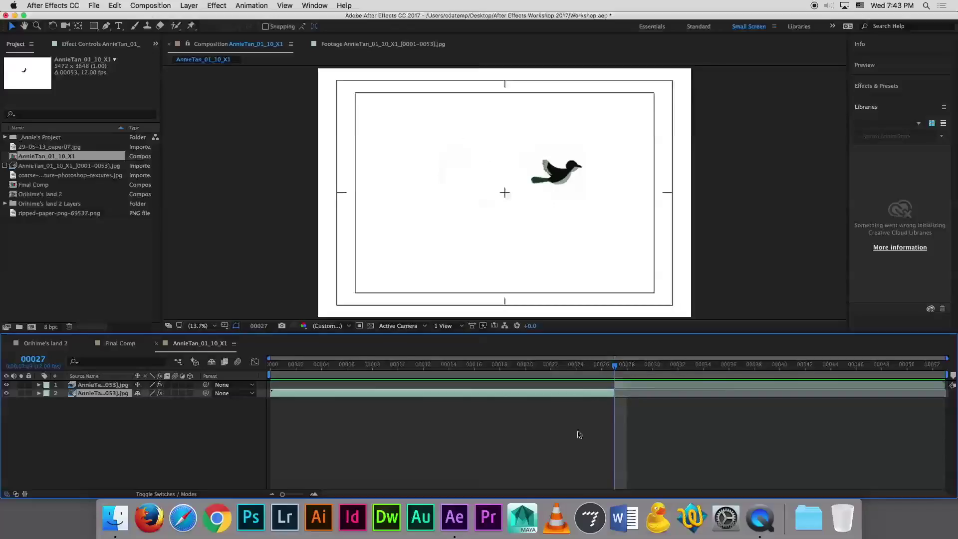
pyautogui.click(641, 388)
pyautogui.click(640, 387)
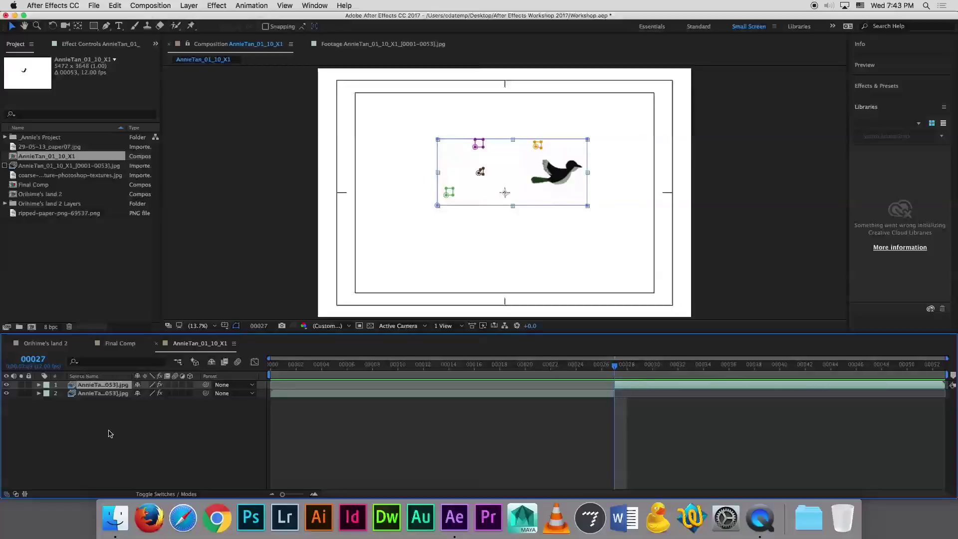
pyautogui.click(102, 394)
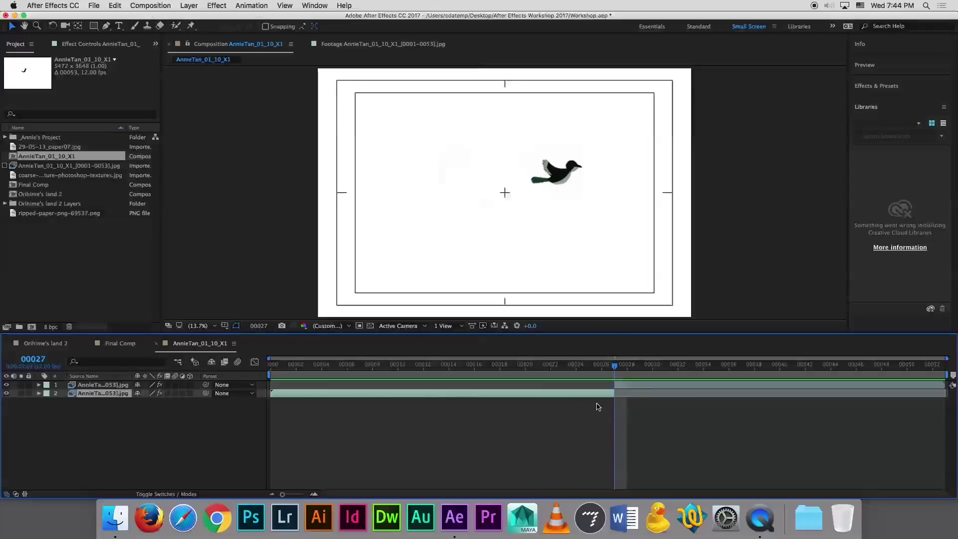
pyautogui.press('Delete')
pyautogui.click(144, 407)
pyautogui.click(128, 388)
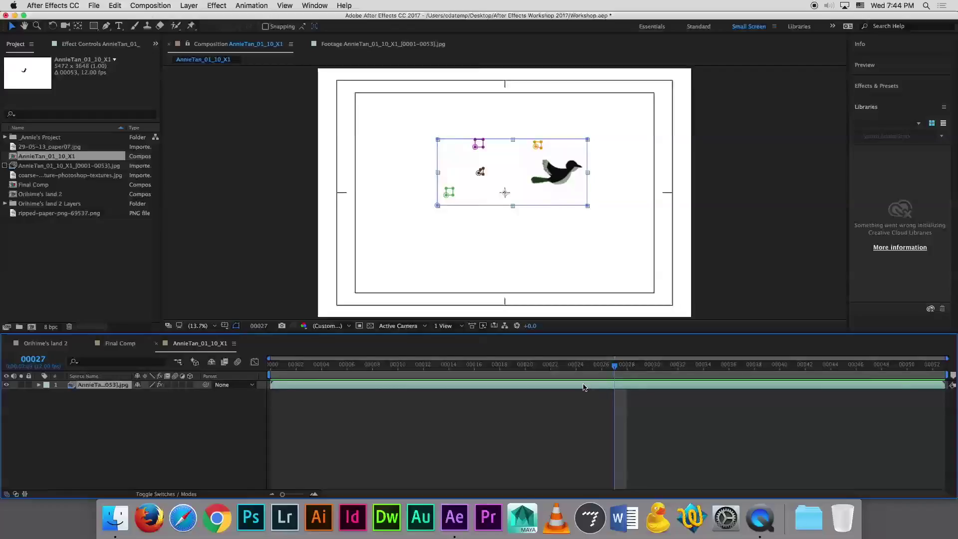
pyautogui.press('super+shift+d')
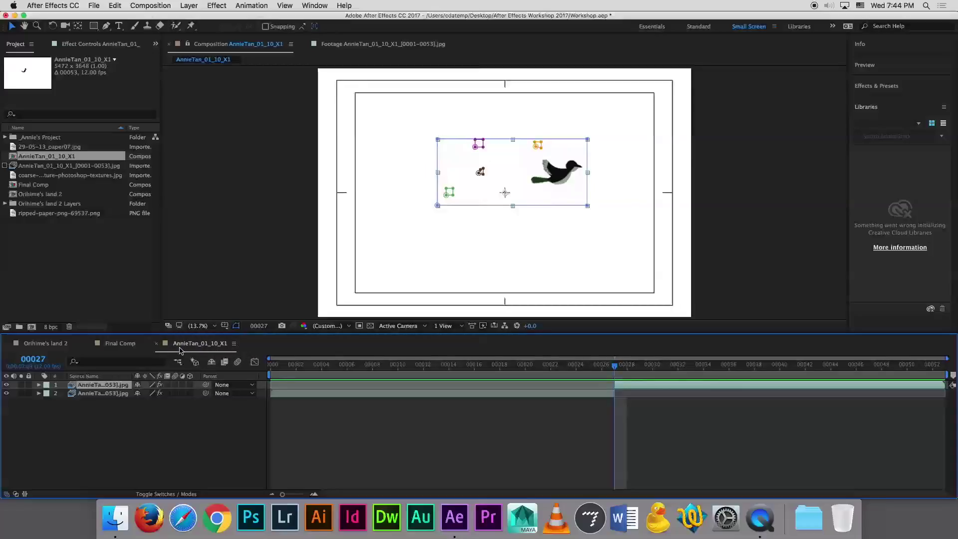
# Set AnnieTan_01_10_X1's duration to 00120 frames in Composition Settings
pyautogui.rightClick(198, 346)
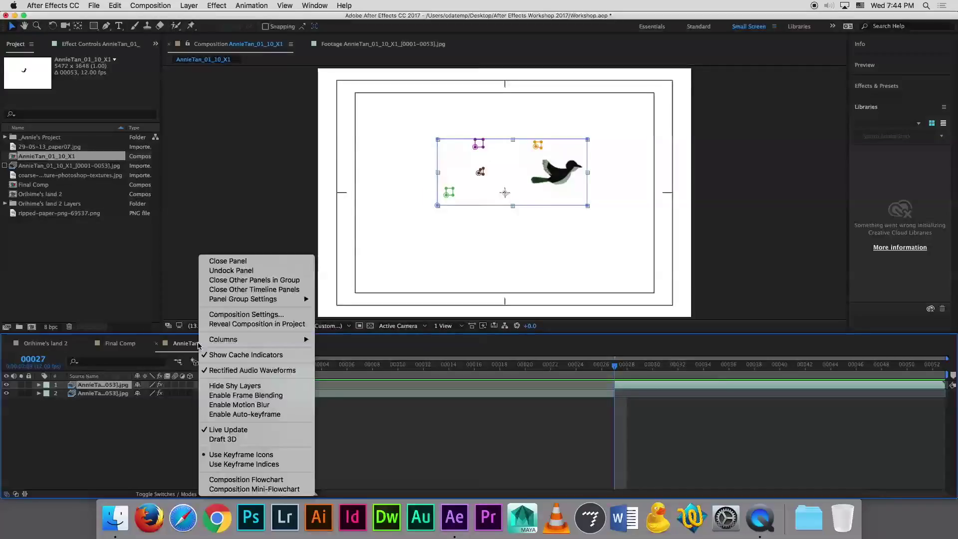
pyautogui.click(249, 315)
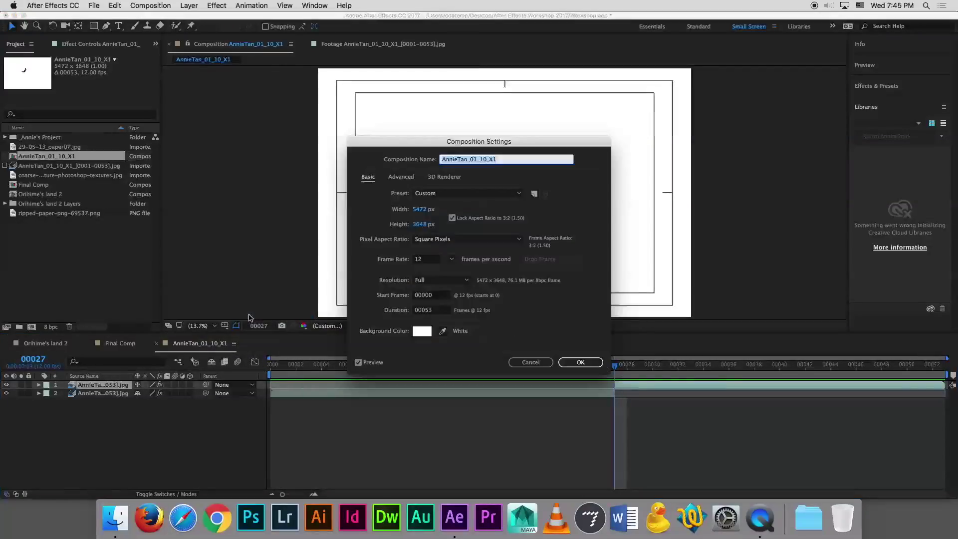
pyautogui.click(437, 310)
pyautogui.write('000120')
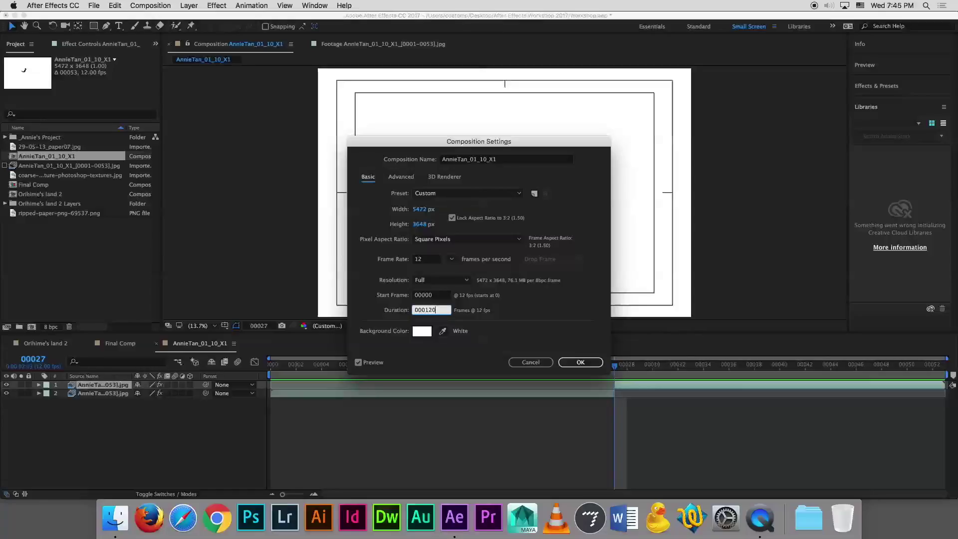
pyautogui.click(438, 310)
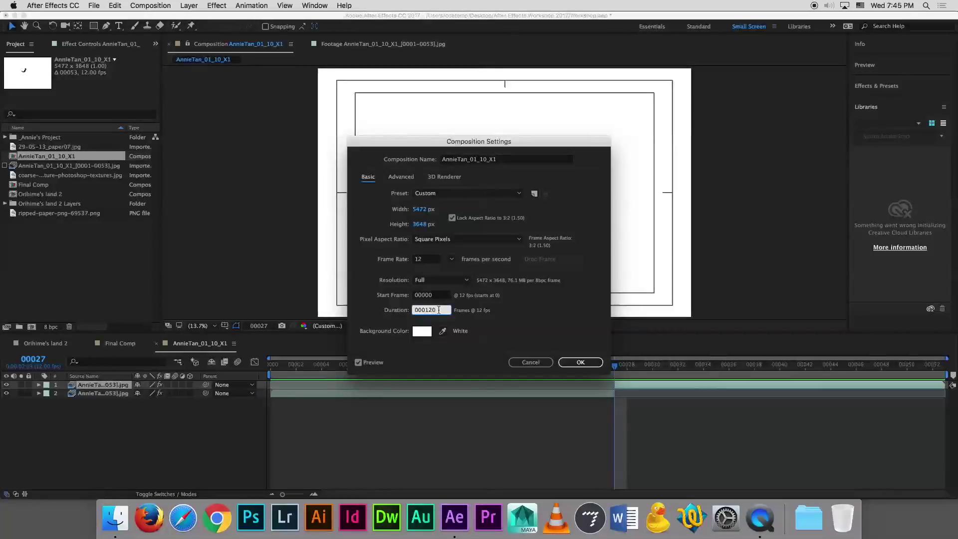
pyautogui.click(581, 362)
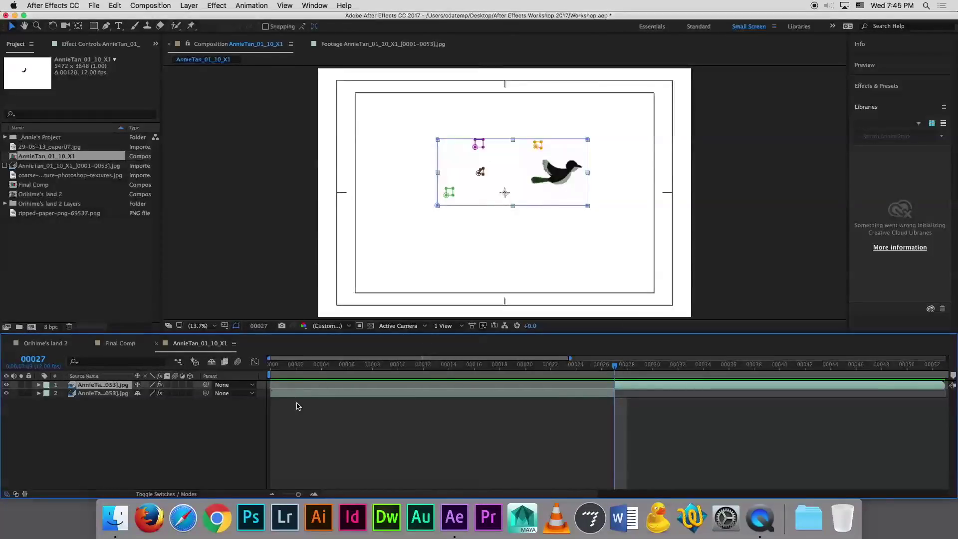
# Zoom the timeline out to all 120 frames, keep time in frames, and select the bird footage
pyautogui.moveTo(298, 494); pyautogui.dragTo(280, 495)
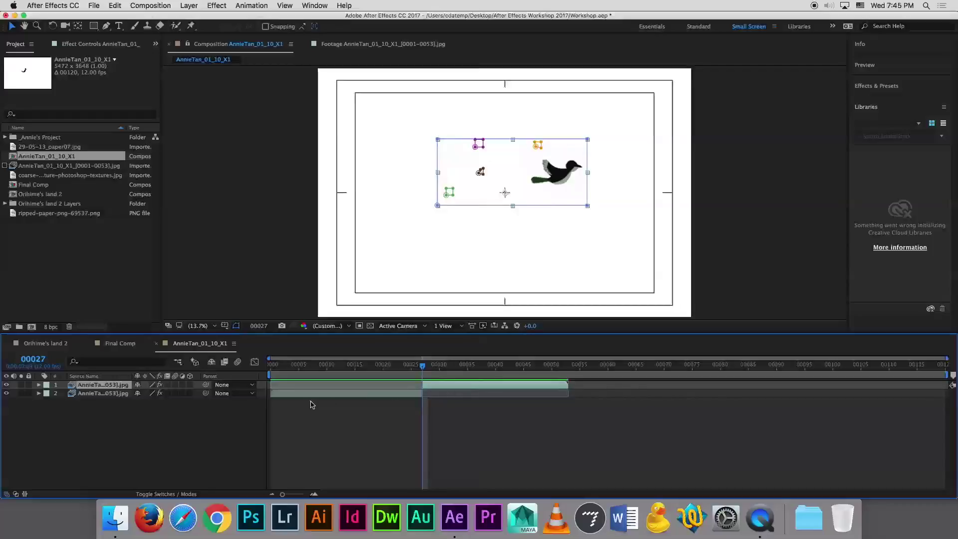
pyautogui.keyDown('super'); pyautogui.click(36, 362); pyautogui.keyUp('super')
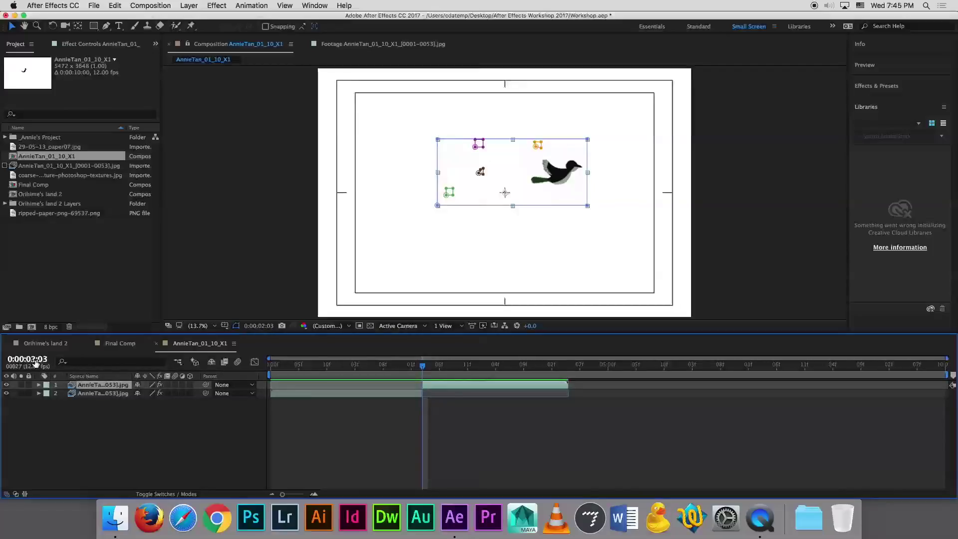
pyautogui.keyDown('super'); pyautogui.click(36, 363); pyautogui.keyUp('super')
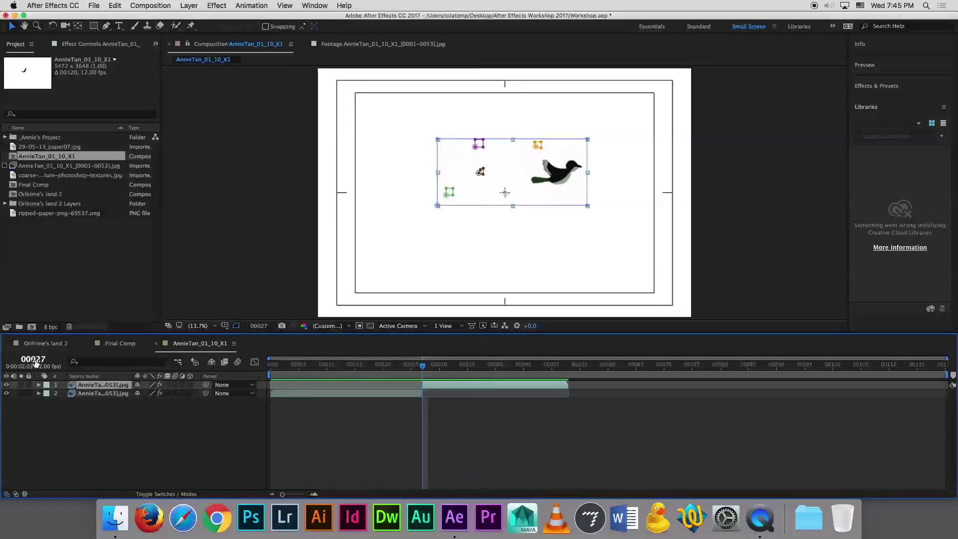
pyautogui.keyDown('super'); pyautogui.click(35, 362); pyautogui.keyUp('super')
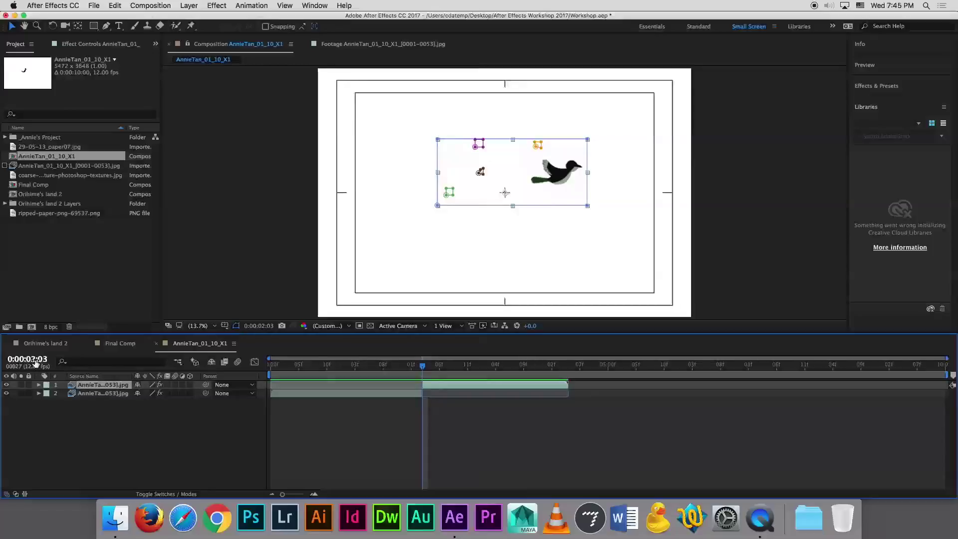
pyautogui.keyDown('super'); pyautogui.click(31, 364); pyautogui.keyUp('super')
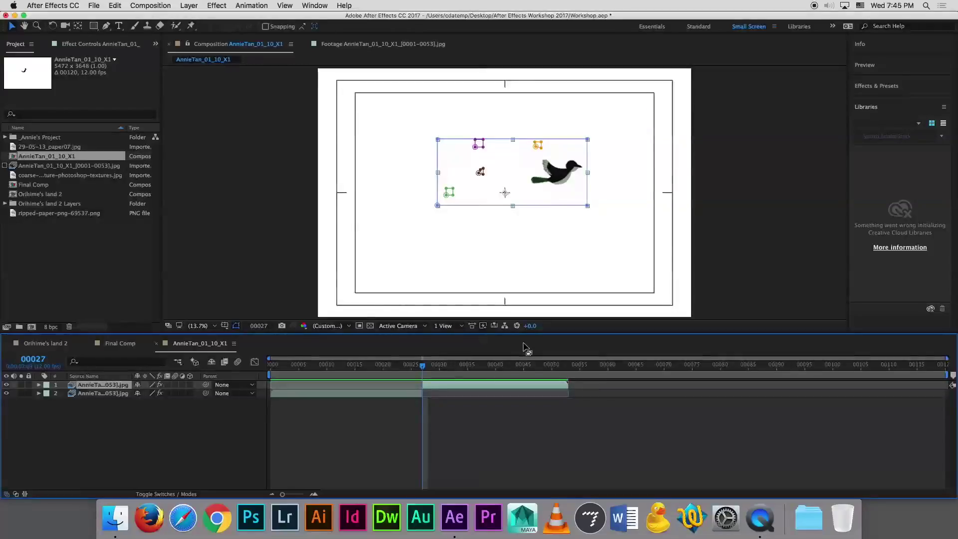
pyautogui.click(60, 167)
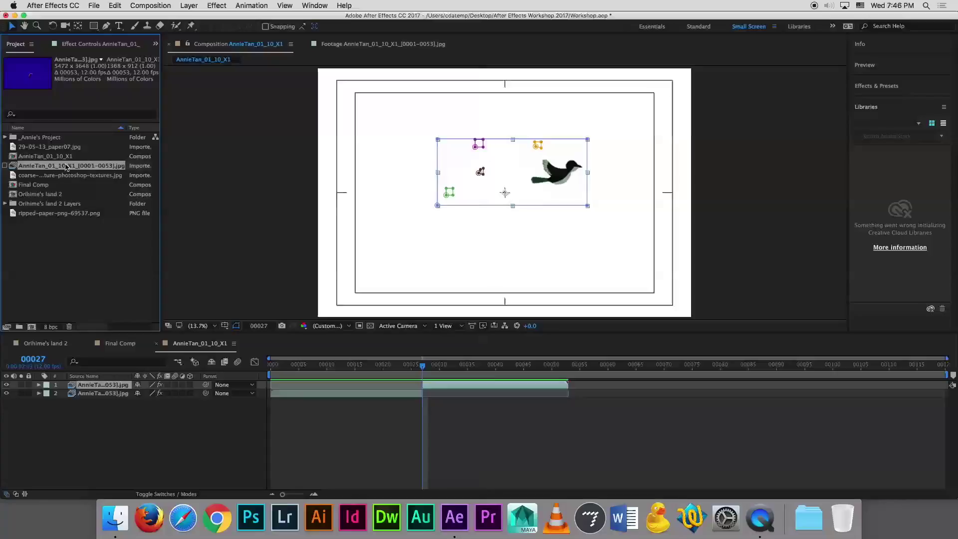
pyautogui.rightClick(66, 167)
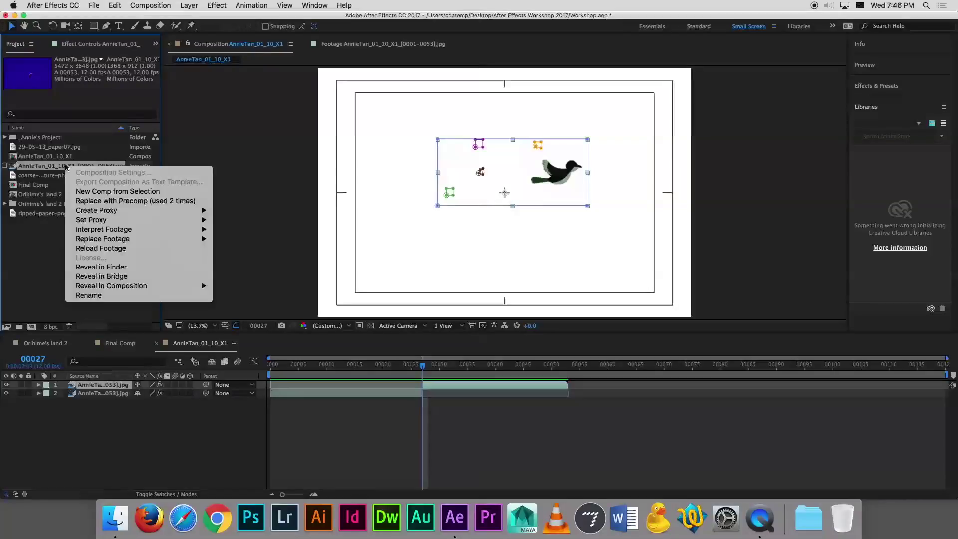
pyautogui.moveTo(185, 230)
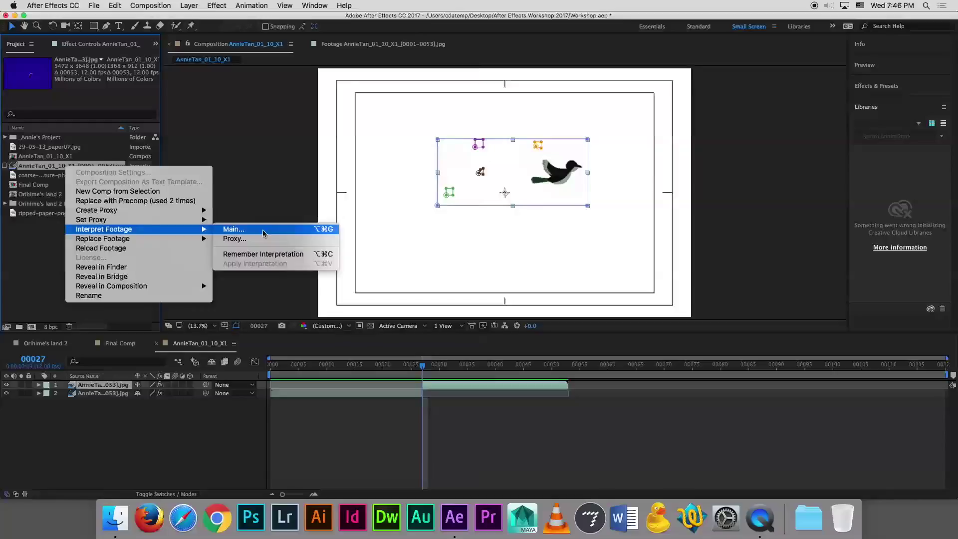
pyautogui.click(264, 231)
pyautogui.click(554, 441)
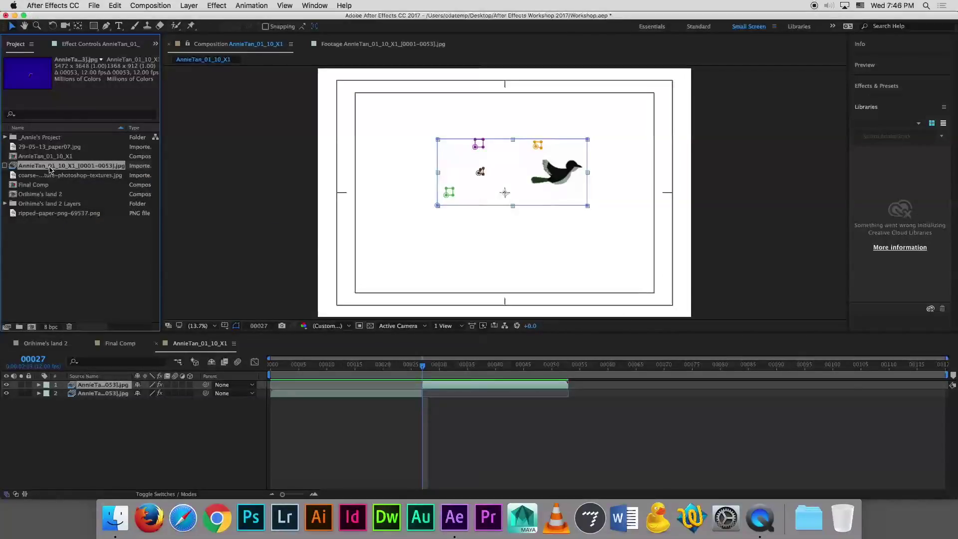
pyautogui.rightClick(51, 170)
pyautogui.moveTo(150, 233)
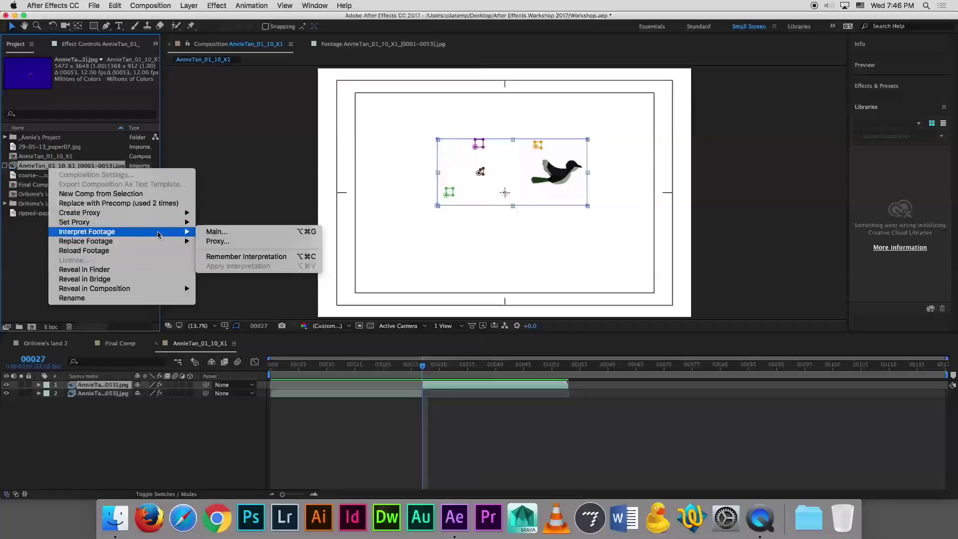
pyautogui.click(224, 242)
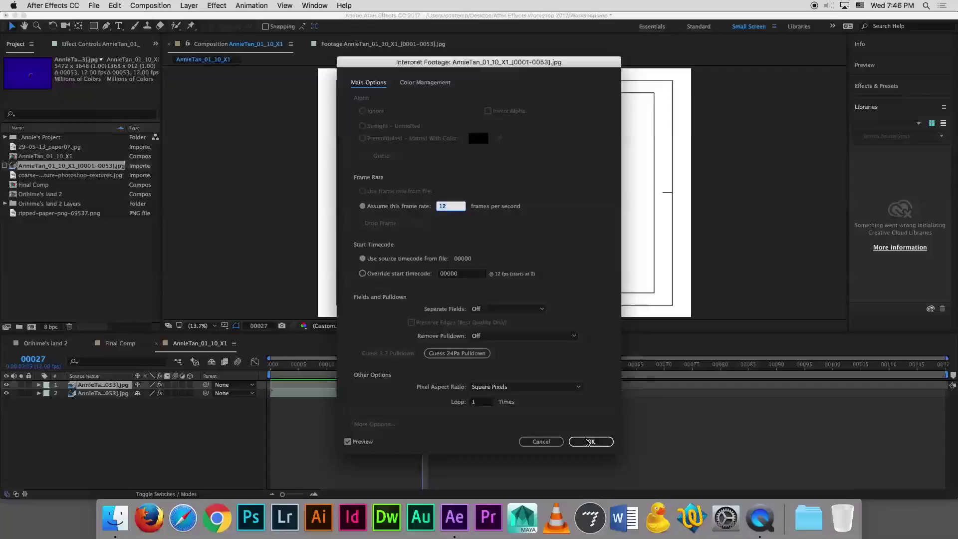
pyautogui.click(589, 441)
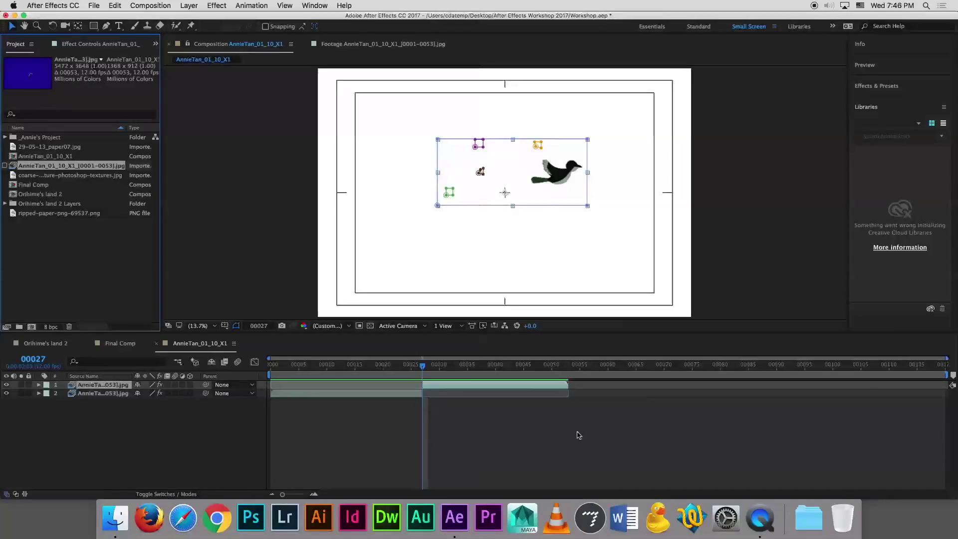
# Move to frame 00053 and enable Time Remapping on bird layer 1
pyautogui.click(449, 426)
pyautogui.click(455, 386)
pyautogui.moveTo(424, 368)
pyautogui.mouseDown()
pyautogui.moveTo(568, 366)
pyautogui.moveTo(422, 370)
pyautogui.mouseUp()
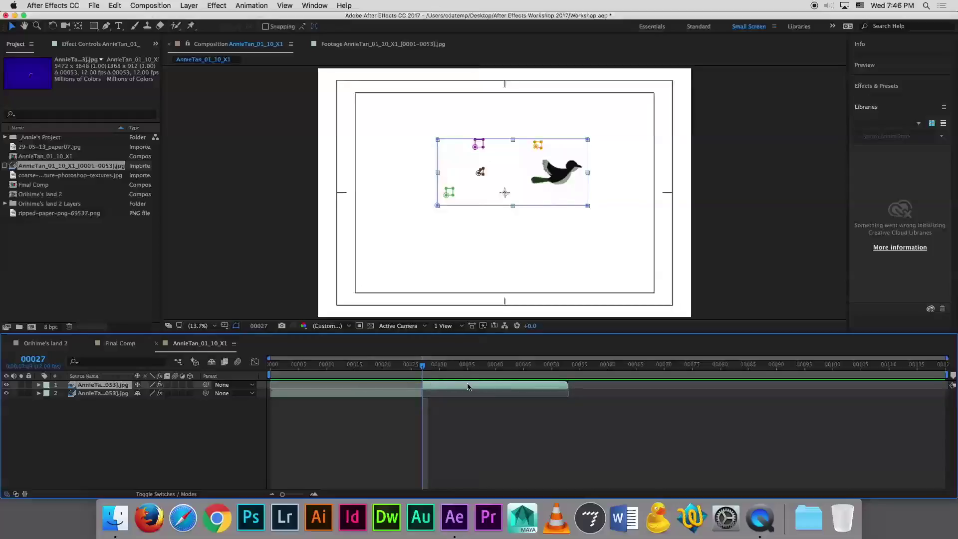
pyautogui.rightClick(489, 388)
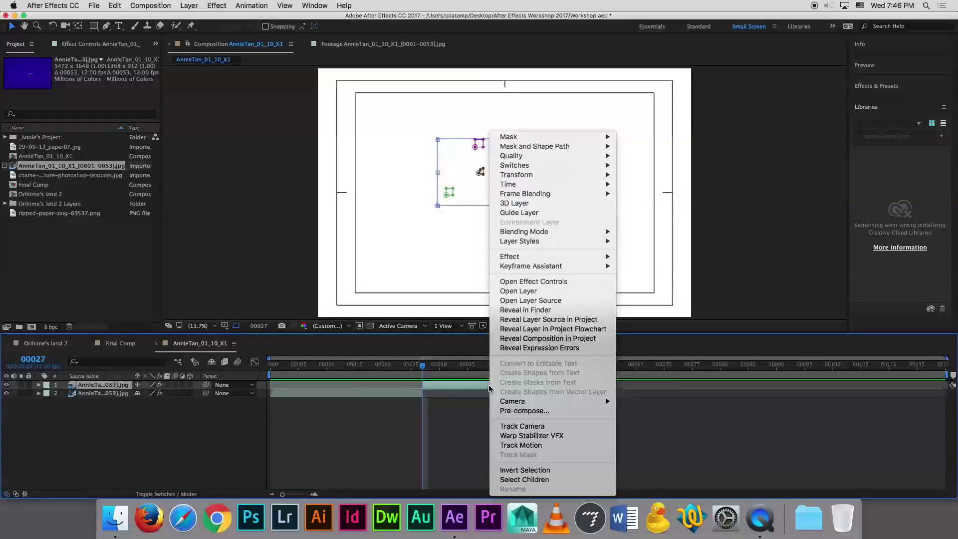
pyautogui.moveTo(572, 187)
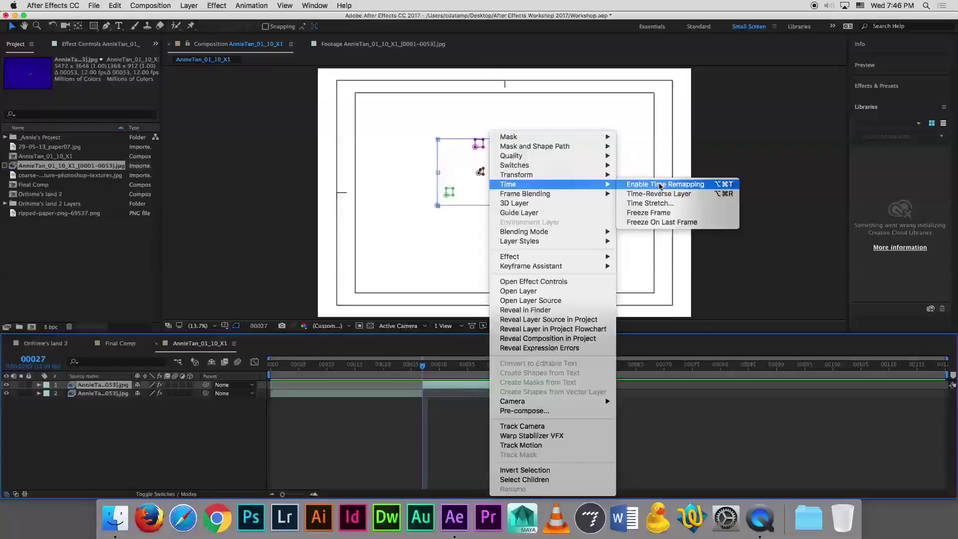
pyautogui.click(660, 184)
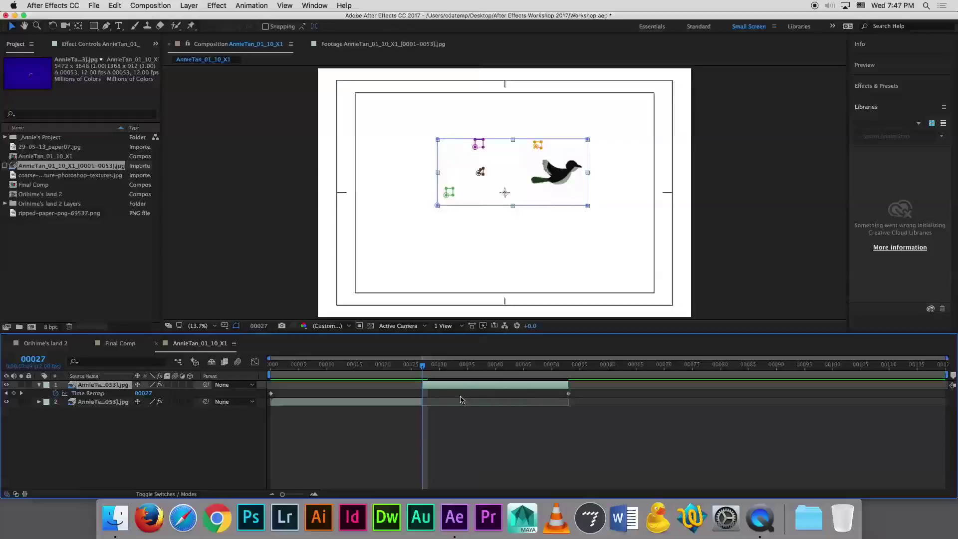
pyautogui.rightClick(490, 386)
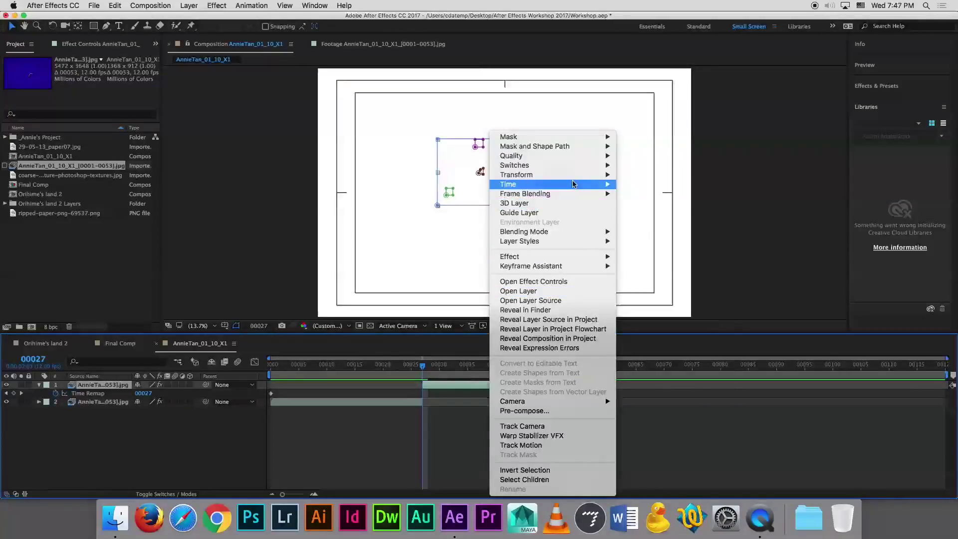
pyautogui.moveTo(580, 186)
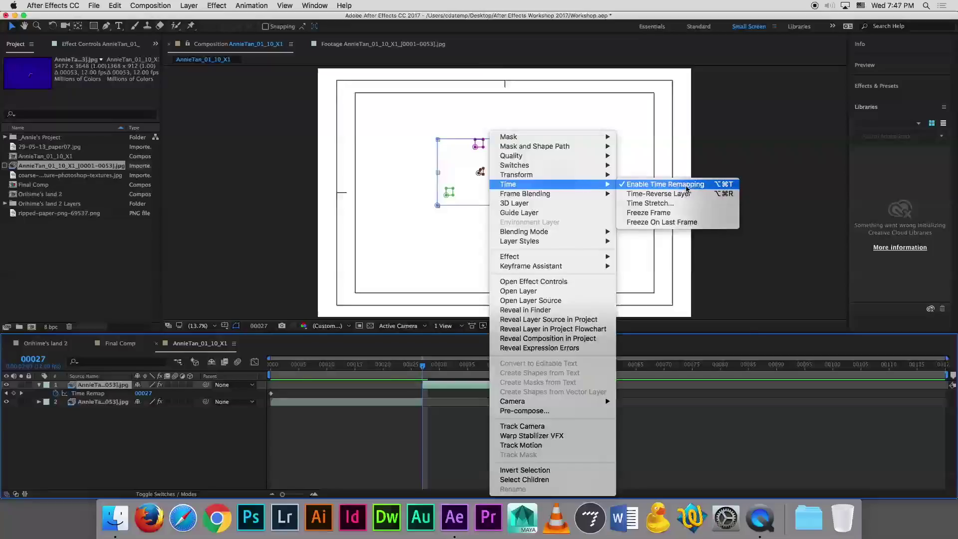
pyautogui.click(441, 422)
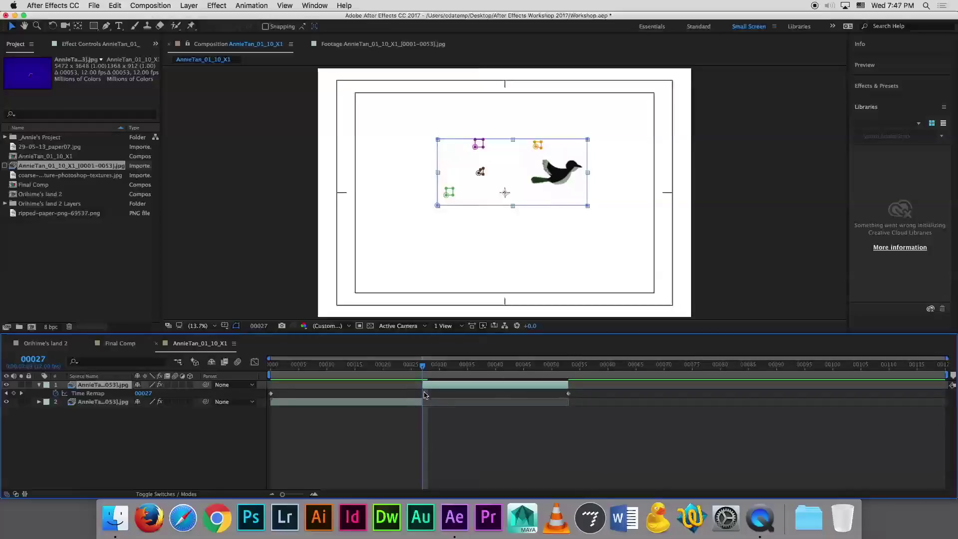
# Keyframe Time Remap at frame 00027 and delete the keyframe at the layer's start
pyautogui.click(14, 393)
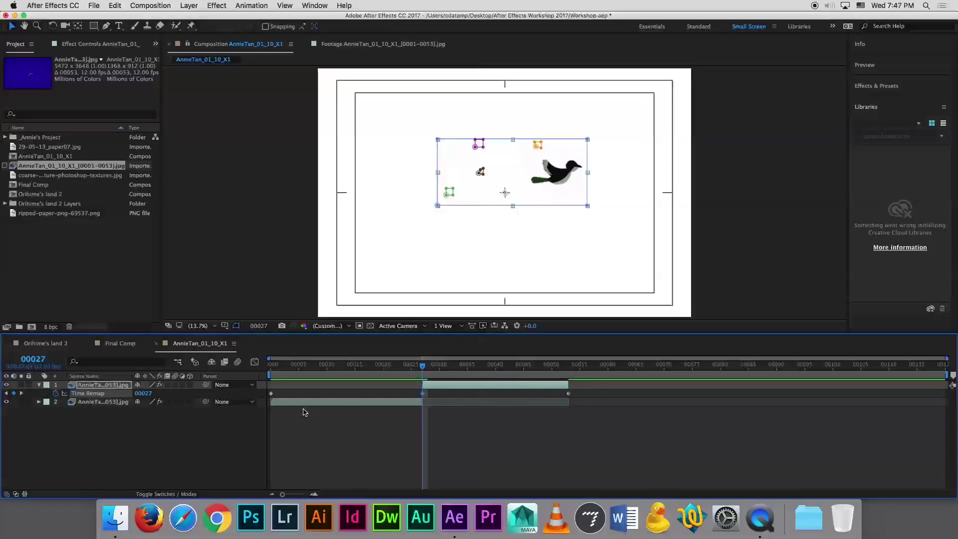
pyautogui.click(271, 394)
pyautogui.press('Delete')
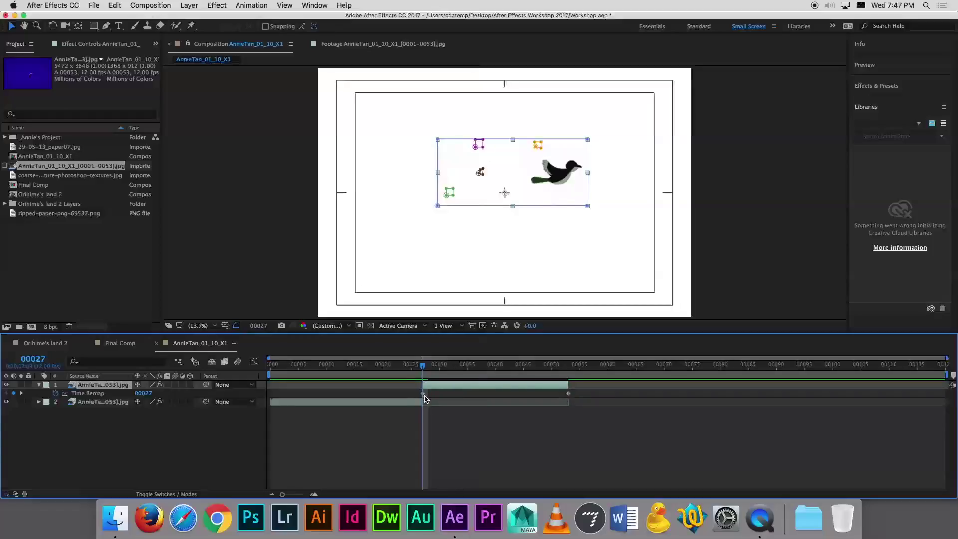
pyautogui.click(425, 419)
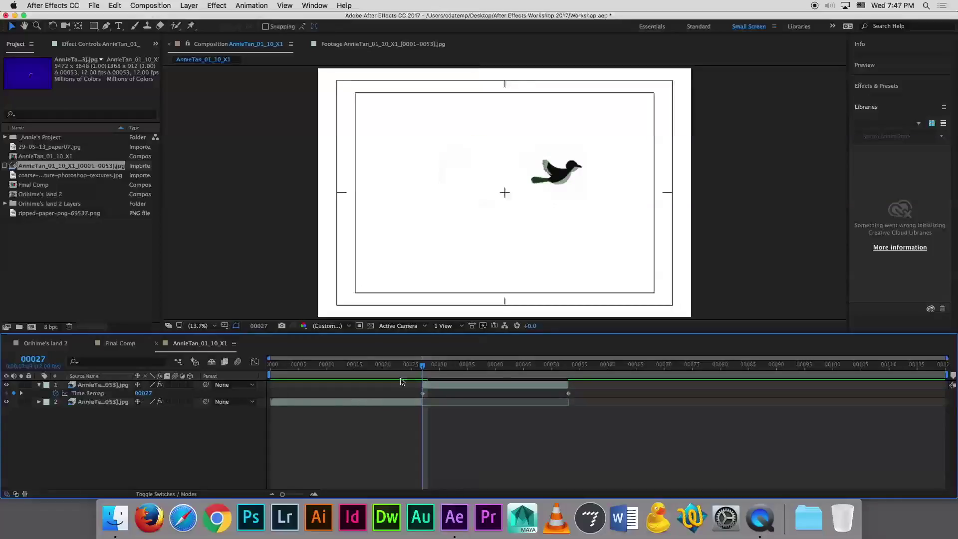
pyautogui.press('k')
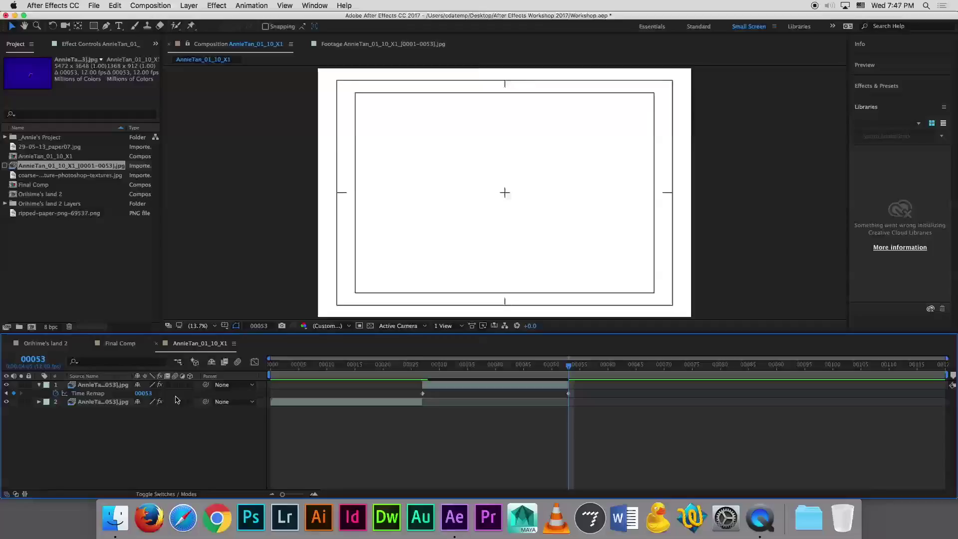
pyautogui.click(423, 366)
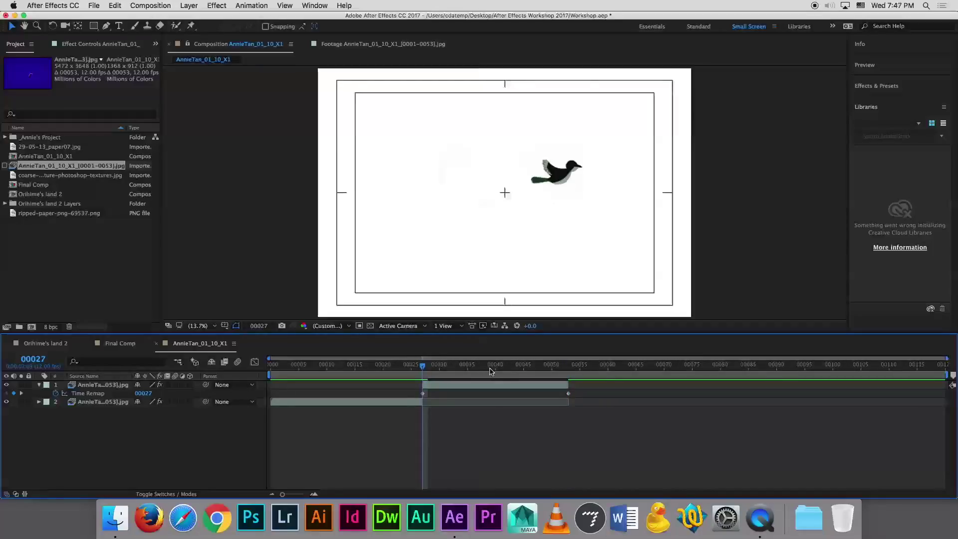
# Add a Time Remap keyframe at frame 00052 and trim the bird layer to end there
pyautogui.click(569, 156)
pyautogui.click(564, 367)
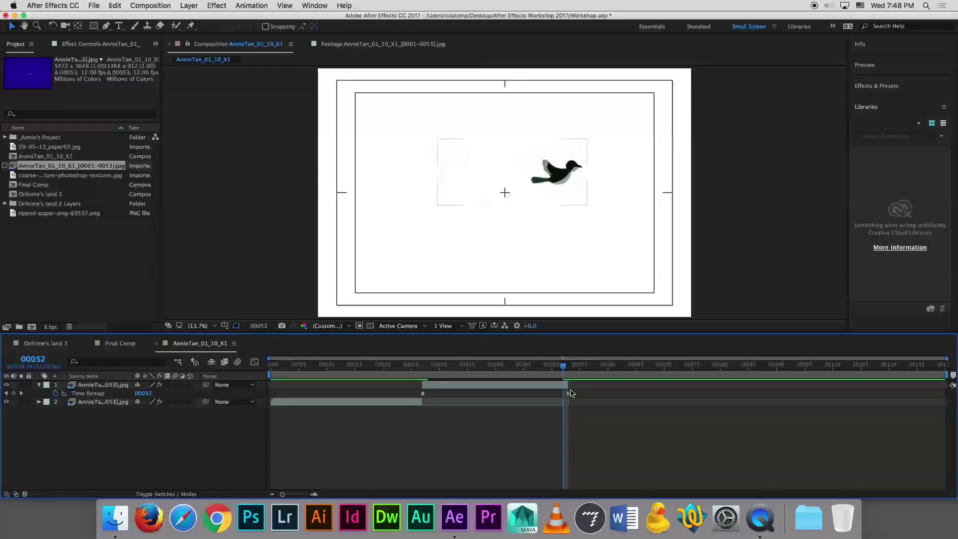
pyautogui.click(568, 370)
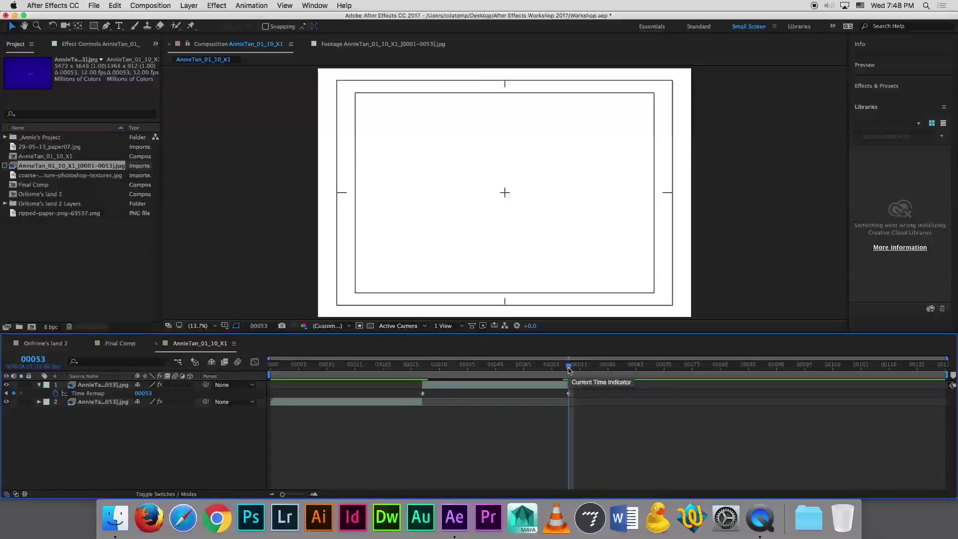
pyautogui.click(564, 370)
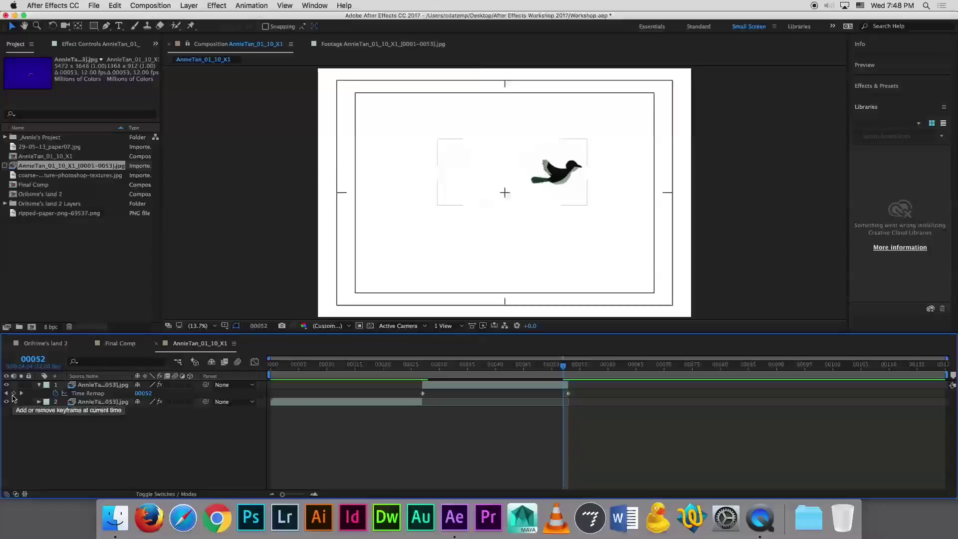
pyautogui.click(14, 394)
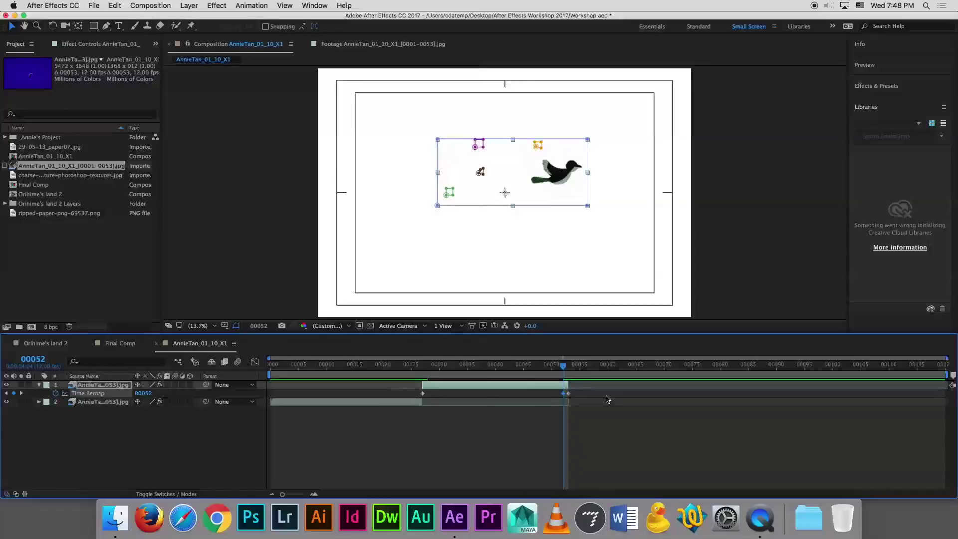
pyautogui.click(568, 394)
pyautogui.click(569, 398)
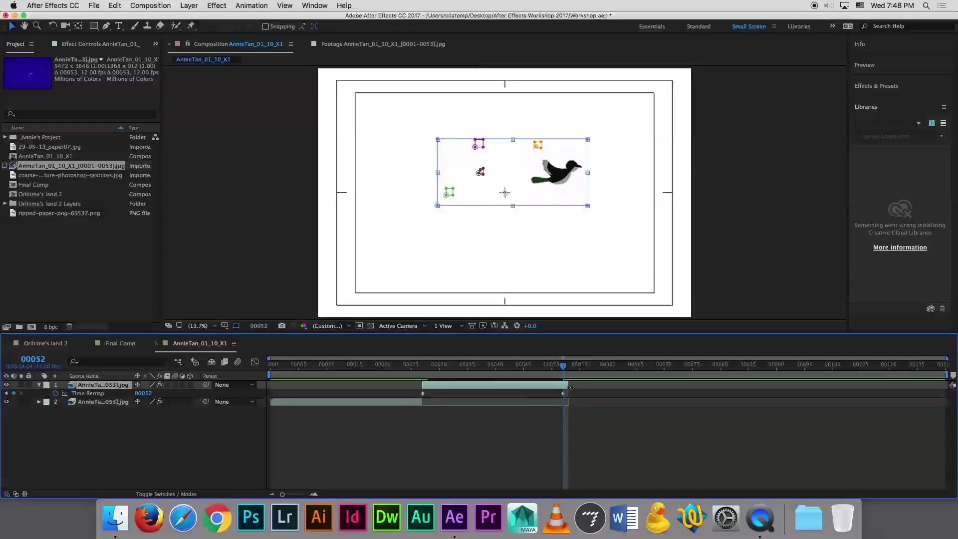
pyautogui.moveTo(567, 388); pyautogui.dragTo(563, 388)
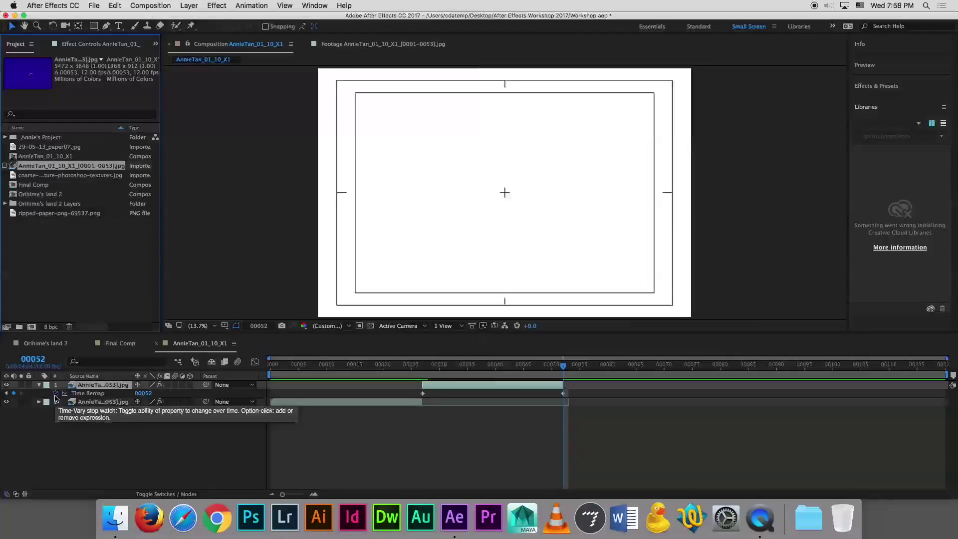
# Enable an expression on the bird layer's Time Remap property
pyautogui.keyDown('alt'); pyautogui.click(56, 394); pyautogui.keyUp('alt')
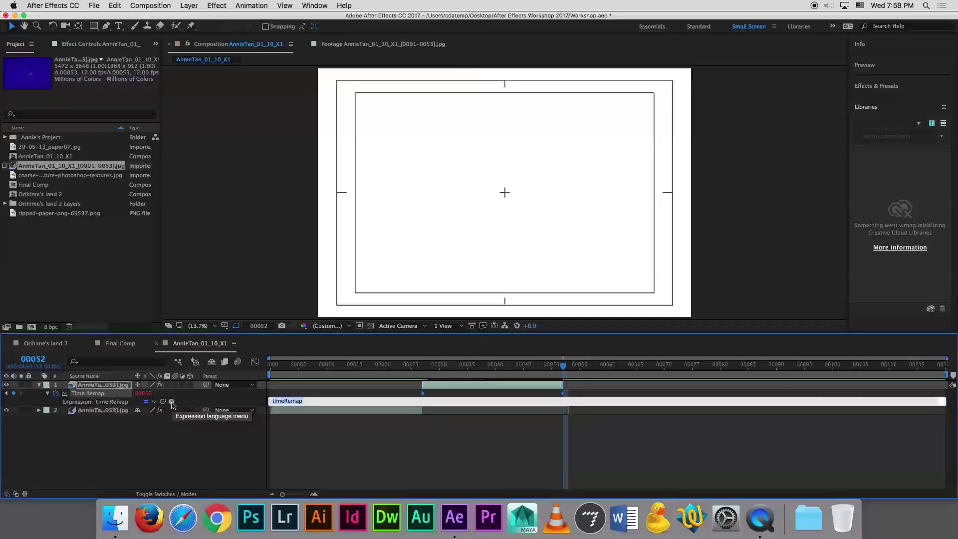
# Apply a loopOutDuration cycle expression to Time Remap and extend the bird layer to the comp's end
pyautogui.click(172, 402)
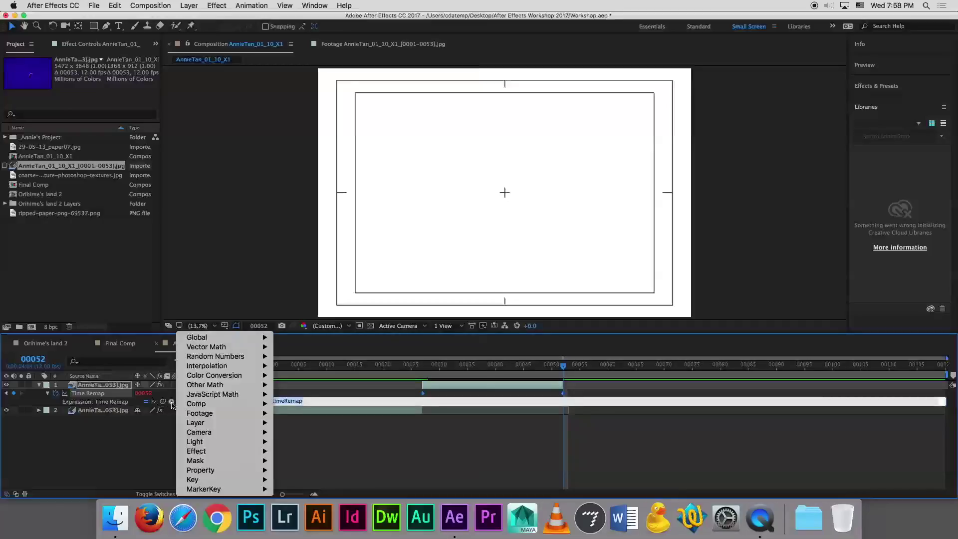
pyautogui.moveTo(243, 473)
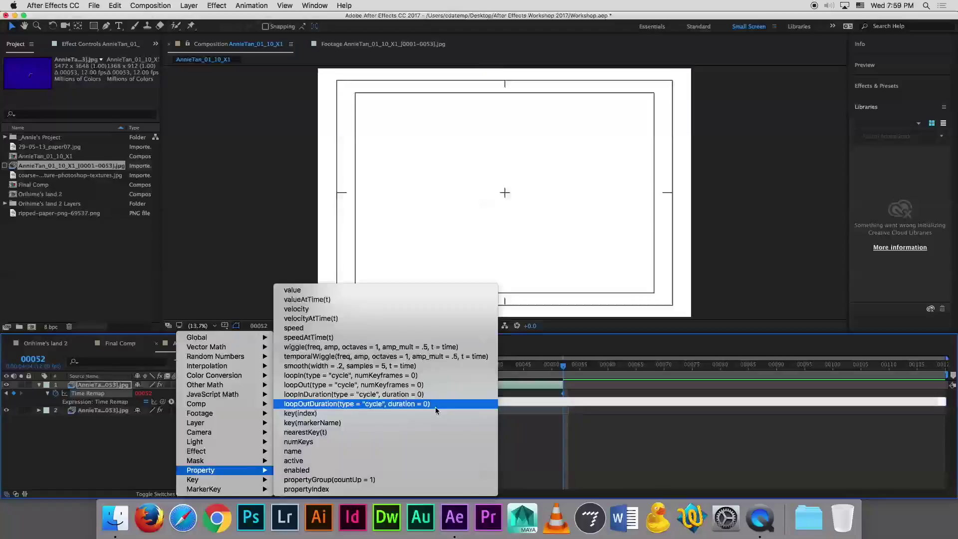
pyautogui.click(435, 404)
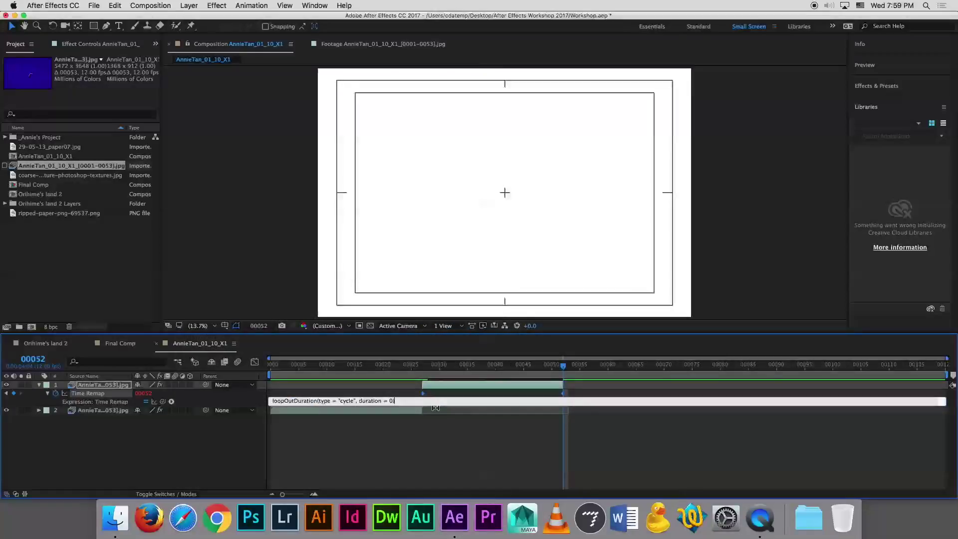
pyautogui.click(439, 454)
pyautogui.click(469, 388)
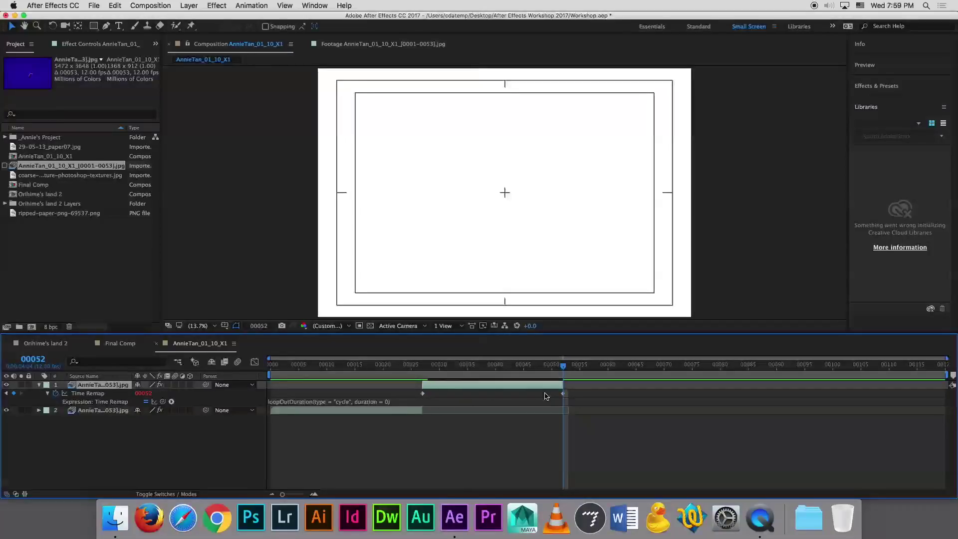
pyautogui.moveTo(563, 385); pyautogui.dragTo(944, 390)
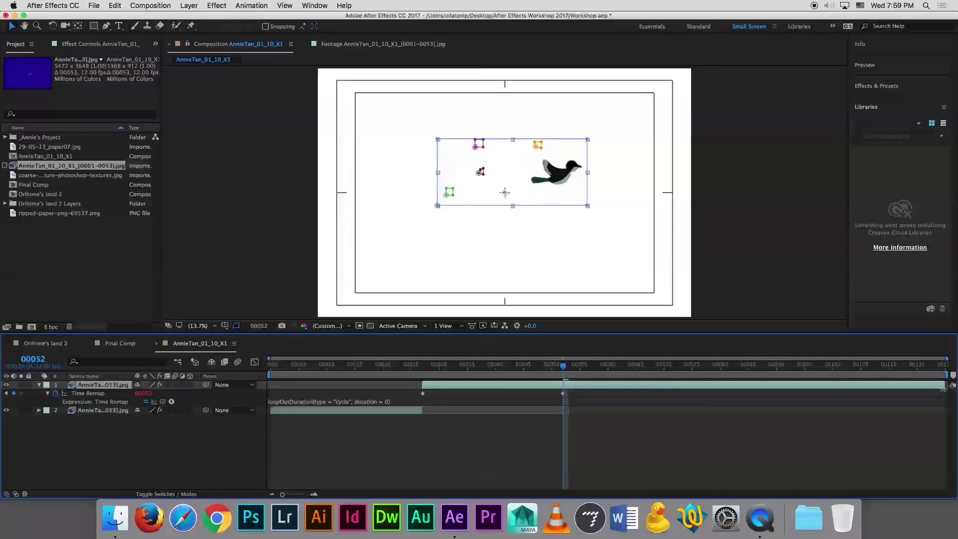
pyautogui.click(423, 367)
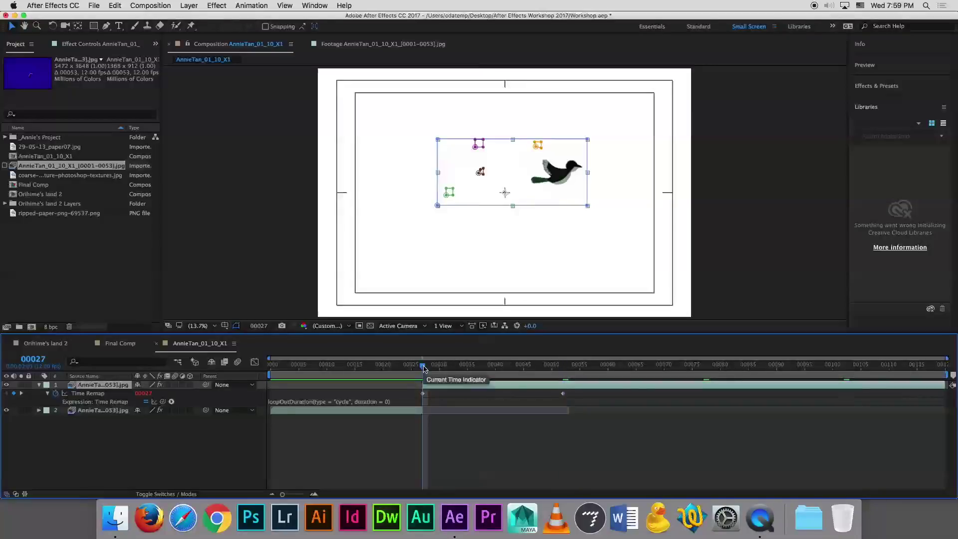
pyautogui.press('space')
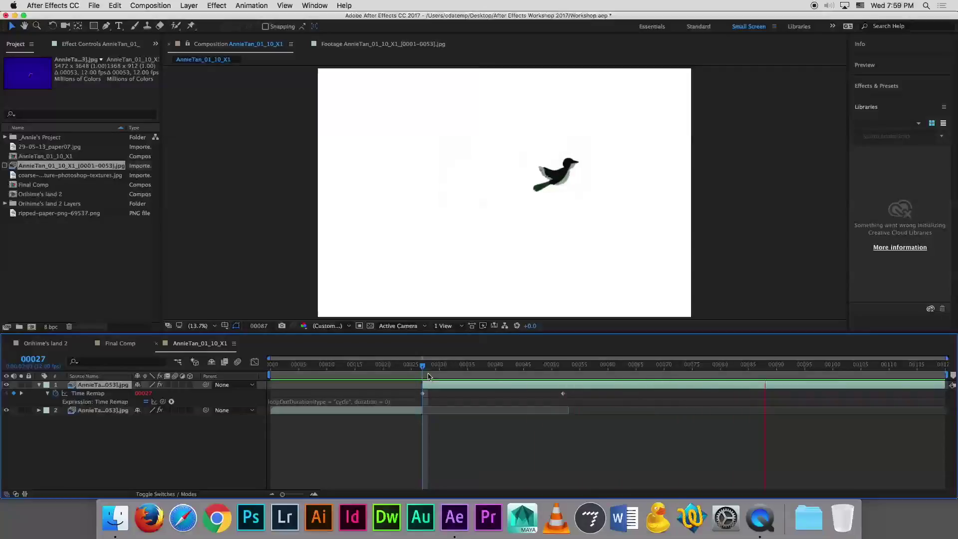
pyautogui.press('space')
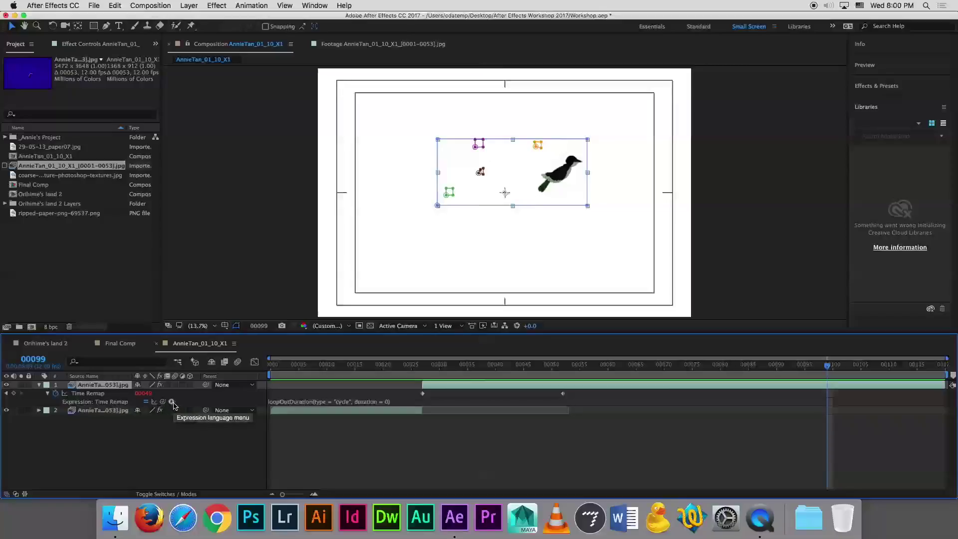
# Reinsert the loopOutDuration cycle expression on the bird's Time Remap
pyautogui.click(172, 403)
pyautogui.moveTo(223, 472)
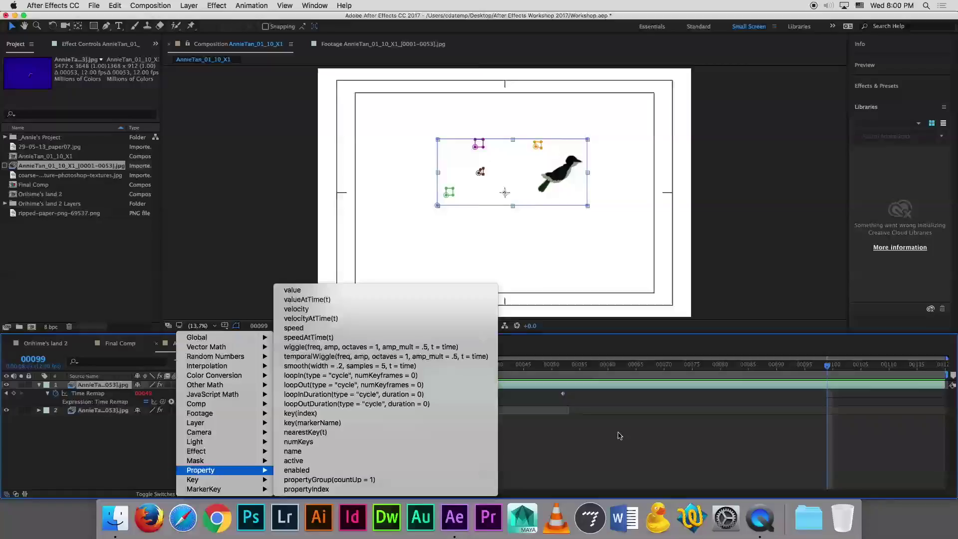
pyautogui.click(379, 404)
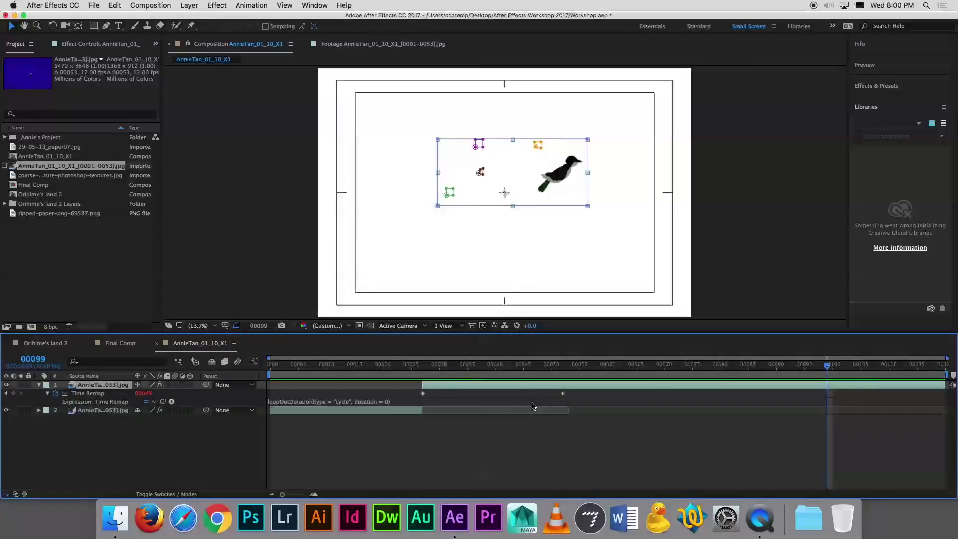
pyautogui.click(423, 368)
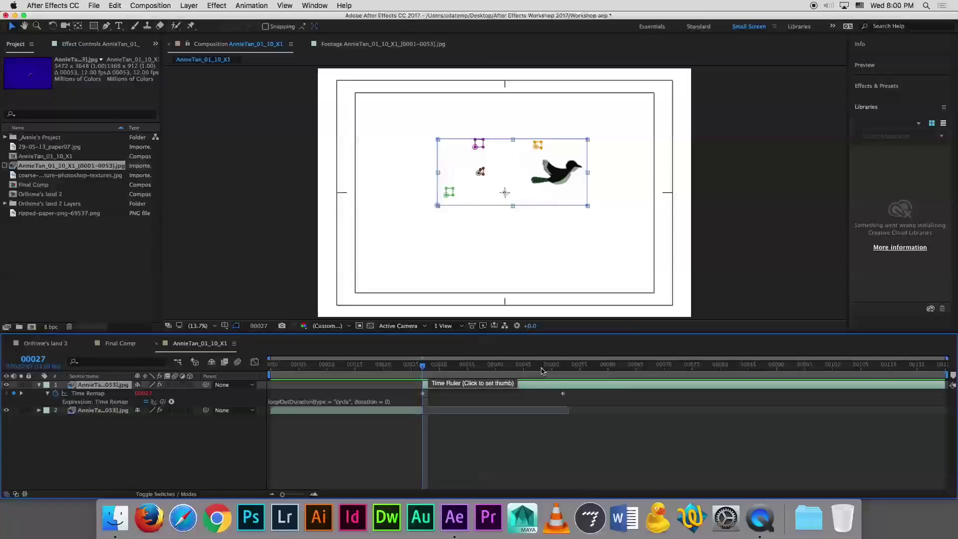
# Add a Time Remap keyframe at frame 00052 and scrub back to frame 00028 to check the loop
pyautogui.click(562, 369)
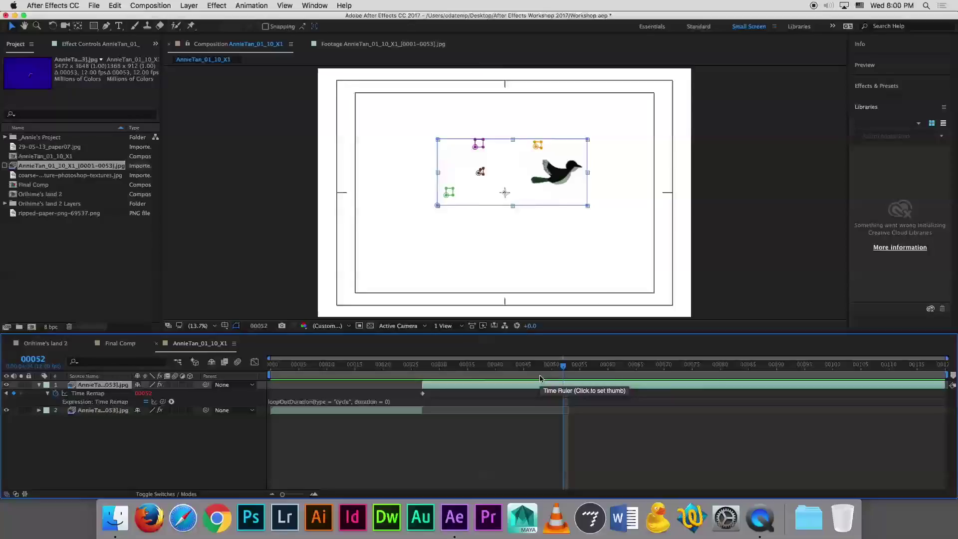
pyautogui.hotkey('alt', 'shift', 't')
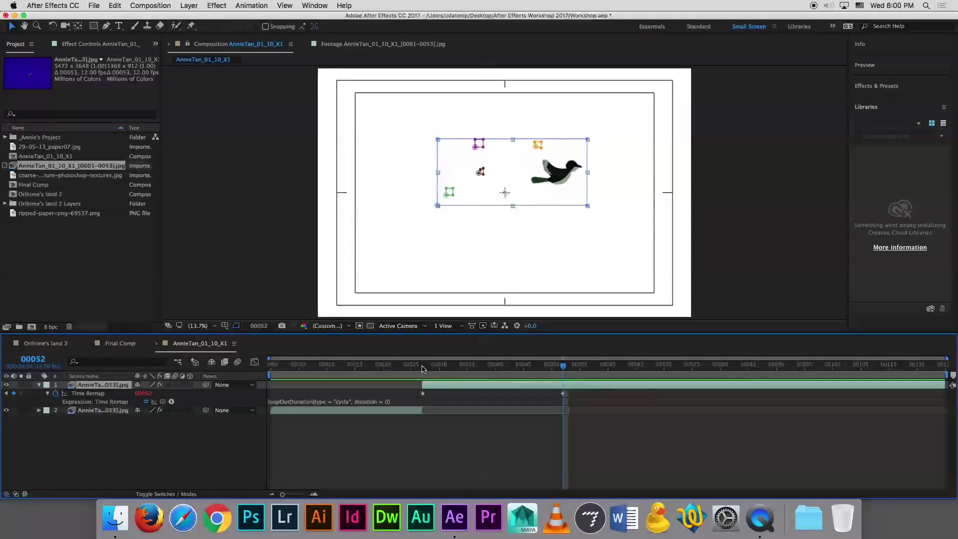
pyautogui.click(540, 368)
pyautogui.moveTo(539, 371)
pyautogui.mouseDown()
pyautogui.moveTo(427, 378)
pyautogui.moveTo(429, 386)
pyautogui.mouseUp()
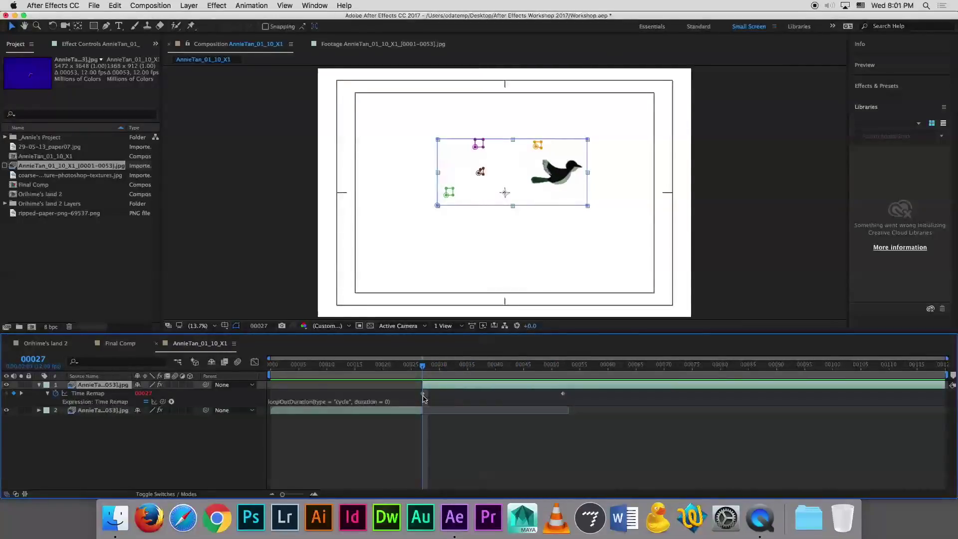
# Stop playback at frame 00027 and switch to the Final Comp composition
pyautogui.click(423, 395)
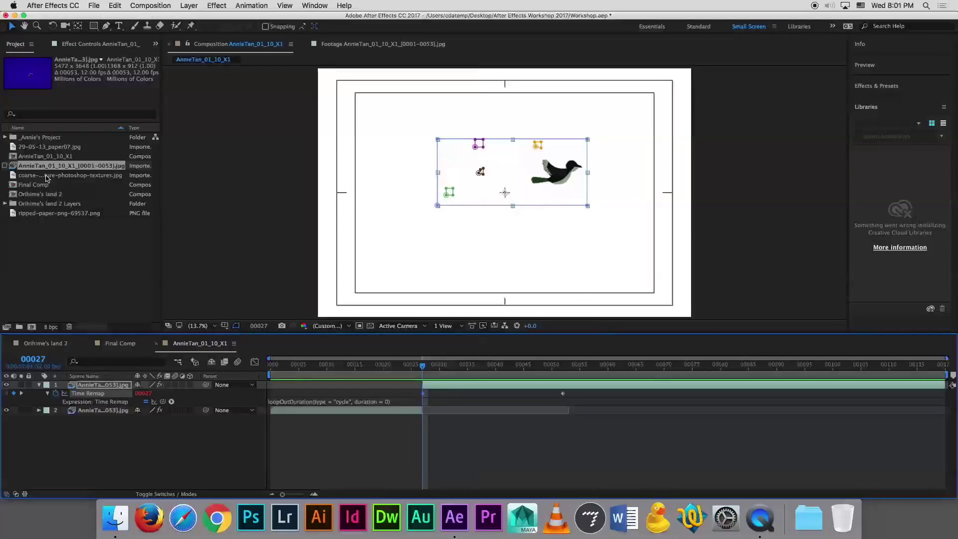
pyautogui.click(6, 169)
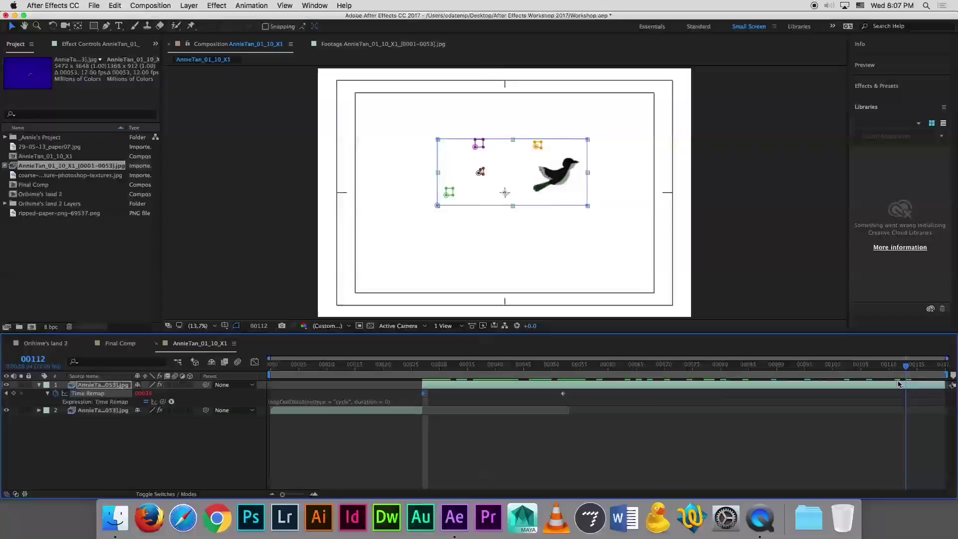
pyautogui.press('space')
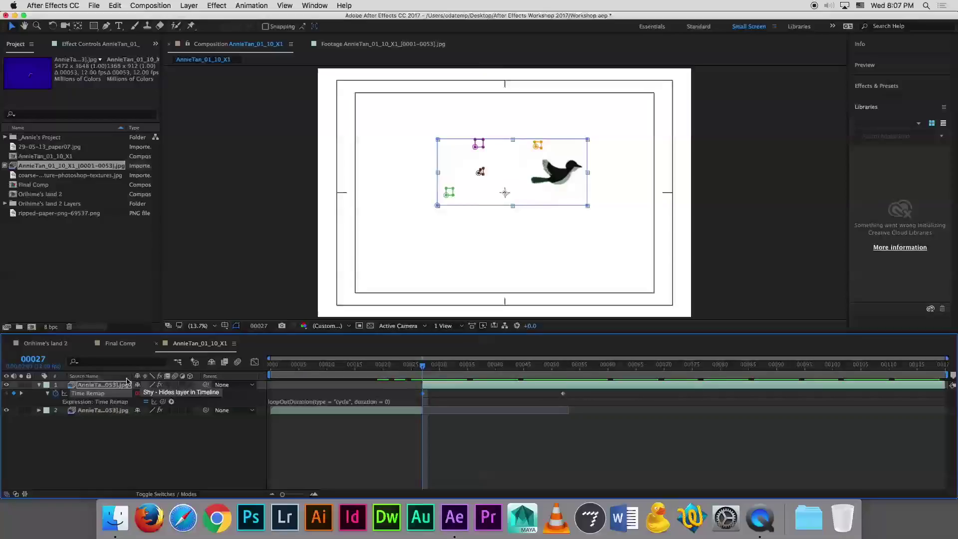
pyautogui.click(116, 345)
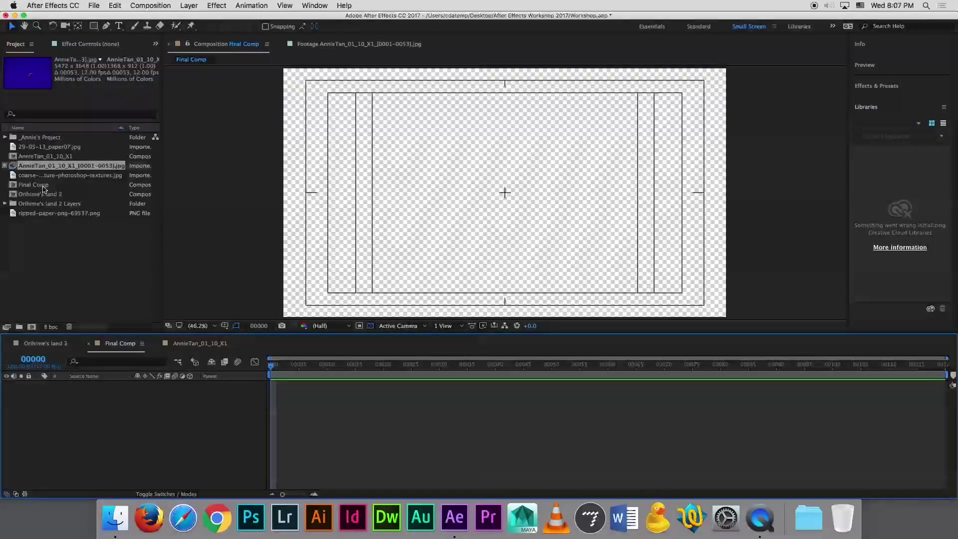
pyautogui.click(23, 158)
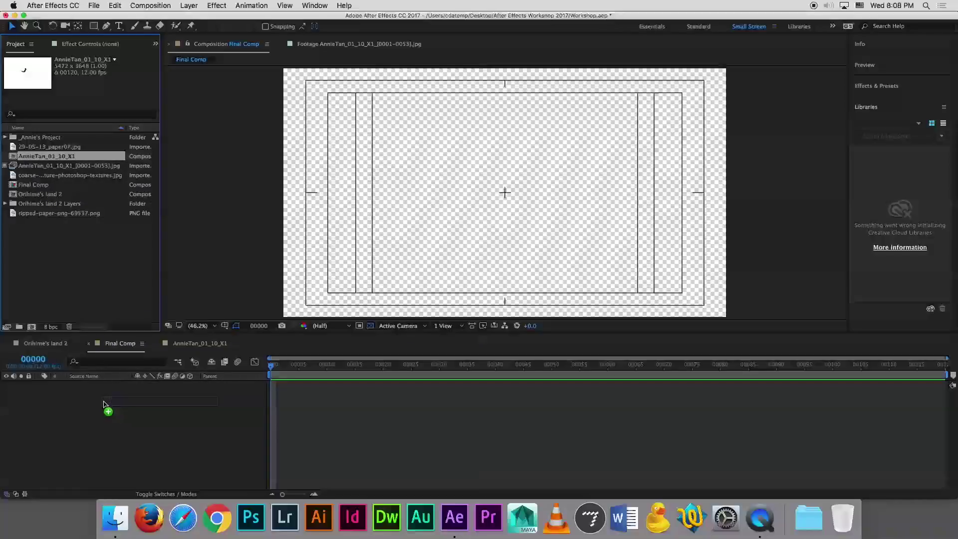
pyautogui.moveTo(13, 159); pyautogui.dragTo(104, 402)
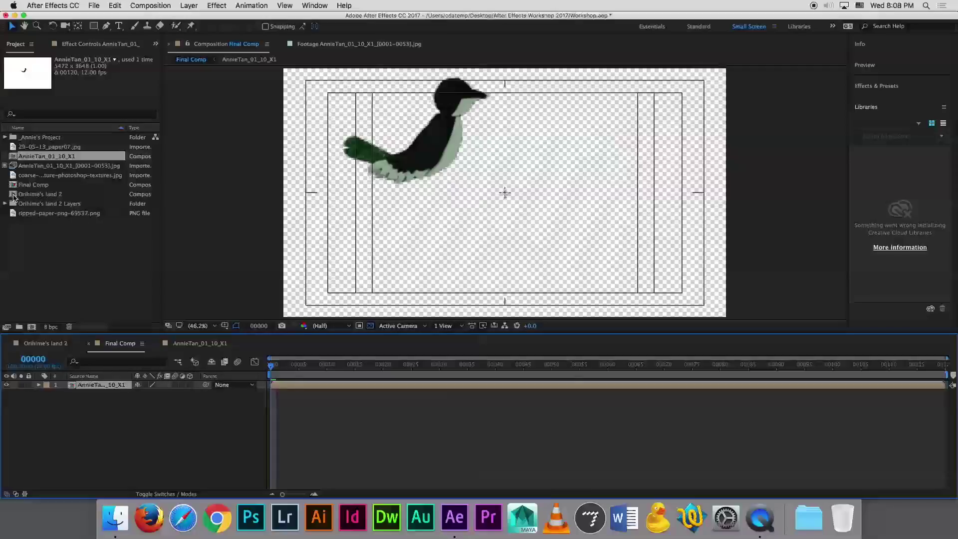
pyautogui.click(14, 195)
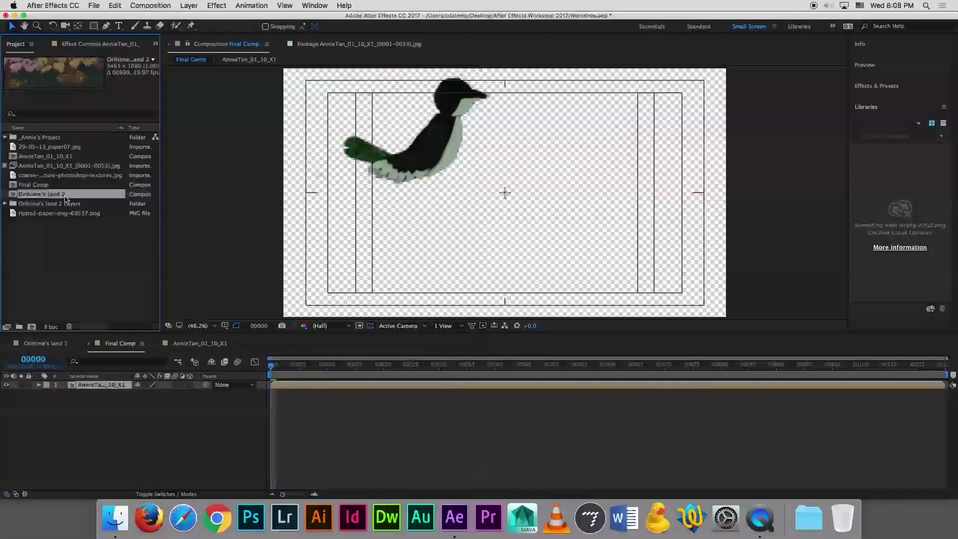
# Place Orihime's land 2 beneath the bird layer in Final Comp as the forest background
pyautogui.moveTo(65, 198); pyautogui.dragTo(106, 354)
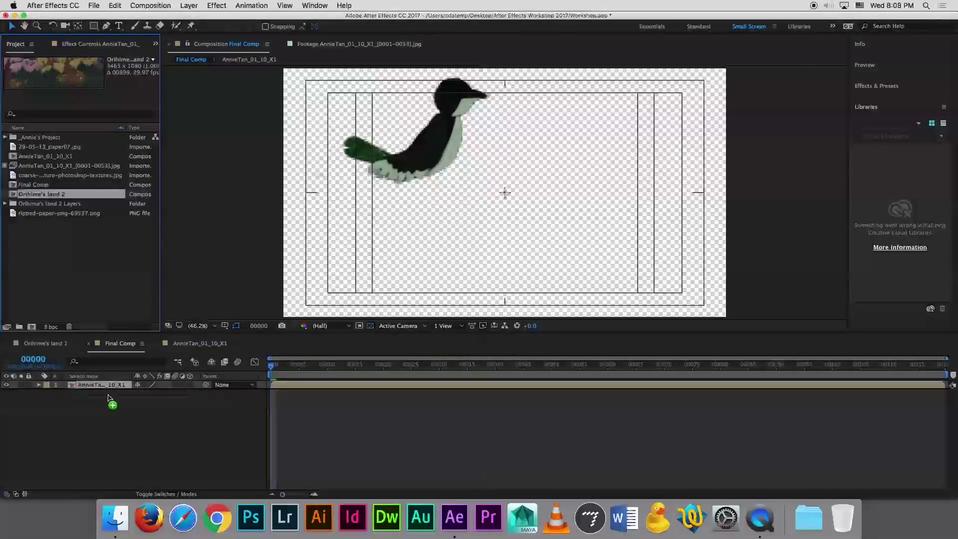
pyautogui.moveTo(106, 355); pyautogui.dragTo(110, 398)
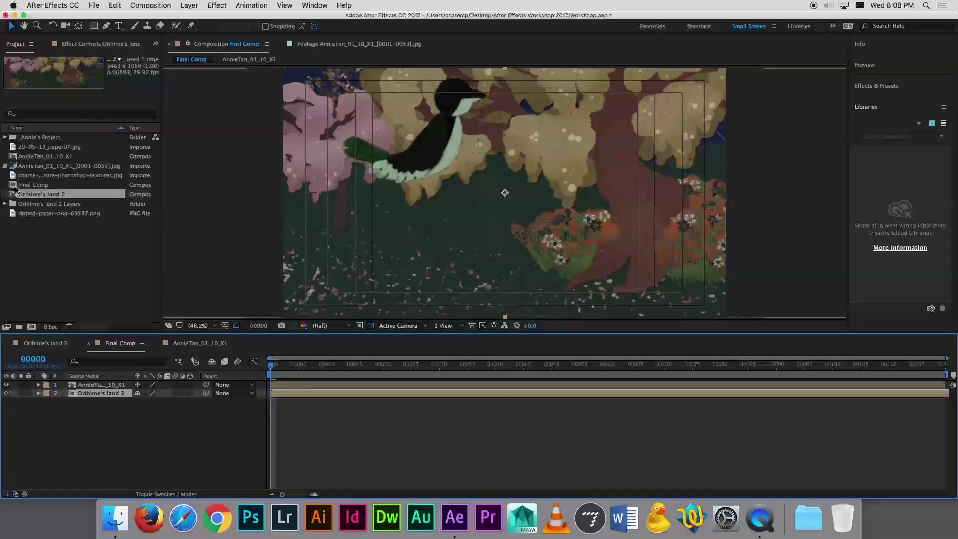
pyautogui.click(34, 184)
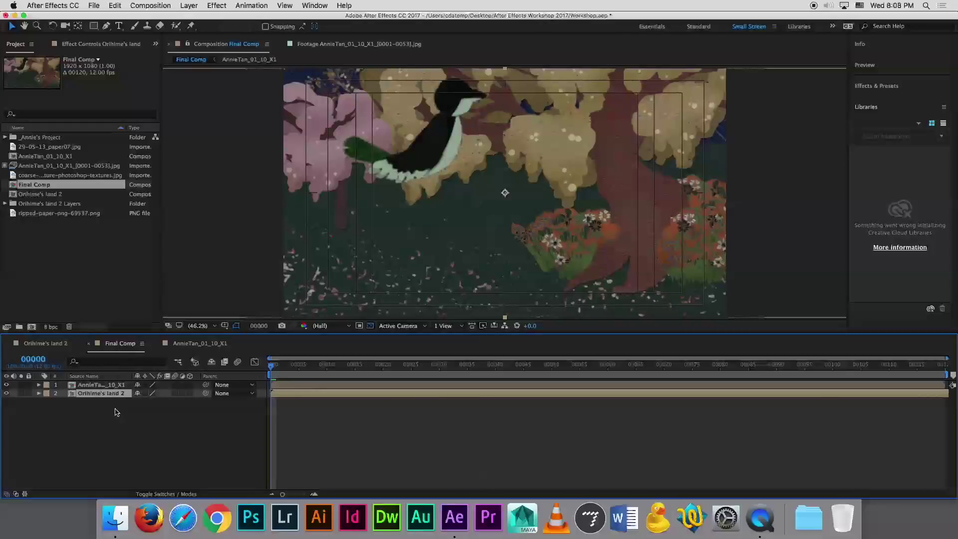
pyautogui.click(117, 412)
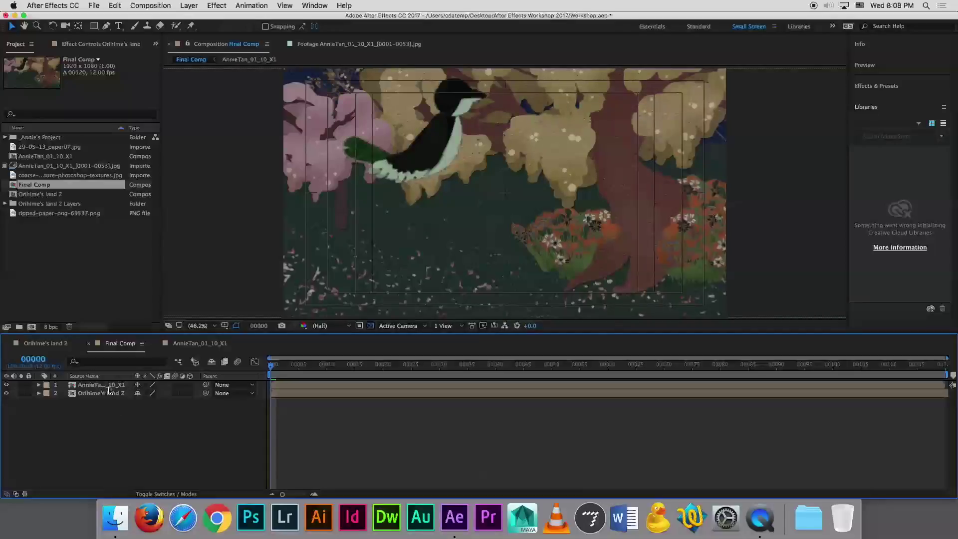
pyautogui.click(109, 387)
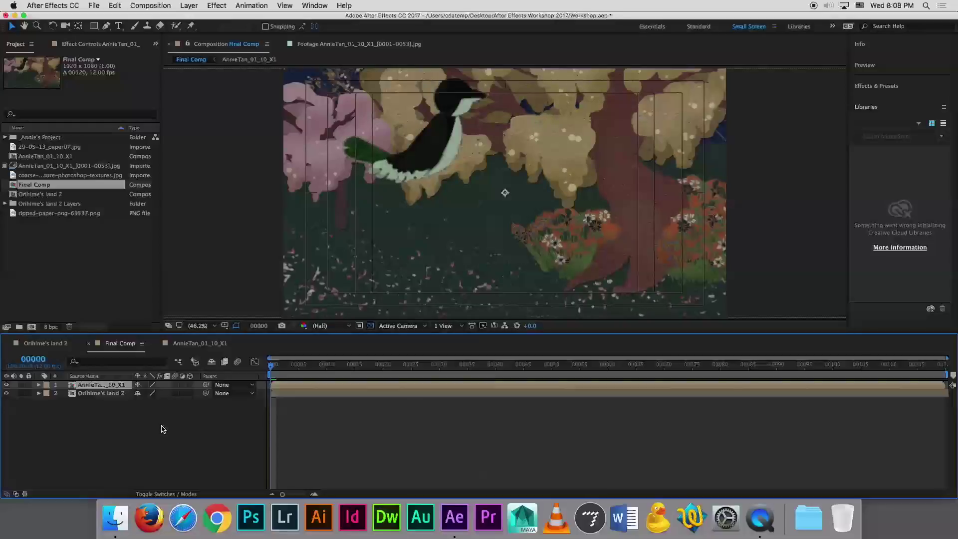
# Scale the bird layer down to 32%
pyautogui.click(100, 389)
pyautogui.press('s')
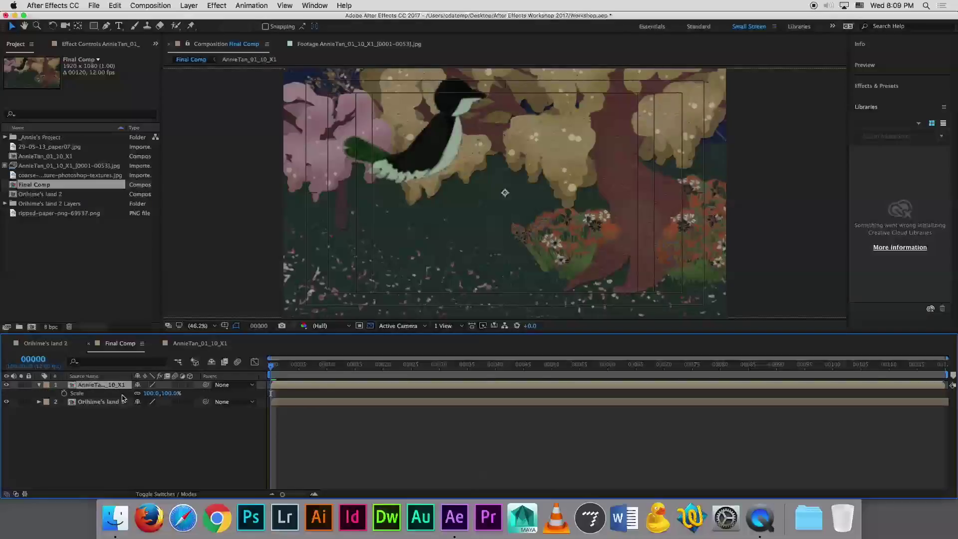
pyautogui.moveTo(151, 397); pyautogui.dragTo(120, 397)
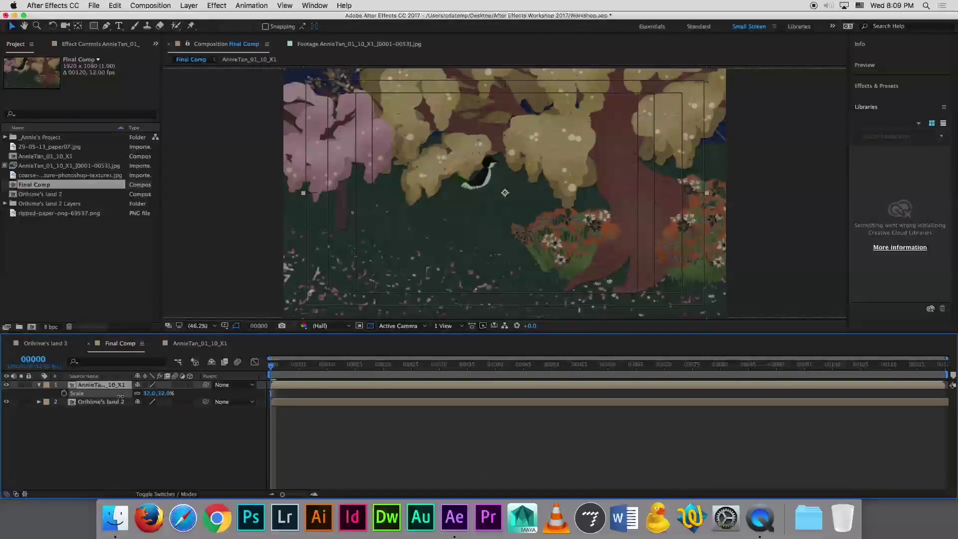
# Position the bird onto the pale branch in the upper-left of the forest
pyautogui.moveTo(477, 250)
pyautogui.mouseDown()
pyautogui.moveTo(464, 222)
pyautogui.moveTo(444, 231)
pyautogui.mouseUp()
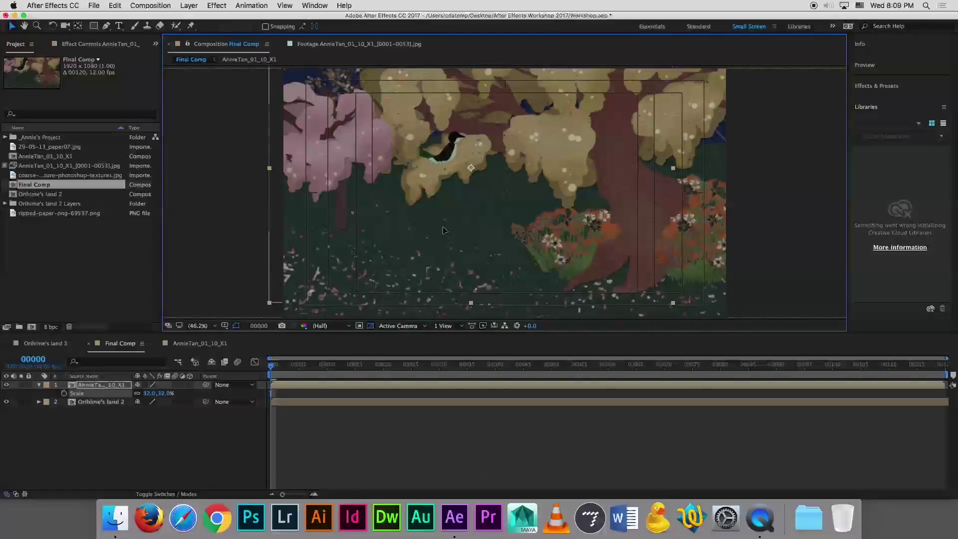
pyautogui.moveTo(444, 230); pyautogui.dragTo(448, 227)
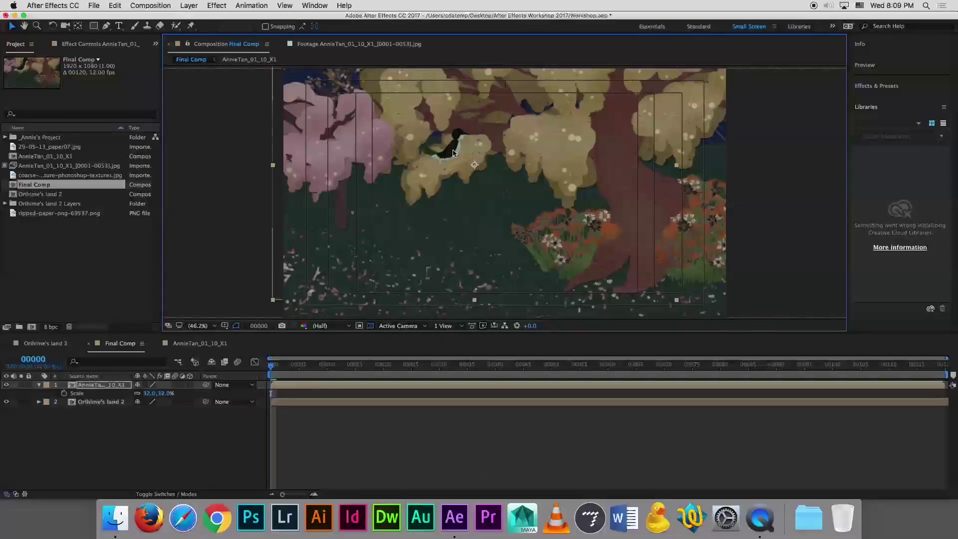
pyautogui.click(13, 27)
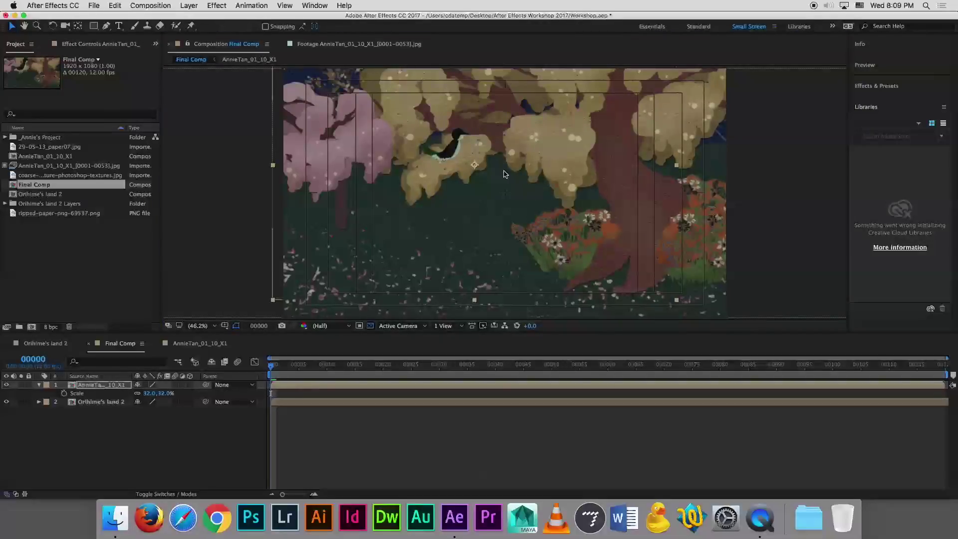
pyautogui.moveTo(522, 200)
pyautogui.mouseDown()
pyautogui.moveTo(562, 234)
pyautogui.moveTo(503, 168)
pyautogui.moveTo(497, 175)
pyautogui.mouseUp()
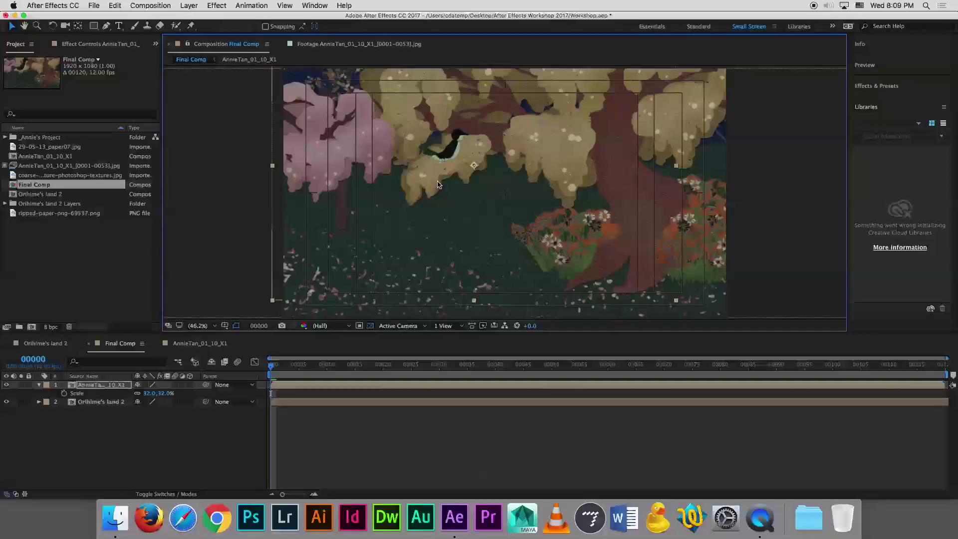
pyautogui.moveTo(450, 155); pyautogui.dragTo(450, 154)
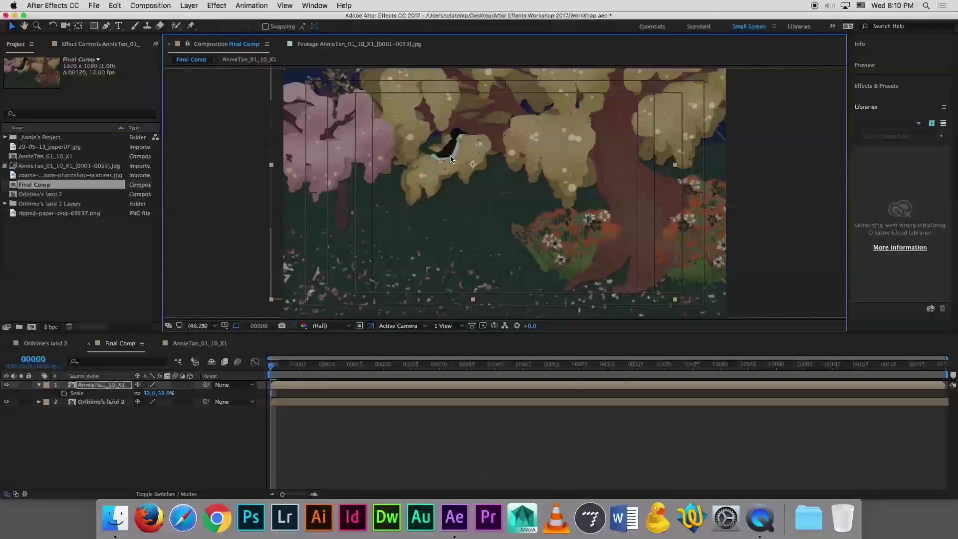
# Apply a Curves effect from Color Correction to the bird layer in Final Comp
pyautogui.click(76, 392)
pyautogui.click(214, 7)
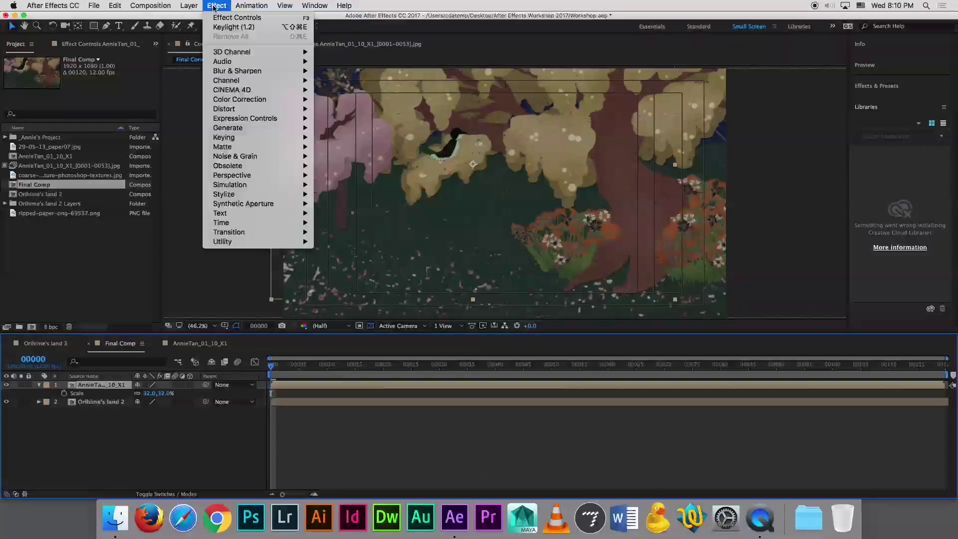
pyautogui.moveTo(264, 101)
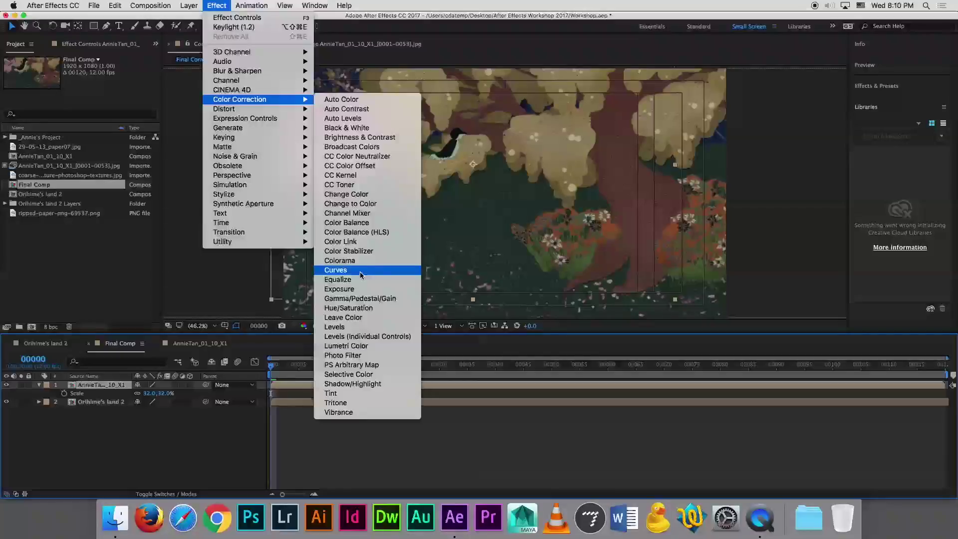
pyautogui.click(360, 272)
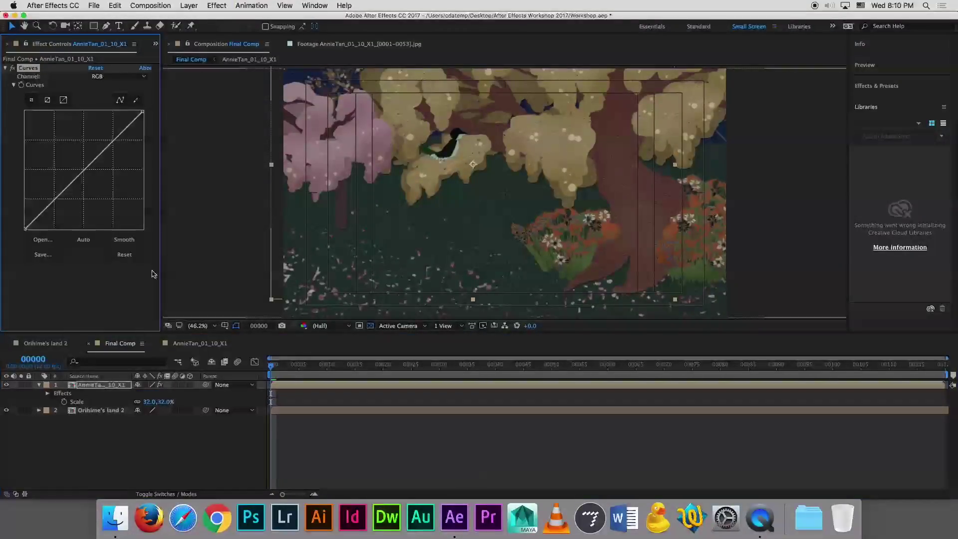
pyautogui.click(124, 240)
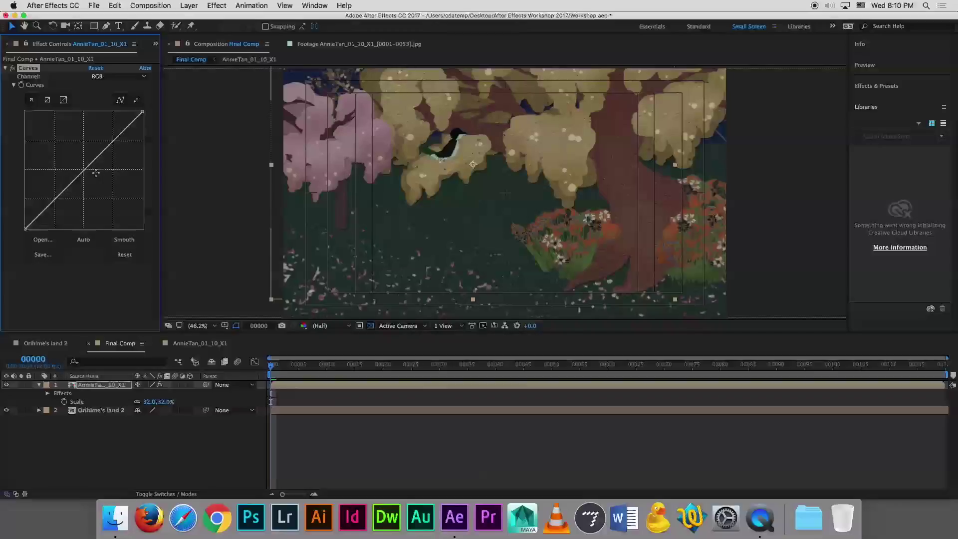
pyautogui.click(144, 80)
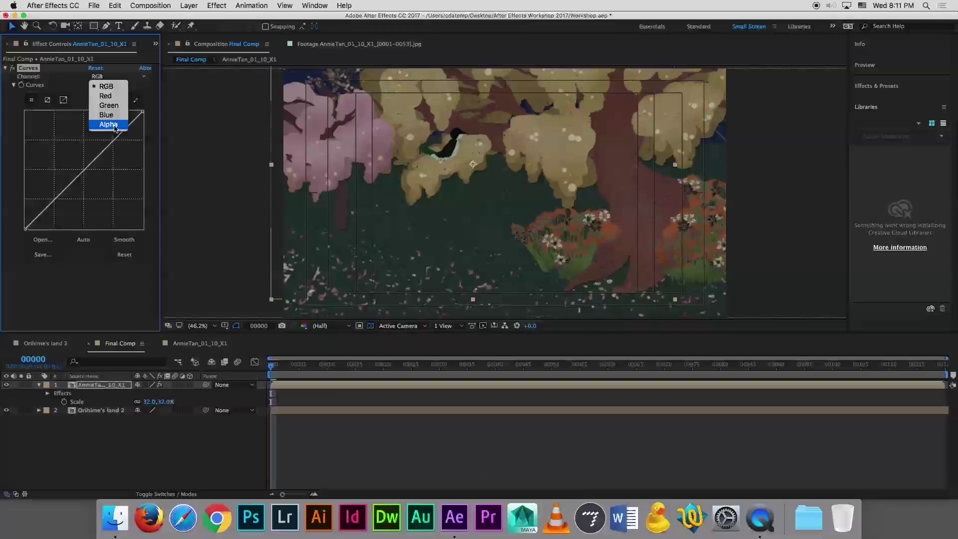
# Switch the bird's Curves to the Alpha channel, solo the bird, and pull an alpha curve point up-left
pyautogui.click(115, 126)
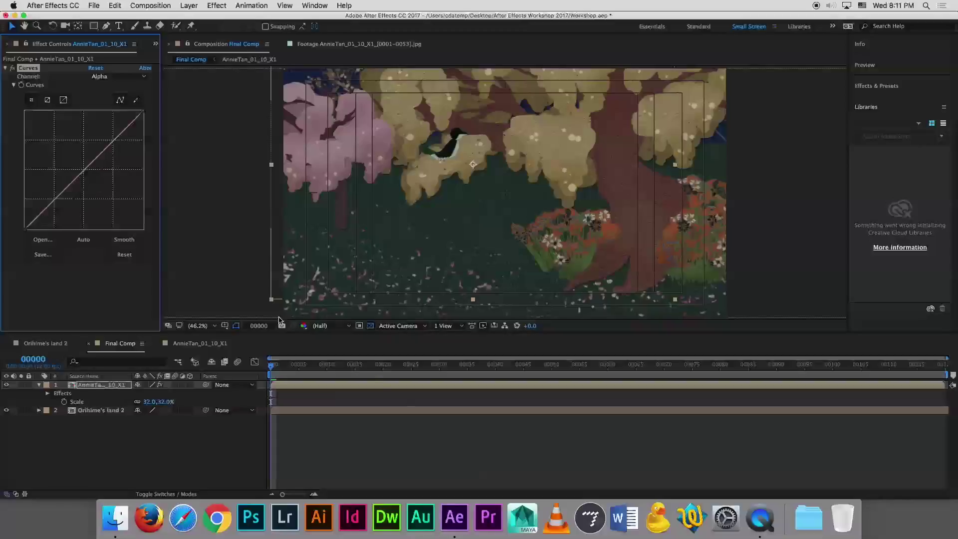
pyautogui.click(21, 385)
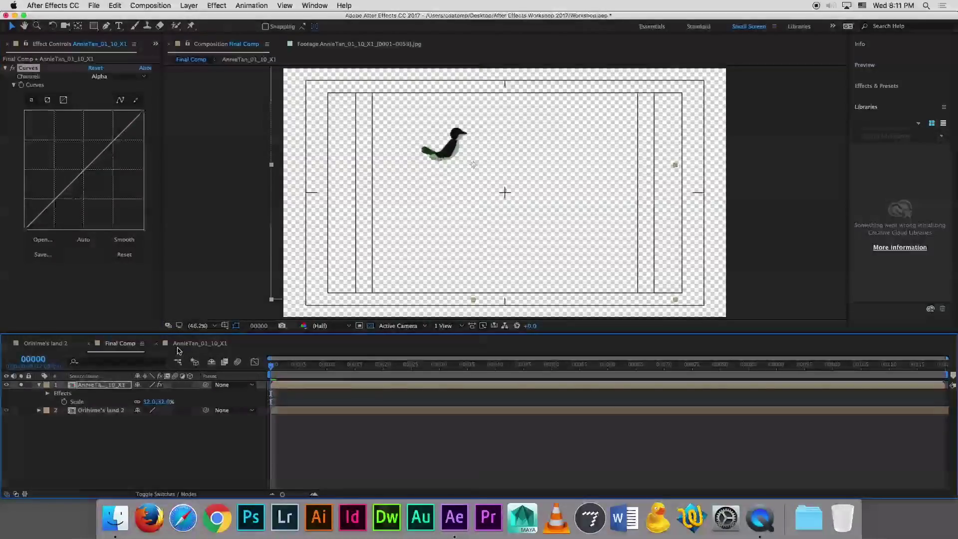
pyautogui.click(80, 171)
pyautogui.moveTo(78, 169); pyautogui.dragTo(66, 160)
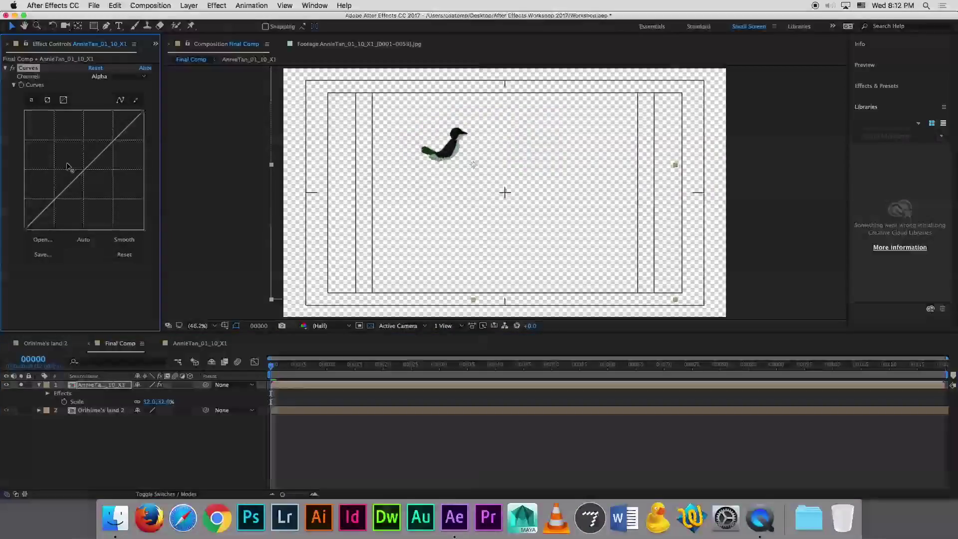
pyautogui.moveTo(39, 138)
pyautogui.mouseDown()
pyautogui.moveTo(30, 131)
pyautogui.moveTo(77, 164)
pyautogui.mouseUp()
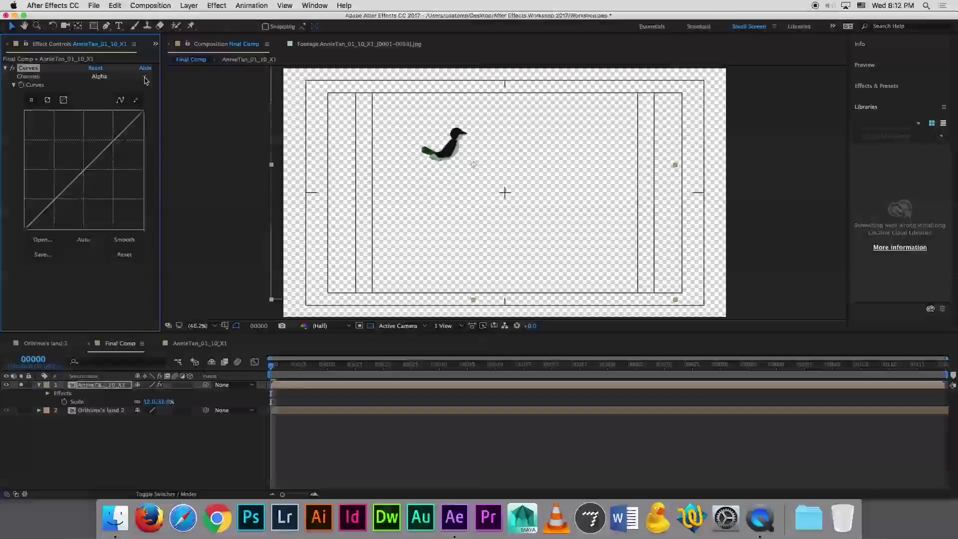
# Unsolo the bird and bow its Blue curve upward to add blue
pyautogui.click(21, 386)
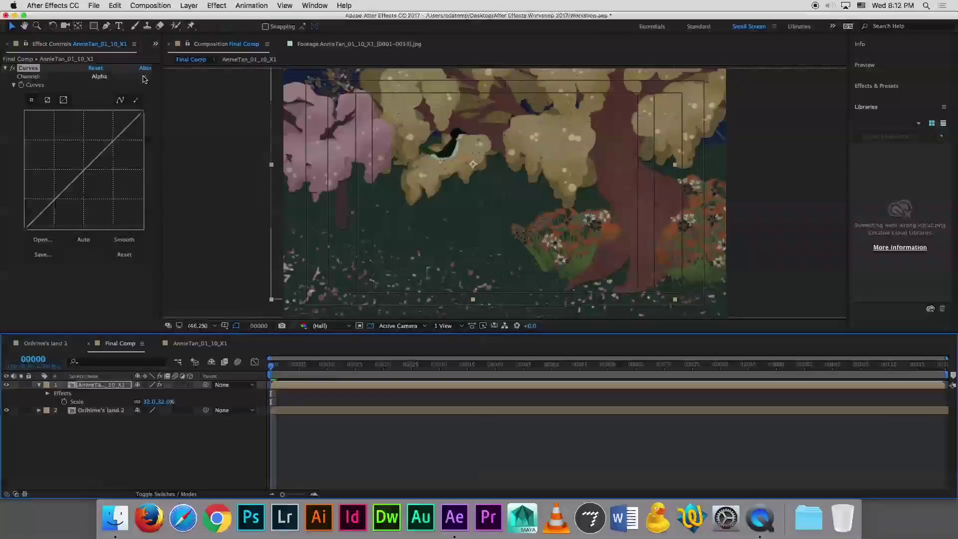
pyautogui.click(143, 78)
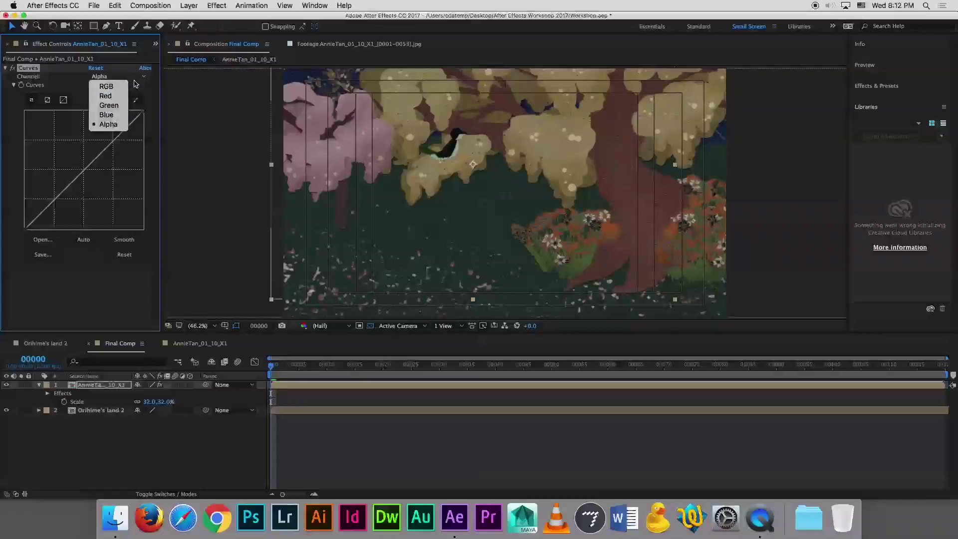
pyautogui.click(111, 116)
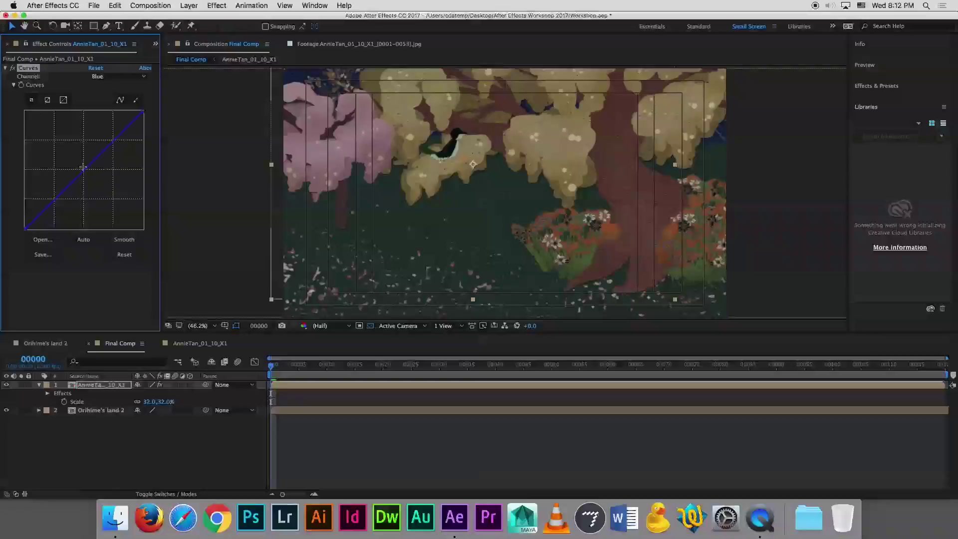
pyautogui.moveTo(85, 171); pyautogui.dragTo(74, 163)
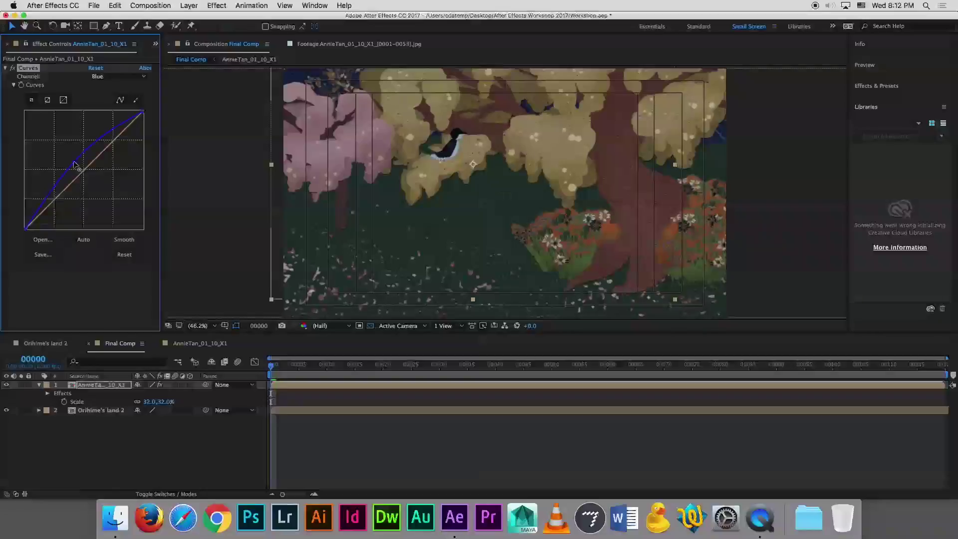
pyautogui.moveTo(75, 163); pyautogui.dragTo(73, 162)
pyautogui.moveTo(74, 165); pyautogui.dragTo(105, 190)
pyautogui.moveTo(105, 190); pyautogui.dragTo(90, 138)
# Try lowering the Red curve, then return it to a straight diagonal
pyautogui.click(100, 77)
pyautogui.click(105, 93)
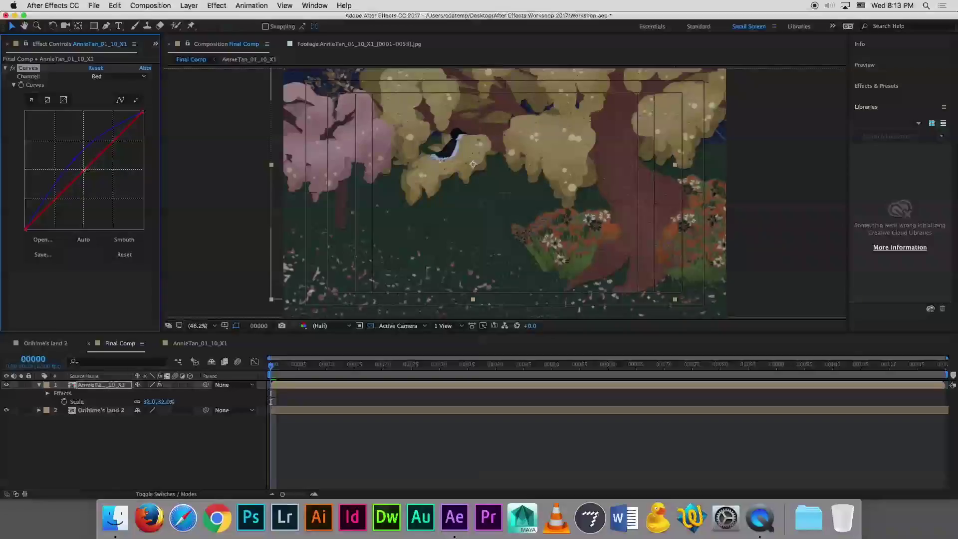
pyautogui.moveTo(84, 170); pyautogui.dragTo(98, 183)
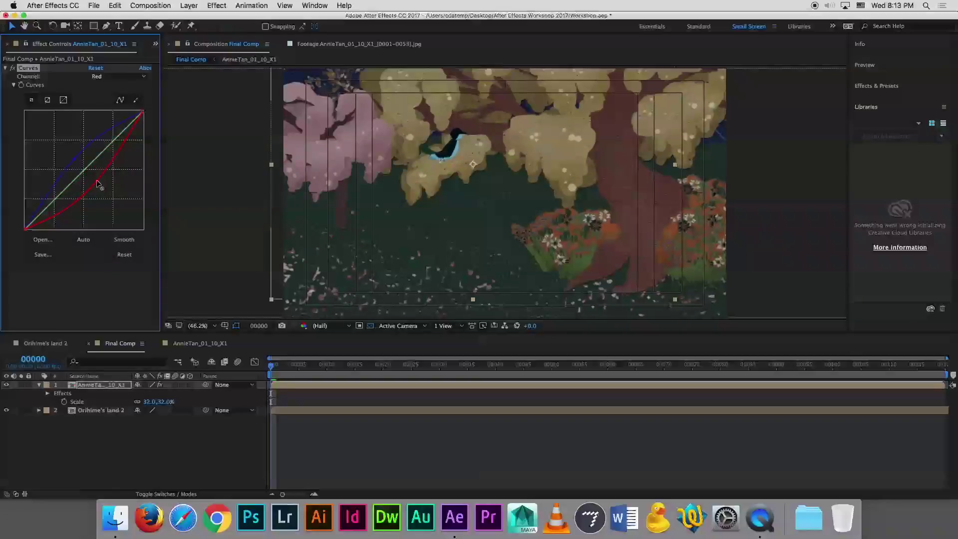
pyautogui.moveTo(97, 184); pyautogui.dragTo(85, 170)
pyautogui.click(115, 77)
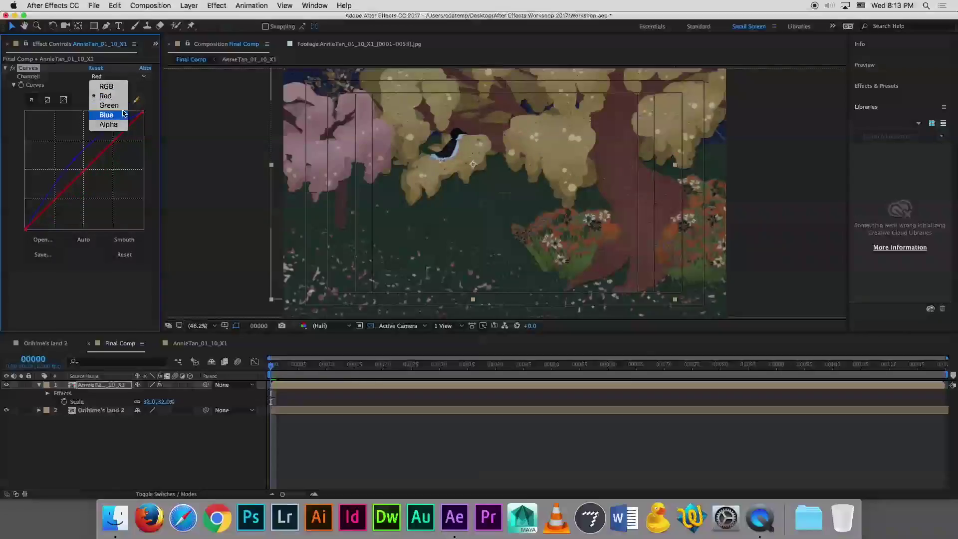
# Shape the bird's Green curve into a gentle S-curve with a lowered shadow point and raised upper point
pyautogui.click(105, 102)
pyautogui.moveTo(82, 171); pyautogui.dragTo(98, 184)
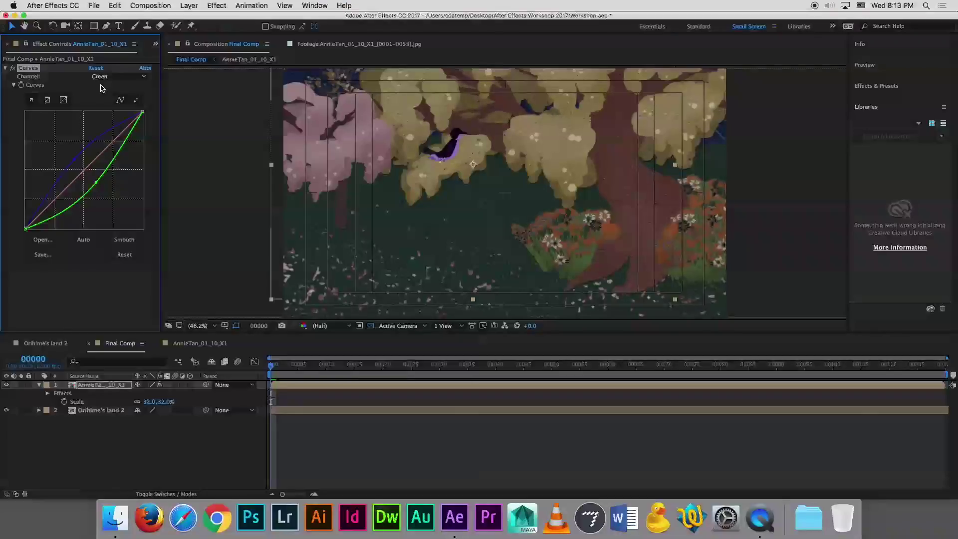
pyautogui.press('super+z')
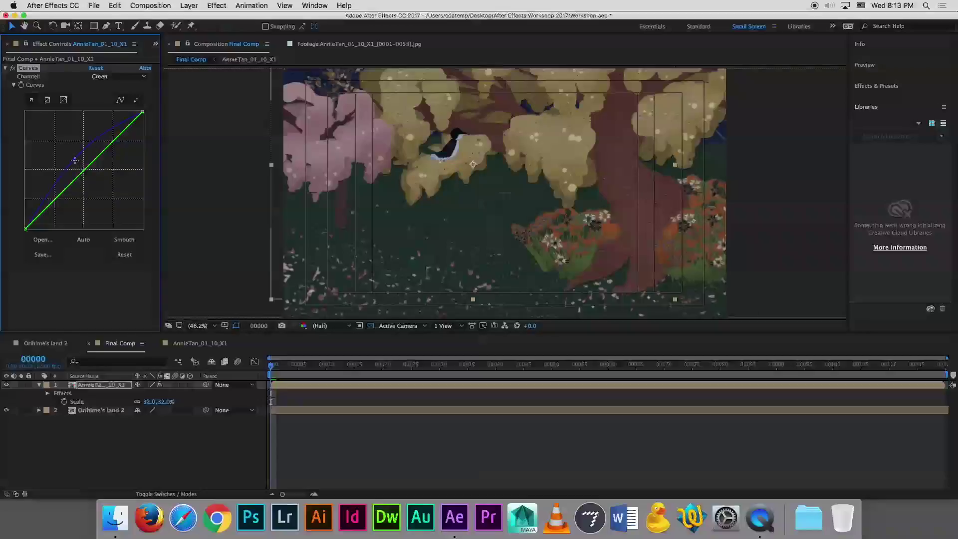
pyautogui.click(142, 77)
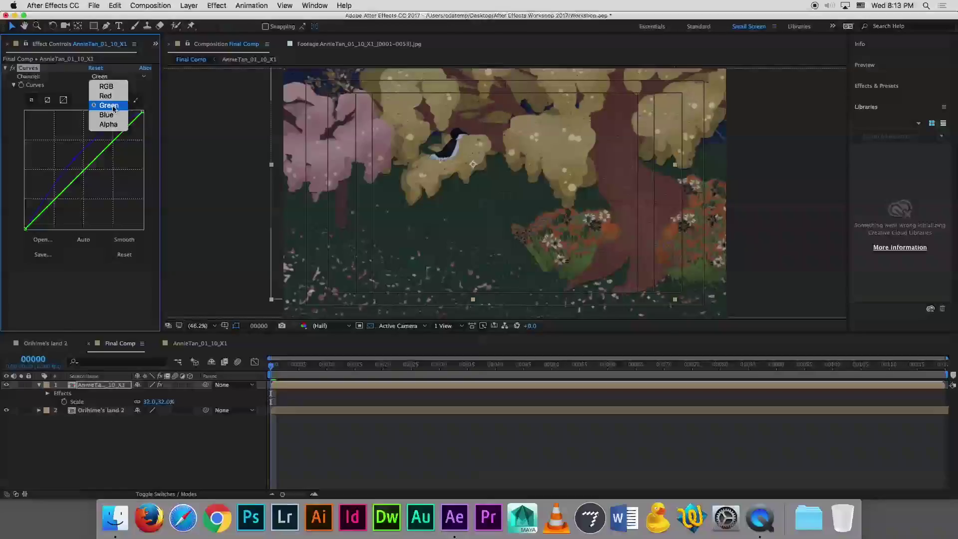
pyautogui.click(113, 107)
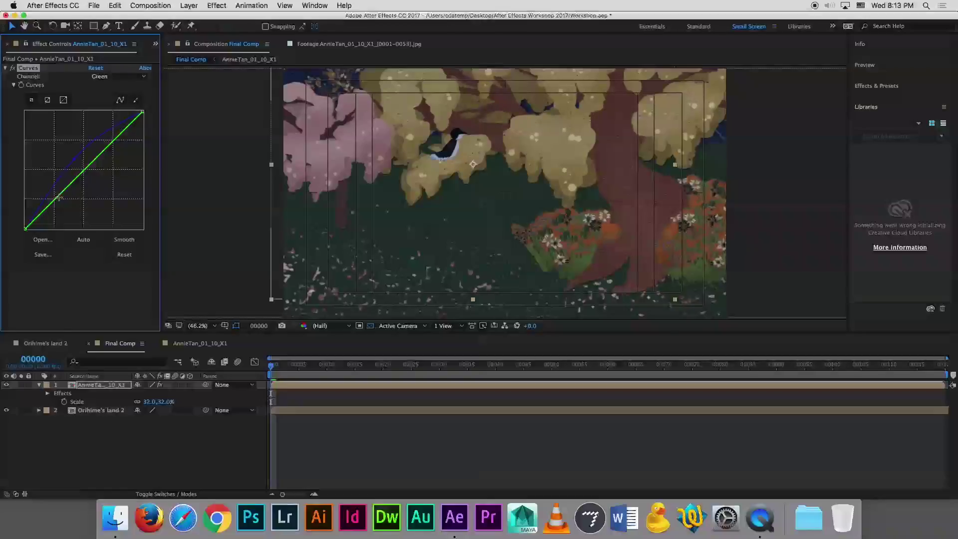
pyautogui.moveTo(57, 197); pyautogui.dragTo(60, 203)
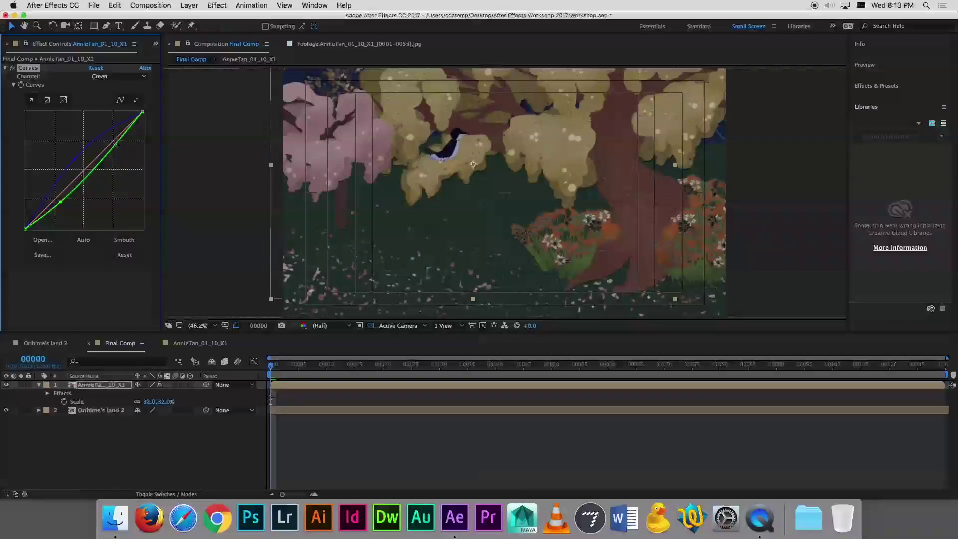
pyautogui.moveTo(111, 150); pyautogui.dragTo(104, 143)
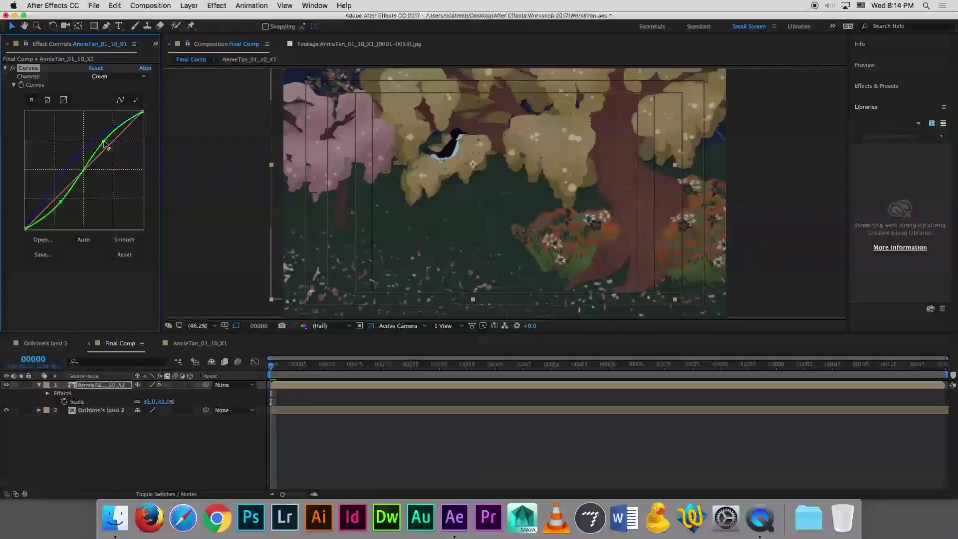
pyautogui.moveTo(103, 141); pyautogui.dragTo(105, 143)
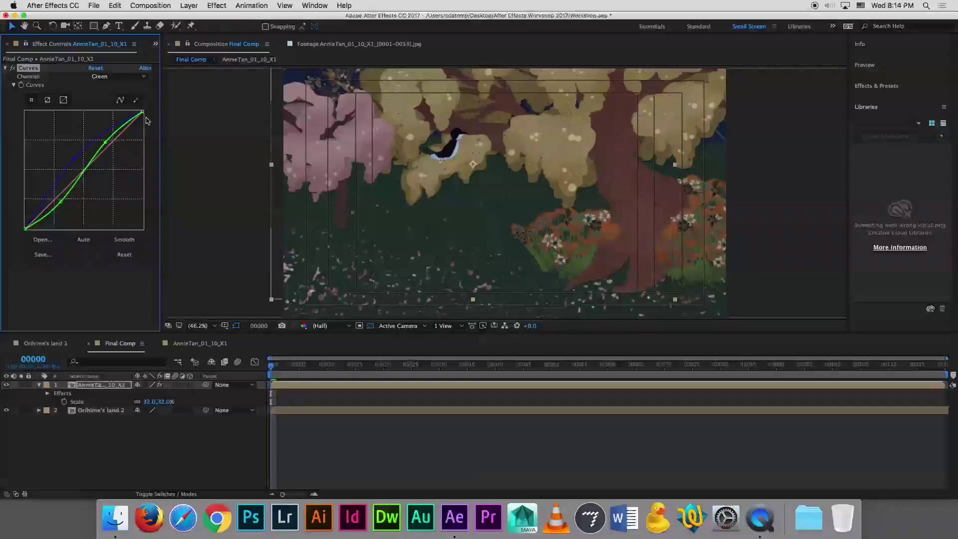
# Lift the combined RGB curve slightly to brighten the bird, then collapse the layer's properties
pyautogui.click(122, 80)
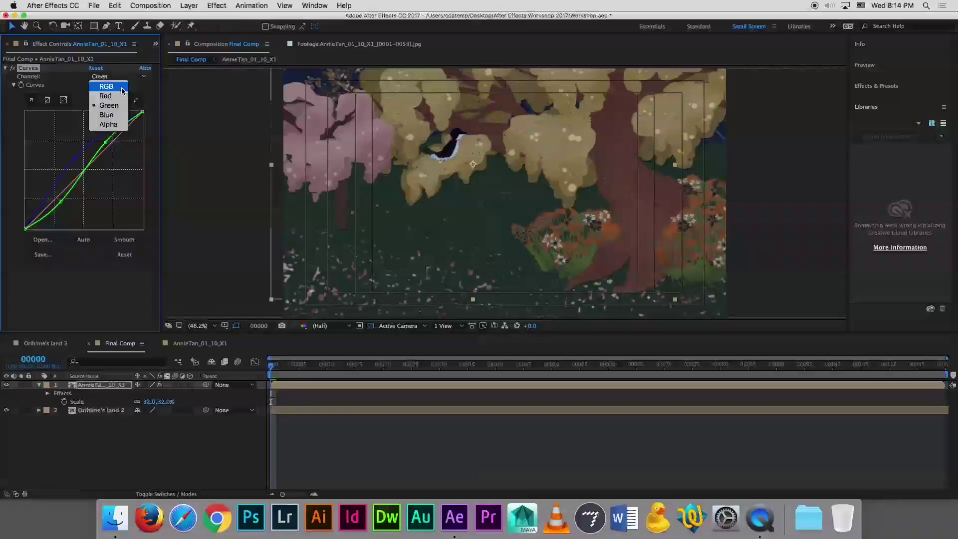
pyautogui.click(122, 87)
pyautogui.moveTo(53, 199); pyautogui.dragTo(59, 205)
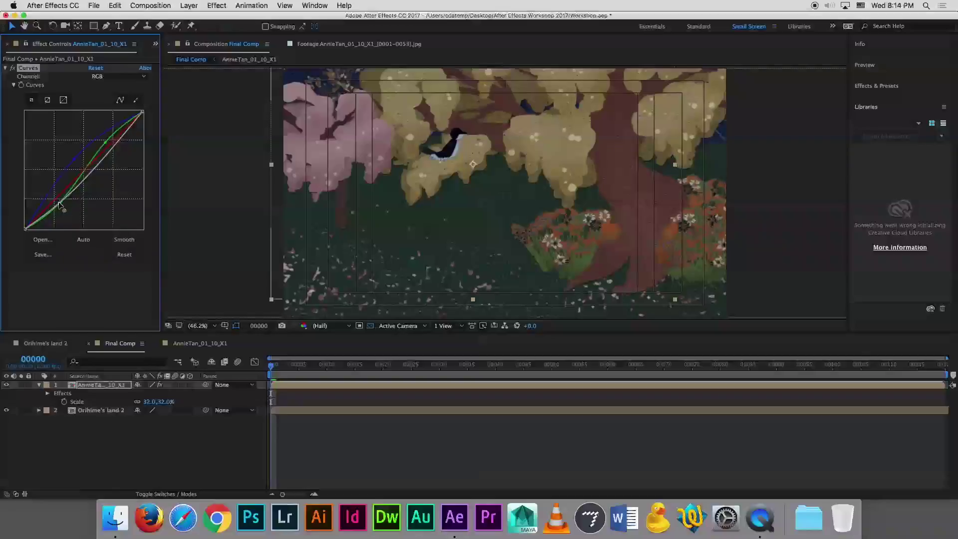
pyautogui.moveTo(108, 150); pyautogui.dragTo(104, 145)
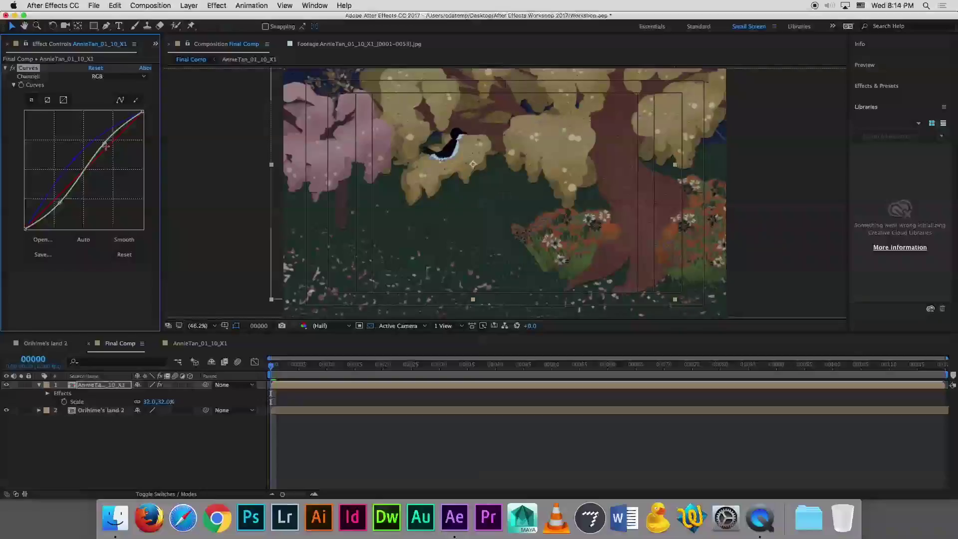
pyautogui.press('super+z')
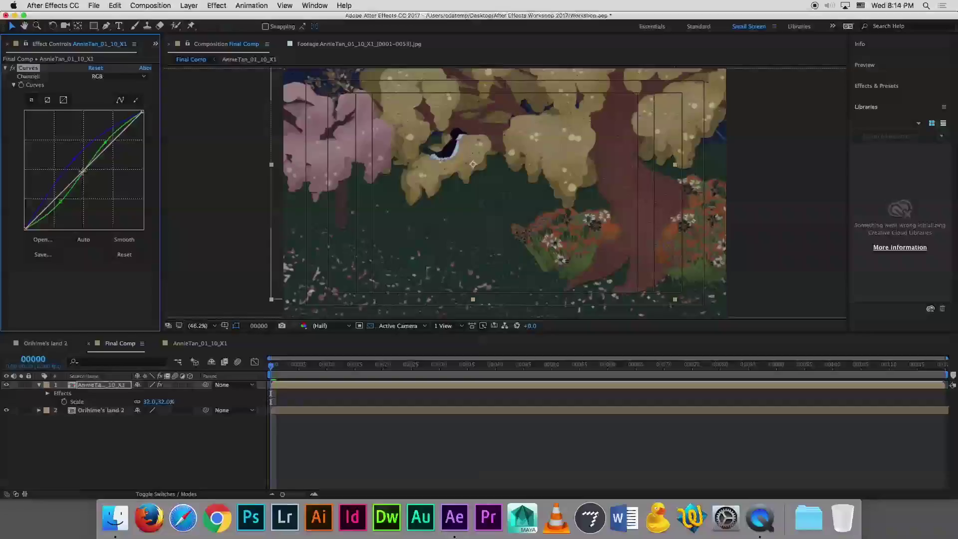
pyautogui.click(105, 80)
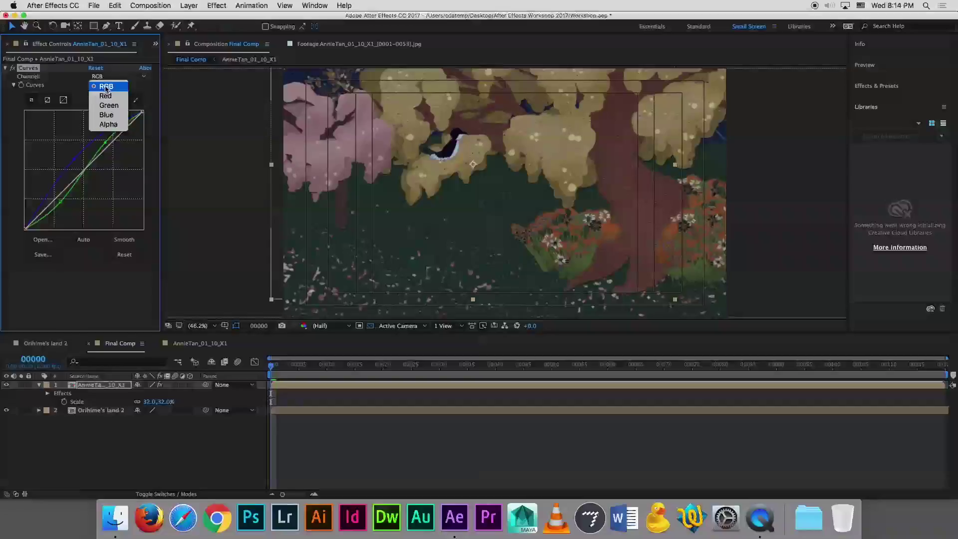
pyautogui.click(106, 88)
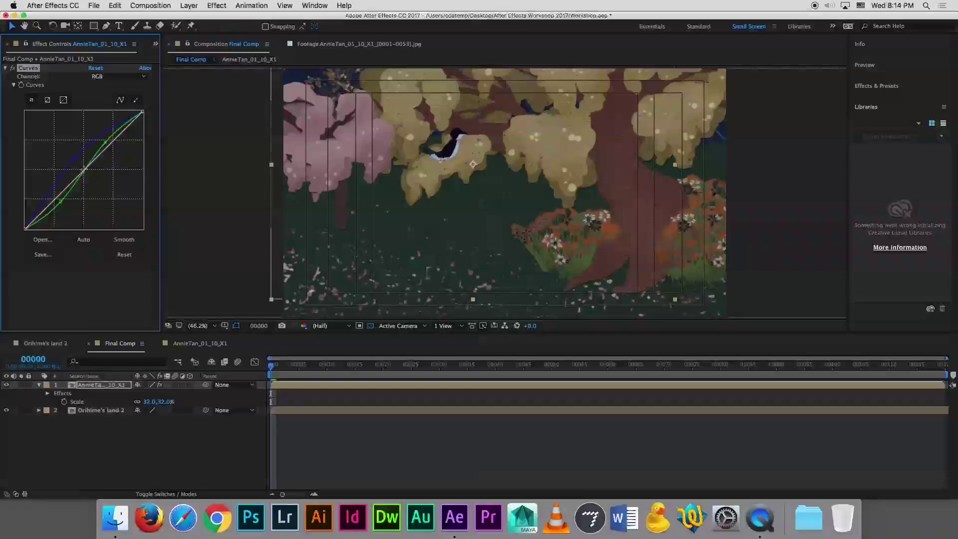
pyautogui.moveTo(84, 171); pyautogui.dragTo(81, 167)
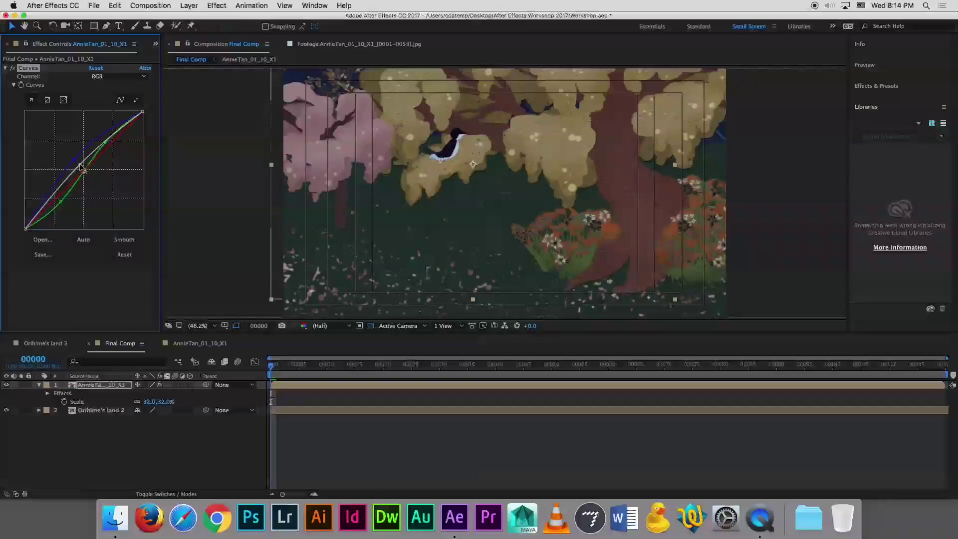
pyautogui.moveTo(81, 165); pyautogui.dragTo(81, 164)
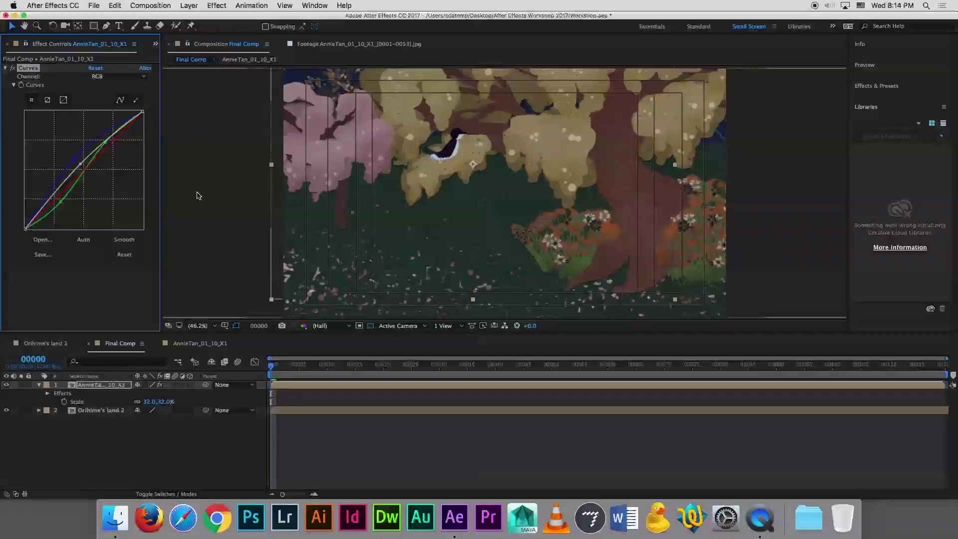
pyautogui.click(40, 386)
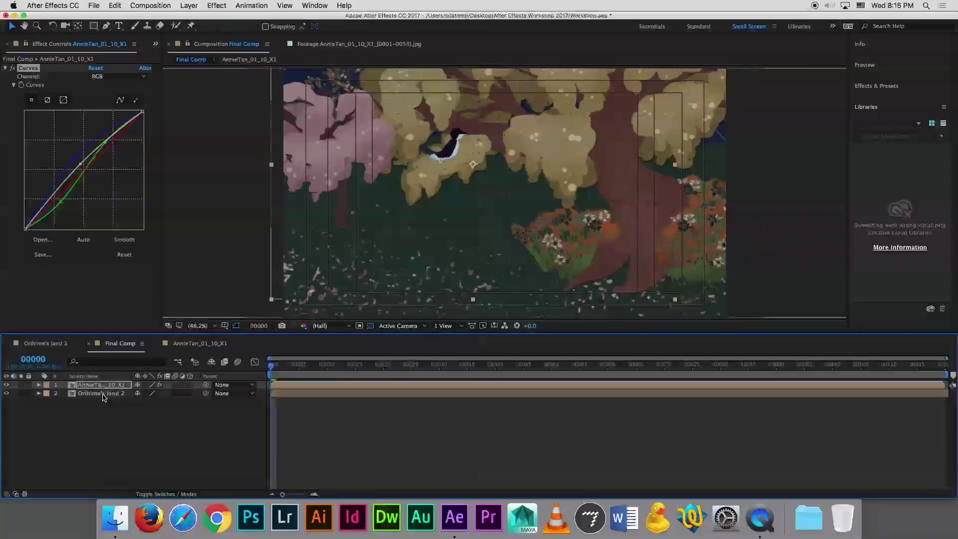
# Create a new adjustment layer above the bird and forest layers in Final Comp
pyautogui.click(190, 9)
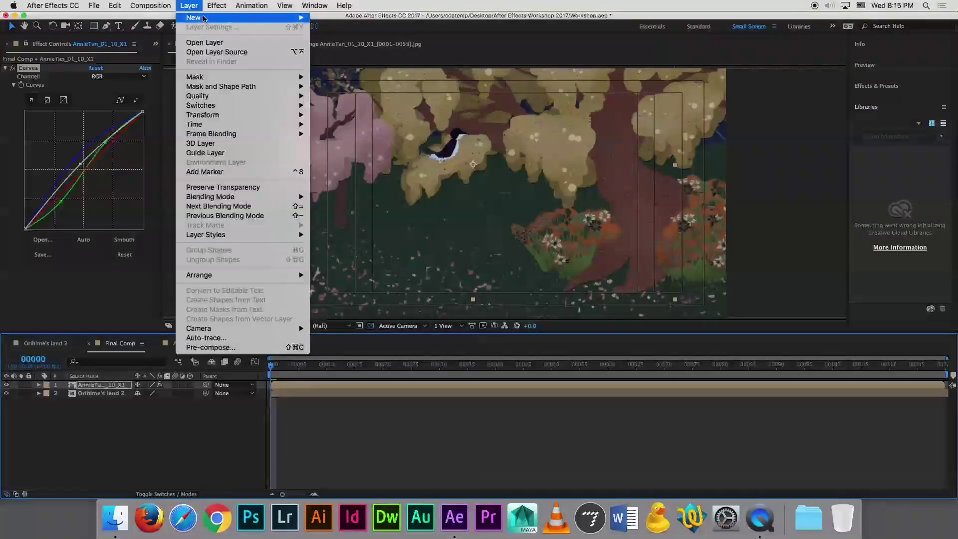
pyautogui.moveTo(200, 18)
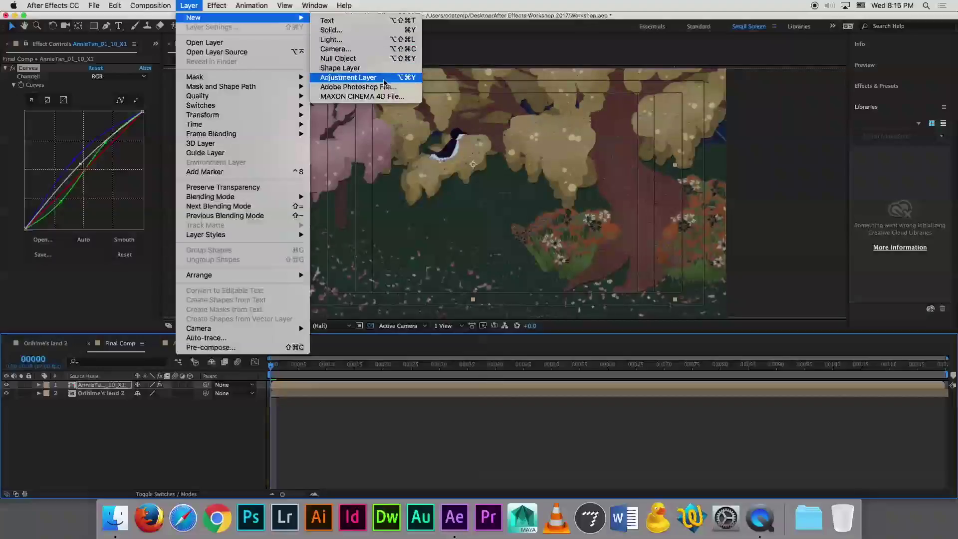
pyautogui.click(385, 82)
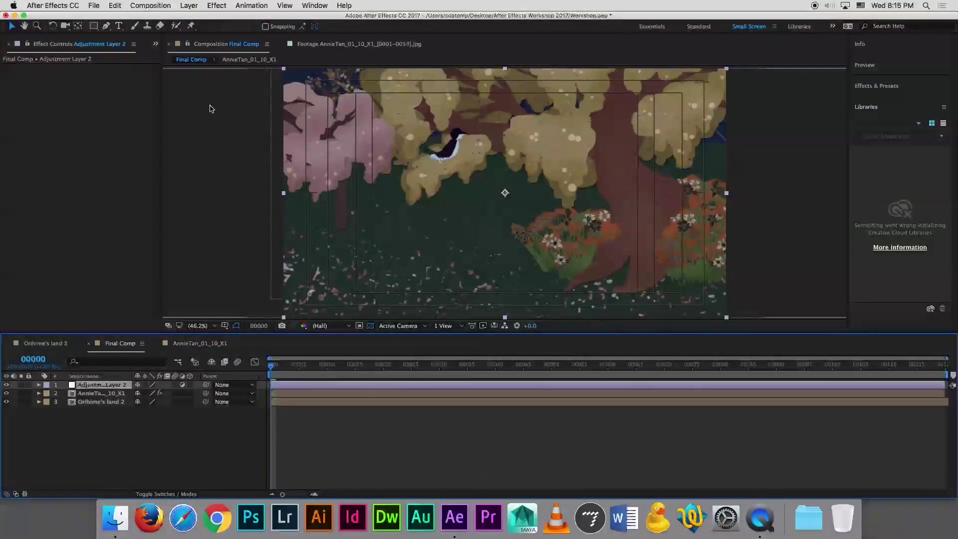
pyautogui.click(216, 6)
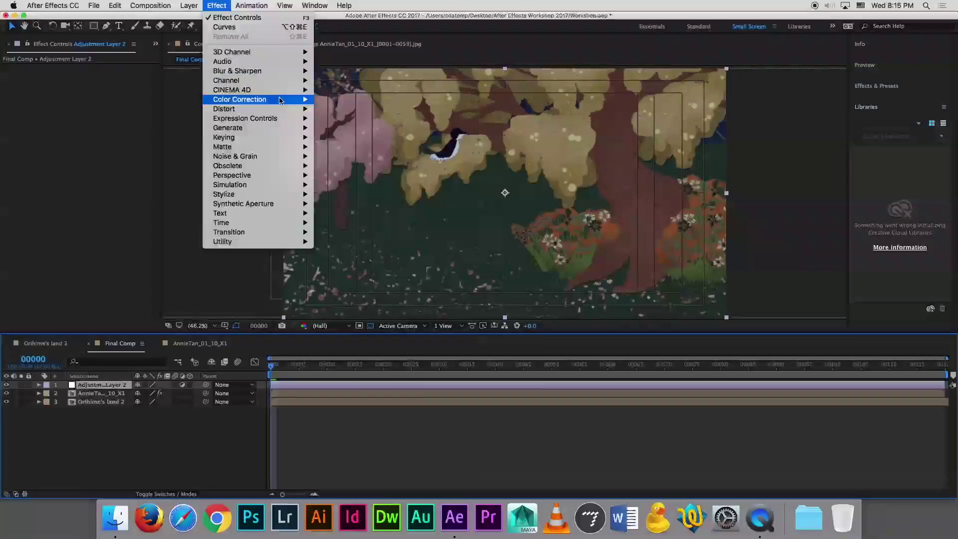
pyautogui.moveTo(280, 100)
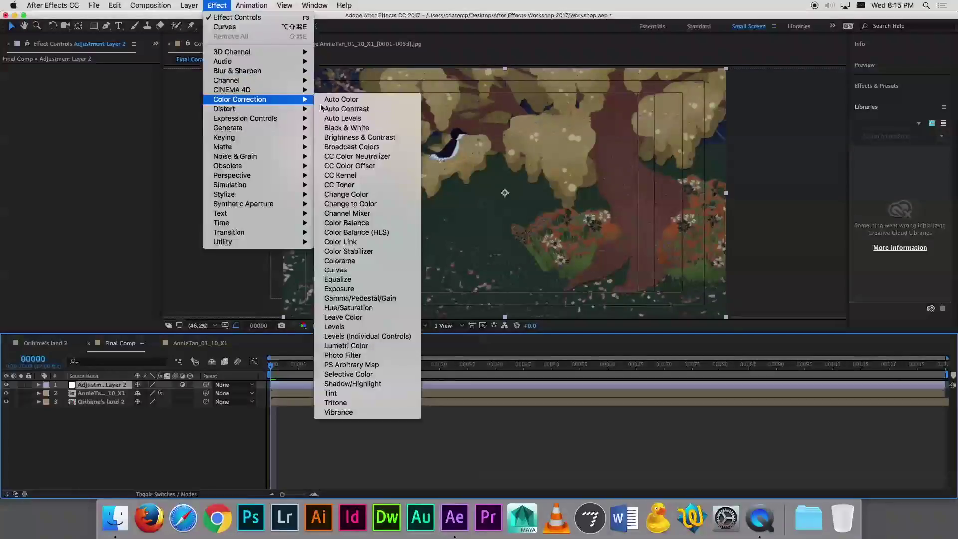
# Apply Curves to the adjustment layer and bow its Blue curve up for a purple tint
pyautogui.click(365, 271)
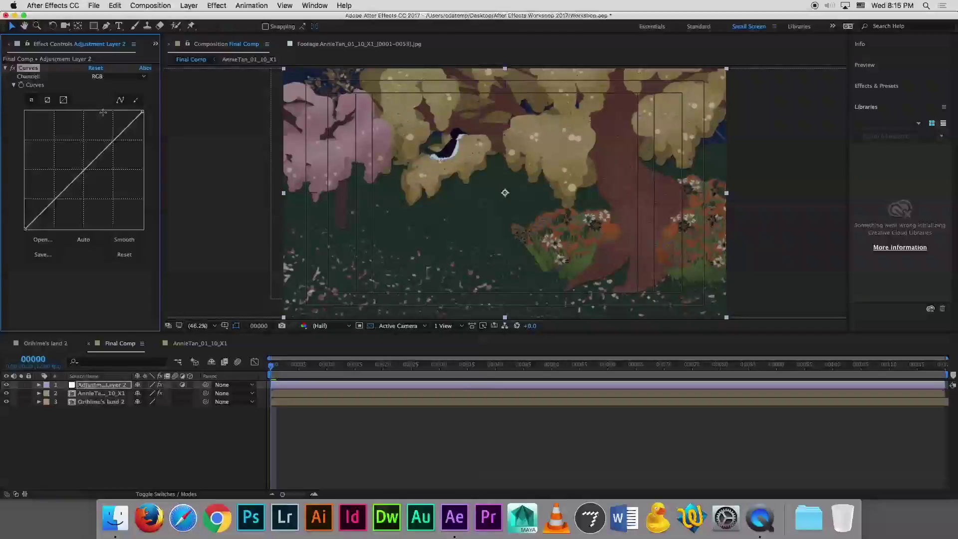
pyautogui.click(143, 78)
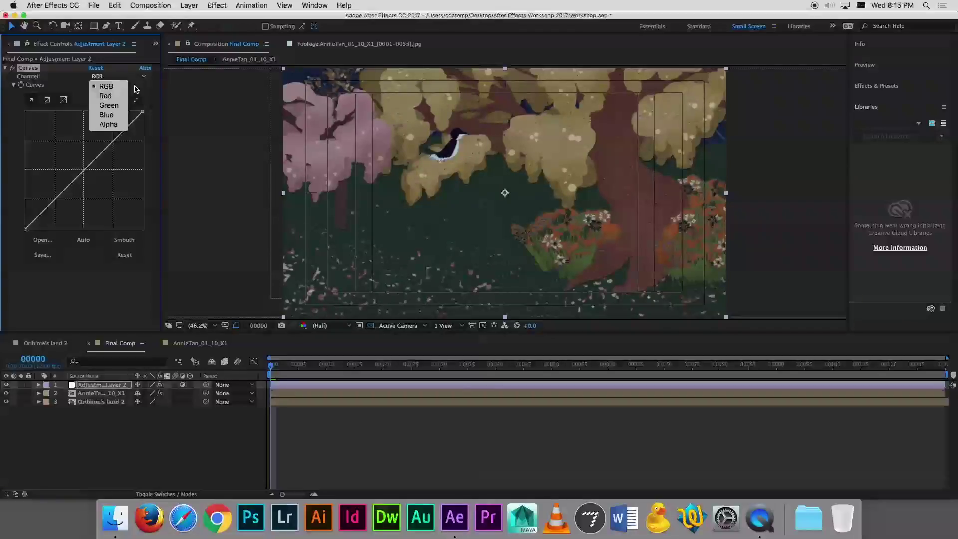
pyautogui.click(113, 117)
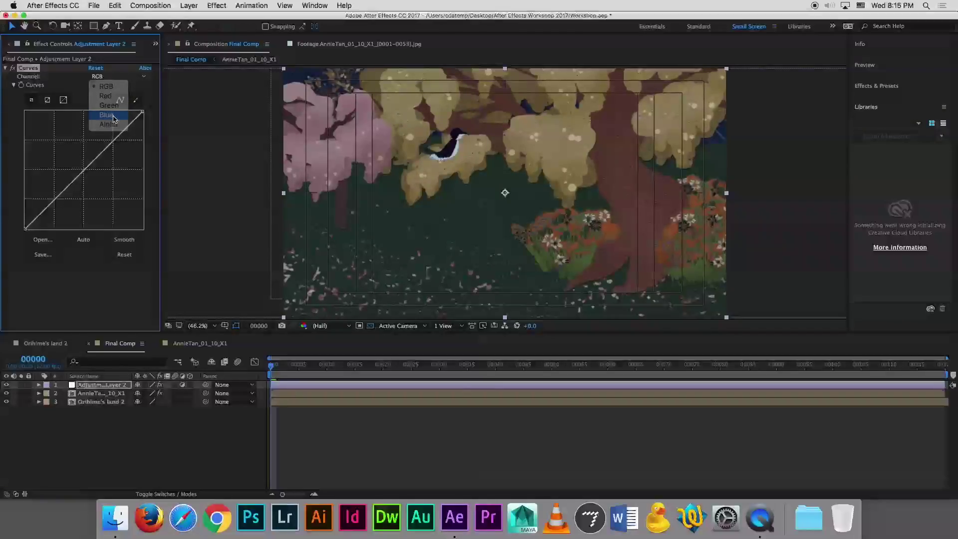
pyautogui.moveTo(82, 170); pyautogui.dragTo(76, 166)
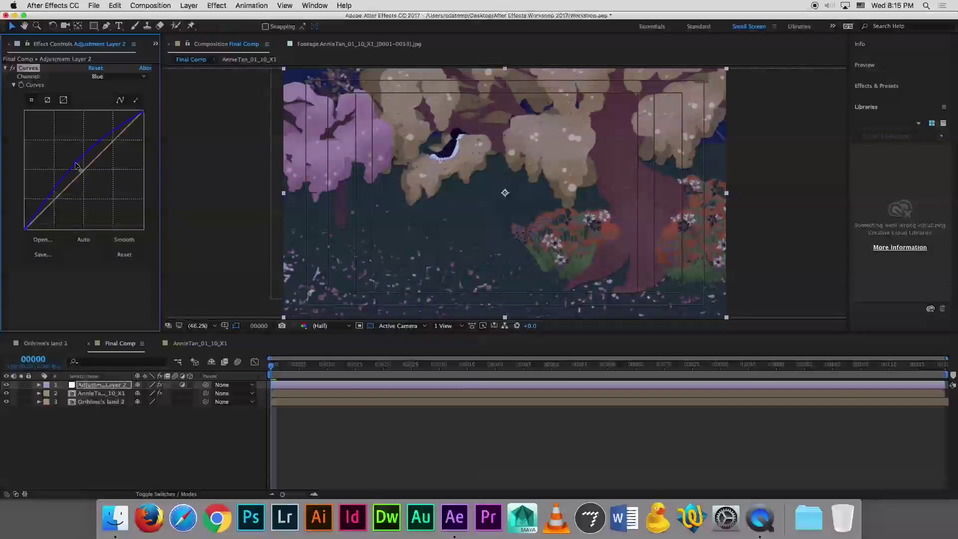
# Shape the adjustment layer's Green curve into a gentle S, lowering the shadows and raising the highlights
pyautogui.click(144, 79)
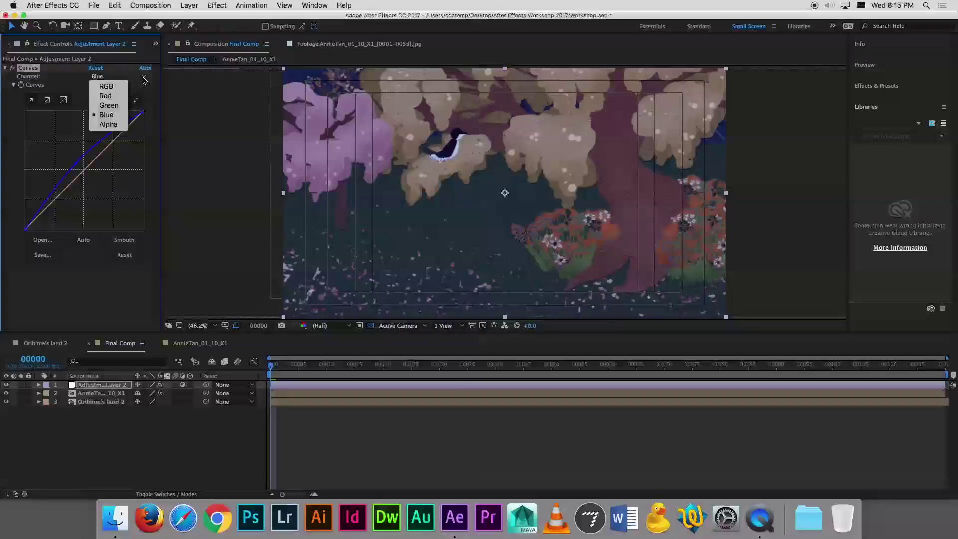
pyautogui.click(111, 105)
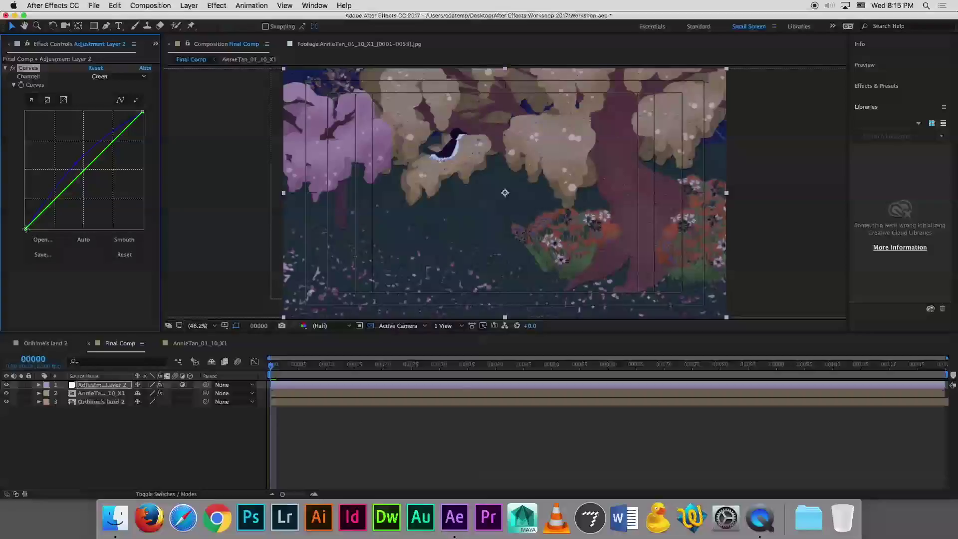
pyautogui.moveTo(25, 229)
pyautogui.mouseDown()
pyautogui.moveTo(26, 213)
pyautogui.moveTo(44, 232)
pyautogui.mouseUp()
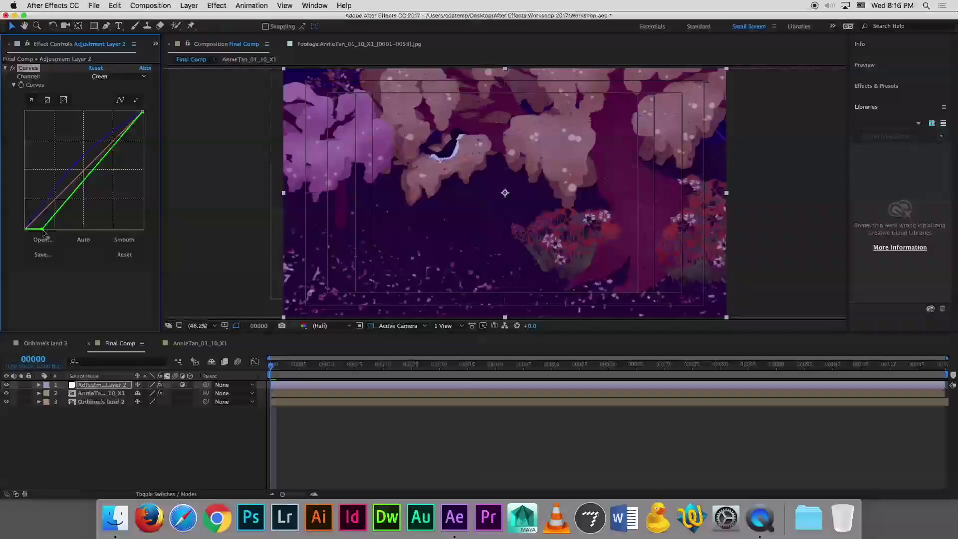
pyautogui.moveTo(43, 230); pyautogui.dragTo(24, 230)
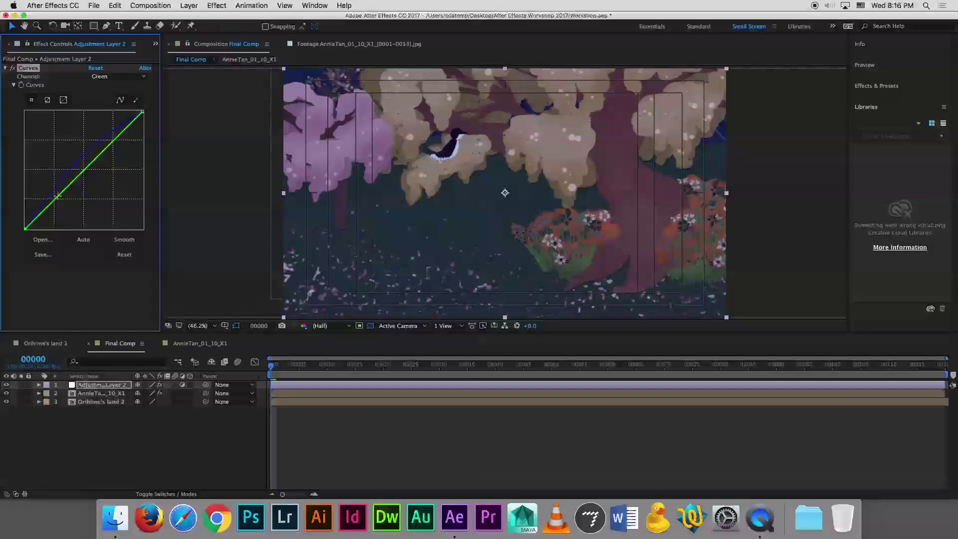
pyautogui.moveTo(59, 196); pyautogui.dragTo(62, 200)
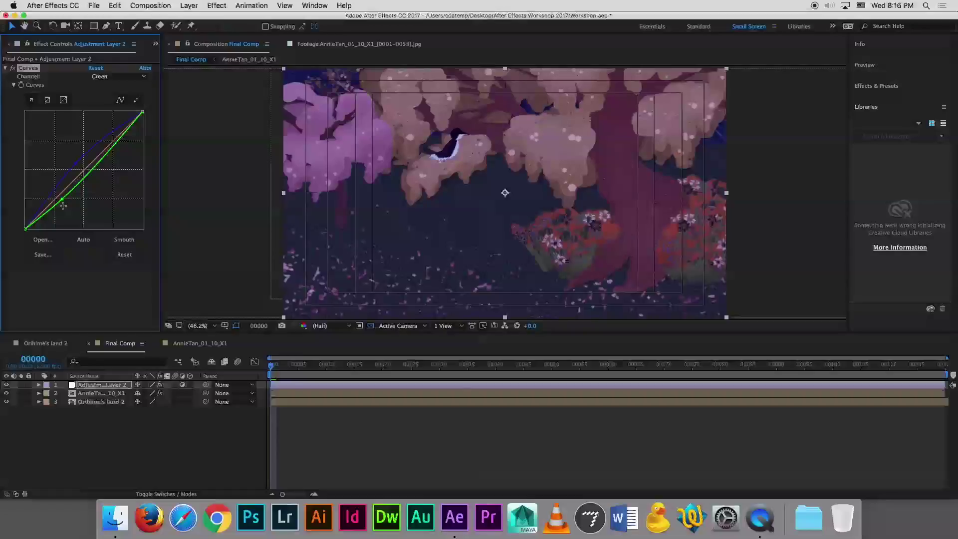
pyautogui.moveTo(112, 150); pyautogui.dragTo(104, 143)
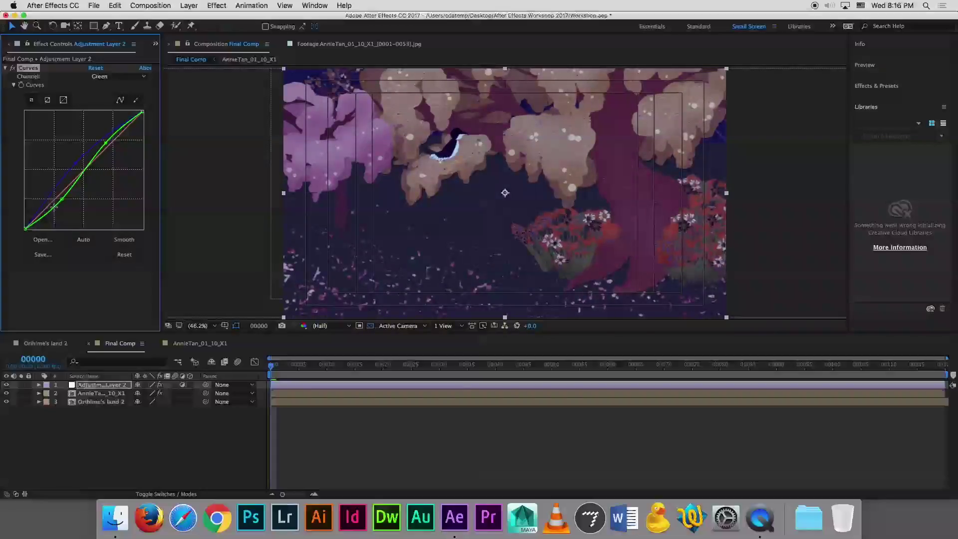
pyautogui.moveTo(60, 199); pyautogui.dragTo(60, 199)
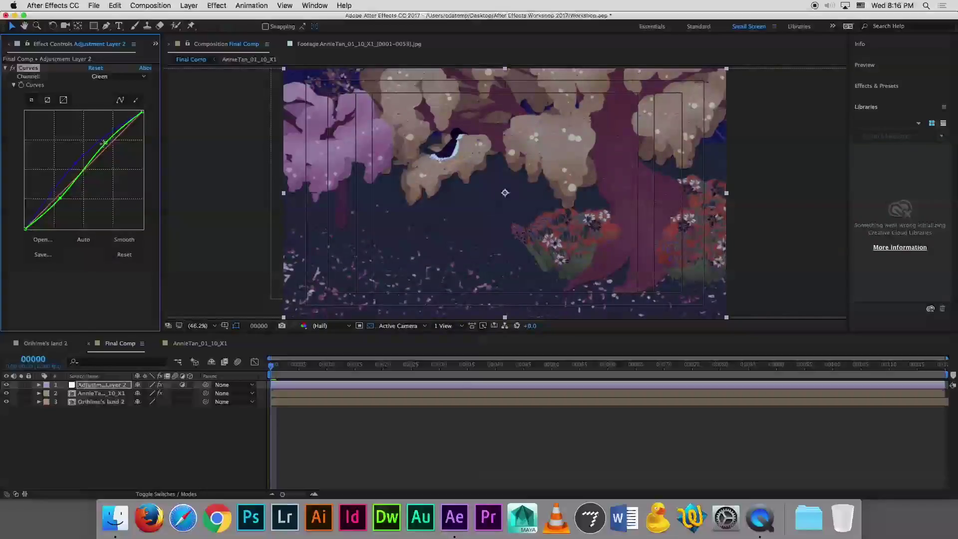
pyautogui.moveTo(105, 143); pyautogui.dragTo(105, 144)
pyautogui.click(111, 78)
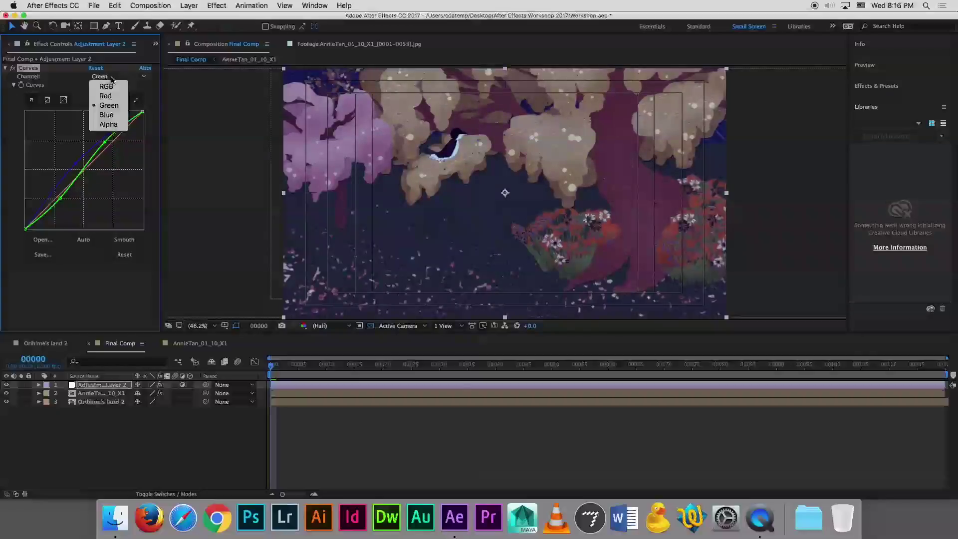
# Add two points to the RGB curve and raise the upper one to brighten highlights
pyautogui.click(103, 86)
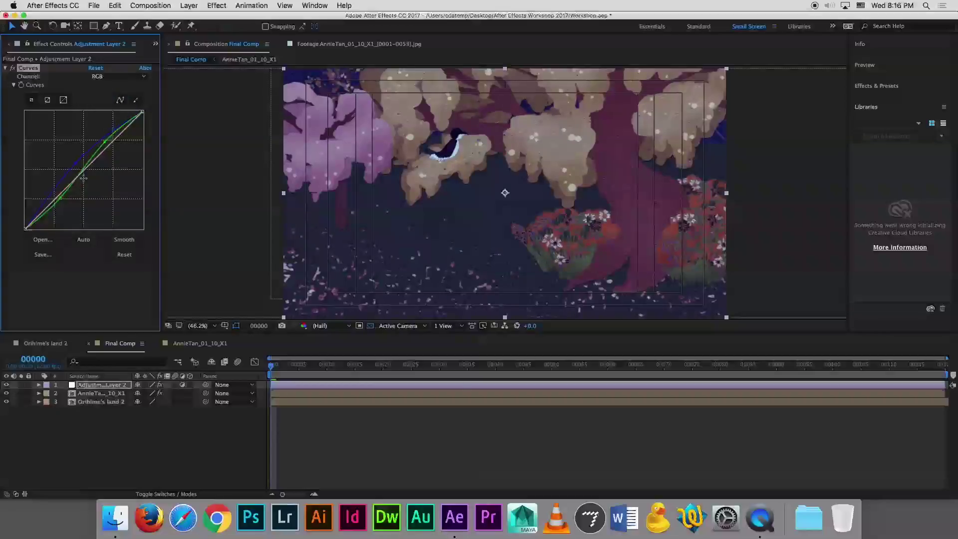
pyautogui.click(59, 199)
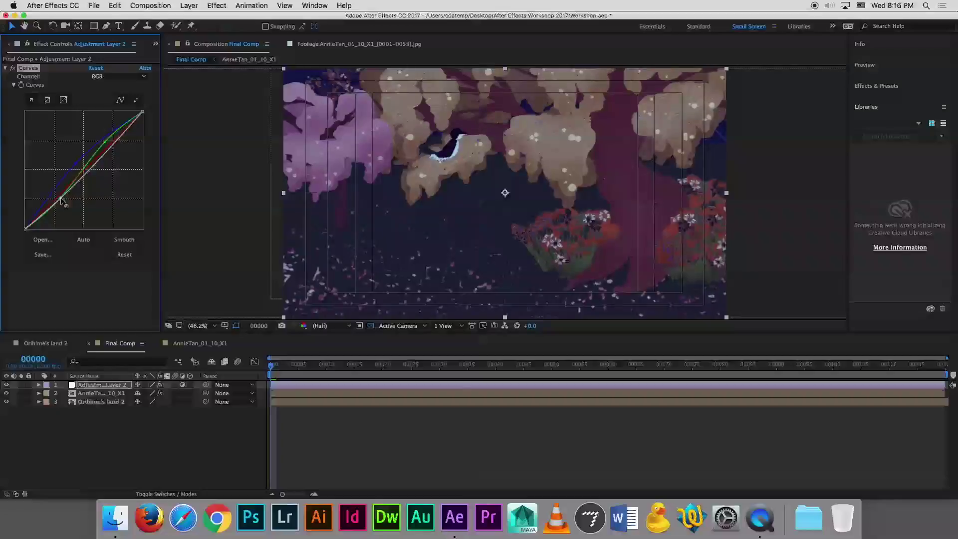
pyautogui.click(115, 143)
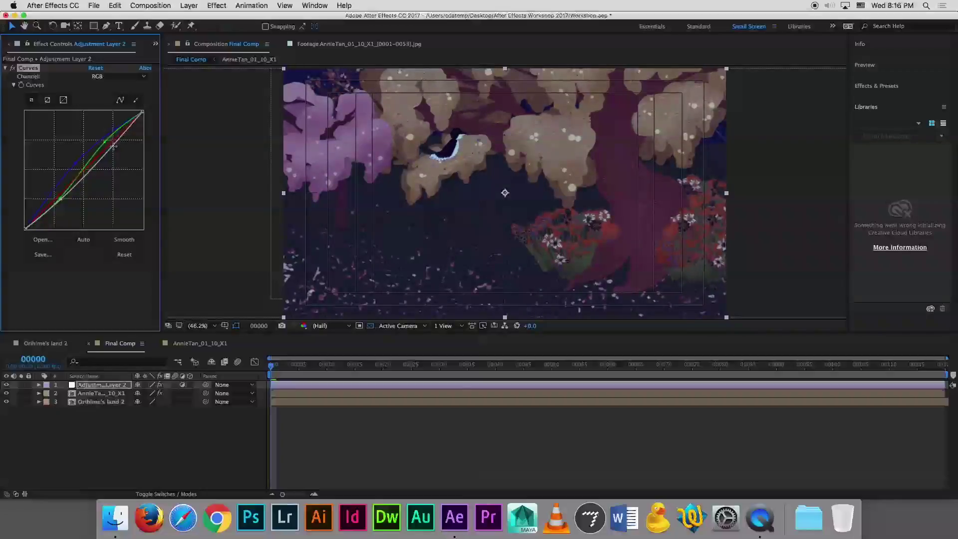
pyautogui.moveTo(109, 146); pyautogui.dragTo(106, 146)
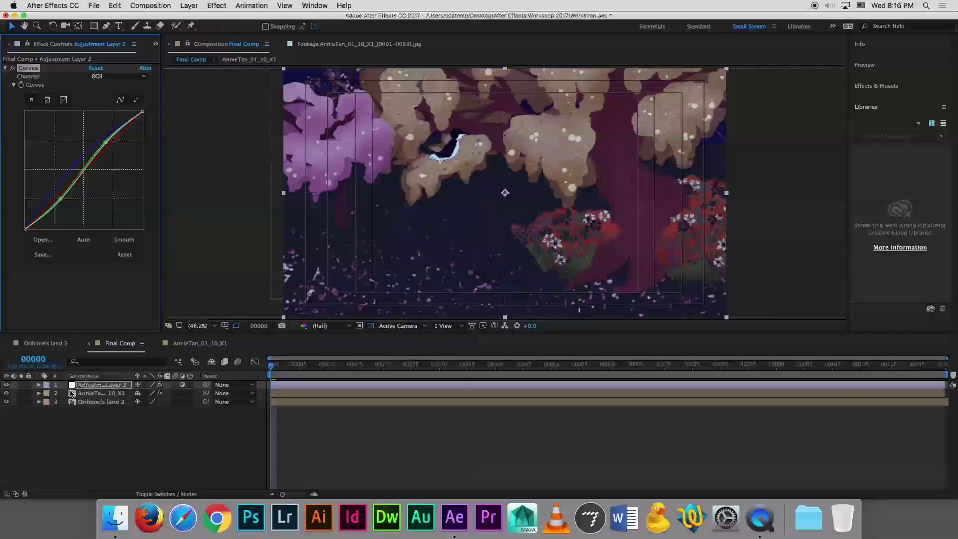
# Toggle the adjustment layer's visibility to compare the grade, leaving it switched on
pyautogui.click(7, 387)
pyautogui.click(7, 387)
pyautogui.click(7, 386)
pyautogui.click(7, 386)
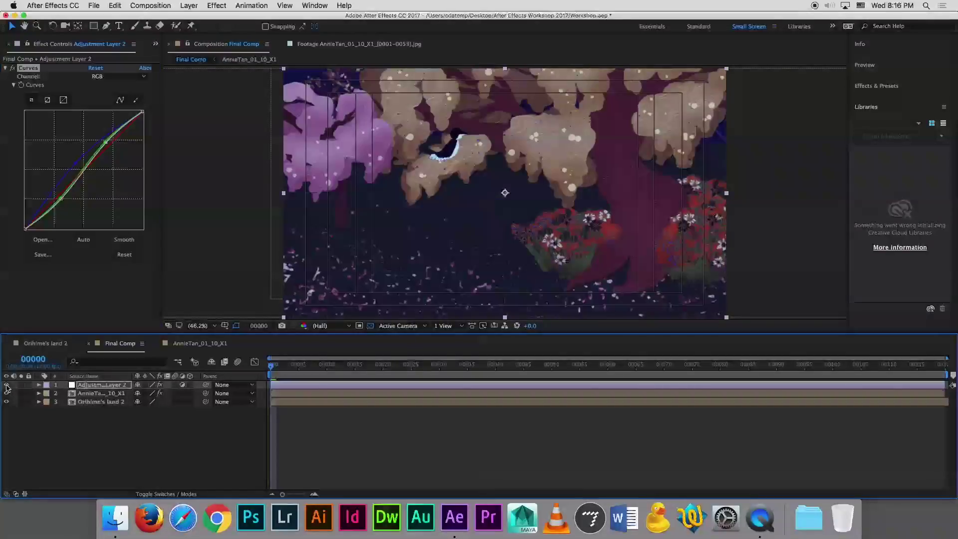
pyautogui.click(7, 387)
pyautogui.click(7, 387)
pyautogui.click(7, 387)
pyautogui.click(7, 387)
pyautogui.click(7, 386)
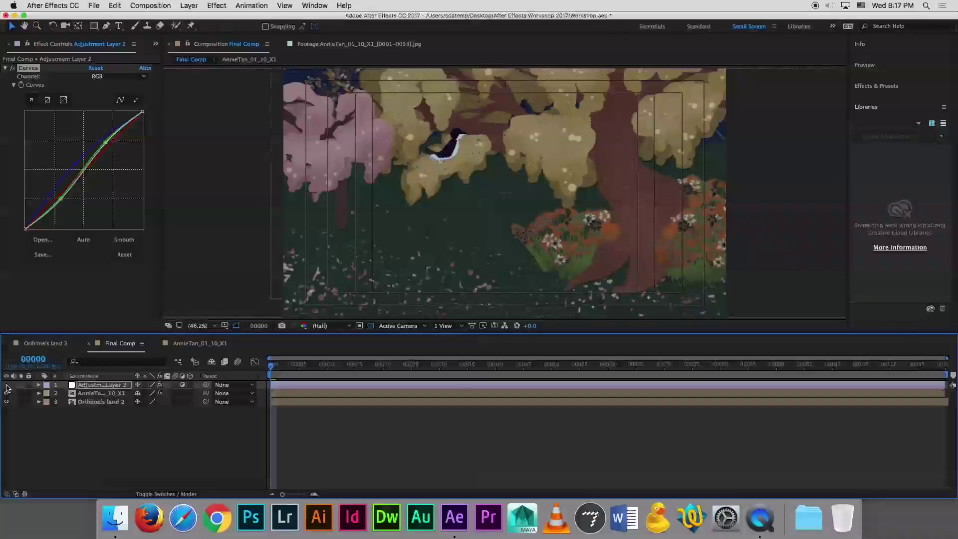
pyautogui.click(6, 385)
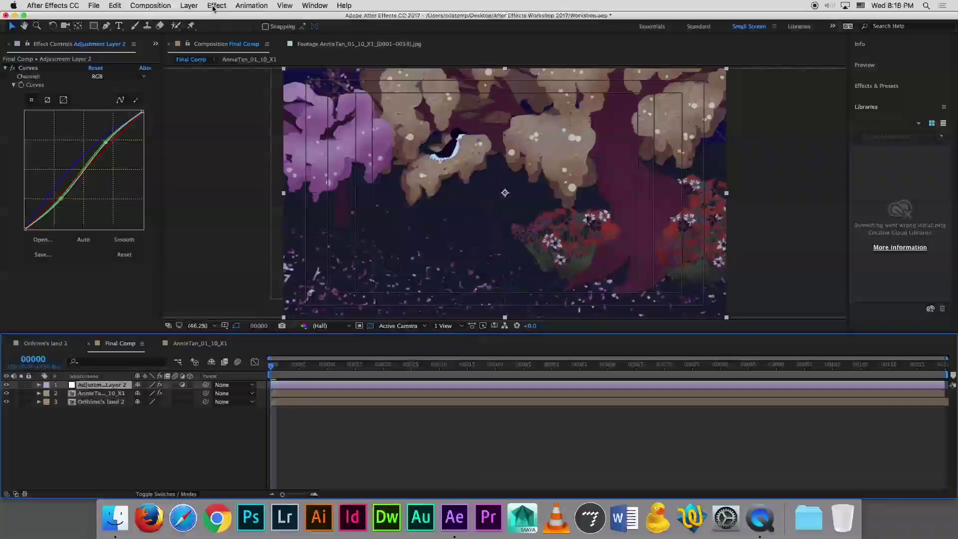
pyautogui.click(213, 7)
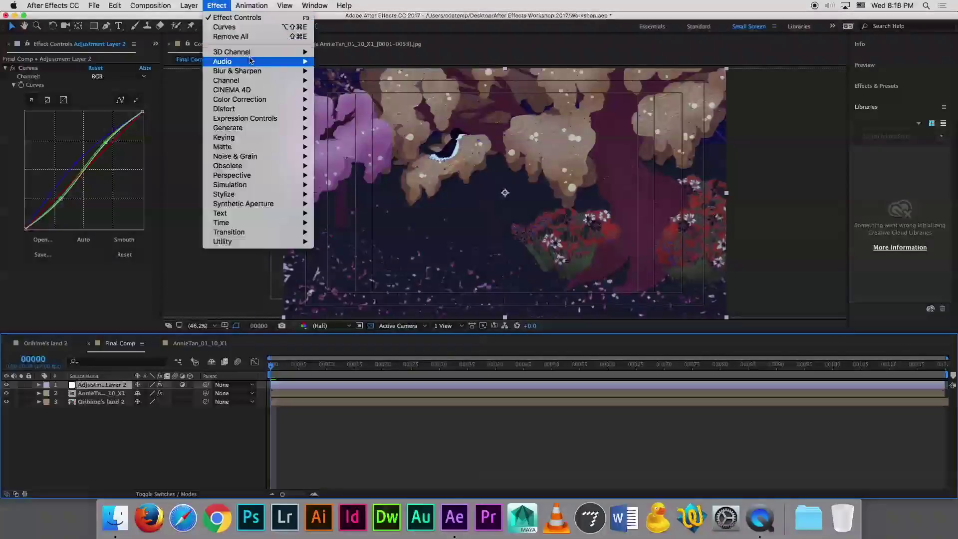
# Add a Photo Filter to the adjustment layer and set it to Cooling Filter (LBB)
pyautogui.moveTo(263, 103)
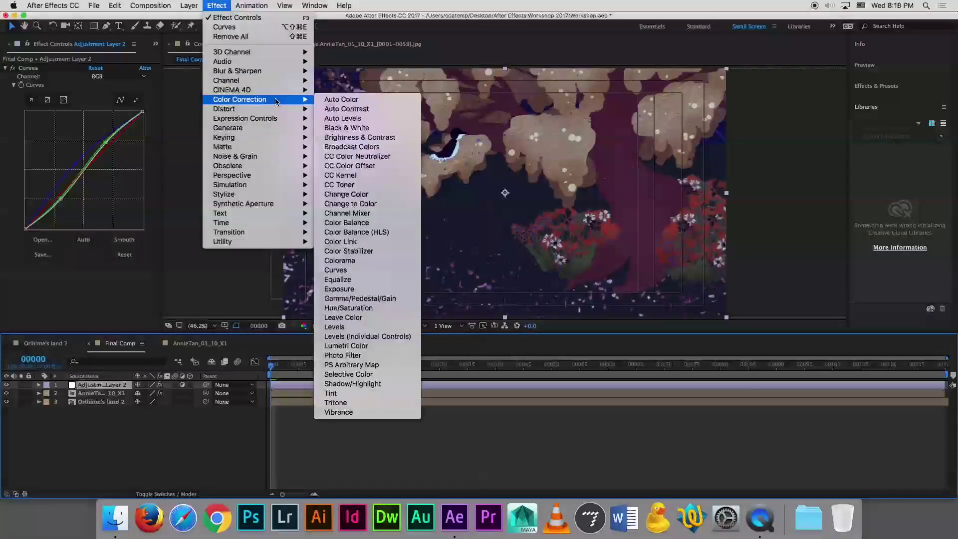
pyautogui.click(384, 358)
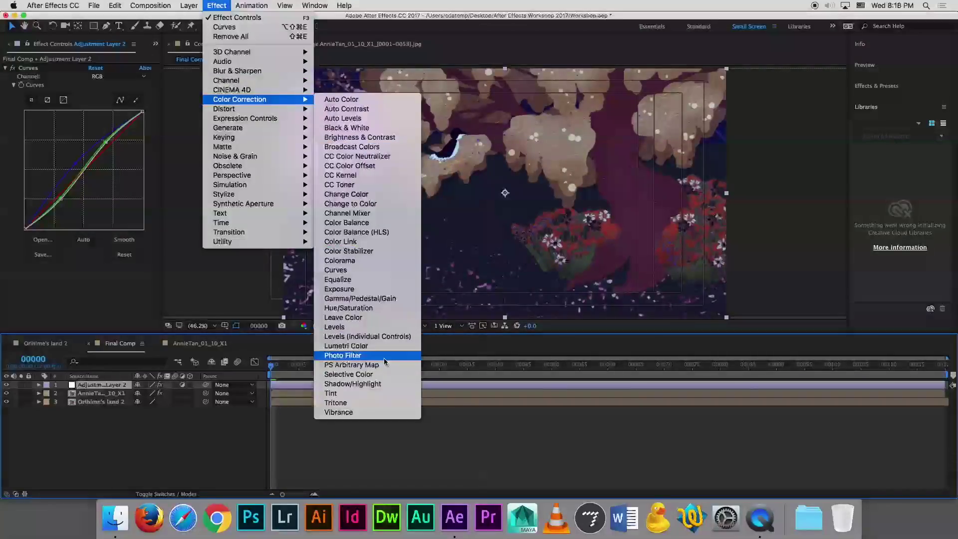
pyautogui.click(5, 69)
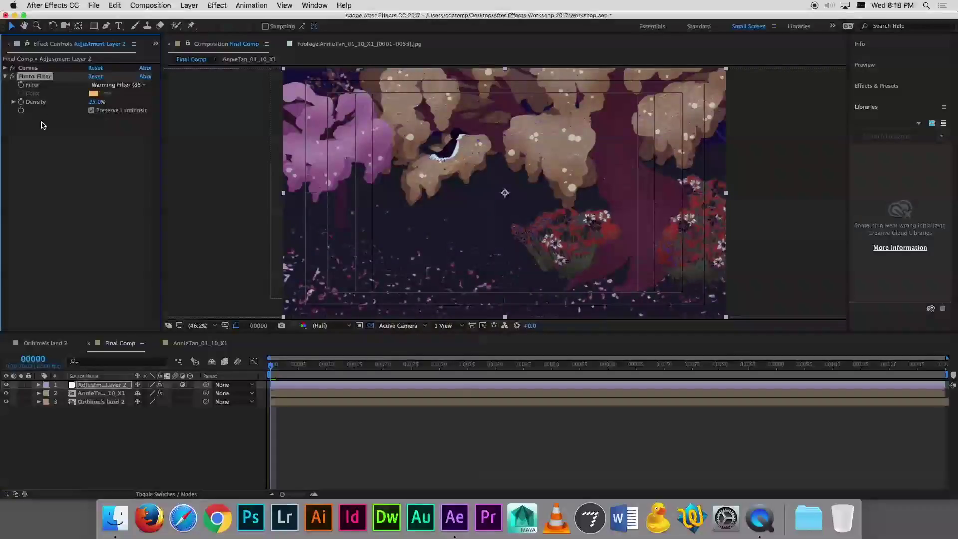
pyautogui.click(120, 85)
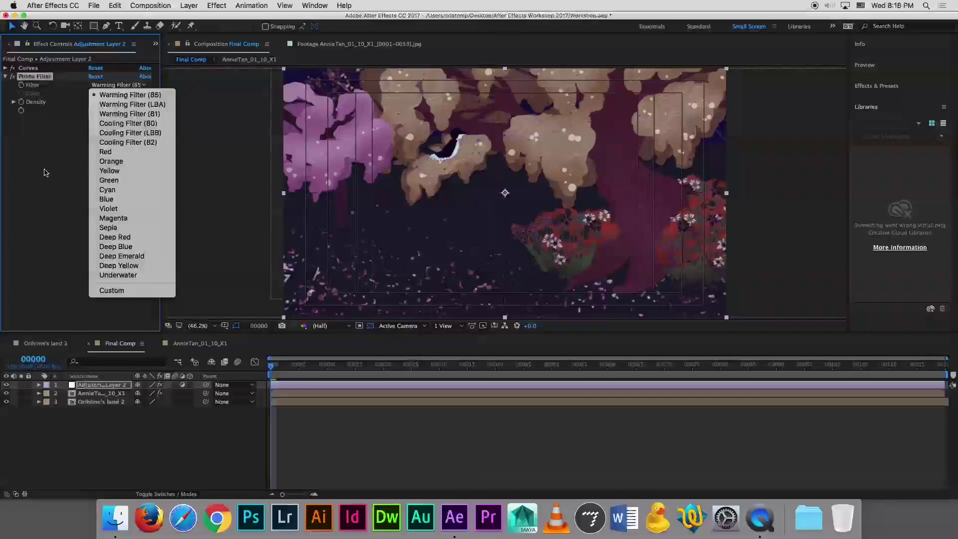
pyautogui.click(94, 94)
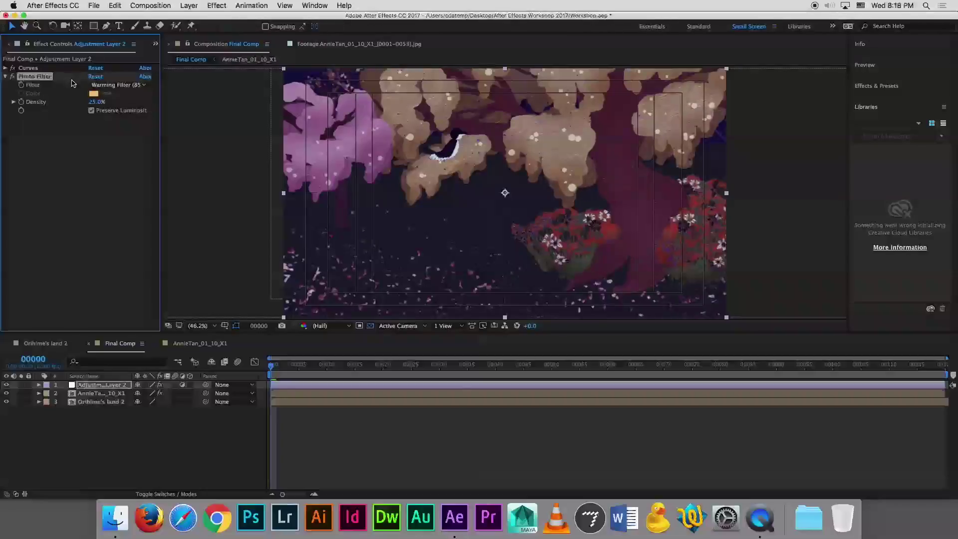
pyautogui.click(139, 85)
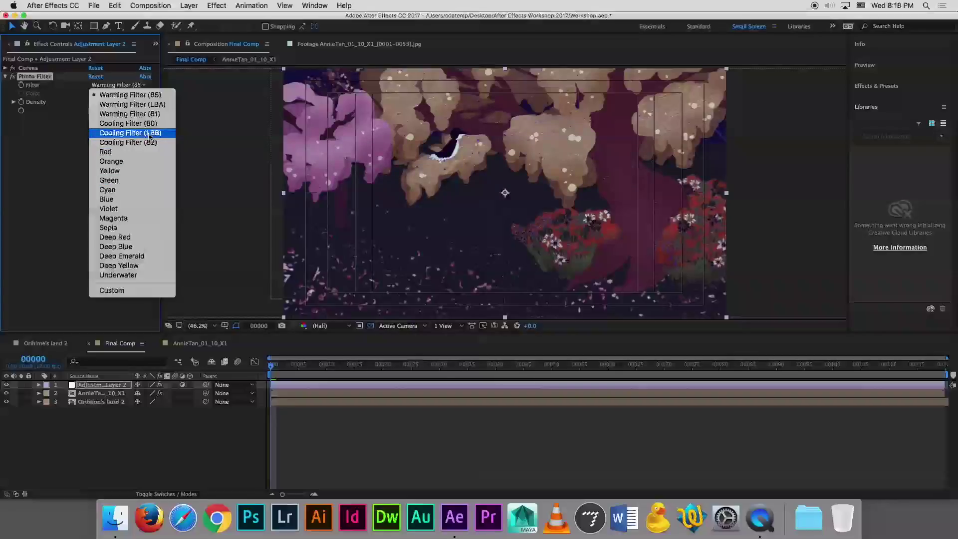
pyautogui.click(126, 135)
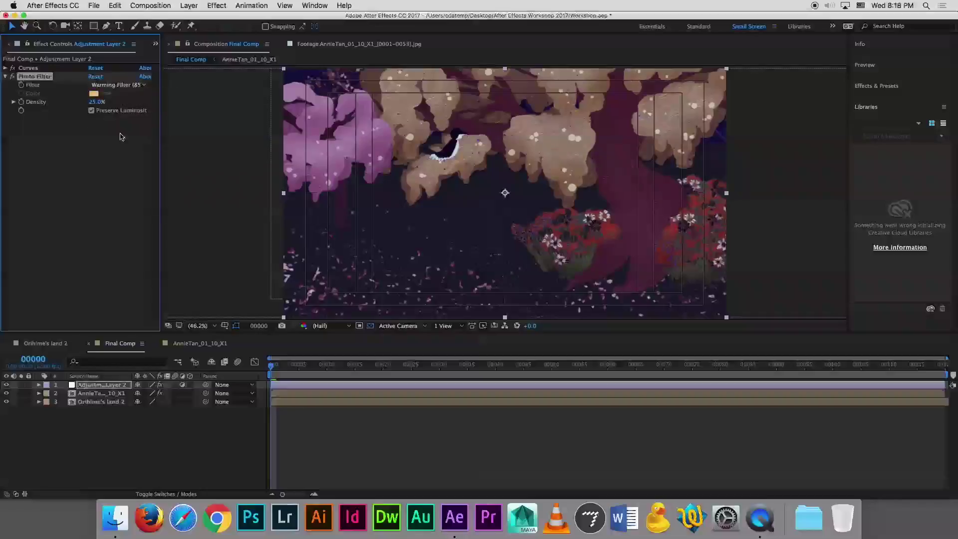
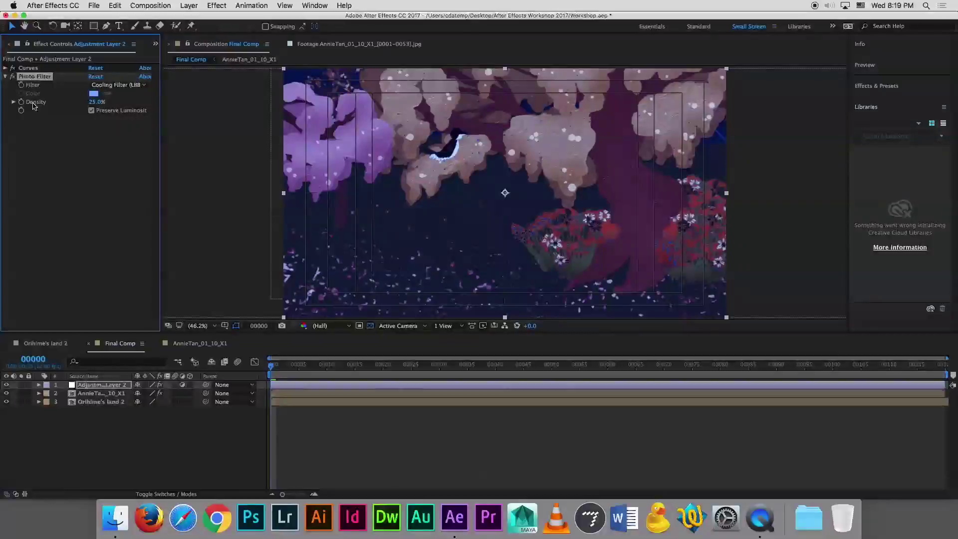
# Enter 15 as the Photo Filter Density, collapse the effect, and toggle Adjustment Layer 2's visibility to compare
pyautogui.click(96, 102)
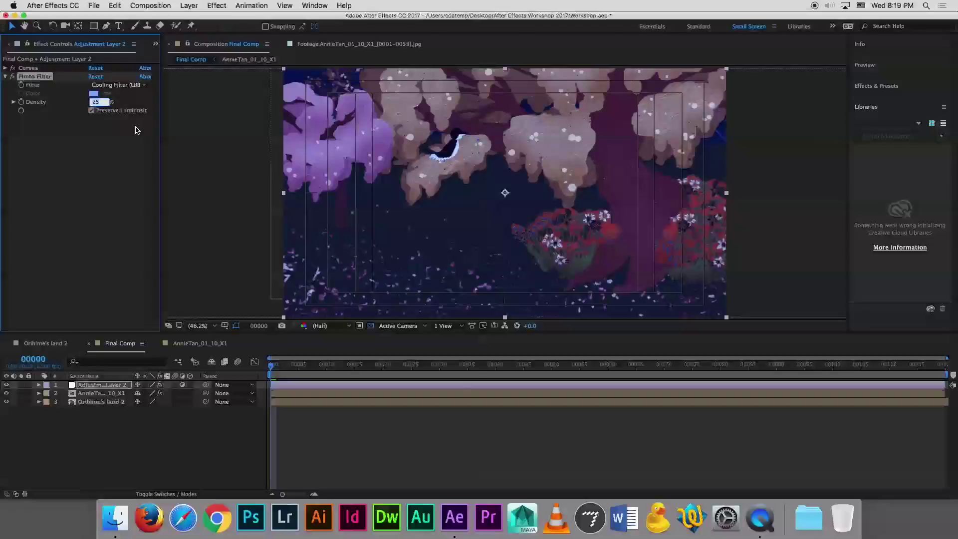
pyautogui.write('15')
pyautogui.press('Return')
pyautogui.click(128, 186)
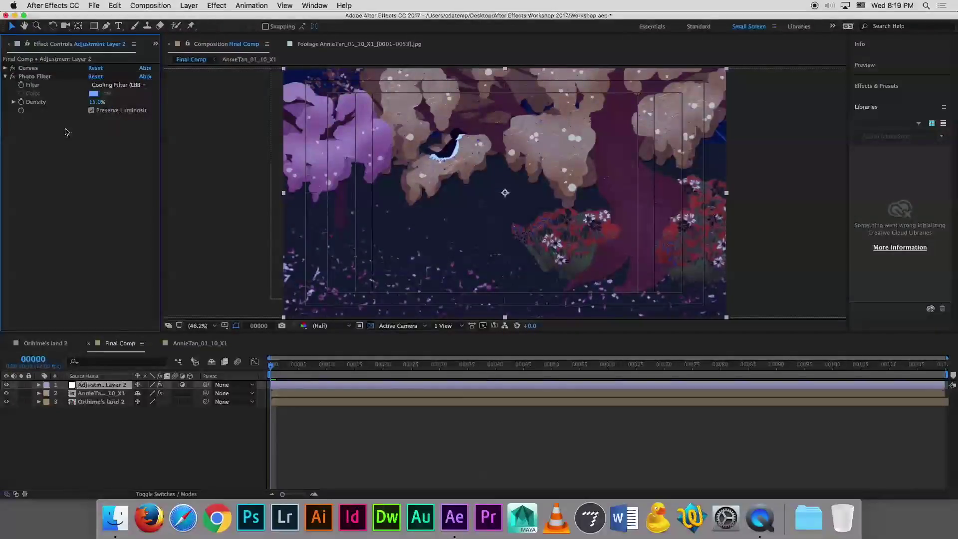
pyautogui.click(5, 77)
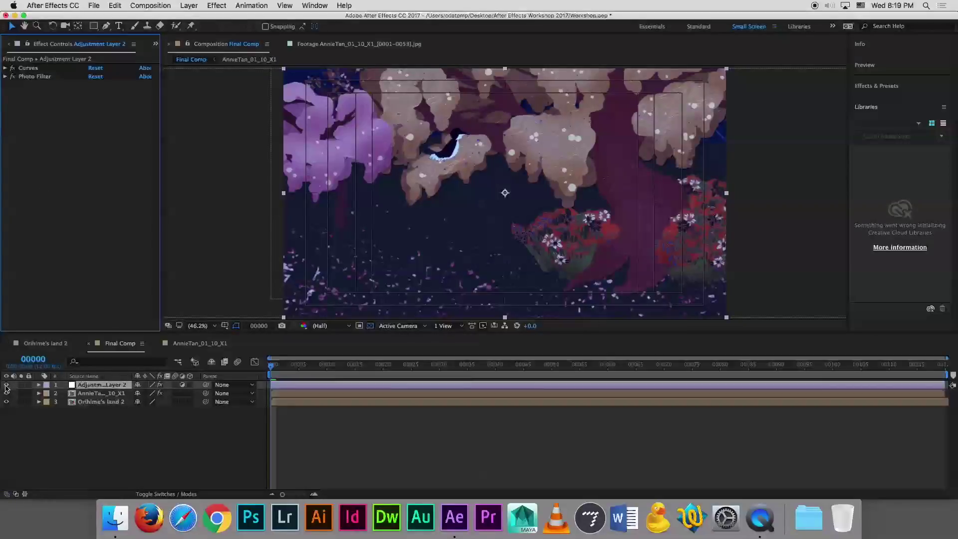
pyautogui.click(6, 385)
pyautogui.click(6, 386)
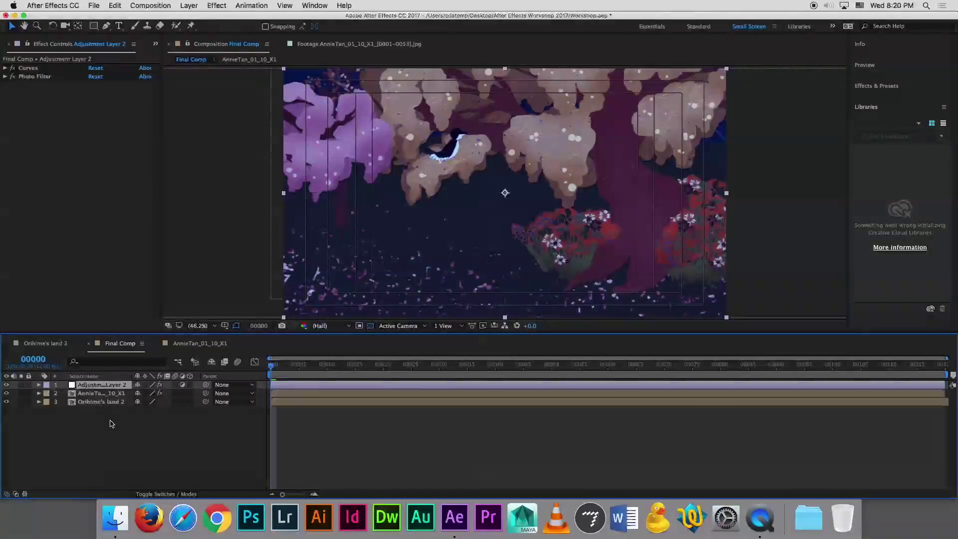
# Inspect the effects on Orihime's land 2, the bird layer and Adjustment Layer 2, then scrub to frame 00025
pyautogui.click(99, 403)
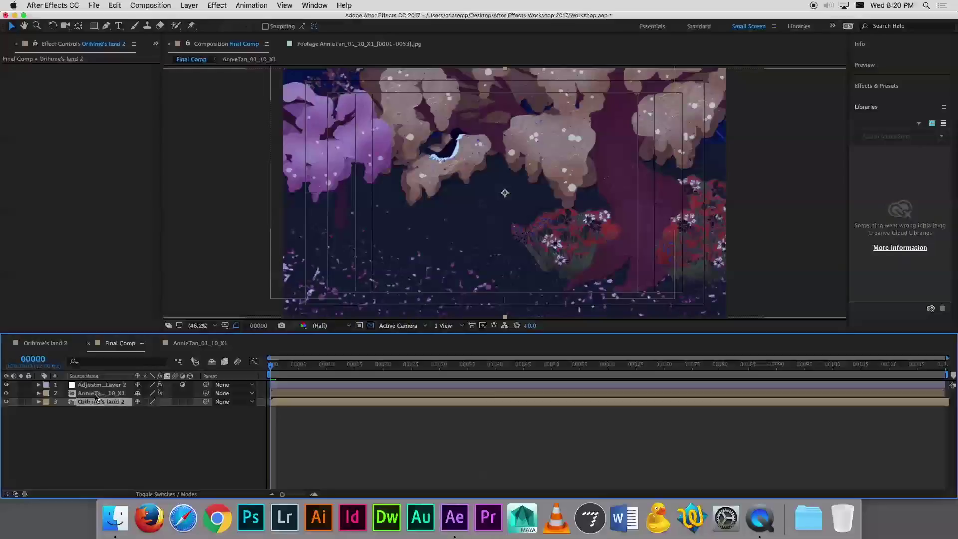
pyautogui.click(100, 393)
pyautogui.click(28, 67)
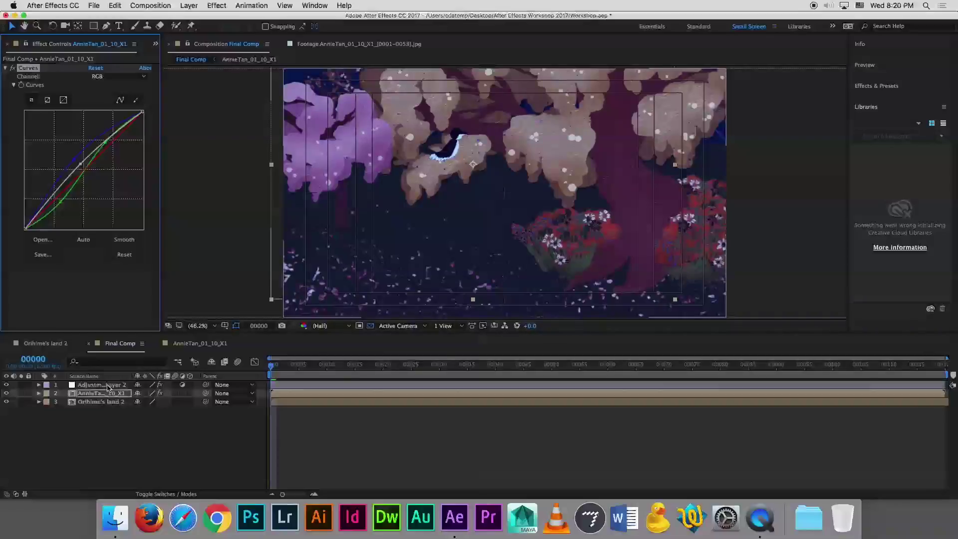
pyautogui.click(107, 385)
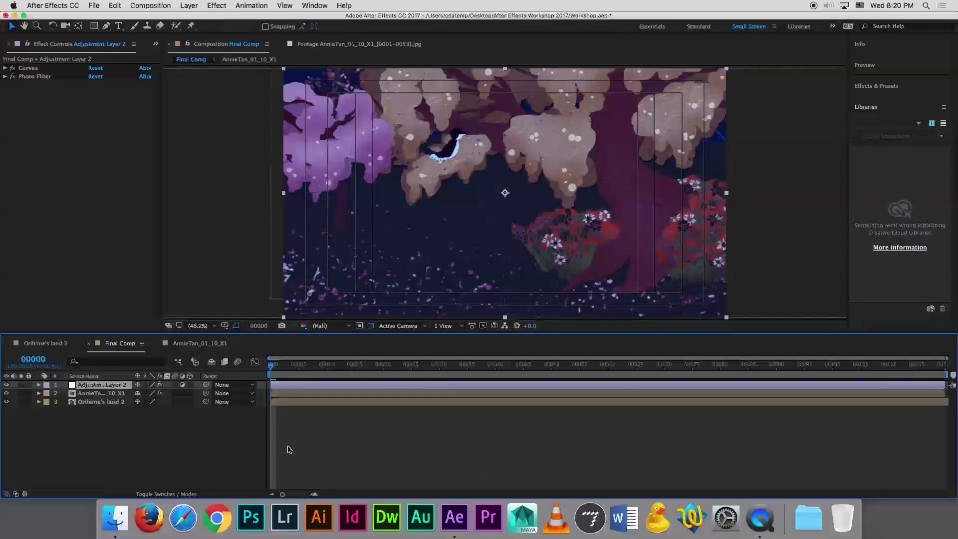
pyautogui.moveTo(358, 368); pyautogui.dragTo(415, 368)
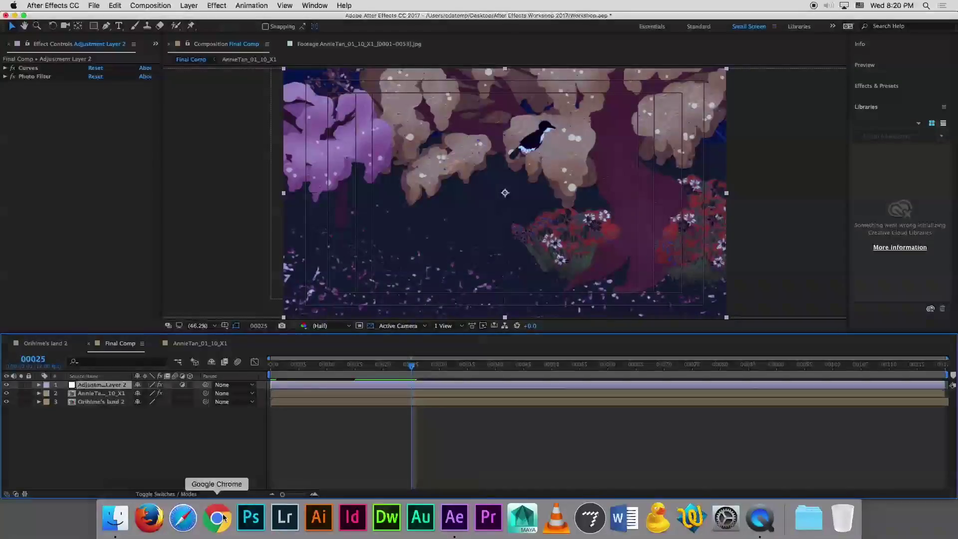
pyautogui.click(100, 394)
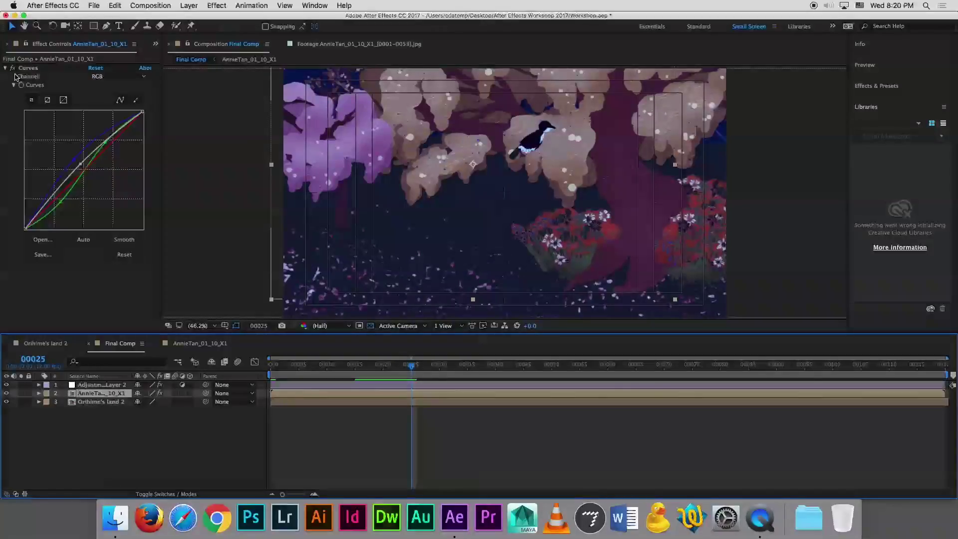
# Collapse Curves, duplicate AnnieTan_01_10_X1 with Cmd+D, and bring up Effect > Generate for the lower copy
pyautogui.click(5, 68)
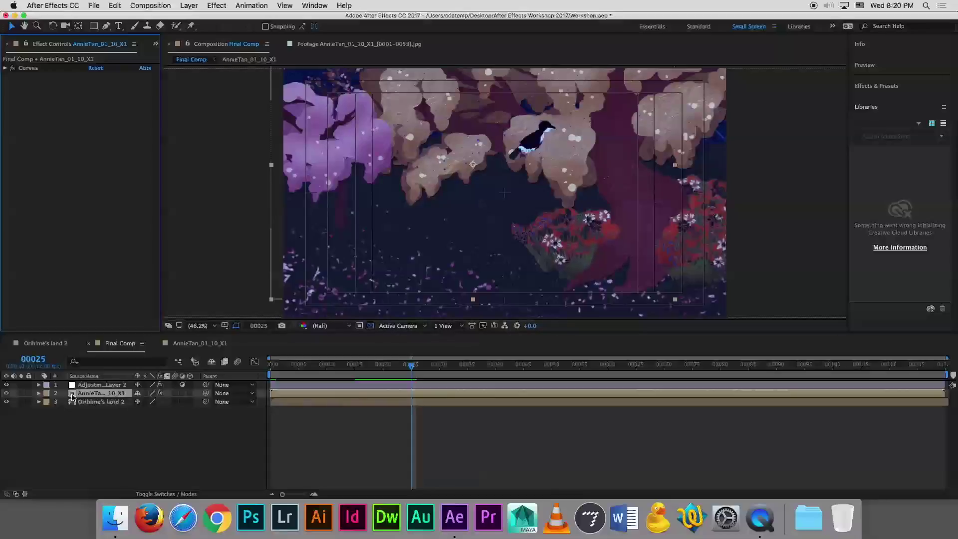
pyautogui.click(72, 397)
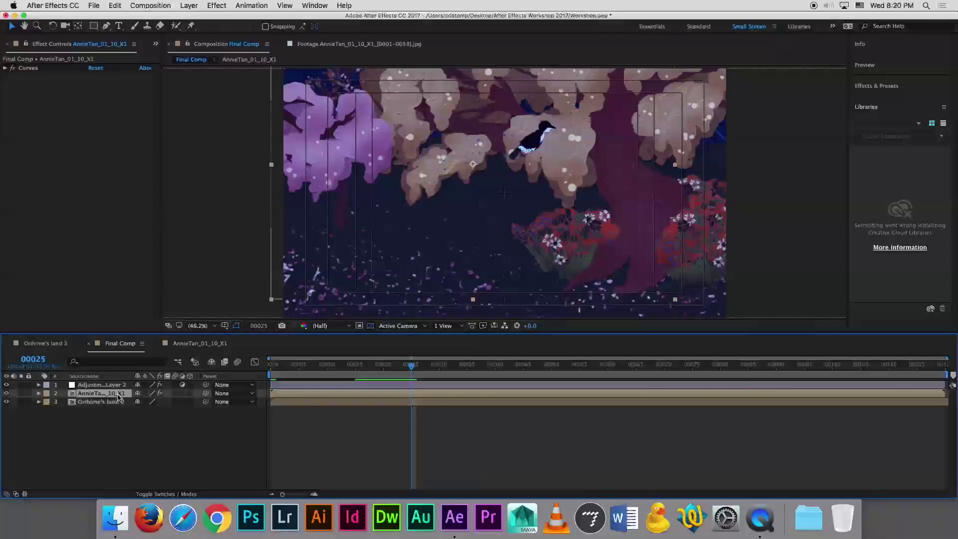
pyautogui.press('super+d')
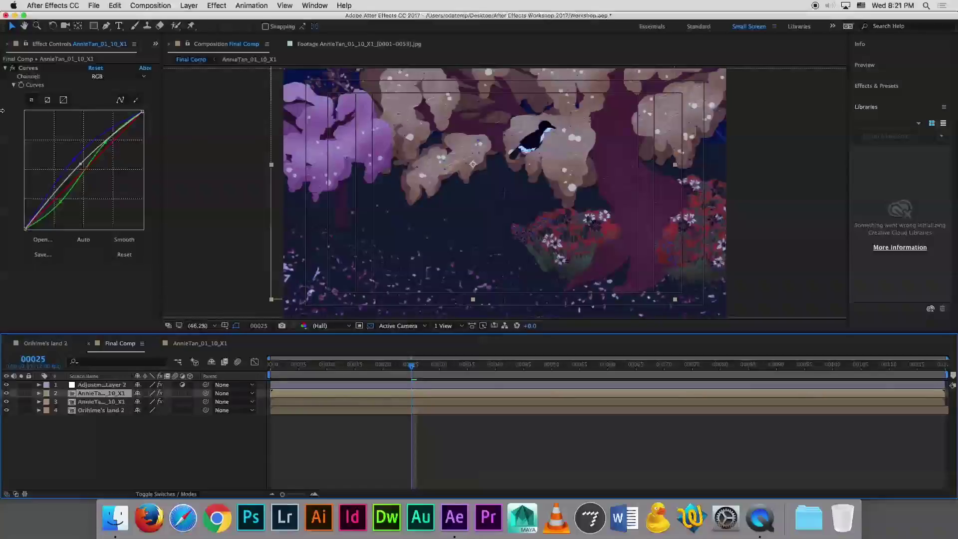
pyautogui.click(107, 402)
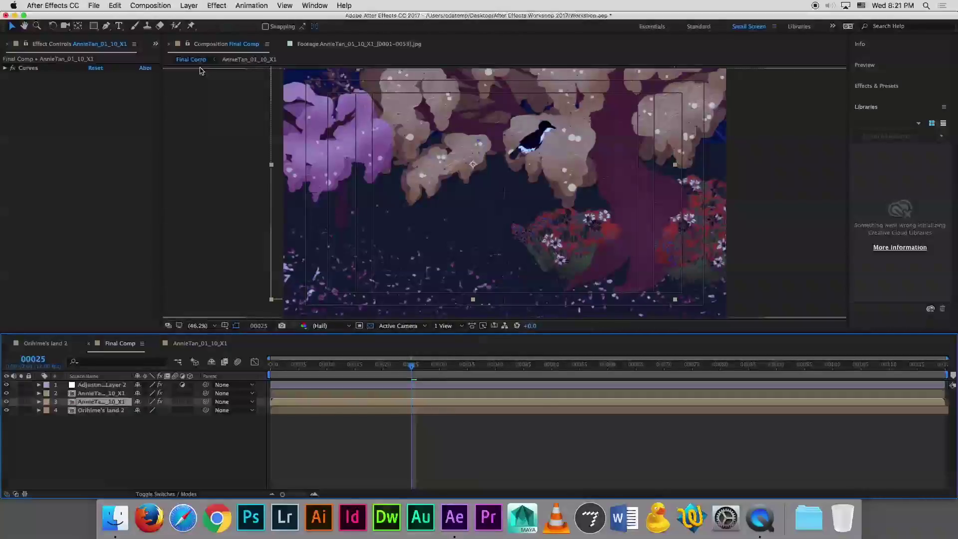
pyautogui.click(217, 6)
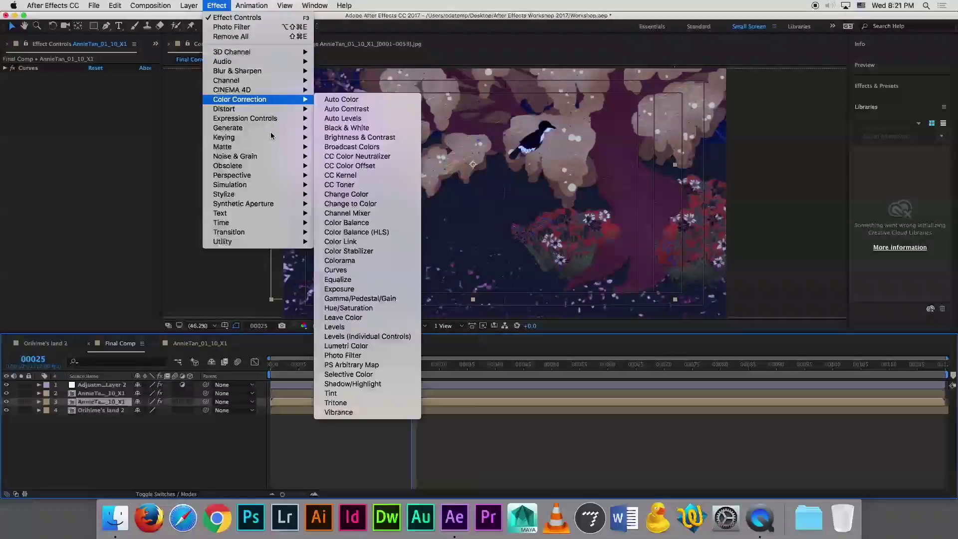
pyautogui.moveTo(272, 129)
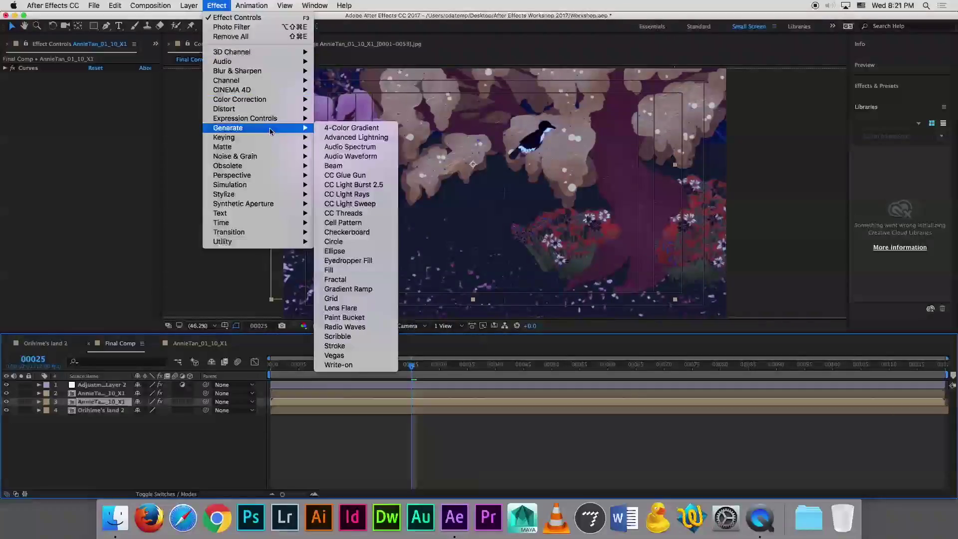
# Apply a Fill effect to the lower bird copy with colour 000000 (black)
pyautogui.click(370, 270)
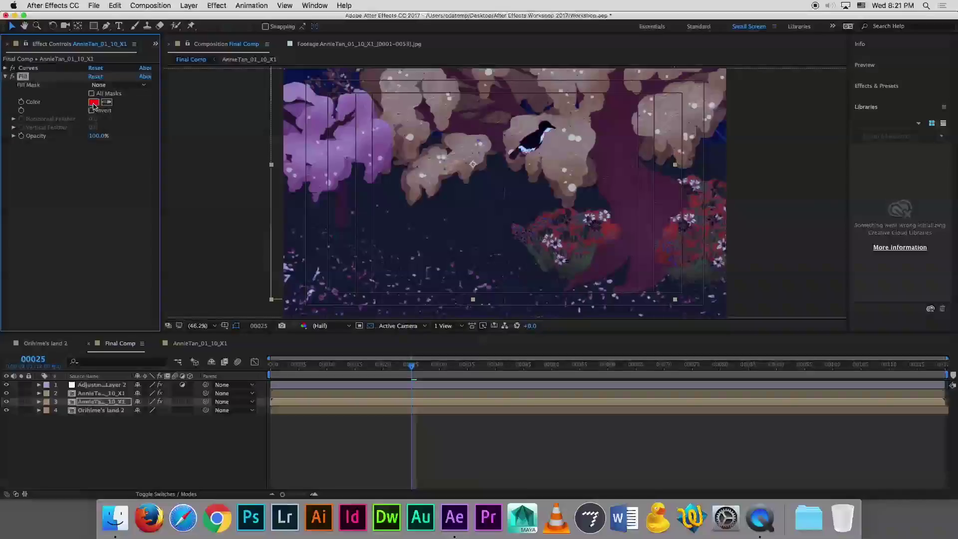
pyautogui.click(94, 103)
pyautogui.write('000000')
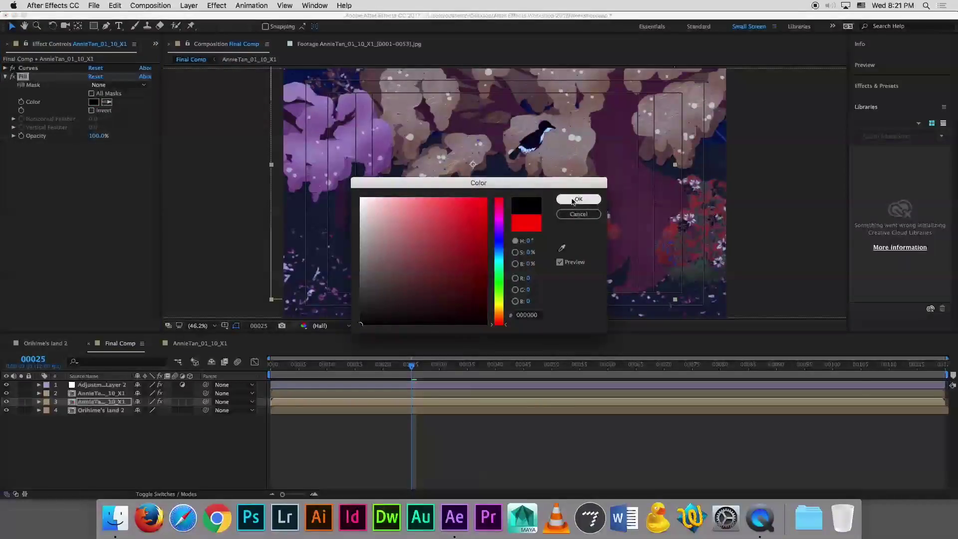
pyautogui.click(578, 200)
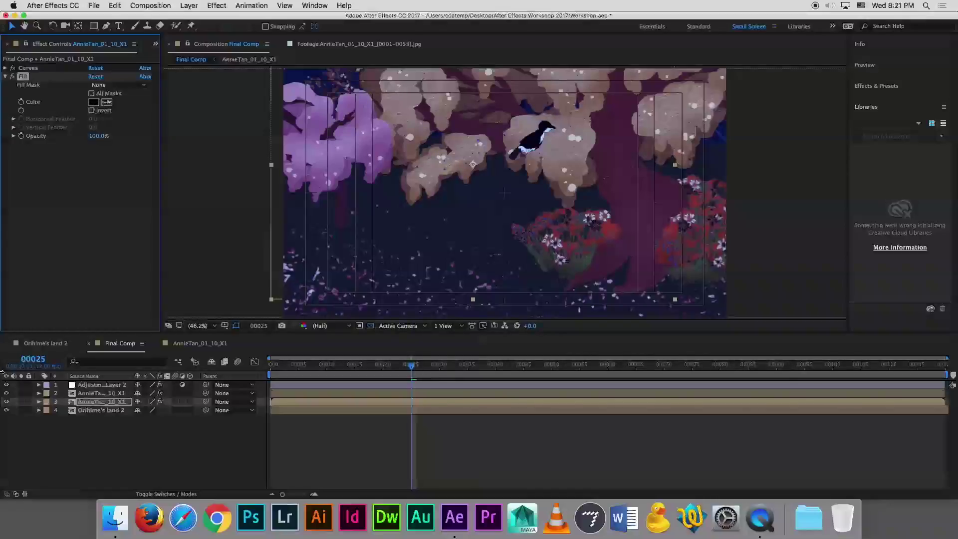
# Toggle the original bird layer off and on to check the silhouette, leaving the copy's name unchanged
pyautogui.click(7, 395)
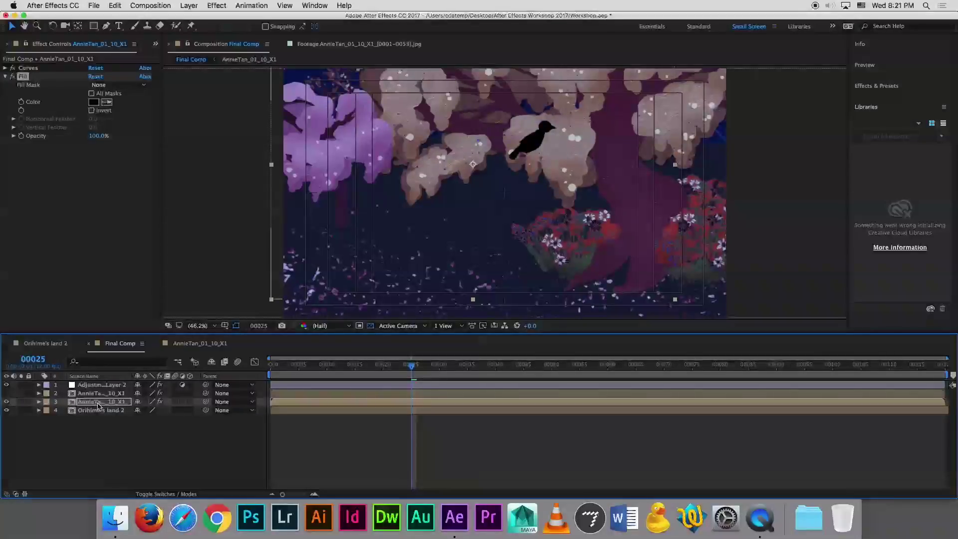
pyautogui.click(6, 393)
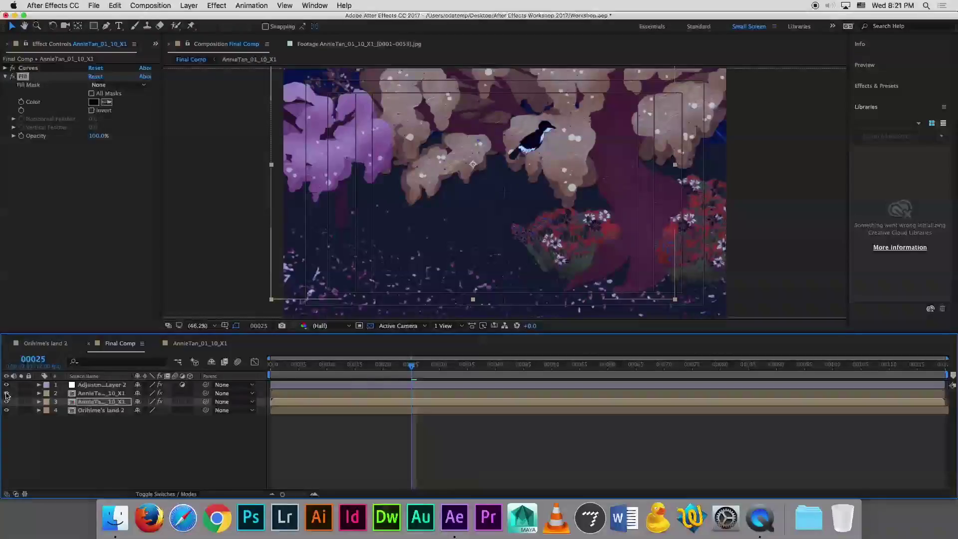
pyautogui.click(102, 402)
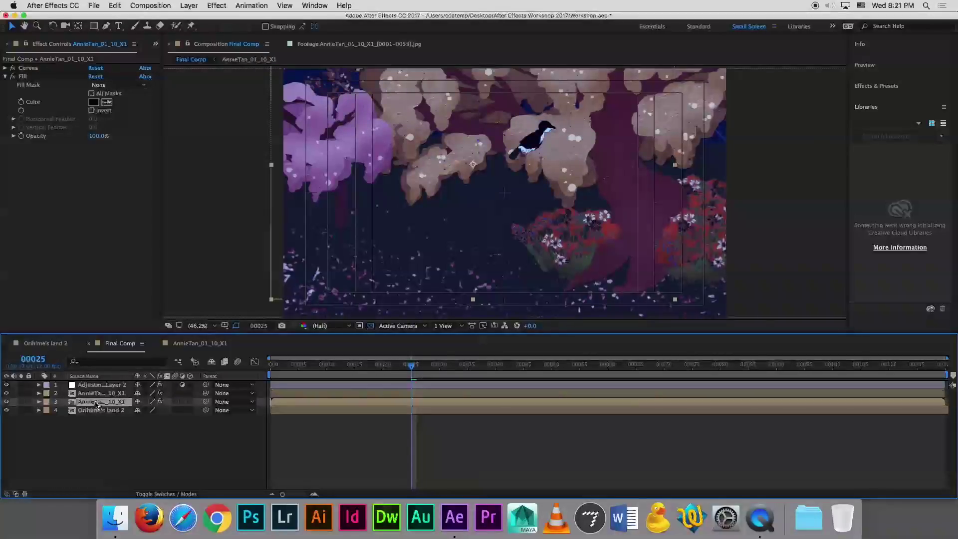
pyautogui.press('Return')
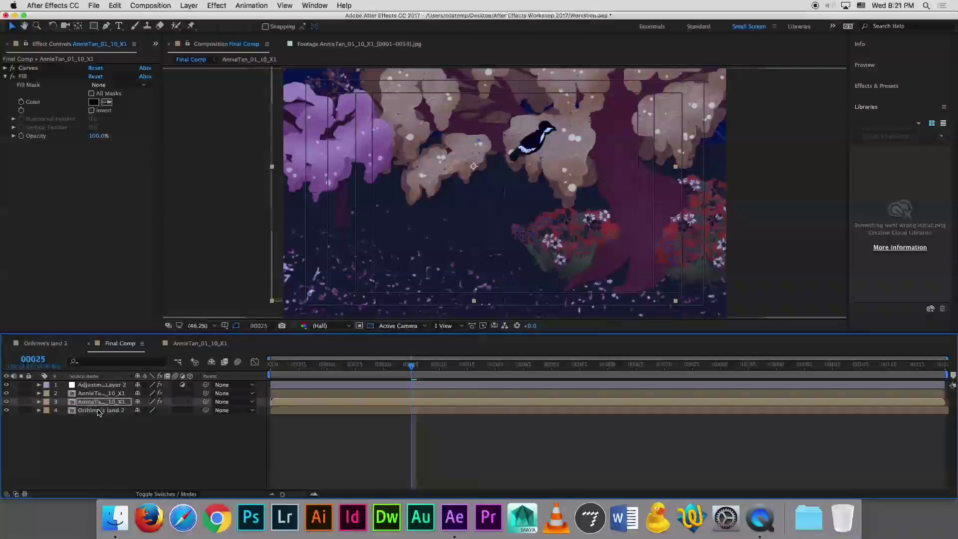
pyautogui.press('Return')
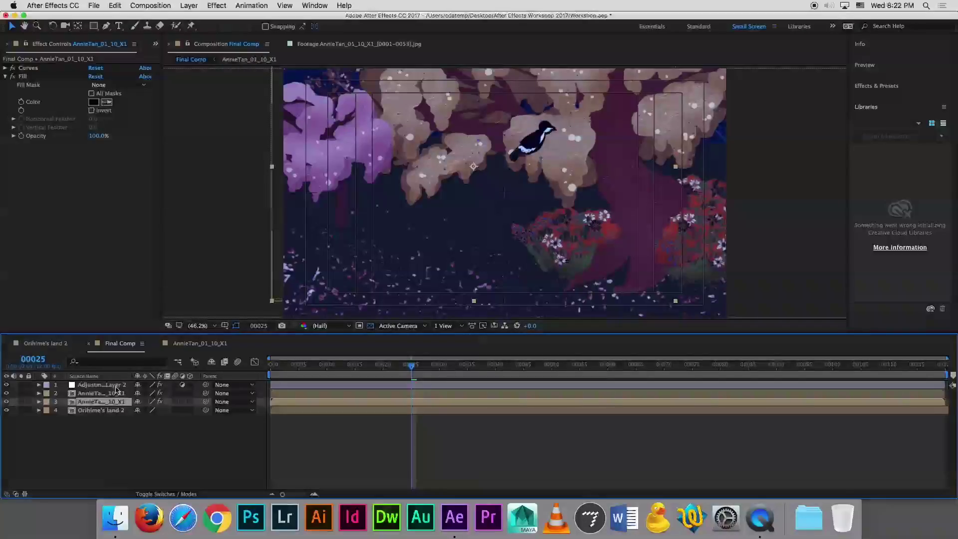
pyautogui.click(223, 4)
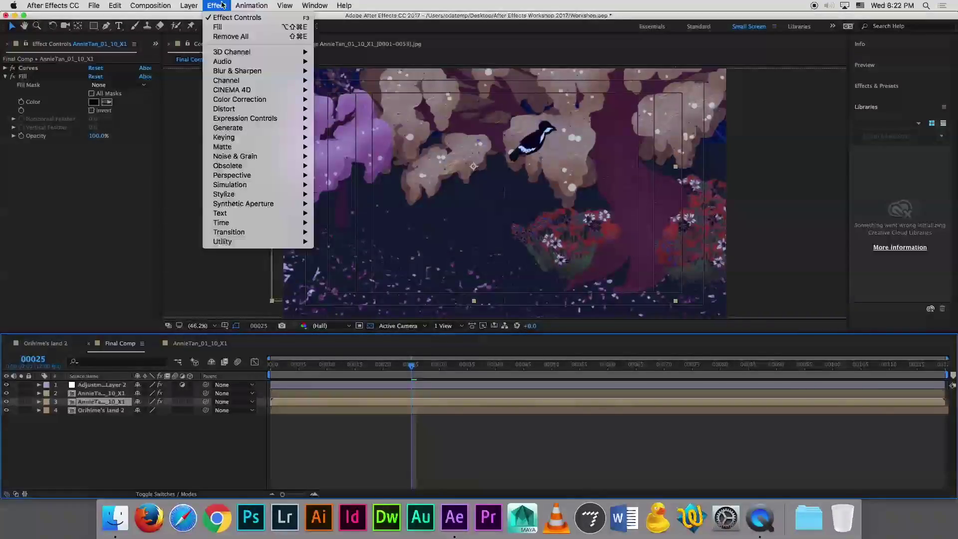
# Add a Gaussian Blur to the black copy and drag its Blurriness up to about 12
pyautogui.moveTo(286, 75)
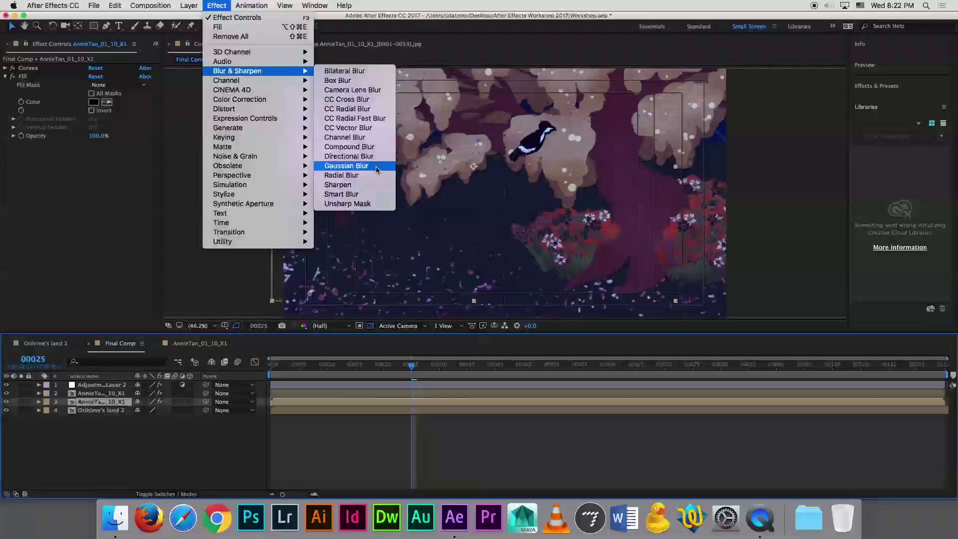
pyautogui.click(376, 166)
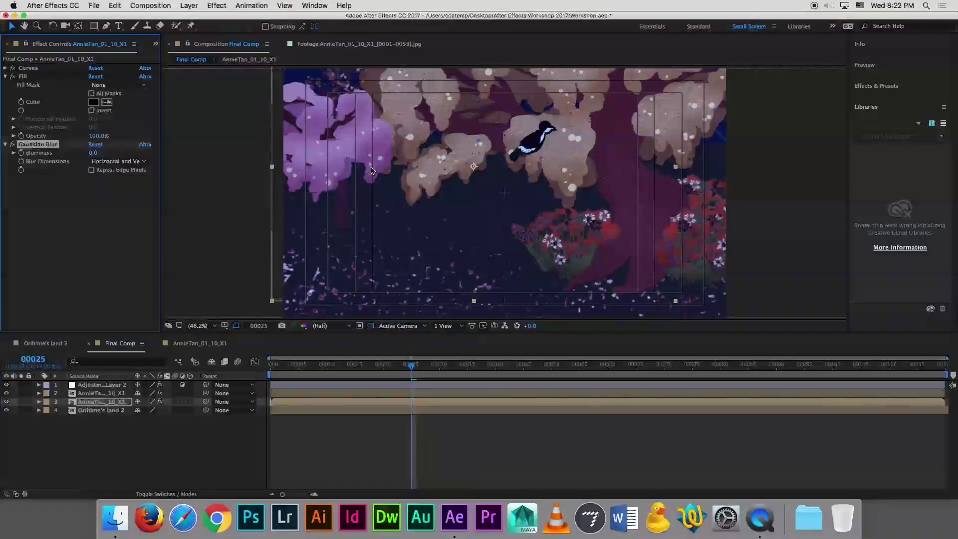
pyautogui.moveTo(93, 153); pyautogui.dragTo(133, 153)
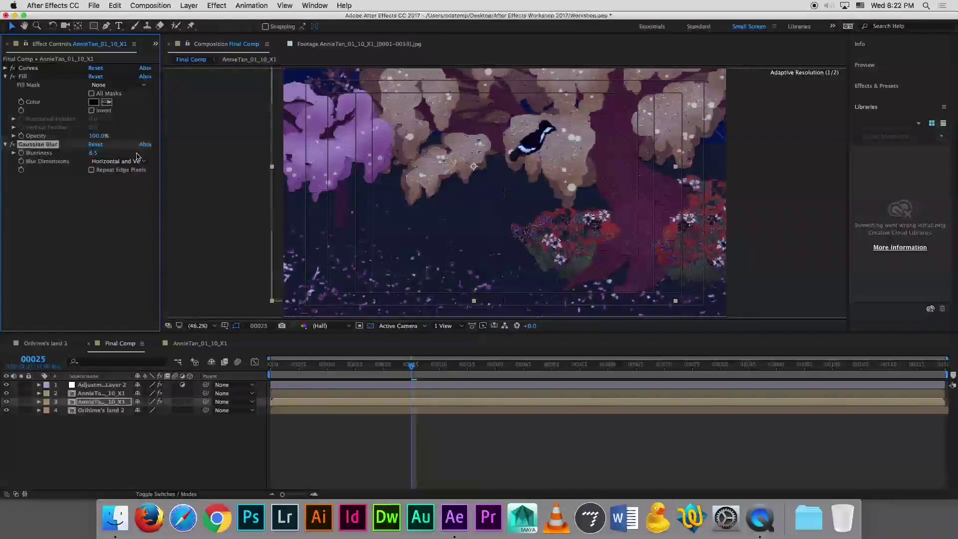
pyautogui.moveTo(94, 153); pyautogui.dragTo(124, 154)
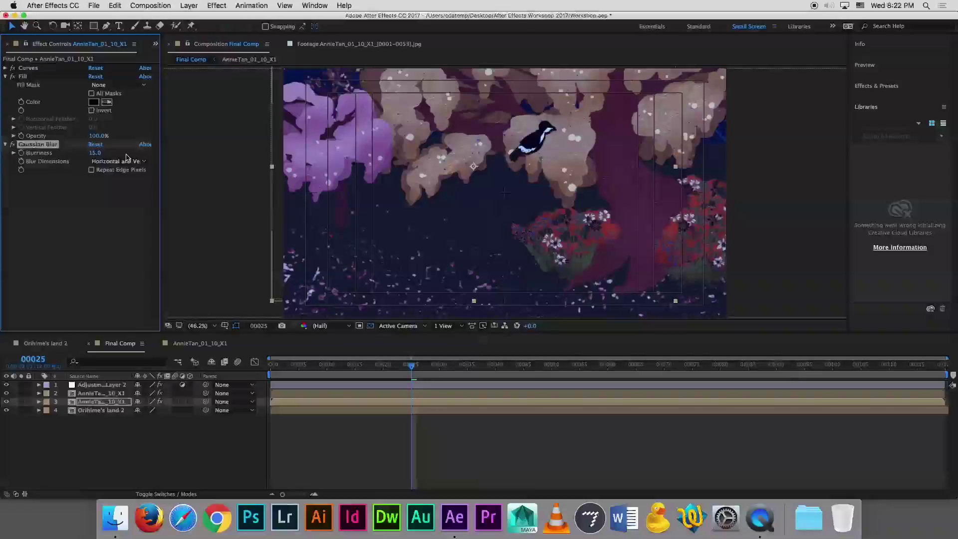
# Set Gaussian Blur Blurriness to 25, then collapse the Gaussian Blur and Fill settings
pyautogui.click(94, 154)
pyautogui.write('20')
pyautogui.scroll(-2, 546, 138)
pyautogui.scroll(5, 547, 136)
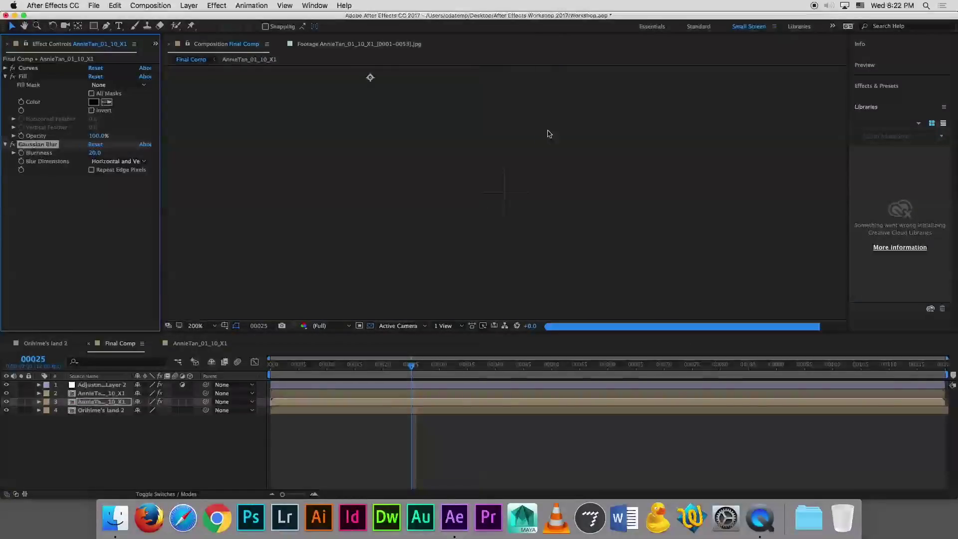
pyautogui.moveTo(524, 184); pyautogui.dragTo(493, 204)
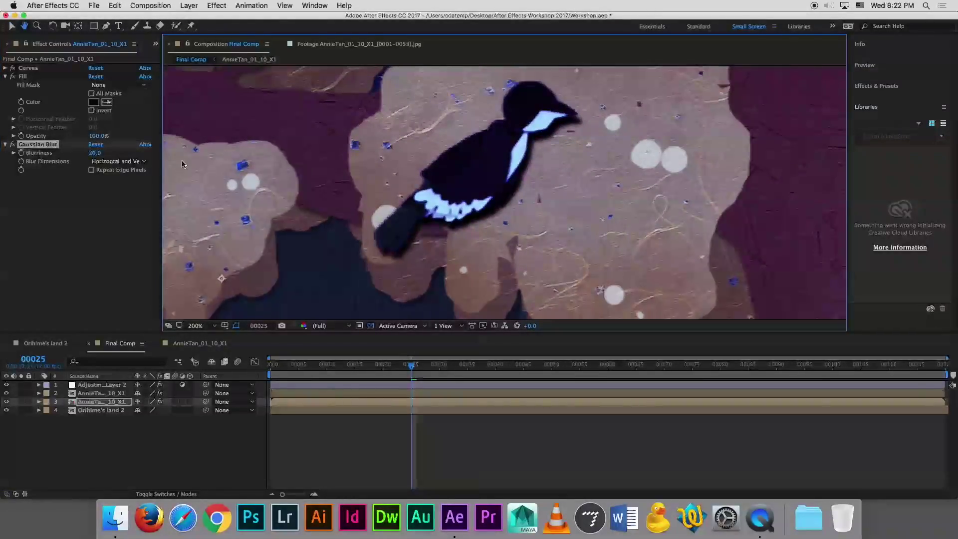
pyautogui.click(94, 153)
pyautogui.write('25')
pyautogui.press('Return')
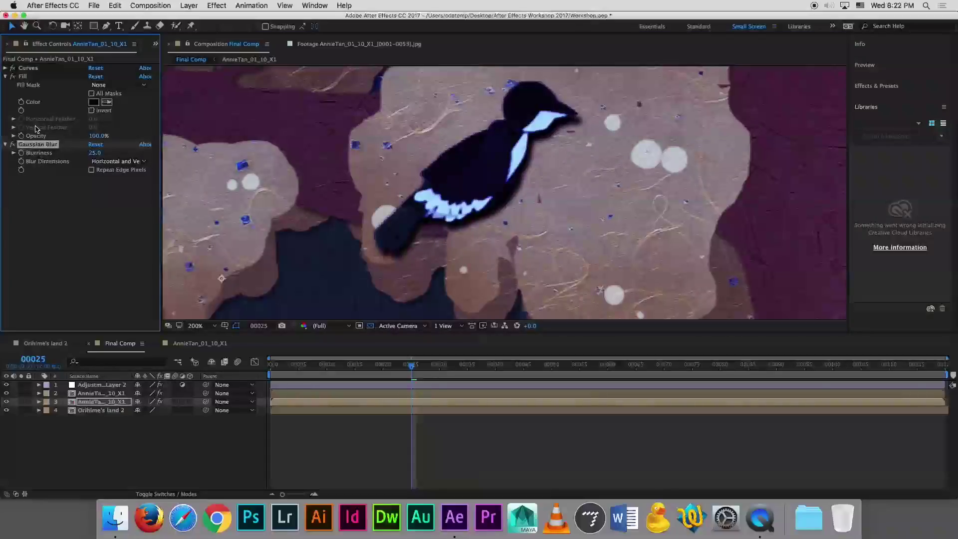
pyautogui.click(6, 144)
pyautogui.click(5, 77)
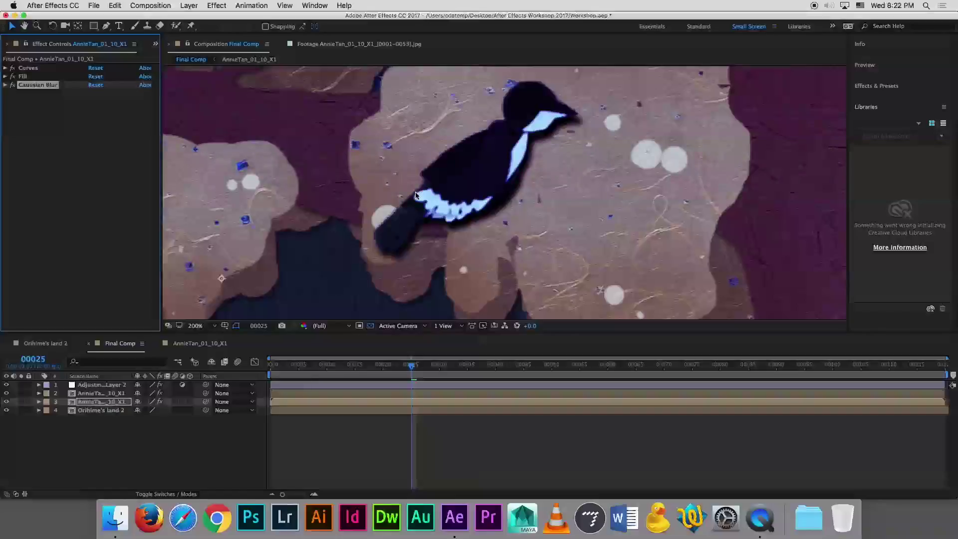
pyautogui.scroll(2, 416, 195)
# Zoom the viewer and set the black bird copy's Opacity to 15%
pyautogui.scroll(-5, 416, 195)
pyautogui.scroll(-3, 416, 194)
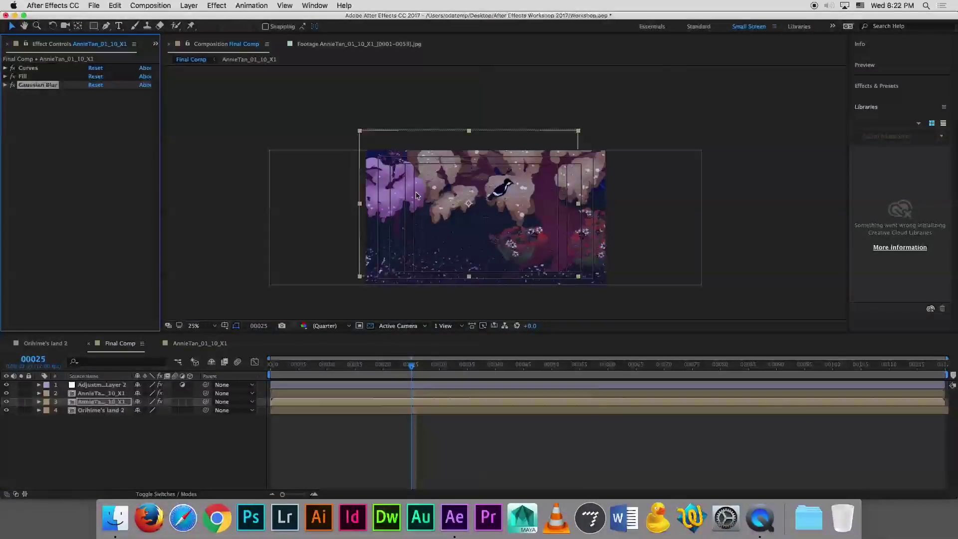
pyautogui.scroll(2, 416, 195)
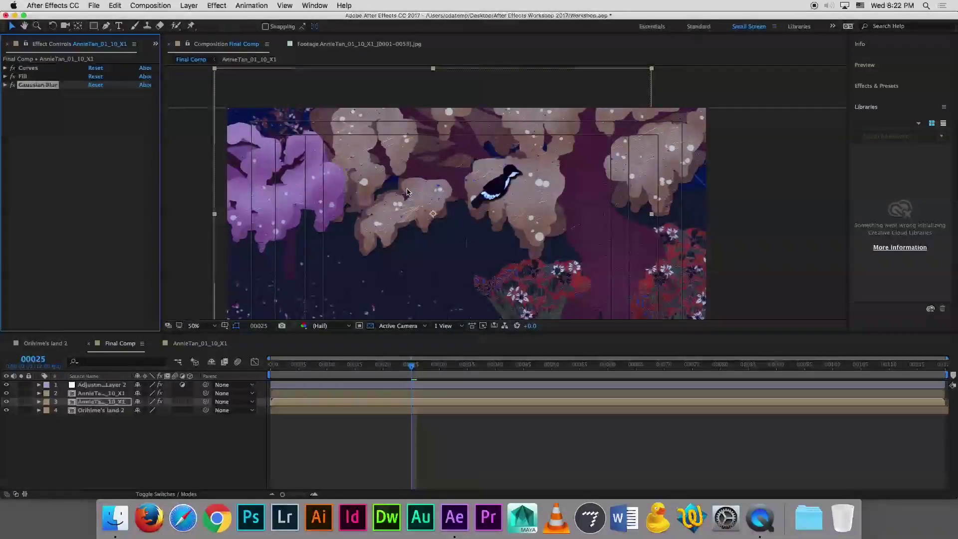
pyautogui.scroll(-3, 395, 214)
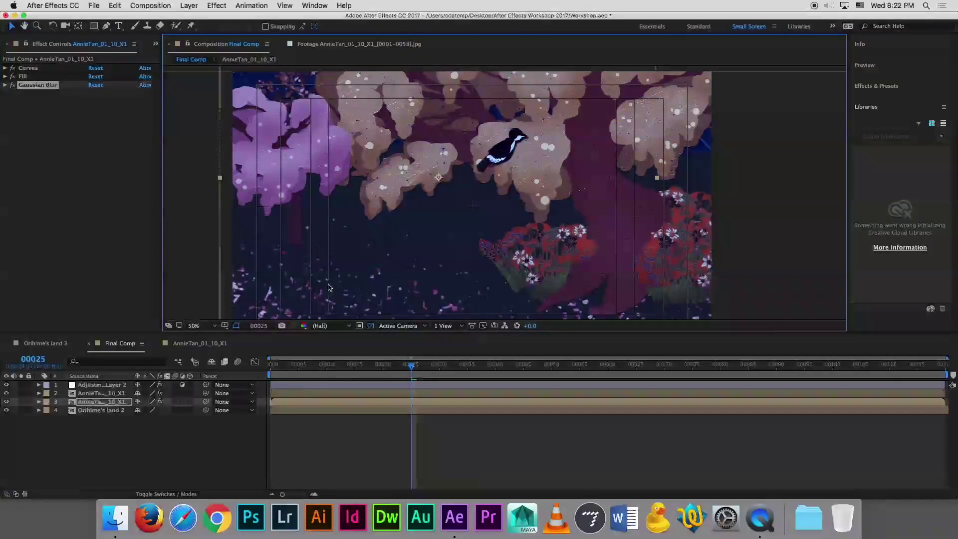
pyautogui.click(100, 425)
pyautogui.click(105, 403)
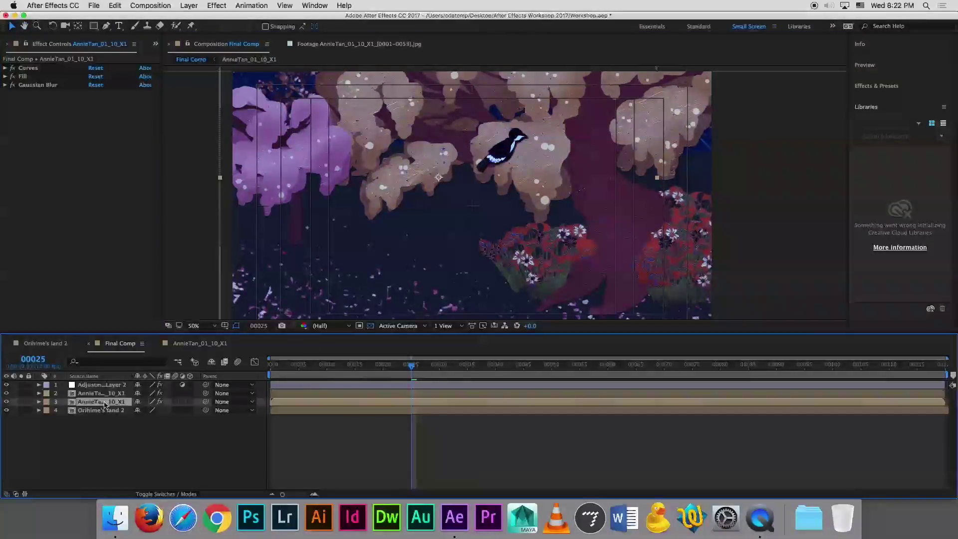
pyautogui.click(39, 402)
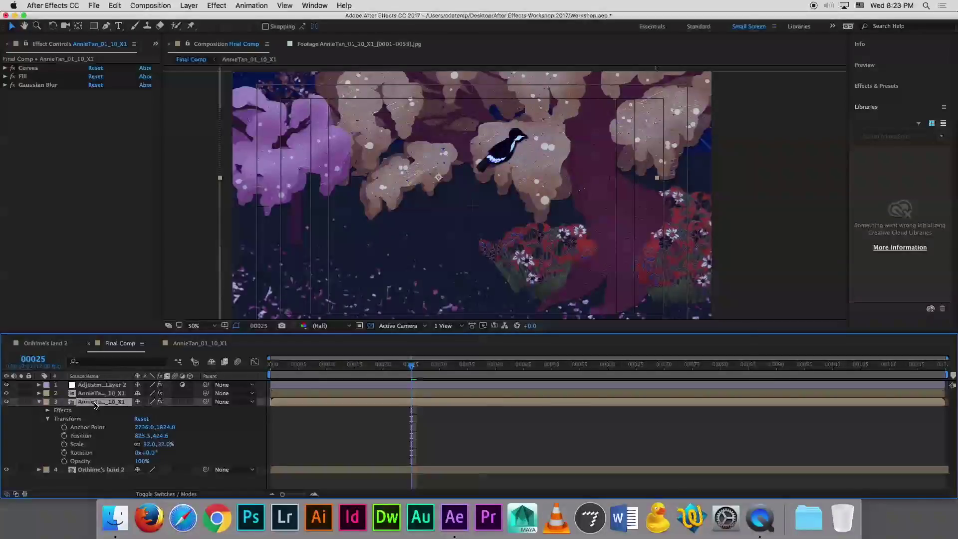
pyautogui.press('t')
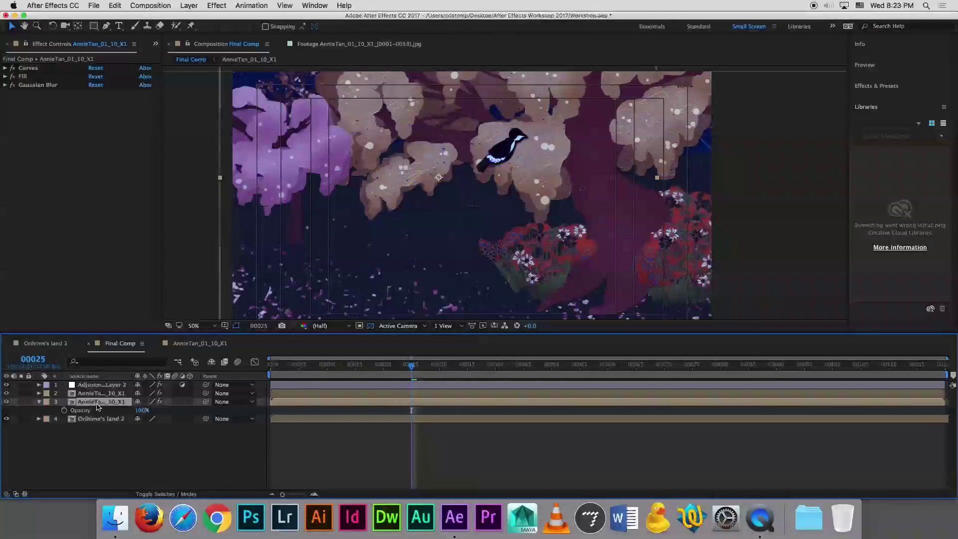
pyautogui.click(141, 411)
pyautogui.write('15')
pyautogui.press('Return')
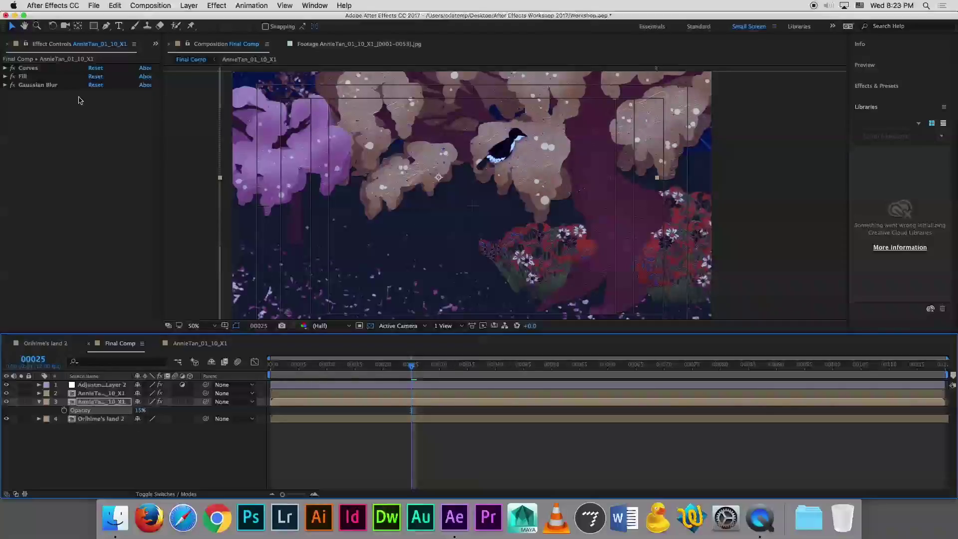
# Lower the Gaussian Blur Blurriness to 15, trying 20 first
pyautogui.click(6, 86)
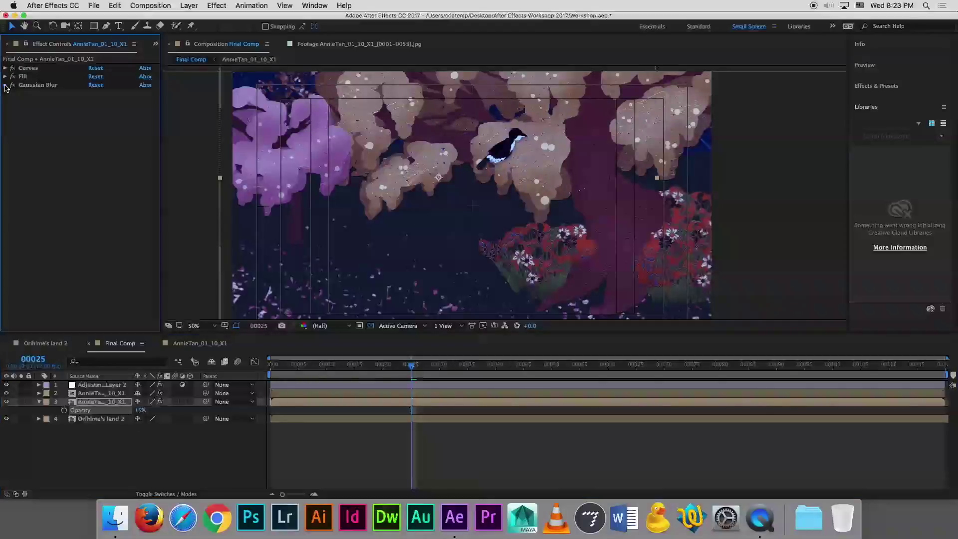
pyautogui.click(95, 94)
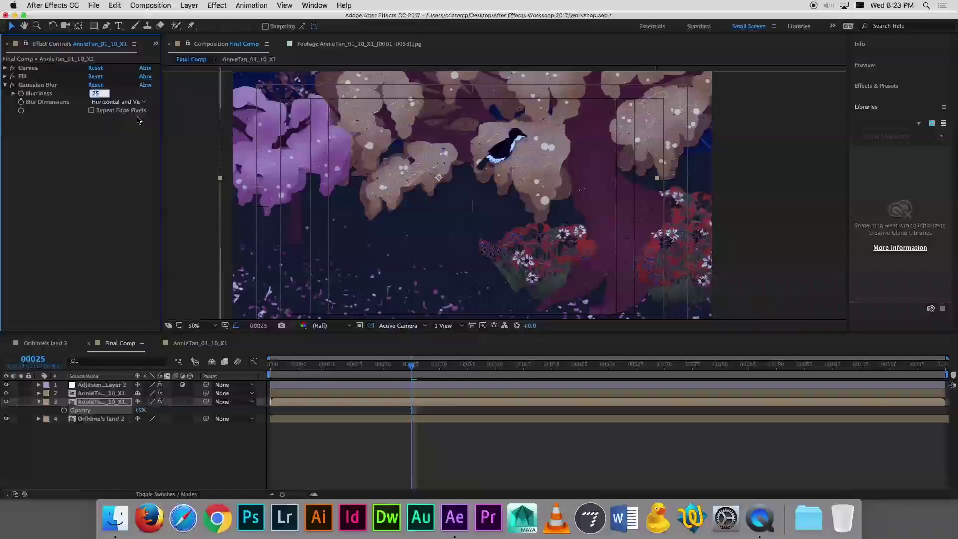
pyautogui.write('20')
pyautogui.press('Return')
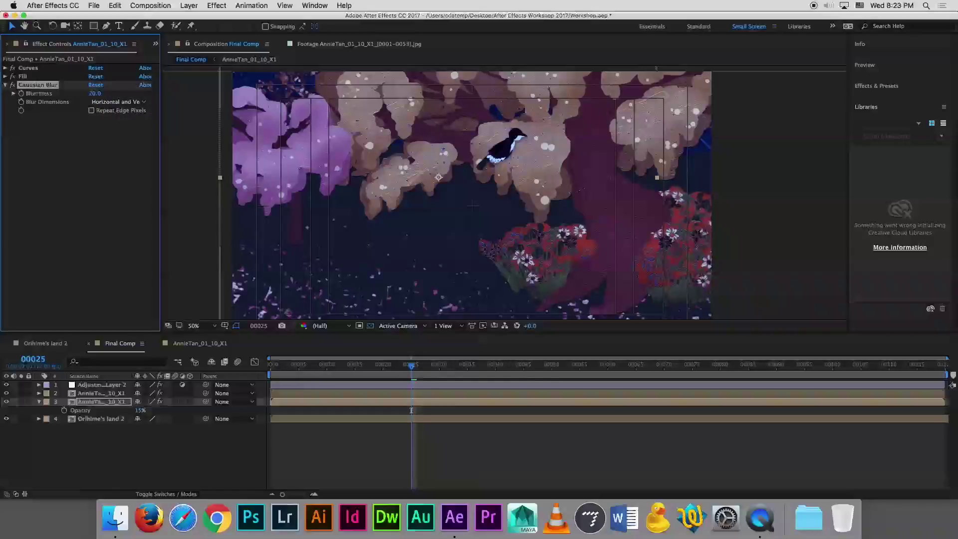
pyautogui.click(95, 94)
pyautogui.write('15')
pyautogui.press('Return')
pyautogui.click(103, 403)
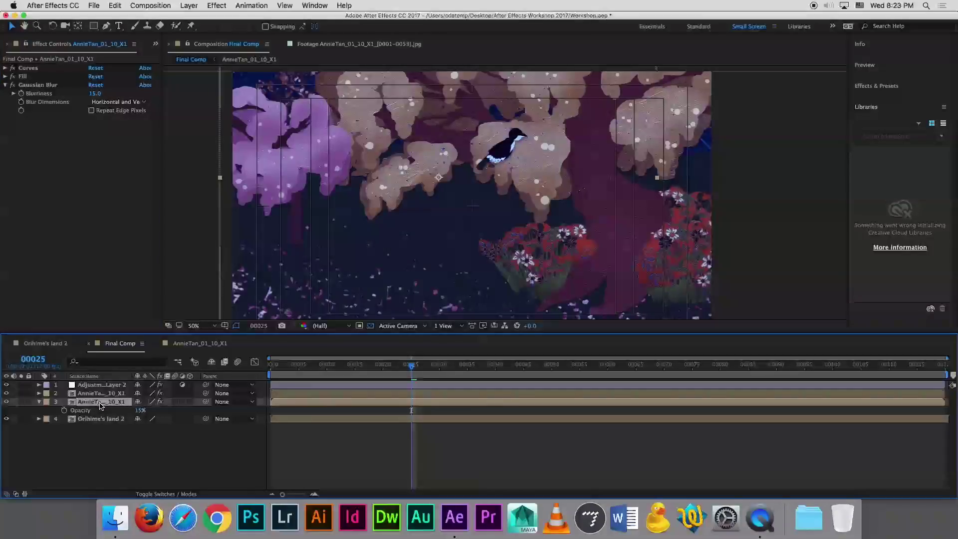
pyautogui.rightClick(100, 405)
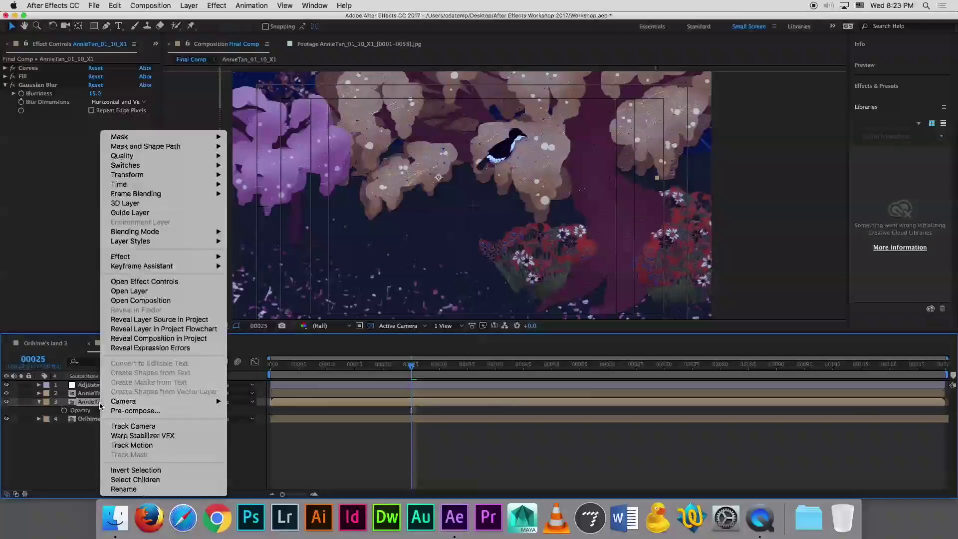
# Set the black copy's blending mode to Multiply and hide its Opacity property
pyautogui.moveTo(157, 235)
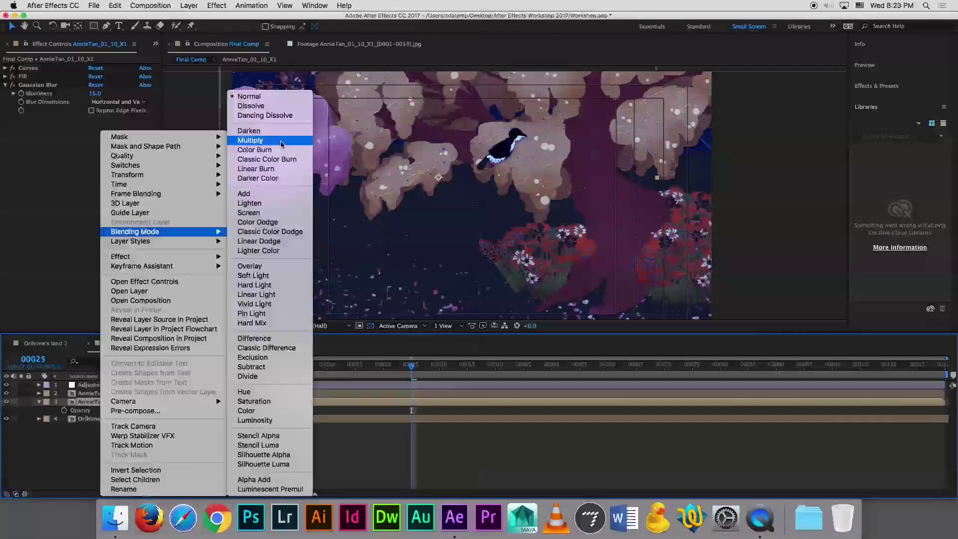
pyautogui.click(282, 145)
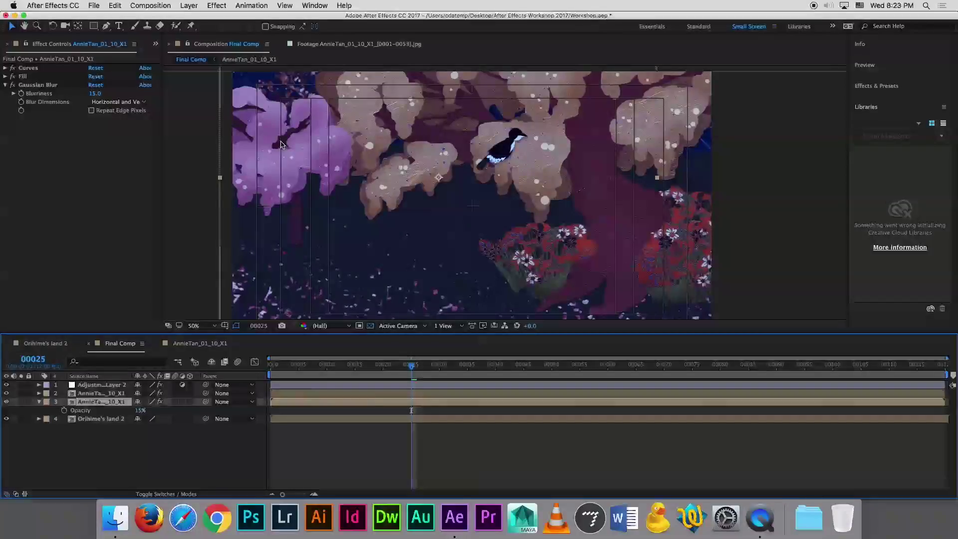
pyautogui.click(39, 403)
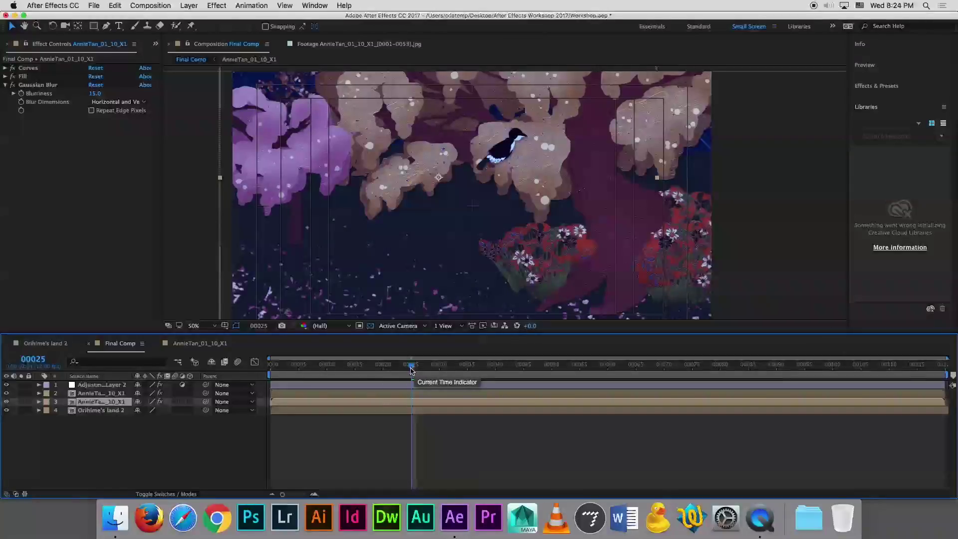
# Scrub back to frame 00012 and play a preview of the animation
pyautogui.moveTo(412, 370); pyautogui.dragTo(338, 367)
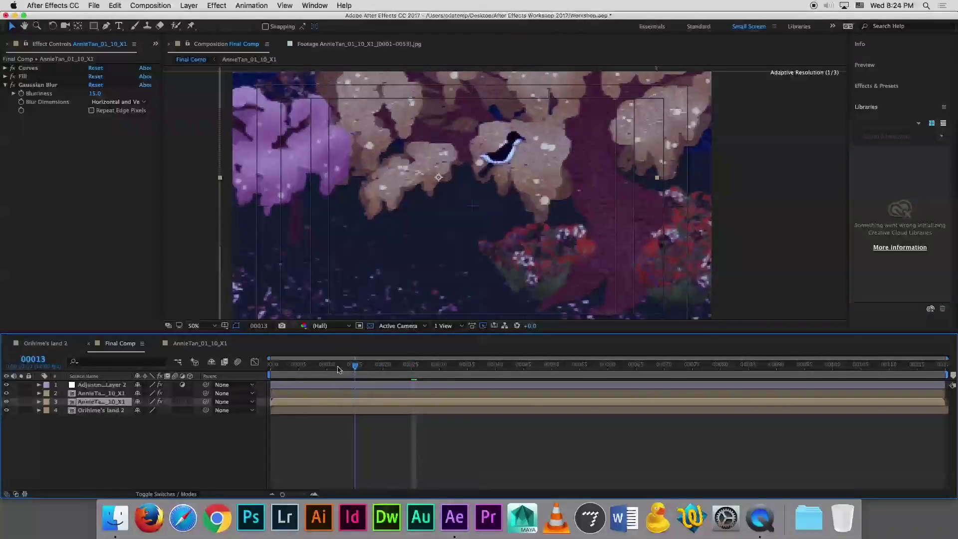
pyautogui.press('space')
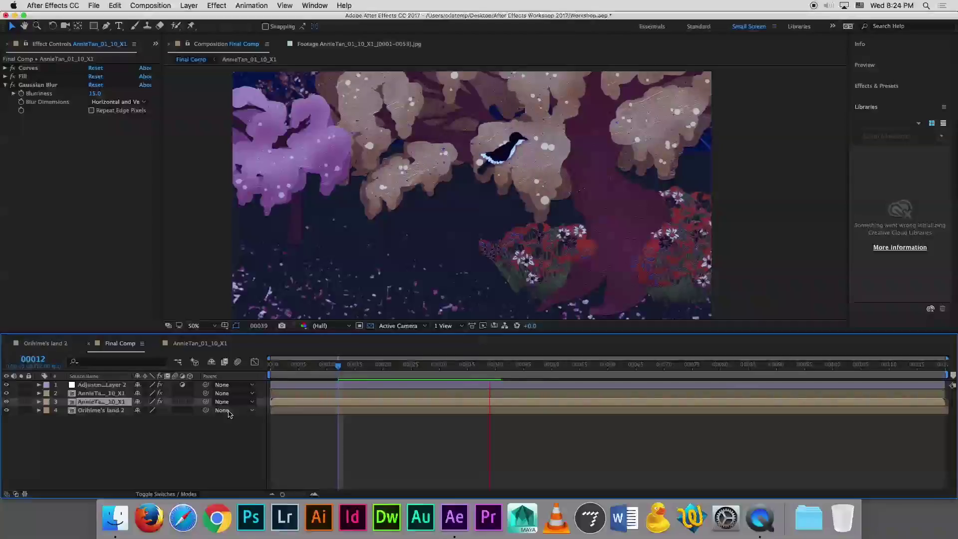
pyautogui.press('space')
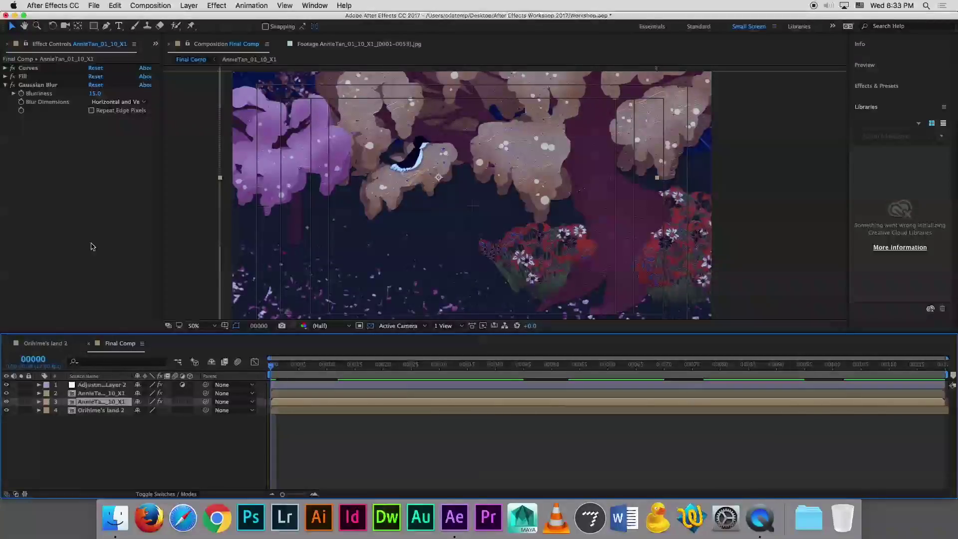
pyautogui.click(20, 46)
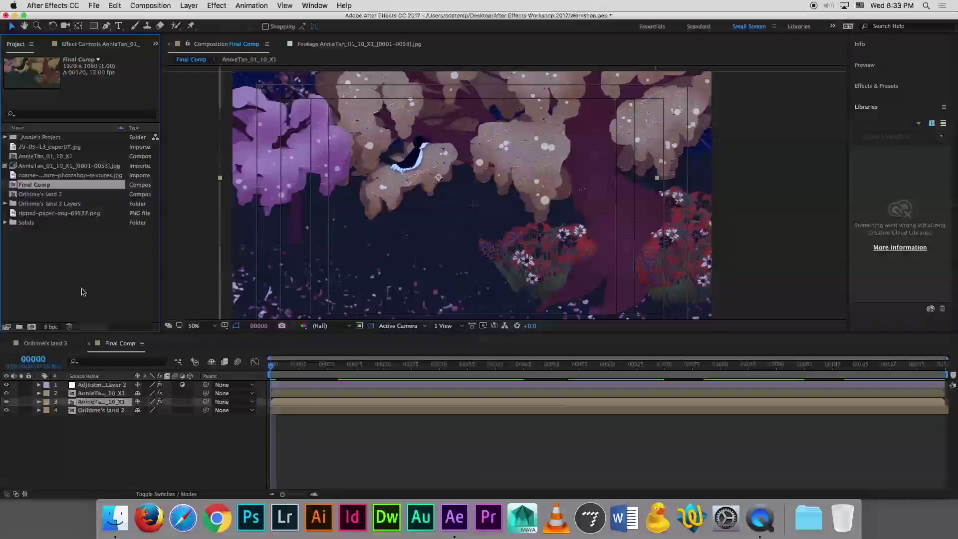
# Select Adjustment Layer 2 in the timeline
pyautogui.click(100, 385)
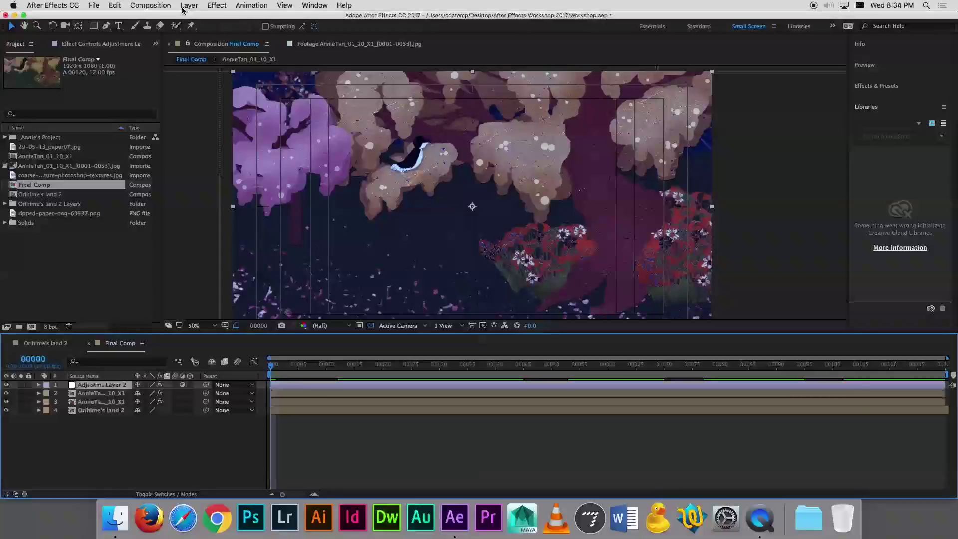
# Create Camera 1 as a One-Node Camera with the 35mm preset, accepting the 2D-layer warning
pyautogui.click(183, 6)
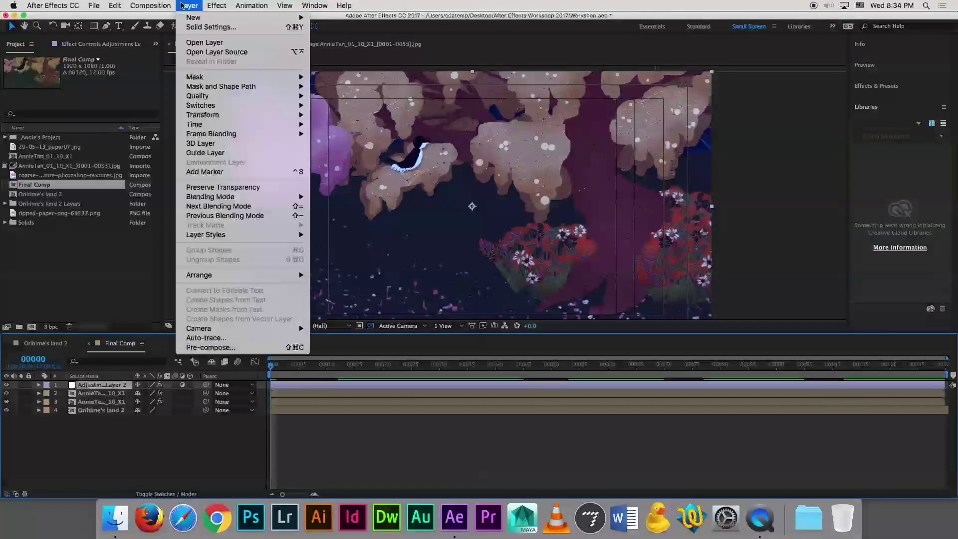
pyautogui.moveTo(304, 20)
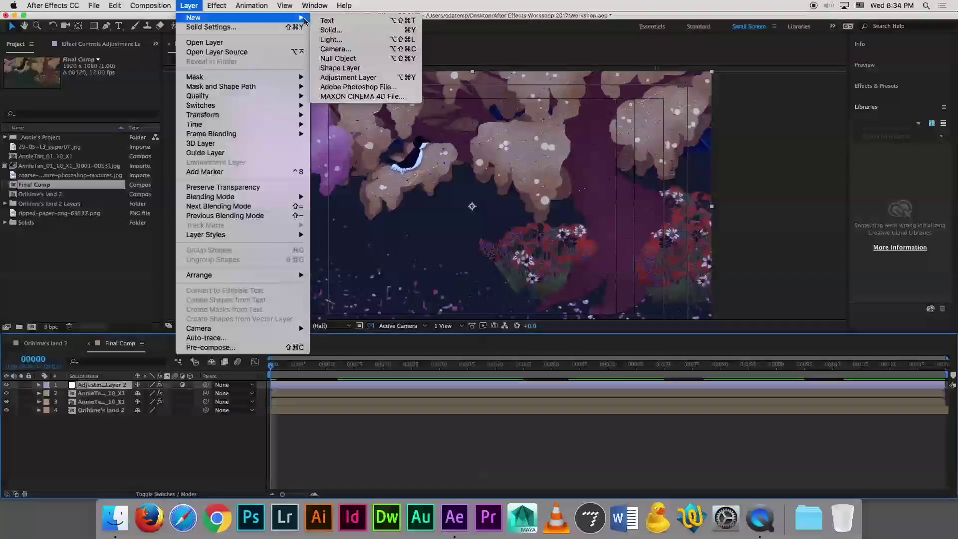
pyautogui.click(374, 50)
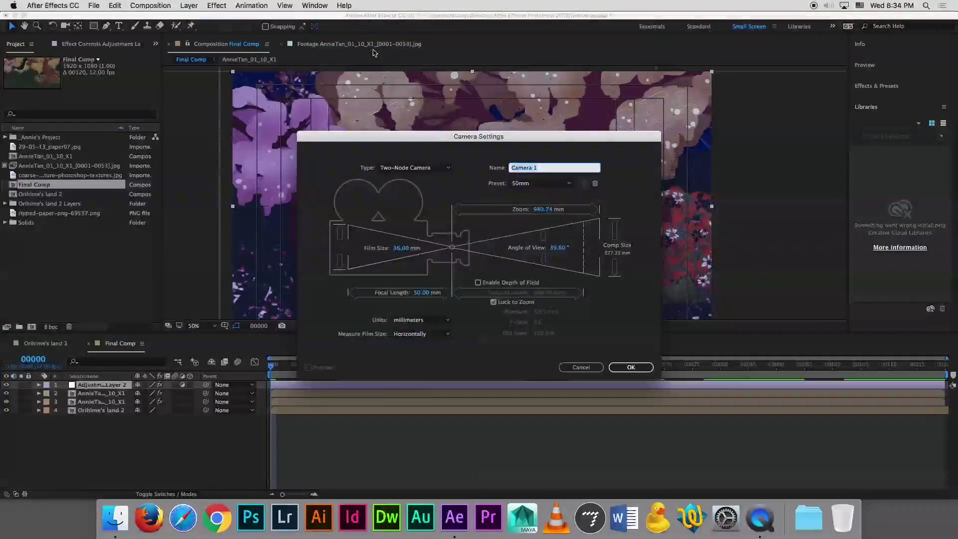
pyautogui.click(443, 171)
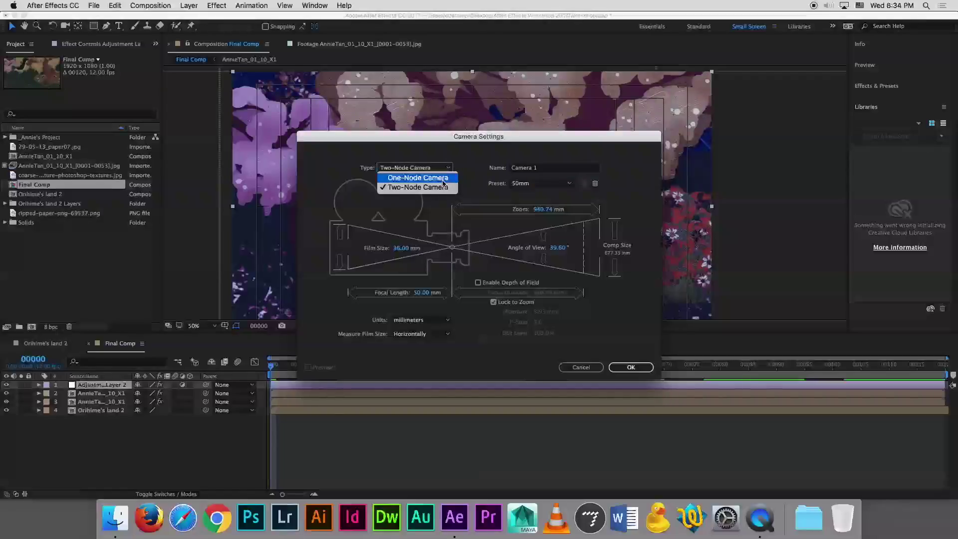
pyautogui.click(443, 181)
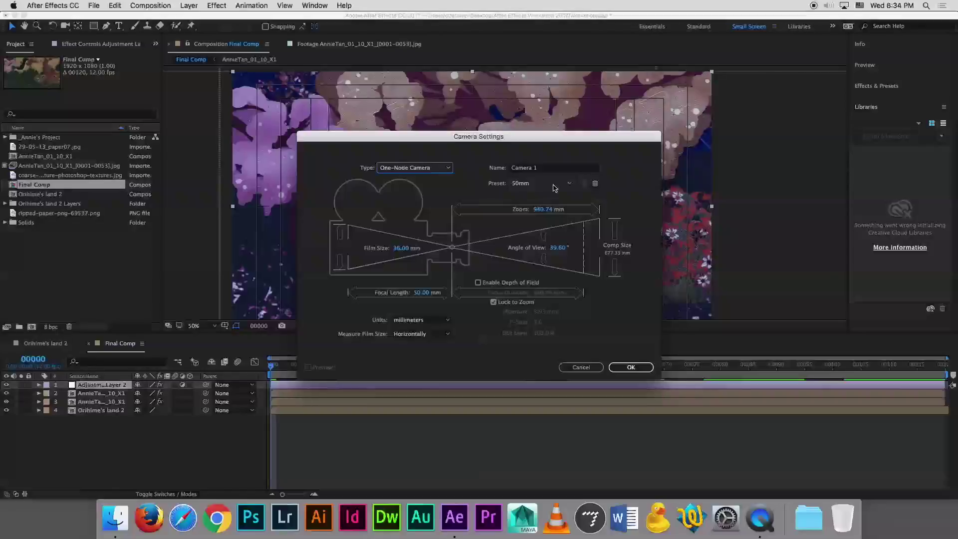
pyautogui.click(554, 187)
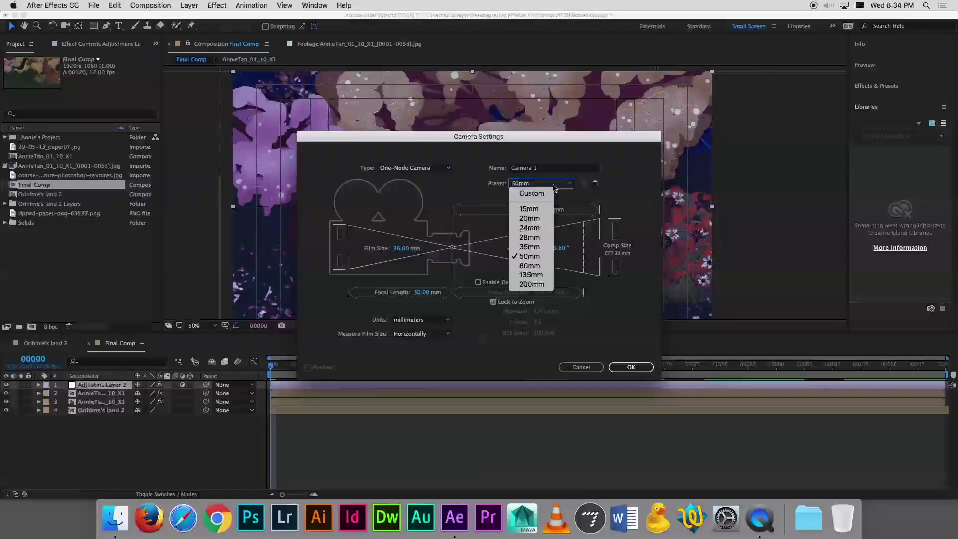
pyautogui.click(537, 249)
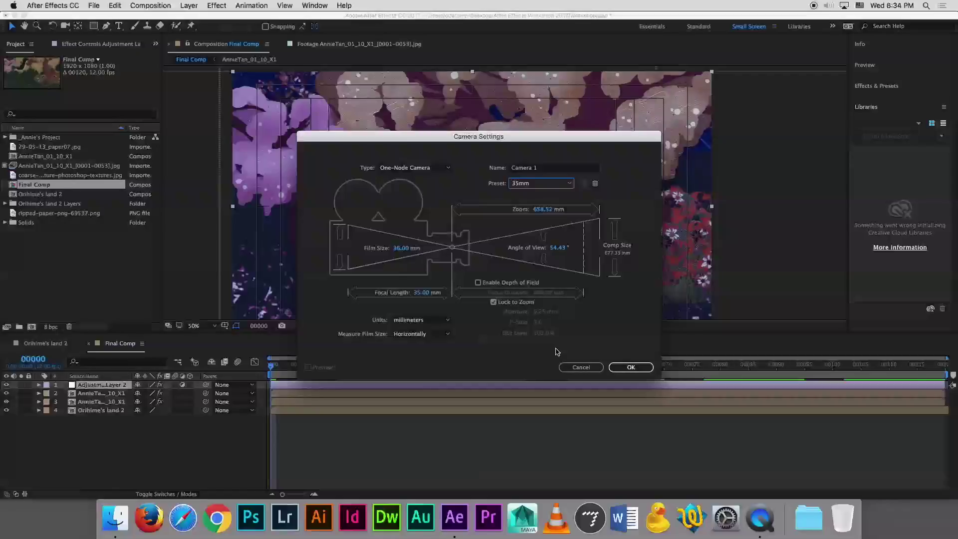
pyautogui.click(624, 369)
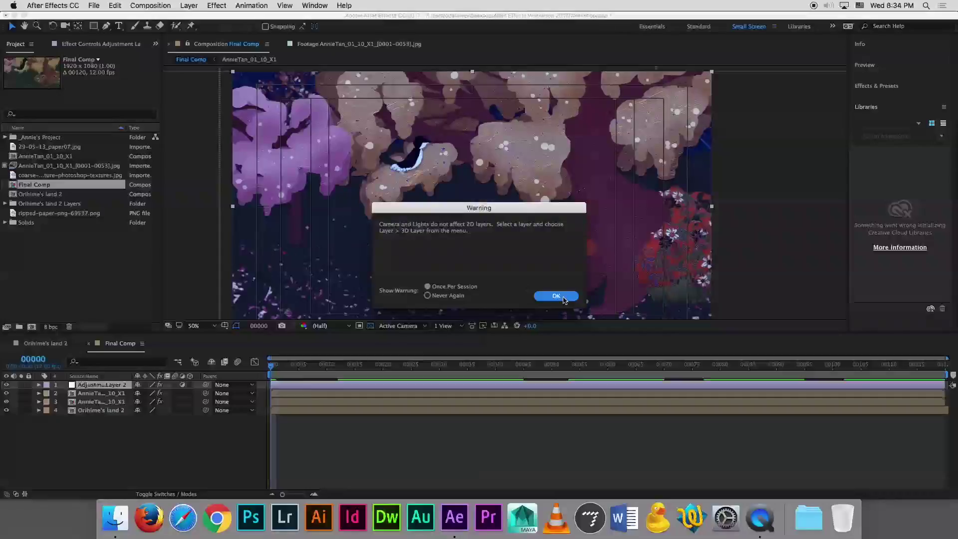
pyautogui.click(564, 297)
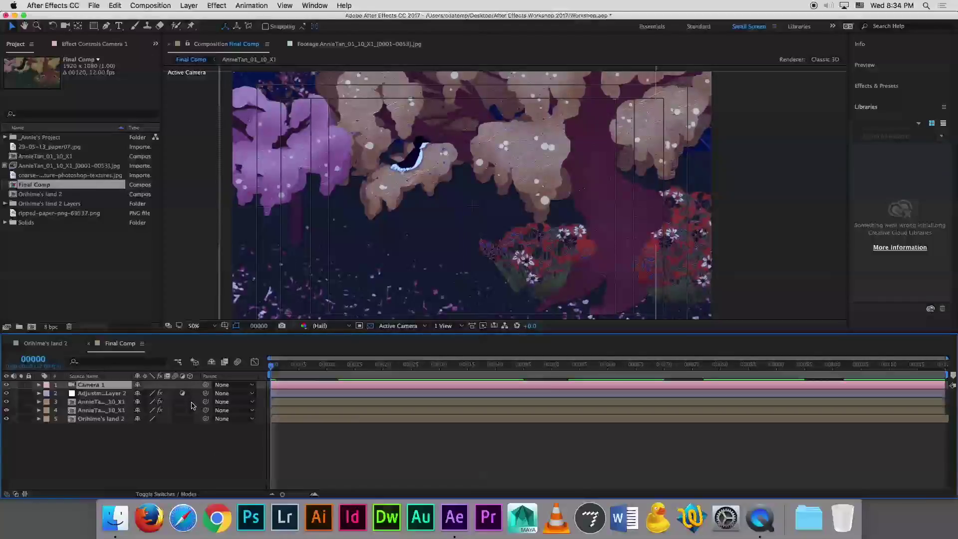
# Enable 3D on both AnnieTan_01_10_X1 layers and Orihime's land 2, then show Camera 1's Position
pyautogui.moveTo(190, 402); pyautogui.dragTo(190, 410)
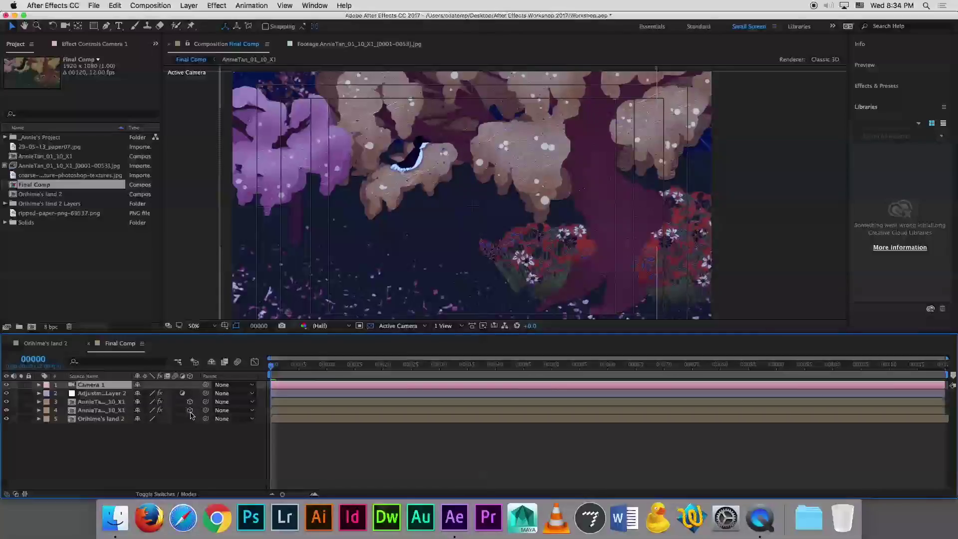
pyautogui.click(190, 418)
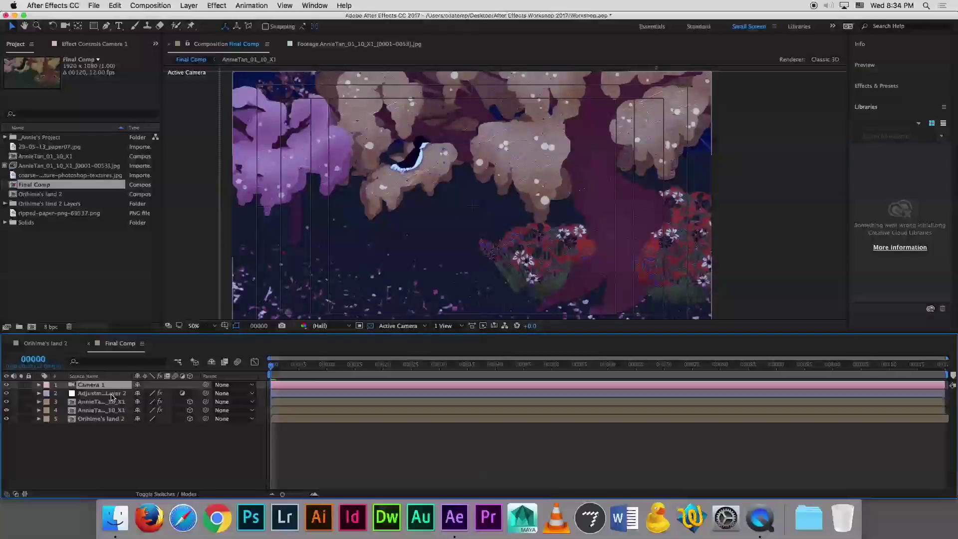
pyautogui.click(112, 394)
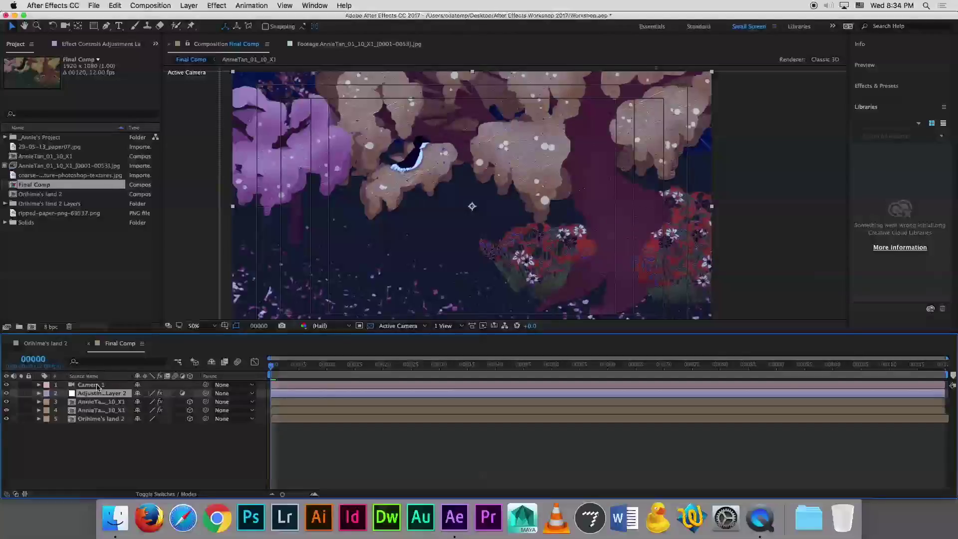
pyautogui.click(97, 385)
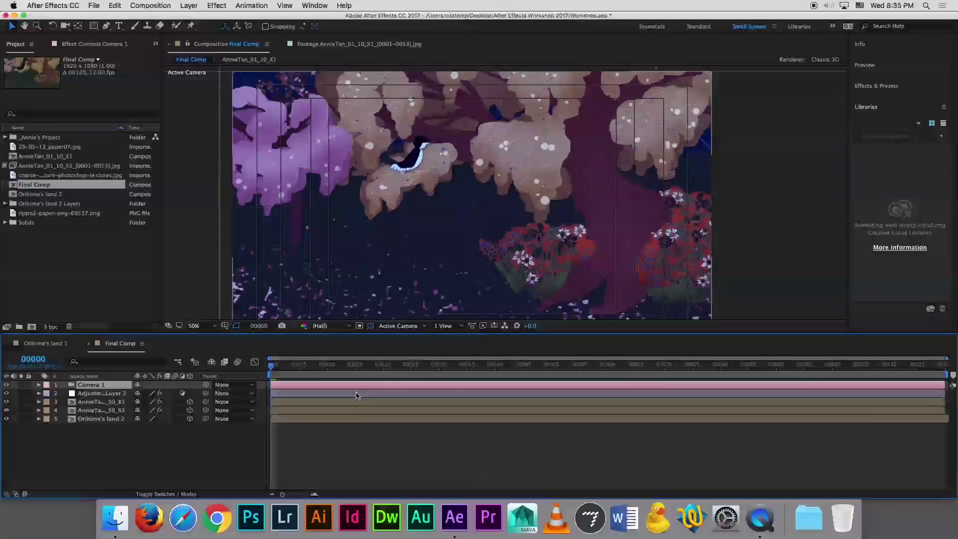
pyautogui.press('p')
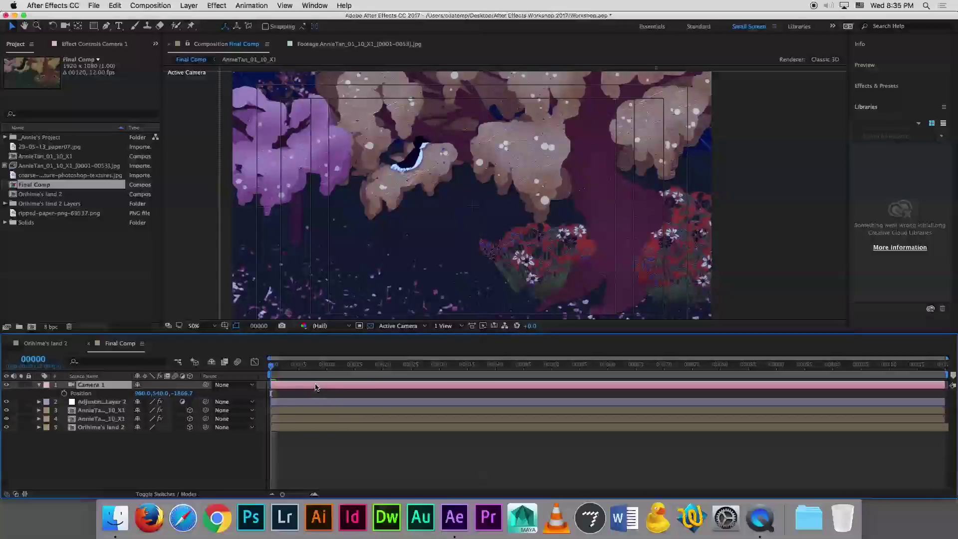
# Add a Camera 1 Position keyframe at frame 8 with X at 960
pyautogui.click(356, 365)
pyautogui.moveTo(356, 370); pyautogui.dragTo(315, 368)
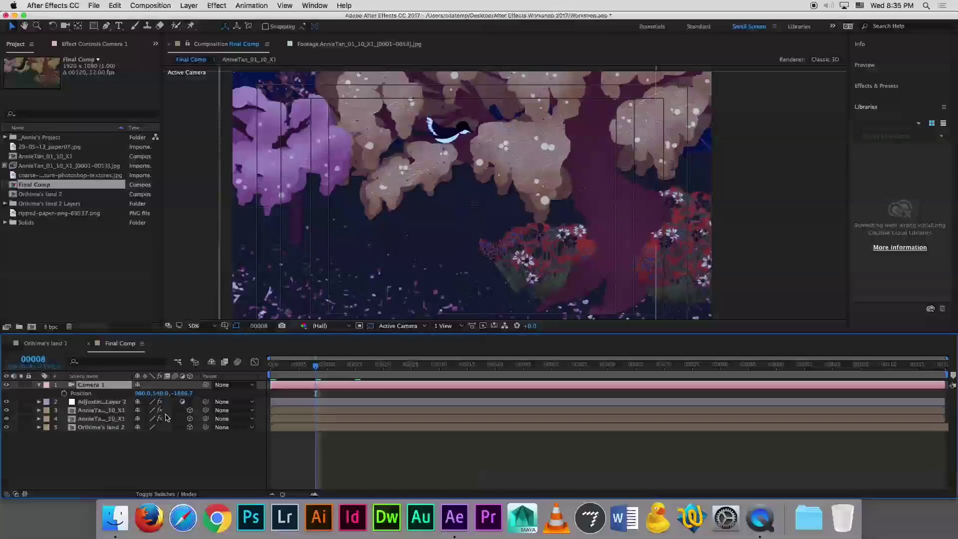
pyautogui.click(64, 395)
pyautogui.click(351, 368)
pyautogui.moveTo(351, 369); pyautogui.dragTo(369, 368)
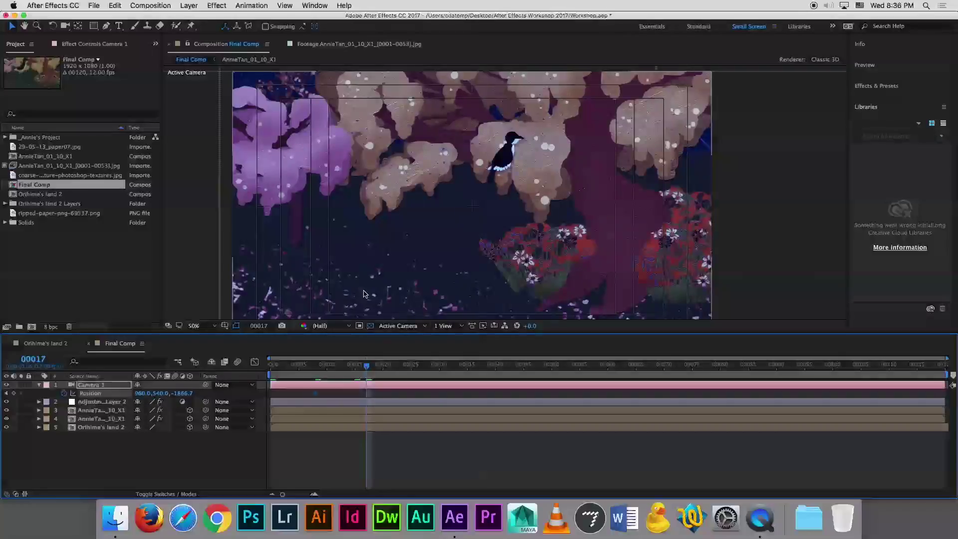
# Pan Camera 1 right to Position X 1117 at frame 17
pyautogui.click(289, 396)
pyautogui.moveTo(139, 393); pyautogui.dragTo(222, 401)
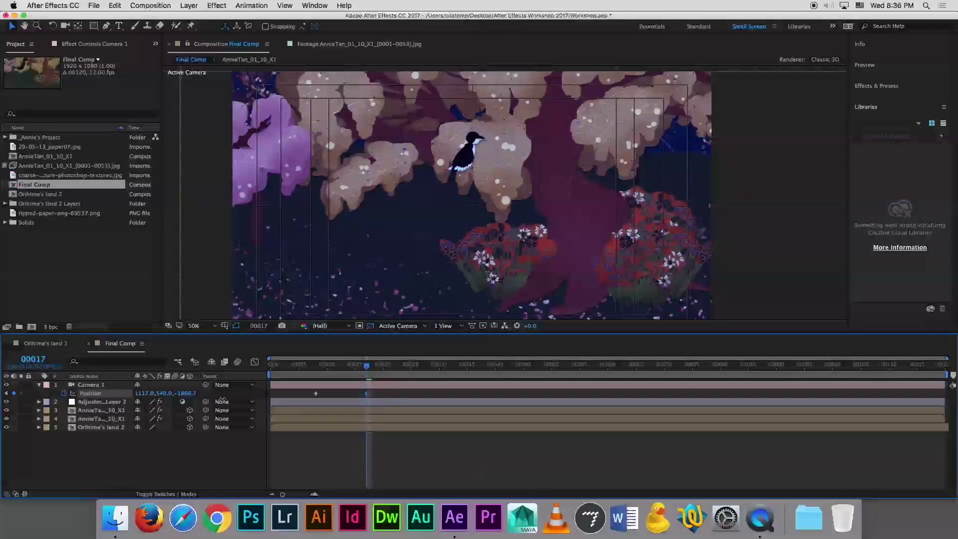
pyautogui.click(280, 385)
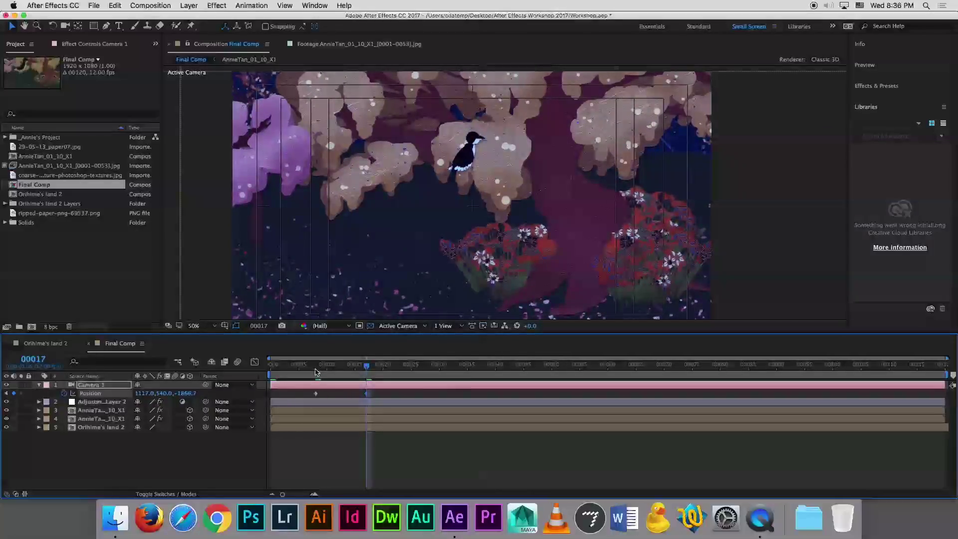
pyautogui.click(316, 370)
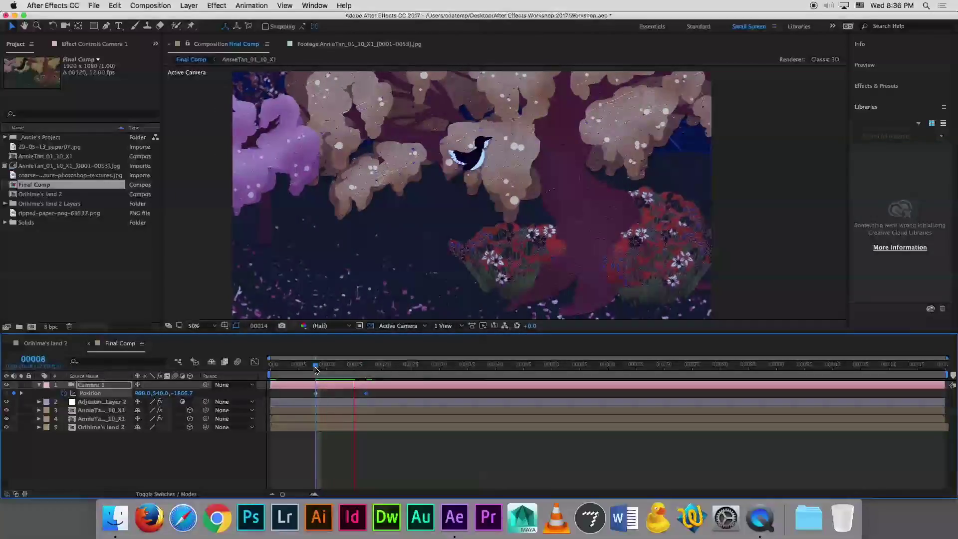
# Preview the camera pan and select Camera 1's Position keyframes
pyautogui.press('space')
pyautogui.press('space')
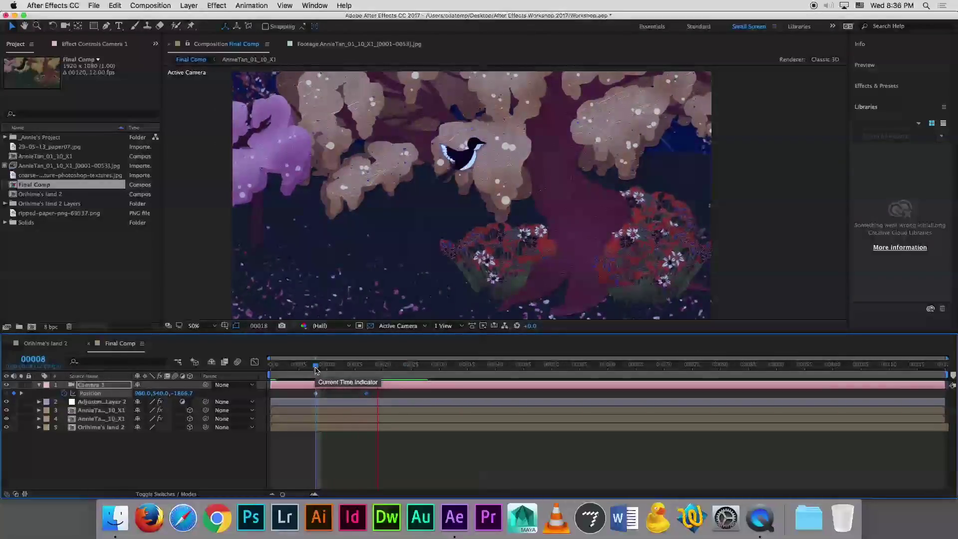
pyautogui.press('space')
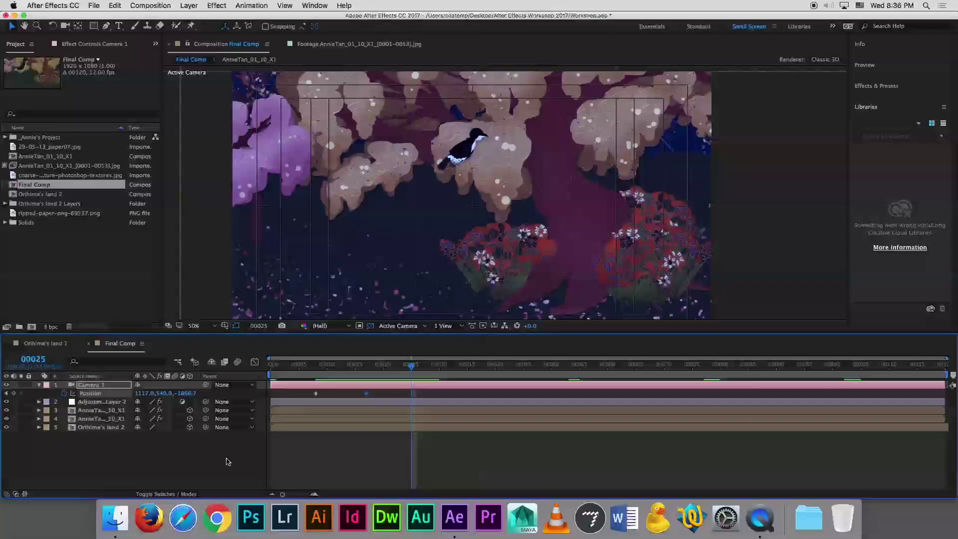
pyautogui.click(106, 386)
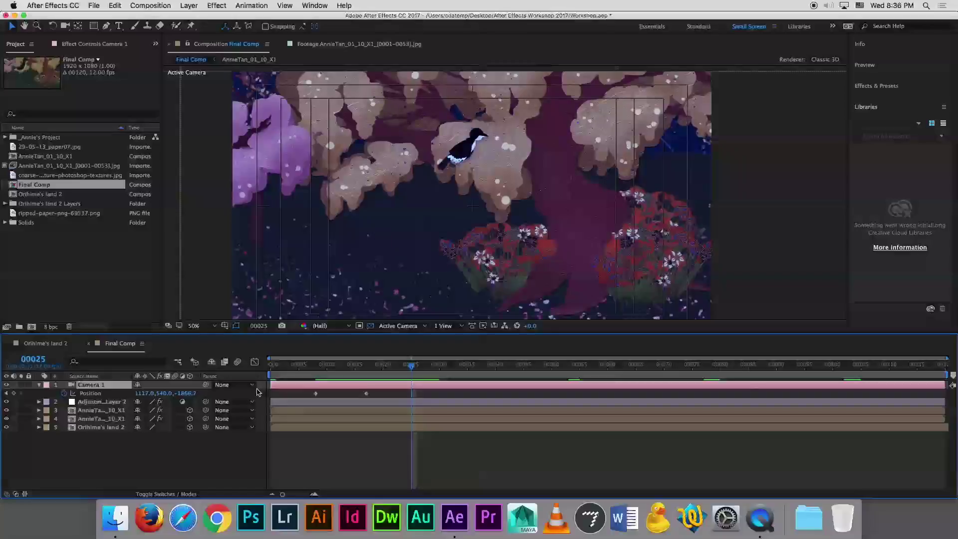
pyautogui.click(317, 368)
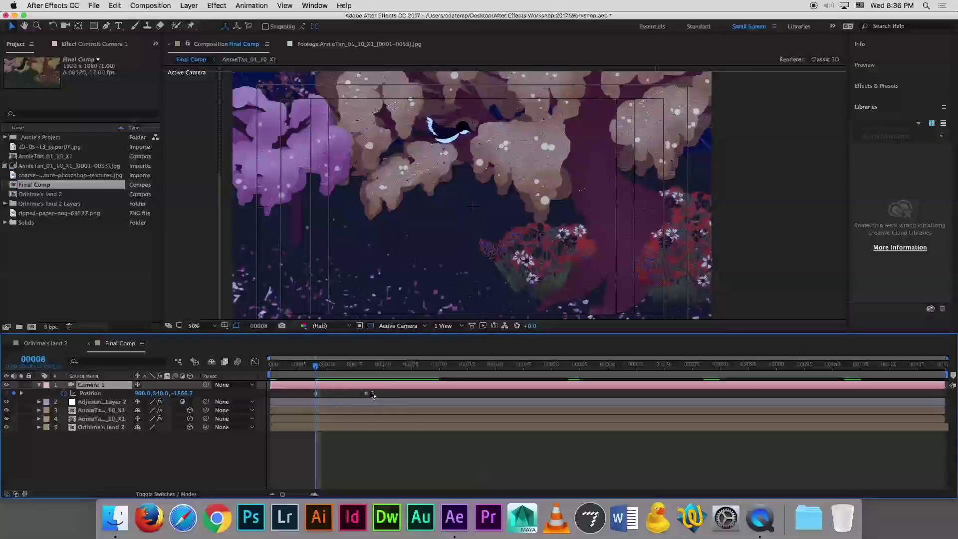
pyautogui.moveTo(376, 397); pyautogui.dragTo(301, 399)
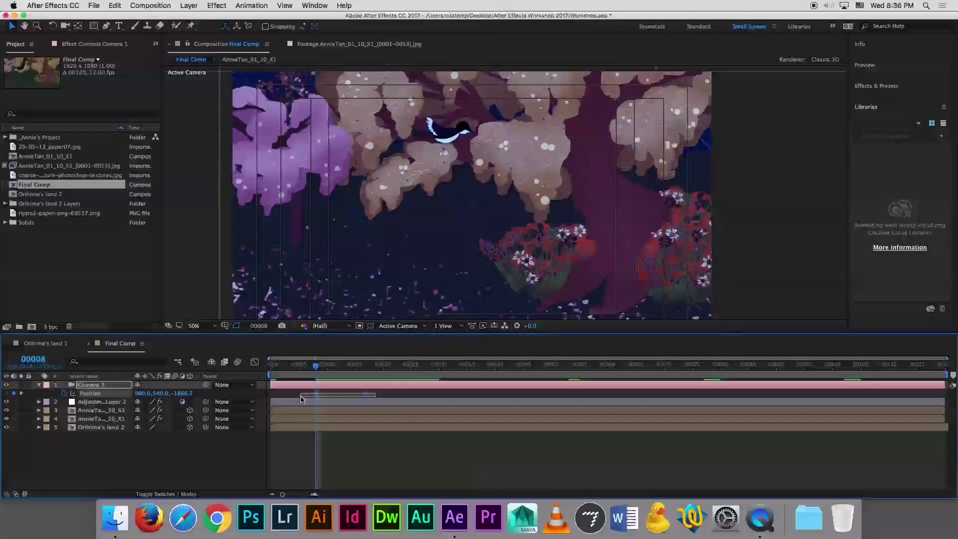
# Apply Easy Ease to the selected Camera 1 Position keyframe
pyautogui.moveTo(301, 399); pyautogui.dragTo(315, 396)
pyautogui.moveTo(318, 397)
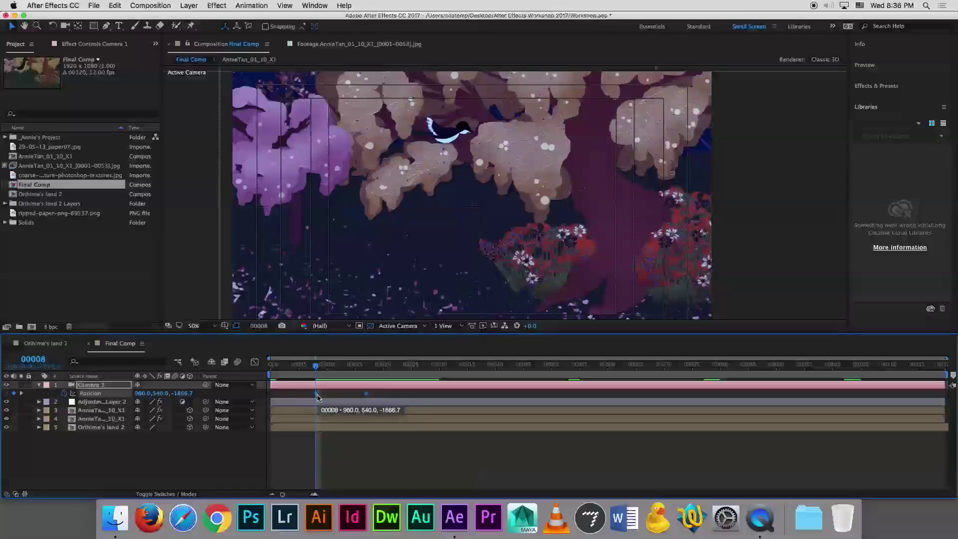
pyautogui.rightClick(318, 397)
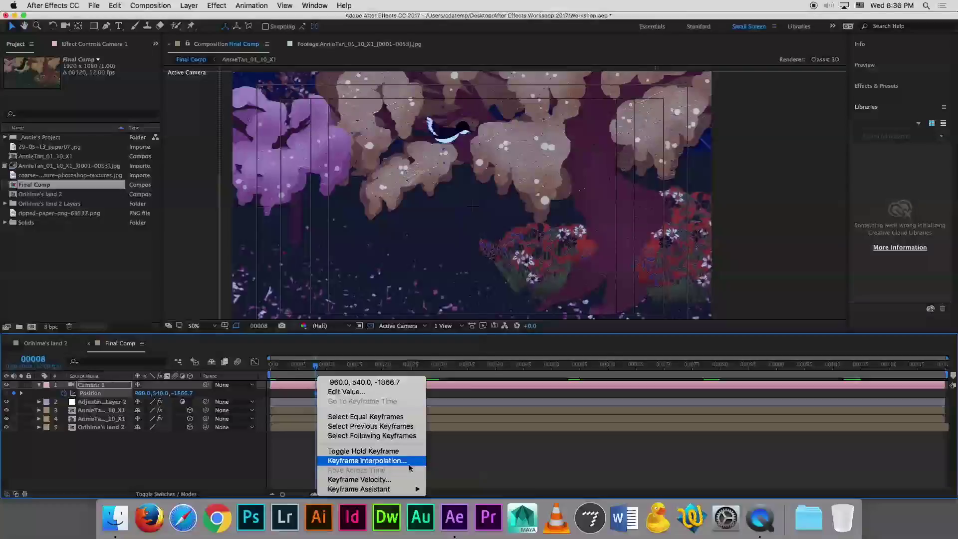
pyautogui.moveTo(402, 492)
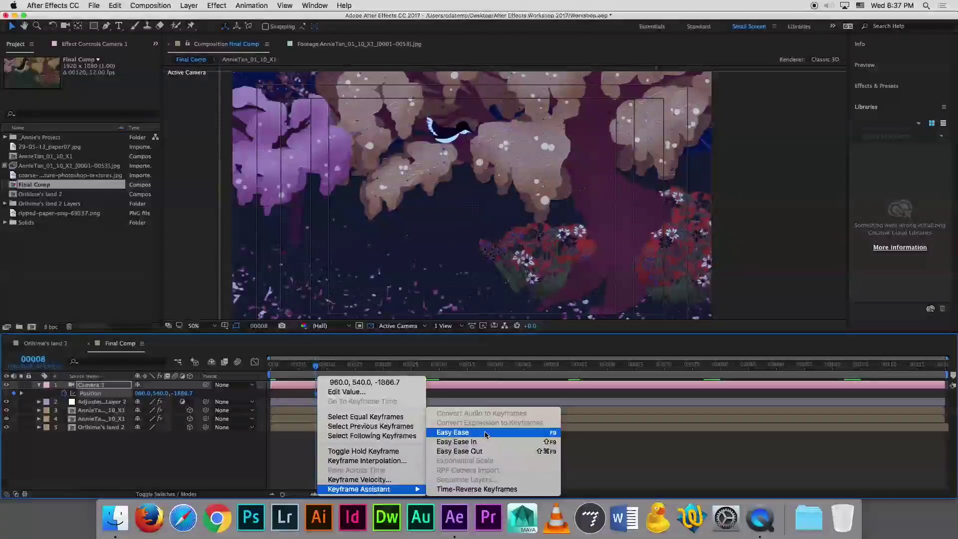
pyautogui.click(485, 434)
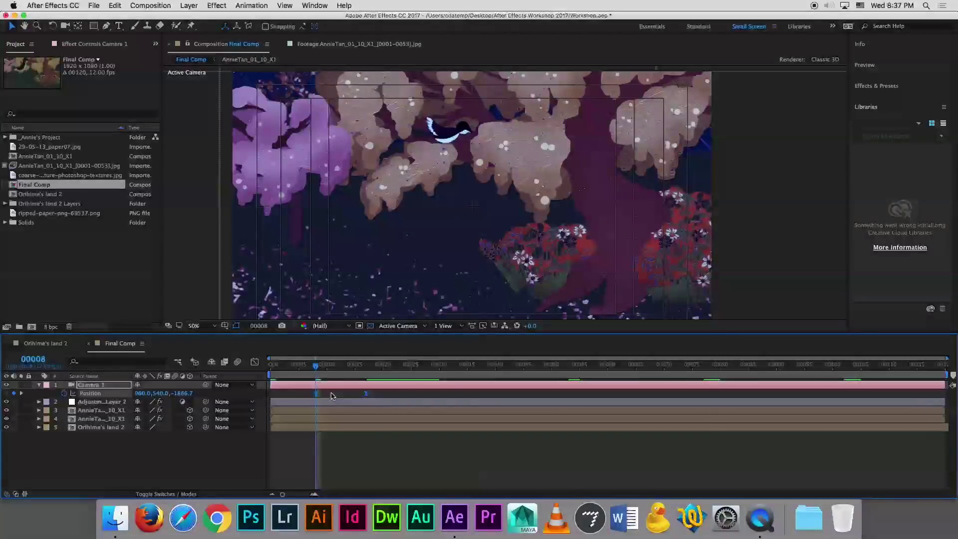
# Move the first Position keyframe earlier and preview the pan from frame 3
pyautogui.press('space')
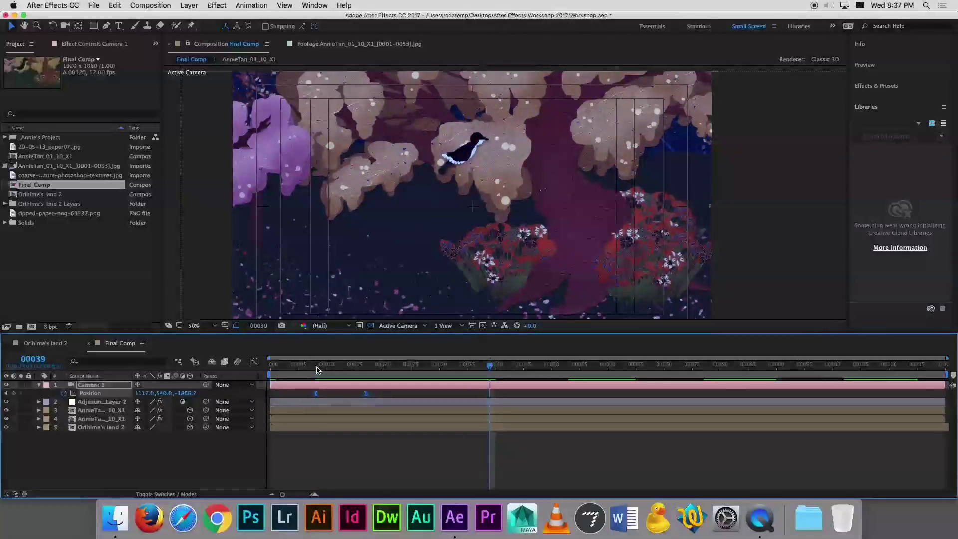
pyautogui.click(316, 397)
pyautogui.click(315, 394)
pyautogui.moveTo(314, 395); pyautogui.dragTo(294, 396)
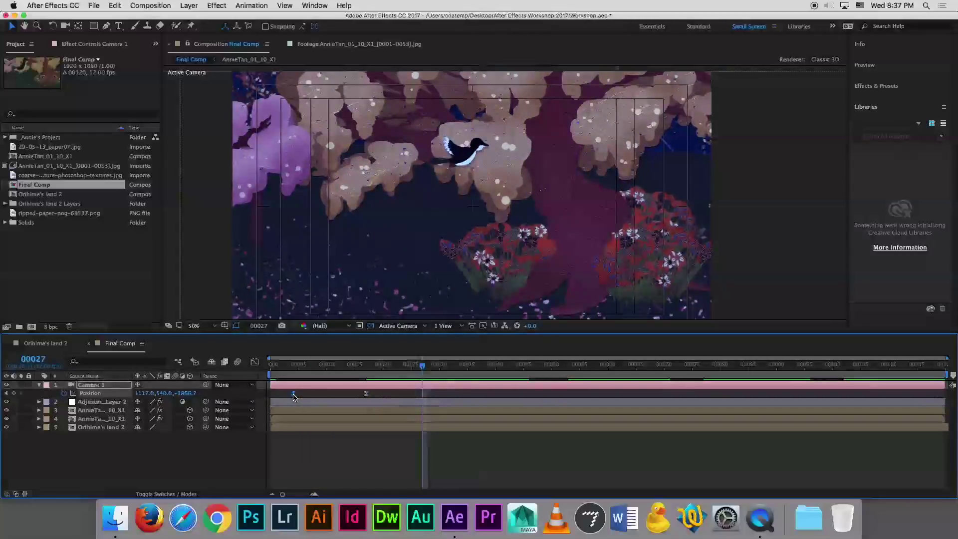
pyautogui.click(288, 365)
pyautogui.press('space')
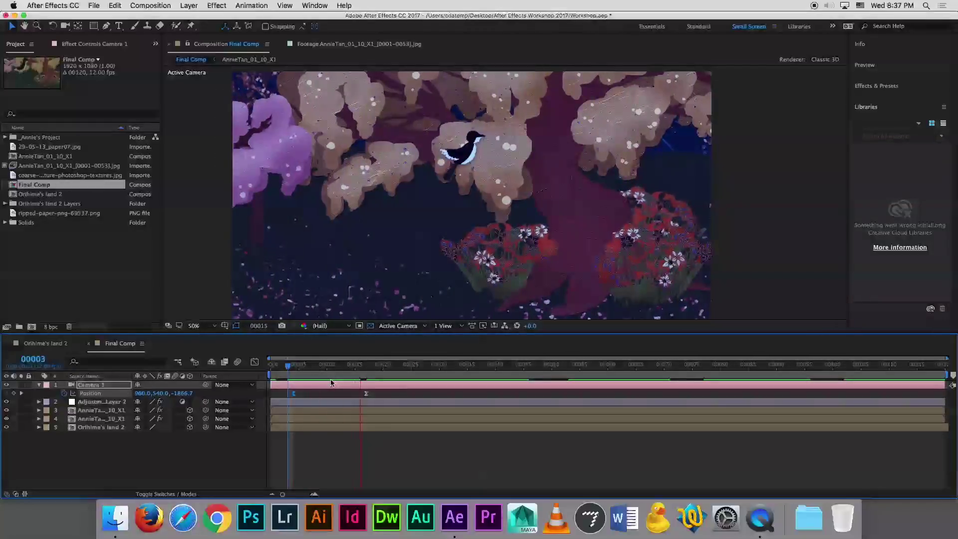
pyautogui.click(290, 368)
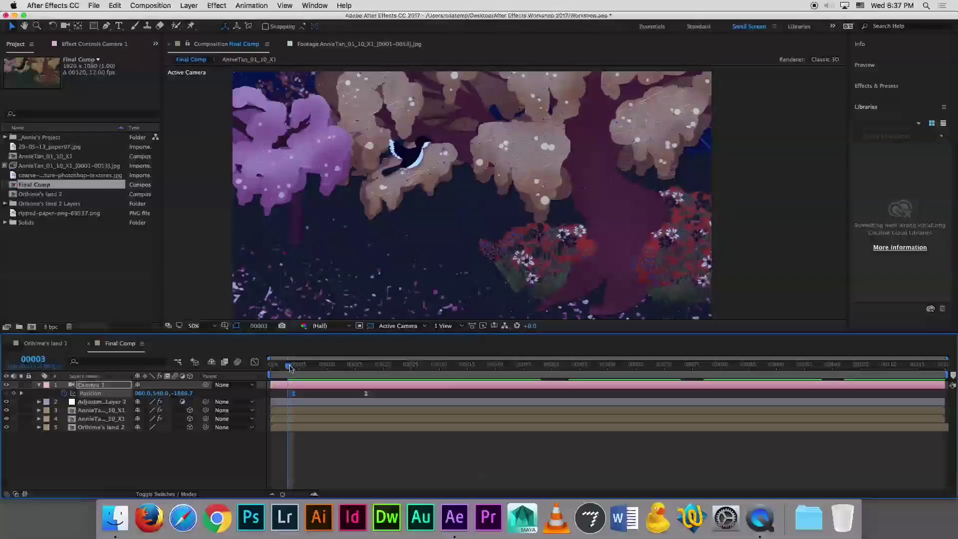
pyautogui.press('space')
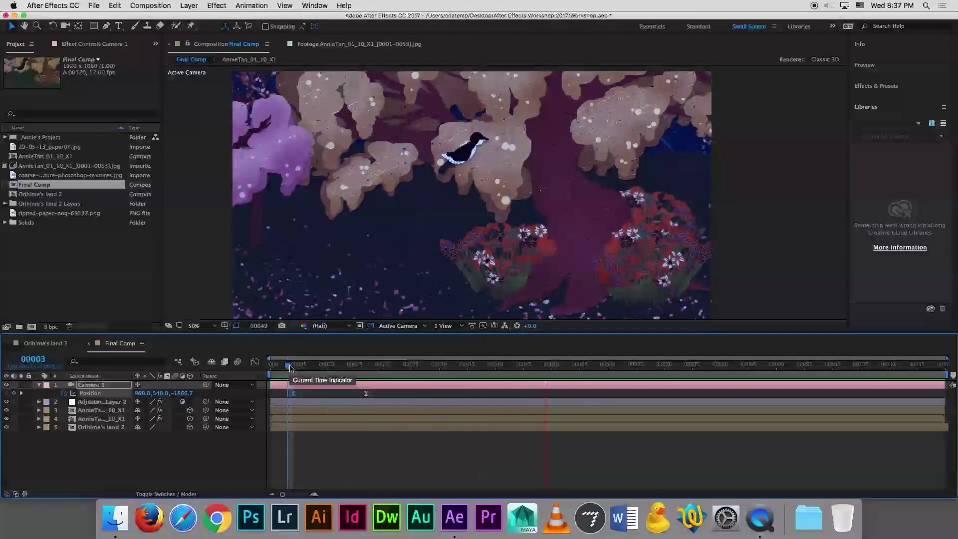
pyautogui.press('space')
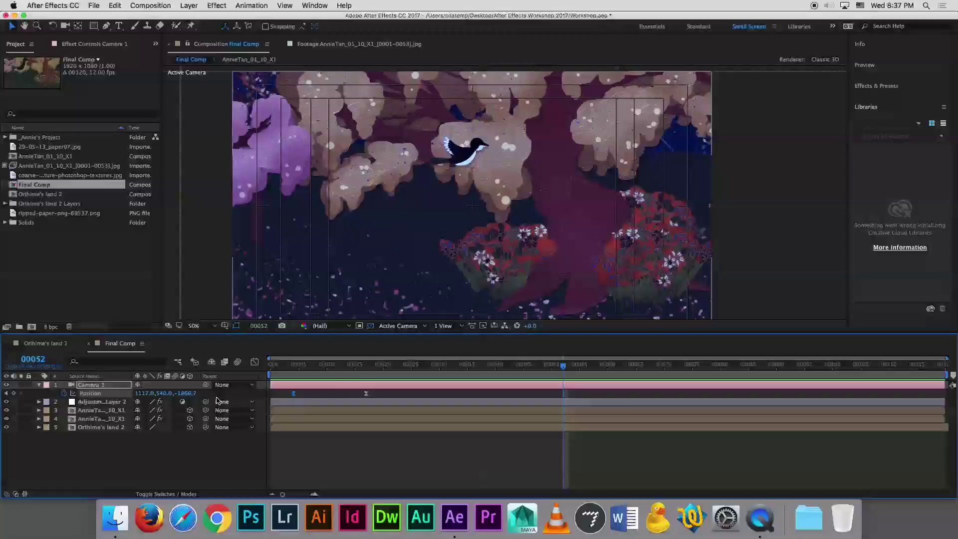
# Apply Easy Ease to both Camera 1 Position keyframes
pyautogui.moveTo(387, 393); pyautogui.dragTo(277, 401)
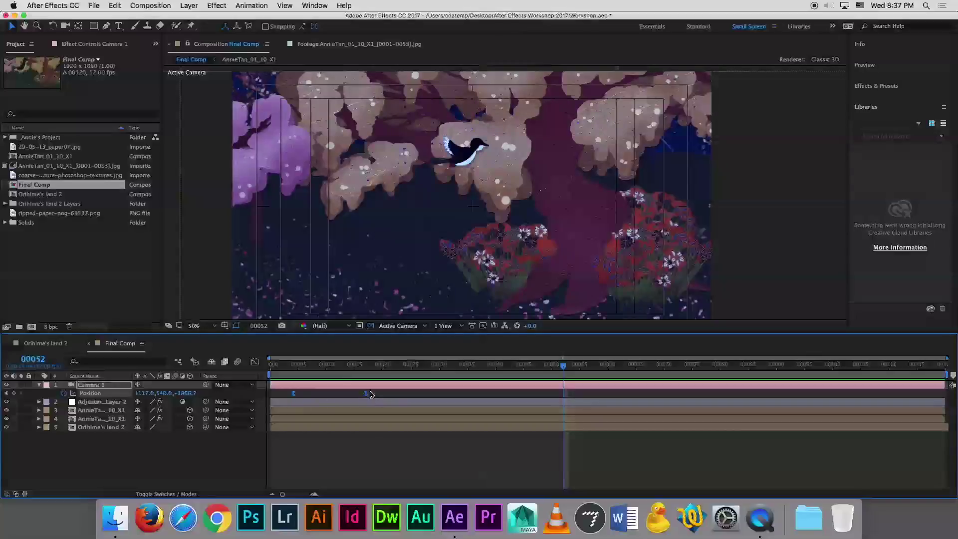
pyautogui.click(298, 397)
pyautogui.click(296, 394)
pyautogui.moveTo(367, 396)
pyautogui.moveTo(382, 399); pyautogui.dragTo(284, 397)
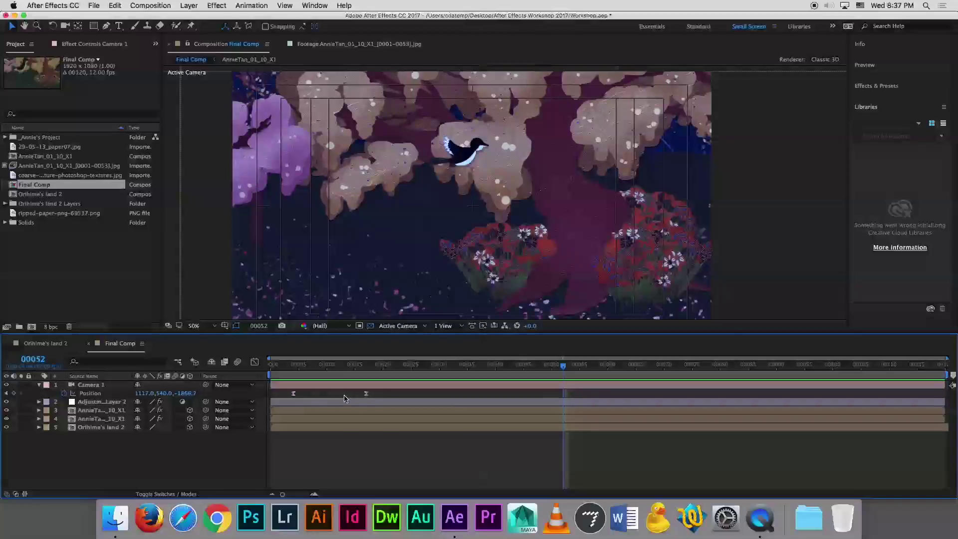
pyautogui.rightClick(365, 394)
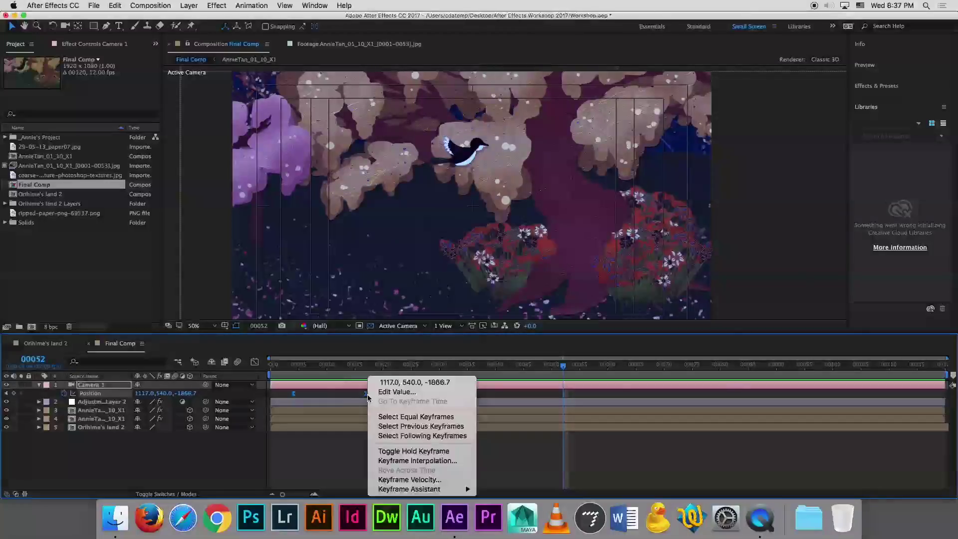
pyautogui.moveTo(454, 494)
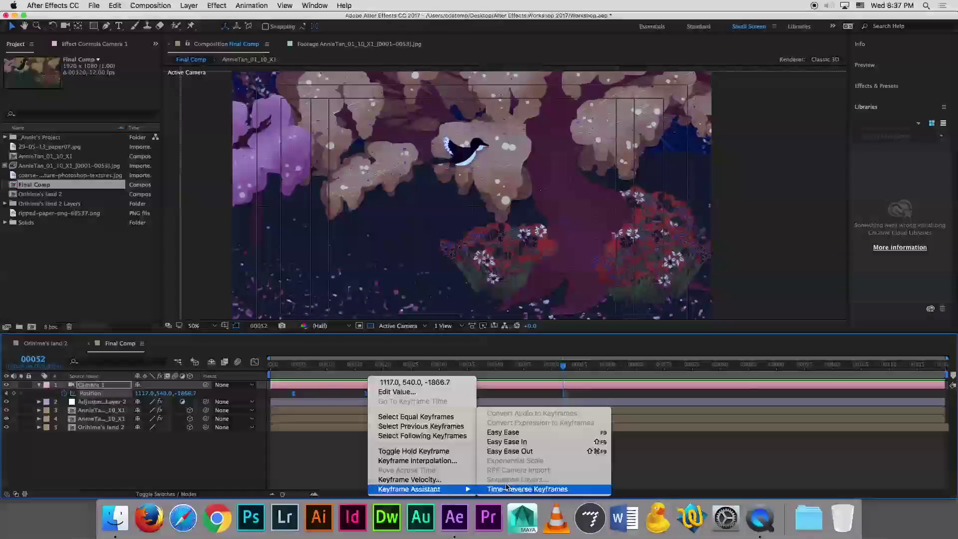
pyautogui.click(549, 433)
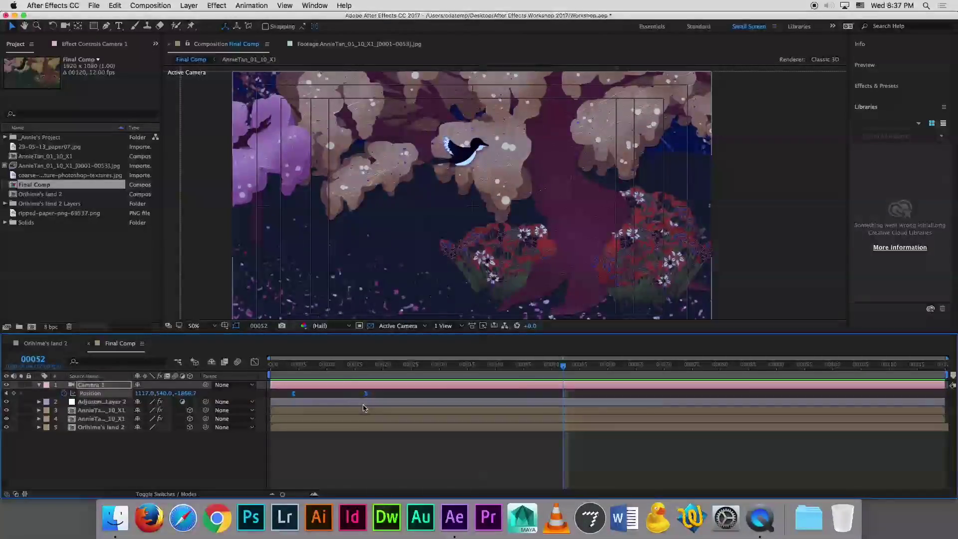
pyautogui.click(294, 370)
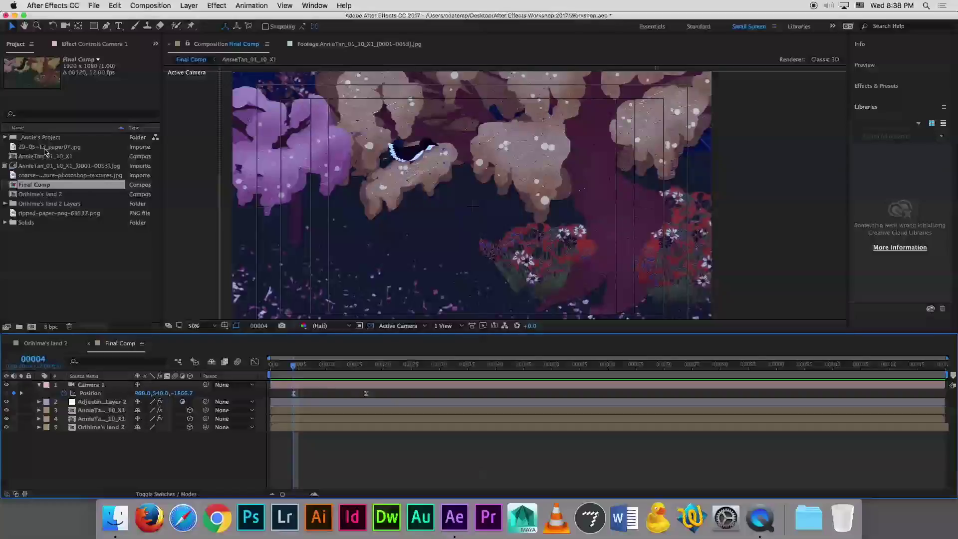
# Place 29-05-13_paper07.jpg below layer 4 in Final Comp, trimmed to start at frame 9
pyautogui.click(45, 149)
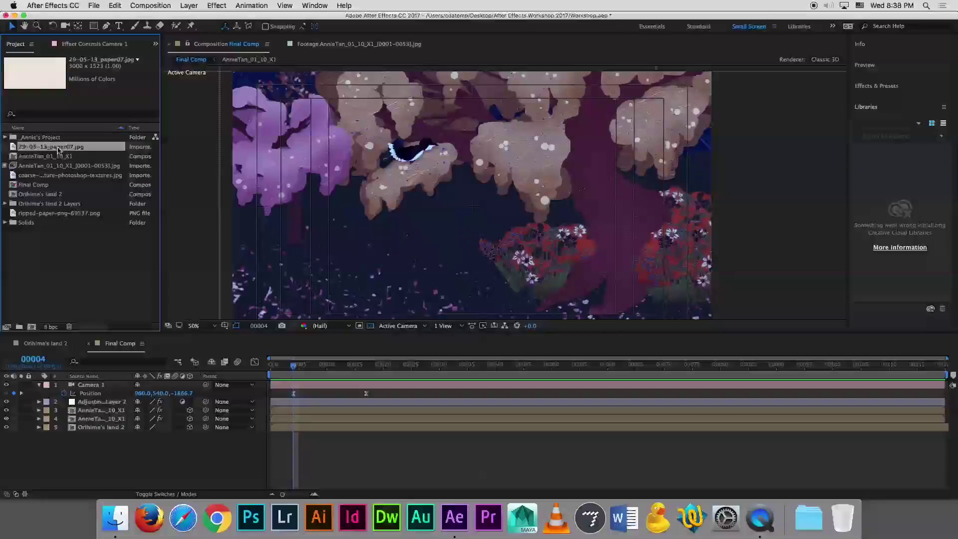
pyautogui.moveTo(54, 150); pyautogui.dragTo(107, 403)
pyautogui.moveTo(108, 403); pyautogui.dragTo(107, 423)
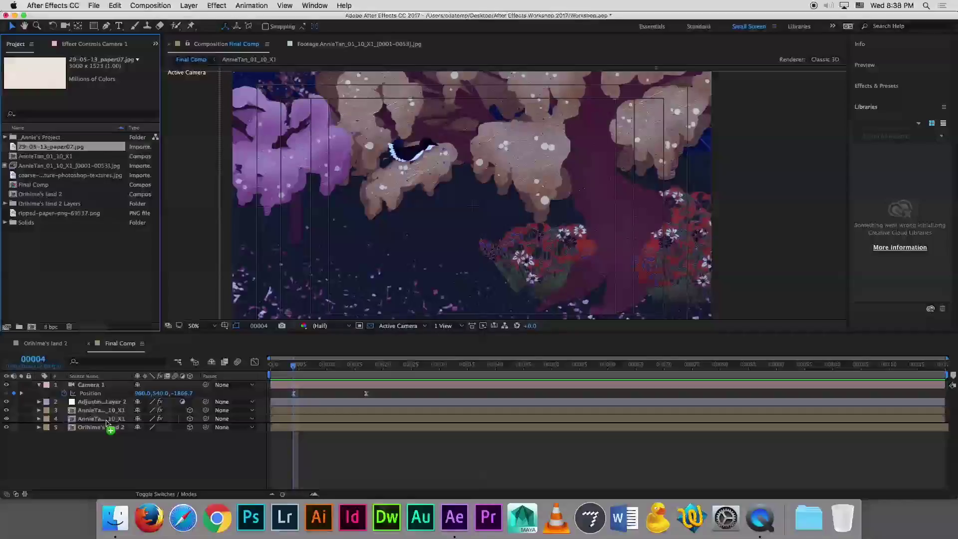
pyautogui.moveTo(106, 423); pyautogui.dragTo(105, 424)
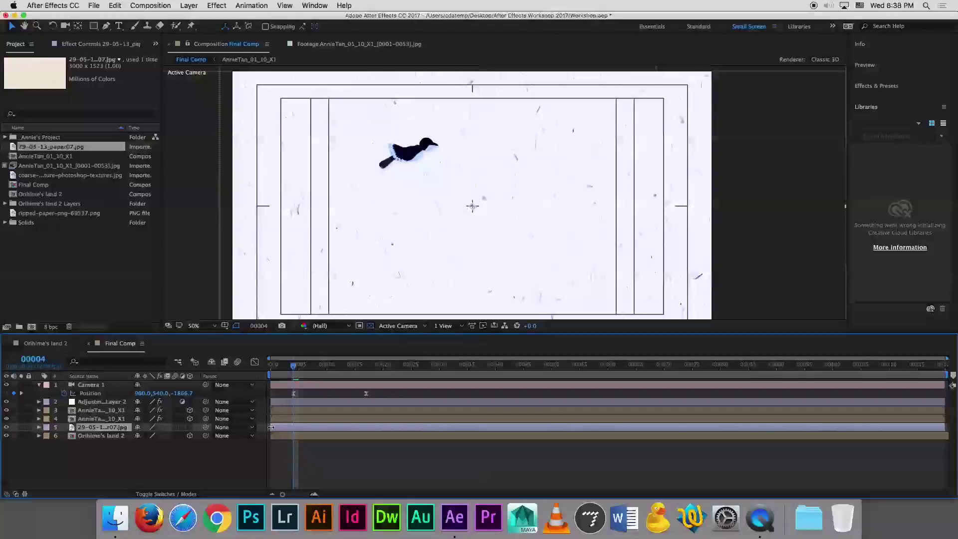
pyautogui.moveTo(278, 428); pyautogui.dragTo(302, 429)
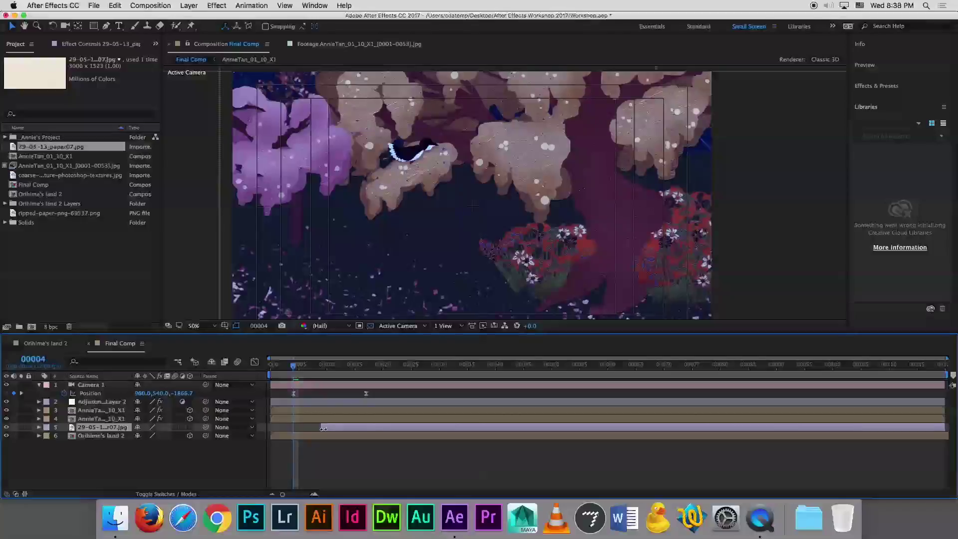
pyautogui.click(322, 370)
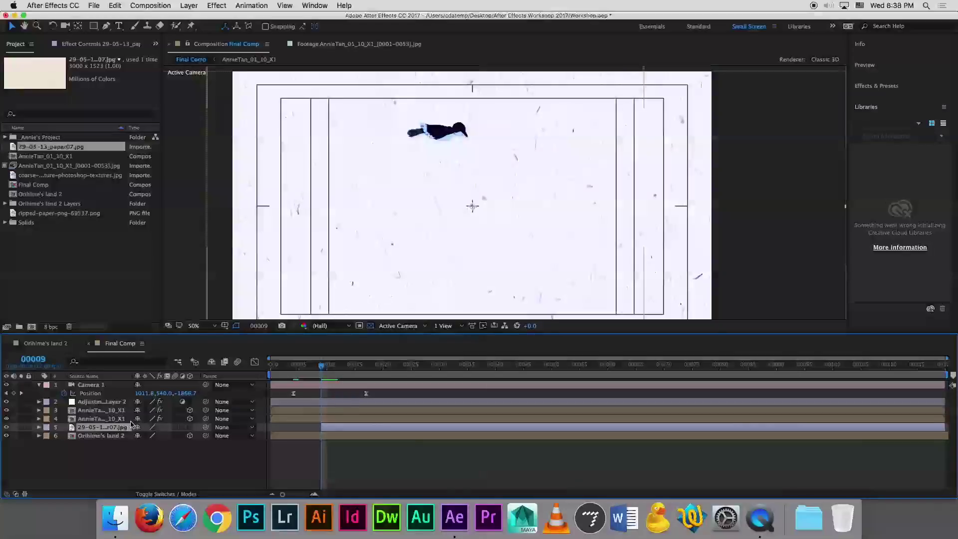
# Set the paper layer's Opacity to 0% and keyframe it at frame 9
pyautogui.click(92, 445)
pyautogui.click(95, 430)
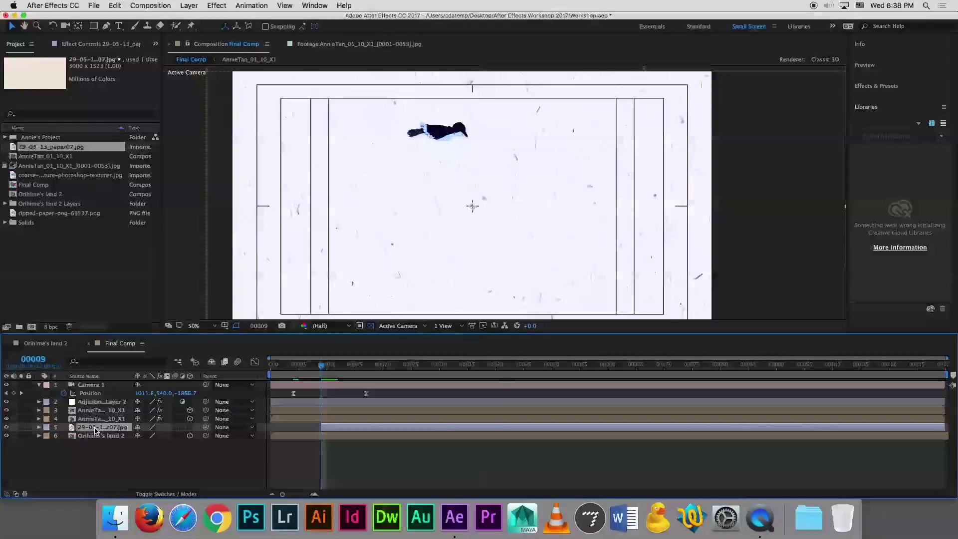
pyautogui.press('t')
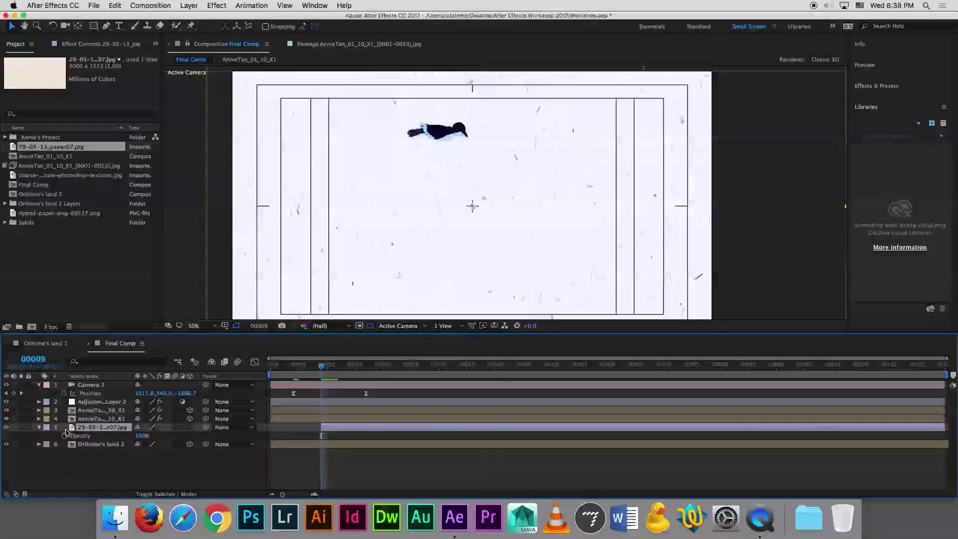
pyautogui.click(39, 429)
pyautogui.click(39, 428)
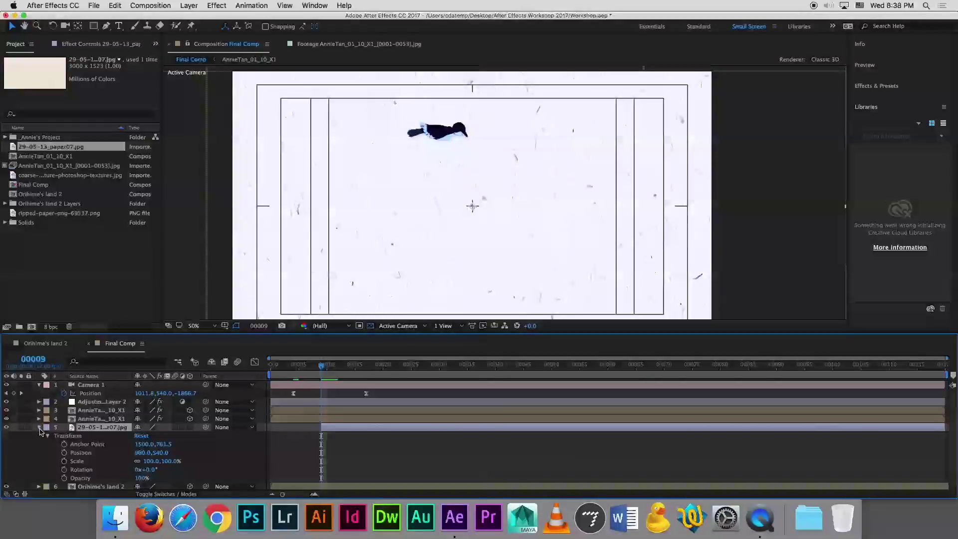
pyautogui.click(142, 478)
pyautogui.write('0')
pyautogui.press('Return')
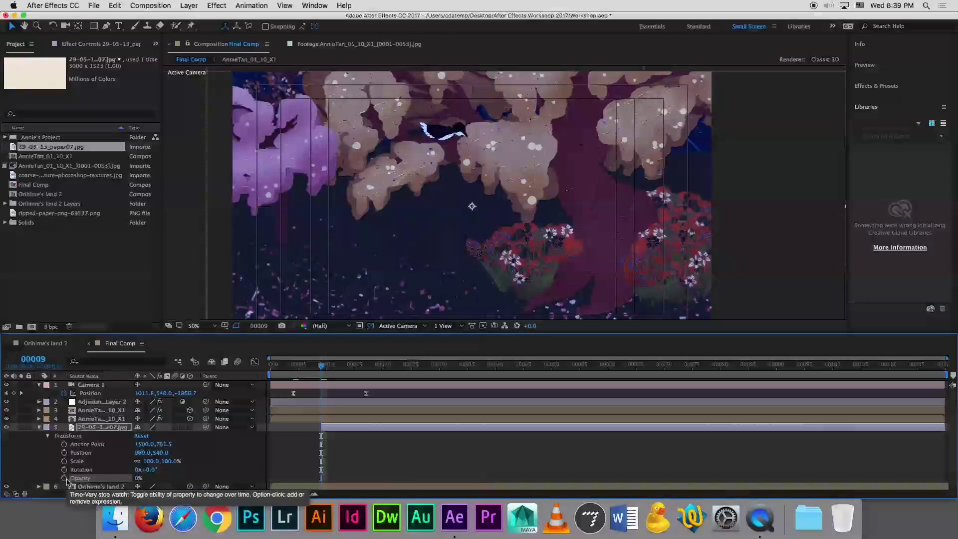
pyautogui.click(64, 479)
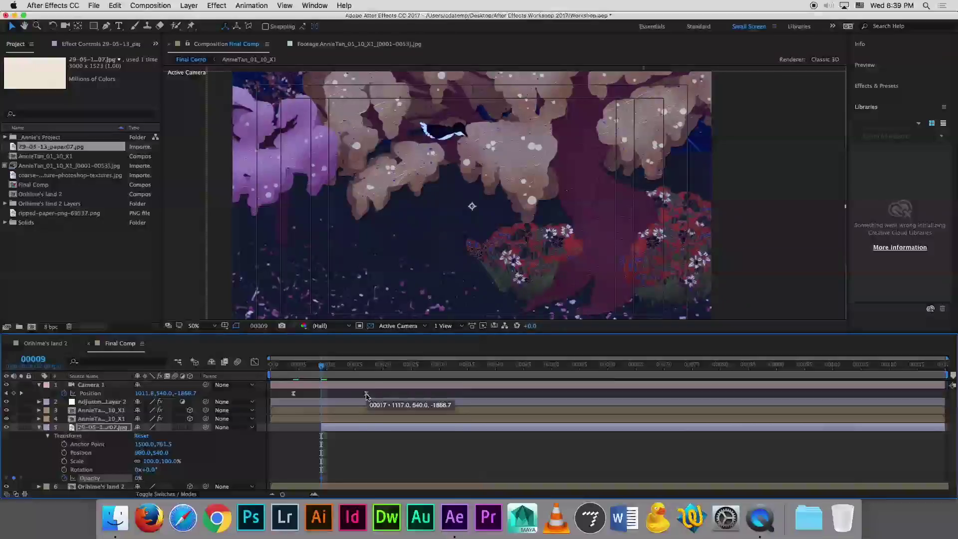
# Keyframe the paper layer's Opacity at 100% on frame 17
pyautogui.click(366, 371)
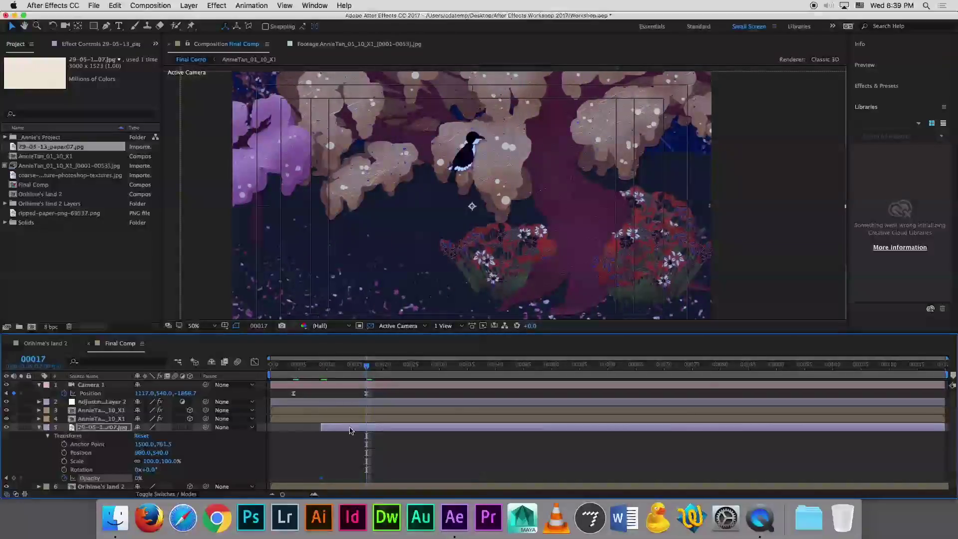
pyautogui.click(139, 479)
pyautogui.write('100')
pyautogui.press('Return')
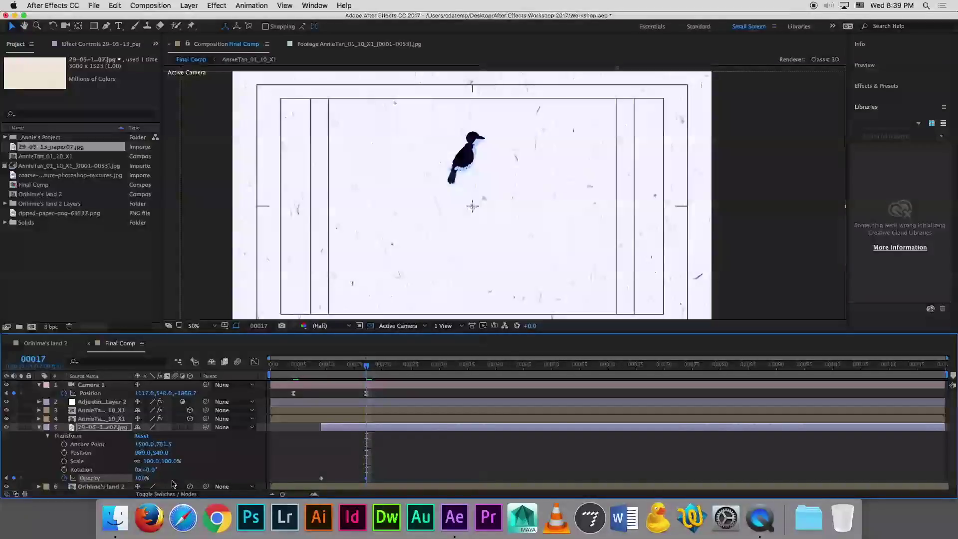
# Scrub through the paper fade-in and collapse the paper layer's properties
pyautogui.click(334, 369)
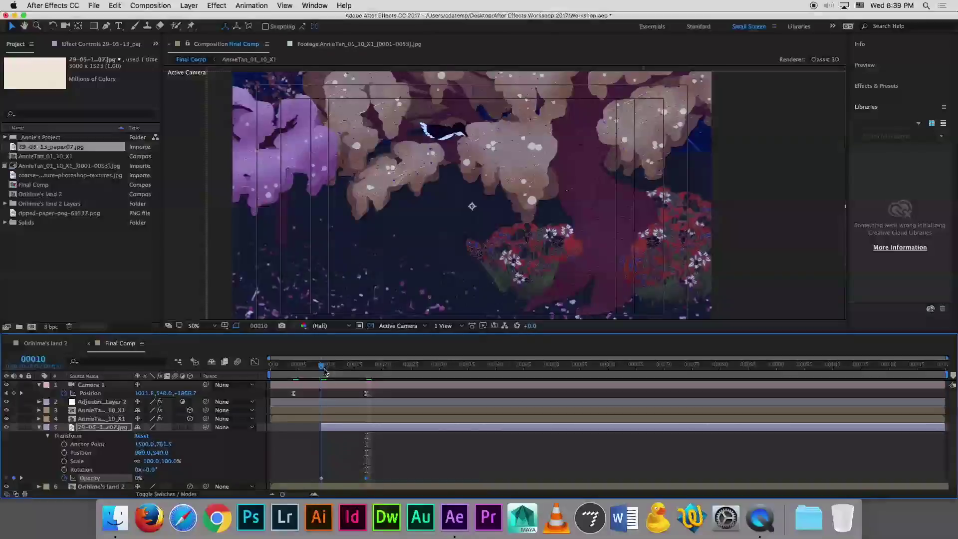
pyautogui.moveTo(334, 370); pyautogui.dragTo(372, 373)
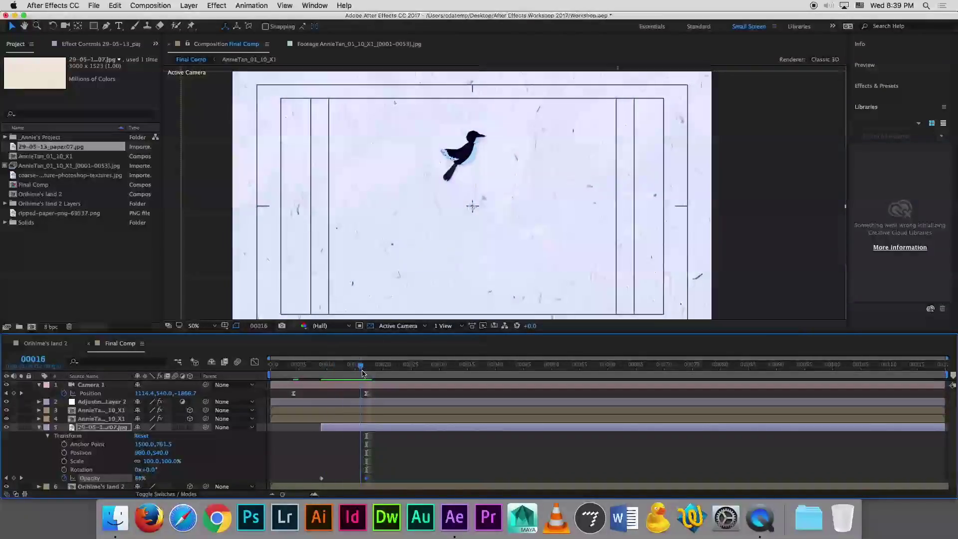
pyautogui.moveTo(372, 373); pyautogui.dragTo(416, 375)
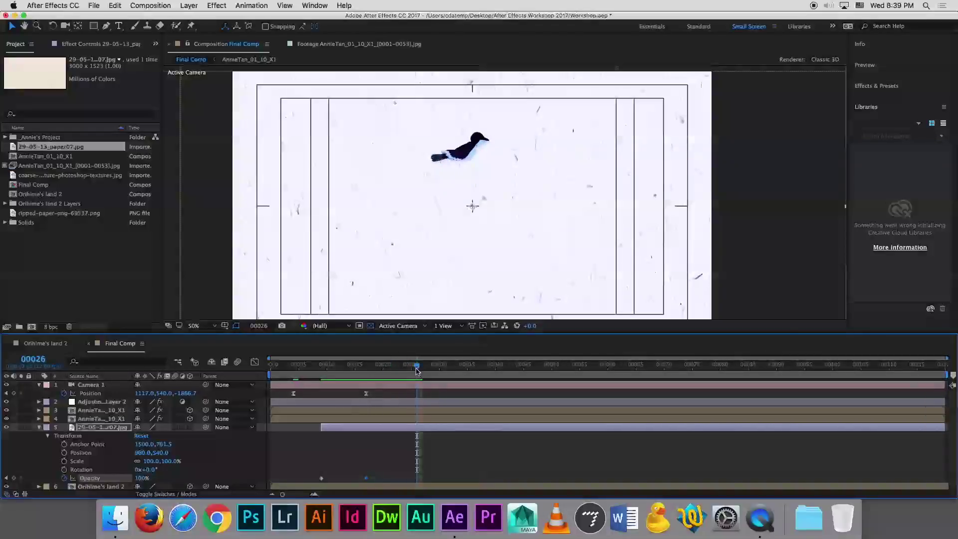
pyautogui.click(39, 428)
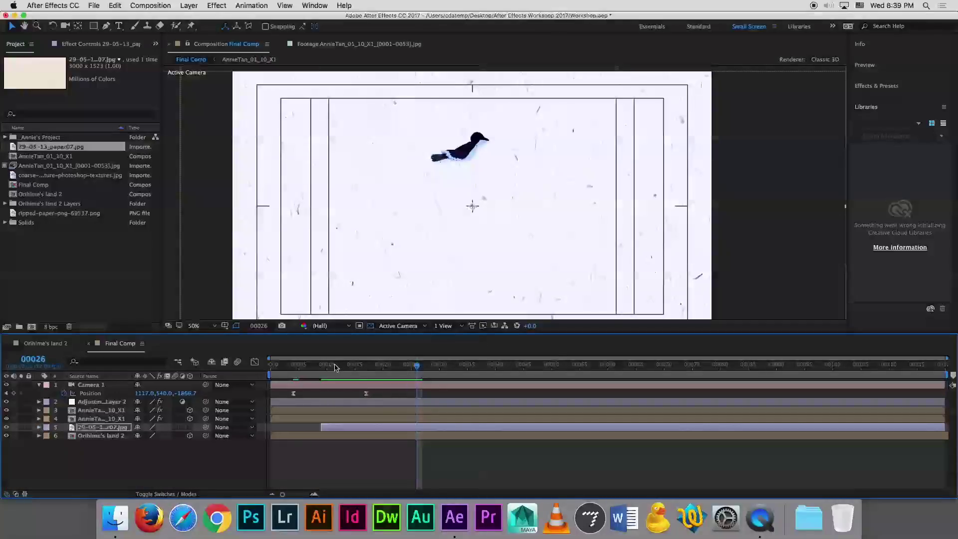
pyautogui.press('i')
pyautogui.moveTo(372, 366); pyautogui.dragTo(400, 364)
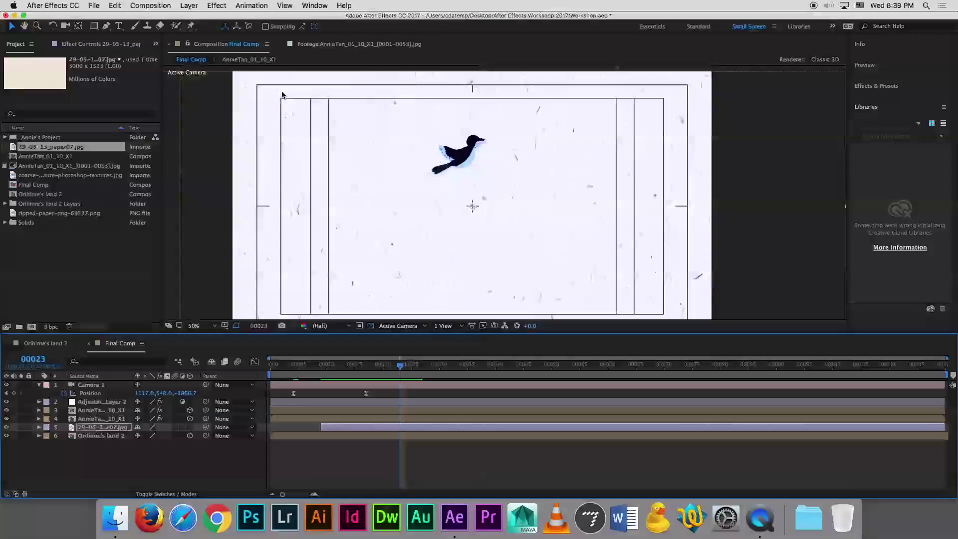
# Apply the Hue/Saturation effect to the paper texture layer
pyautogui.click(220, 8)
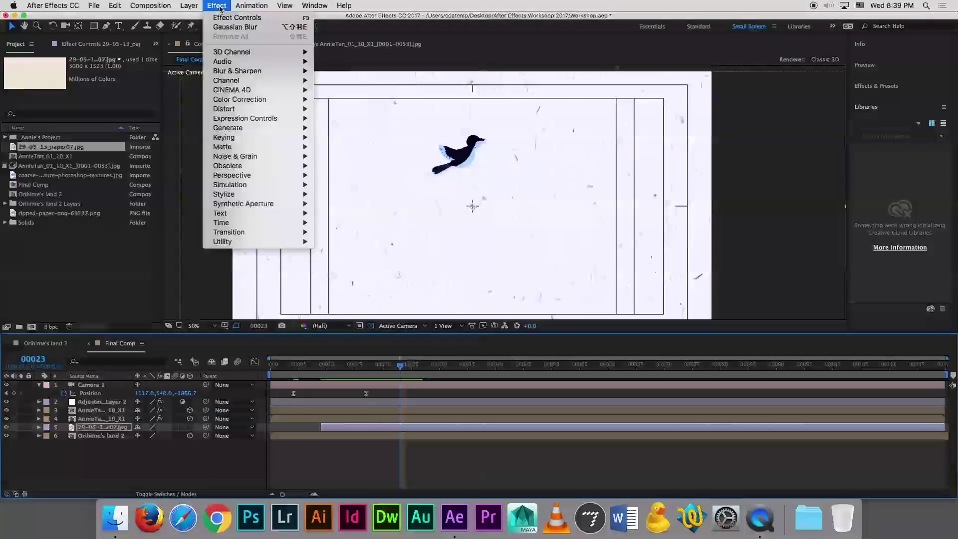
pyautogui.moveTo(254, 98)
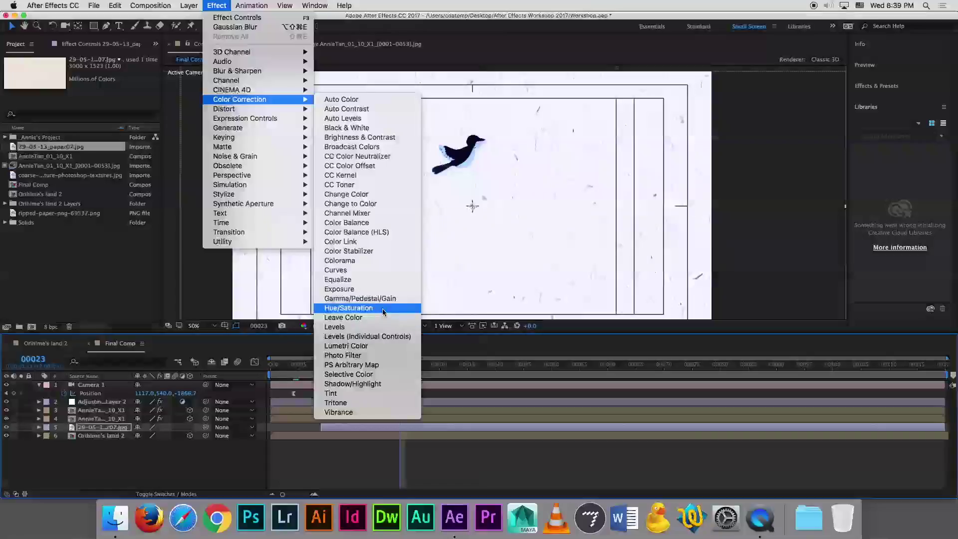
pyautogui.click(382, 308)
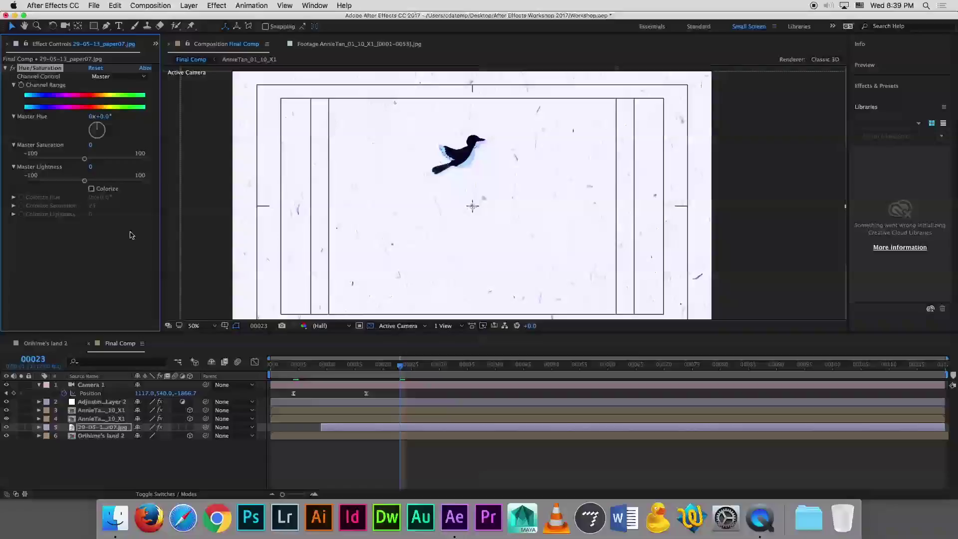
# Tune Hue/Saturation to Hue about +28°, Saturation 77 and Lightness -59
pyautogui.moveTo(99, 116); pyautogui.dragTo(118, 117)
pyautogui.moveTo(101, 160); pyautogui.dragTo(111, 159)
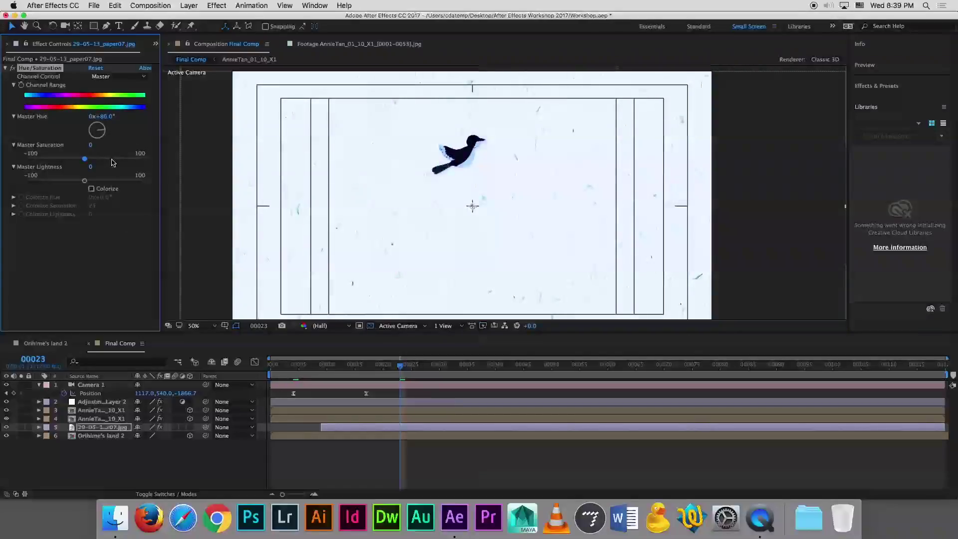
pyautogui.click(55, 182)
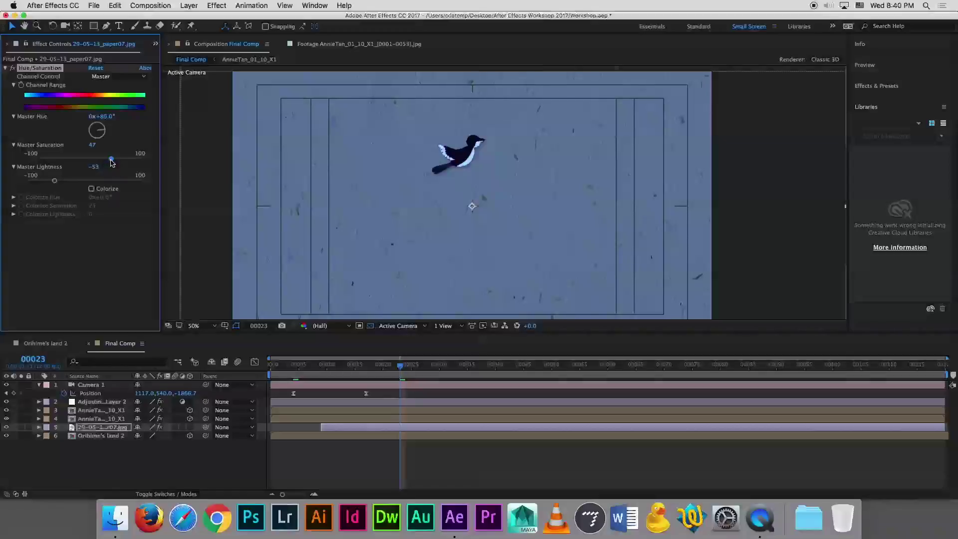
pyautogui.moveTo(111, 160); pyautogui.dragTo(103, 159)
pyautogui.moveTo(106, 116); pyautogui.dragTo(58, 120)
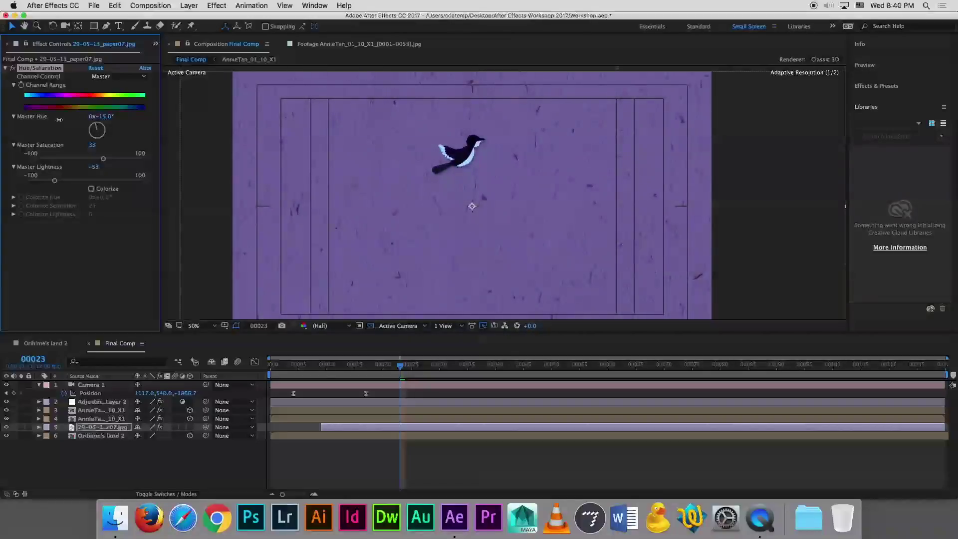
pyautogui.moveTo(58, 120)
pyautogui.mouseDown()
pyautogui.moveTo(29, 118)
pyautogui.moveTo(82, 122)
pyautogui.mouseUp()
pyautogui.moveTo(103, 159); pyautogui.dragTo(129, 163)
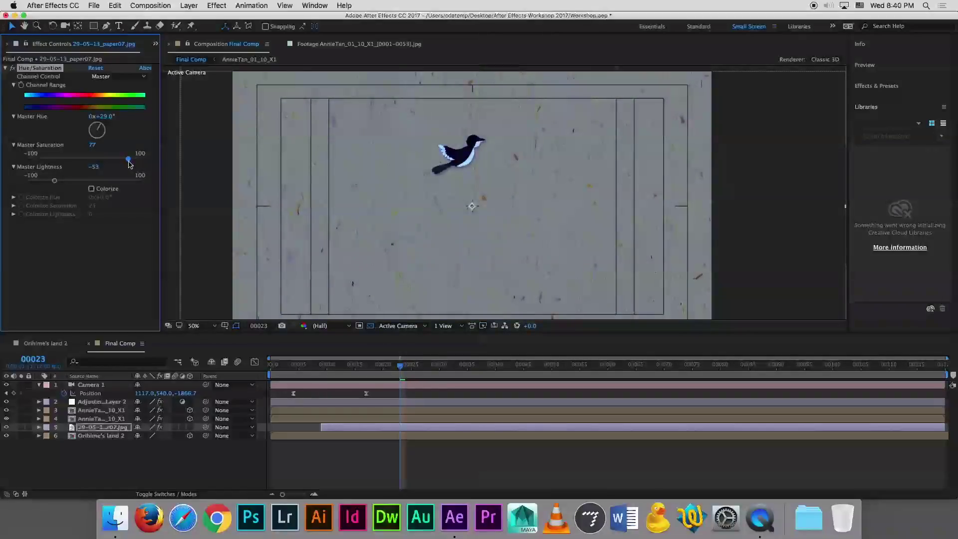
pyautogui.moveTo(55, 182); pyautogui.dragTo(52, 183)
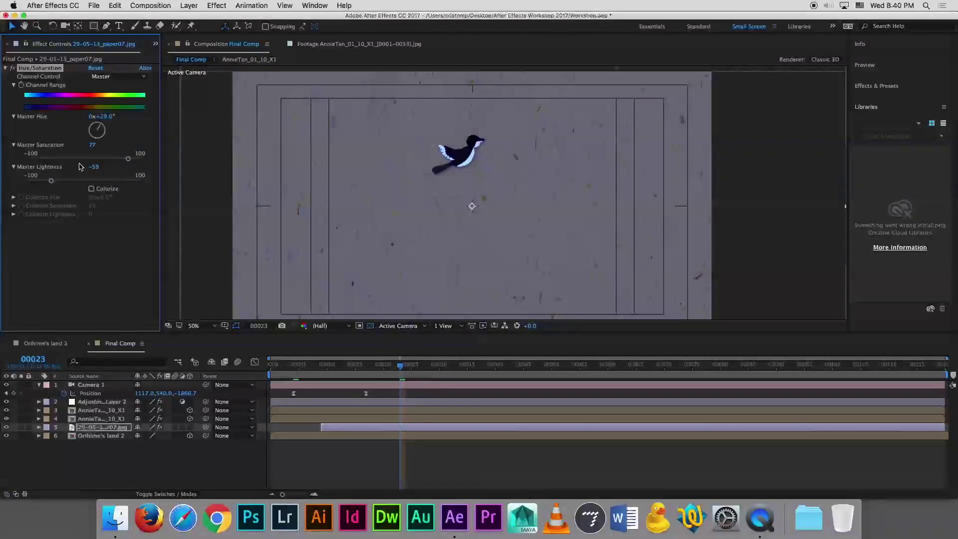
pyautogui.moveTo(105, 128); pyautogui.dragTo(103, 116)
pyautogui.click(5, 68)
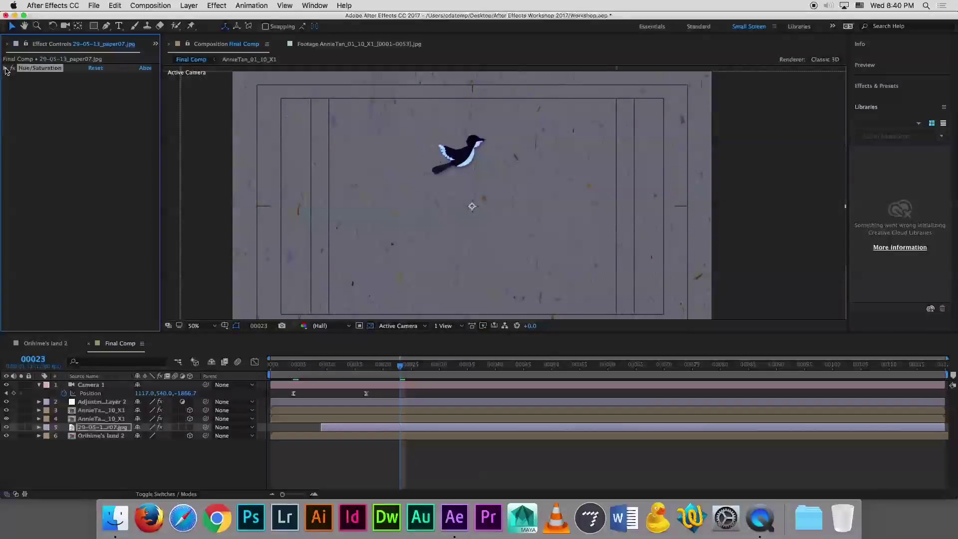
# Apply a Curves effect to the paper layer and reshape its RGB curve
pyautogui.click(217, 6)
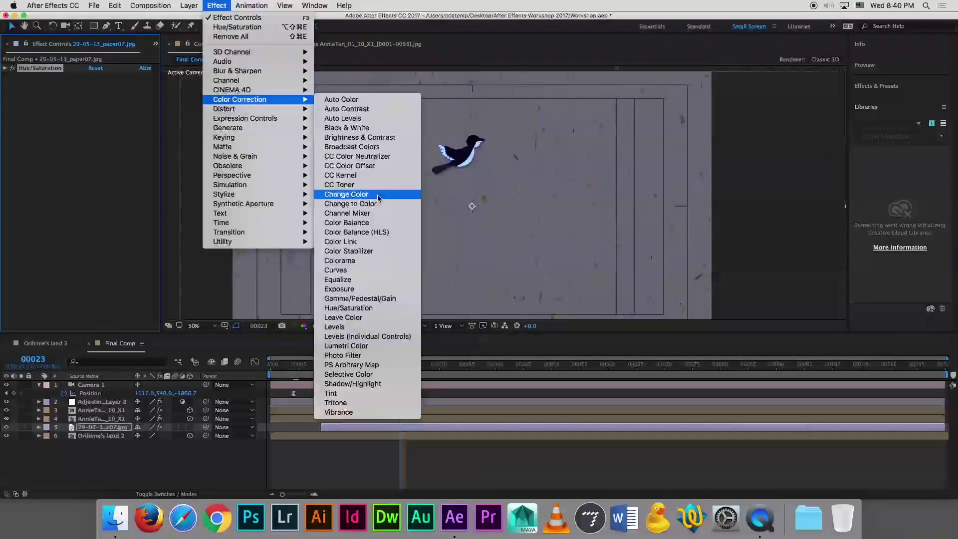
pyautogui.click(352, 270)
pyautogui.moveTo(69, 194); pyautogui.dragTo(67, 202)
pyautogui.moveTo(103, 173); pyautogui.dragTo(104, 157)
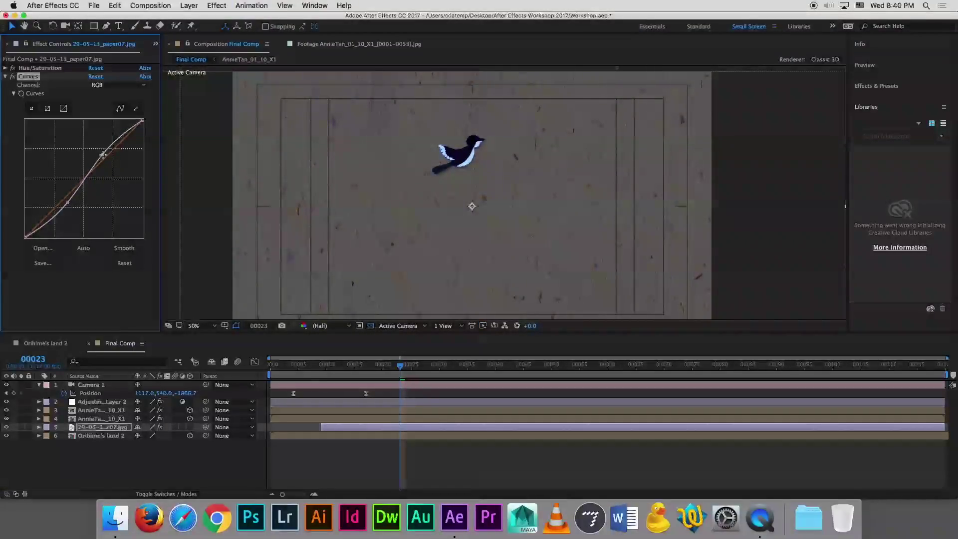
pyautogui.moveTo(67, 202); pyautogui.dragTo(65, 205)
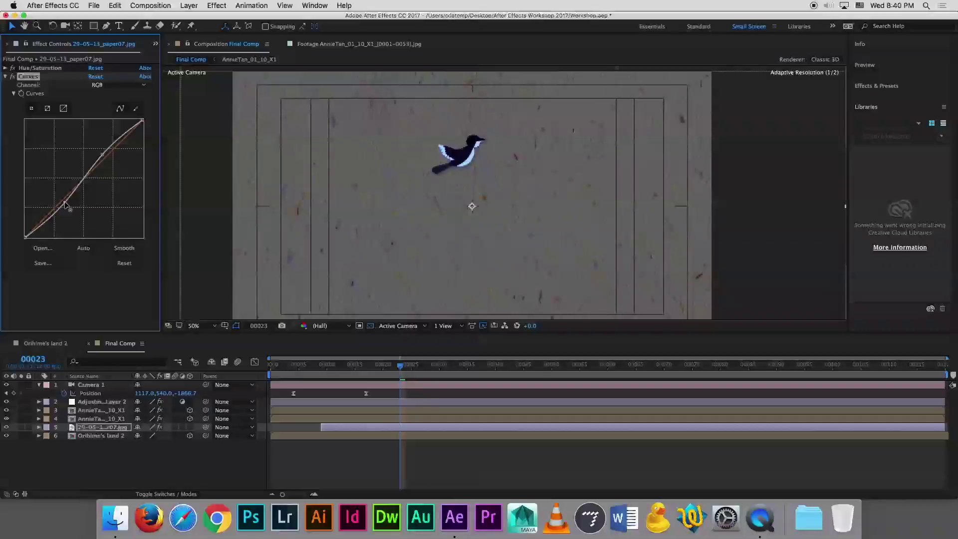
# Bend the Red and Green channel curves to remove the paper's pinkish tint
pyautogui.click(120, 85)
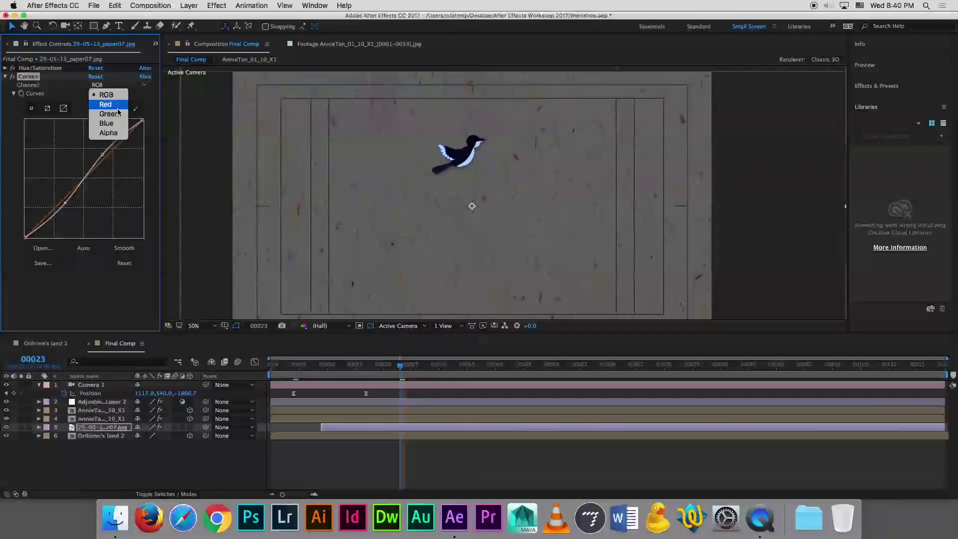
pyautogui.click(118, 104)
pyautogui.moveTo(83, 181); pyautogui.dragTo(82, 180)
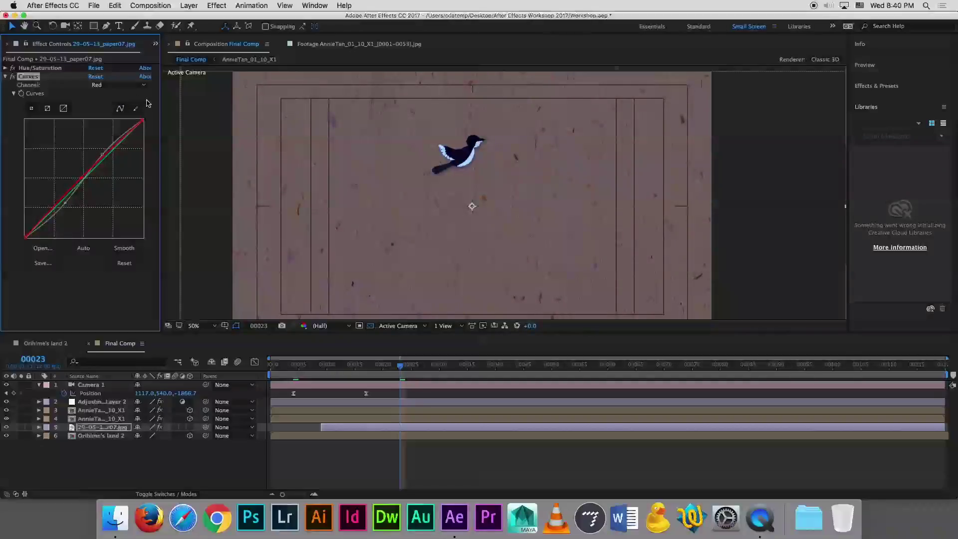
pyautogui.click(120, 85)
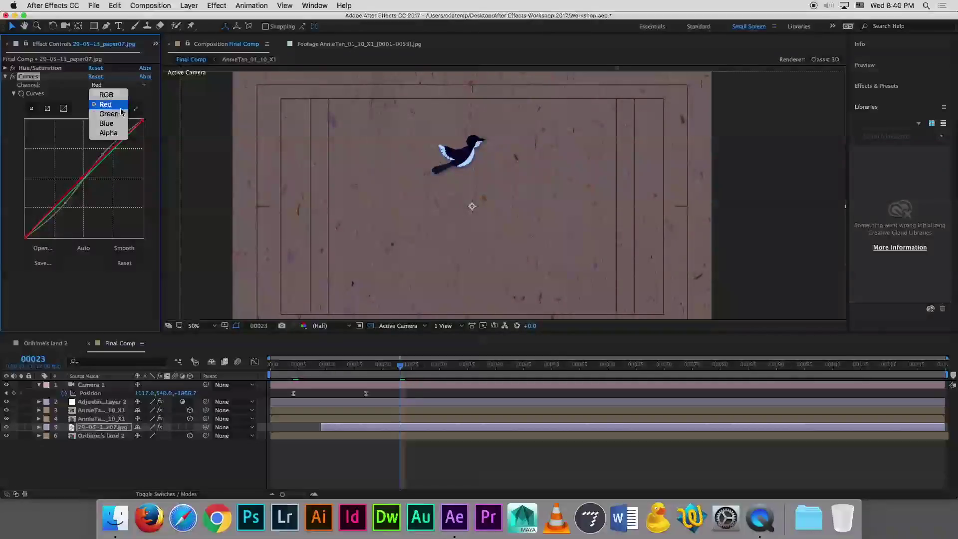
pyautogui.click(111, 114)
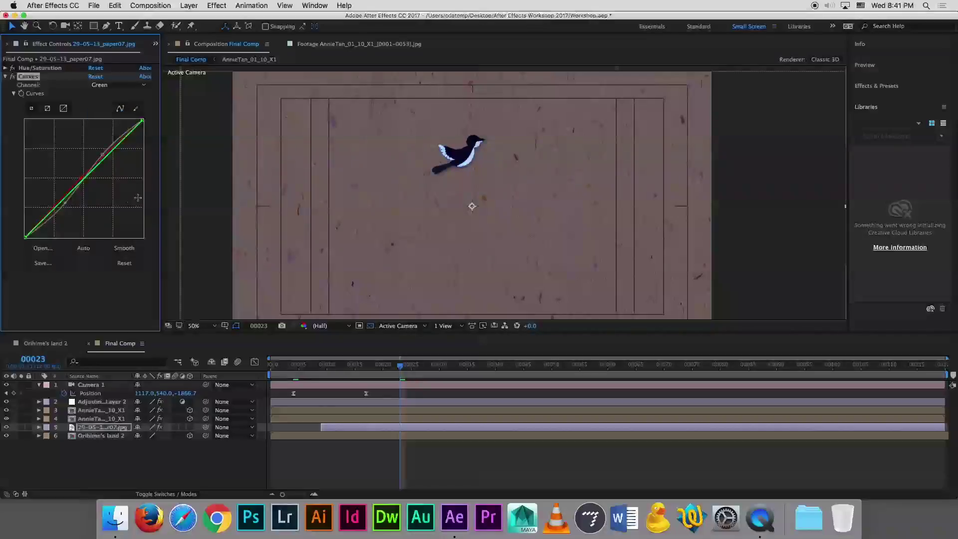
pyautogui.moveTo(82, 183); pyautogui.dragTo(83, 179)
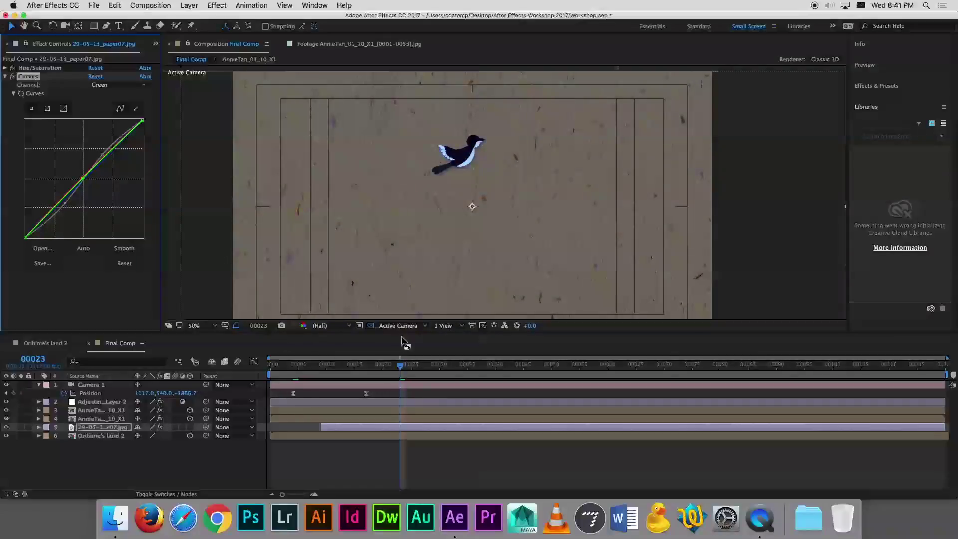
pyautogui.click(6, 77)
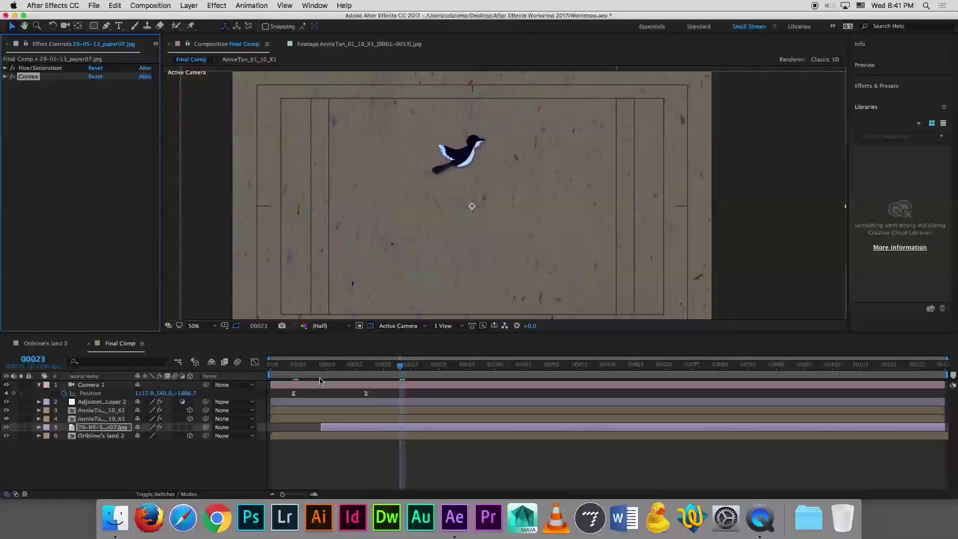
# Review the Hue/Saturation and Curves effects, then expand layer 5's properties in the timeline
pyautogui.click(5, 67)
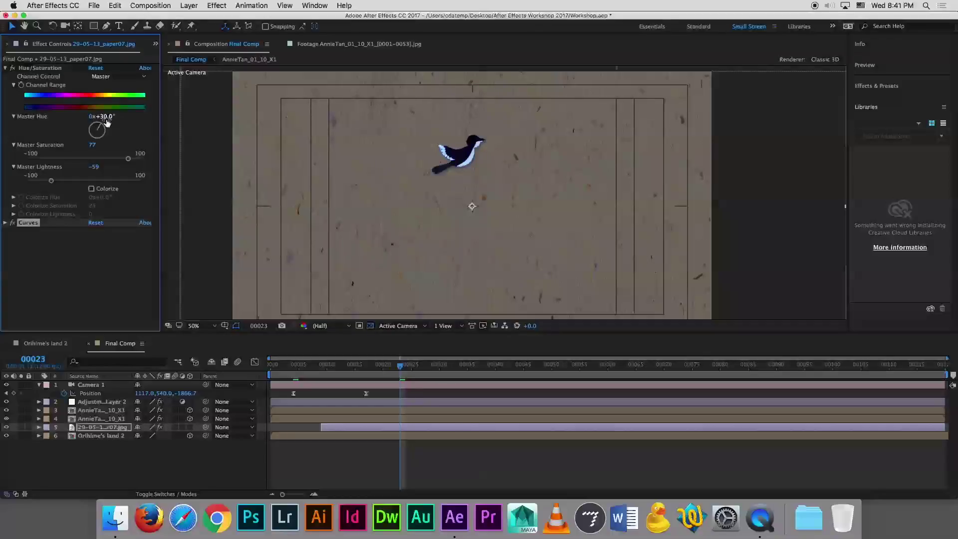
pyautogui.click(6, 223)
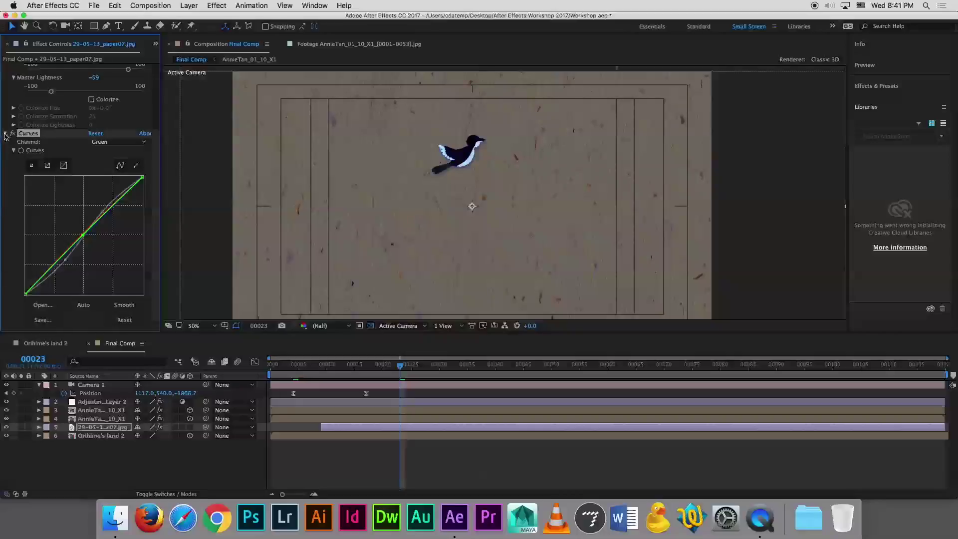
pyautogui.click(5, 133)
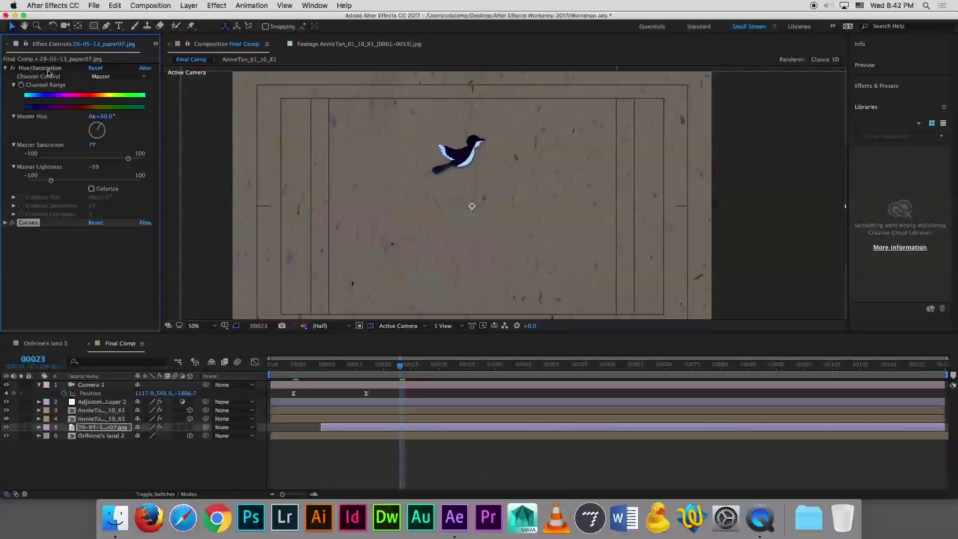
pyautogui.click(4, 68)
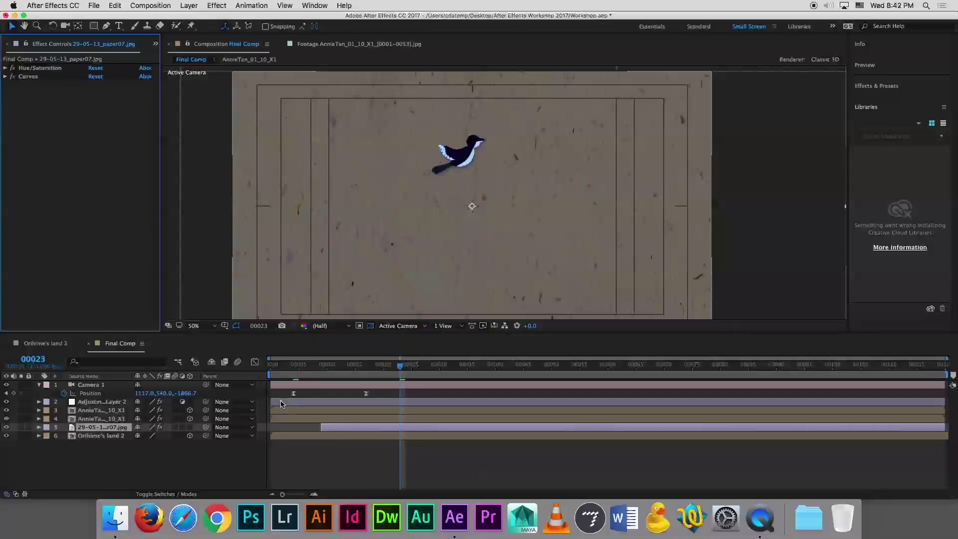
pyautogui.click(39, 428)
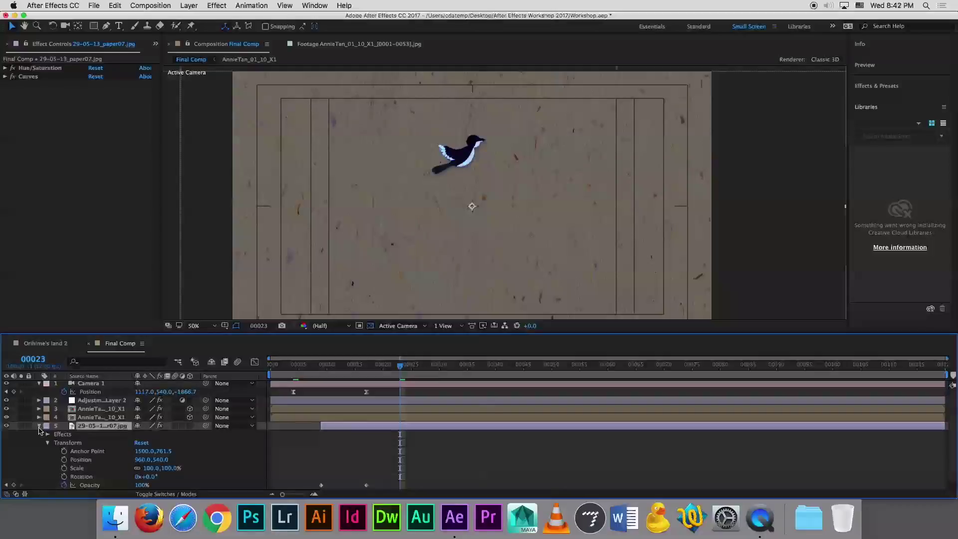
# Scrub frames 13–17 to check the paper fade, collapse layer 5, and select Camera 1 at frame 4
pyautogui.scroll(-1, 415, 452)
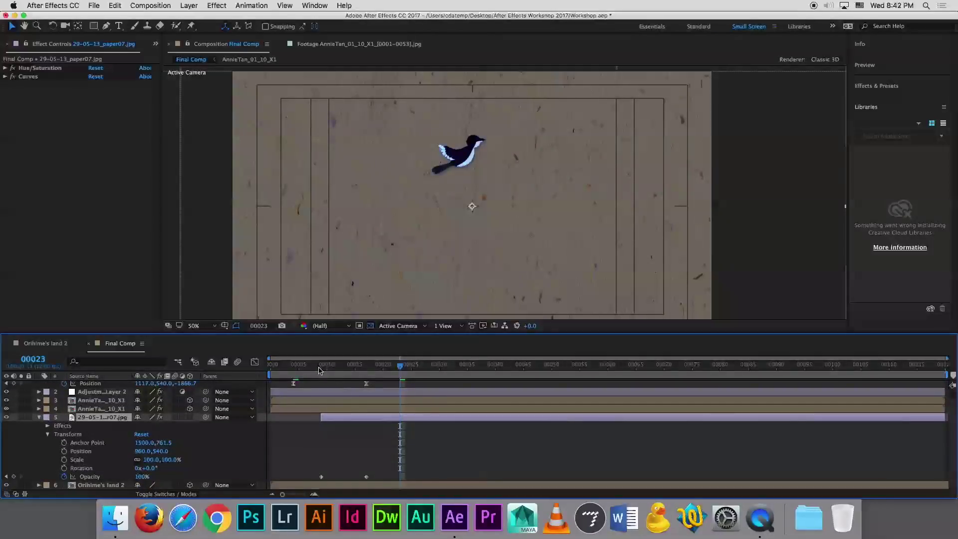
pyautogui.click(320, 369)
pyautogui.click(348, 371)
pyautogui.moveTo(348, 370); pyautogui.dragTo(367, 371)
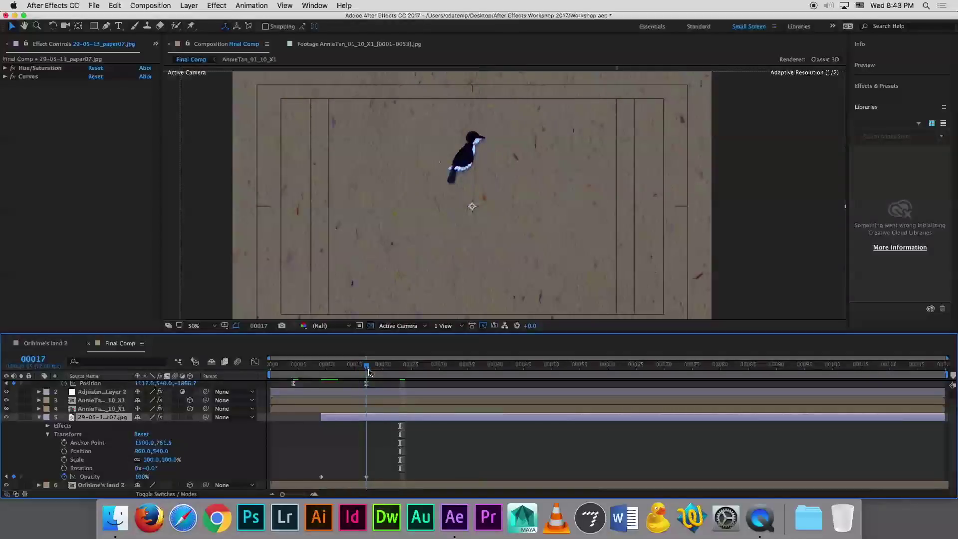
pyautogui.click(40, 418)
pyautogui.click(295, 367)
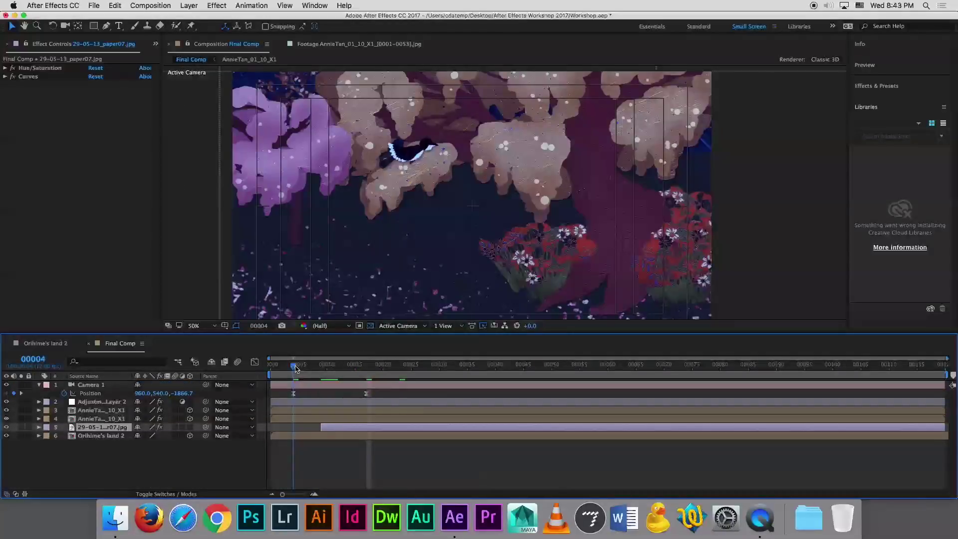
pyautogui.click(333, 385)
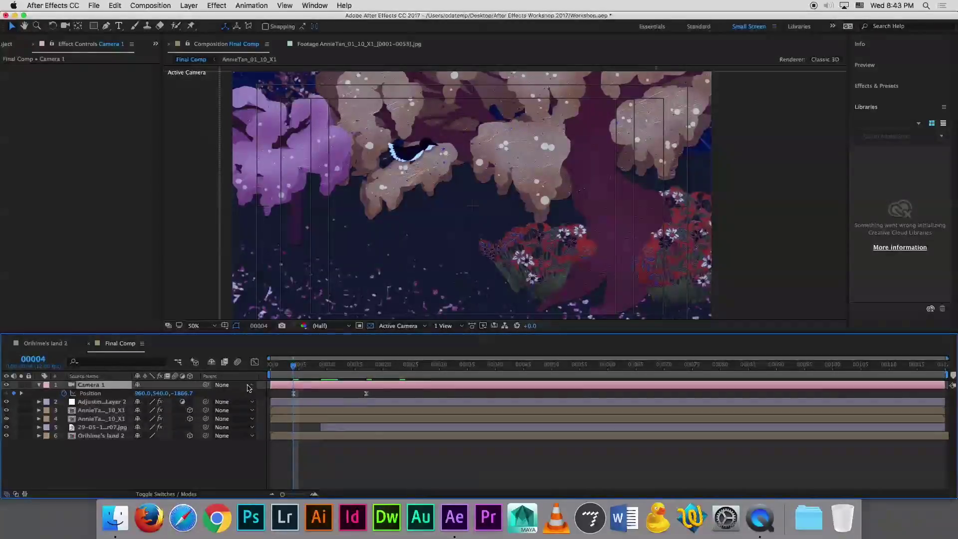
pyautogui.click(367, 367)
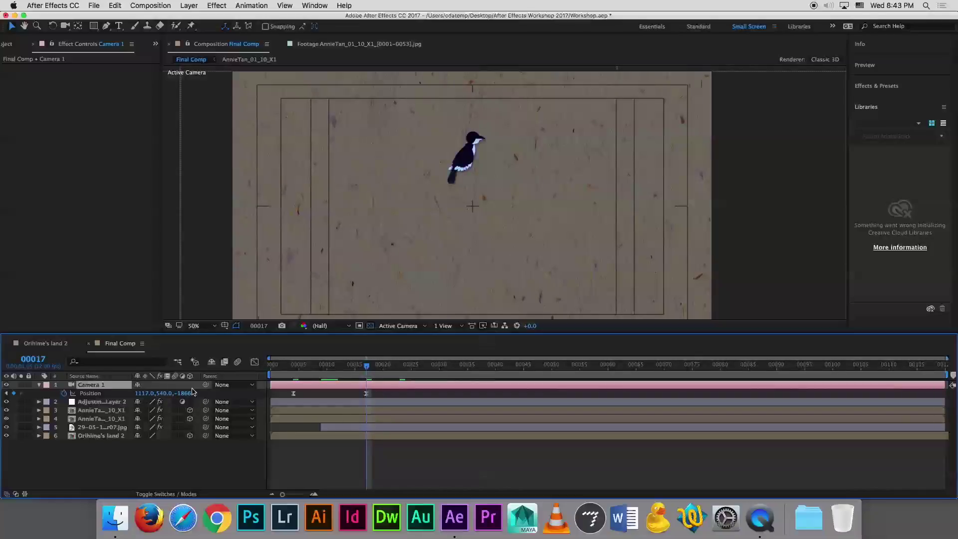
# Scrub the camera move to frame 17 and select all six Final Comp layers
pyautogui.moveTo(295, 374); pyautogui.dragTo(366, 371)
pyautogui.keyDown('shift'); pyautogui.click(110, 437); pyautogui.keyUp('shift')
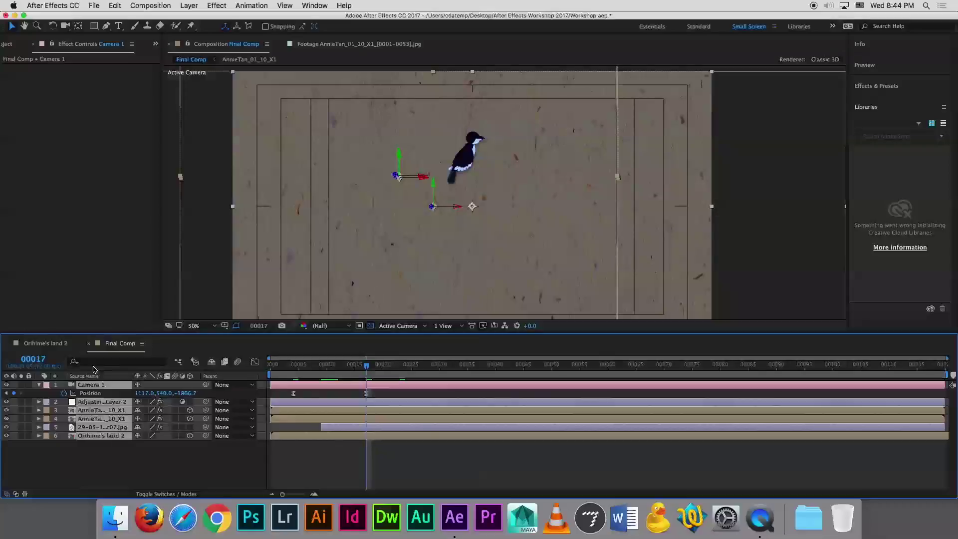
# Pre-compose all selected layers into a new composition named 'Part 1', moving all attributes
pyautogui.rightClick(100, 423)
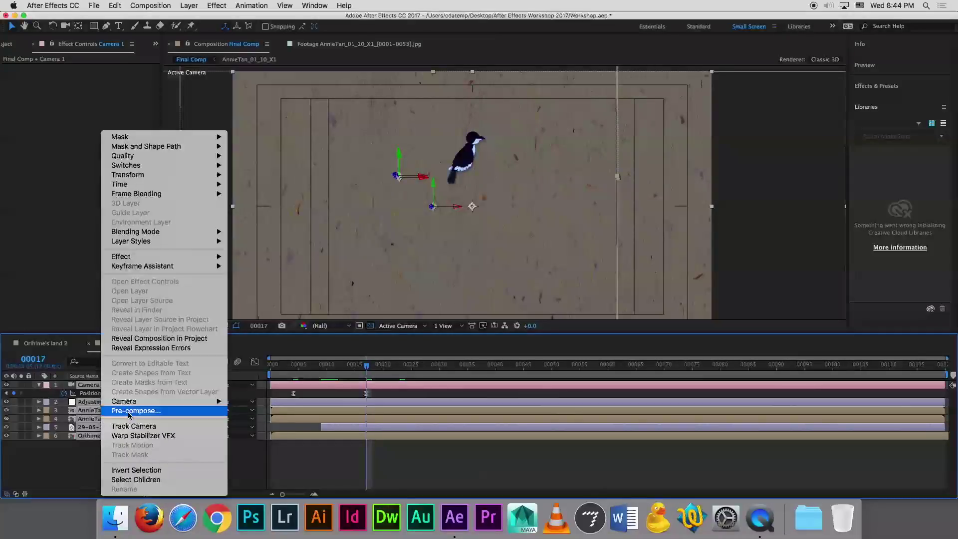
pyautogui.click(163, 411)
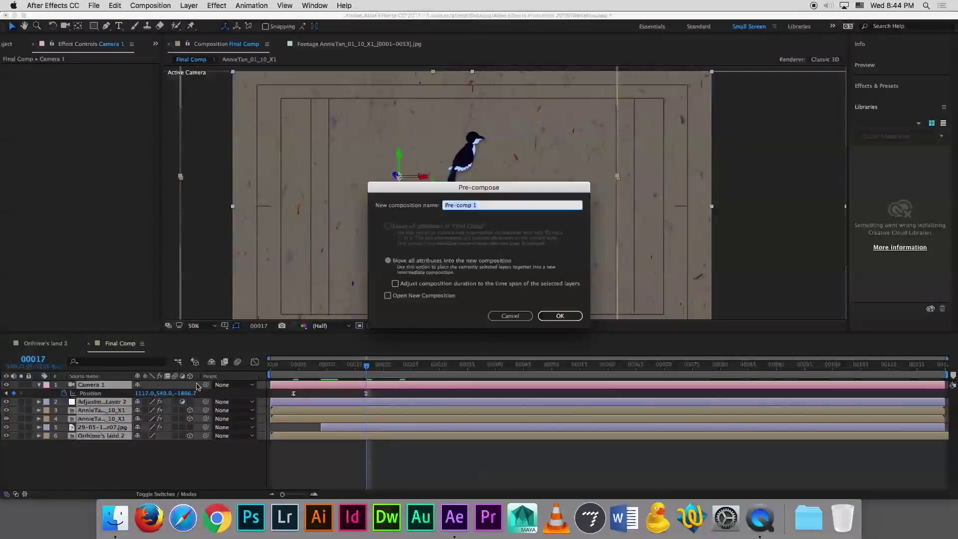
pyautogui.write('Part')
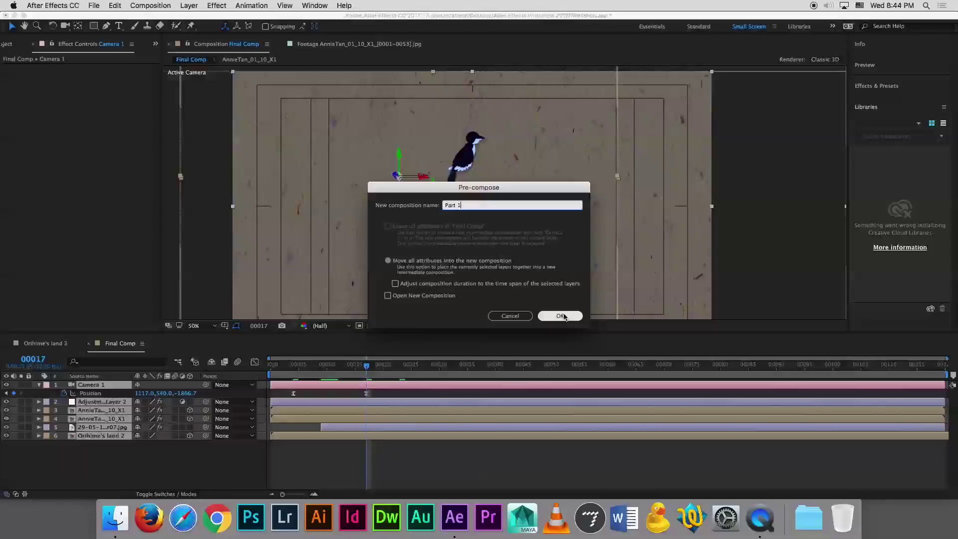
pyautogui.click(562, 316)
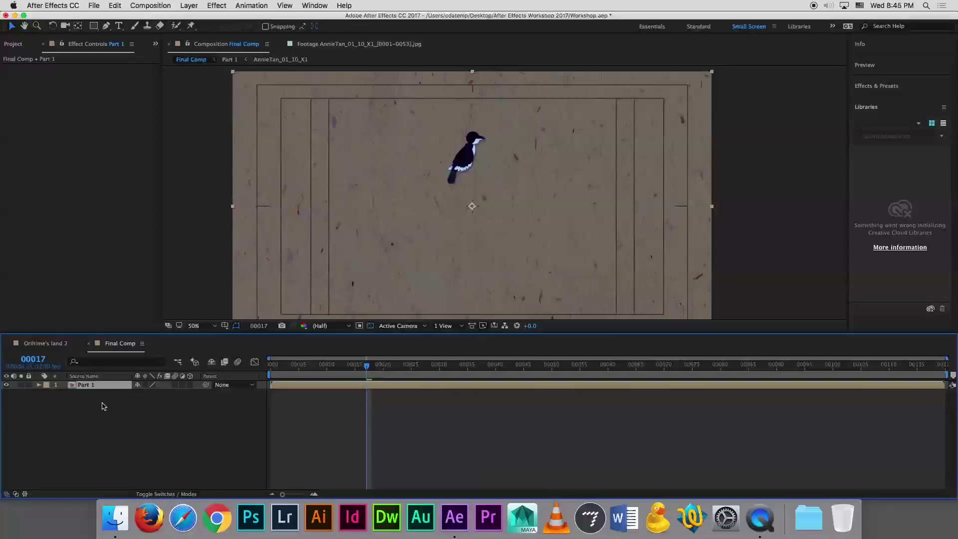
# Duplicate the Part 1 layer and rename the top copy BottomHalf
pyautogui.click(104, 406)
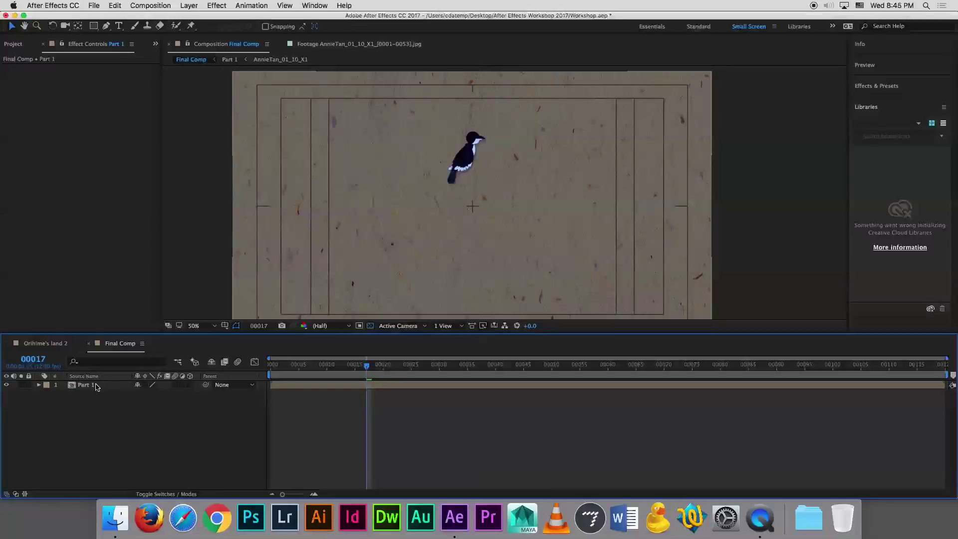
pyautogui.click(96, 385)
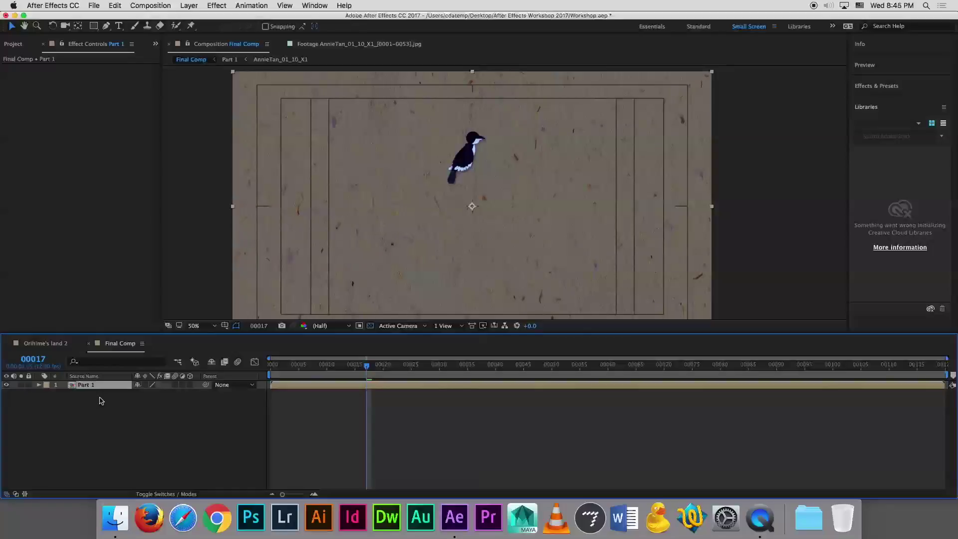
pyautogui.press('super+d')
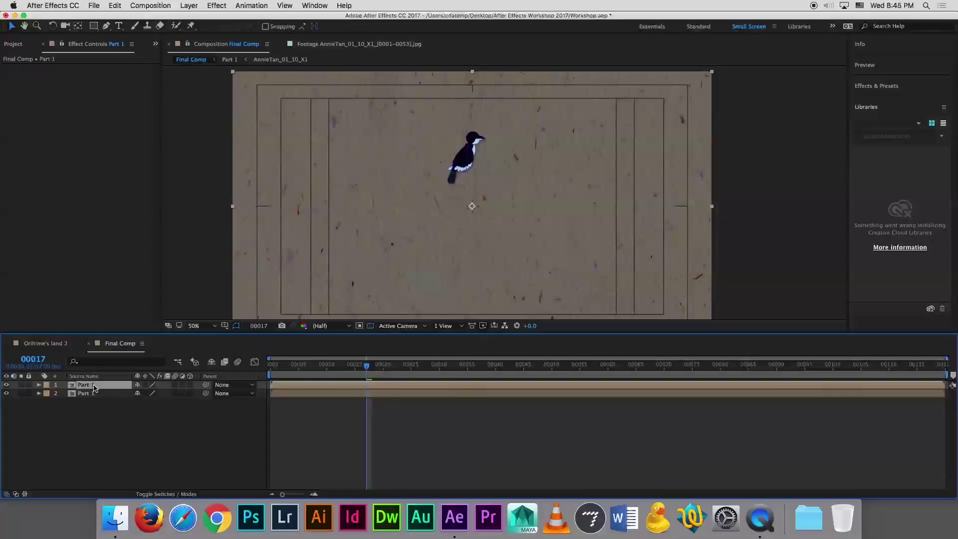
pyautogui.press('Return')
pyautogui.write('Bottom')
pyautogui.press('Return')
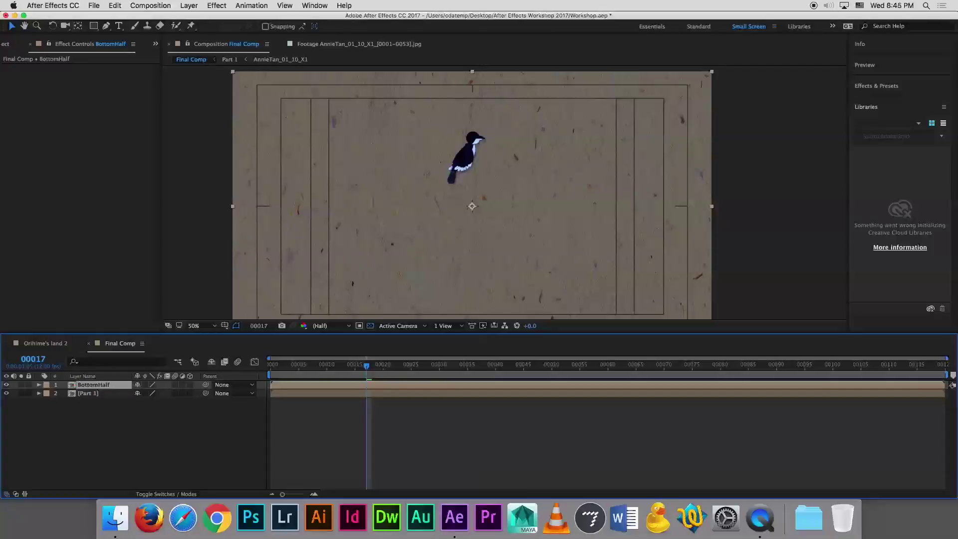
# Rename the second Part 1 copy TopHalf, then bring up the Project panel list
pyautogui.click(98, 398)
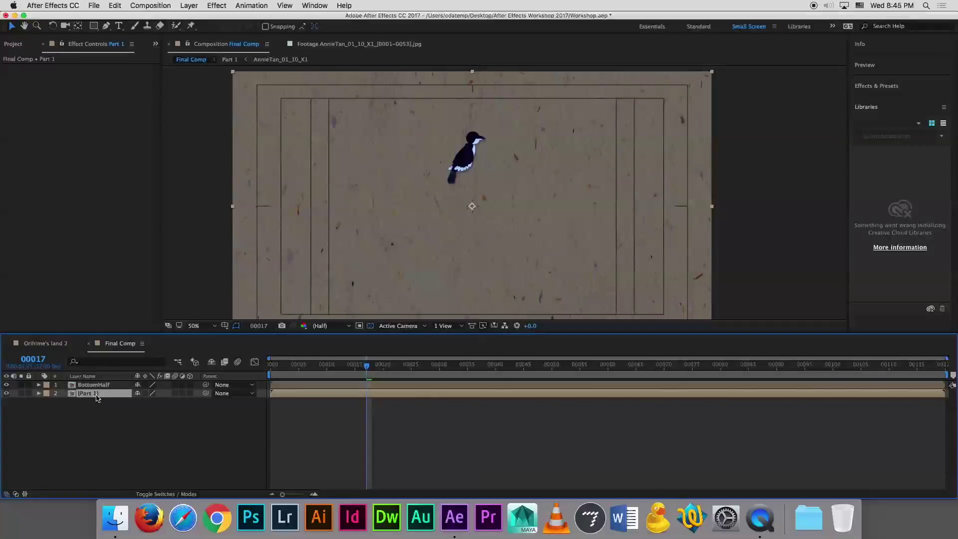
pyautogui.press('Return')
pyautogui.write('TopHalf')
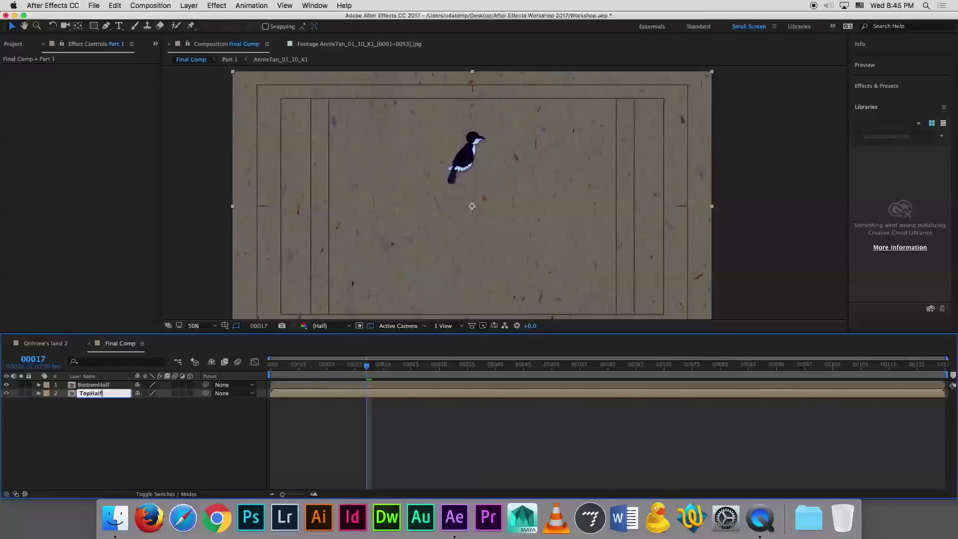
pyautogui.press('Return')
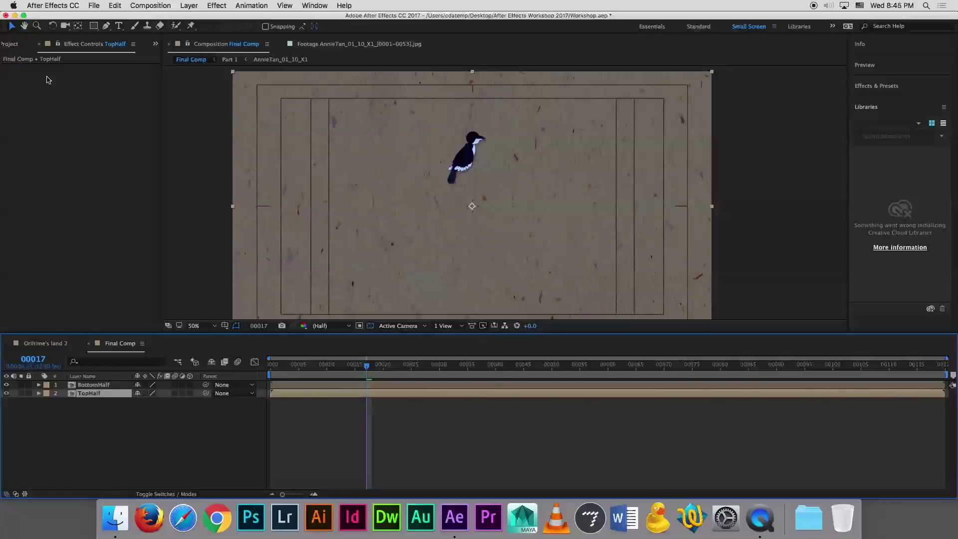
pyautogui.click(12, 44)
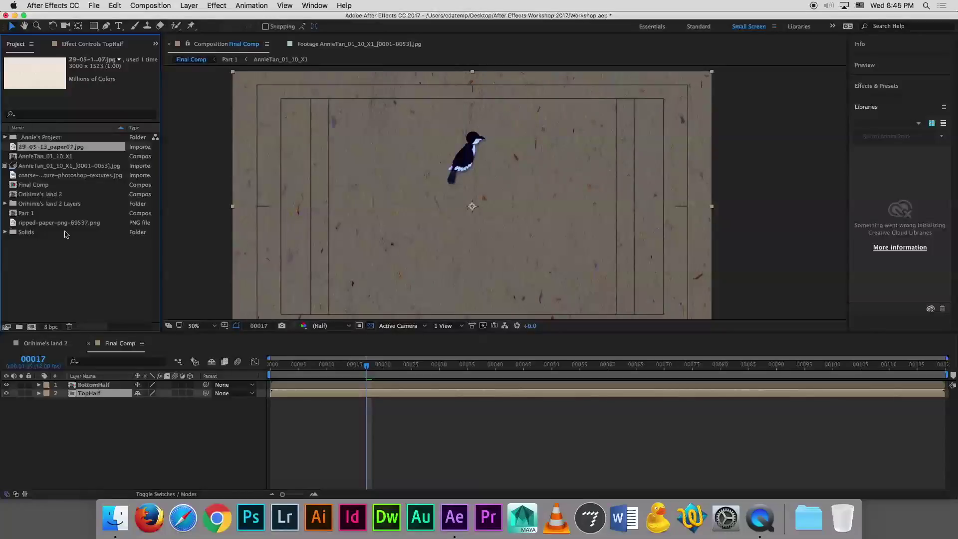
# Drag ripped-paper-png-69537.png from the Project panel into Final Comp as the top layer
pyautogui.click(63, 176)
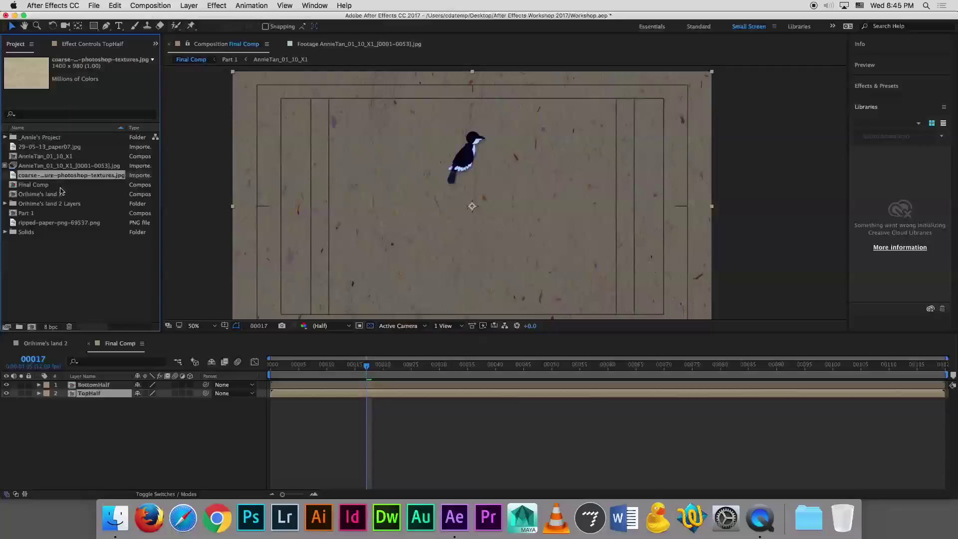
pyautogui.click(63, 223)
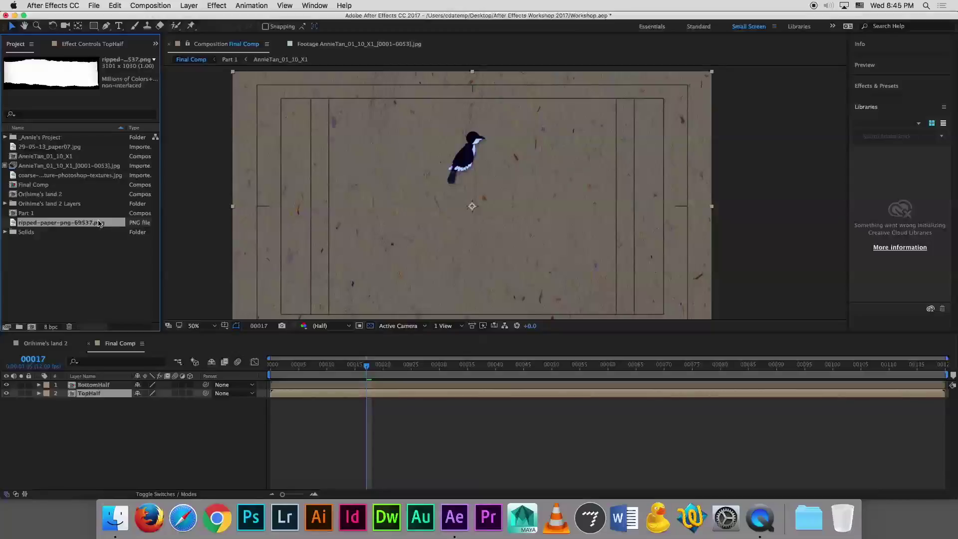
pyautogui.moveTo(80, 224); pyautogui.dragTo(106, 384)
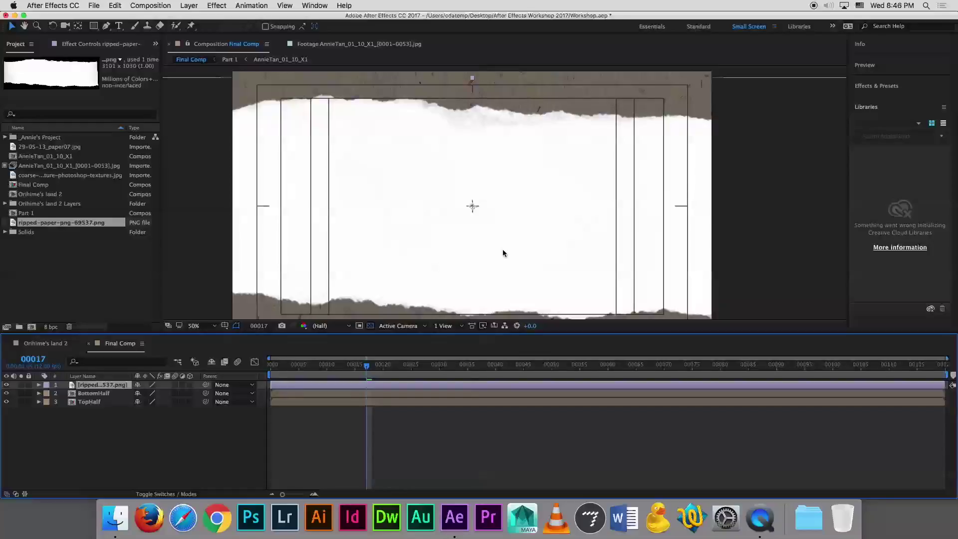
# Move the ripped-paper layer upward so its torn edge crosses the middle of the frame
pyautogui.moveTo(507, 261); pyautogui.dragTo(507, 238)
pyautogui.moveTo(507, 214); pyautogui.dragTo(510, 162)
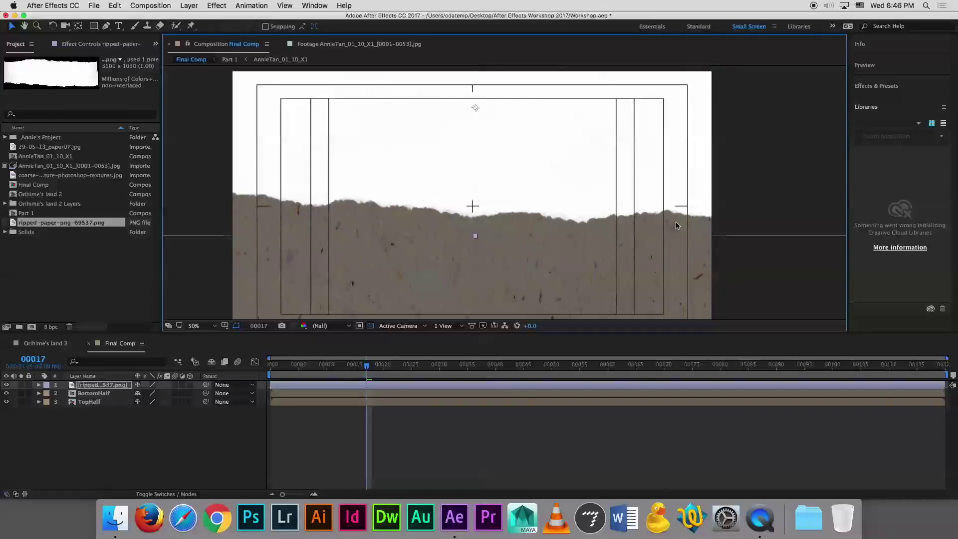
pyautogui.moveTo(548, 180); pyautogui.dragTo(548, 174)
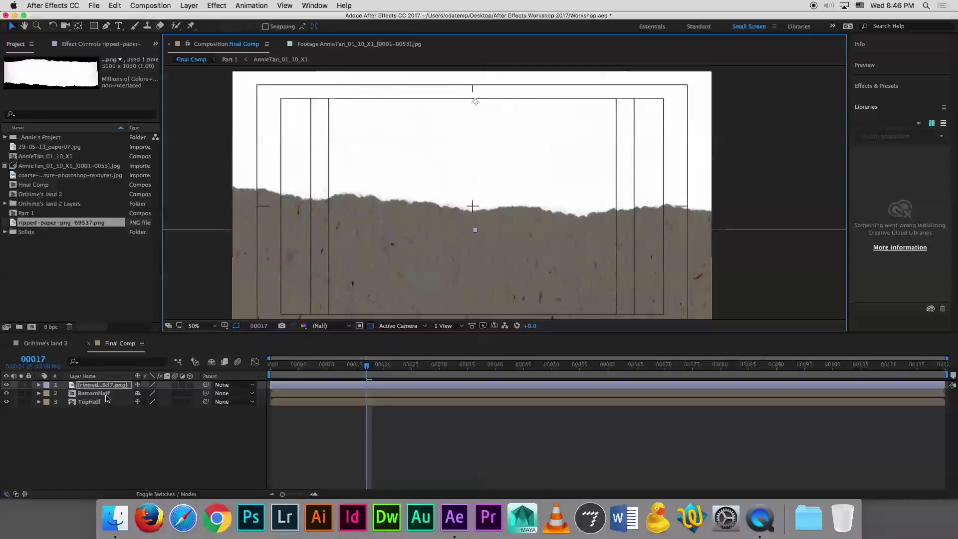
# With BottomHalf selected, reveal the Mode and TrkMat columns and its track matte choices
pyautogui.click(100, 394)
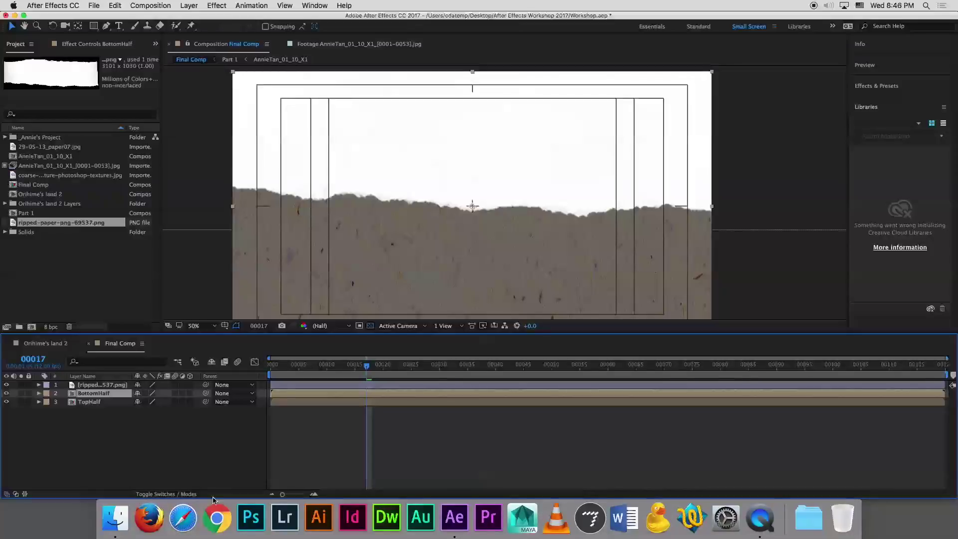
pyautogui.click(177, 494)
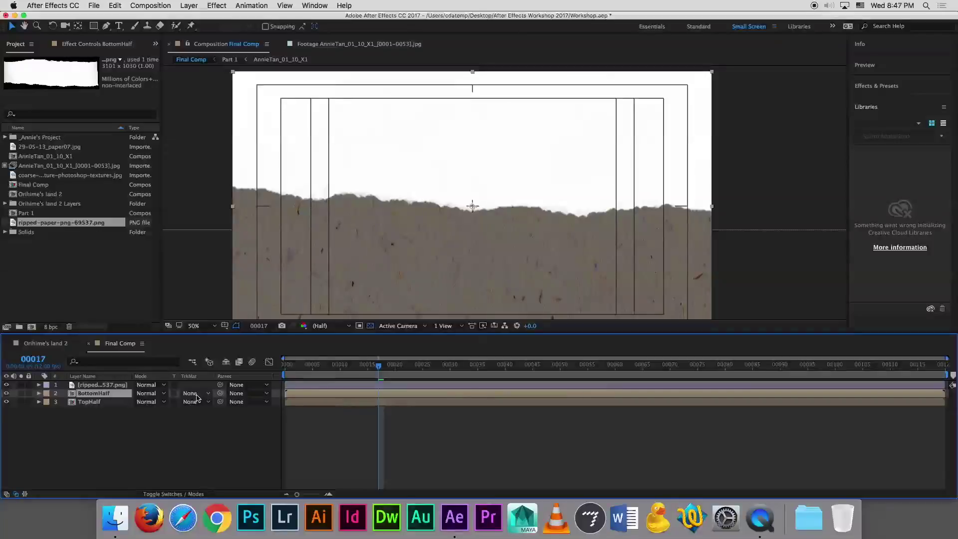
pyautogui.click(197, 398)
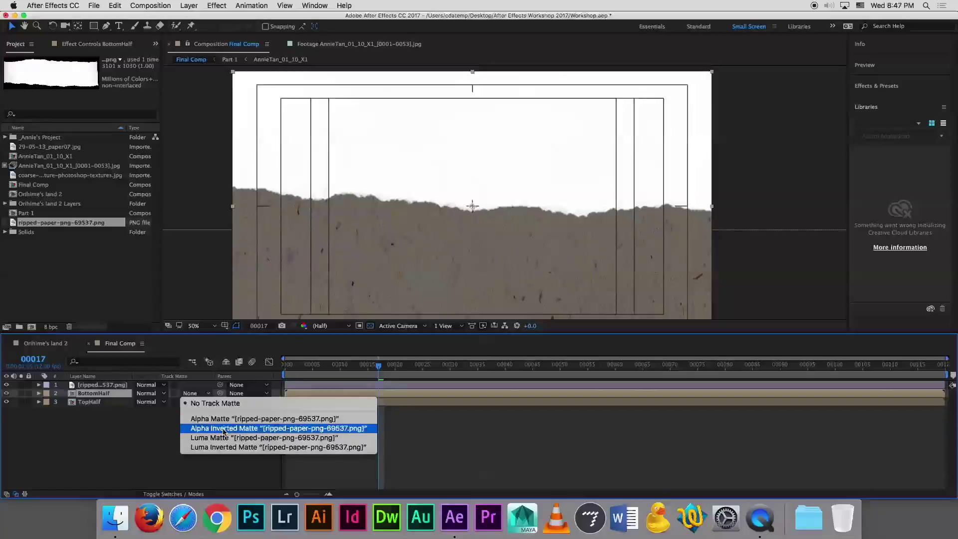
# Set BottomHalf's track matte to Alpha Inverted Matte, check against TopHalf, then hide BottomHalf
pyautogui.click(221, 428)
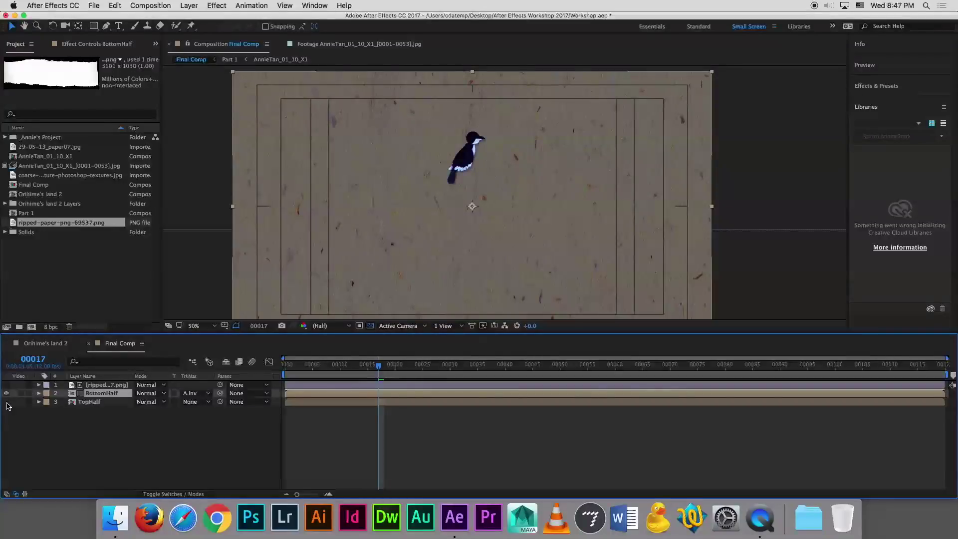
pyautogui.click(7, 402)
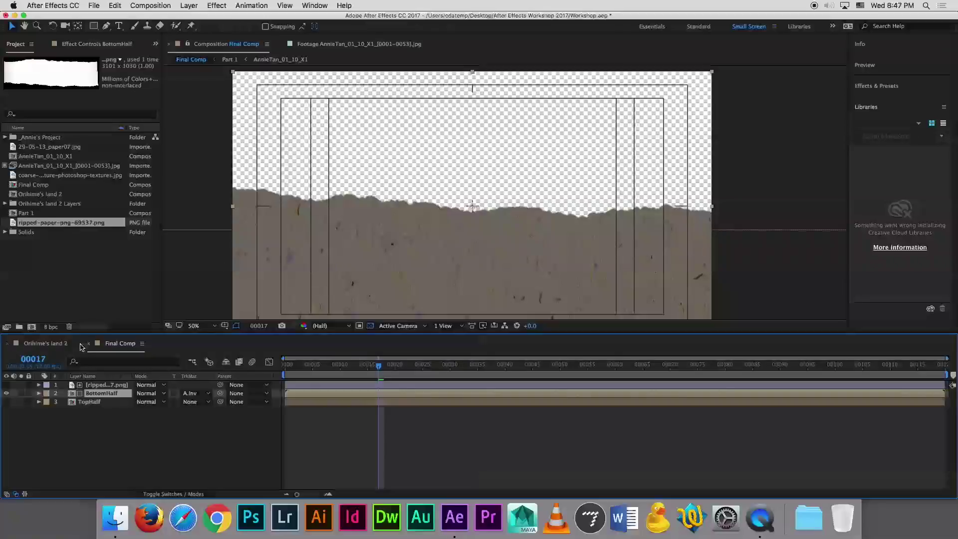
pyautogui.click(6, 402)
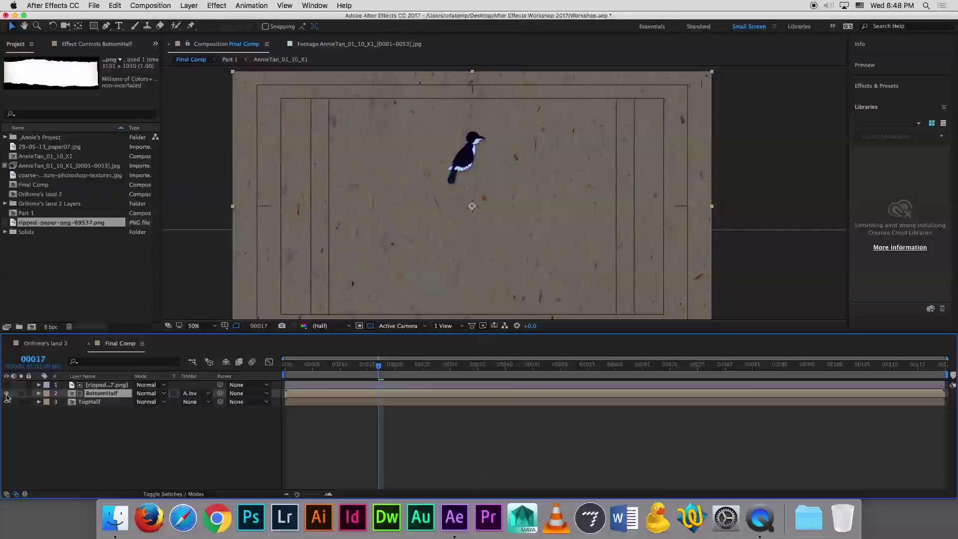
pyautogui.click(6, 394)
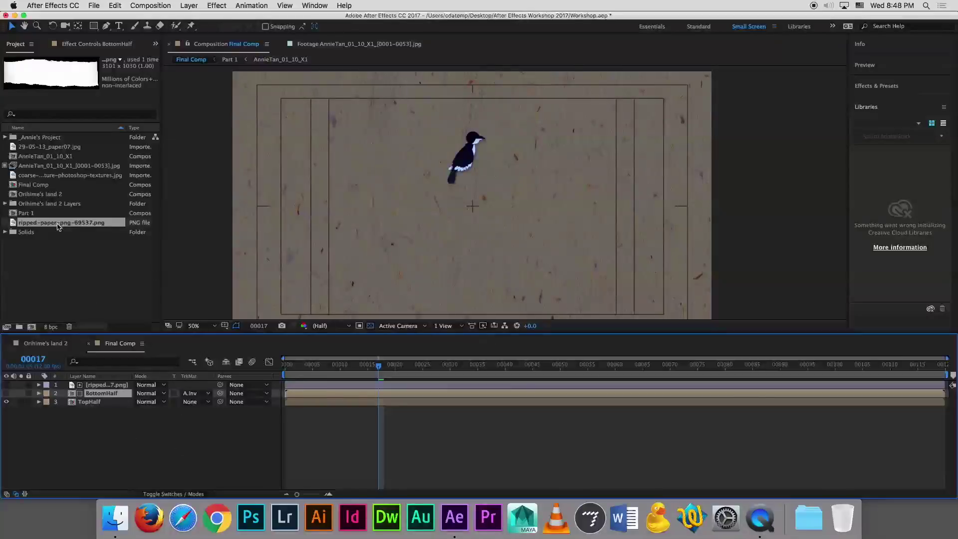
pyautogui.moveTo(59, 227); pyautogui.dragTo(78, 285)
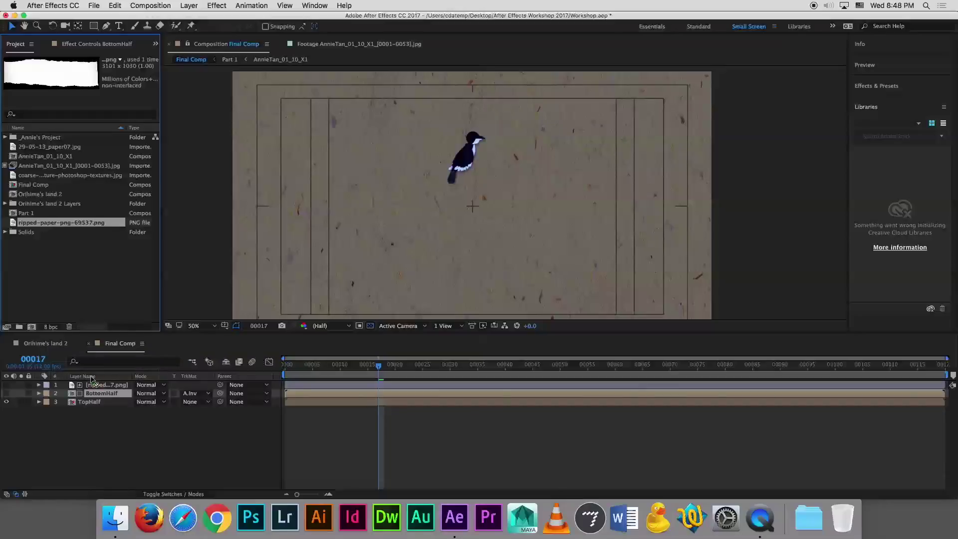
# Add another ripped-paper layer to the stack, then delete that extra copy
pyautogui.moveTo(78, 285); pyautogui.dragTo(97, 402)
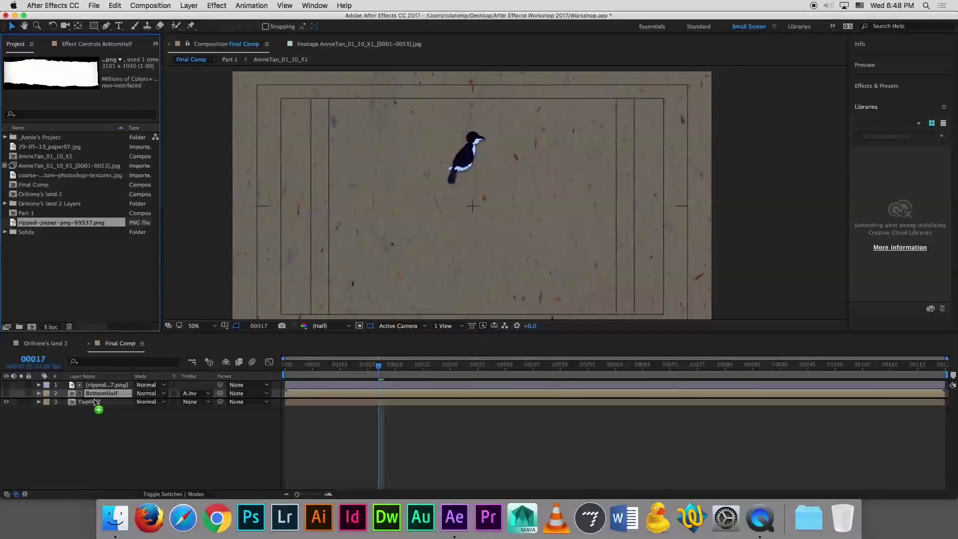
pyautogui.moveTo(96, 403); pyautogui.dragTo(96, 403)
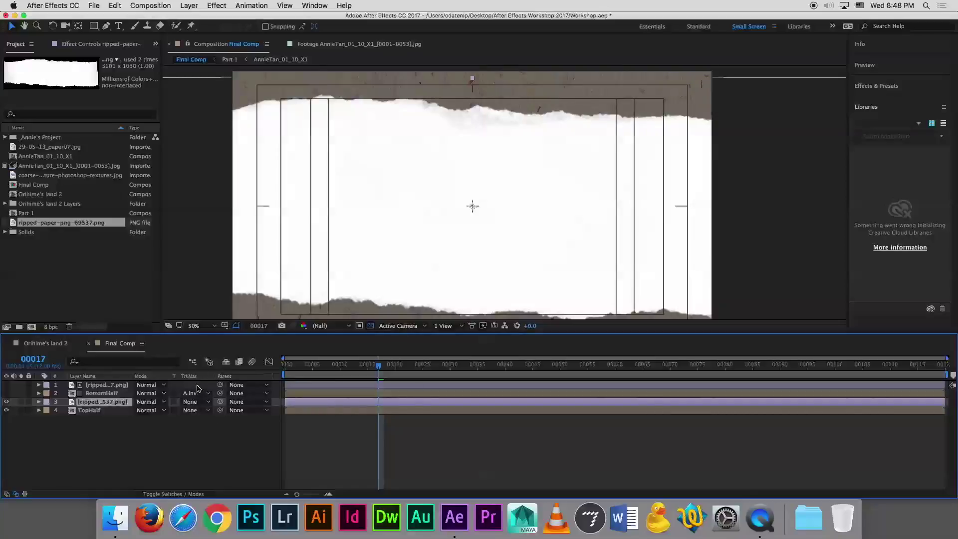
pyautogui.click(208, 411)
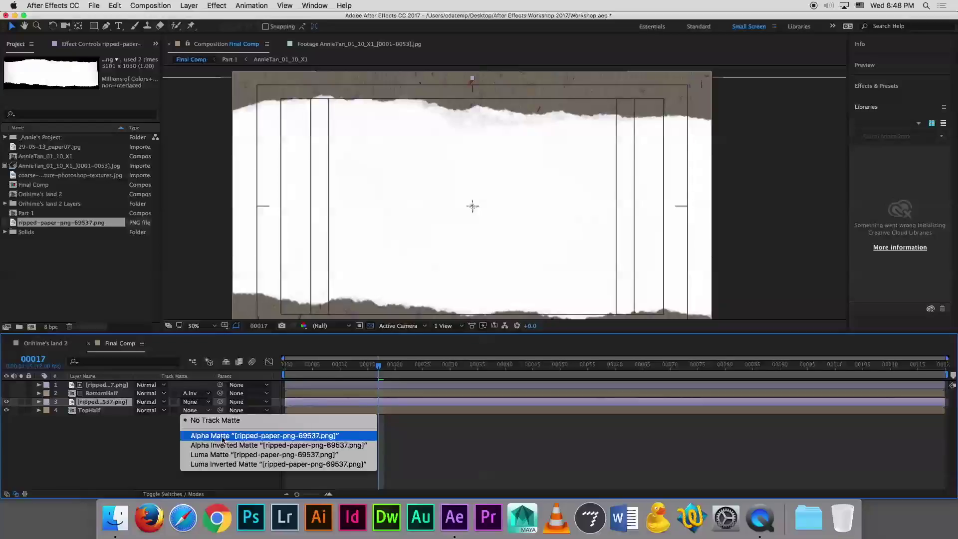
pyautogui.click(110, 441)
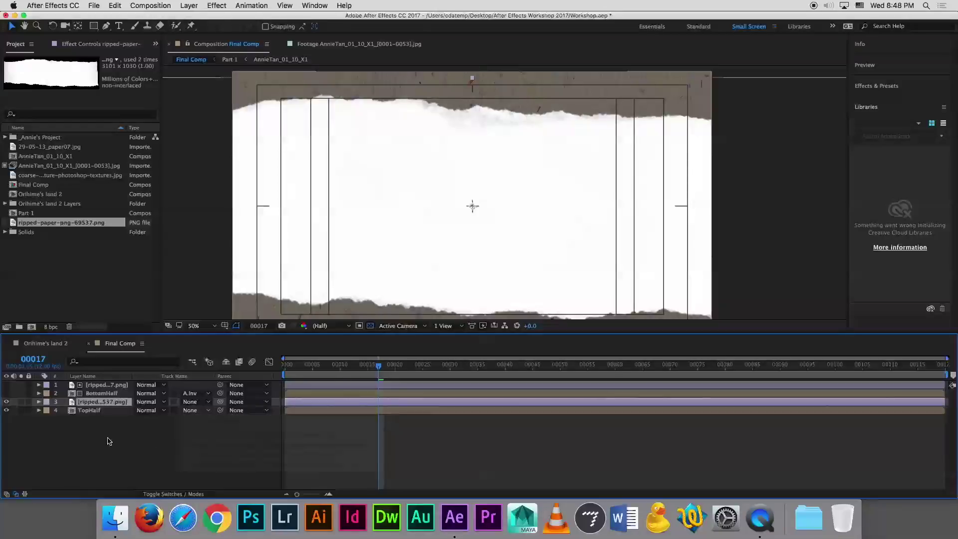
pyautogui.click(102, 403)
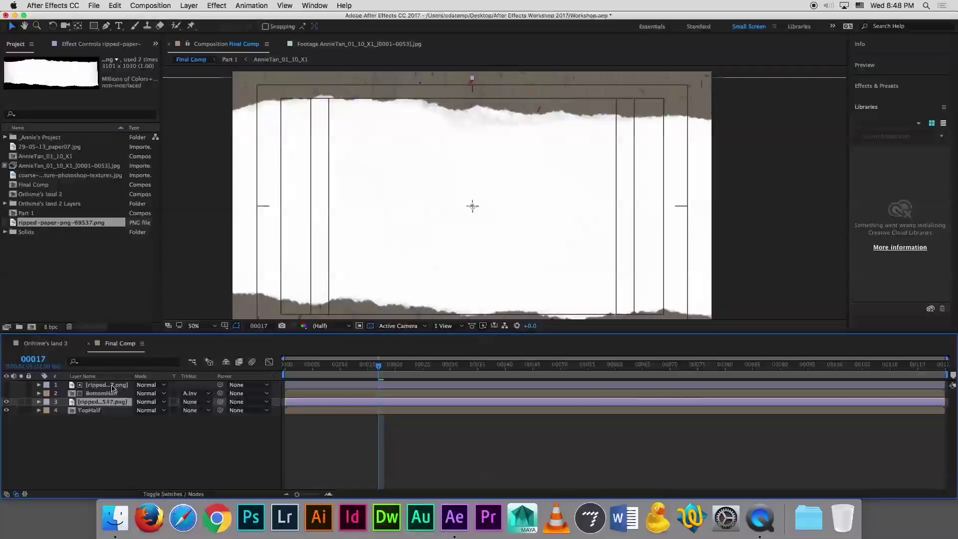
pyautogui.press('Delete')
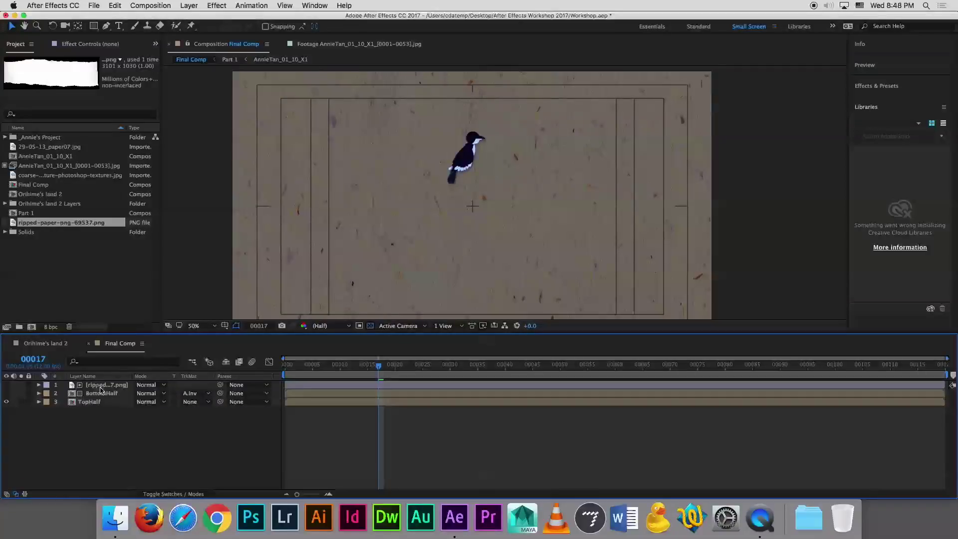
# Show the top ripped-paper layer, duplicate it, and place the copy directly above TopHalf
pyautogui.click(103, 387)
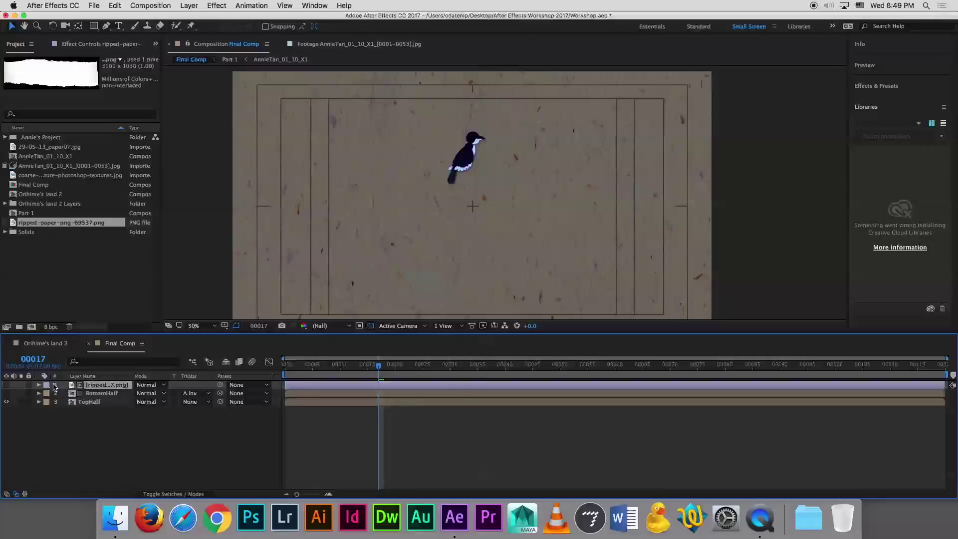
pyautogui.click(6, 385)
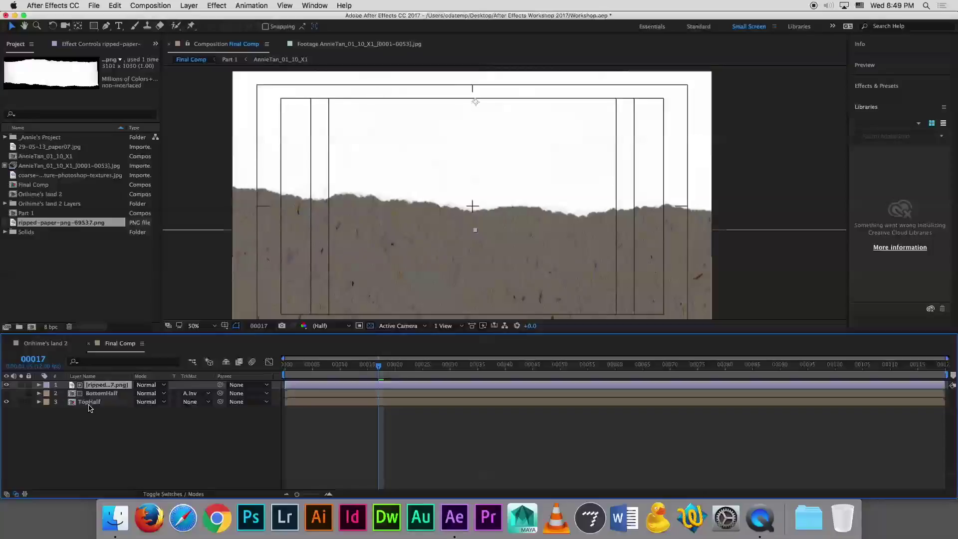
pyautogui.press('super+d')
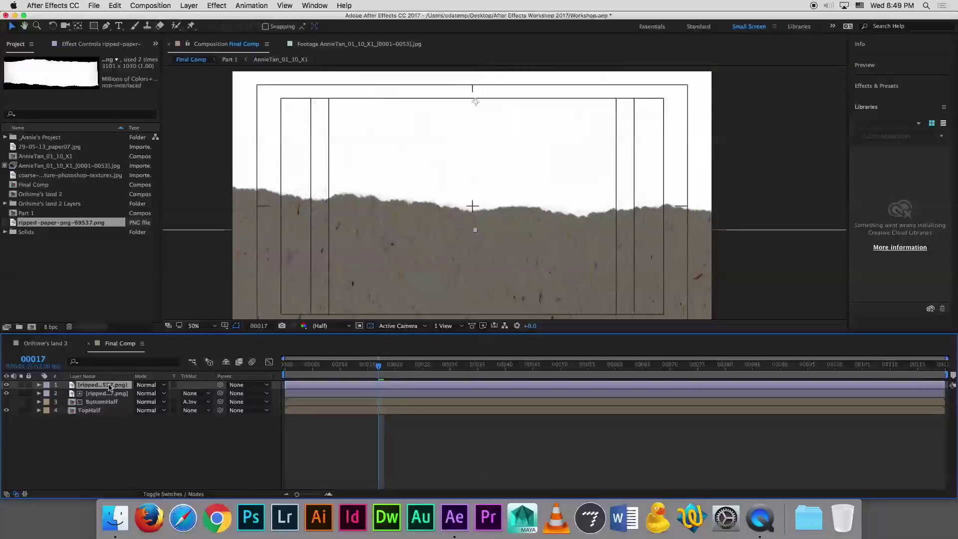
pyautogui.moveTo(110, 387); pyautogui.dragTo(111, 407)
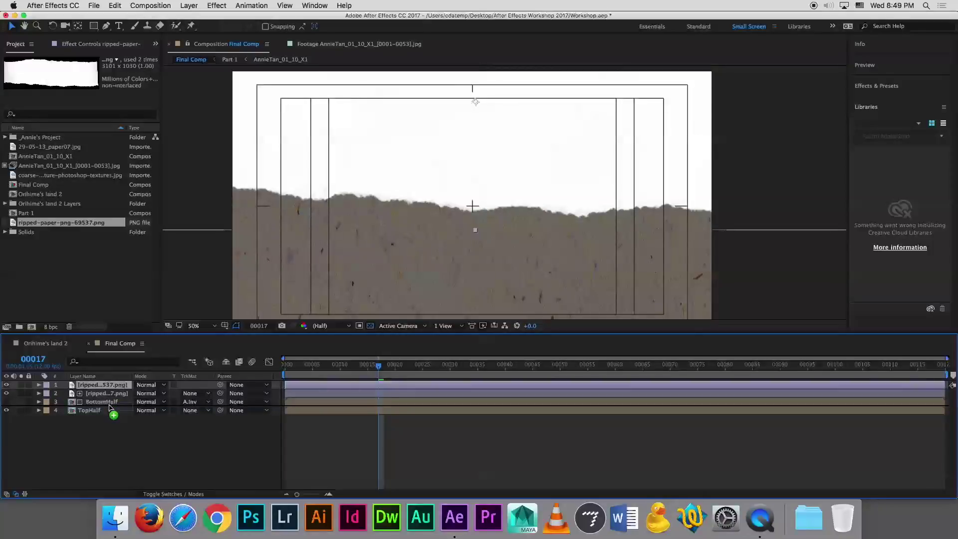
pyautogui.moveTo(110, 407); pyautogui.dragTo(110, 409)
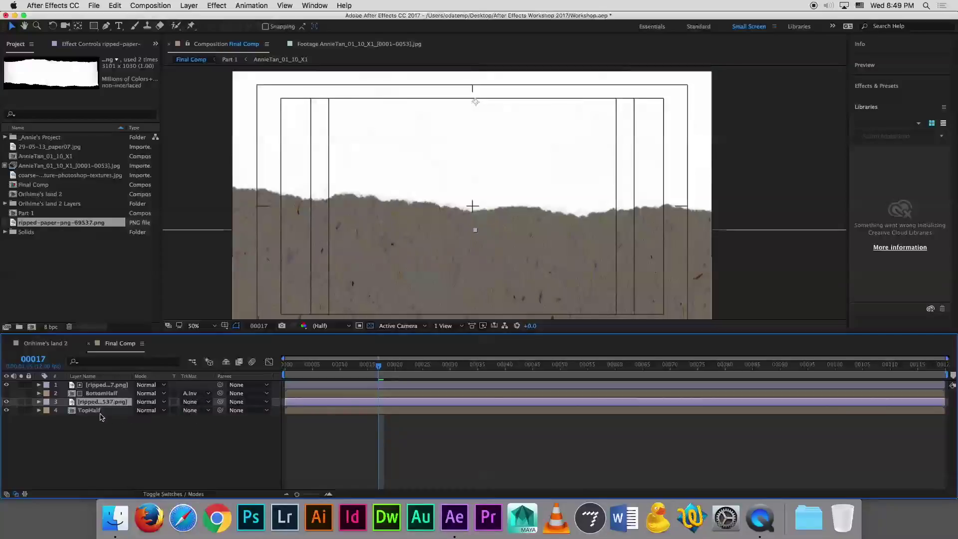
# Set TopHalf's track matte to Alpha Matte using the ripped-paper copy, viewing Final Comp
pyautogui.click(208, 411)
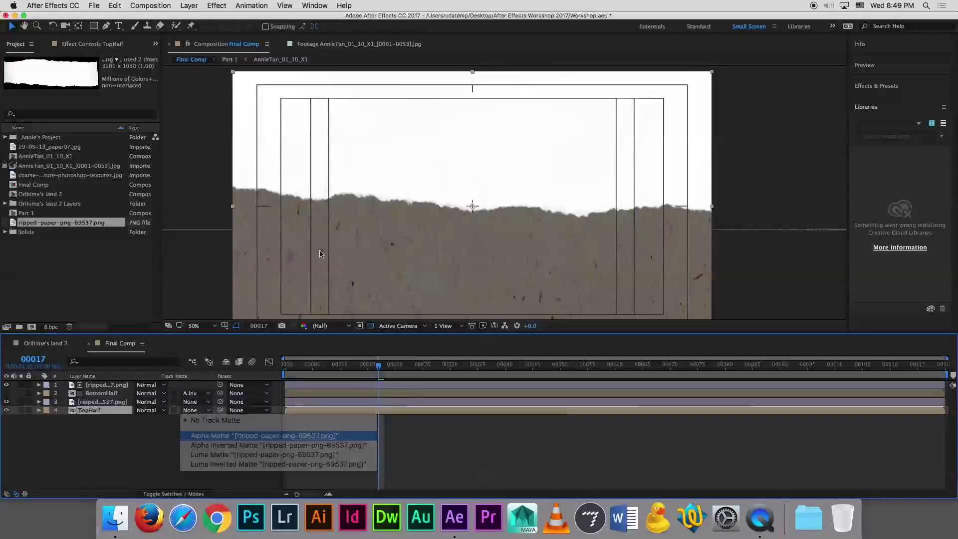
pyautogui.click(218, 436)
pyautogui.click(340, 44)
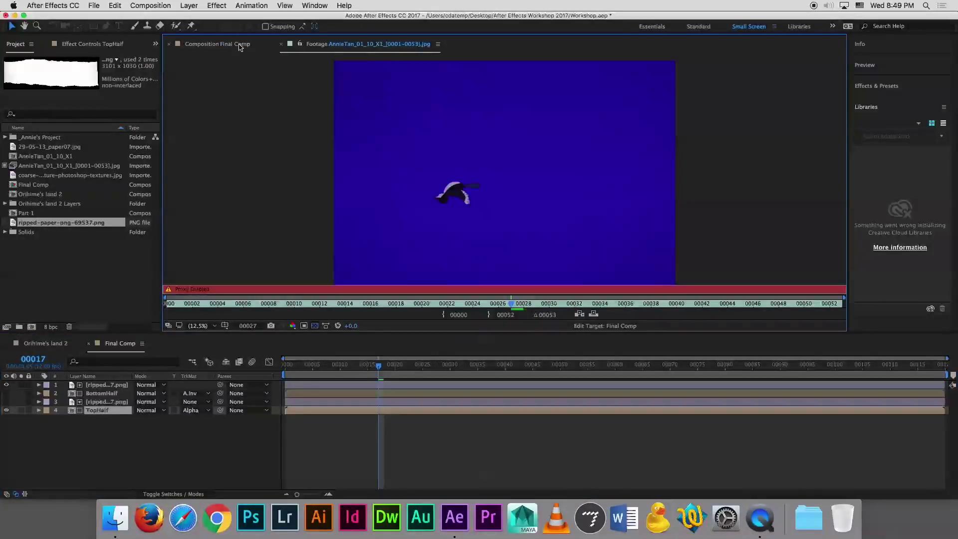
pyautogui.click(212, 46)
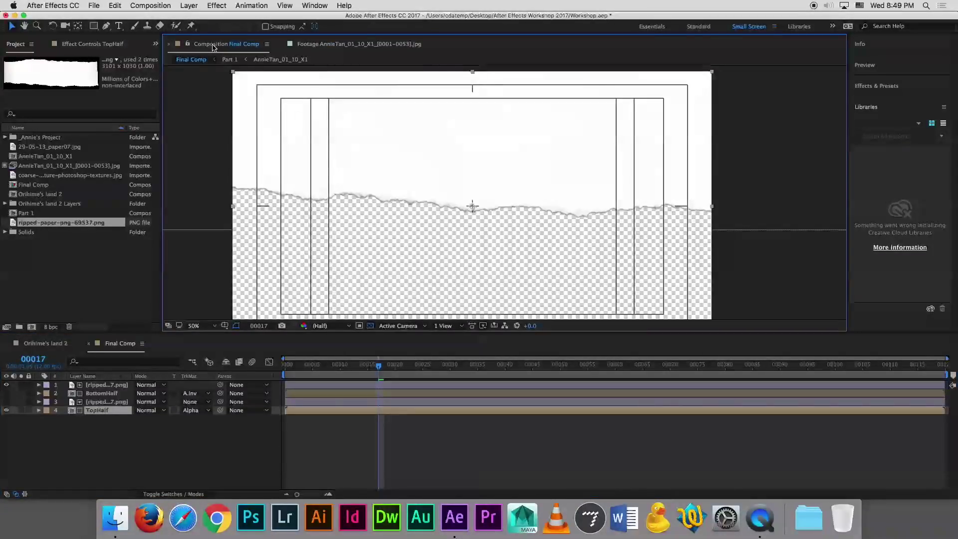
# Hide the top ripped-paper layer and show BottomHalf to see both halves rejoined along the tear
pyautogui.click(102, 402)
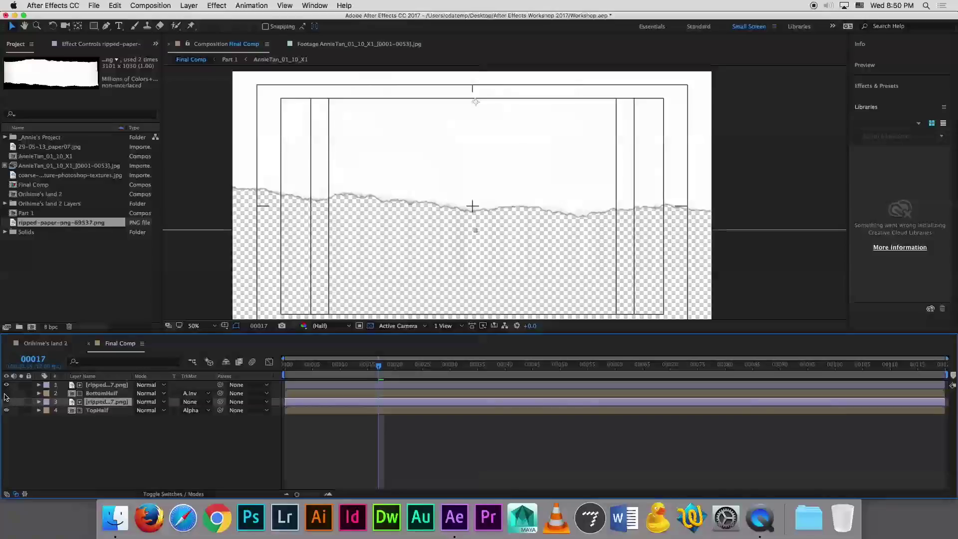
pyautogui.click(6, 394)
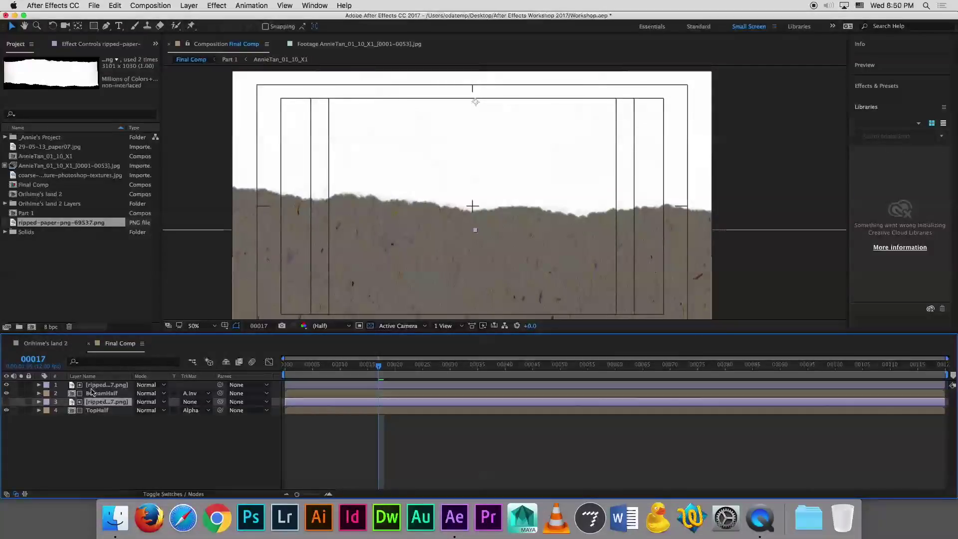
pyautogui.click(8, 387)
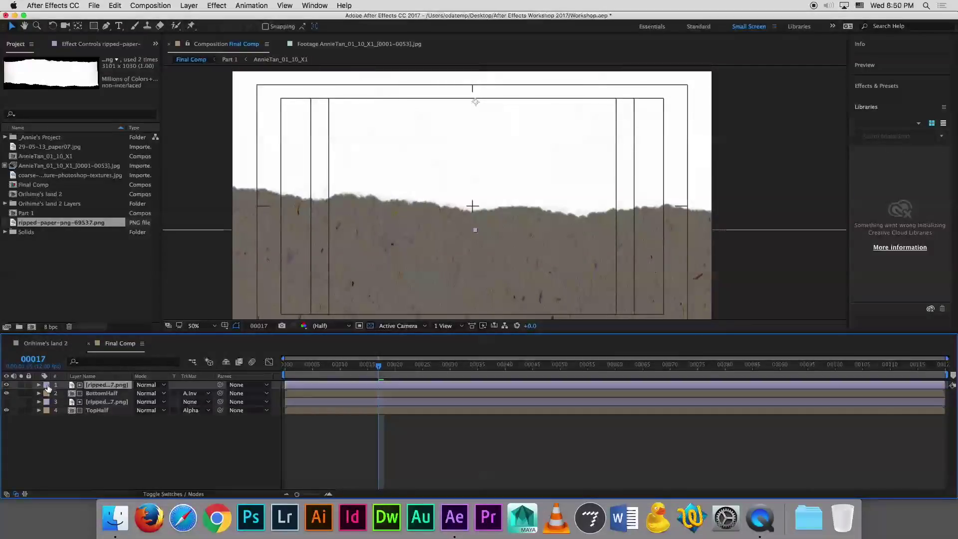
pyautogui.click(6, 385)
pyautogui.click(7, 394)
pyautogui.click(98, 394)
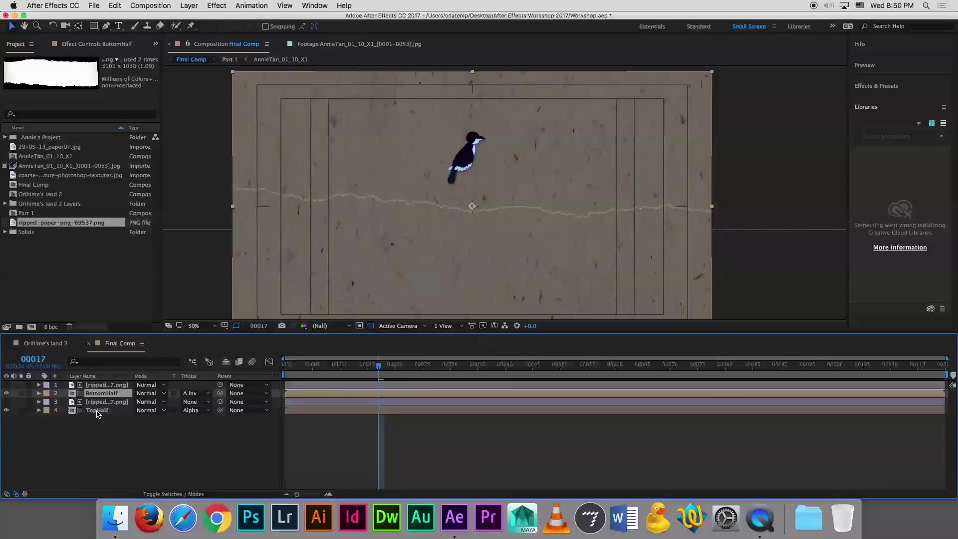
pyautogui.click(98, 411)
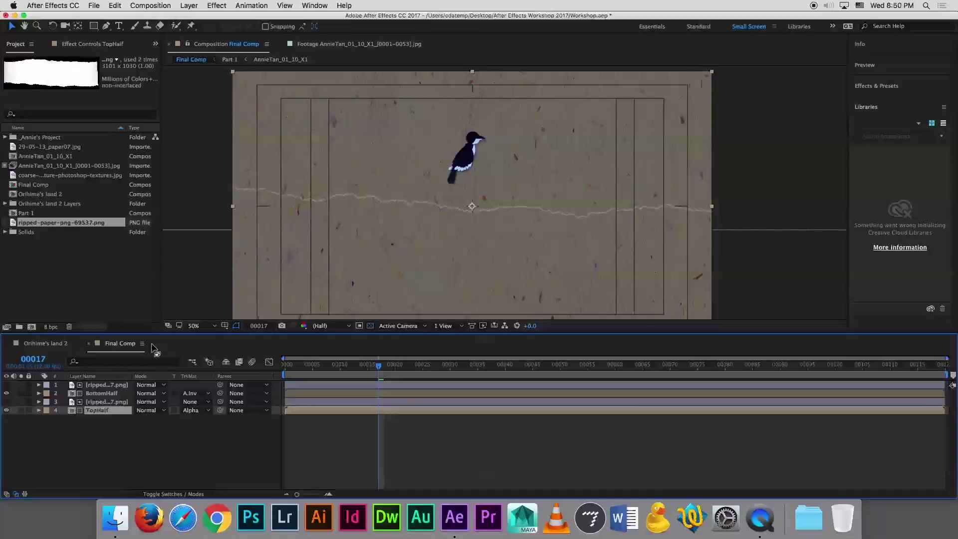
# Keep BottomHalf on Alpha Inverted Matte and give TopHalf the ripped-paper copy's Alpha Matte
pyautogui.click(100, 394)
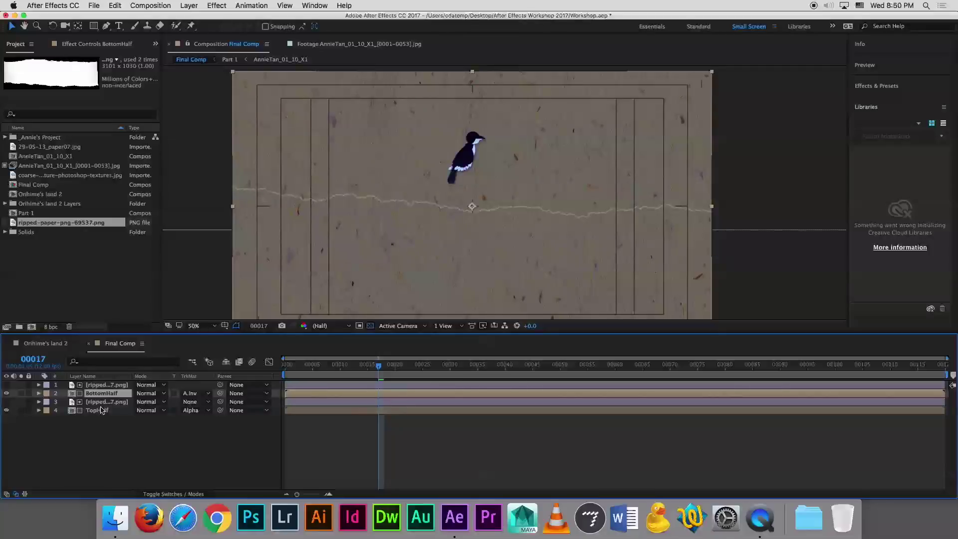
pyautogui.press('super+Up')
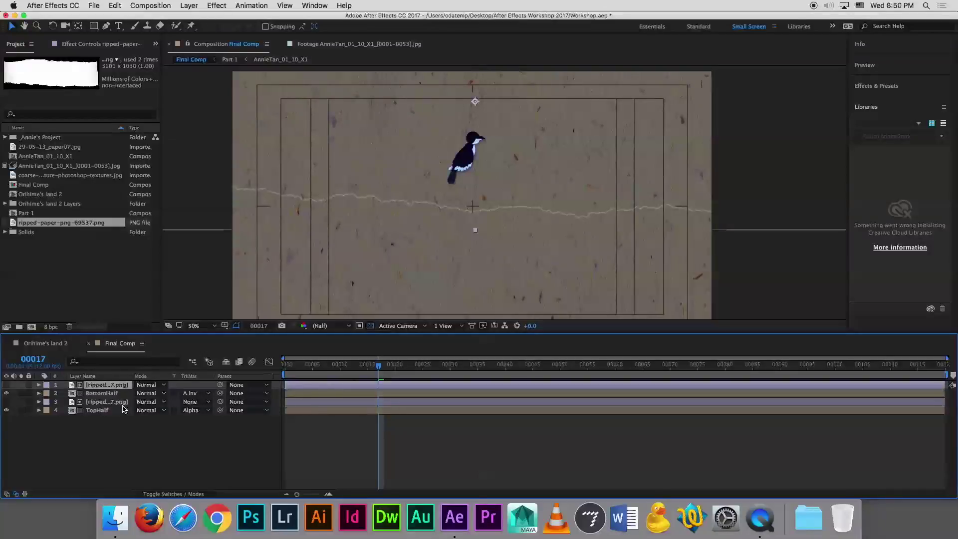
pyautogui.click(194, 410)
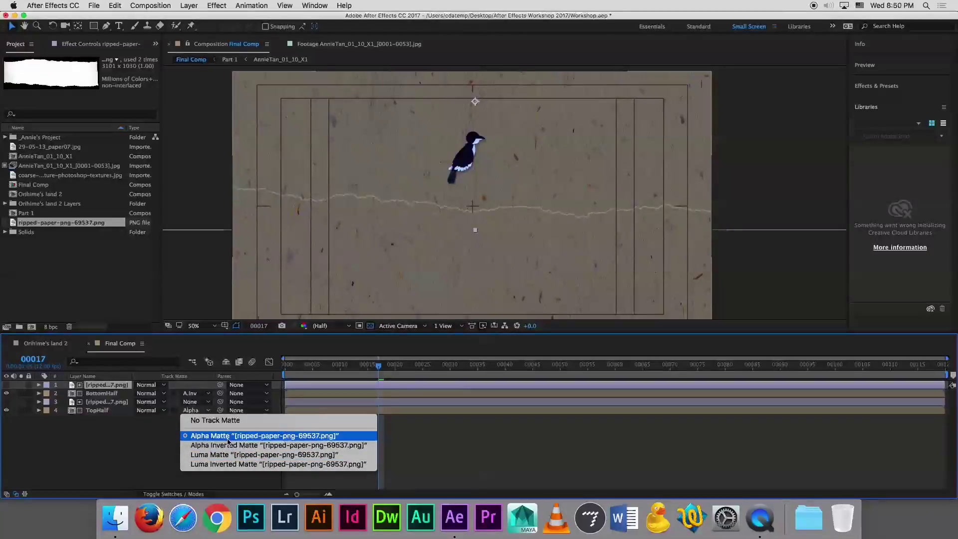
pyautogui.click(229, 438)
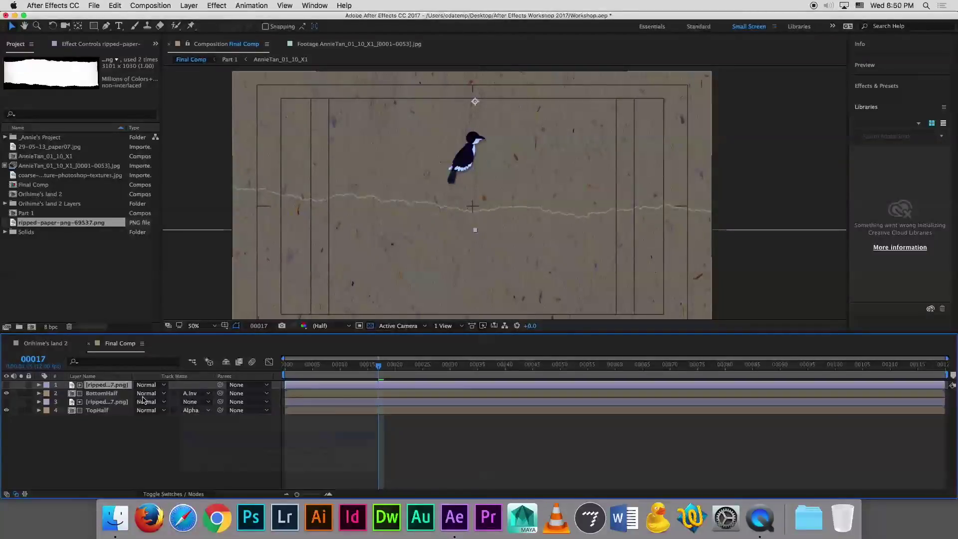
pyautogui.click(114, 393)
pyautogui.click(192, 393)
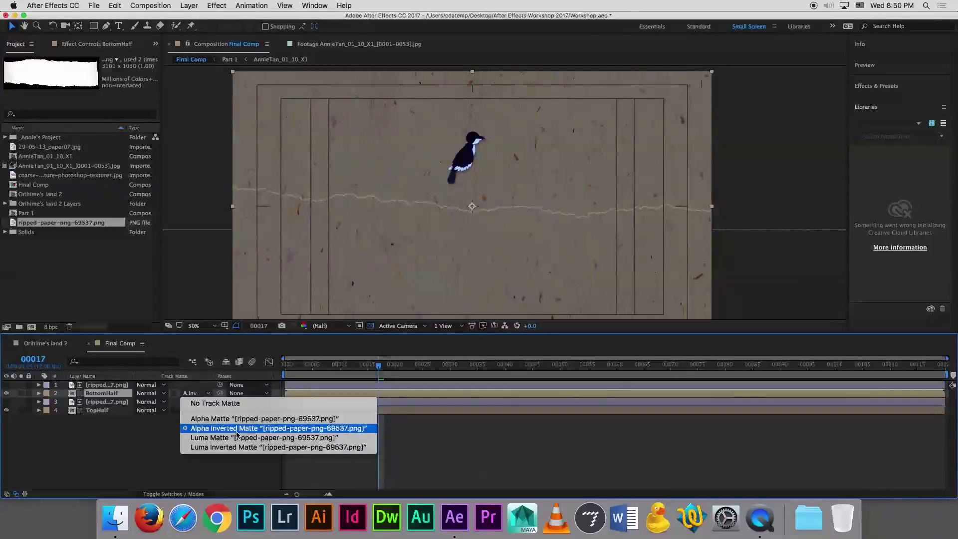
pyautogui.press('Escape')
pyautogui.moveTo(193, 410); pyautogui.dragTo(189, 418)
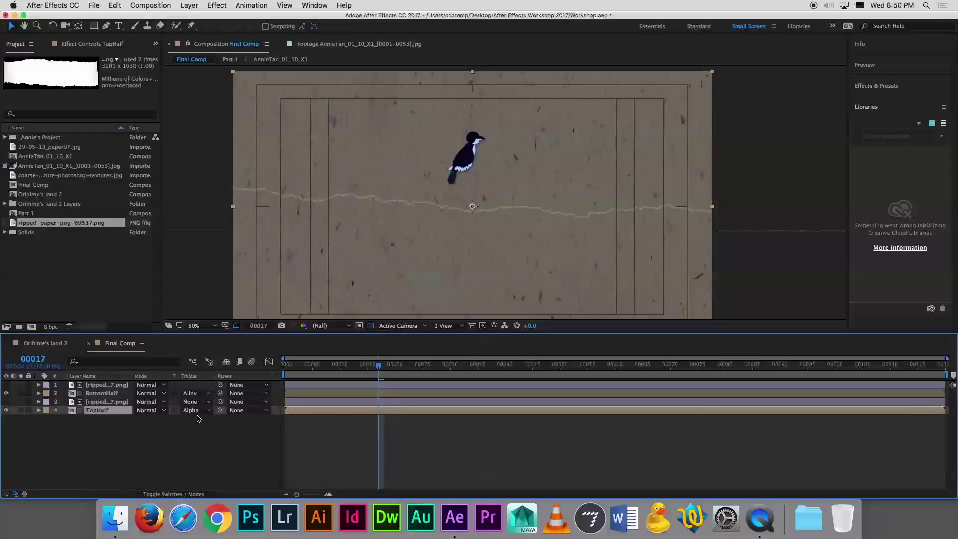
pyautogui.click(208, 412)
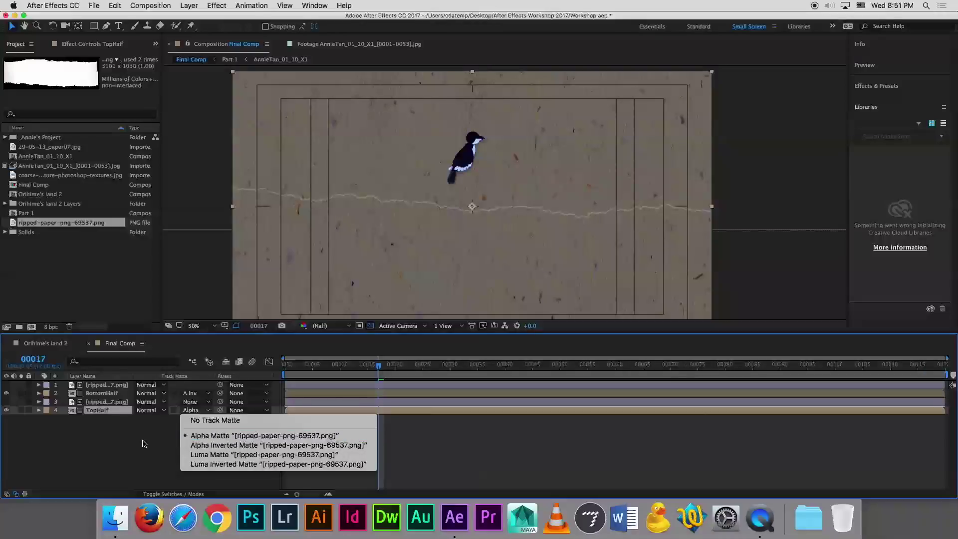
pyautogui.click(144, 443)
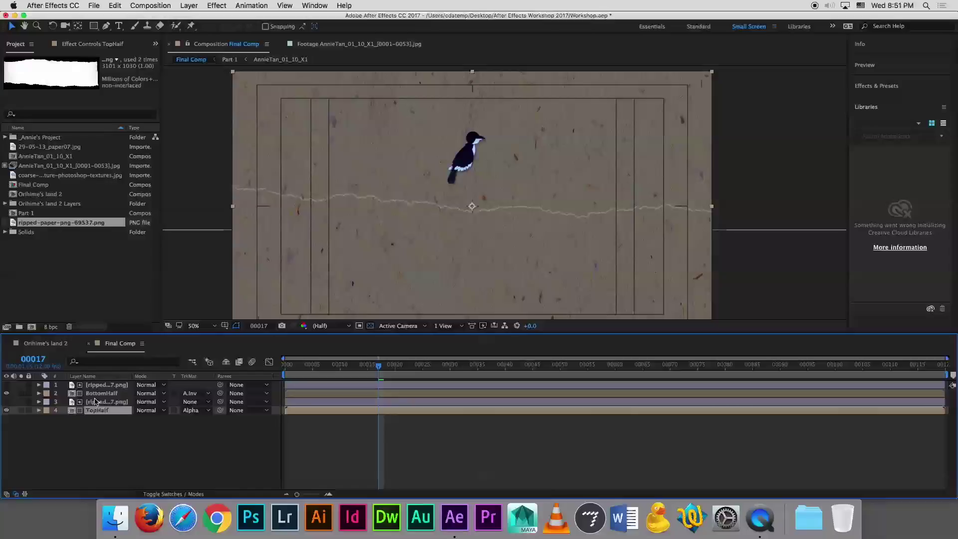
pyautogui.click(101, 397)
pyautogui.click(97, 410)
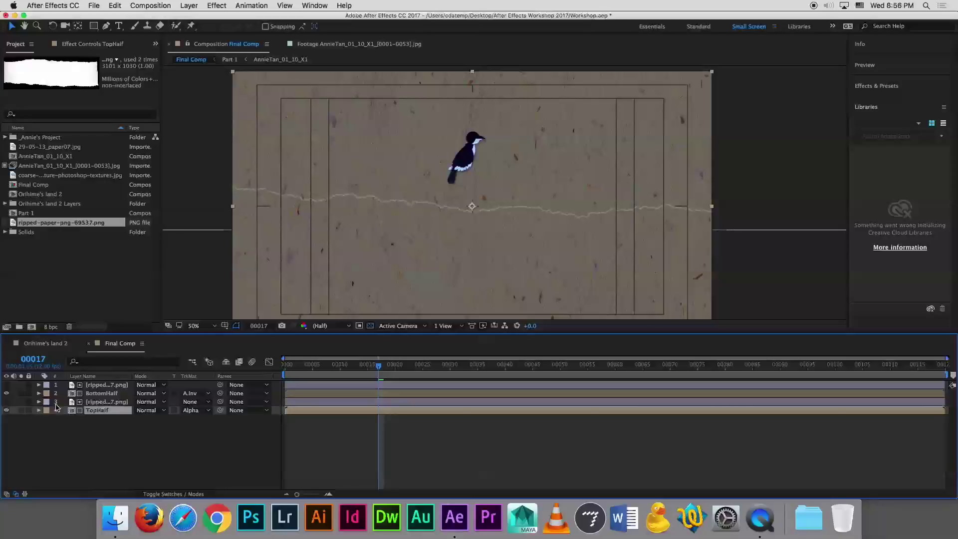
pyautogui.click(109, 395)
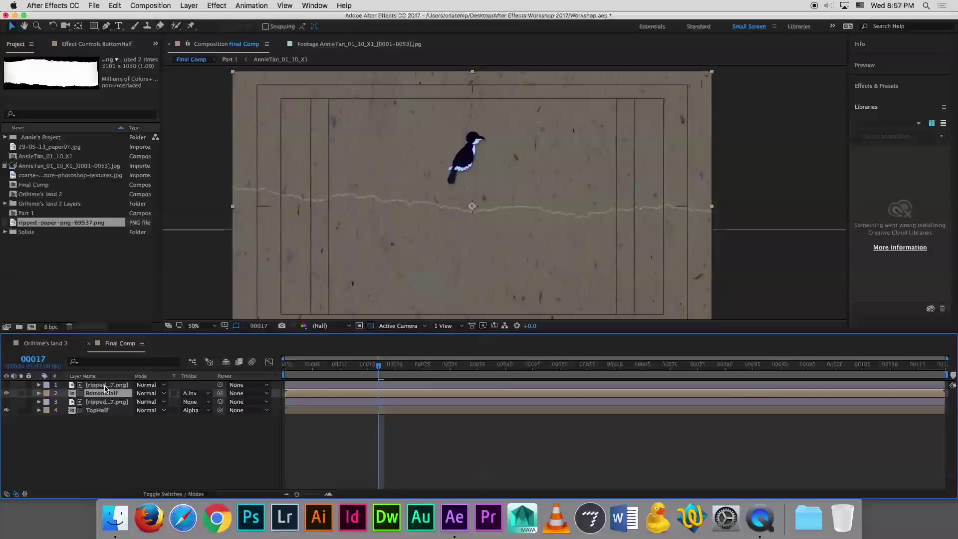
# Parent the top ripped-paper layer to BottomHalf with the pick-whip
pyautogui.click(106, 386)
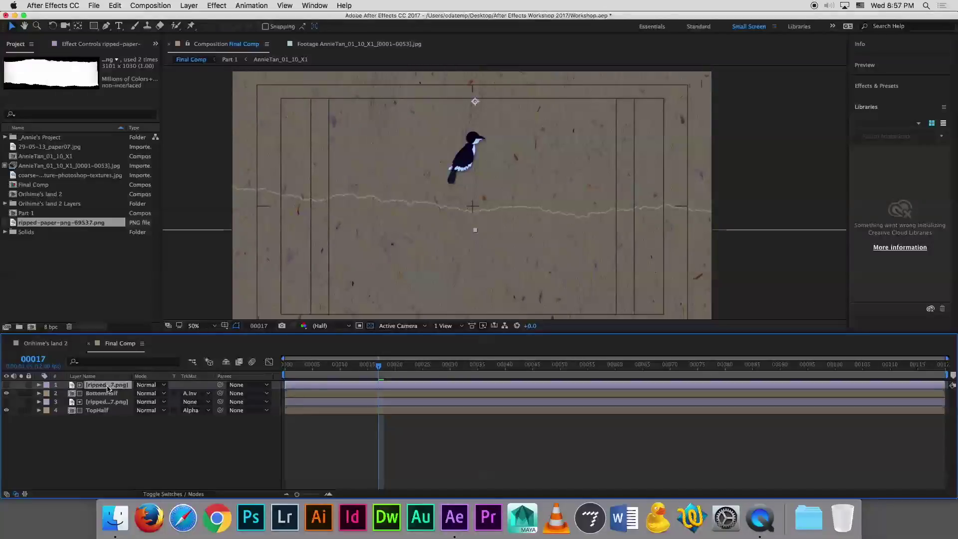
pyautogui.moveTo(220, 385); pyautogui.dragTo(107, 397)
pyautogui.click(107, 397)
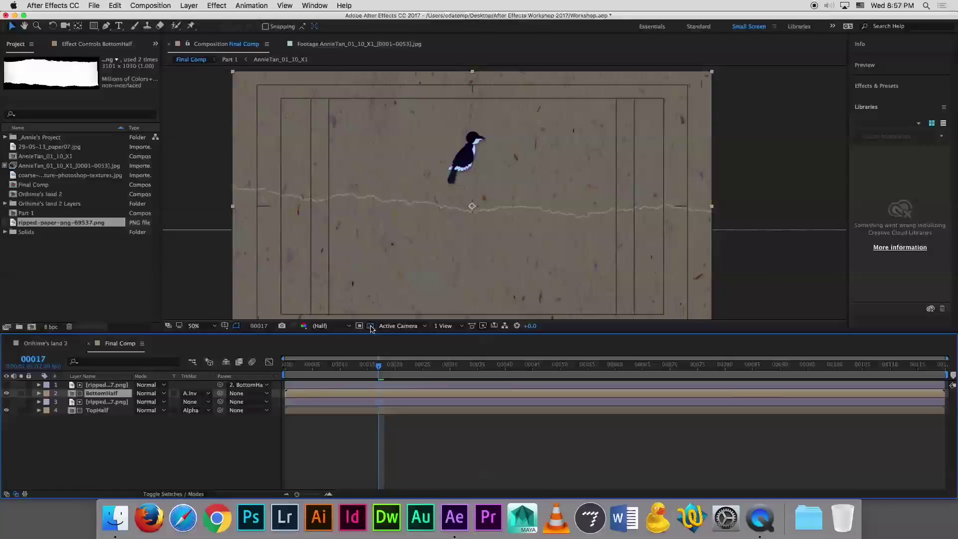
# Select both BottomHalf and the ripped-paper layer and bring up their context menu
pyautogui.click(100, 397)
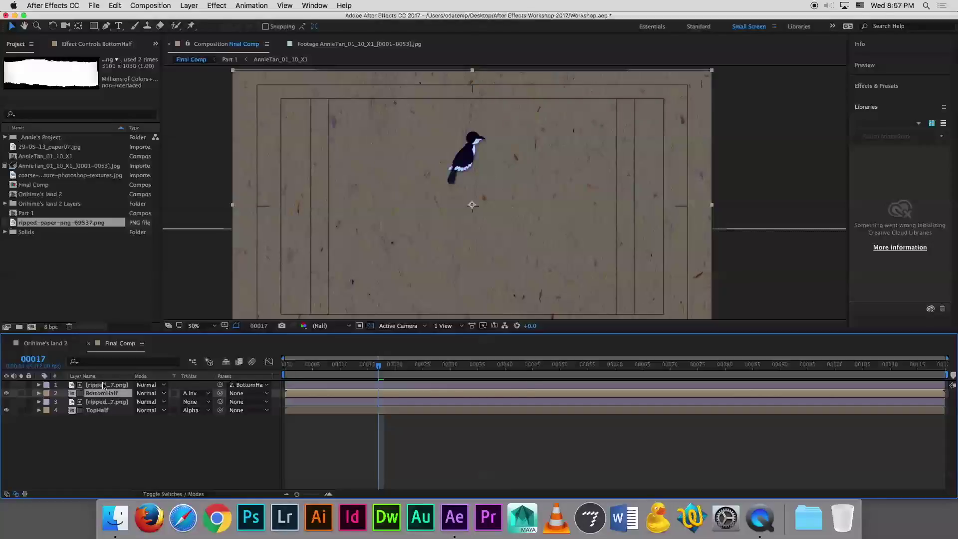
pyautogui.click(104, 385)
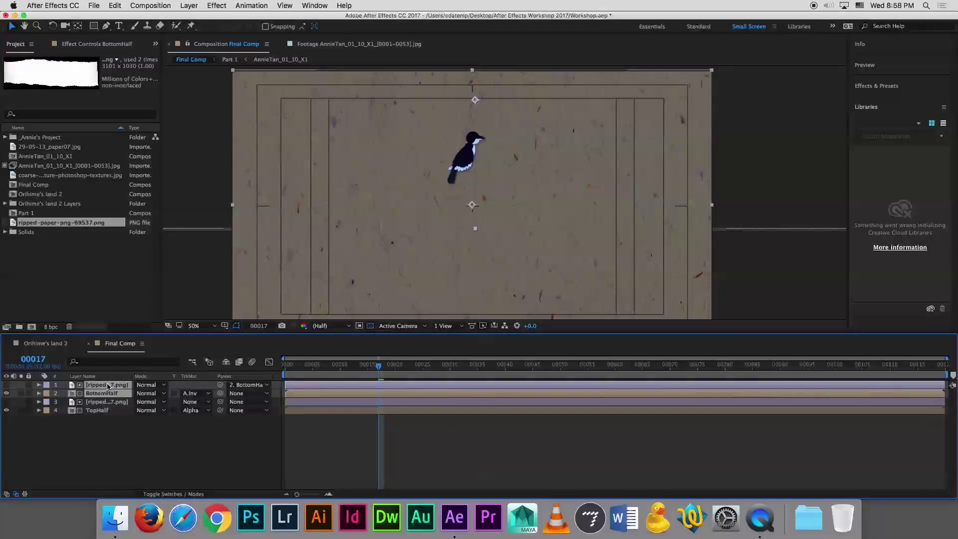
pyautogui.rightClick(107, 397)
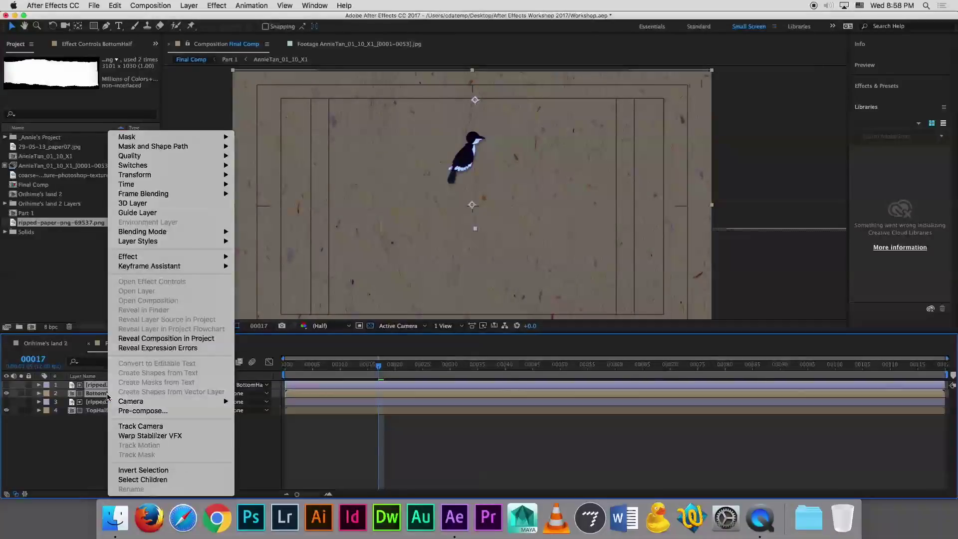
pyautogui.click(175, 413)
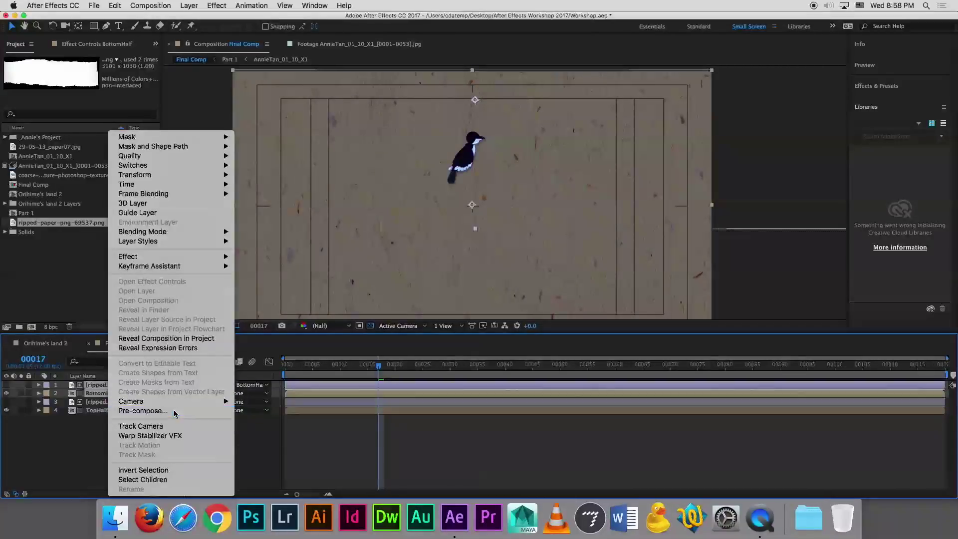
pyautogui.write('B')
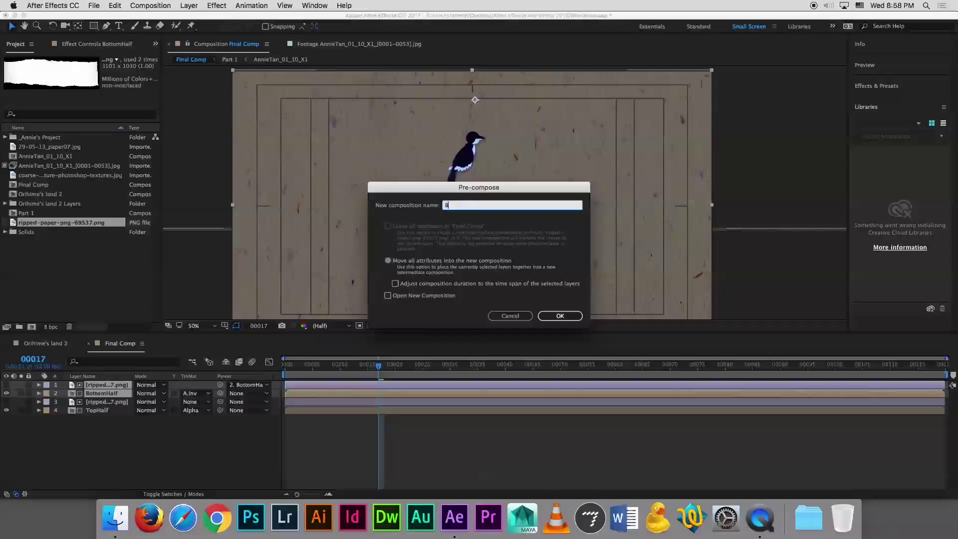
pyautogui.press('BackSpace')
pyautogui.press('BackSpace')
pyautogui.write('om')
pyautogui.write('Half_Precomp')
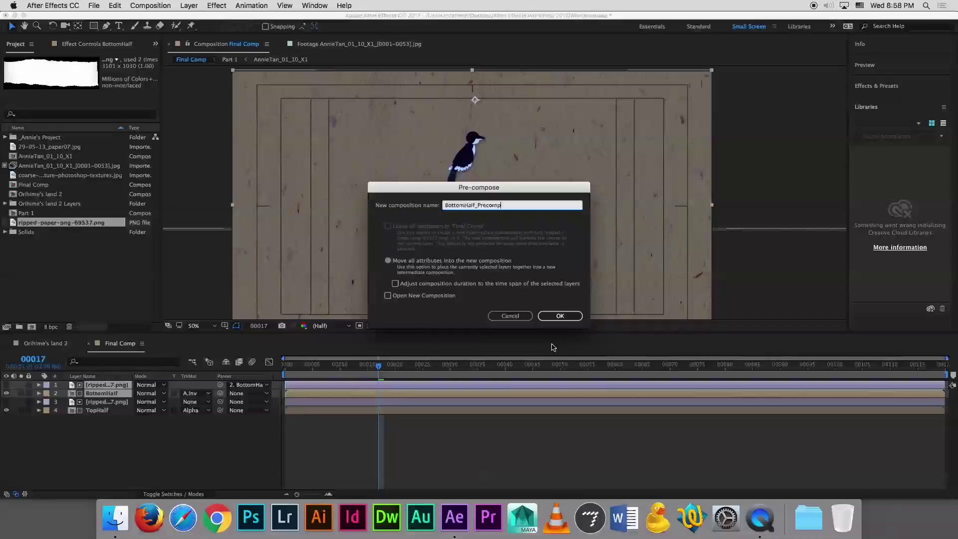
pyautogui.click(551, 317)
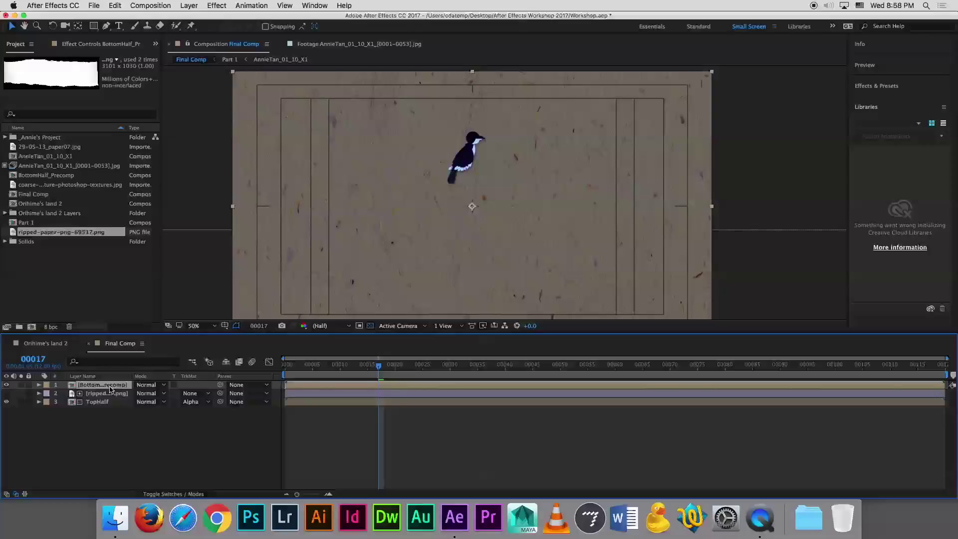
pyautogui.press('super+z')
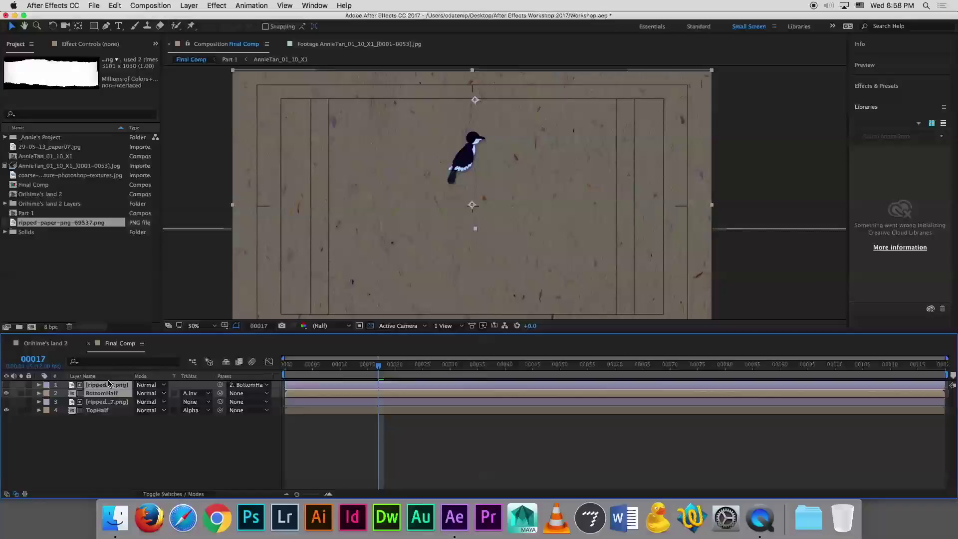
# Pre-compose the selected layers as BottomHalf_Precomp, then undo the pre-compose
pyautogui.rightClick(106, 388)
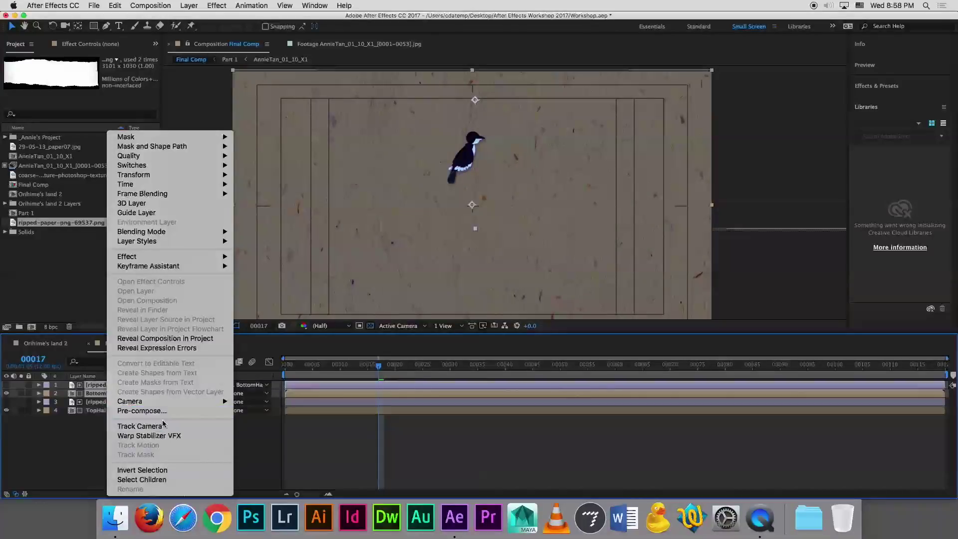
pyautogui.click(120, 408)
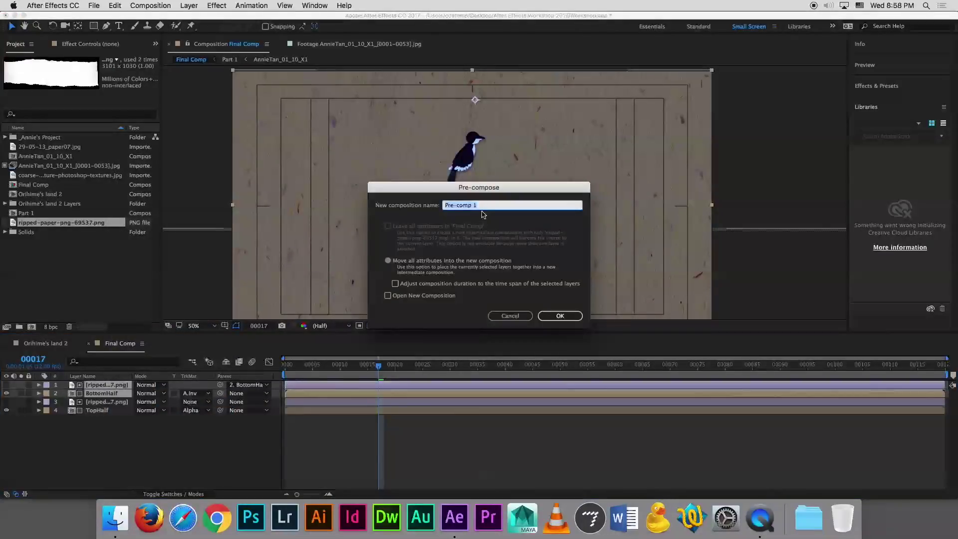
pyautogui.write('Bo')
pyautogui.write('ttomHalf_Pr')
pyautogui.write('ecomp')
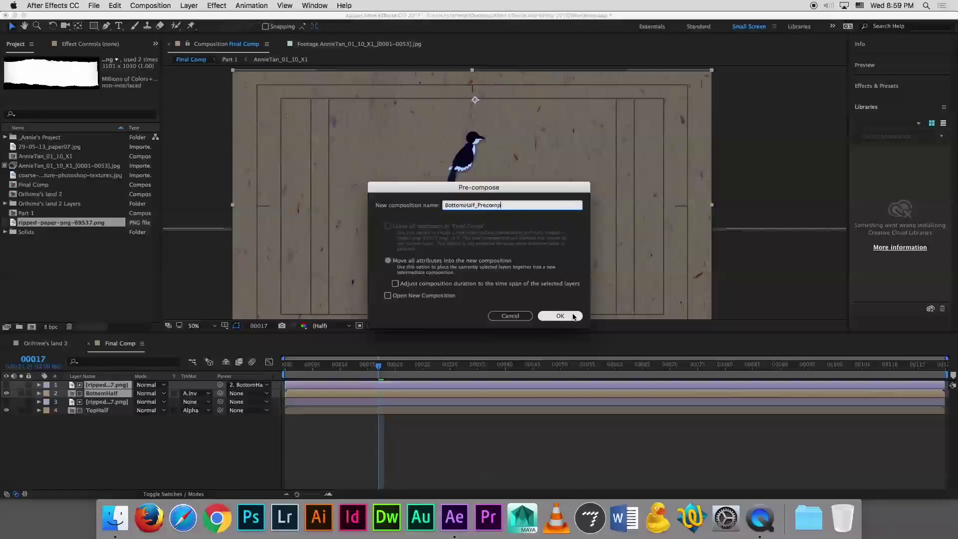
pyautogui.click(574, 317)
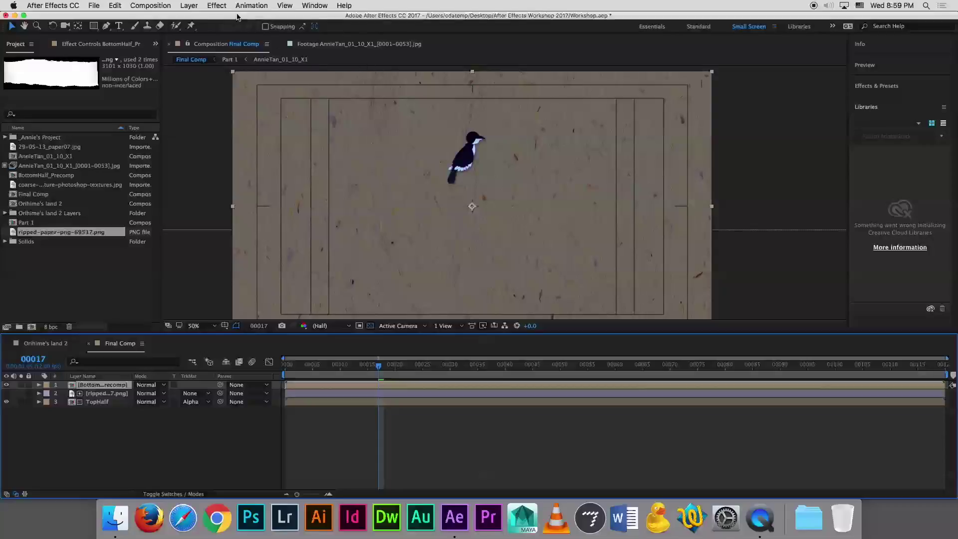
pyautogui.click(217, 7)
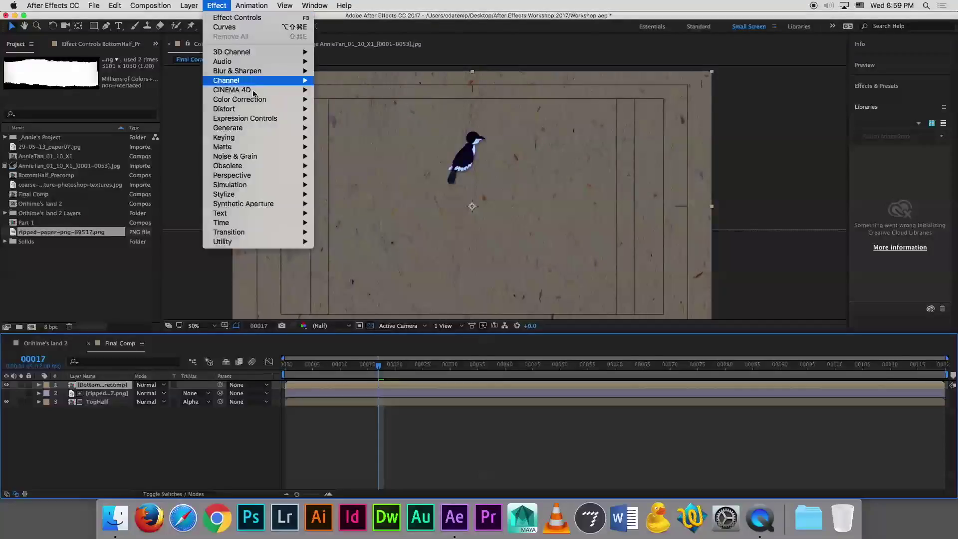
pyautogui.click(210, 5)
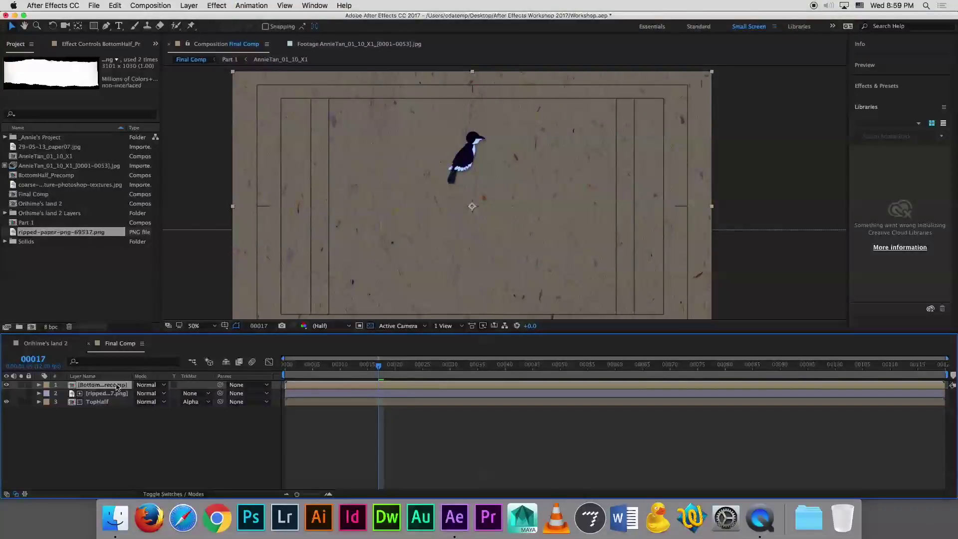
pyautogui.press('super+z')
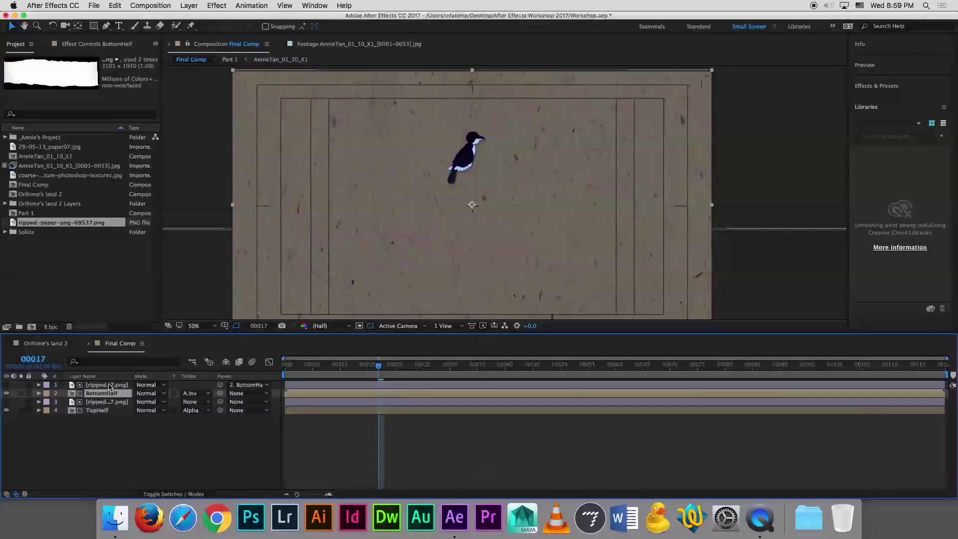
# Pre-compose the ripped-paper layer and BottomHalf again into BottomHalf_Precomp
pyautogui.click(110, 386)
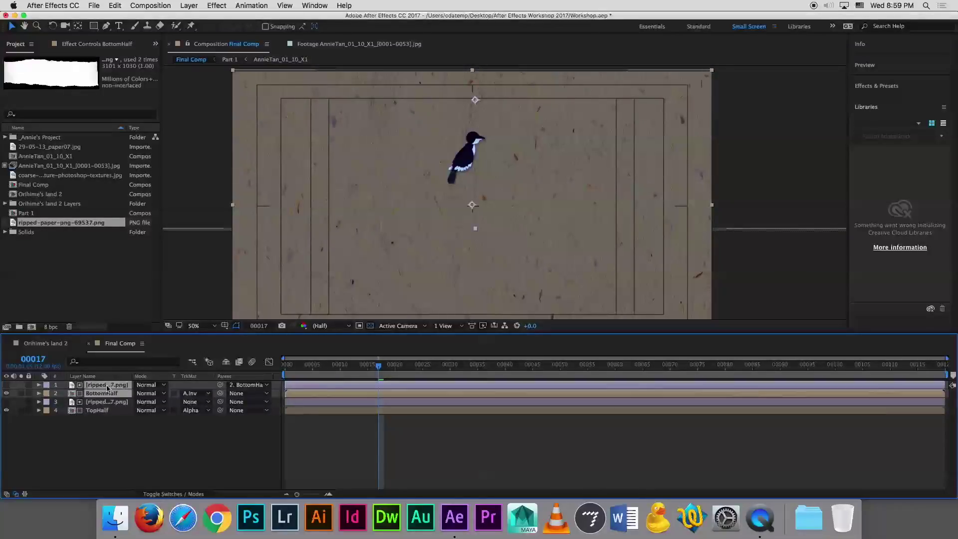
pyautogui.rightClick(107, 389)
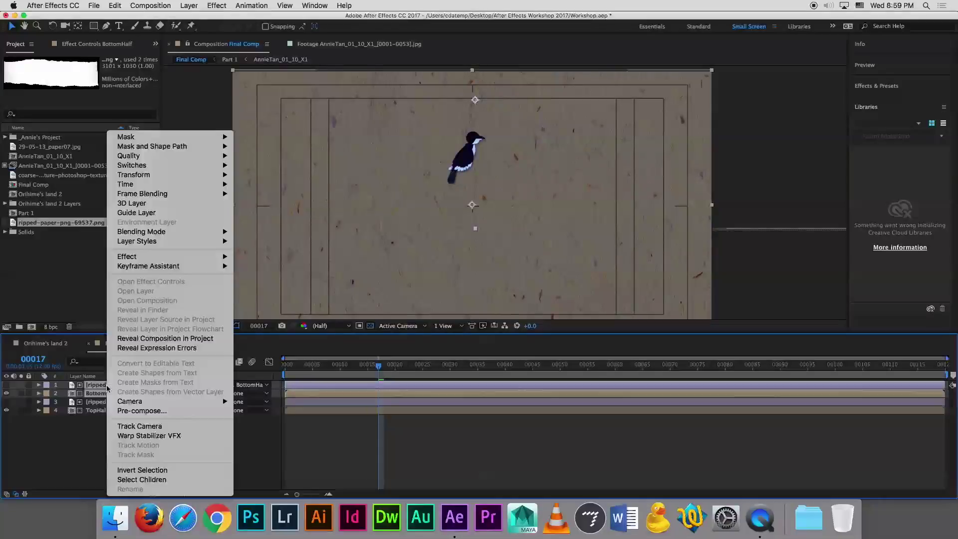
pyautogui.click(174, 417)
pyautogui.write('BottomHalf_P')
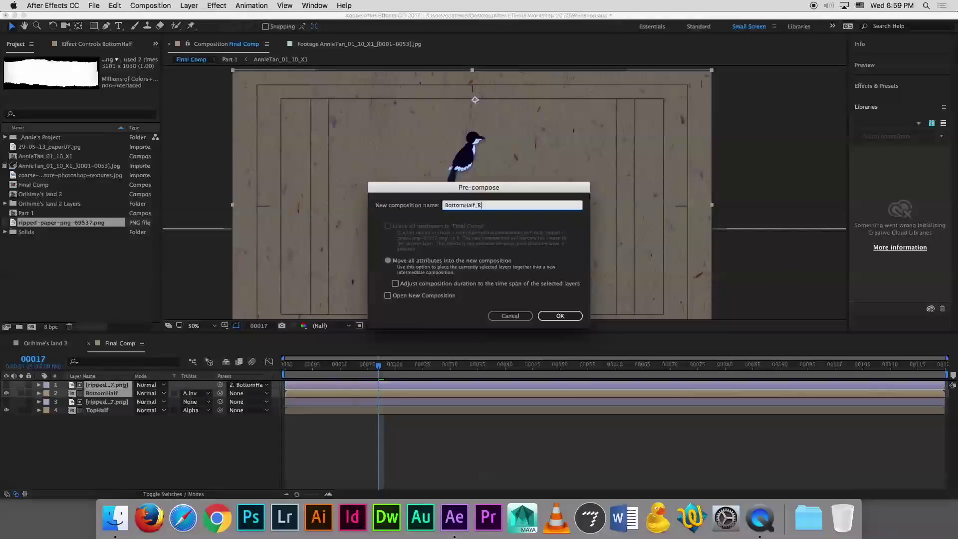
pyautogui.write('recomp')
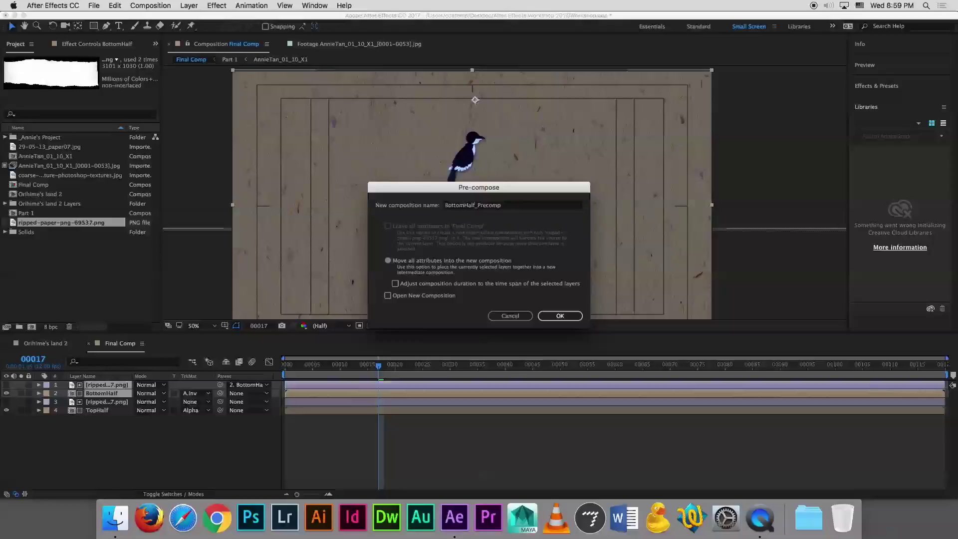
pyautogui.press('Return')
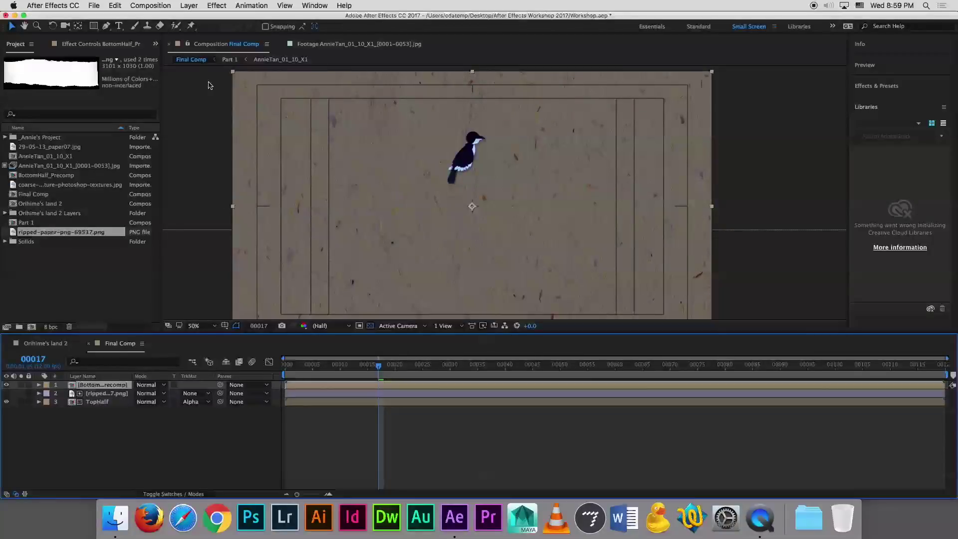
# Apply Effect > Distort > CC Page Turn to BottomHalf_Precomp
pyautogui.click(223, 9)
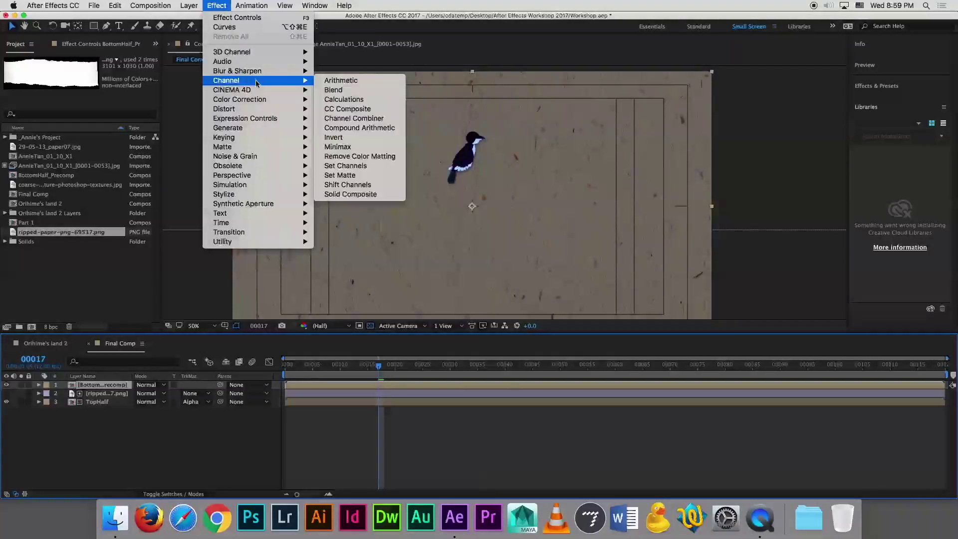
pyautogui.moveTo(263, 109)
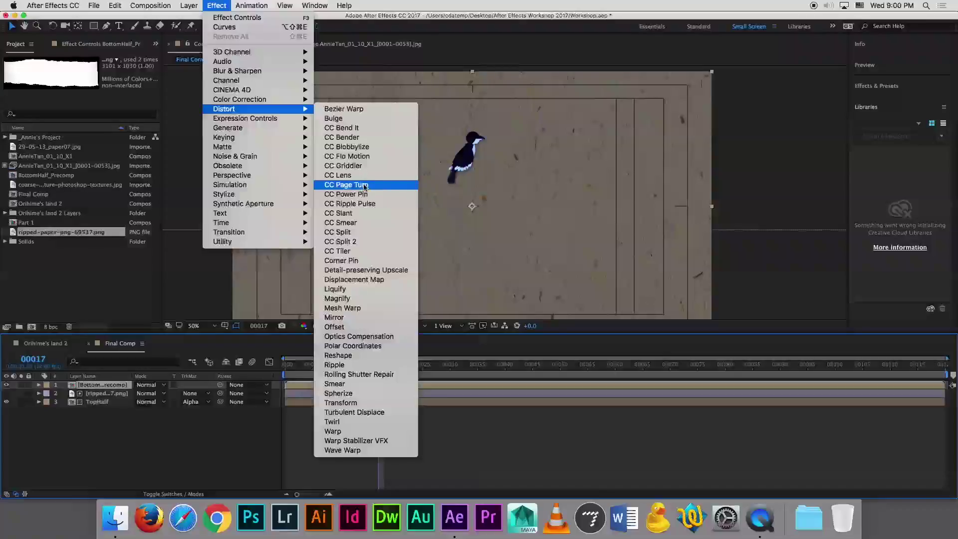
pyautogui.click(361, 188)
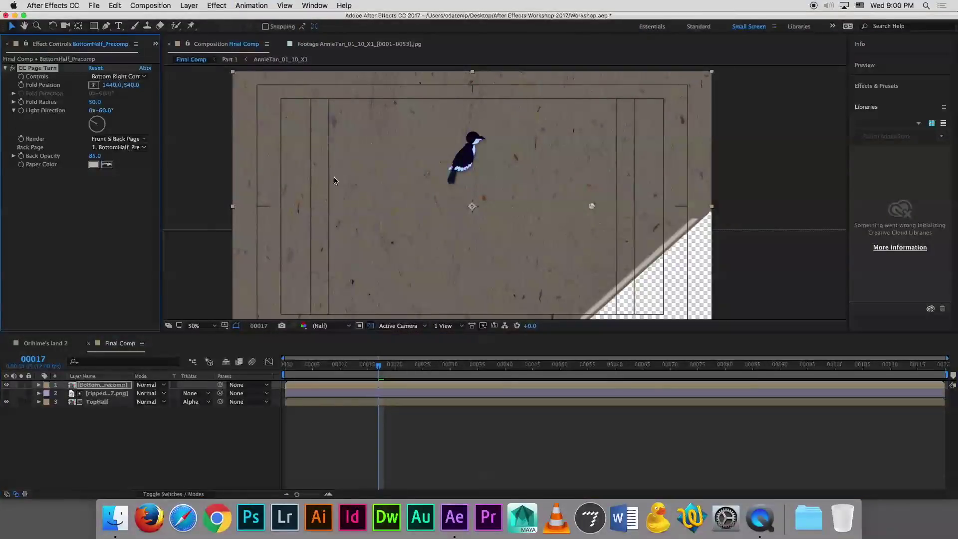
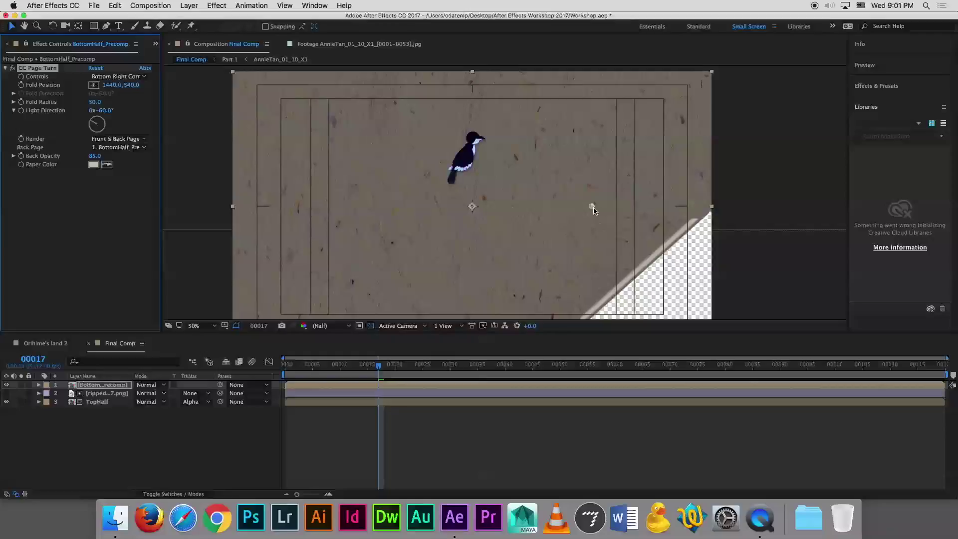
# Drag the CC Page Turn fold through several test positions, settling at 704, 680 in the lower-right
pyautogui.moveTo(593, 210)
pyautogui.mouseDown()
pyautogui.moveTo(366, 233)
pyautogui.moveTo(338, 284)
pyautogui.moveTo(346, 280)
pyautogui.moveTo(309, 287)
pyautogui.moveTo(614, 260)
pyautogui.moveTo(330, 287)
pyautogui.moveTo(560, 257)
pyautogui.moveTo(533, 270)
pyautogui.mouseUp()
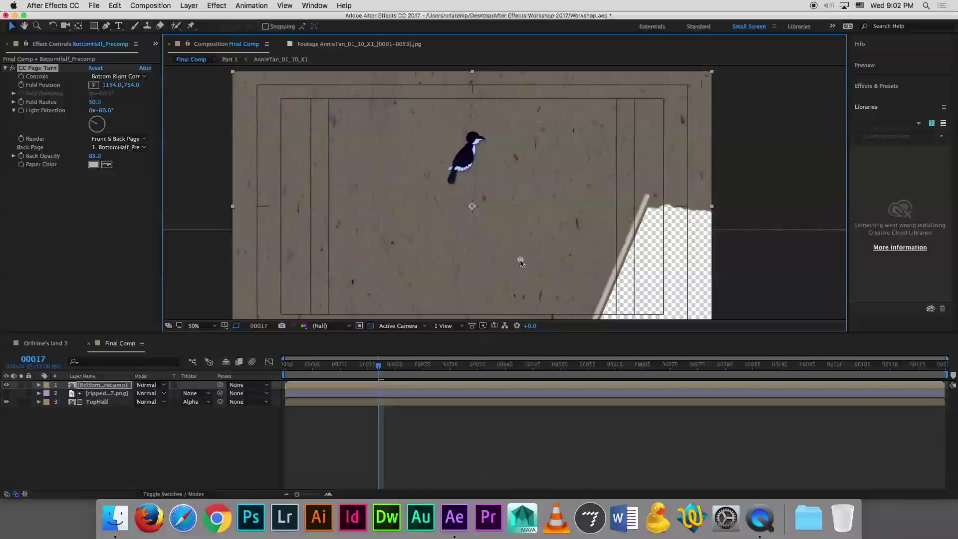
pyautogui.moveTo(520, 260); pyautogui.dragTo(526, 277)
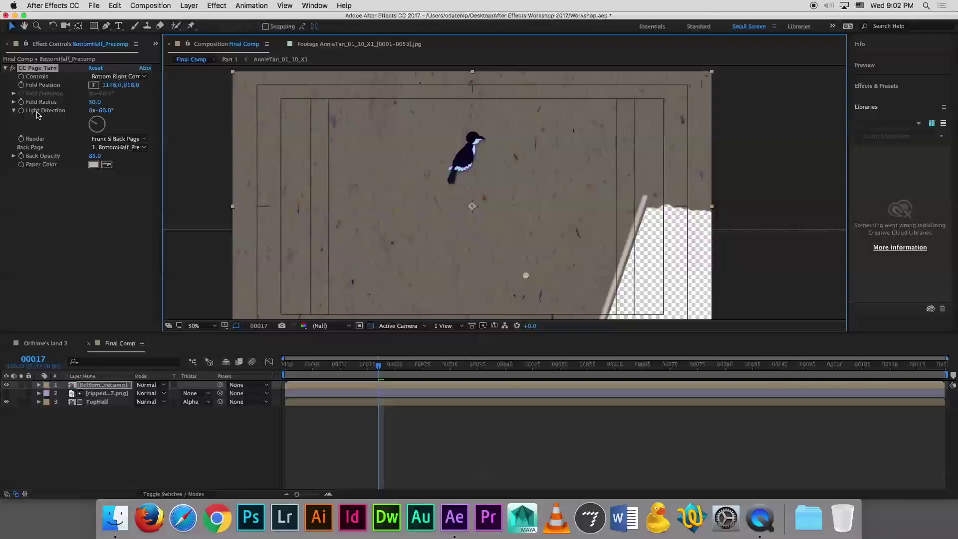
pyautogui.moveTo(527, 278)
pyautogui.mouseDown()
pyautogui.moveTo(372, 218)
pyautogui.moveTo(411, 186)
pyautogui.mouseUp()
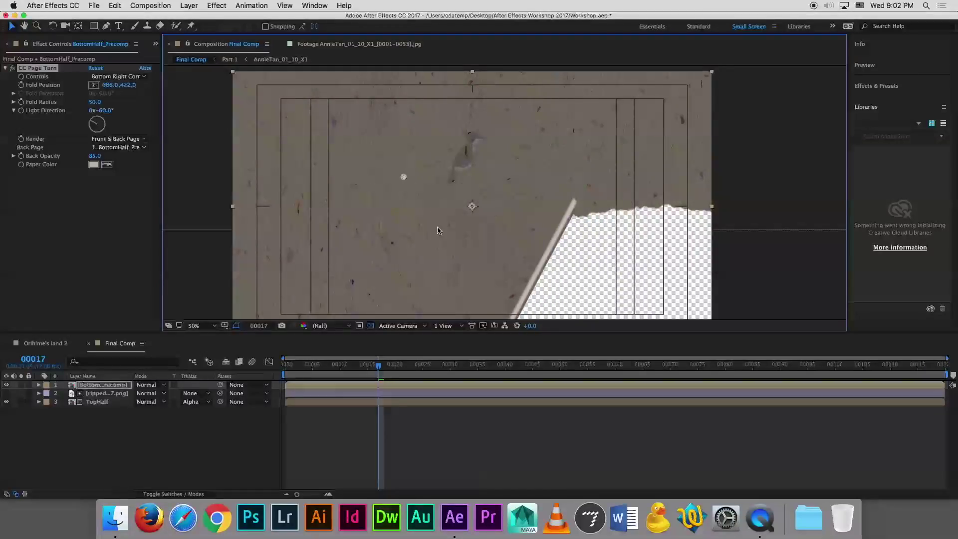
pyautogui.moveTo(402, 178)
pyautogui.mouseDown()
pyautogui.moveTo(611, 232)
pyautogui.moveTo(298, 240)
pyautogui.moveTo(371, 251)
pyautogui.mouseUp()
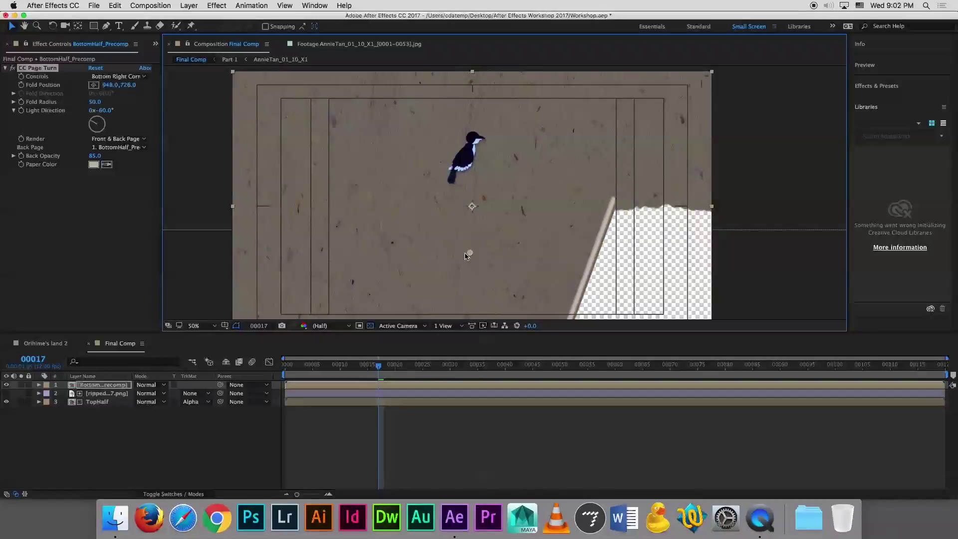
pyautogui.moveTo(372, 252); pyautogui.dragTo(408, 241)
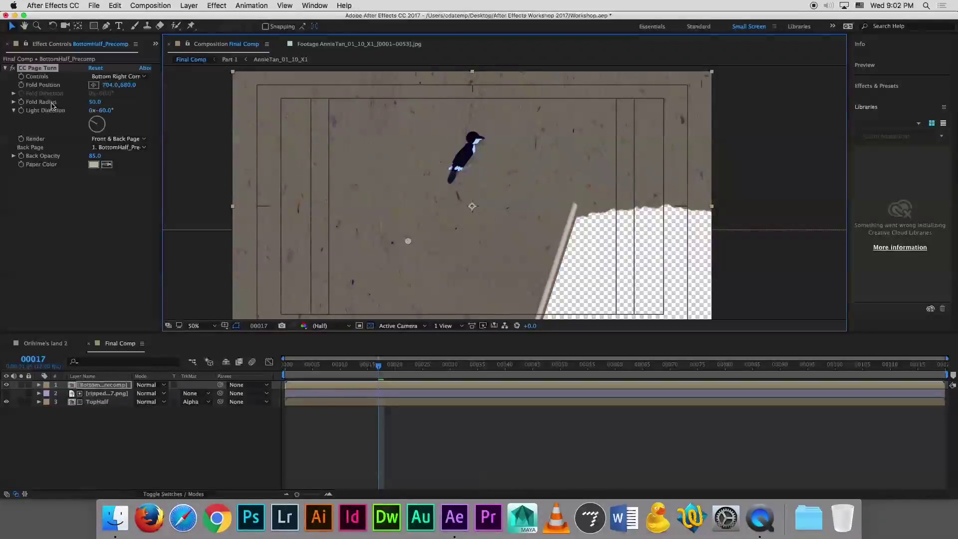
pyautogui.click(95, 102)
pyautogui.write('500')
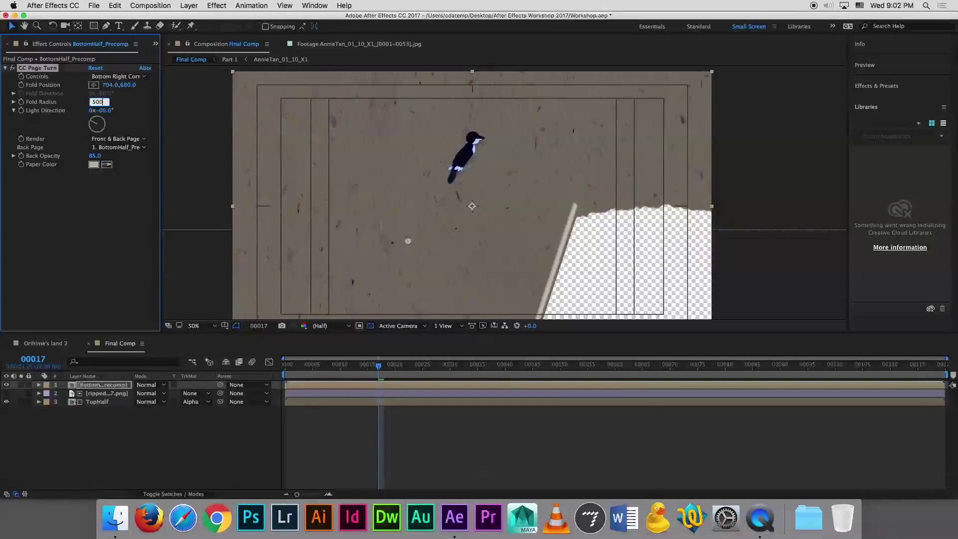
# Set the Fold Radius to 500 and sweep the fold across the frame to see the larger curl
pyautogui.press('Return')
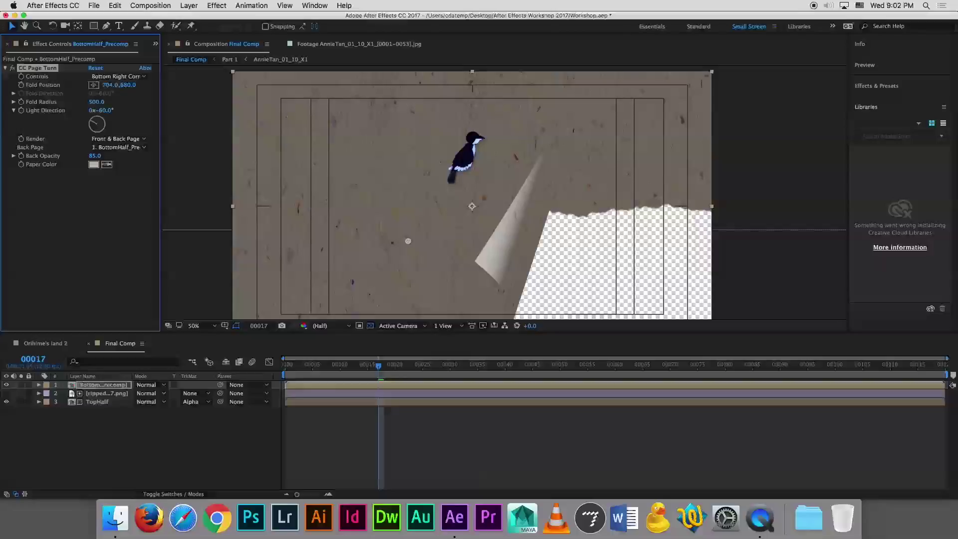
pyautogui.moveTo(408, 241)
pyautogui.mouseDown()
pyautogui.moveTo(357, 223)
pyautogui.moveTo(153, 200)
pyautogui.moveTo(372, 269)
pyautogui.moveTo(197, 256)
pyautogui.moveTo(614, 297)
pyautogui.mouseUp()
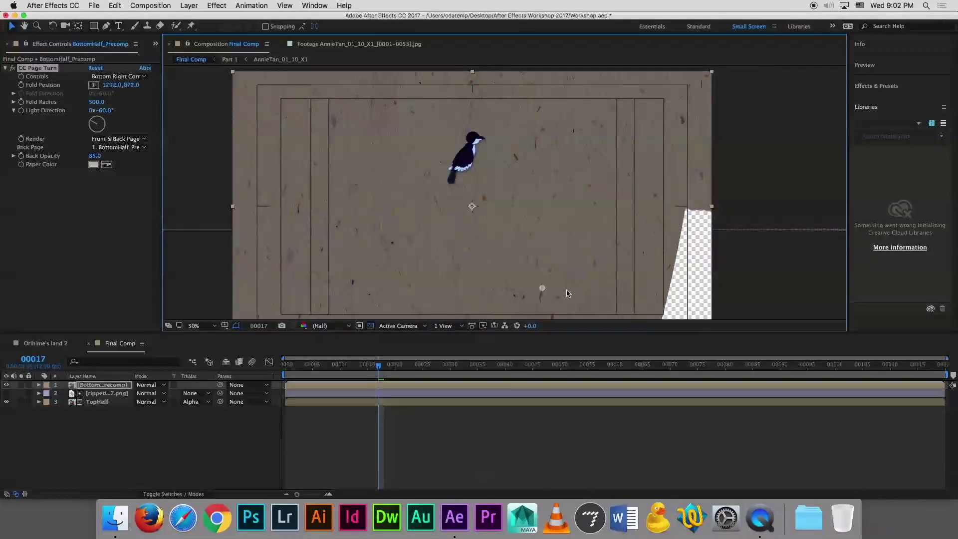
pyautogui.moveTo(593, 292); pyautogui.dragTo(308, 276)
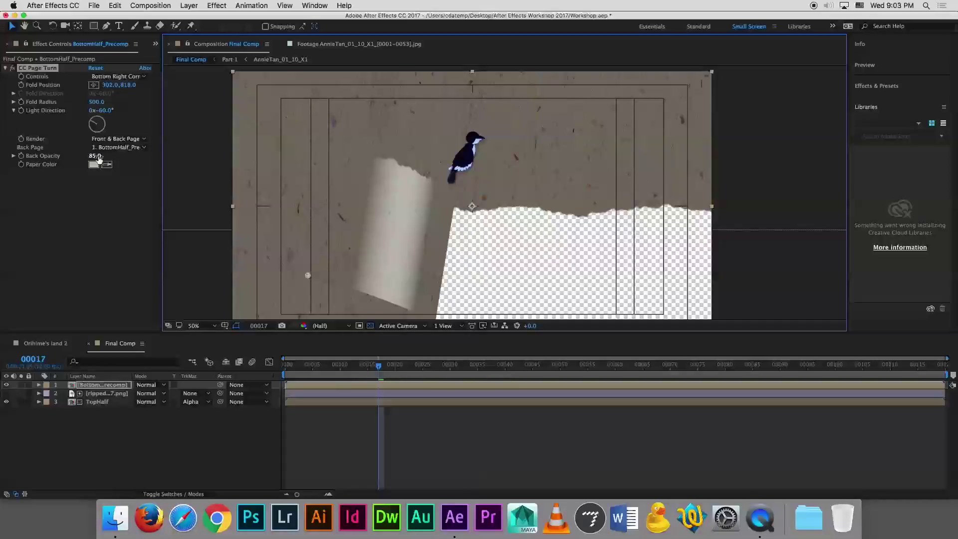
# Set Back Opacity to 100 and nudge the fold to 436, 794
pyautogui.click(98, 156)
pyautogui.write('100')
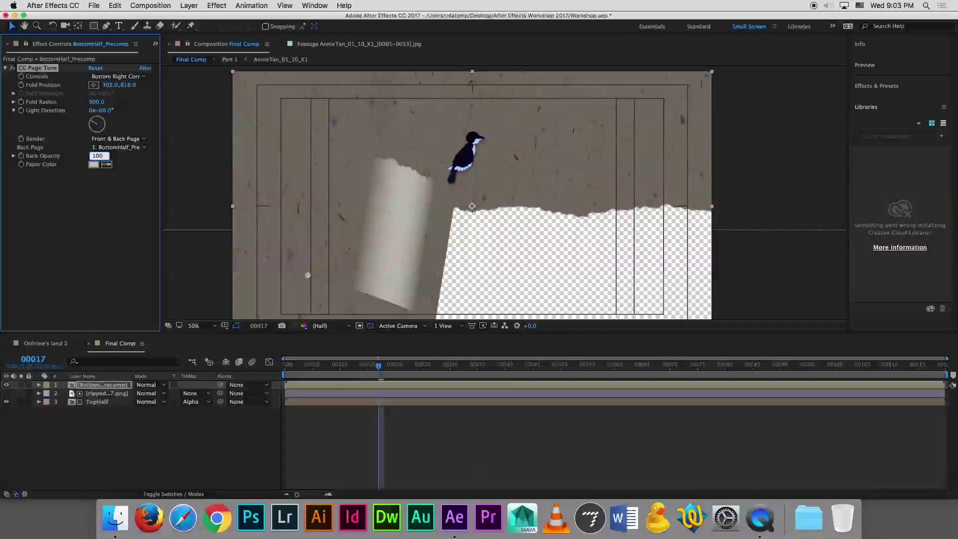
pyautogui.press('Return')
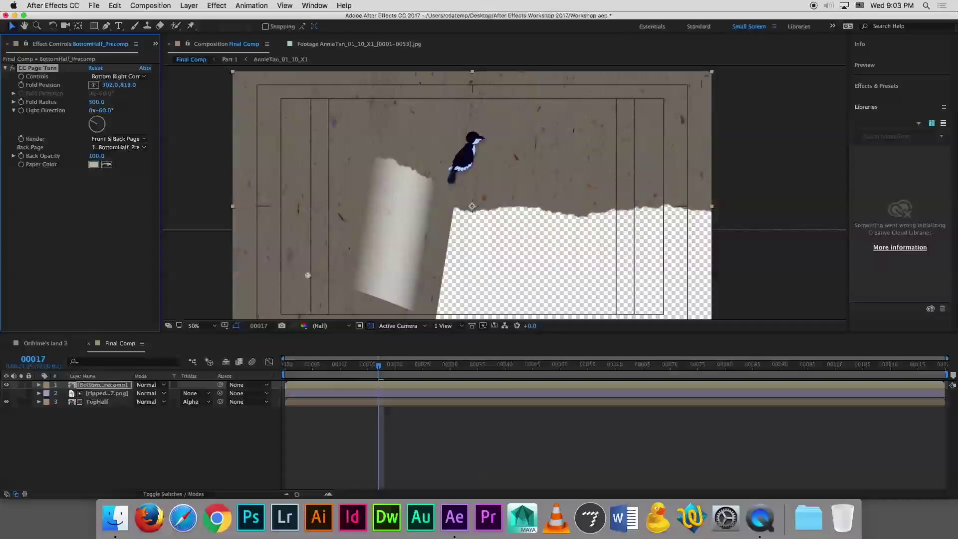
pyautogui.moveTo(309, 276)
pyautogui.mouseDown()
pyautogui.moveTo(364, 273)
pyautogui.moveTo(337, 273)
pyautogui.mouseUp()
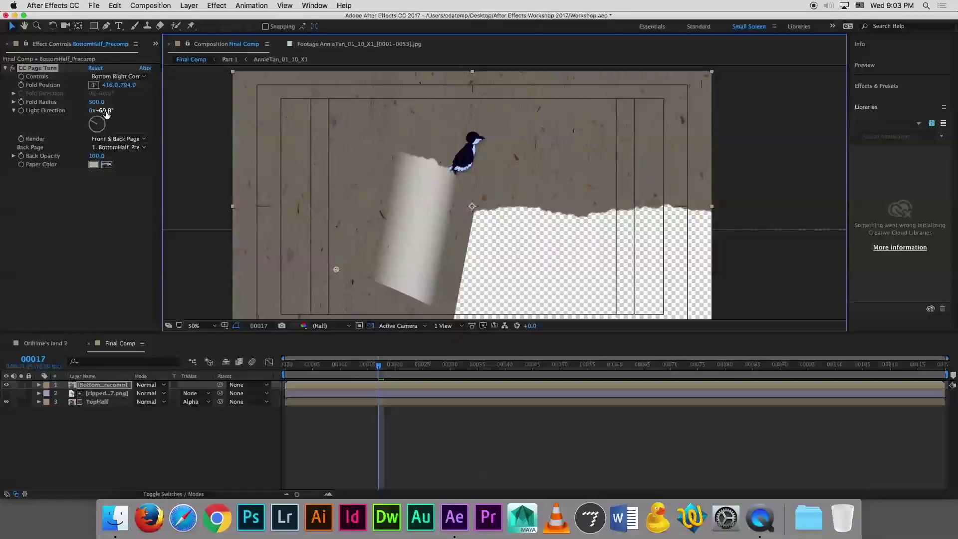
# Set Light Direction to 0x+74°, preview, then move the fold off-frame to 1960, 904 so the paper lies flat
pyautogui.moveTo(102, 111); pyautogui.dragTo(178, 122)
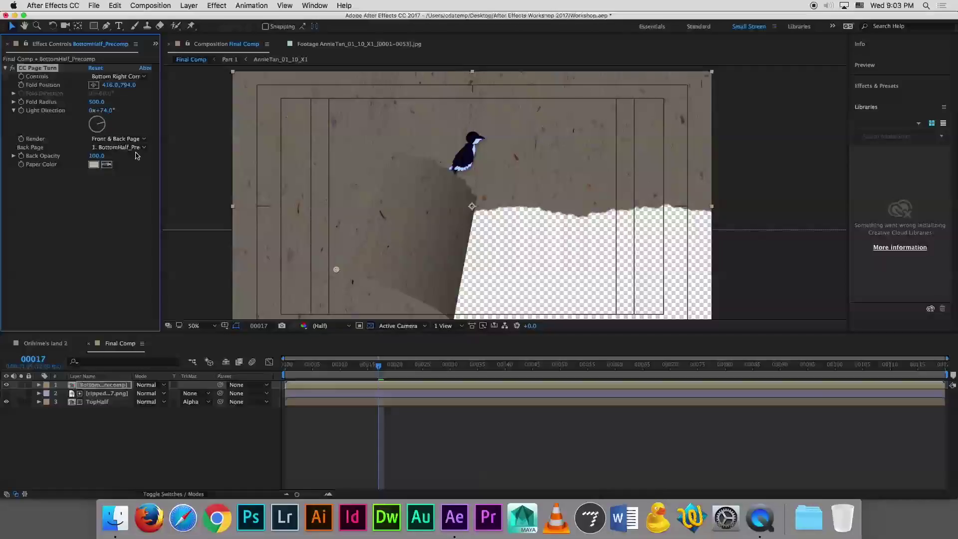
pyautogui.moveTo(337, 272)
pyautogui.mouseDown()
pyautogui.moveTo(495, 285)
pyautogui.moveTo(253, 262)
pyautogui.moveTo(254, 254)
pyautogui.moveTo(660, 305)
pyautogui.moveTo(203, 269)
pyautogui.moveTo(483, 295)
pyautogui.moveTo(598, 278)
pyautogui.moveTo(387, 265)
pyautogui.mouseUp()
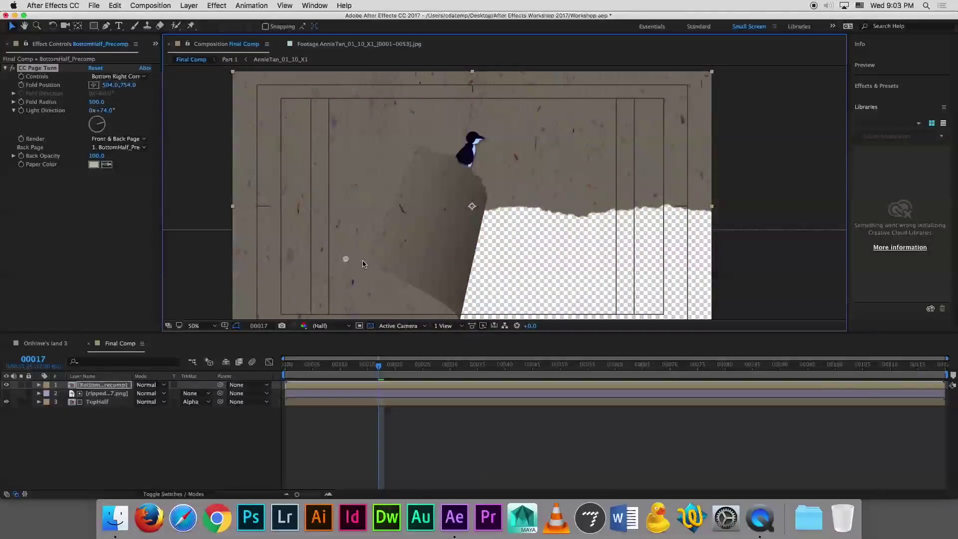
pyautogui.click(537, 379)
pyautogui.press('space')
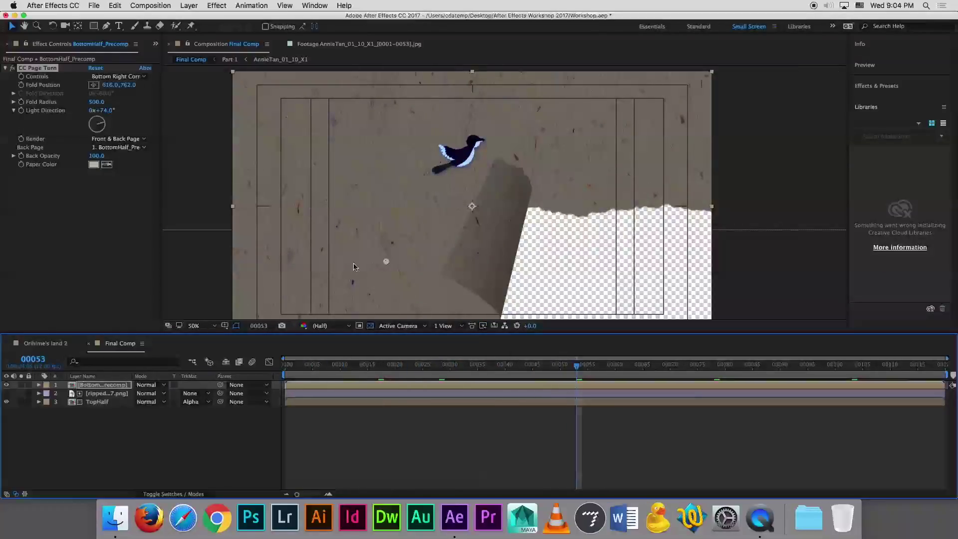
pyautogui.moveTo(387, 264); pyautogui.dragTo(406, 266)
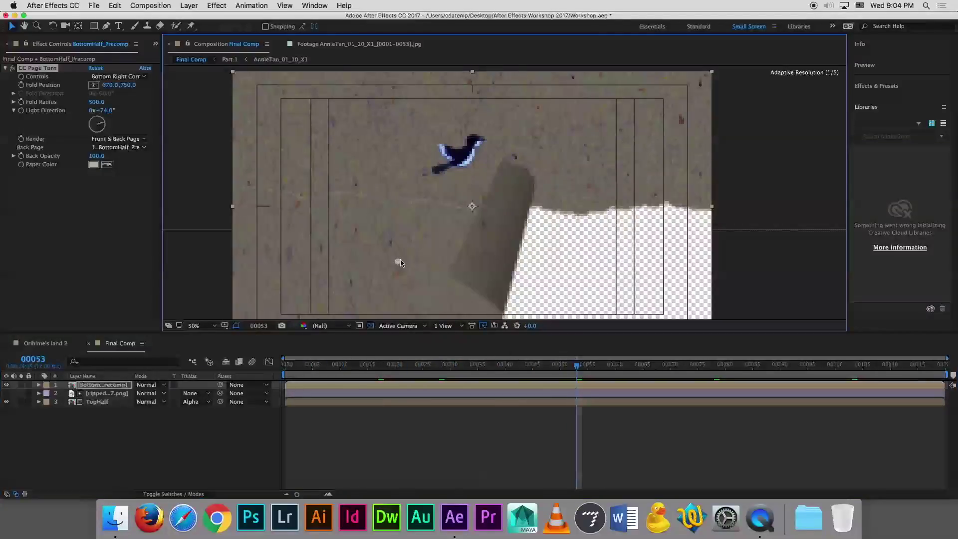
pyautogui.moveTo(406, 266); pyautogui.dragTo(721, 313)
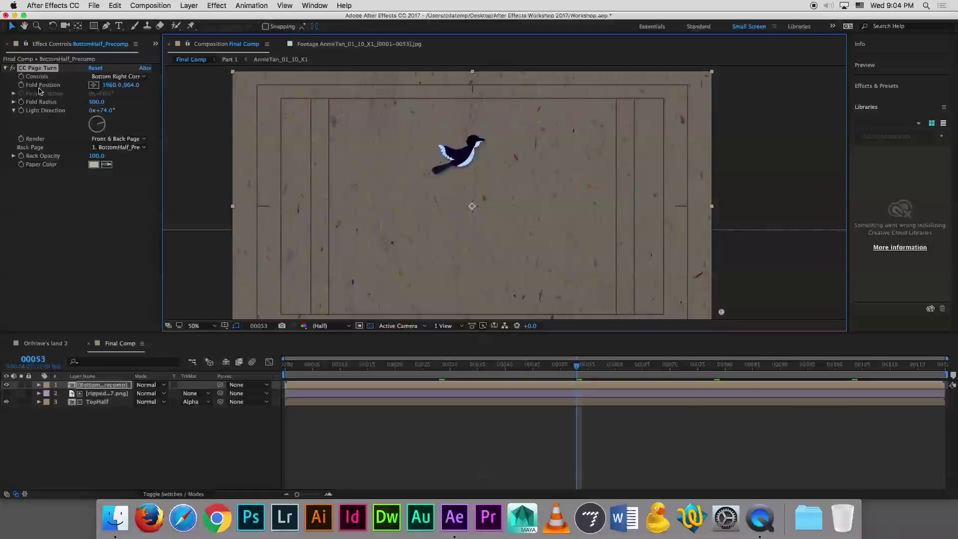
# Set a starting Fold Position keyframe at frame 32
pyautogui.click(408, 370)
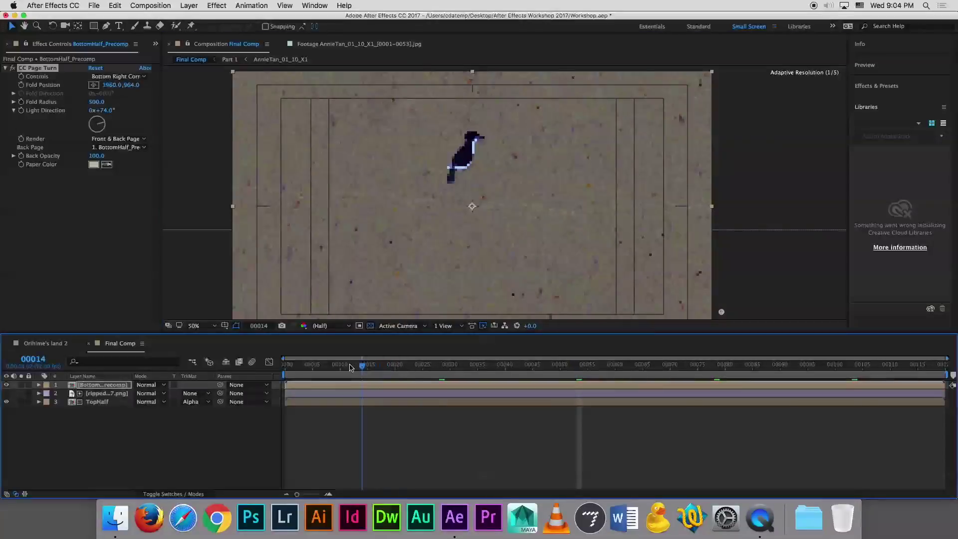
pyautogui.moveTo(349, 369); pyautogui.dragTo(464, 372)
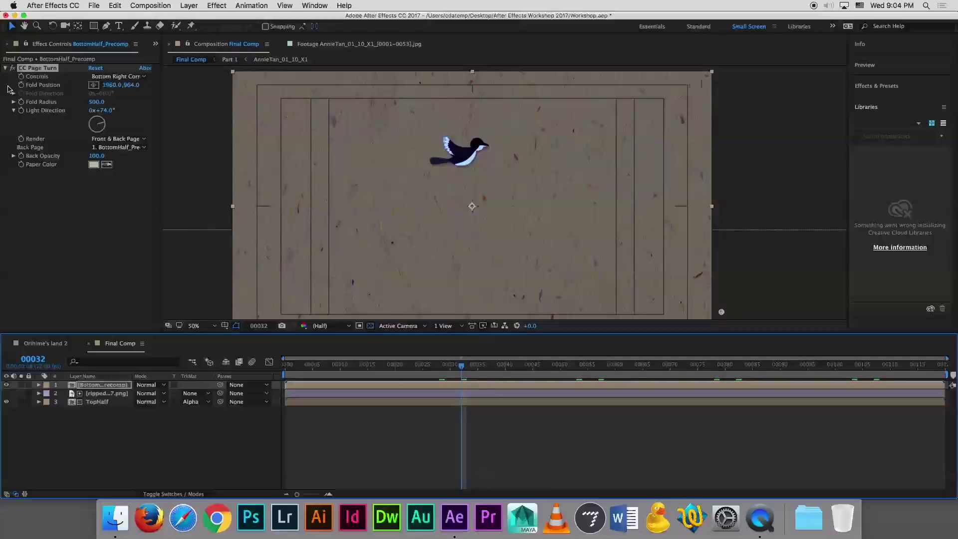
pyautogui.click(23, 87)
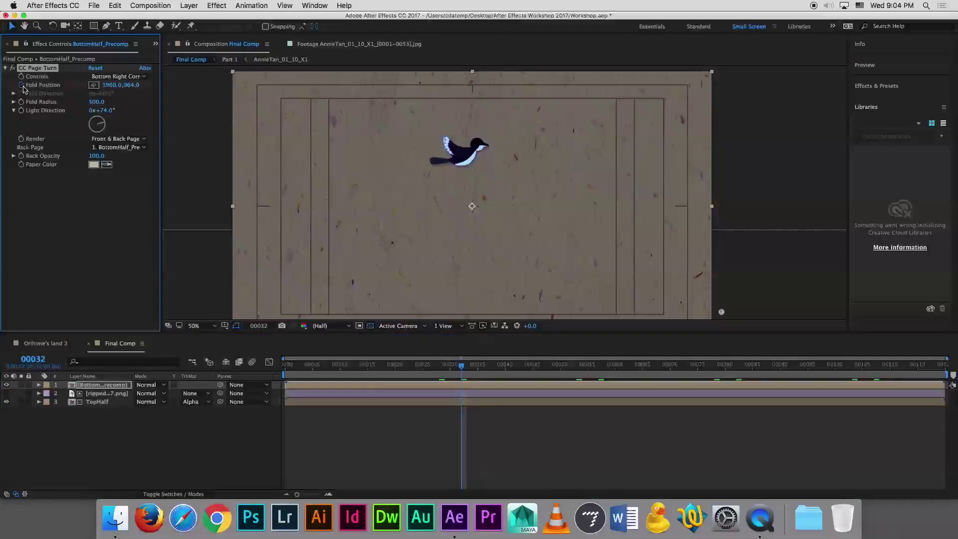
# At frame 45, drag the fold left to -532, 854 to create the second keyframe
pyautogui.click(108, 388)
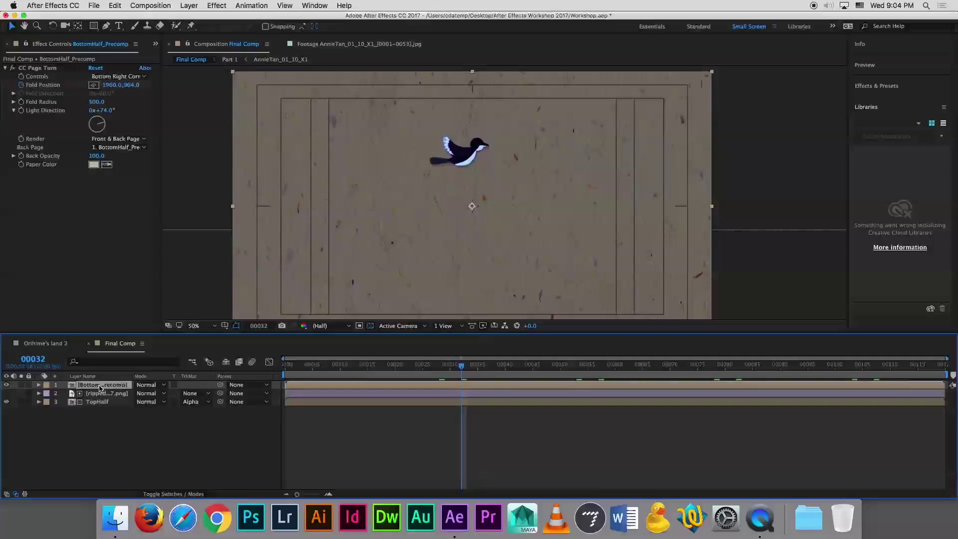
pyautogui.press('u')
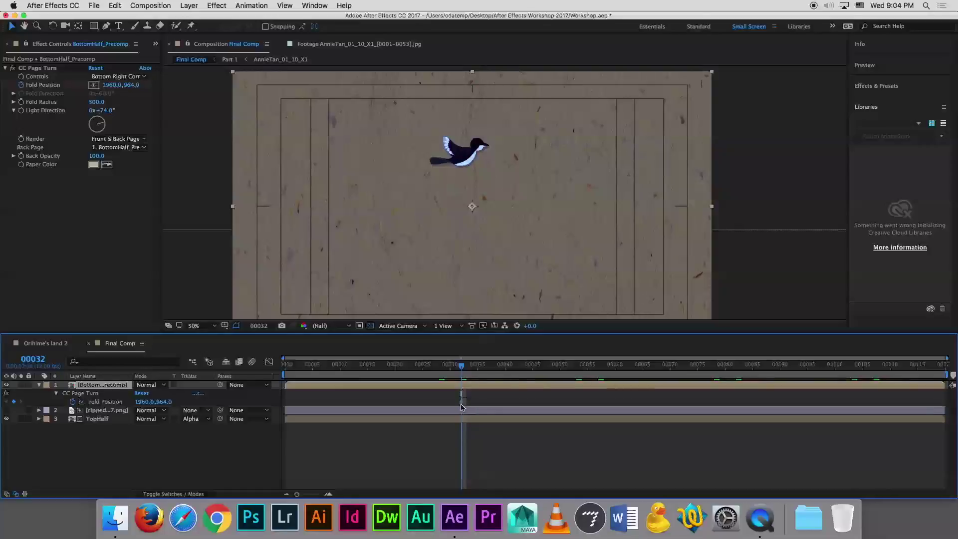
pyautogui.click(462, 402)
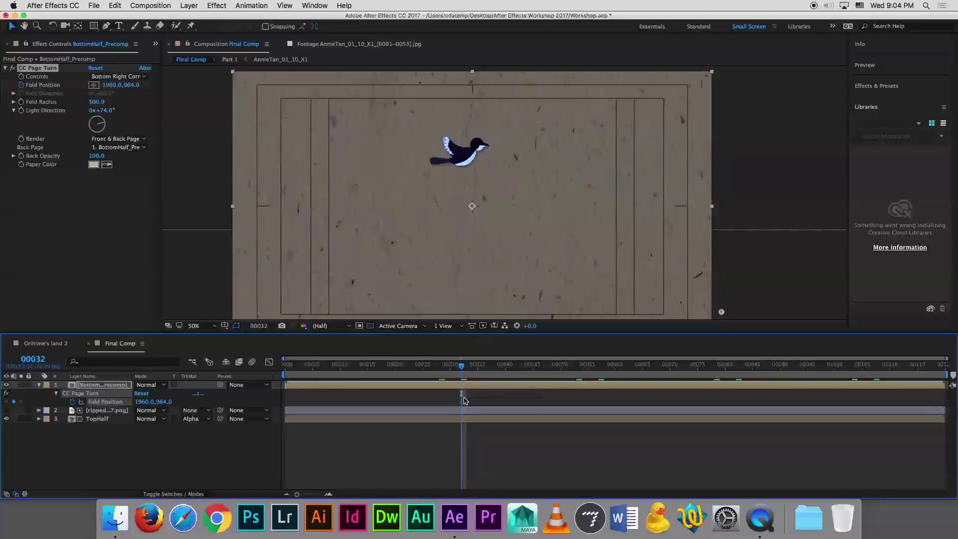
pyautogui.moveTo(462, 366); pyautogui.dragTo(533, 374)
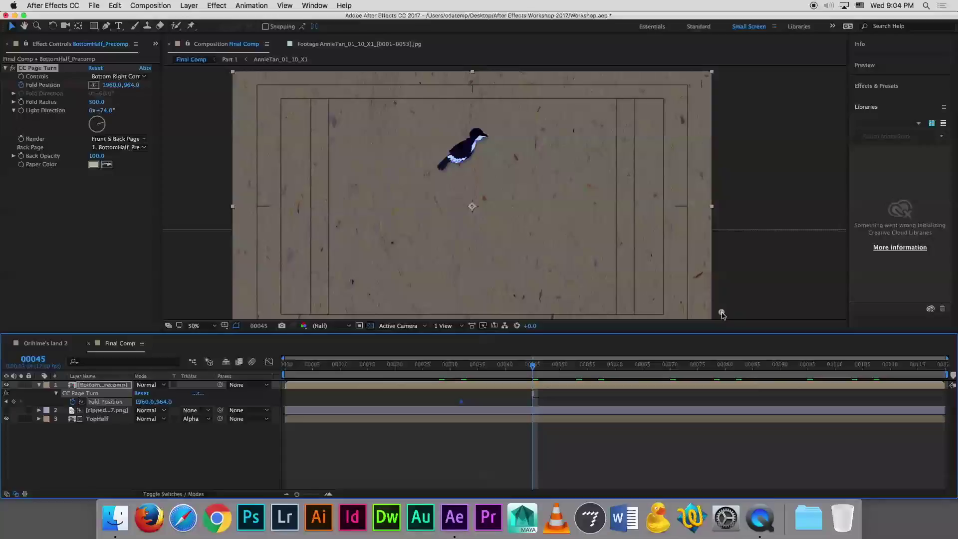
pyautogui.moveTo(722, 314)
pyautogui.mouseDown()
pyautogui.moveTo(452, 288)
pyautogui.moveTo(93, 282)
pyautogui.mouseUp()
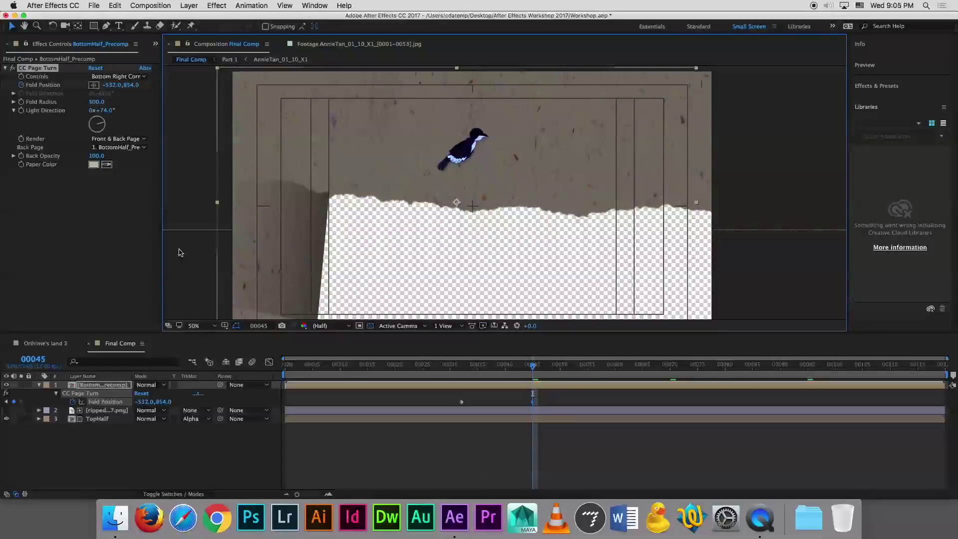
pyautogui.scroll(-3, 308, 227)
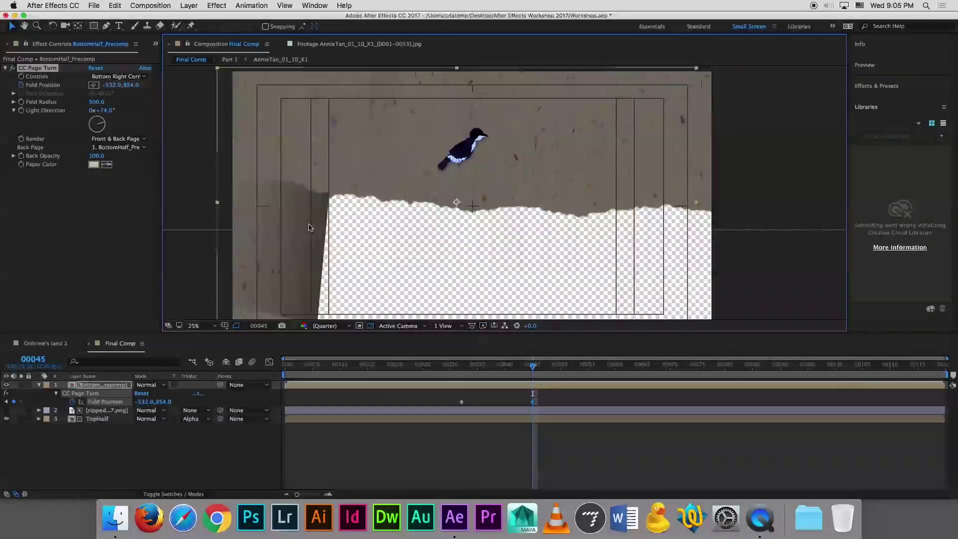
# Push the fold further left to -600, 900, scrub to check the peel, then select all three layers
pyautogui.moveTo(298, 242); pyautogui.dragTo(183, 242)
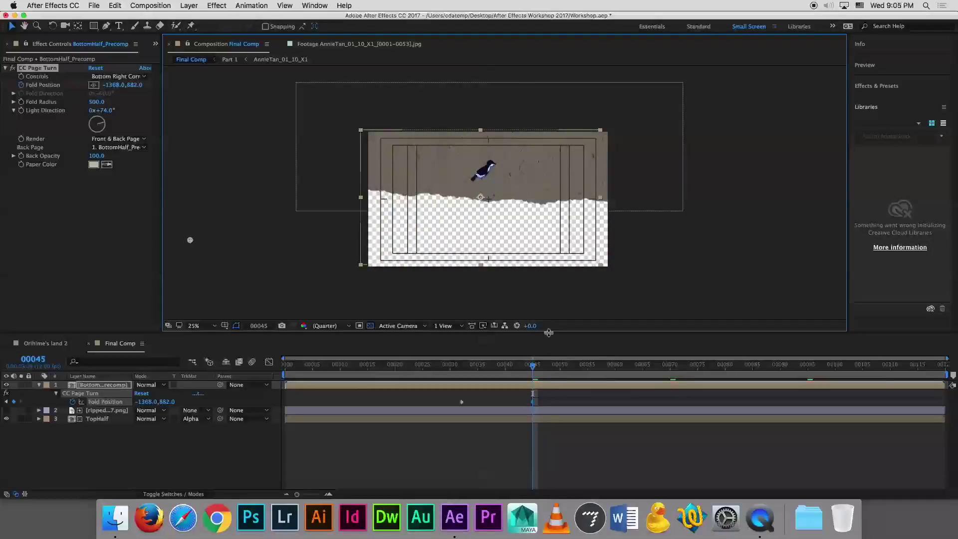
pyautogui.click(462, 368)
pyautogui.moveTo(463, 368); pyautogui.dragTo(530, 374)
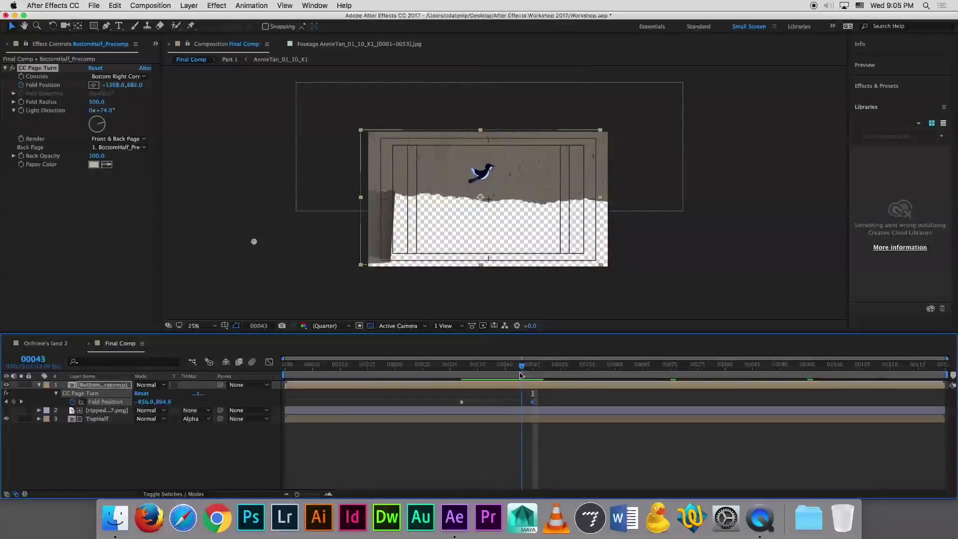
pyautogui.moveTo(531, 374); pyautogui.dragTo(516, 372)
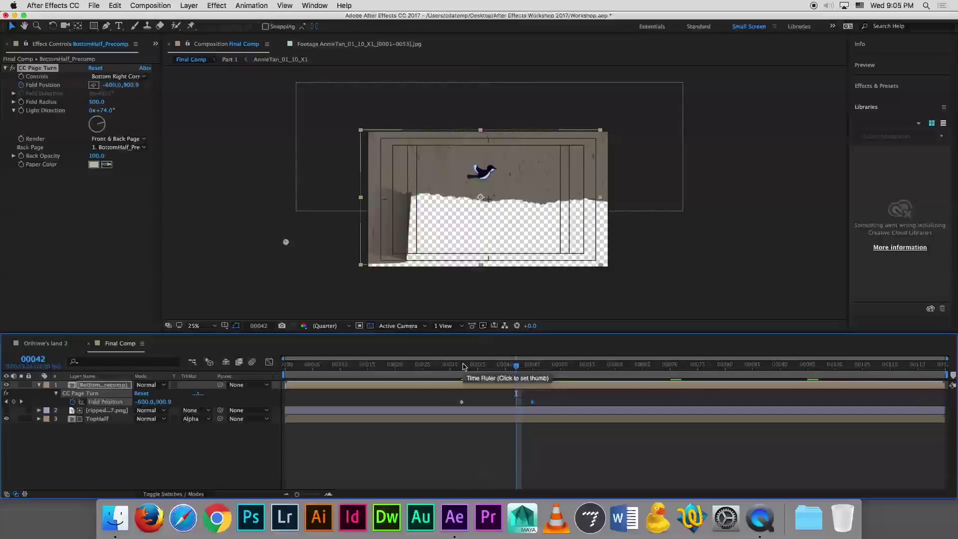
pyautogui.click(108, 405)
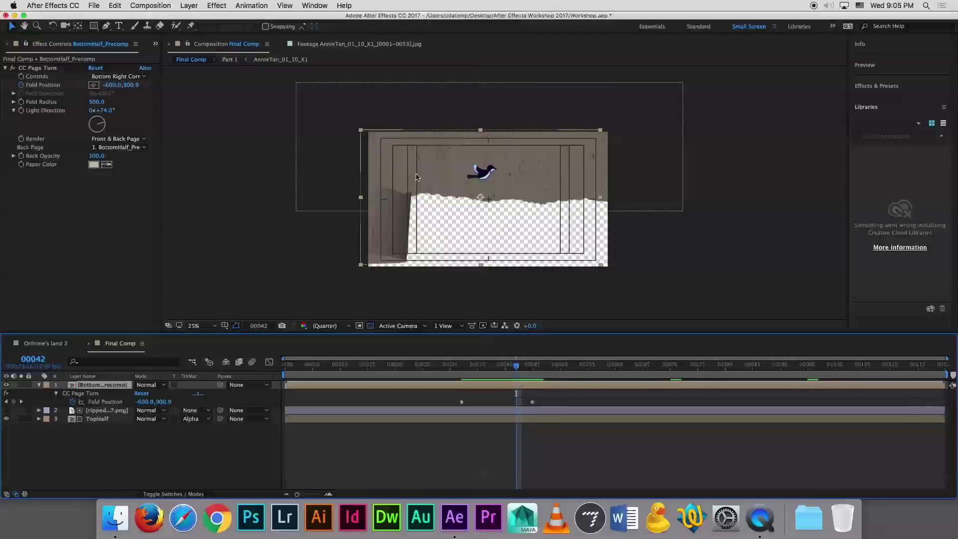
pyautogui.keyDown('shift'); pyautogui.click(106, 419); pyautogui.keyUp('shift')
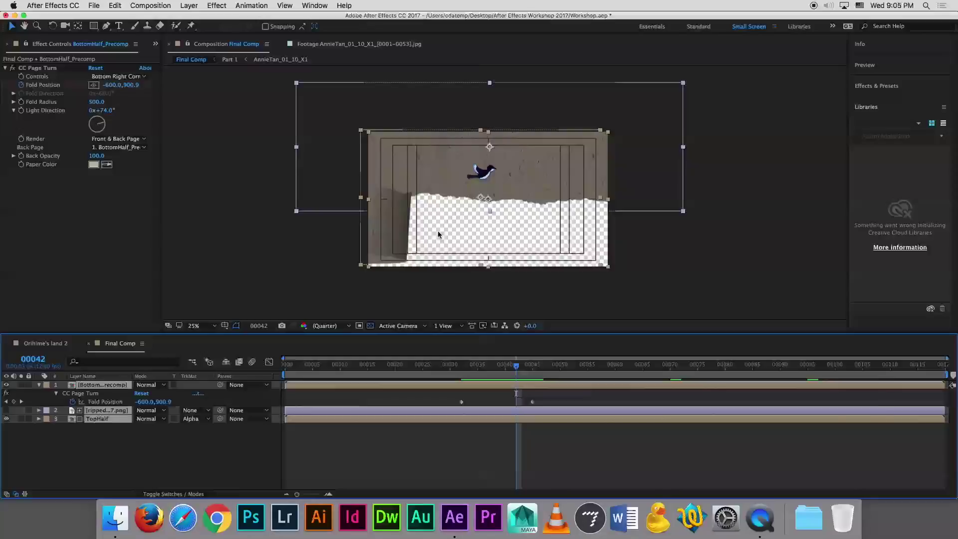
# Scale all three layers to 105% and reveal BottomHalf_Precomp's Fold Position keyframes
pyautogui.press('s')
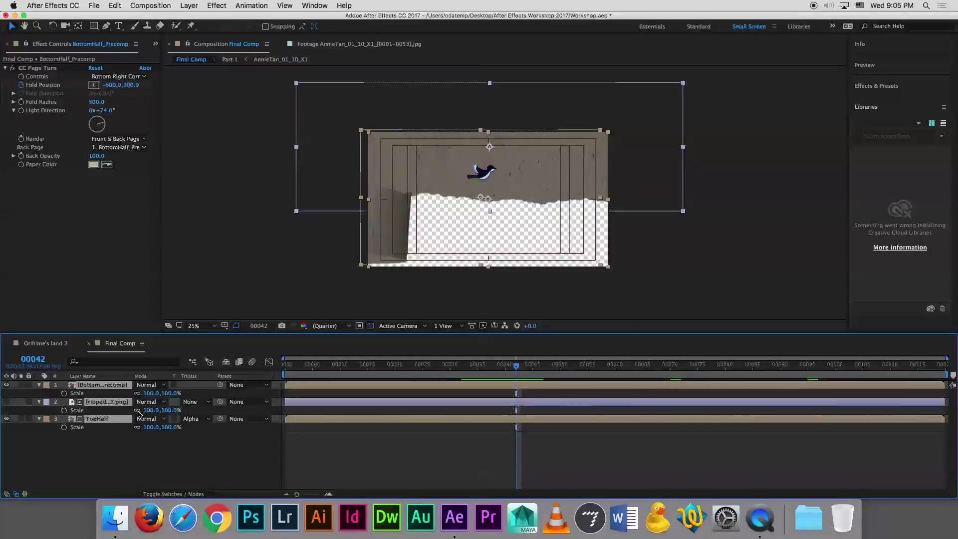
pyautogui.moveTo(149, 395); pyautogui.dragTo(152, 394)
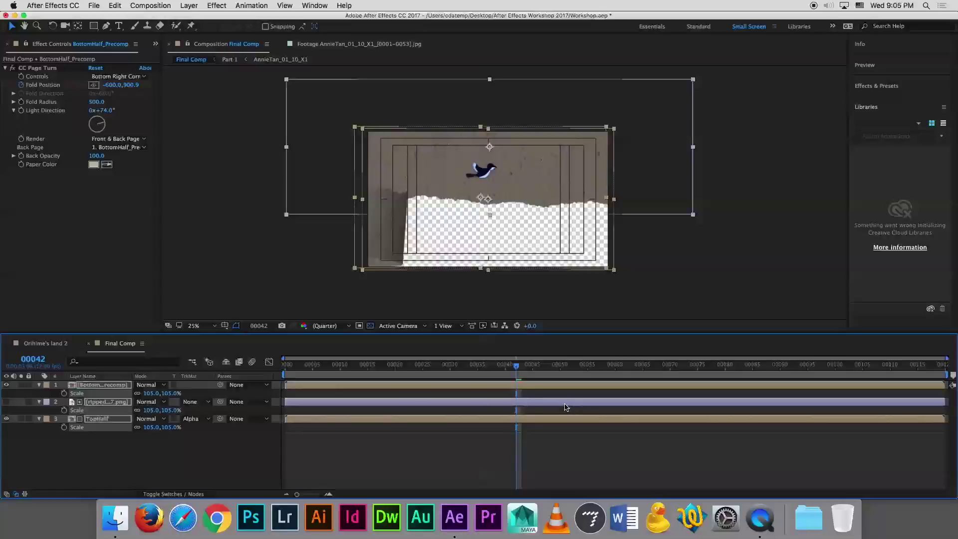
pyautogui.click(504, 397)
pyautogui.click(512, 385)
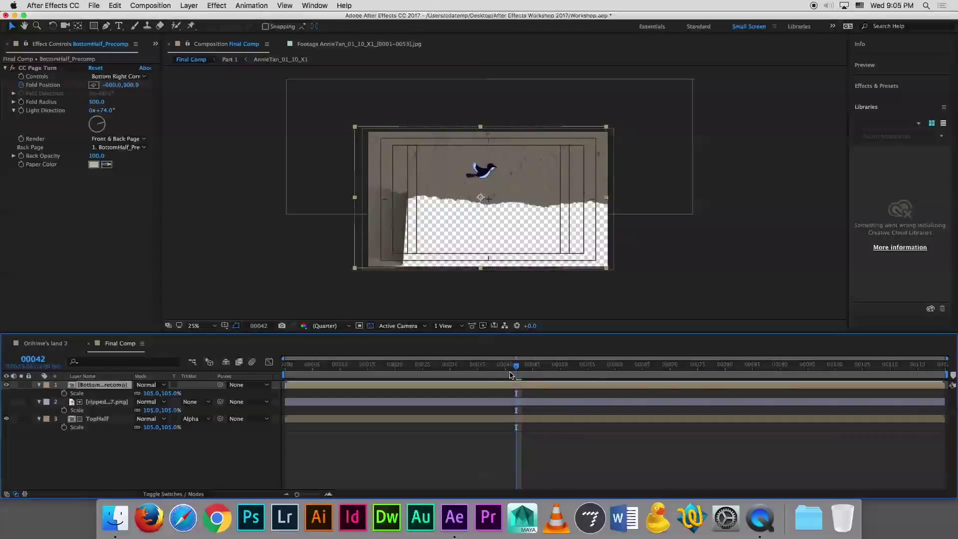
pyautogui.press('u')
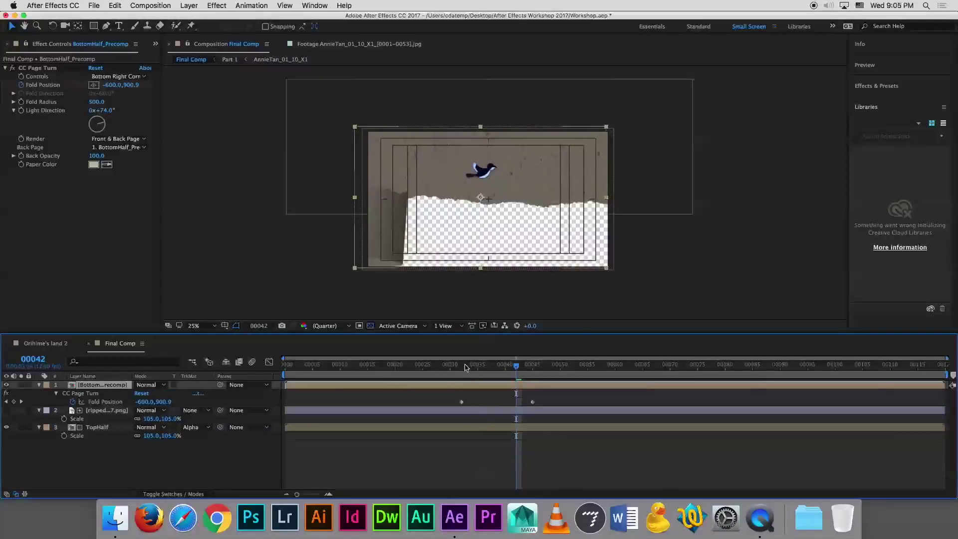
# Preview the page turn, then move the frame-32 fold point off the corner to 2219.0, 1230.7
pyautogui.click(461, 365)
pyautogui.press('space')
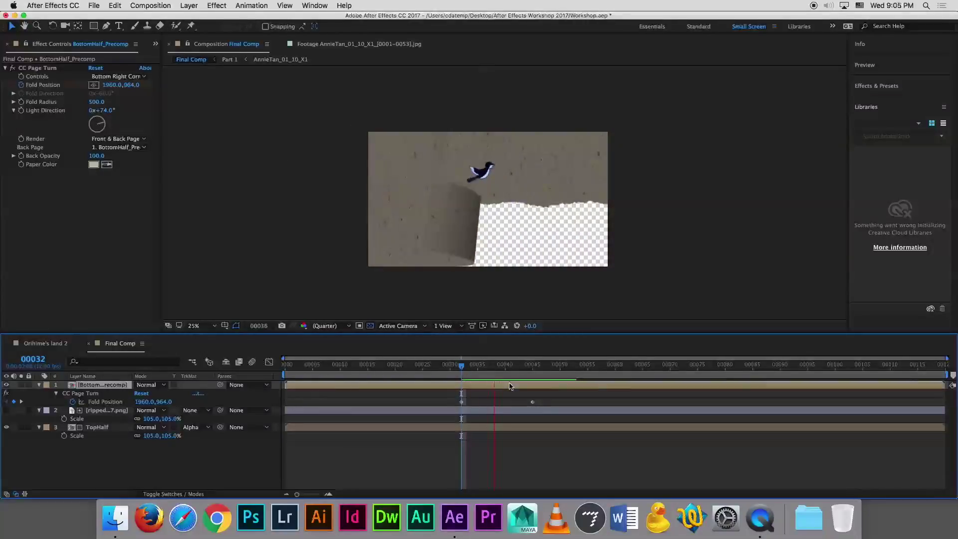
pyautogui.press('space')
pyautogui.click(451, 365)
pyautogui.press('space')
pyautogui.press('space')
pyautogui.click(462, 367)
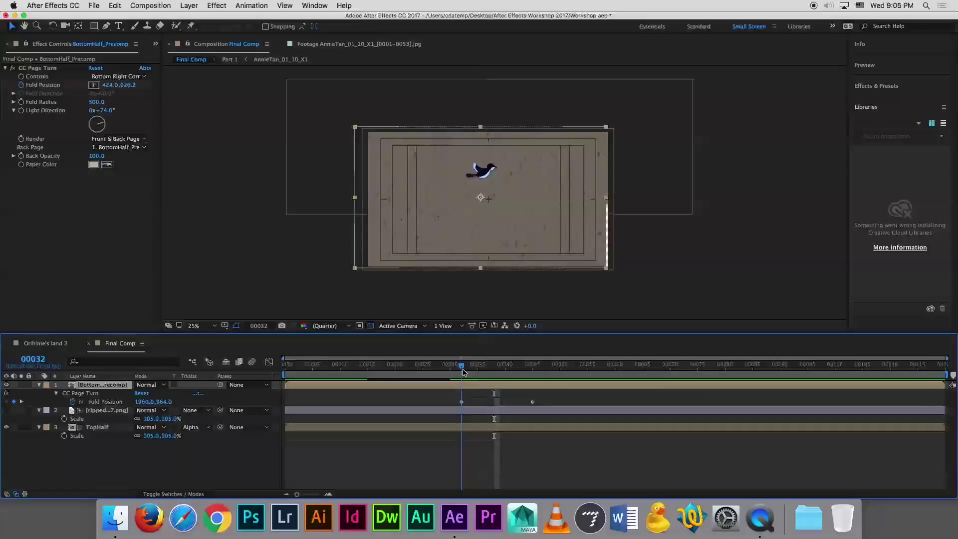
pyautogui.click(462, 402)
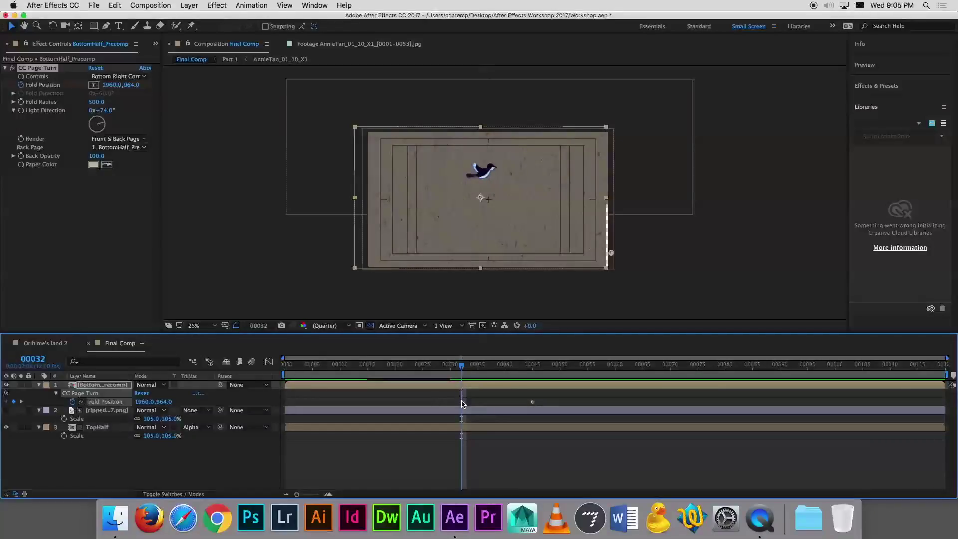
pyautogui.moveTo(610, 253); pyautogui.dragTo(646, 289)
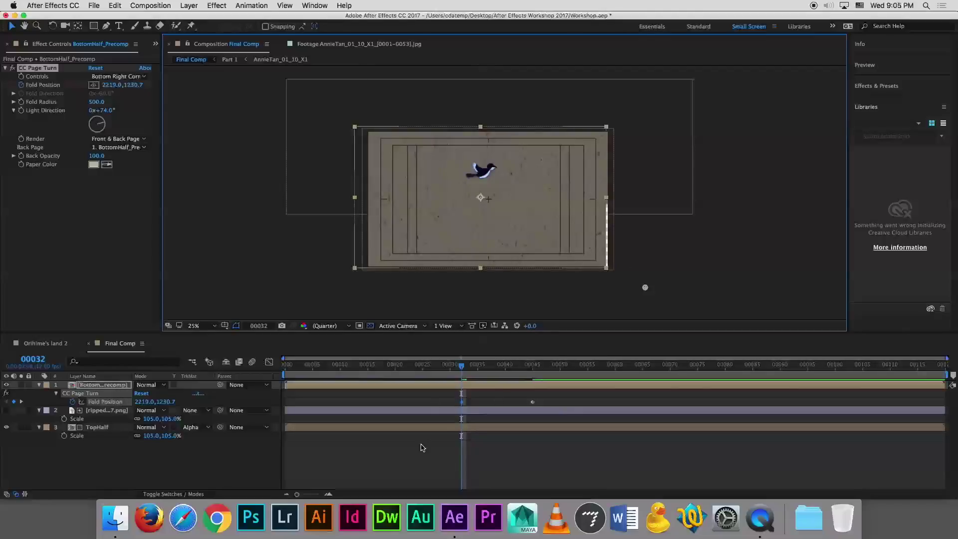
# Rescale all three layers to 107% and recheck the fold animation
pyautogui.keyDown('shift'); pyautogui.click(357, 431); pyautogui.keyUp('shift')
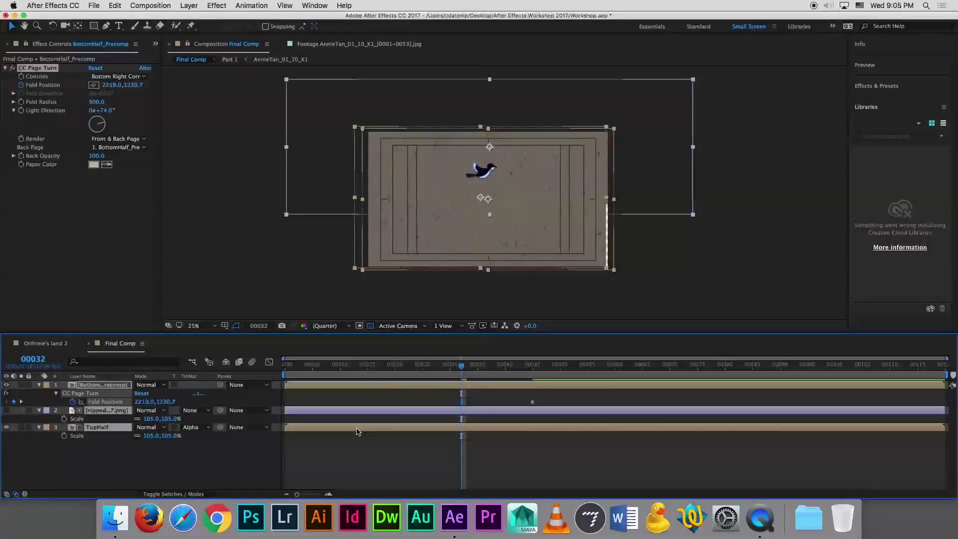
pyautogui.press('s')
pyautogui.moveTo(165, 394); pyautogui.dragTo(169, 393)
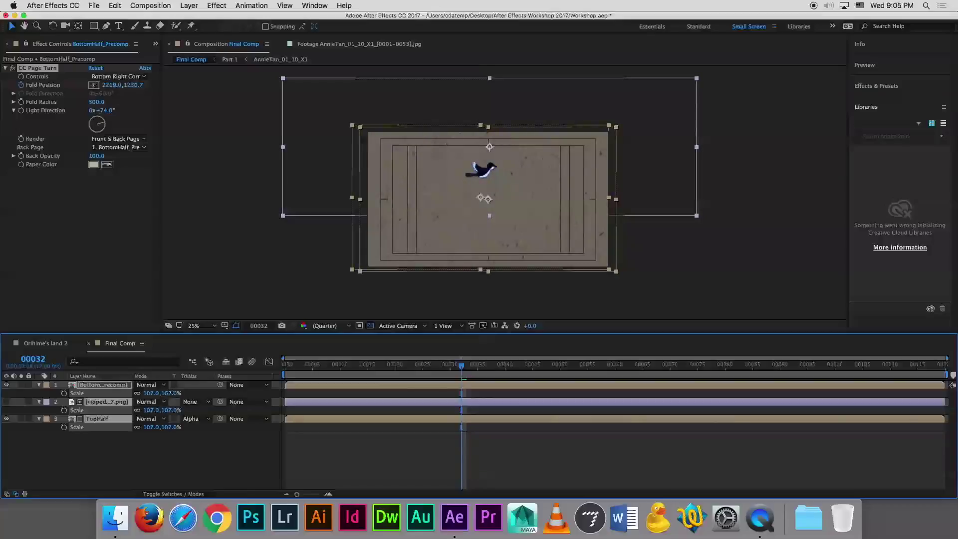
pyautogui.click(469, 388)
pyautogui.press('u')
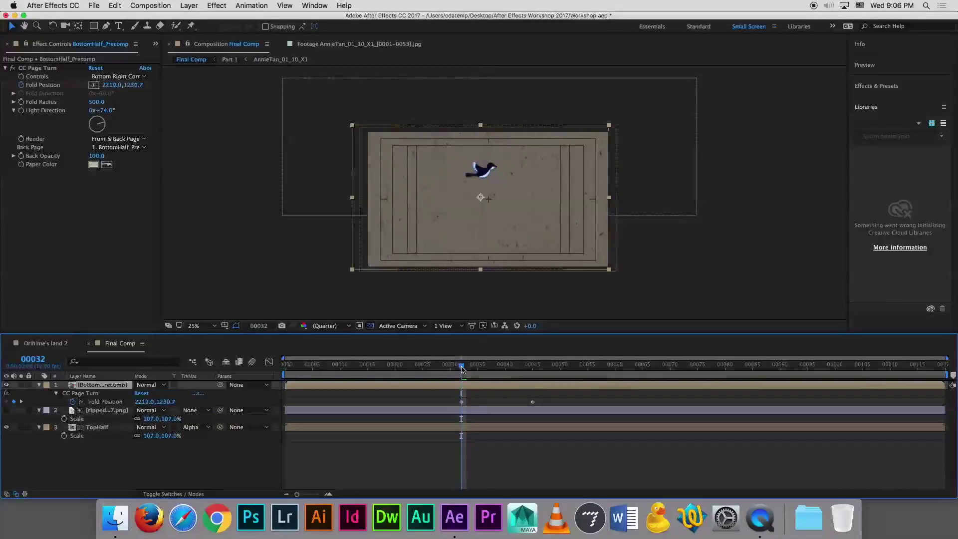
pyautogui.moveTo(462, 369)
pyautogui.mouseDown()
pyautogui.moveTo(516, 367)
pyautogui.moveTo(479, 368)
pyautogui.mouseUp()
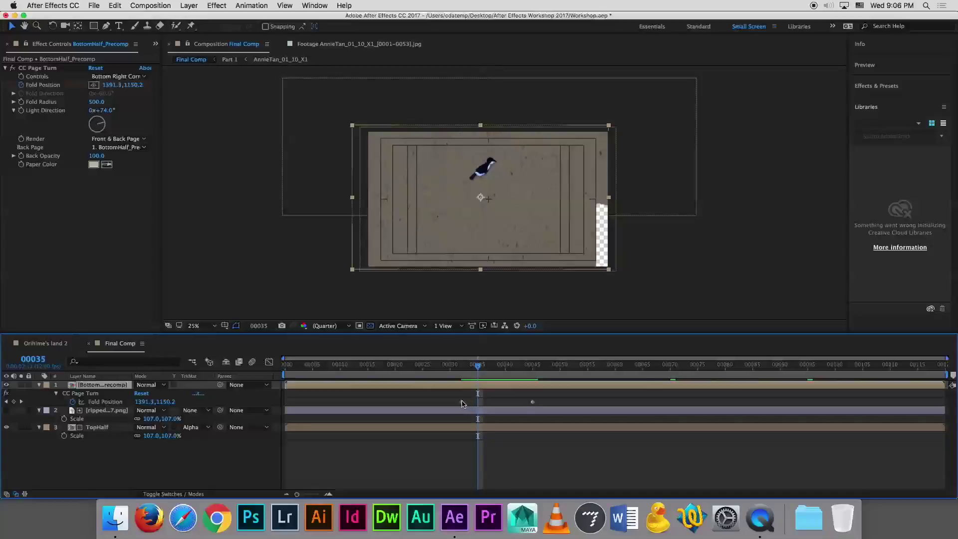
# Add a frame-38 Fold Position keyframe with the fold at 410.2, 894.0
pyautogui.click(494, 367)
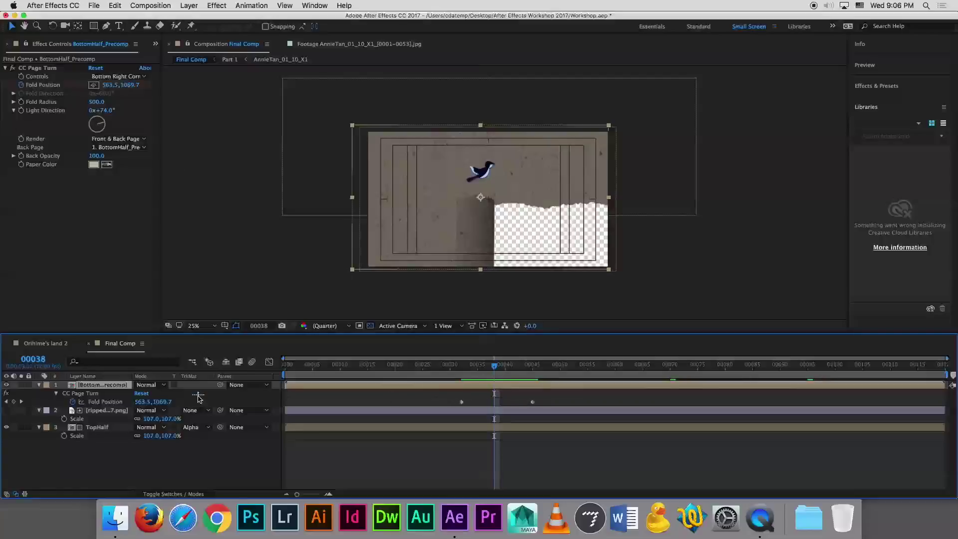
pyautogui.click(102, 402)
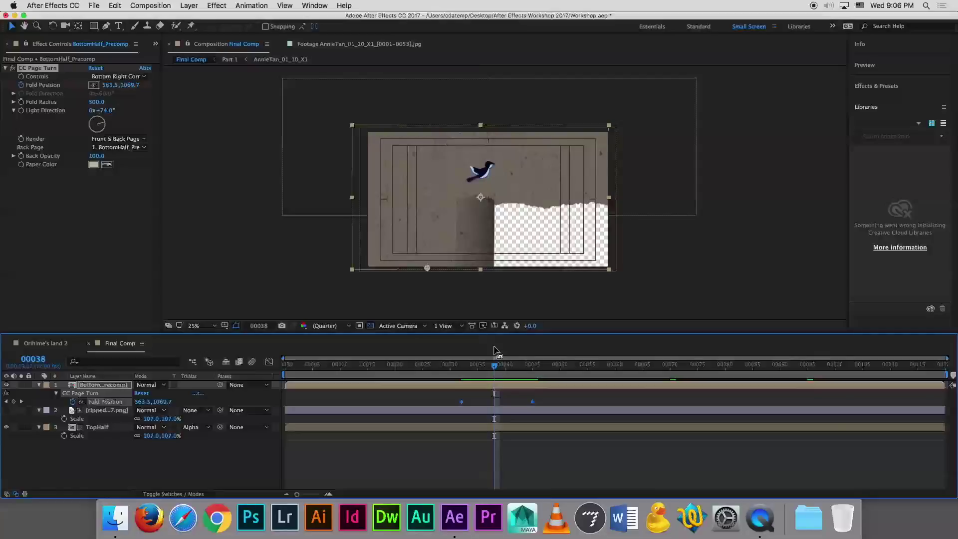
pyautogui.moveTo(428, 270); pyautogui.dragTo(407, 245)
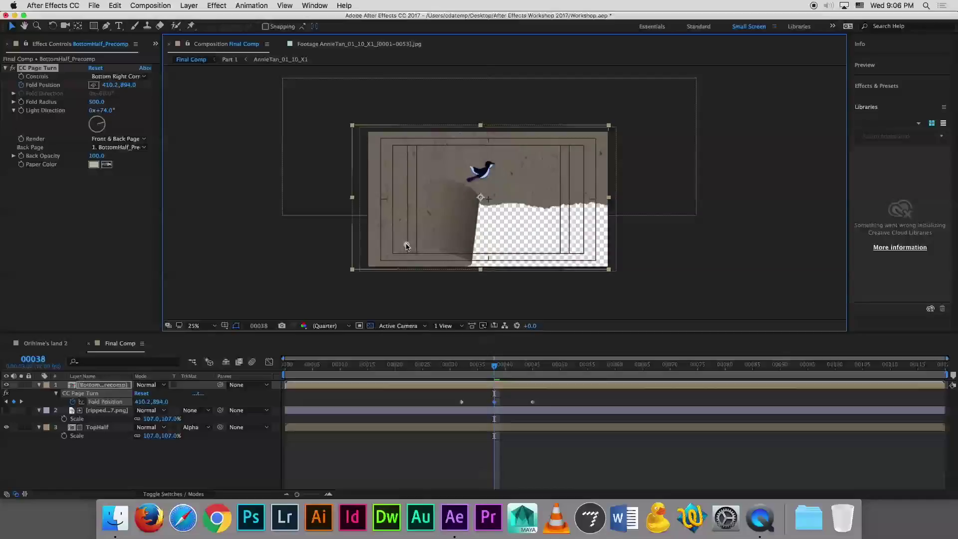
# Scrub through frames 35–45 to check the fold, then select the Fold Position keyframes
pyautogui.moveTo(466, 367)
pyautogui.mouseDown()
pyautogui.moveTo(518, 378)
pyautogui.moveTo(472, 375)
pyautogui.mouseUp()
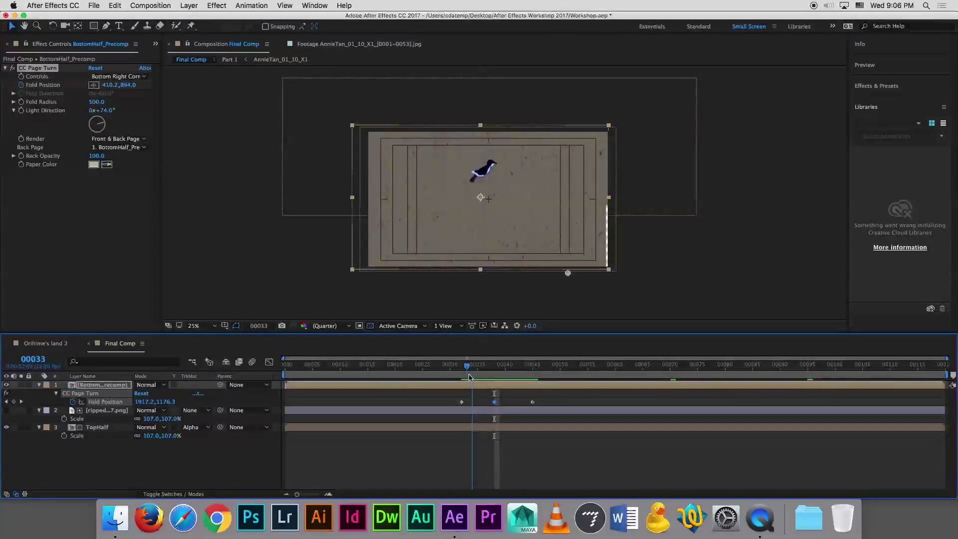
pyautogui.moveTo(469, 378); pyautogui.dragTo(493, 379)
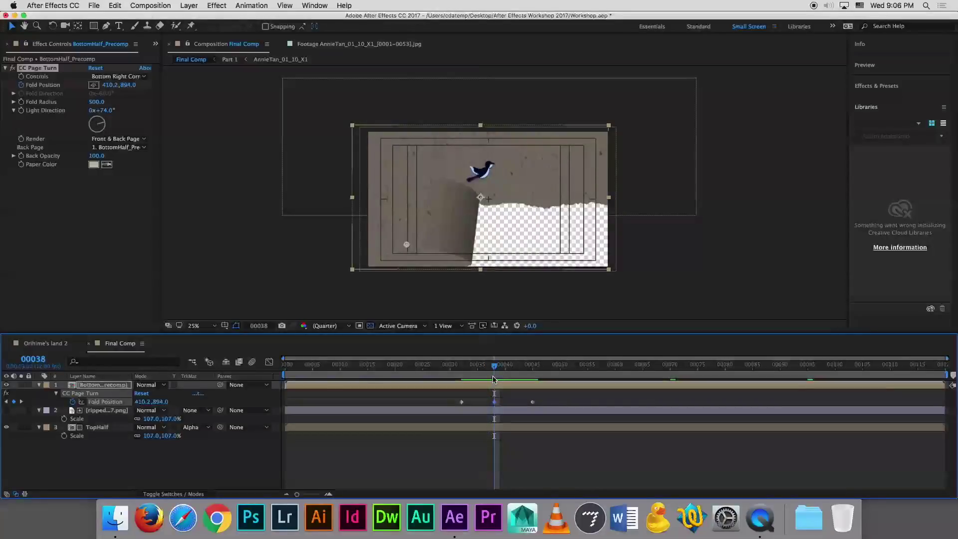
pyautogui.moveTo(497, 378); pyautogui.dragTo(533, 378)
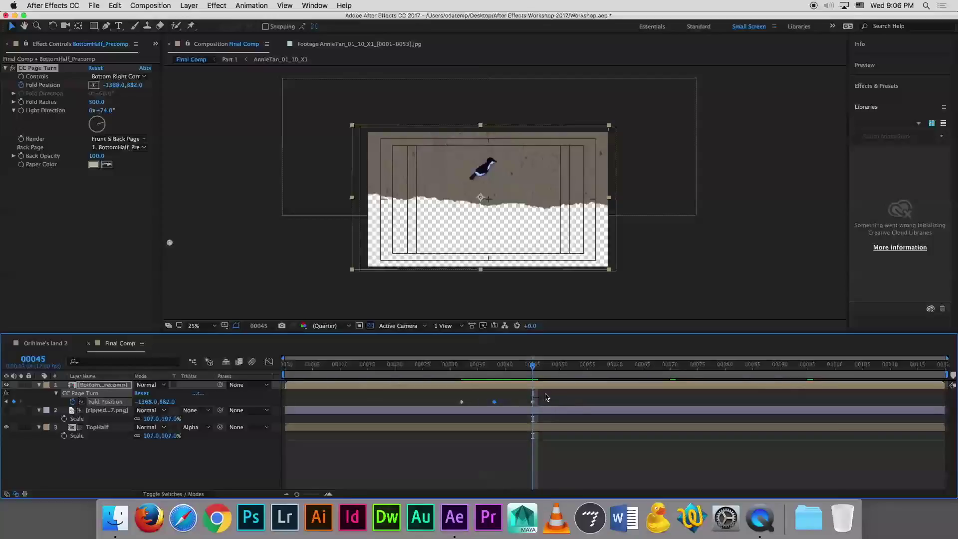
pyautogui.moveTo(545, 403); pyautogui.dragTo(445, 408)
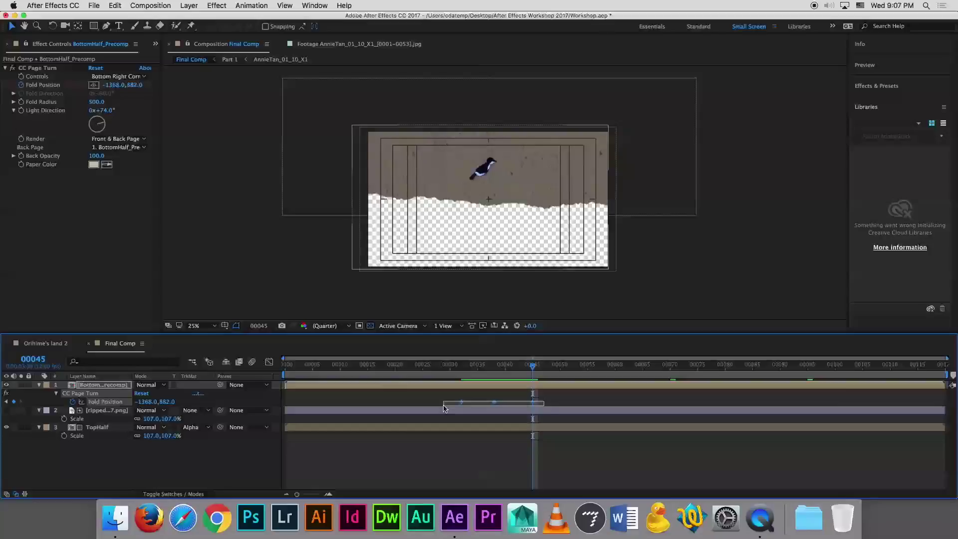
# Apply Easy Ease to the selected Fold Position keyframes and preview the smoothed page turn
pyautogui.moveTo(445, 408); pyautogui.dragTo(445, 409)
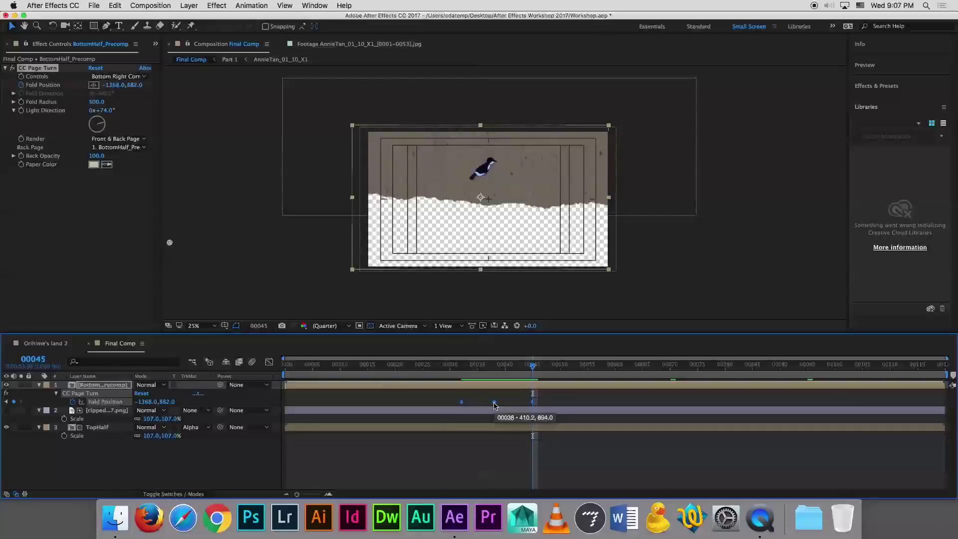
pyautogui.rightClick(494, 402)
pyautogui.moveTo(594, 489)
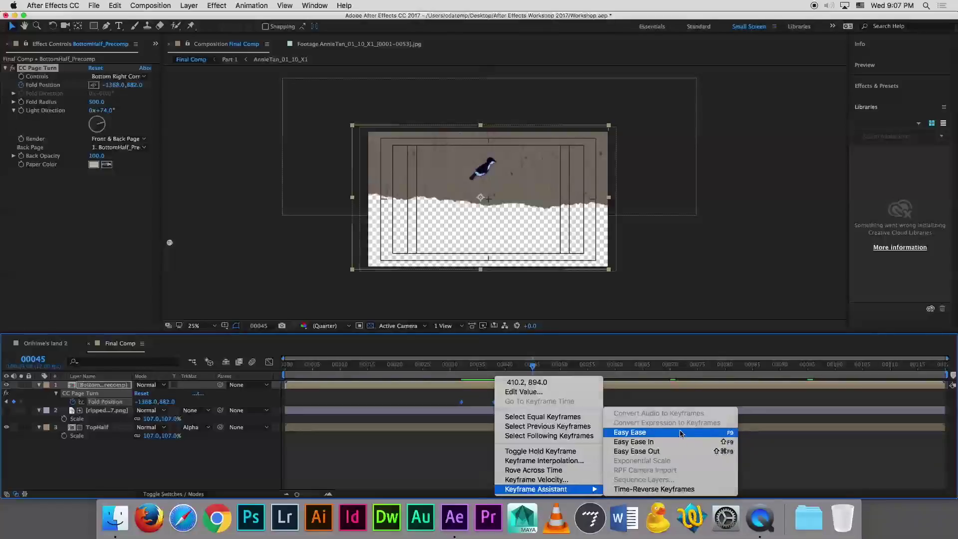
pyautogui.click(630, 432)
pyautogui.click(462, 369)
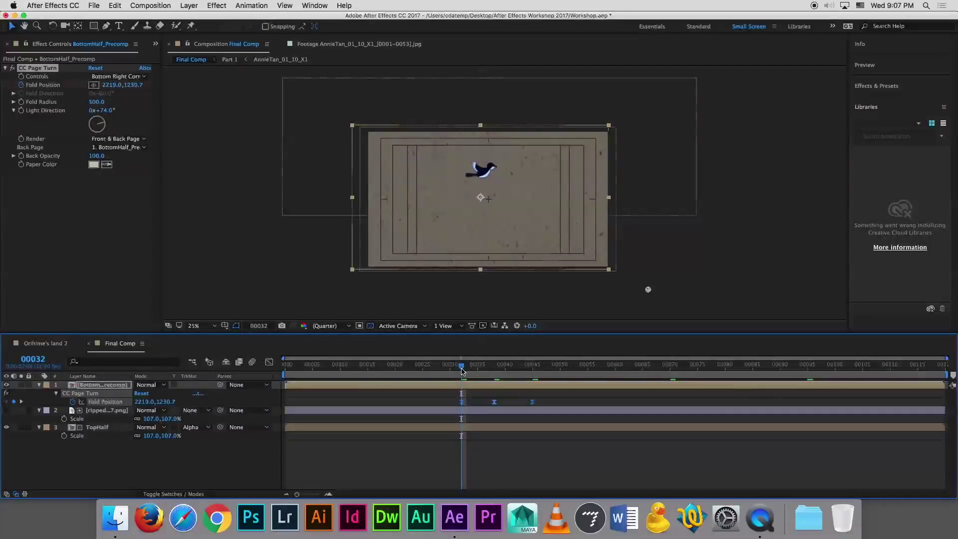
pyautogui.press('space')
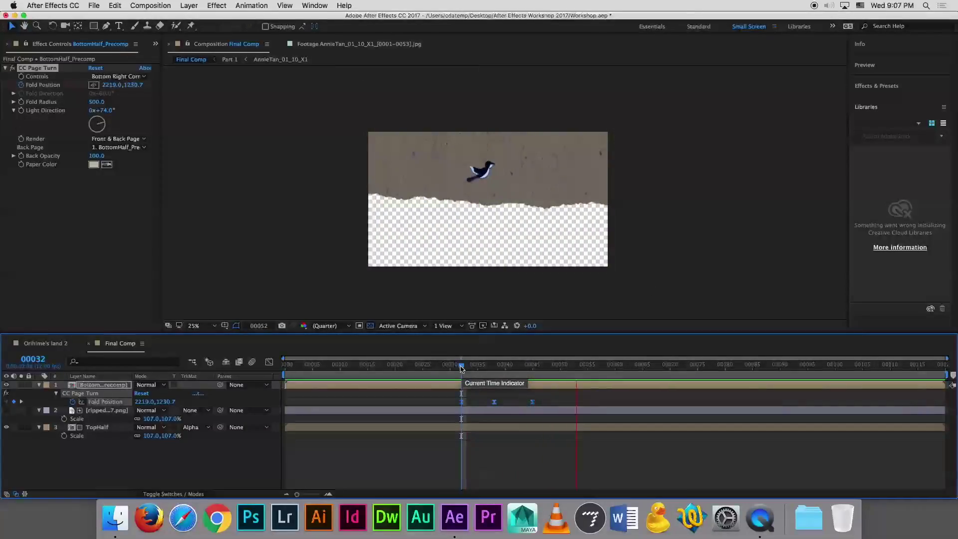
pyautogui.press('space')
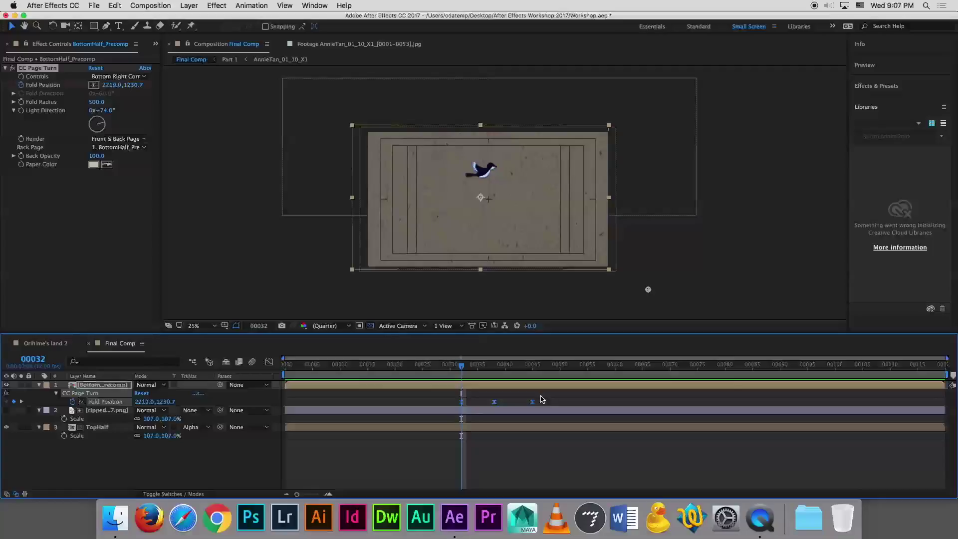
# Slide the last two Fold Position keyframes later, to about frame 55, and preview the slower turn
pyautogui.click(543, 399)
pyautogui.moveTo(543, 398); pyautogui.dragTo(455, 408)
pyautogui.moveTo(533, 406)
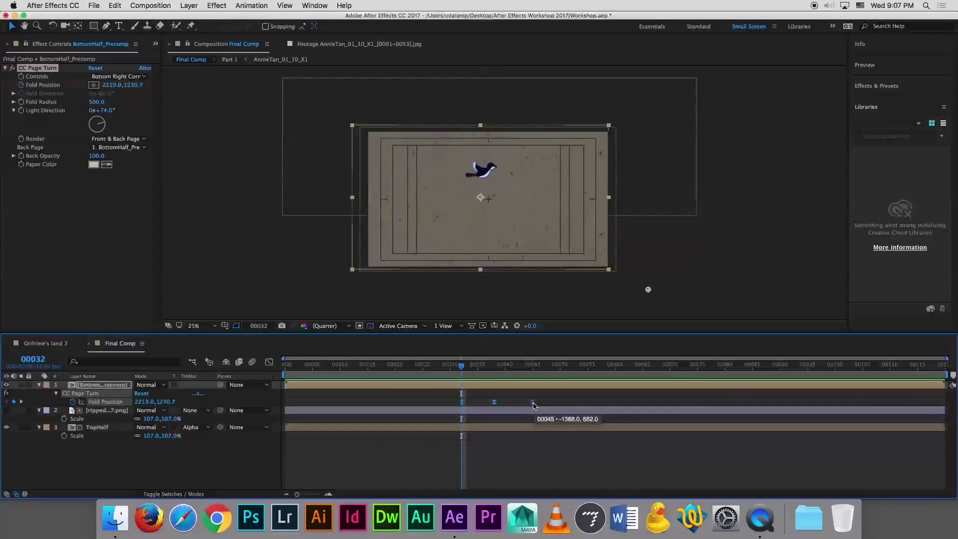
pyautogui.moveTo(533, 406); pyautogui.dragTo(588, 406)
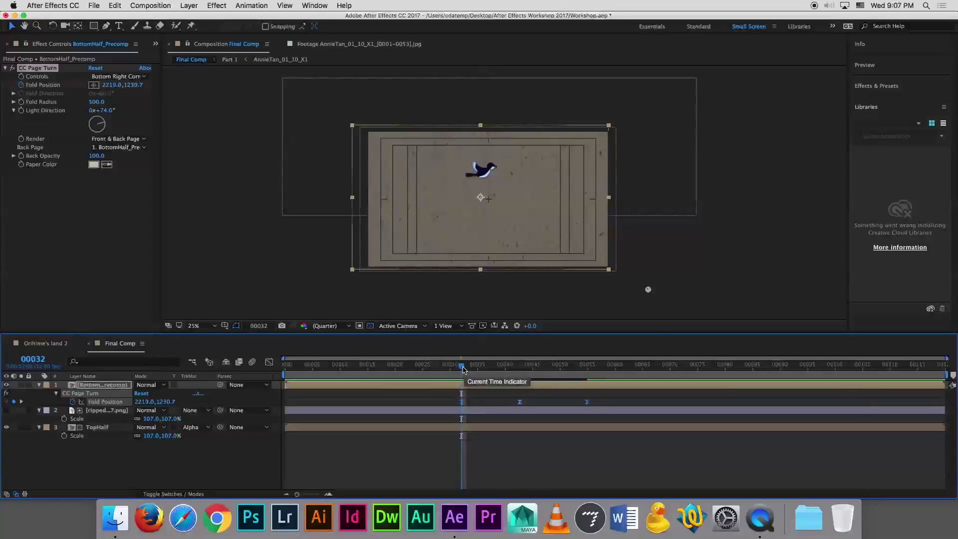
pyautogui.press('space')
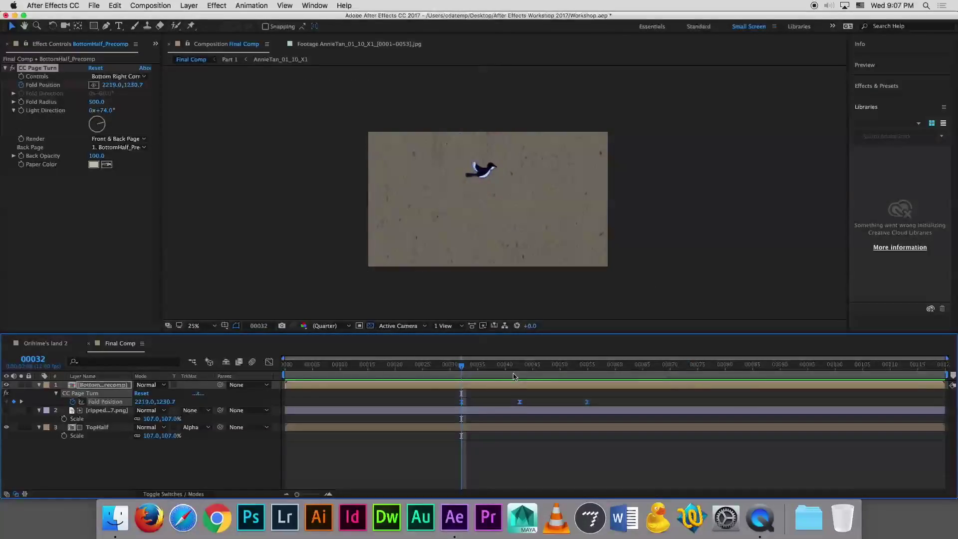
pyautogui.press('space')
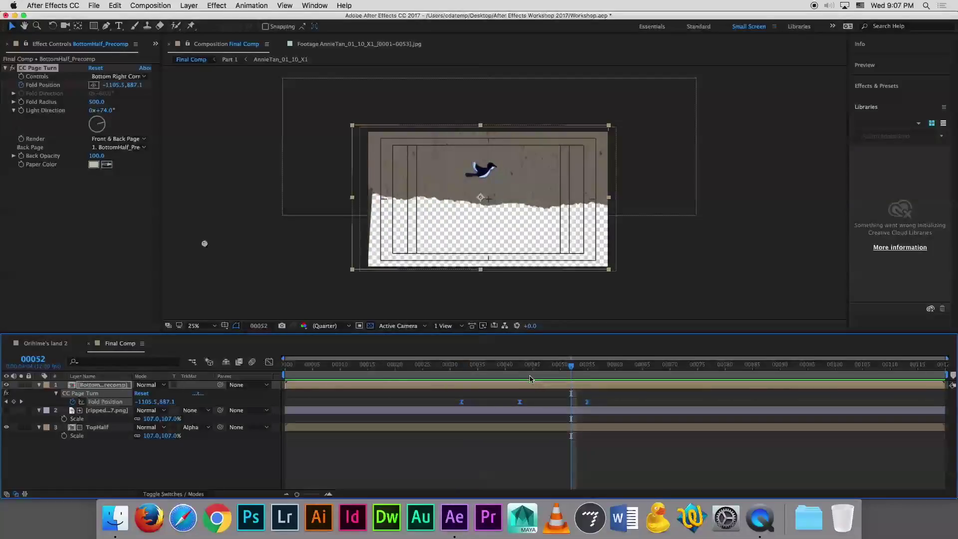
# Preview the page turn again starting from the frame-32 keyframe
pyautogui.click(519, 369)
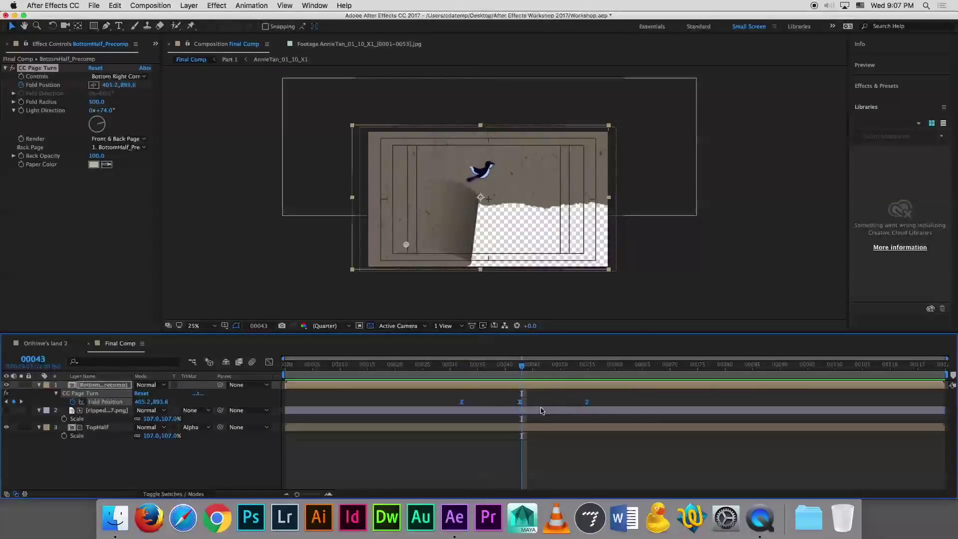
pyautogui.press('F2')
pyautogui.press('pagedown')
pyautogui.press('j')
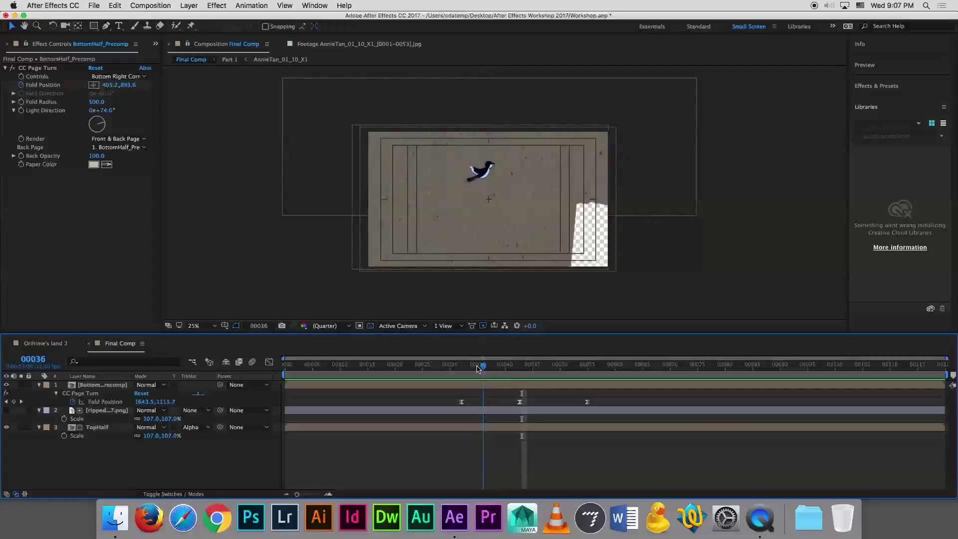
pyautogui.press('space')
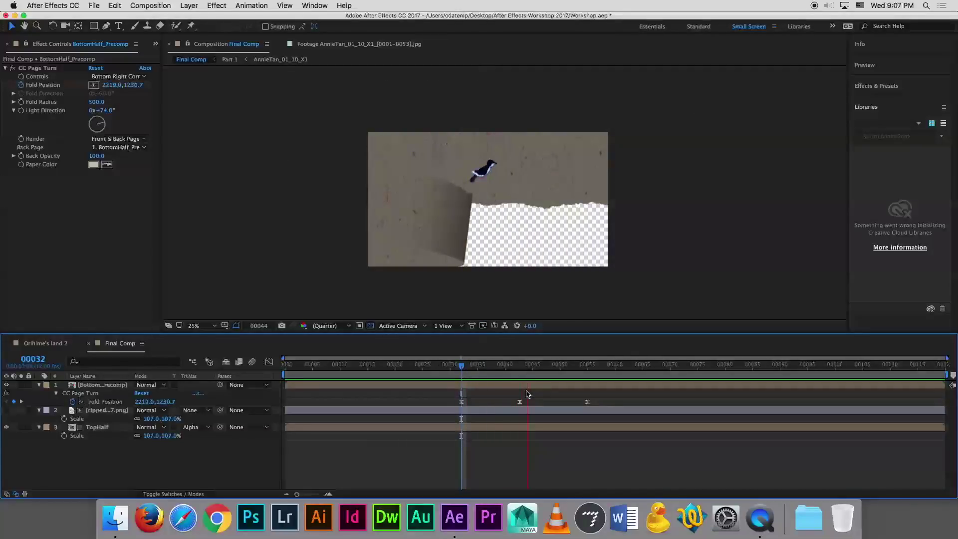
pyautogui.click(520, 403)
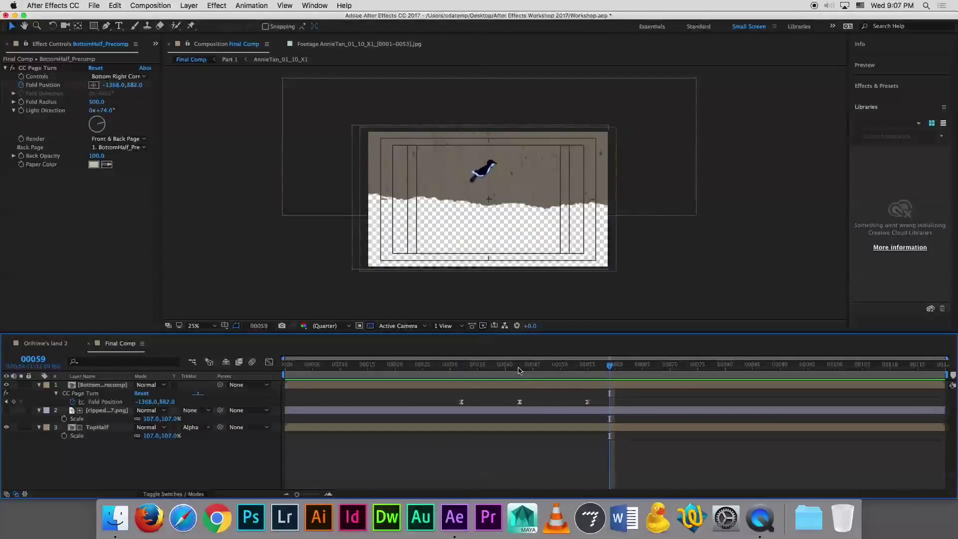
pyautogui.press('j')
pyautogui.press('j')
pyautogui.press('j')
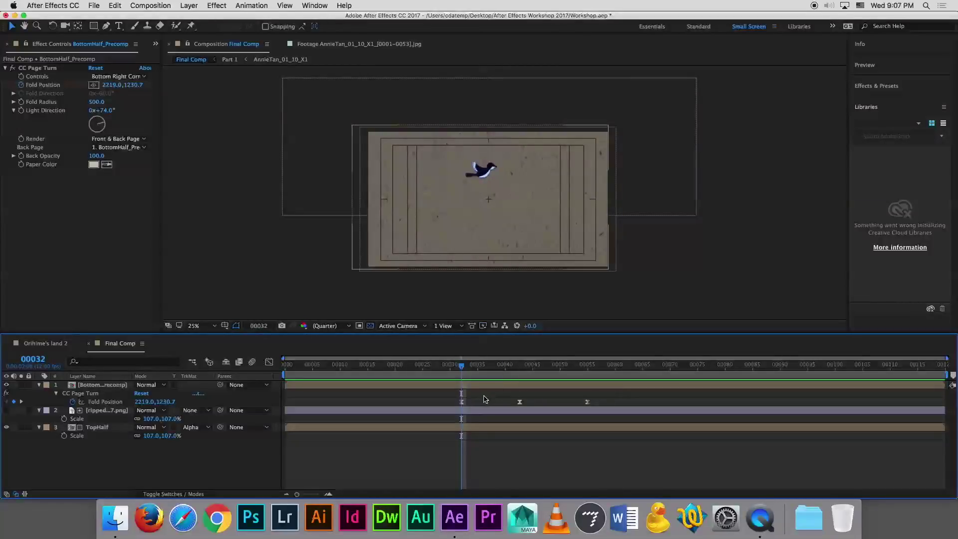
pyautogui.press('space')
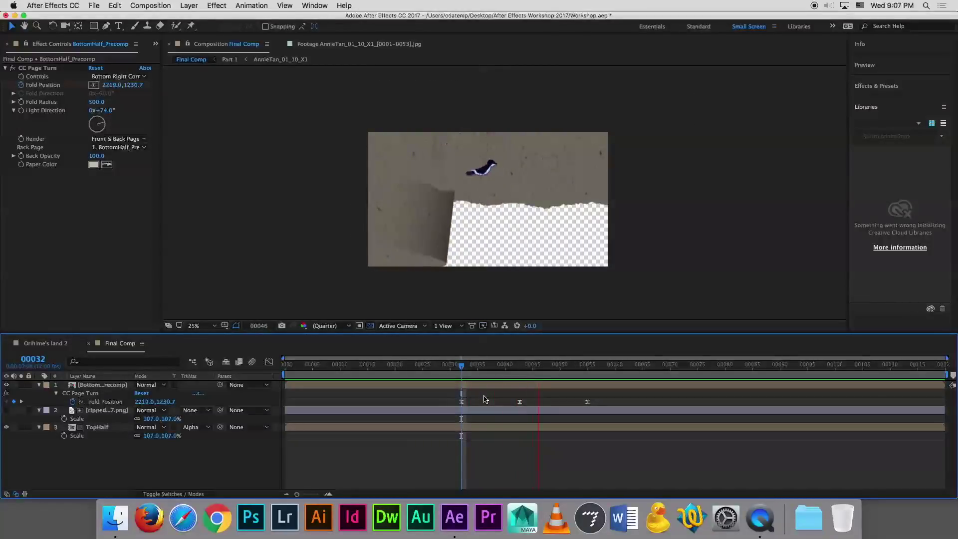
pyautogui.press('space')
# Move the middle Fold Position keyframe from frame 43 to frame 42
pyautogui.click(522, 367)
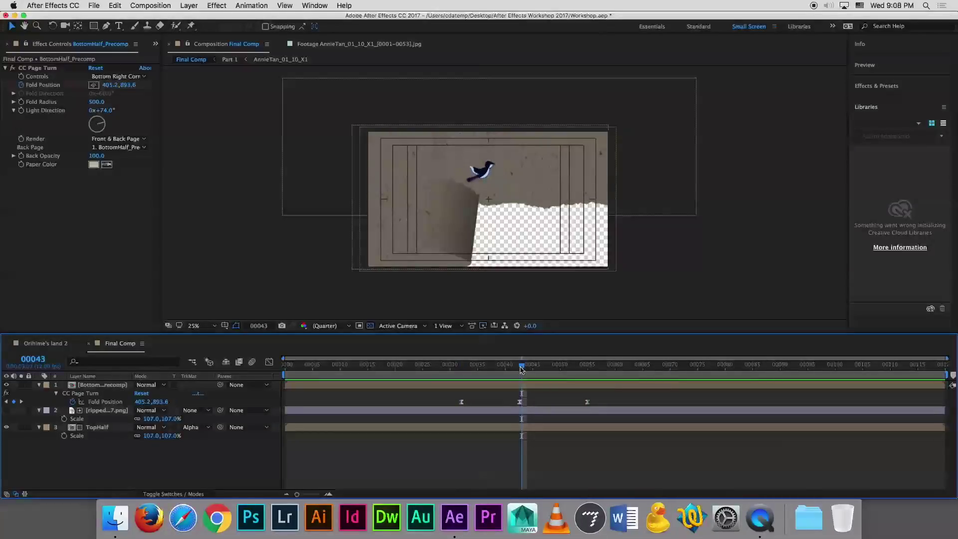
pyautogui.click(517, 370)
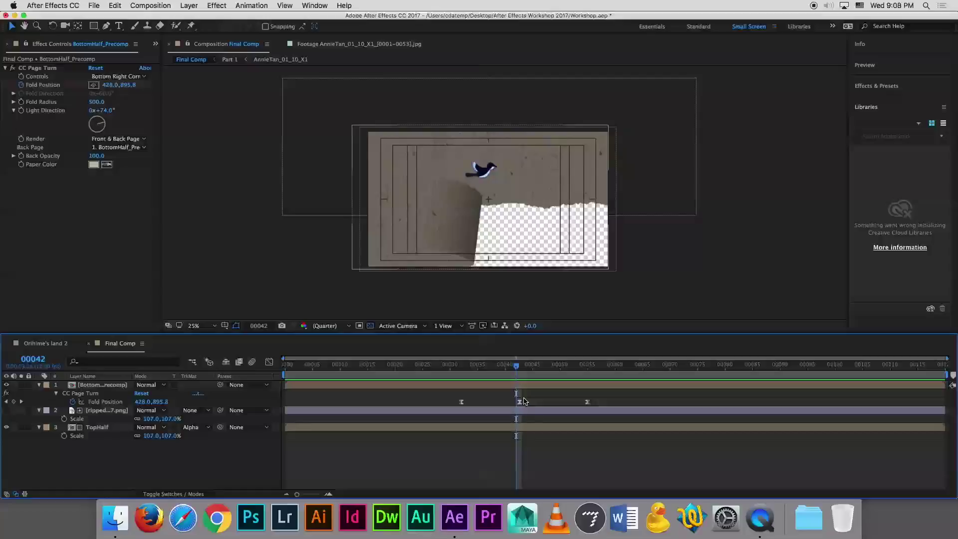
pyautogui.moveTo(520, 403); pyautogui.dragTo(517, 402)
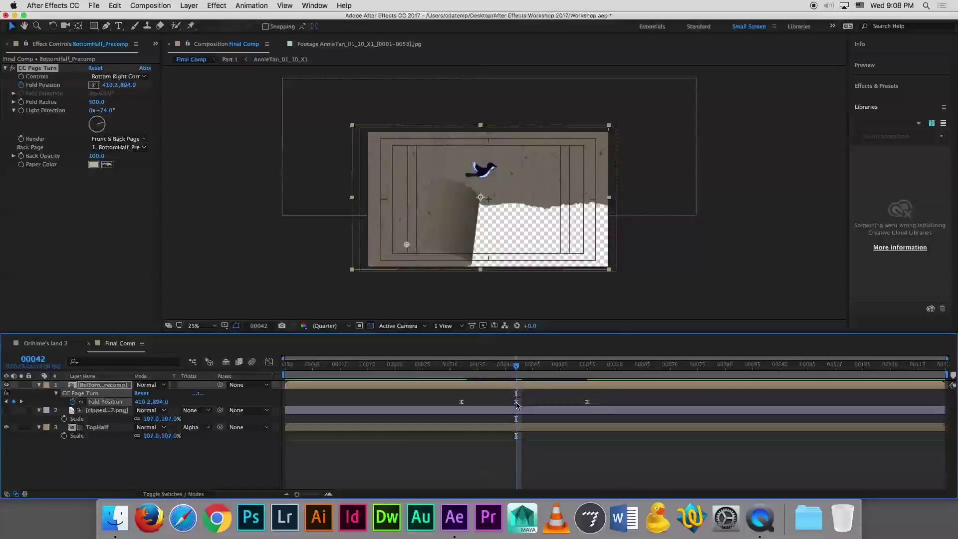
pyautogui.rightClick(517, 403)
pyautogui.press('Escape')
pyautogui.click(270, 364)
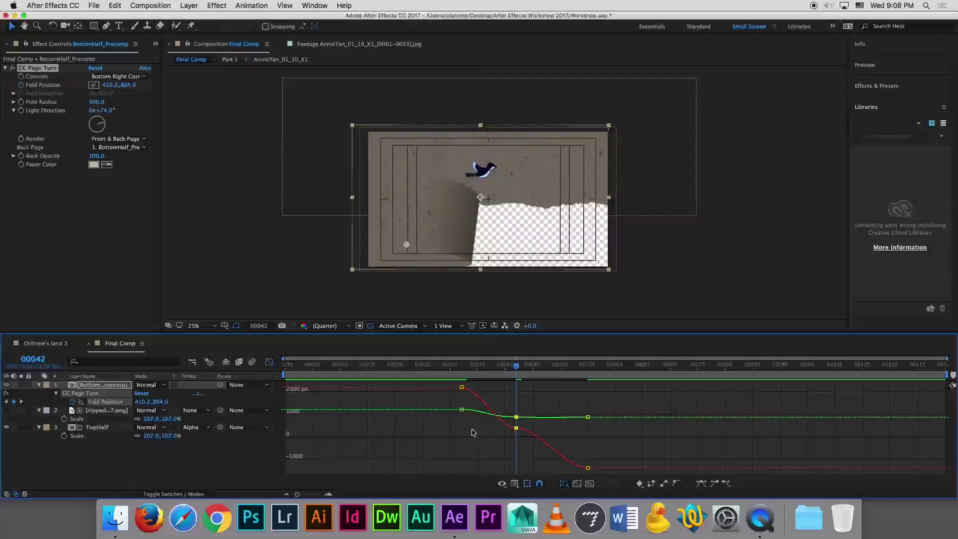
pyautogui.moveTo(469, 390)
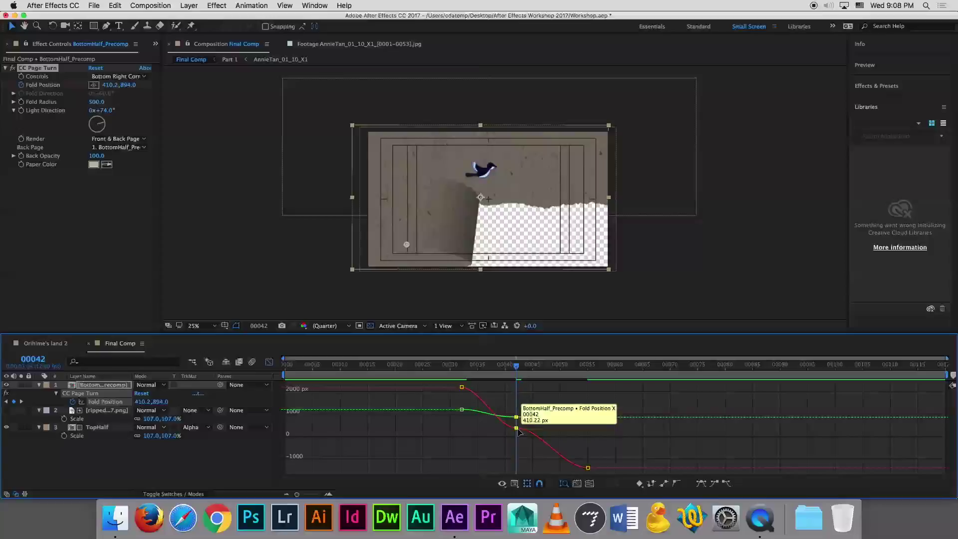
pyautogui.moveTo(516, 431)
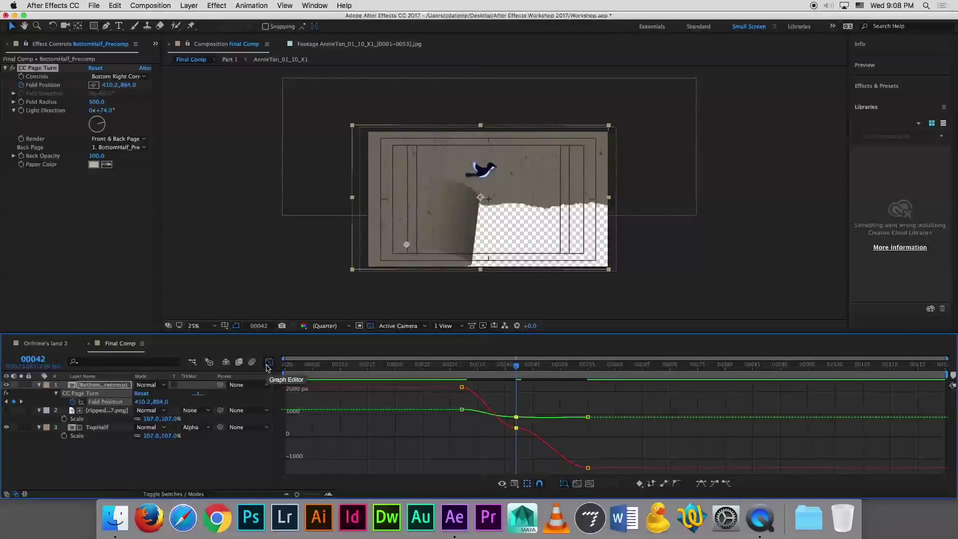
pyautogui.click(268, 363)
pyautogui.click(268, 363)
pyautogui.click(268, 364)
pyautogui.click(268, 364)
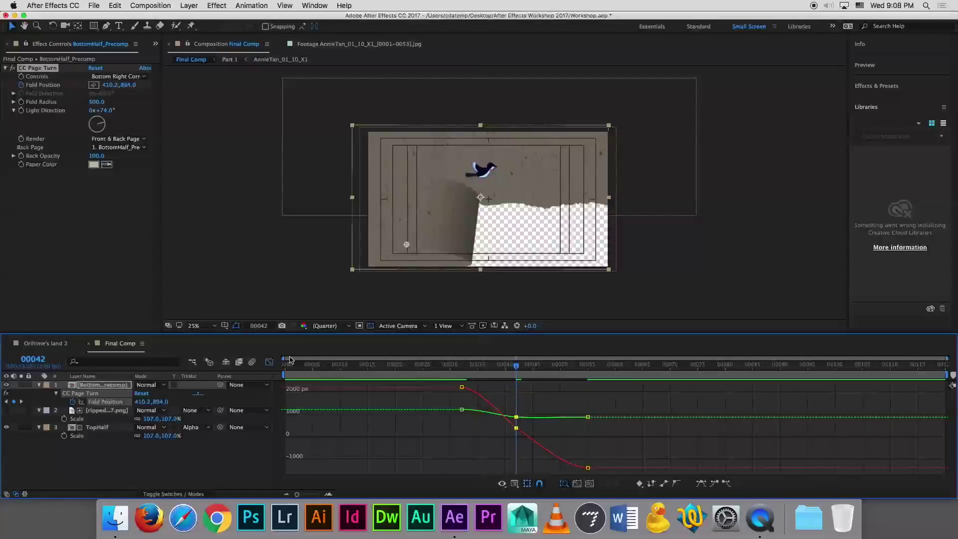
pyautogui.click(269, 362)
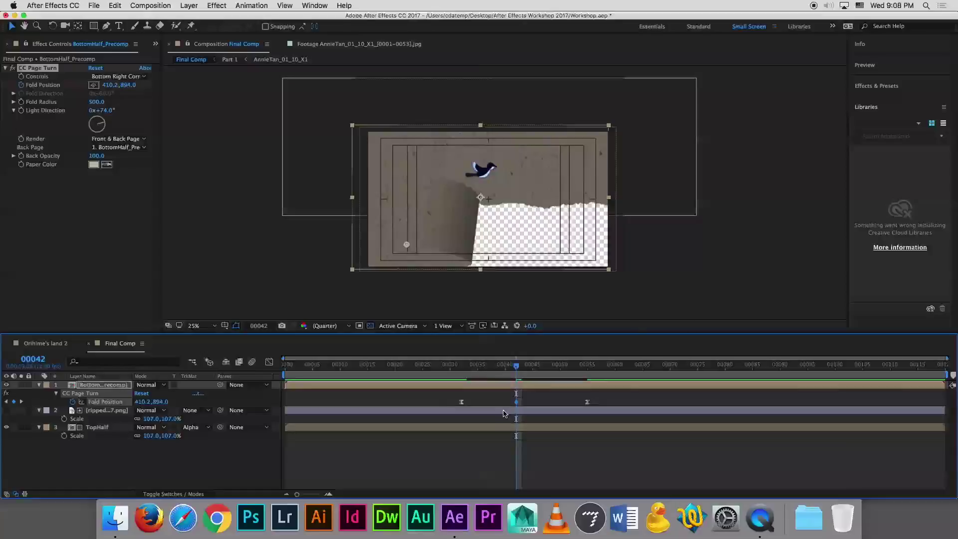
# Preview the page turn from frame 31 and step onto the first Fold Position keyframe at 00032
pyautogui.click(537, 403)
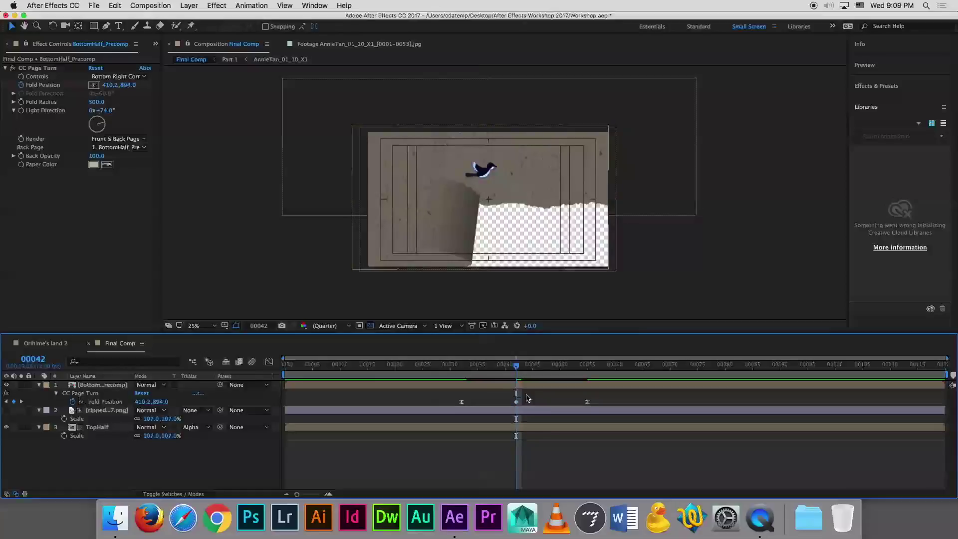
pyautogui.click(456, 365)
pyautogui.press('space')
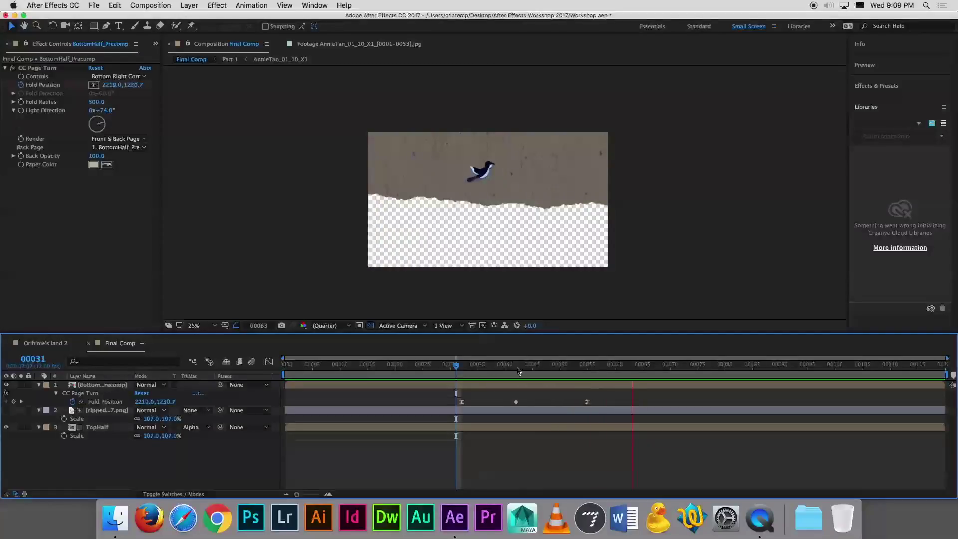
pyautogui.press('space')
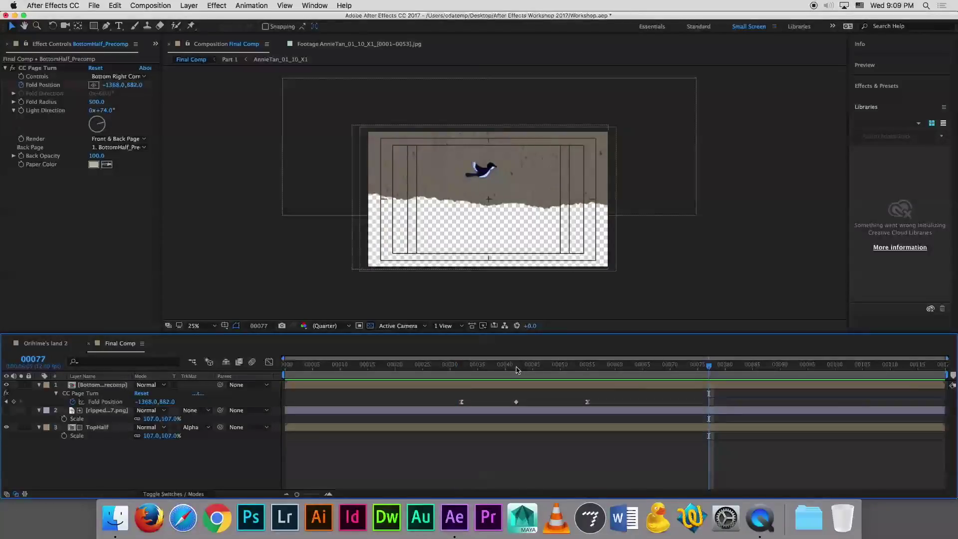
pyautogui.moveTo(517, 370)
pyautogui.mouseDown()
pyautogui.moveTo(466, 369)
pyautogui.moveTo(553, 368)
pyautogui.moveTo(462, 369)
pyautogui.mouseUp()
pyautogui.click(52, 88)
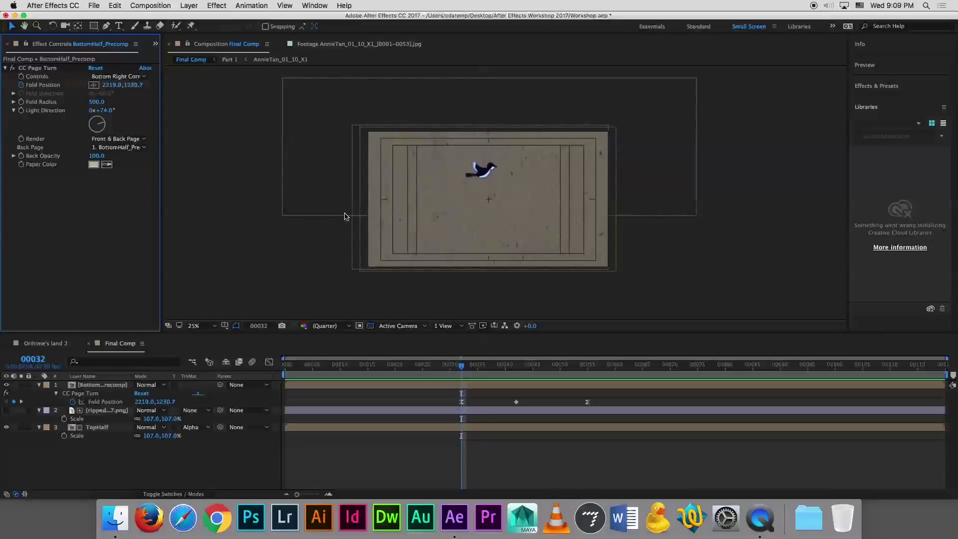
# Select the bottom-half layer and scrub between frames 32 and 40 to check the fold
pyautogui.click(489, 368)
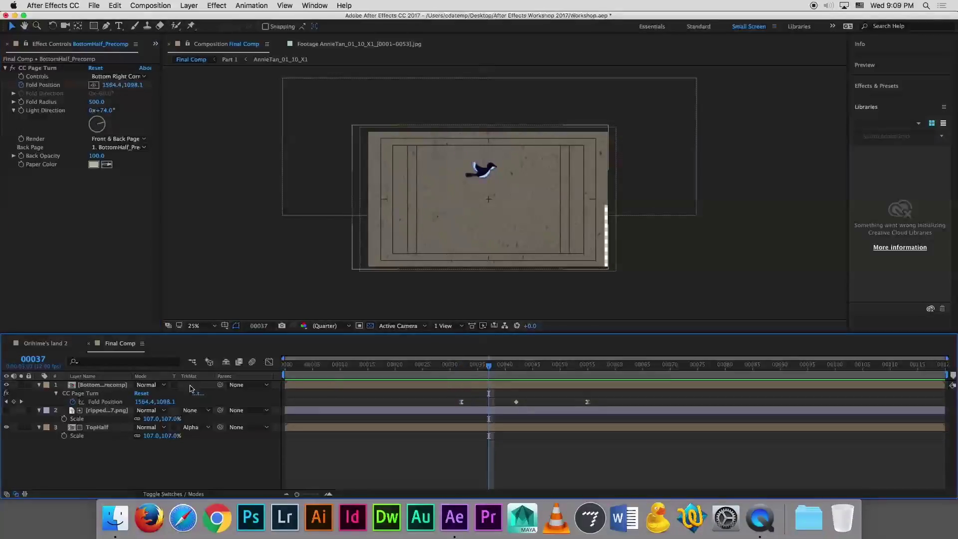
pyautogui.click(80, 393)
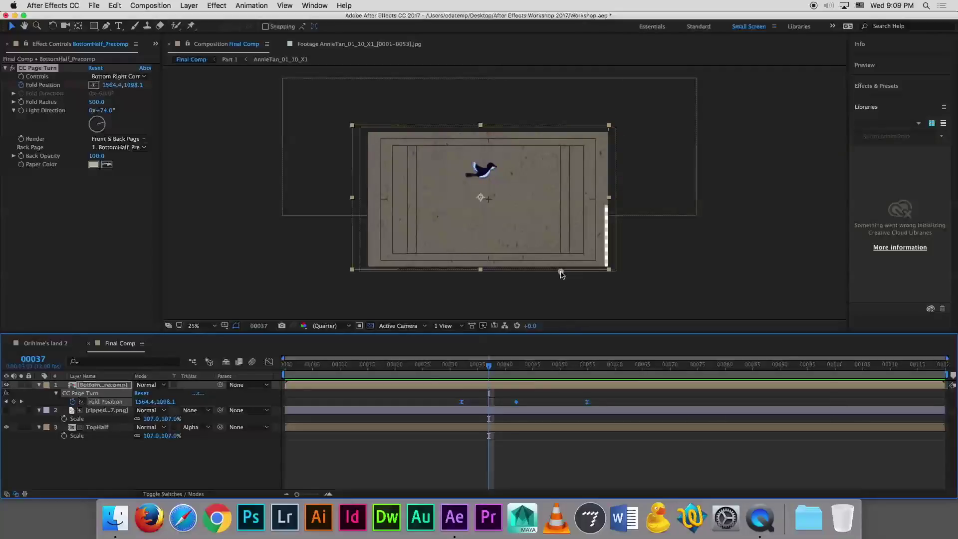
pyautogui.moveTo(469, 372)
pyautogui.mouseDown()
pyautogui.moveTo(563, 374)
pyautogui.moveTo(517, 377)
pyautogui.mouseUp()
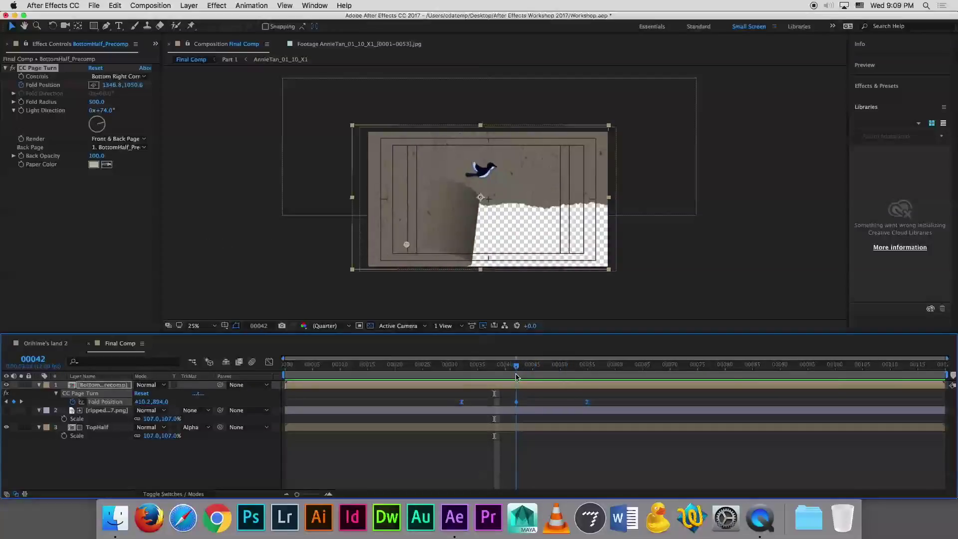
pyautogui.moveTo(517, 376); pyautogui.dragTo(460, 379)
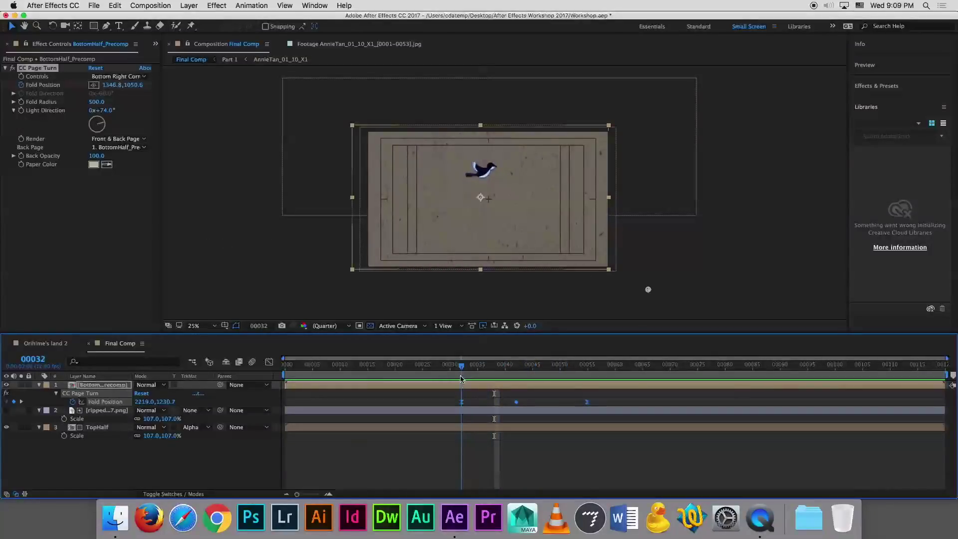
pyautogui.moveTo(461, 378)
pyautogui.mouseDown()
pyautogui.moveTo(506, 378)
pyautogui.moveTo(461, 377)
pyautogui.mouseUp()
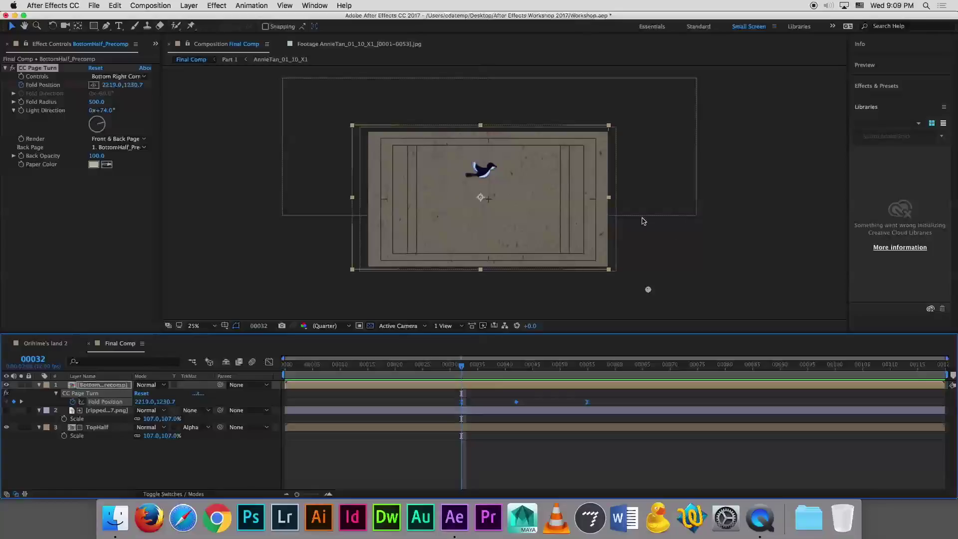
# Check the keyframes at 55 and 42, scrub to frame 52, then collapse the layer's properties
pyautogui.click(588, 369)
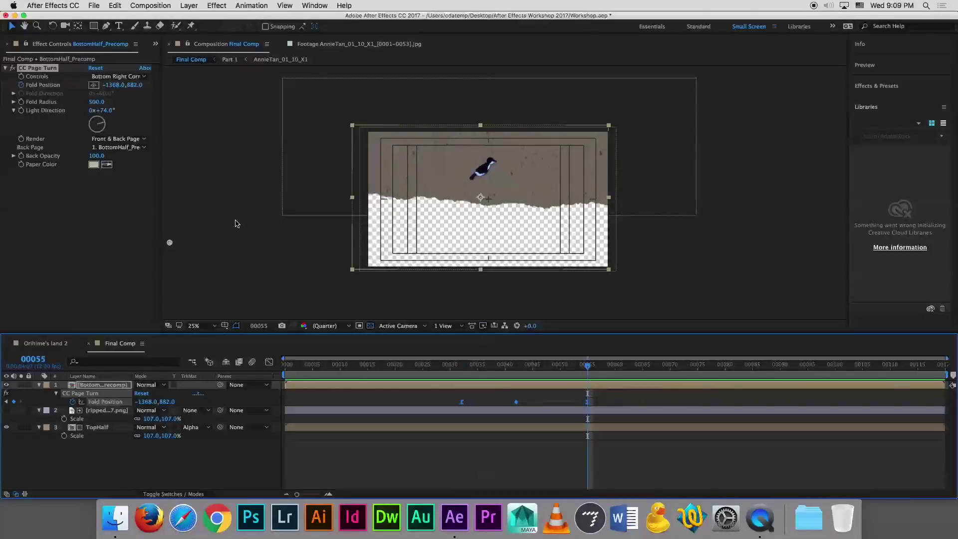
pyautogui.click(517, 367)
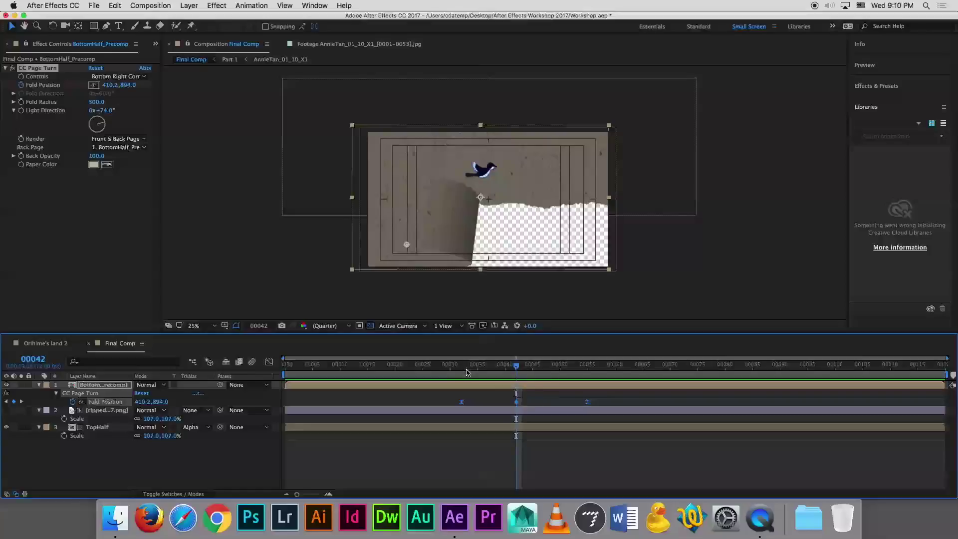
pyautogui.moveTo(463, 370); pyautogui.dragTo(572, 375)
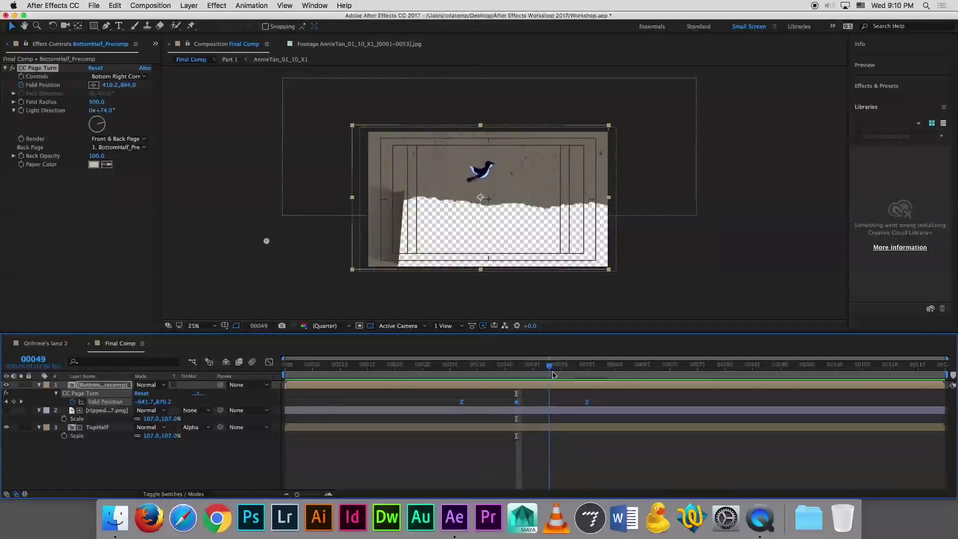
pyautogui.moveTo(572, 375)
pyautogui.mouseDown()
pyautogui.moveTo(476, 378)
pyautogui.moveTo(569, 381)
pyautogui.mouseUp()
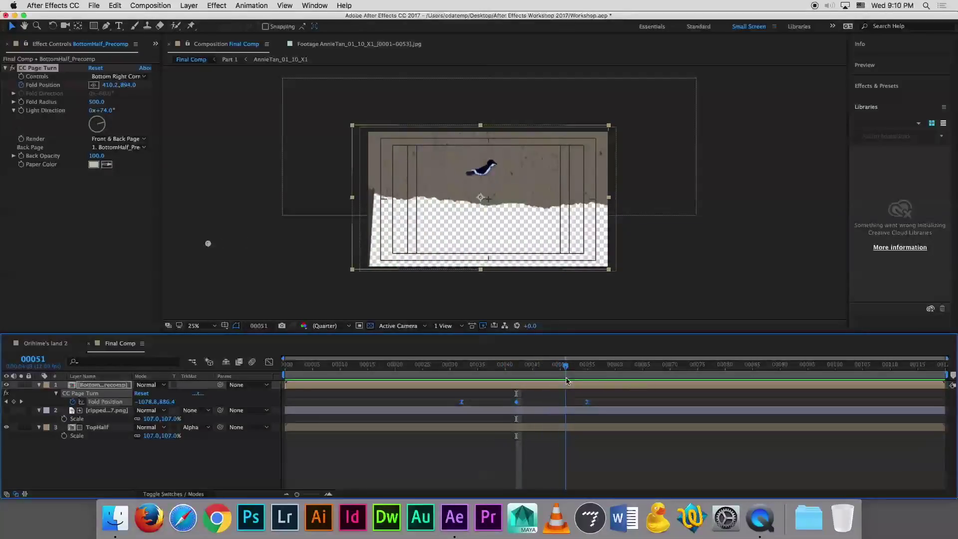
pyautogui.click(38, 385)
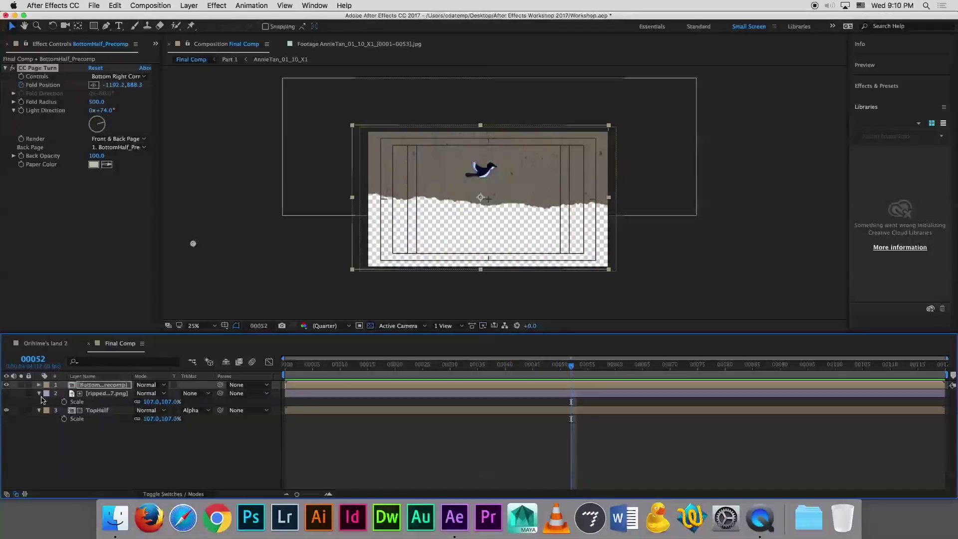
# Collapse the ripped paper and TopHalf layers, deselect everything, and restore the transparency grid
pyautogui.click(39, 402)
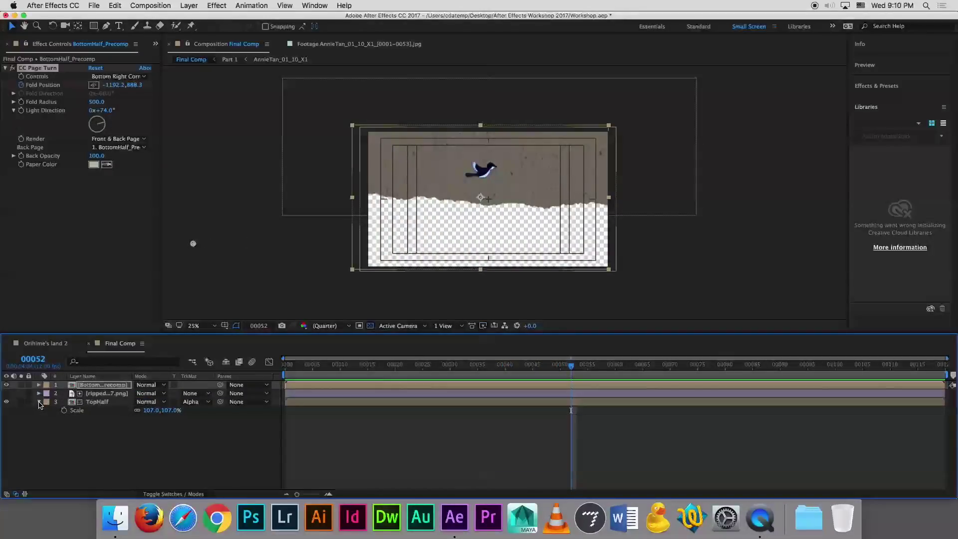
pyautogui.click(467, 446)
pyautogui.click(370, 325)
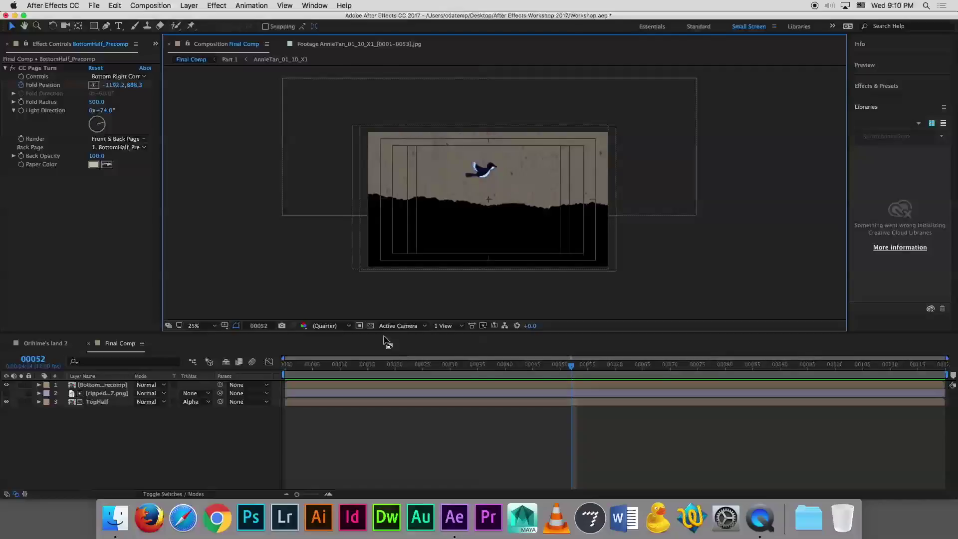
pyautogui.click(370, 326)
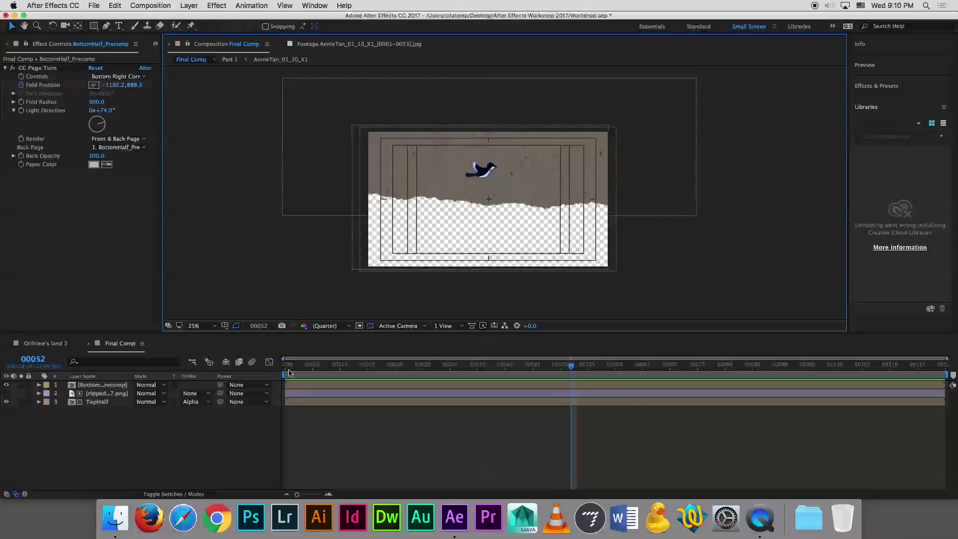
pyautogui.click(188, 6)
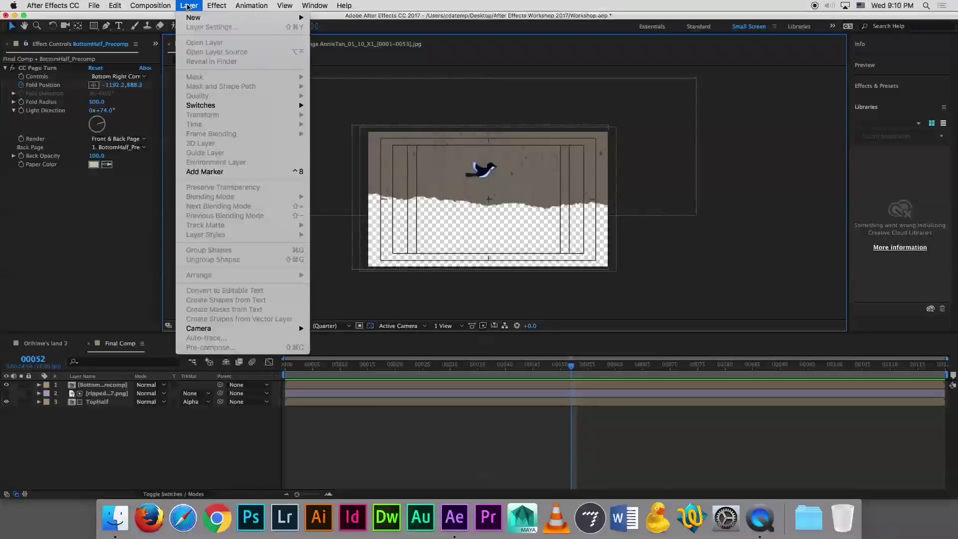
# Create a black solid, Black Solid 2, and drag it to the bottom of the layer stack
pyautogui.moveTo(193, 16)
pyautogui.click(125, 453)
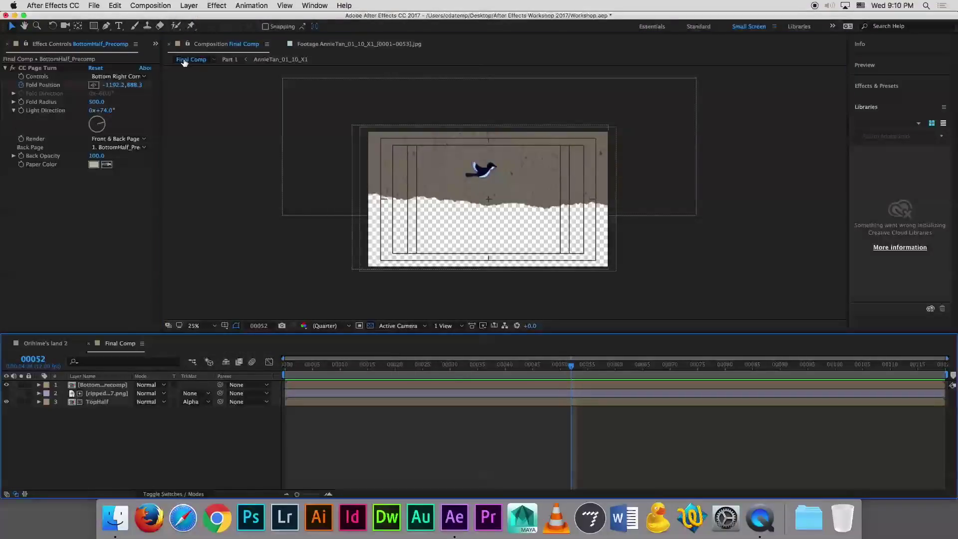
pyautogui.click(188, 6)
pyautogui.moveTo(197, 17)
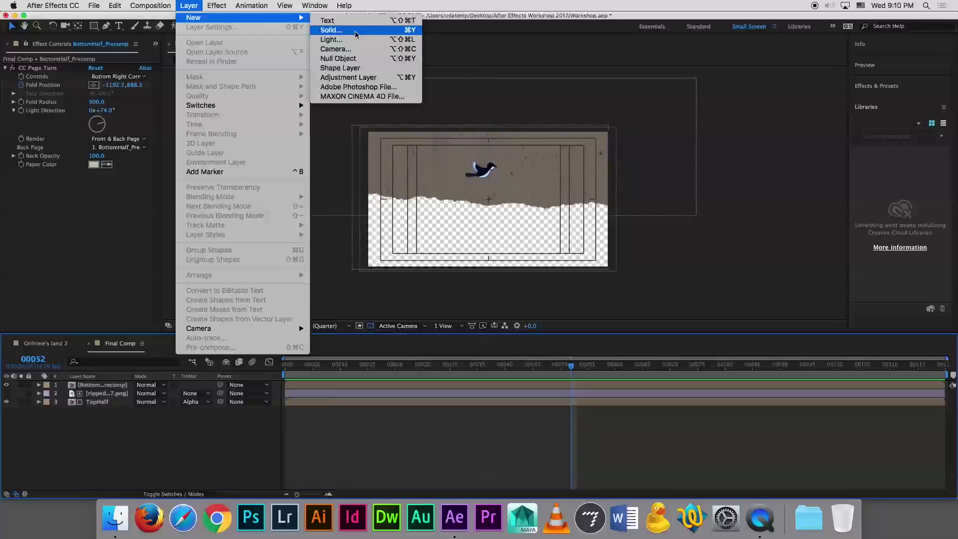
pyautogui.click(355, 32)
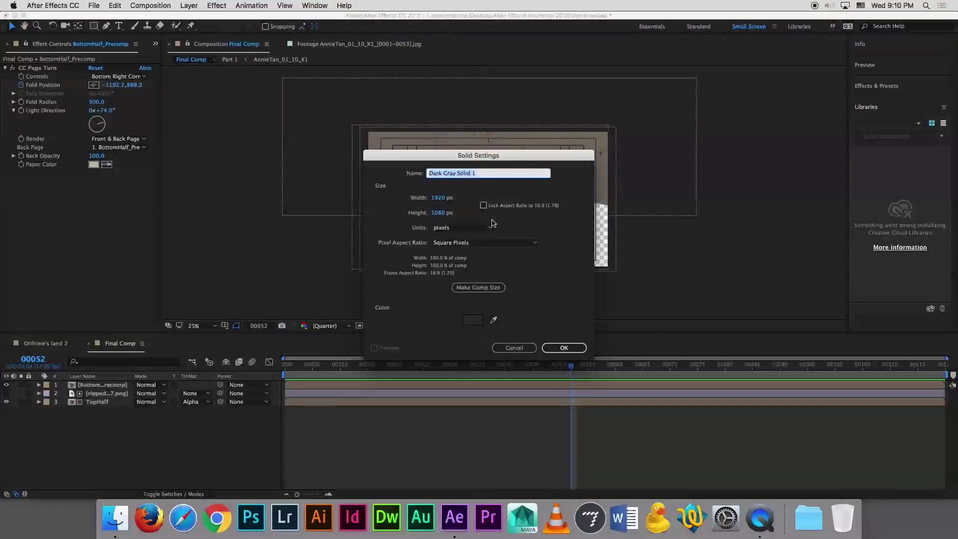
pyautogui.click(473, 320)
pyautogui.moveTo(382, 282); pyautogui.dragTo(337, 345)
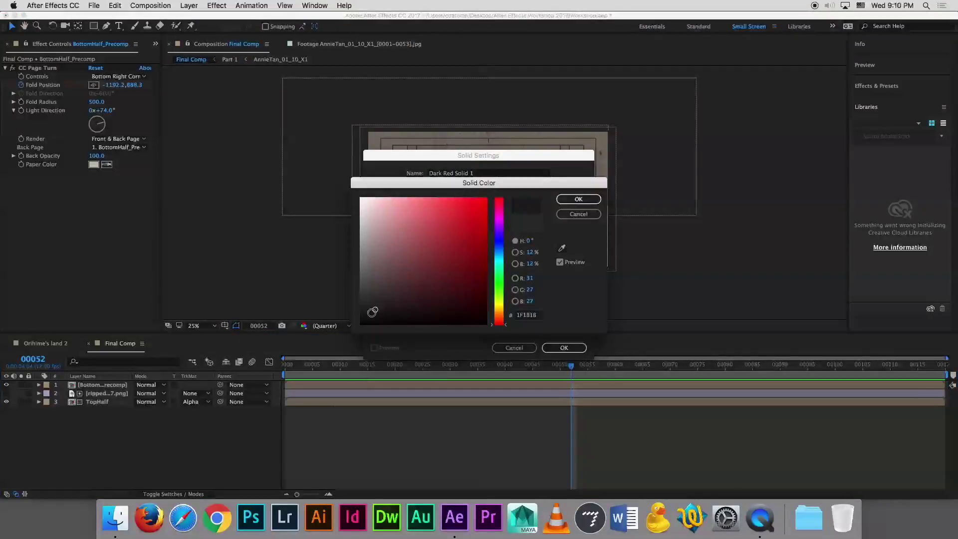
pyautogui.click(580, 200)
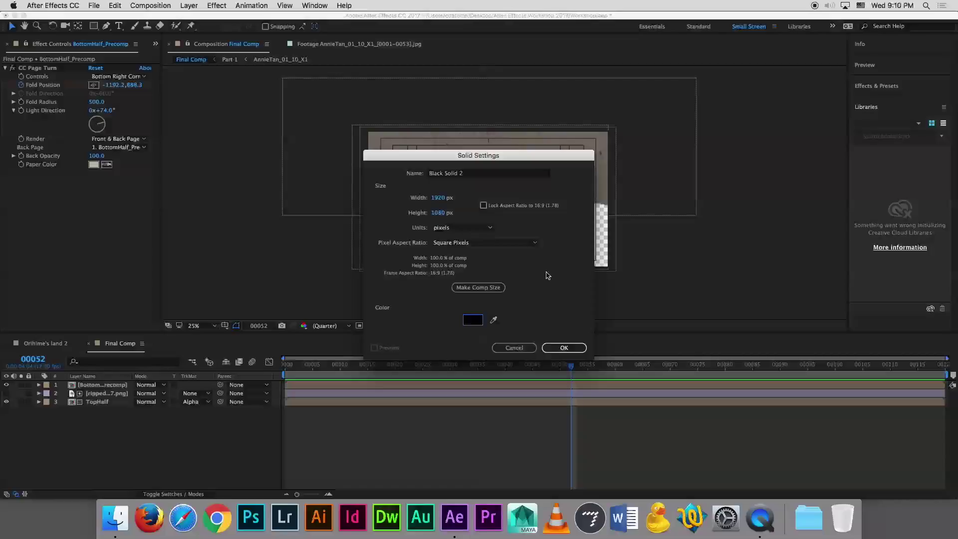
pyautogui.click(564, 347)
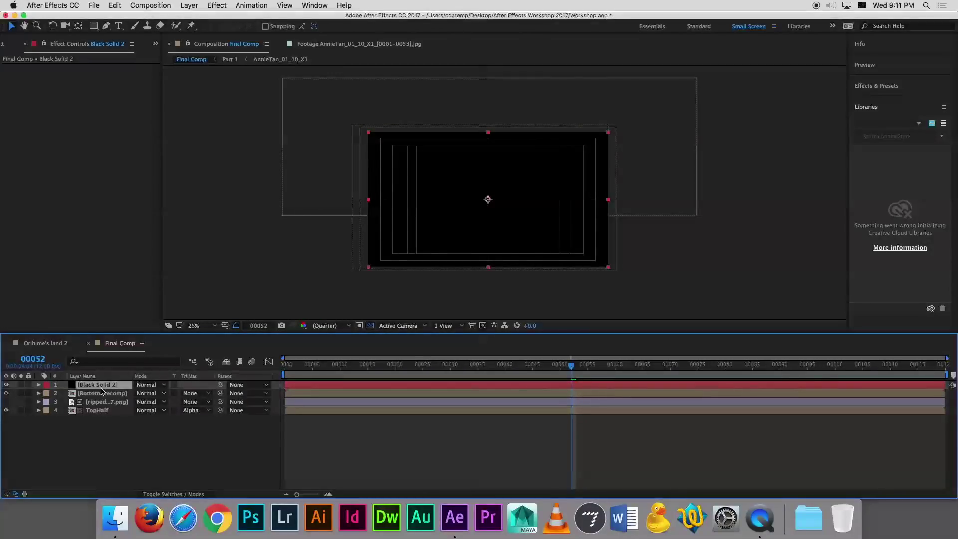
pyautogui.moveTo(102, 390); pyautogui.dragTo(103, 418)
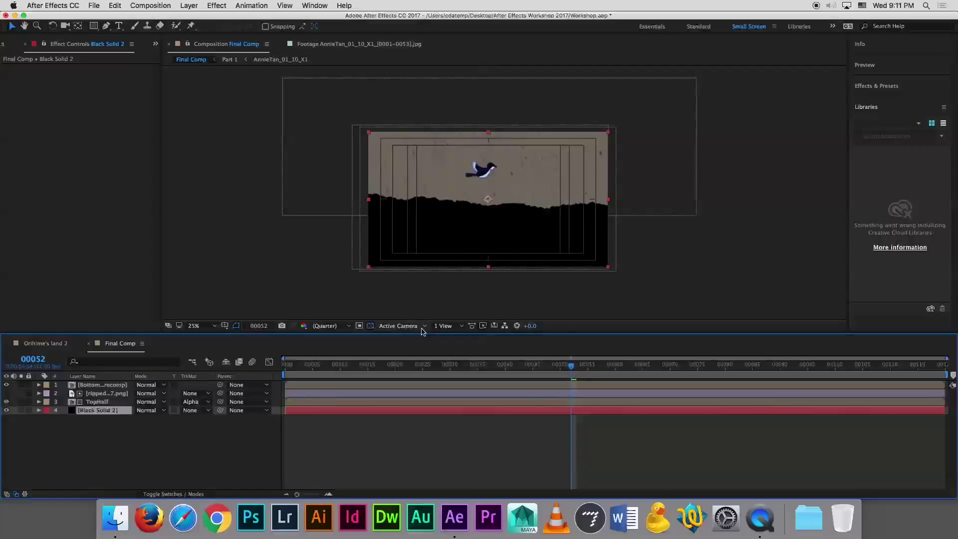
pyautogui.click(371, 330)
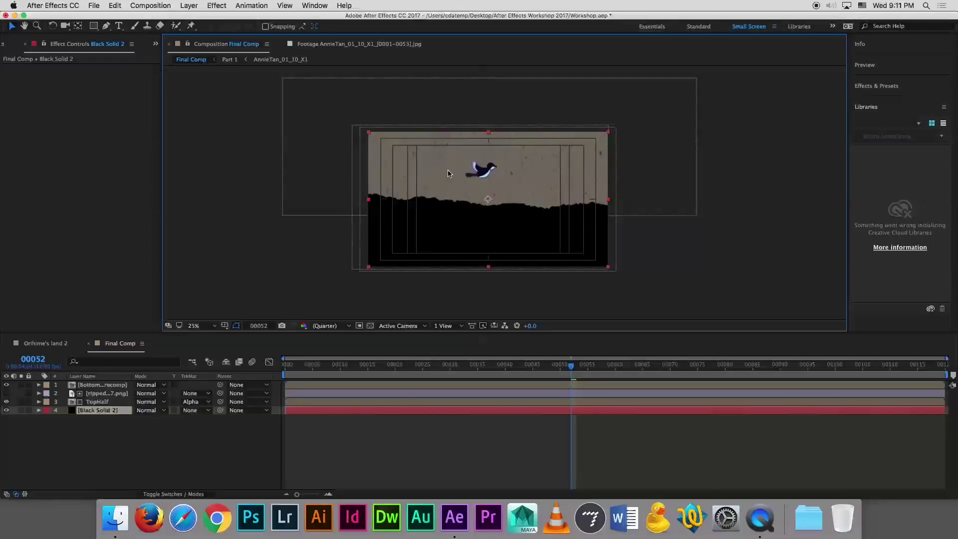
# Type 'After Effects Workshop' as a new text layer below the tear and select all of it
pyautogui.click(120, 27)
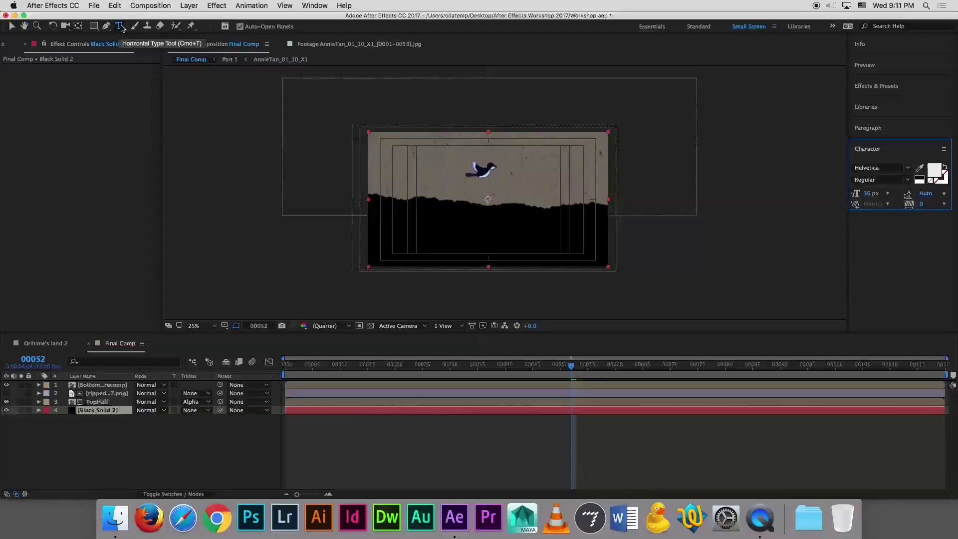
pyautogui.click(492, 234)
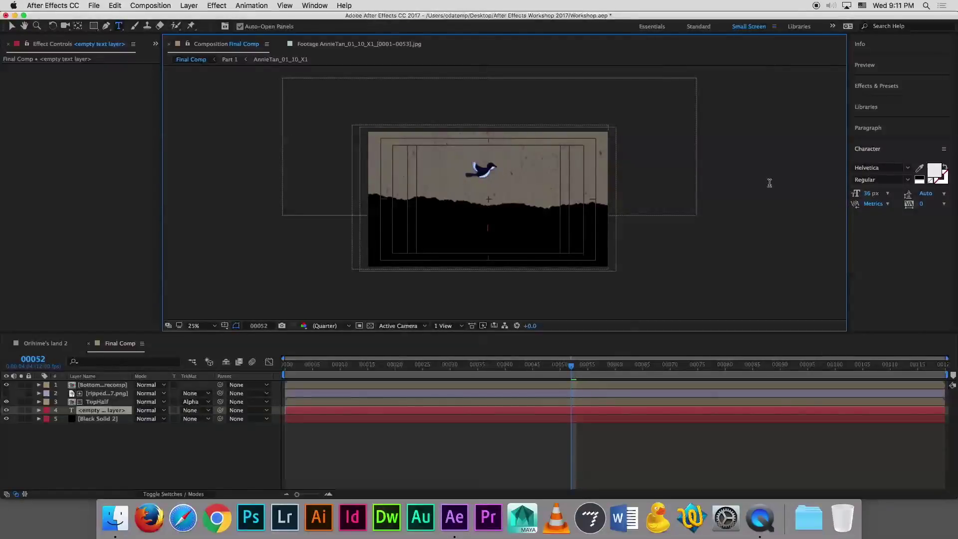
pyautogui.write('After')
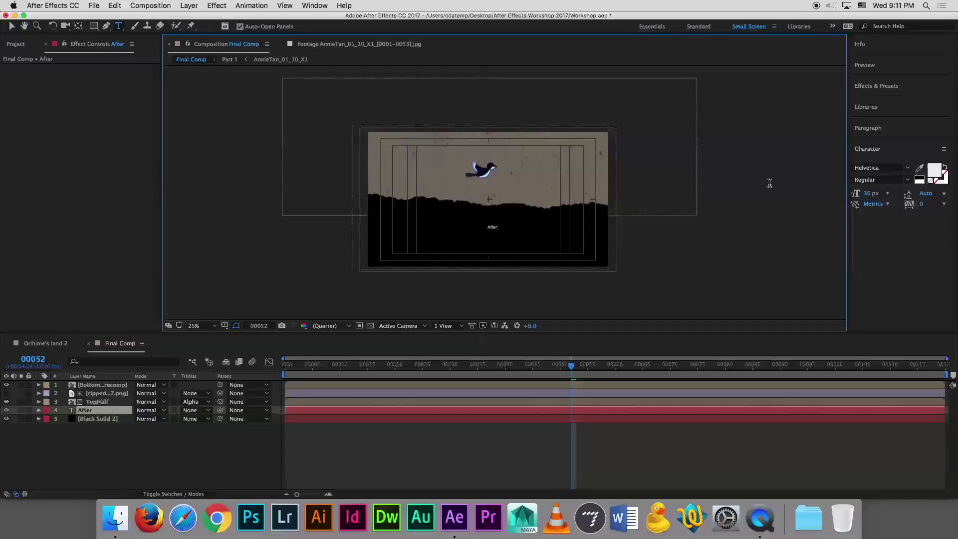
pyautogui.write(' Effects ')
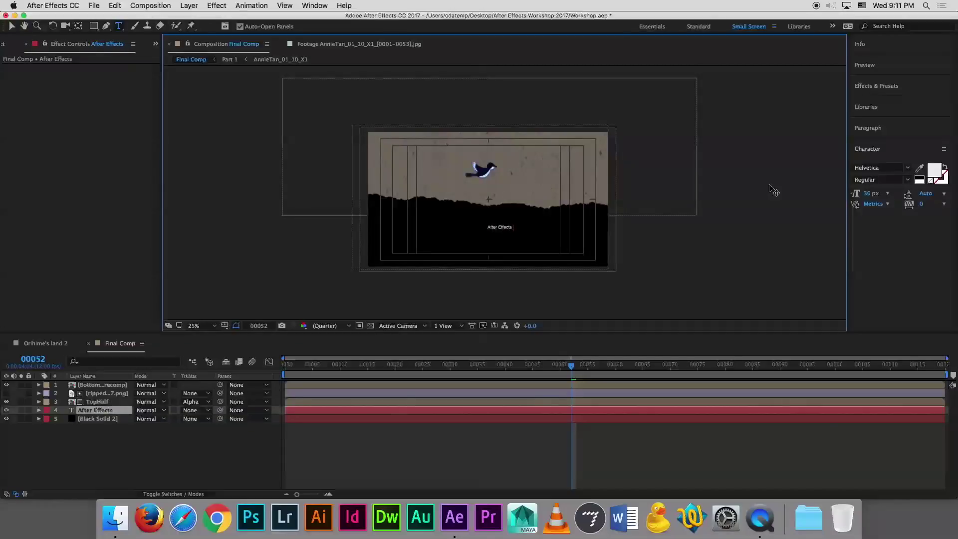
pyautogui.write('Workshop')
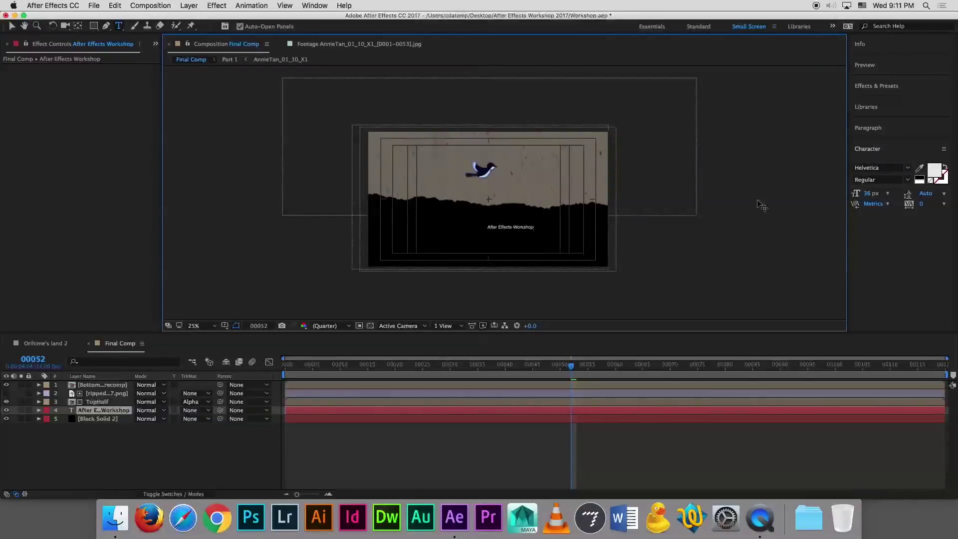
pyautogui.press('super+a')
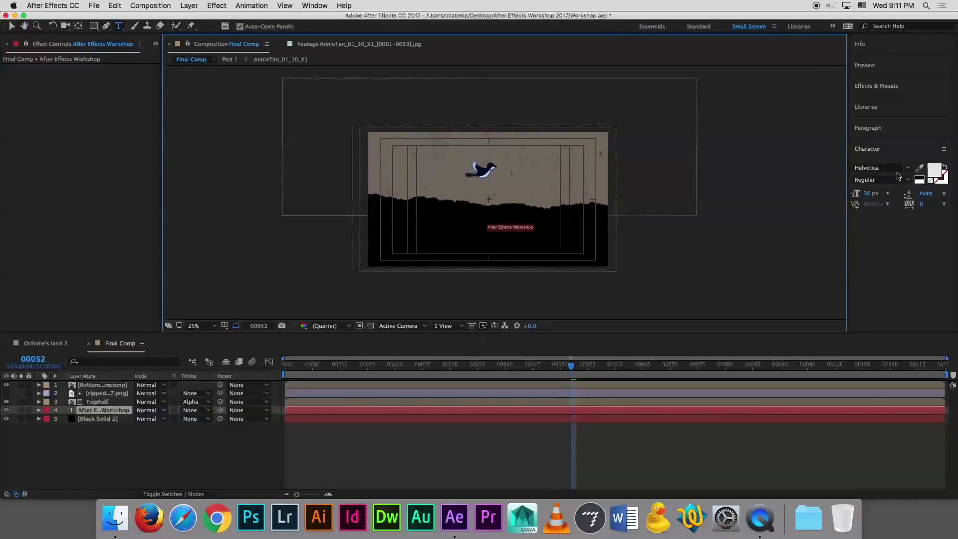
# Set the title to centred paragraph alignment and check its font size in the Character panel
pyautogui.click(889, 128)
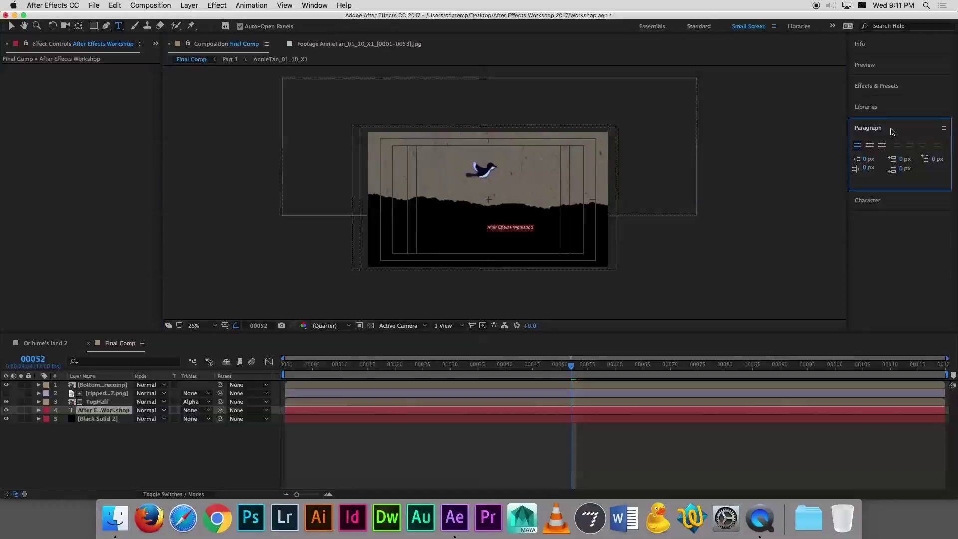
pyautogui.click(871, 146)
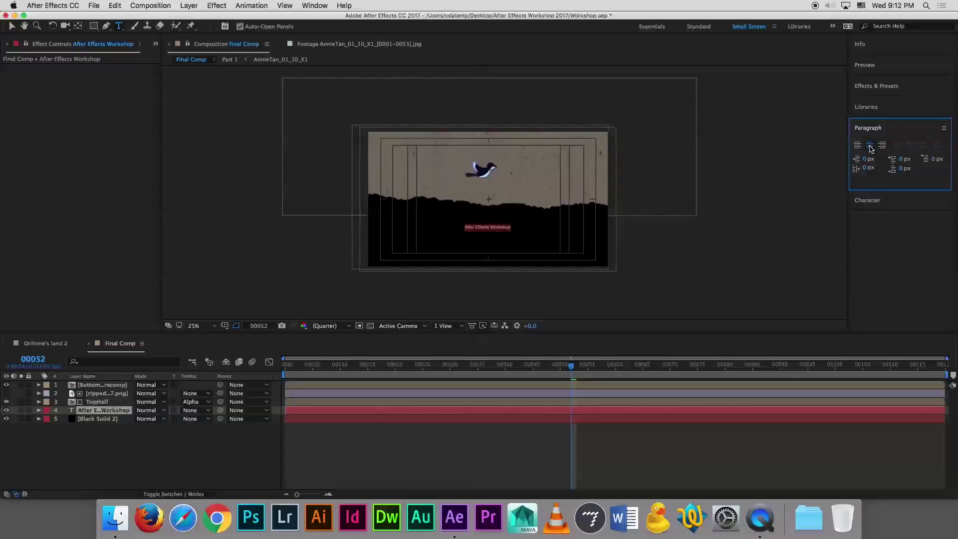
pyautogui.click(872, 148)
pyautogui.click(876, 202)
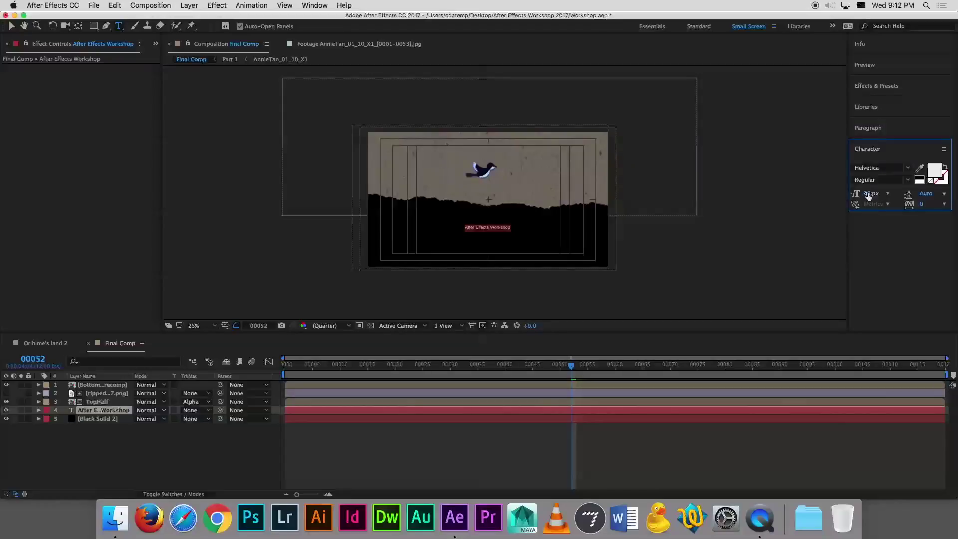
pyautogui.moveTo(870, 193); pyautogui.dragTo(872, 194)
pyautogui.click(878, 129)
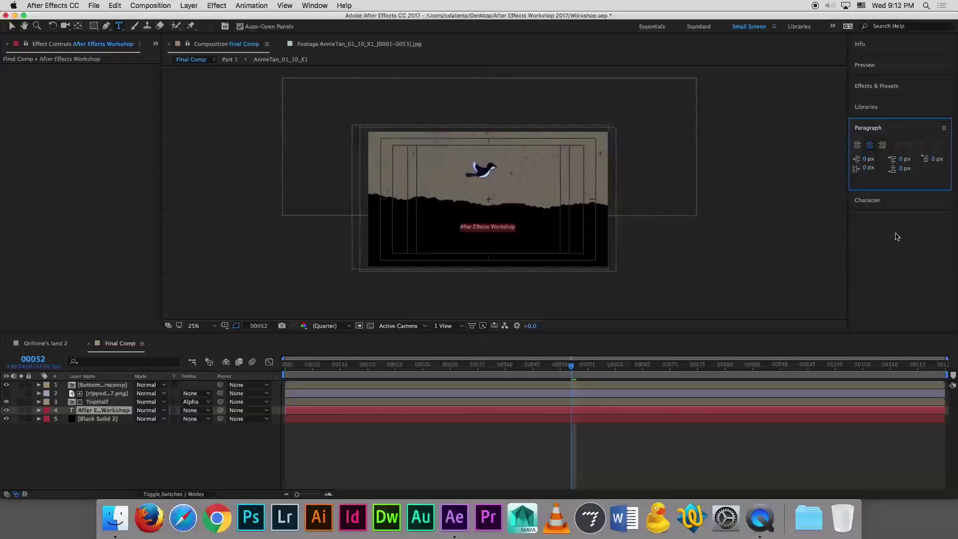
pyautogui.click(872, 148)
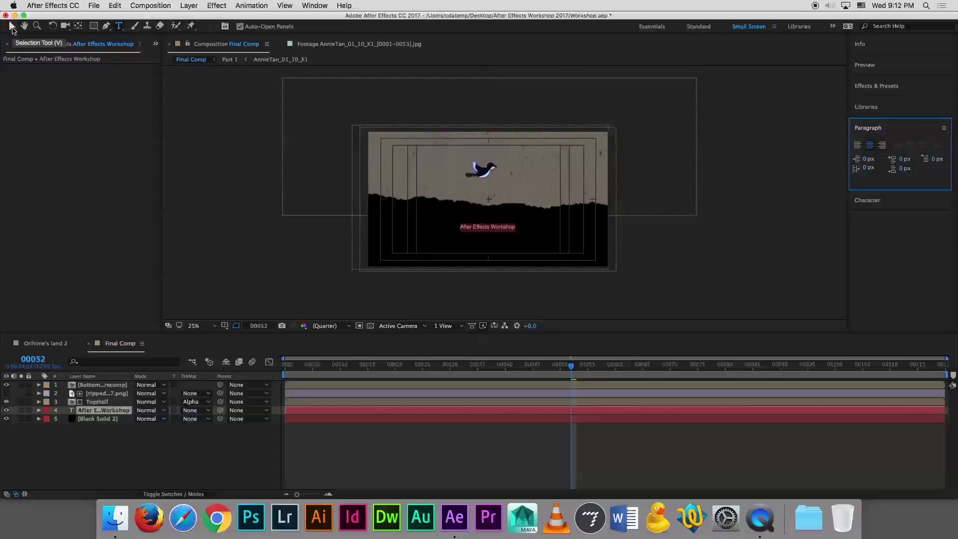
pyautogui.click(12, 28)
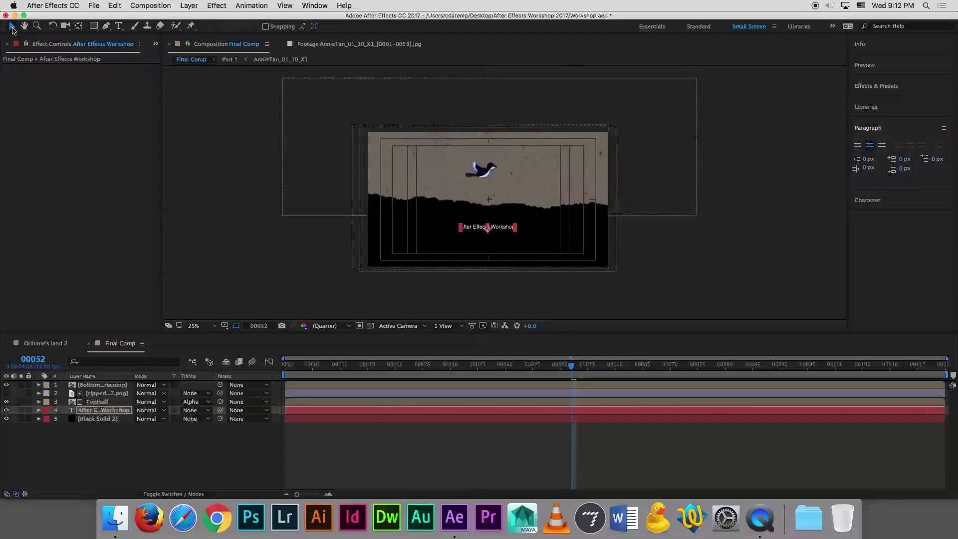
# Show the Align panel and centre the workshop title horizontally to the composition
pyautogui.click(508, 230)
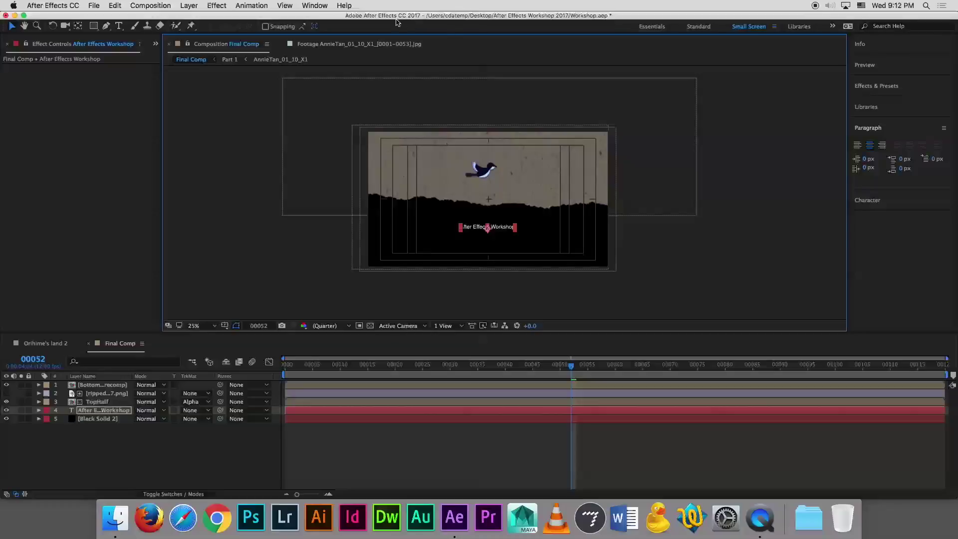
pyautogui.click(323, 6)
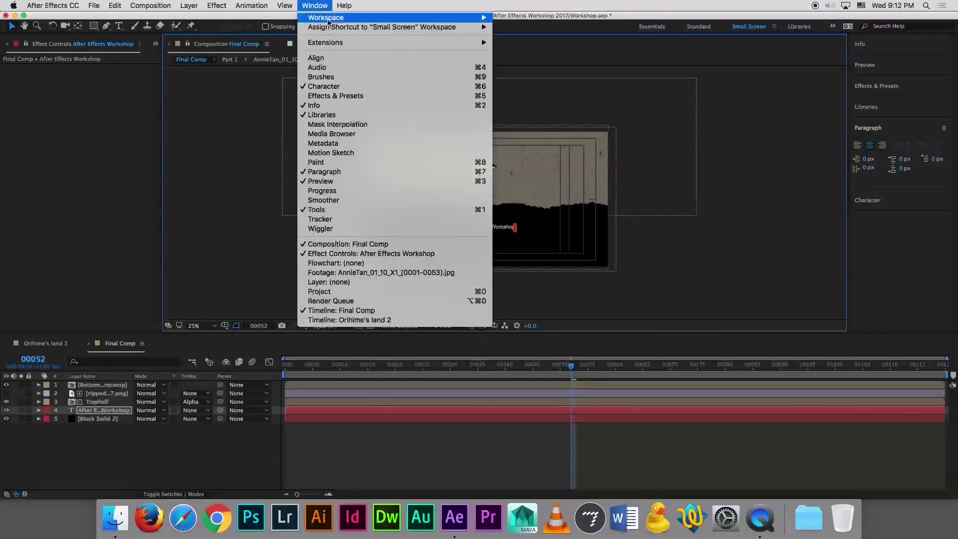
pyautogui.click(354, 60)
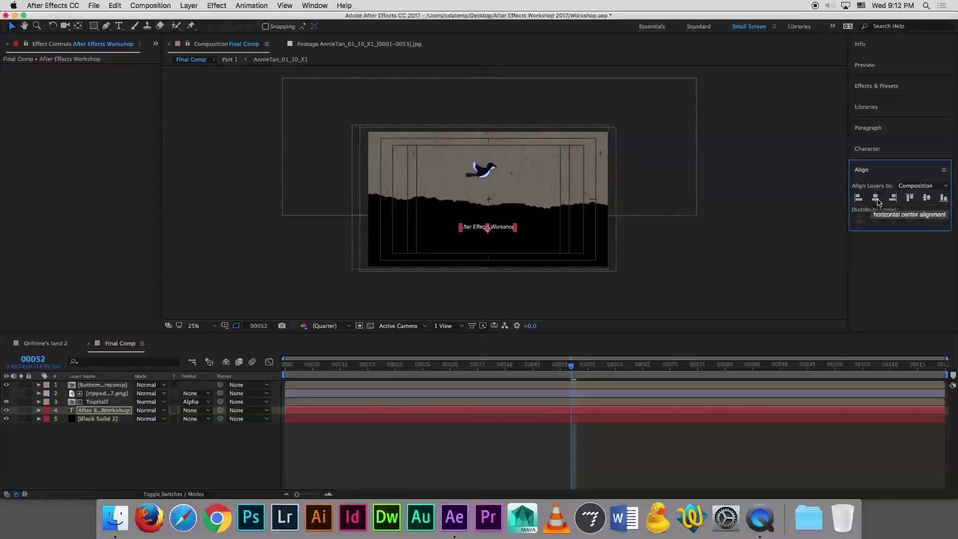
pyautogui.click(877, 198)
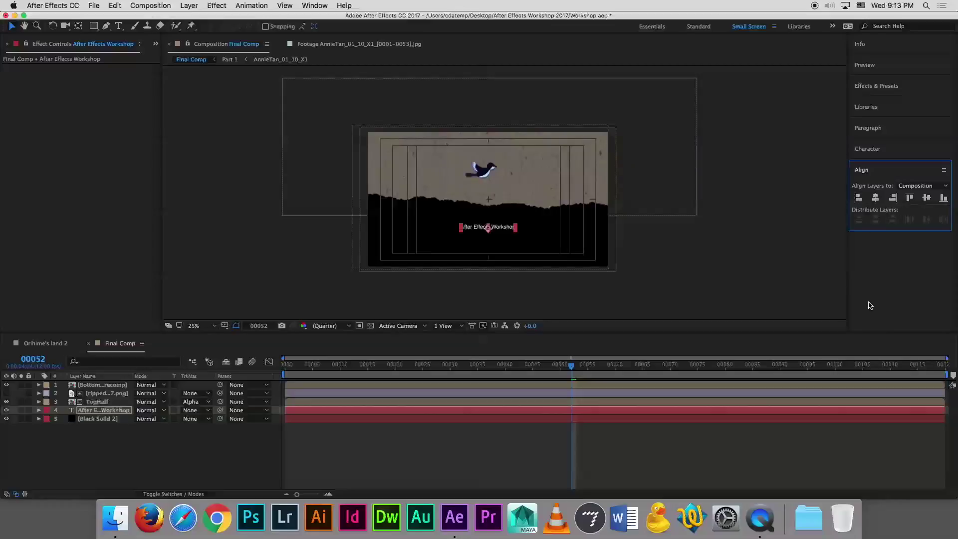
pyautogui.click(180, 466)
pyautogui.click(106, 412)
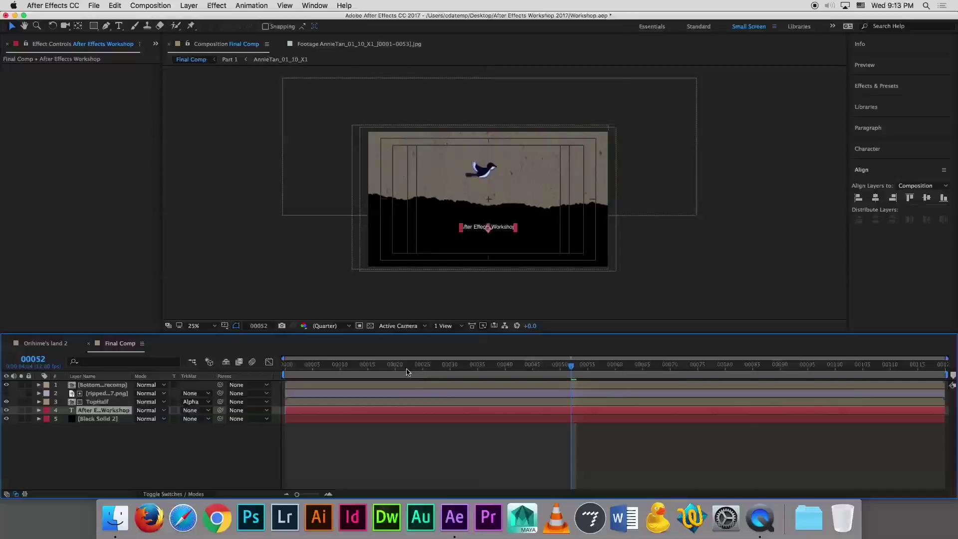
# Move Final Comp to frame 00060, deselect the title, and pick the Horizontal Type Tool
pyautogui.moveTo(394, 365); pyautogui.dragTo(617, 377)
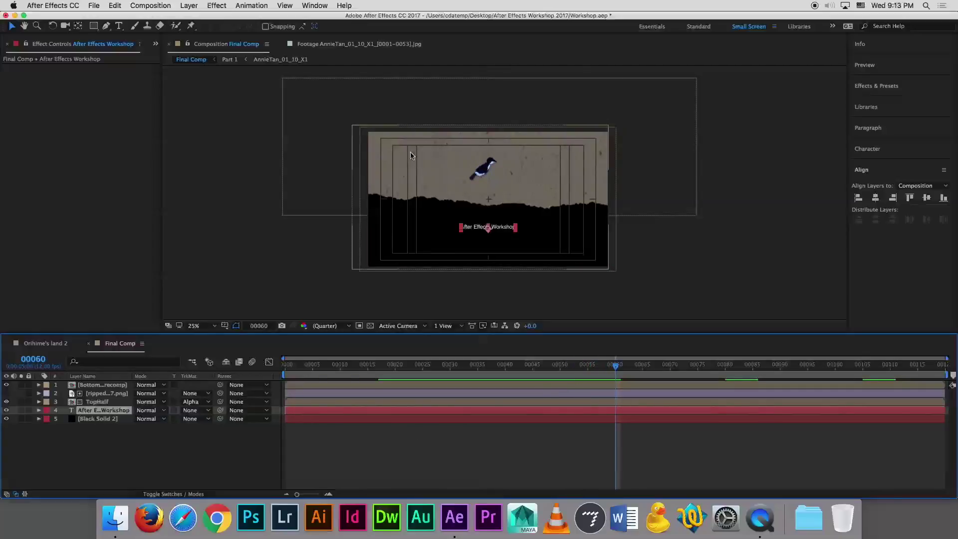
pyautogui.click(311, 6)
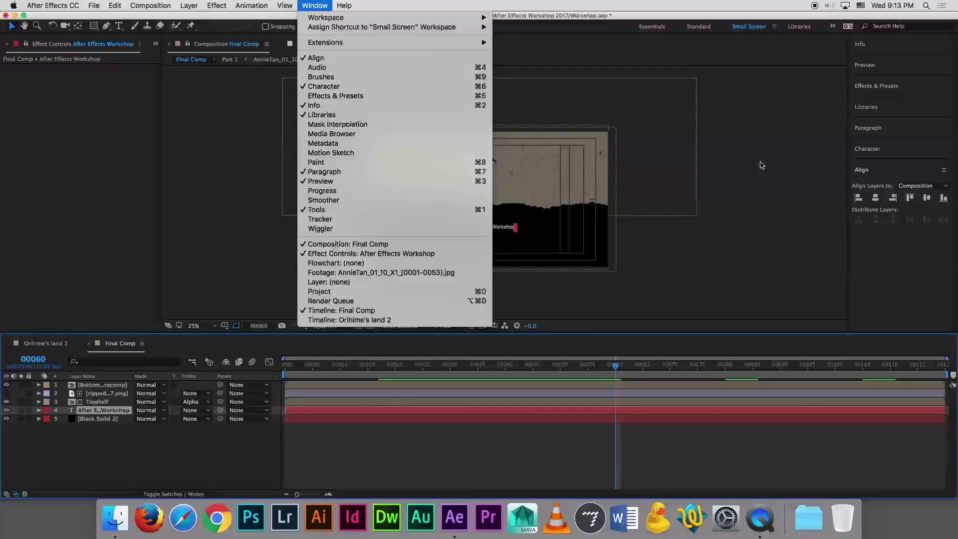
pyautogui.click(913, 272)
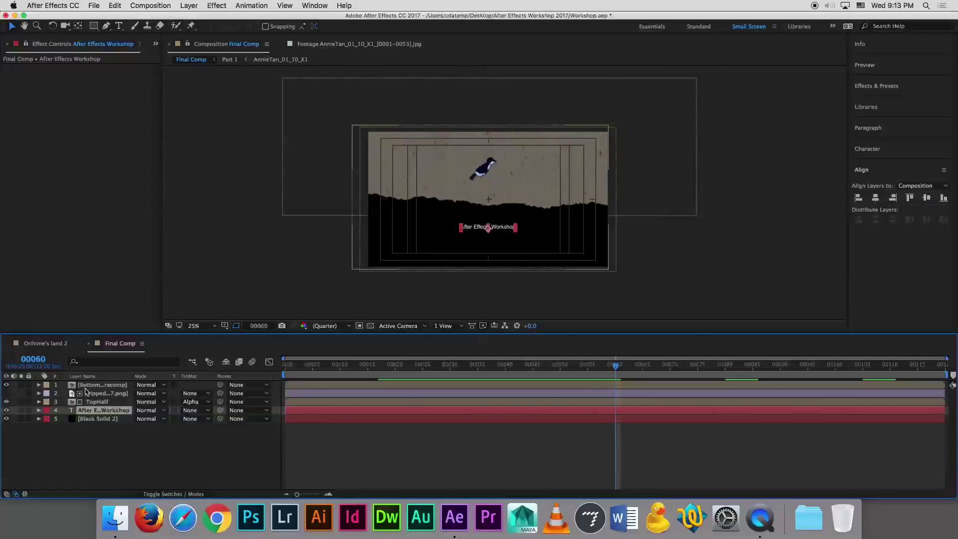
pyautogui.click(81, 452)
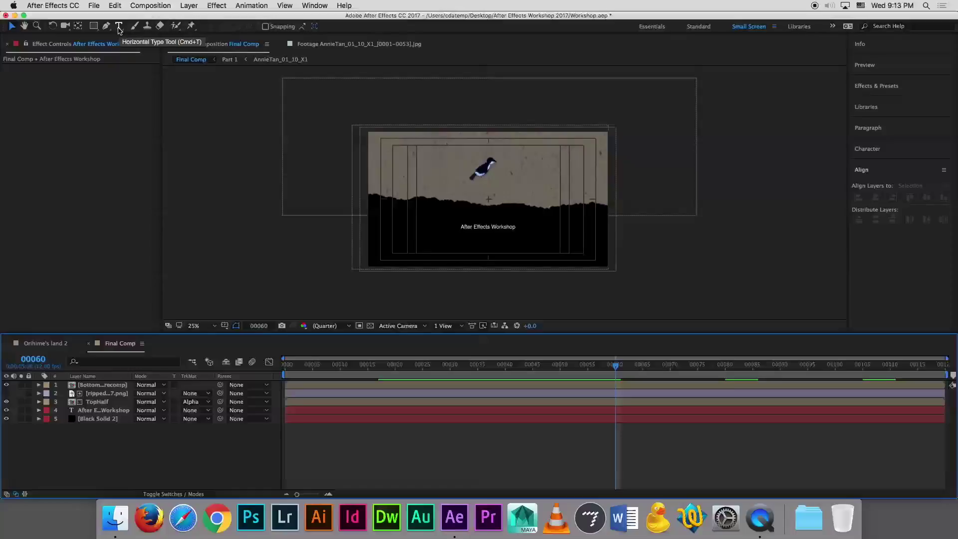
pyautogui.click(119, 26)
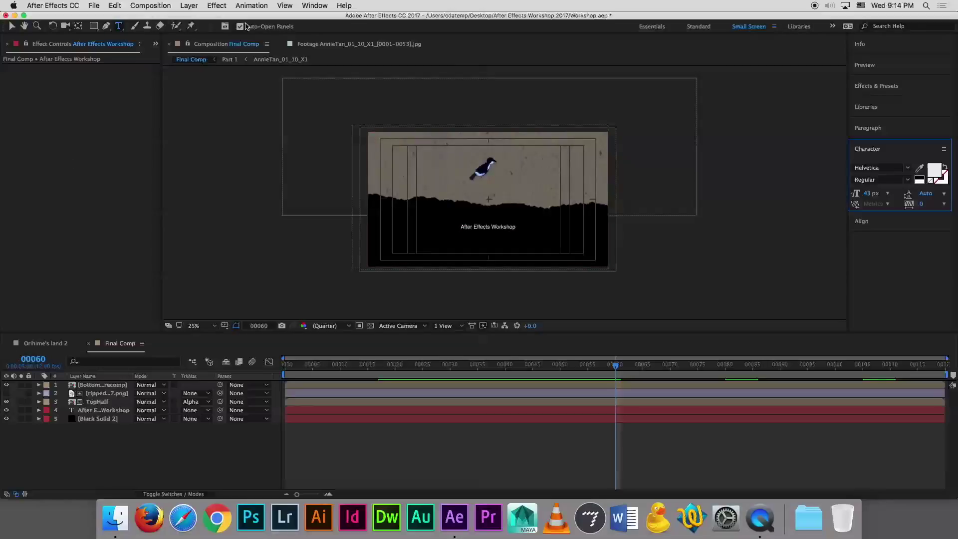
pyautogui.click(195, 6)
pyautogui.moveTo(207, 23)
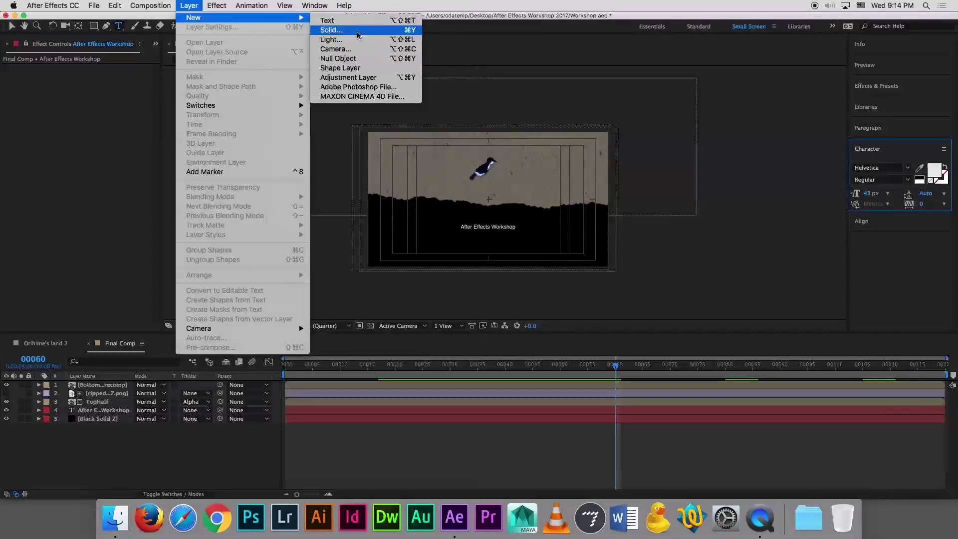
pyautogui.click(357, 31)
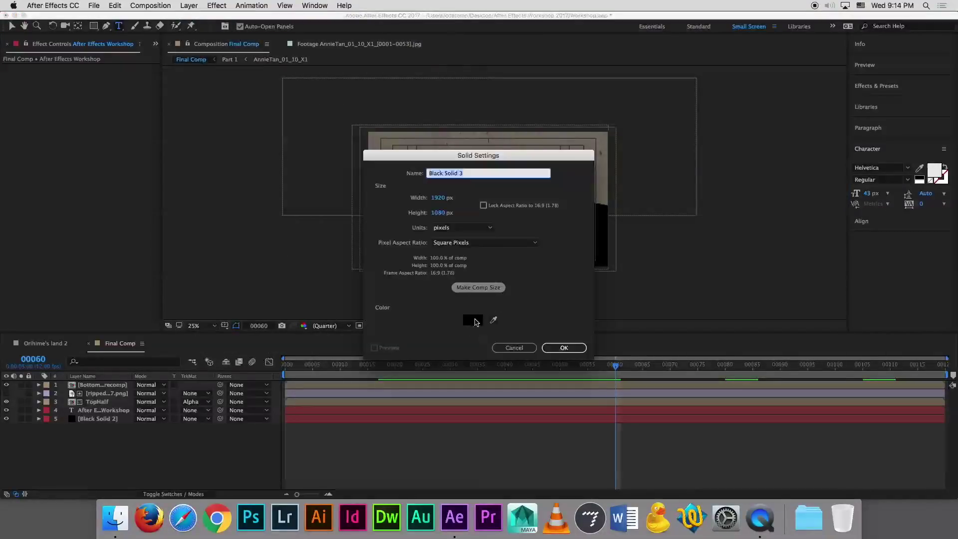
pyautogui.click(473, 320)
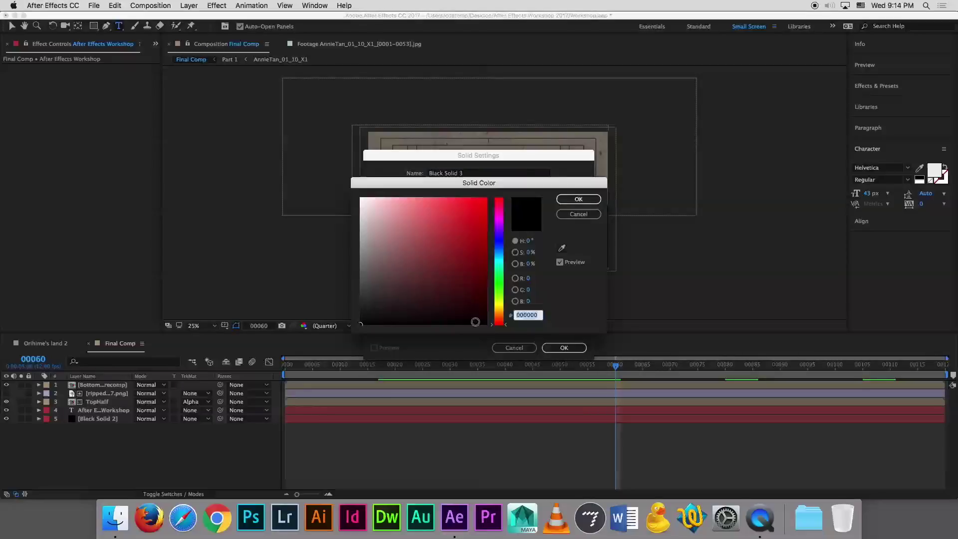
pyautogui.click(581, 199)
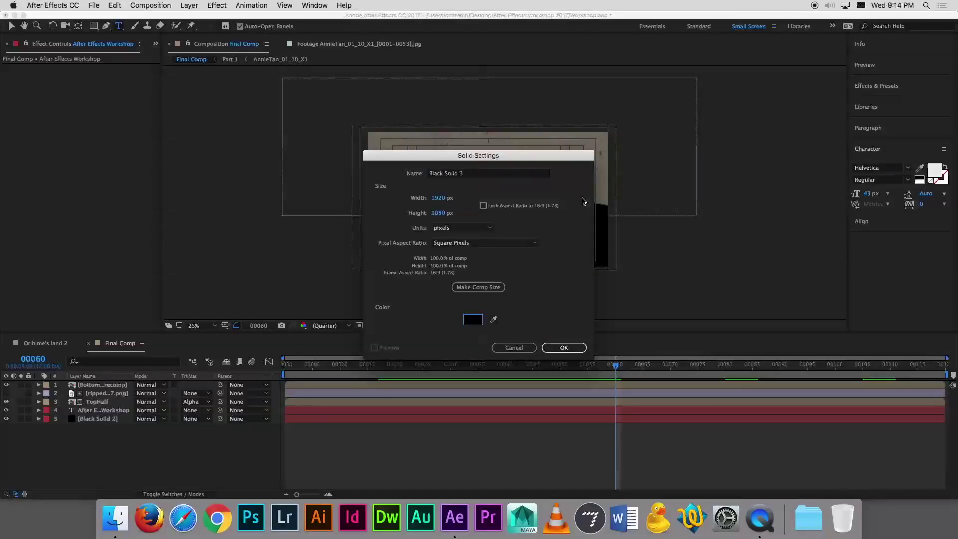
pyautogui.click(559, 347)
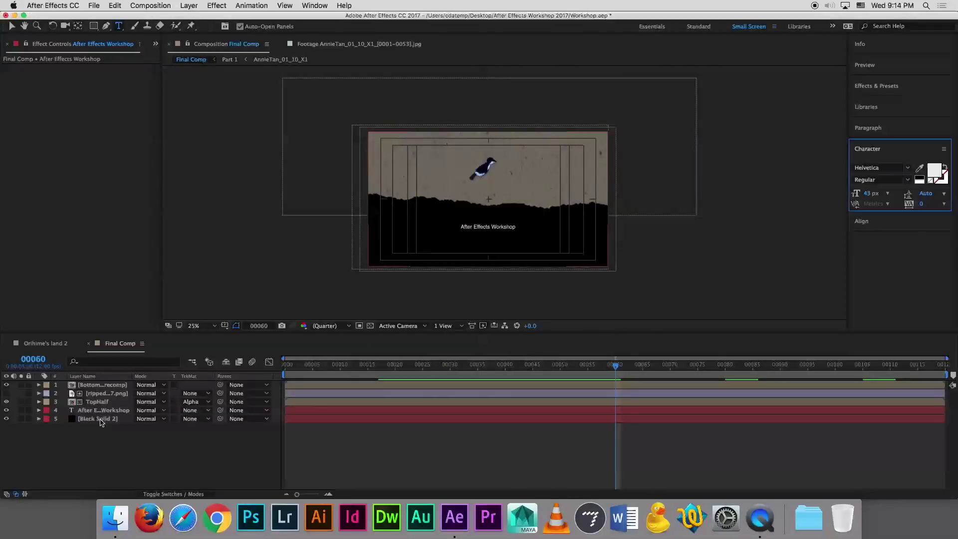
pyautogui.click(114, 420)
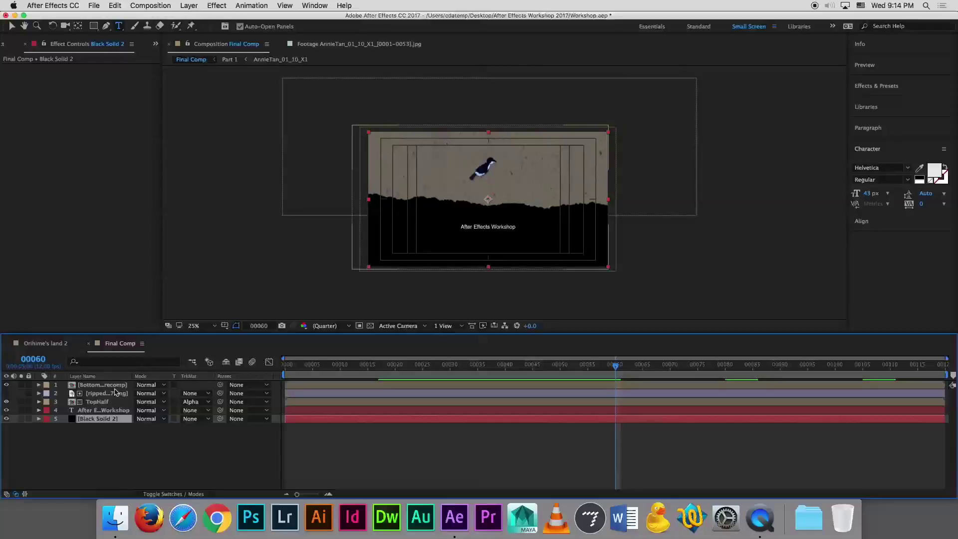
pyautogui.click(110, 386)
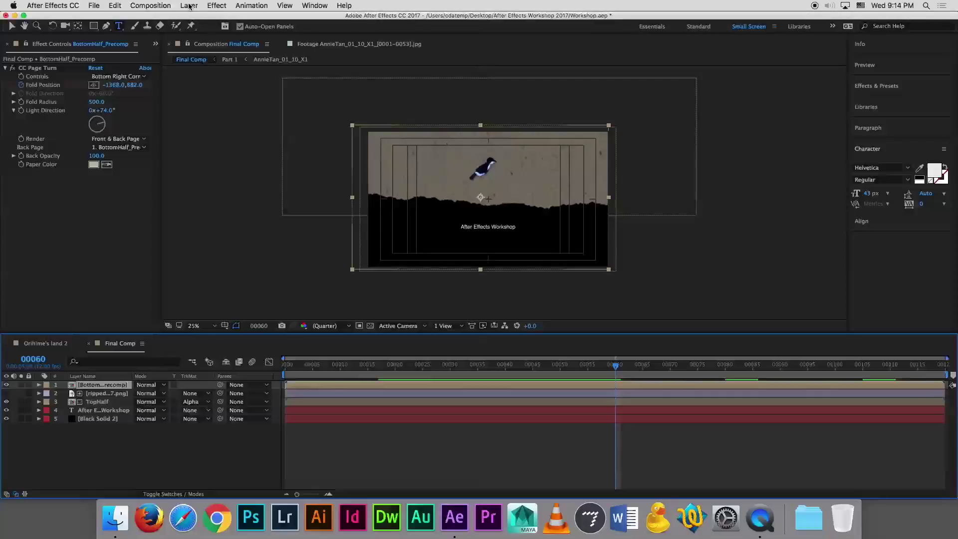
# Add Camera 1 with the default 35mm preset through Layer > New > Camera
pyautogui.click(188, 6)
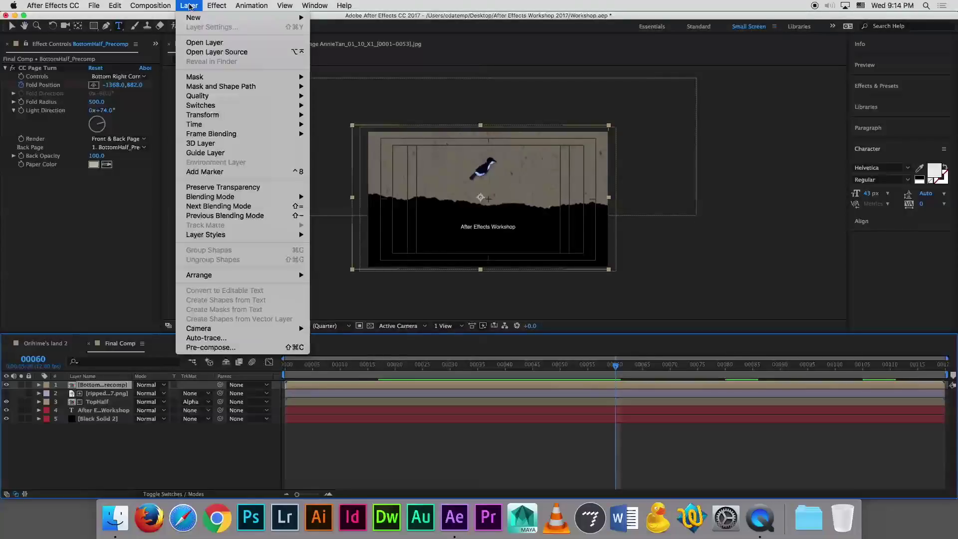
pyautogui.moveTo(201, 17)
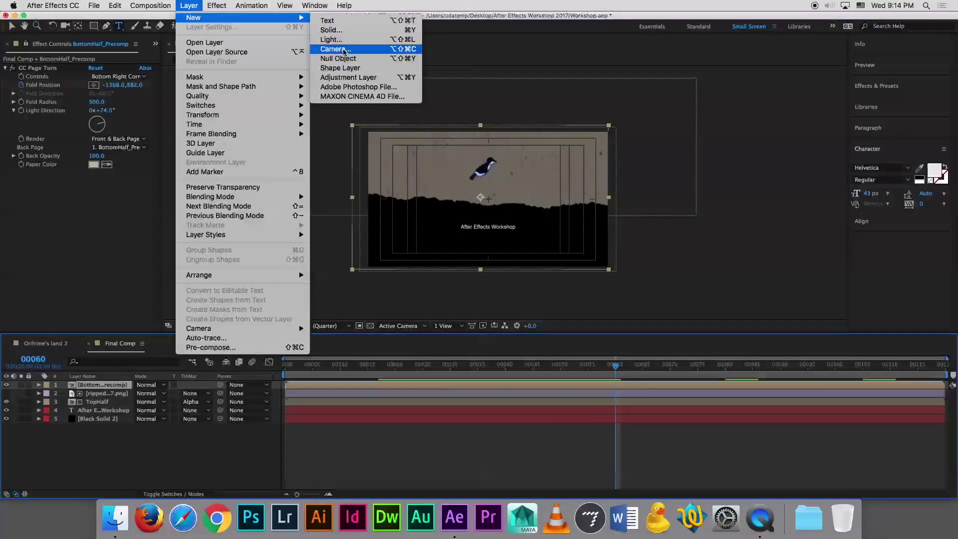
pyautogui.click(332, 49)
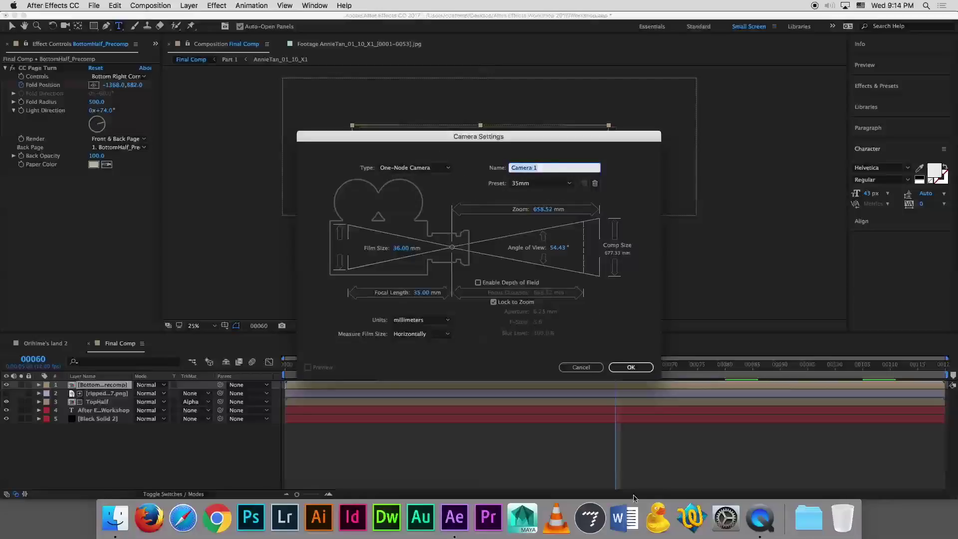
pyautogui.click(631, 367)
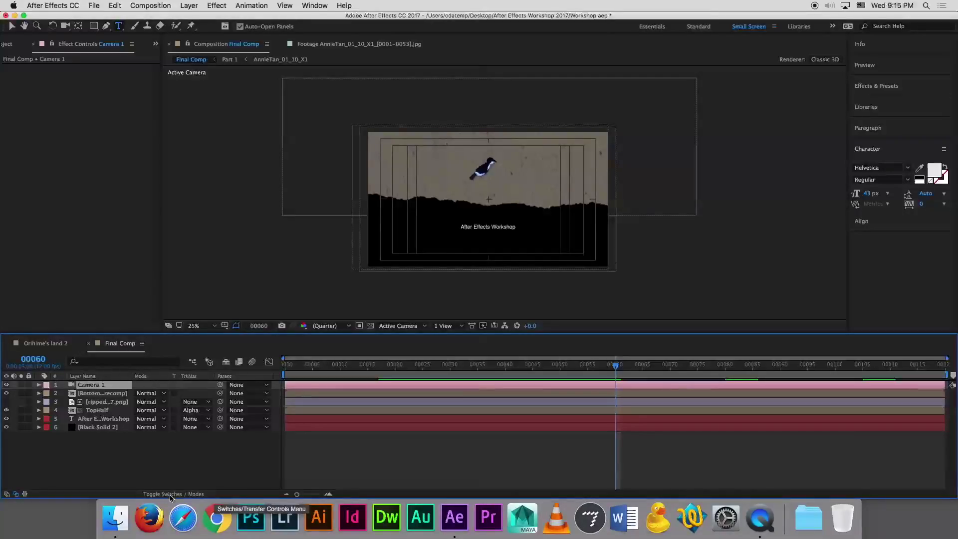
pyautogui.click(173, 495)
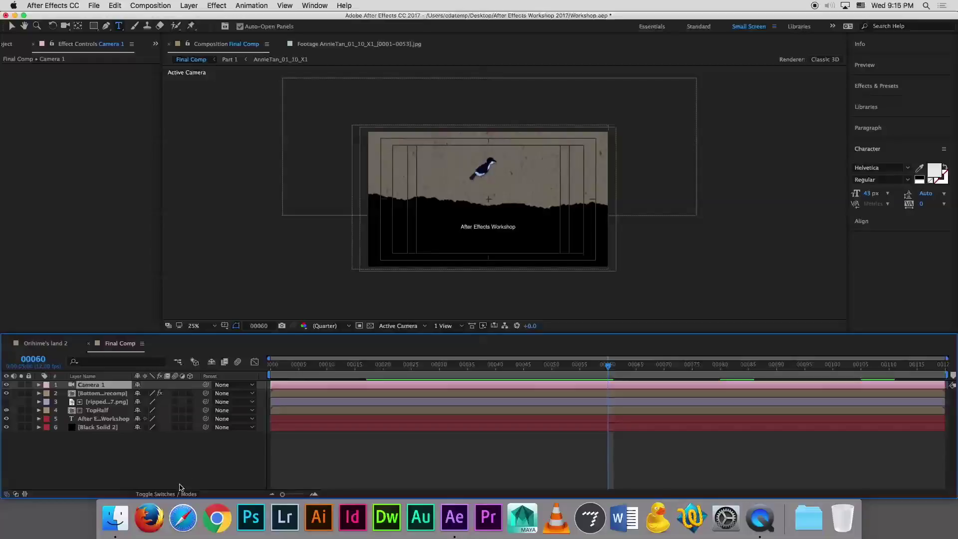
# Turn on the 3D Layer switch for the bottom-half precomp and the workshop title
pyautogui.click(190, 394)
pyautogui.click(190, 418)
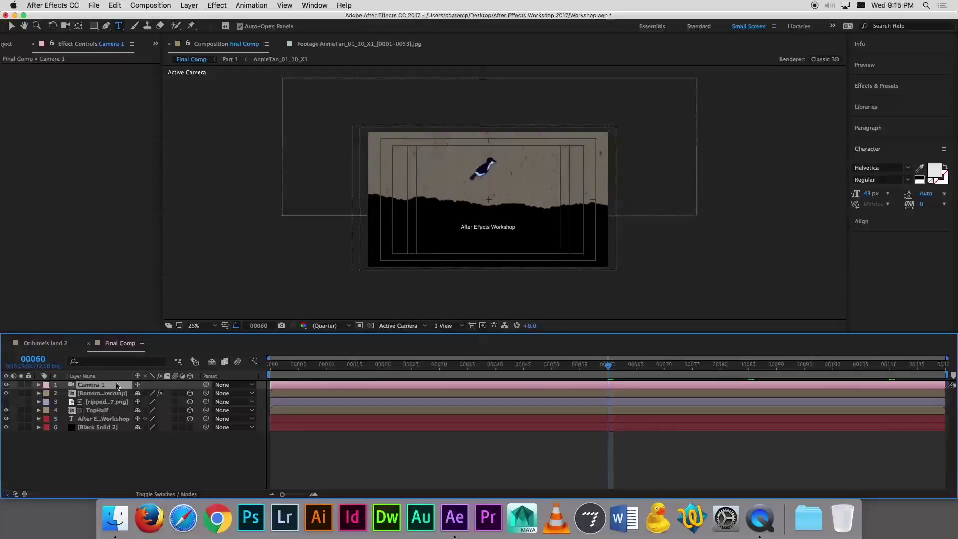
# Keyframe Camera 1's Position at frame 60 (Y 540) and frame 110 (Y 1604)
pyautogui.press('p')
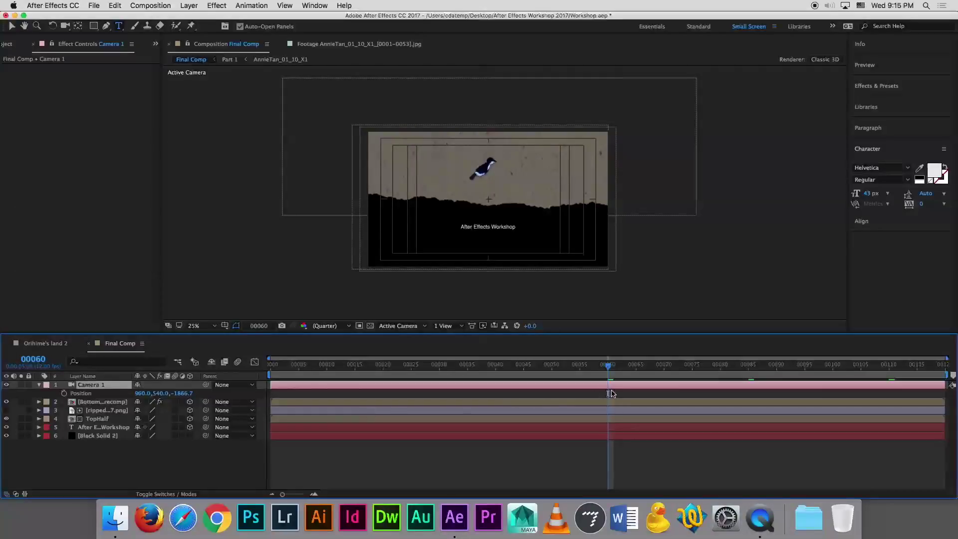
pyautogui.moveTo(599, 368)
pyautogui.mouseDown()
pyautogui.moveTo(517, 367)
pyautogui.moveTo(608, 372)
pyautogui.mouseUp()
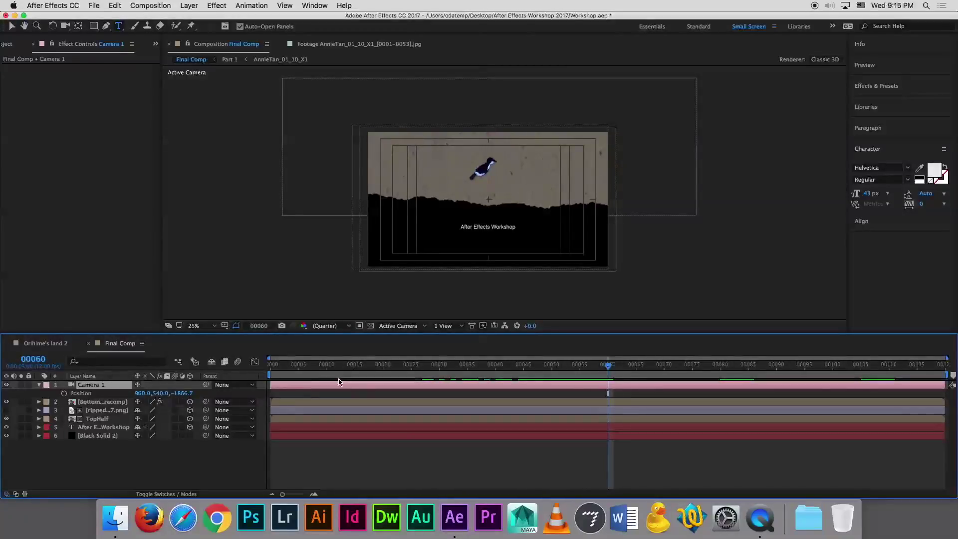
pyautogui.click(64, 394)
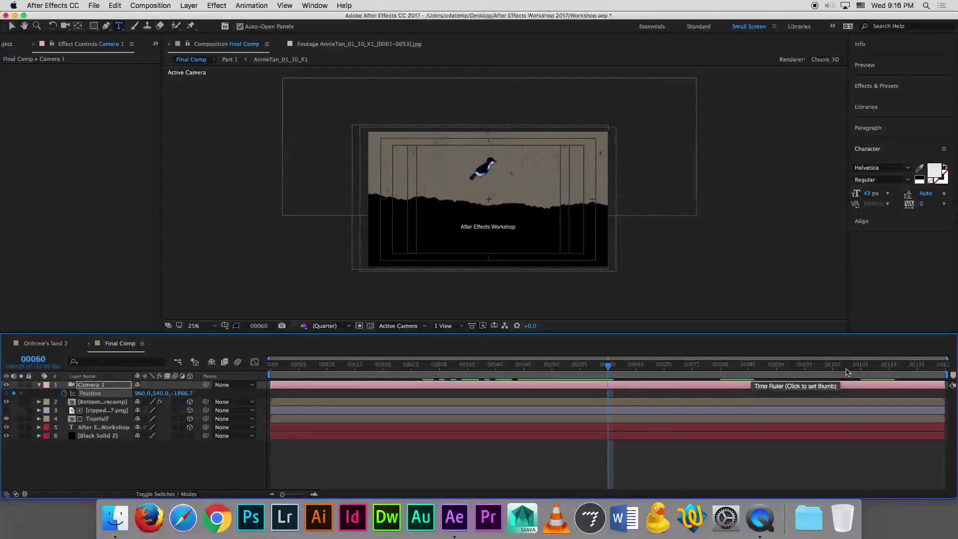
pyautogui.click(890, 370)
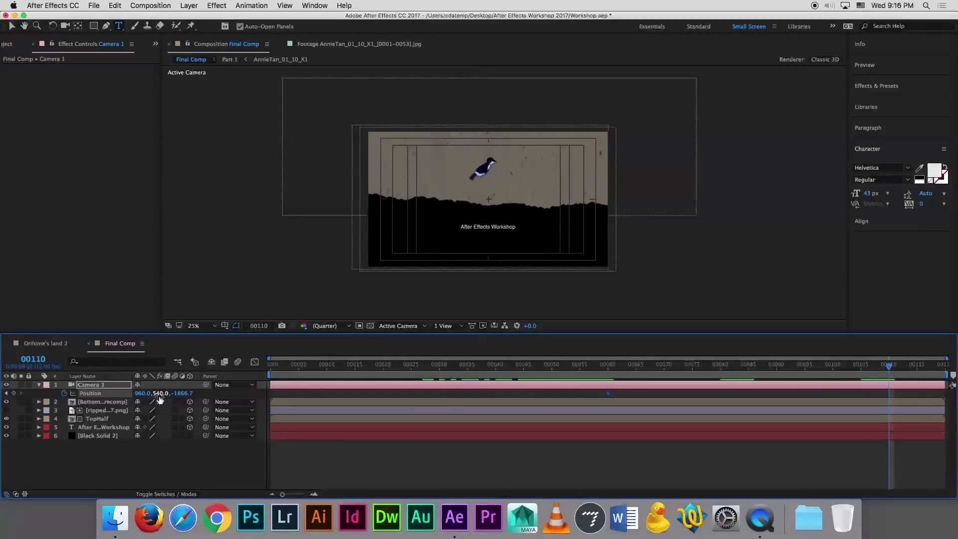
pyautogui.moveTo(160, 398); pyautogui.dragTo(700, 398)
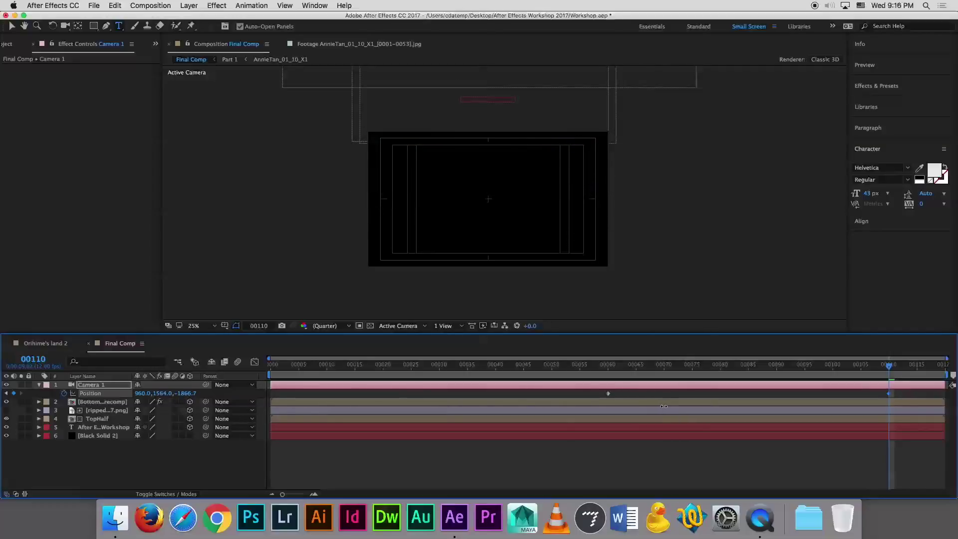
pyautogui.moveTo(691, 405); pyautogui.dragTo(677, 409)
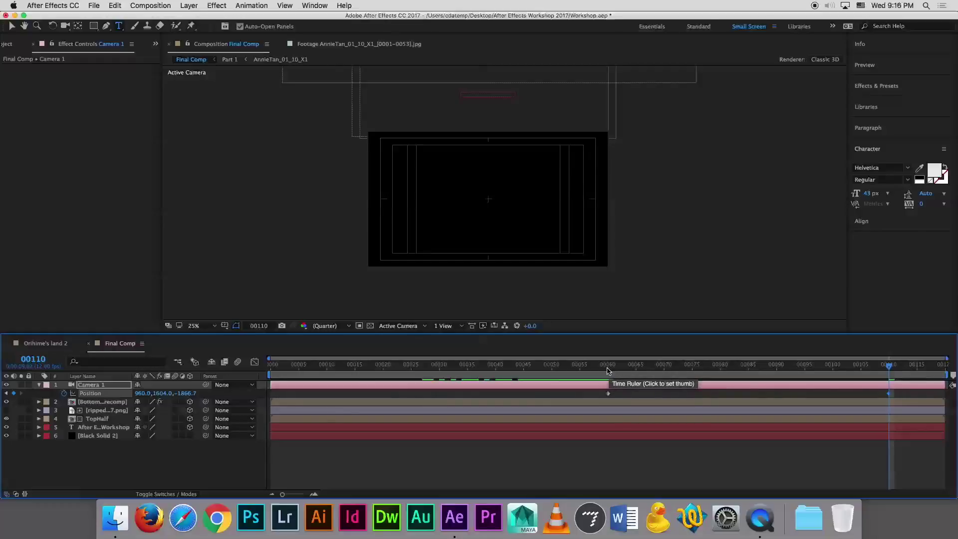
pyautogui.click(608, 370)
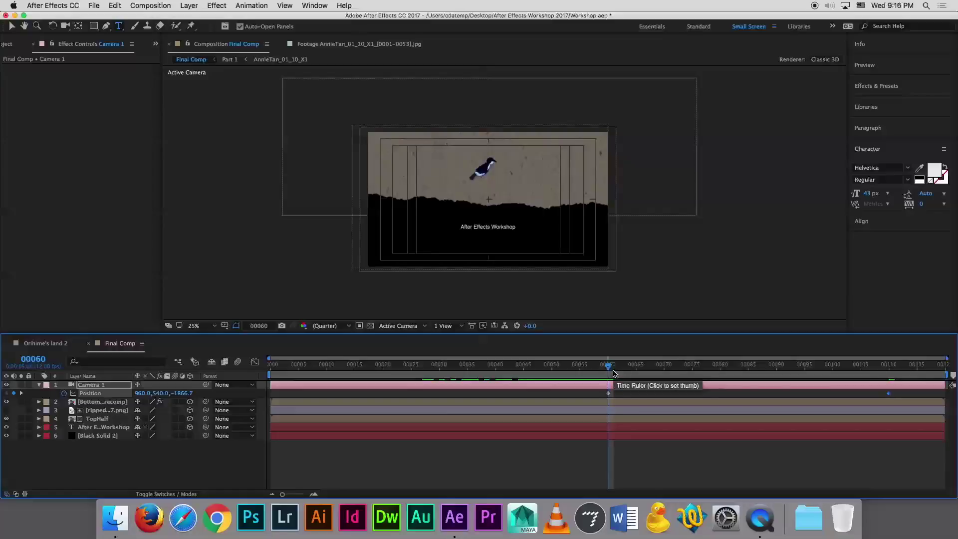
# Fit the composition in the viewer, preview the camera move, and select both Camera 1 Position keyframes
pyautogui.click(213, 325)
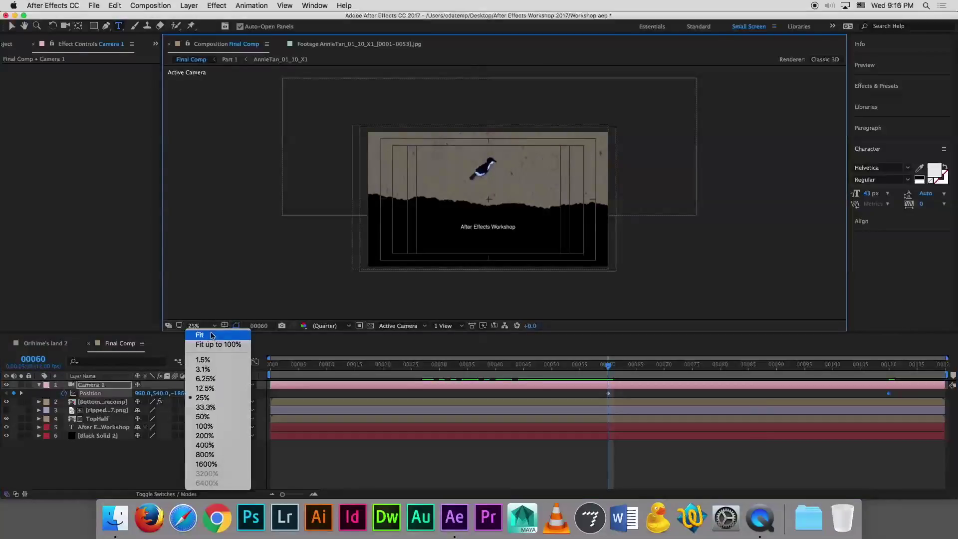
pyautogui.click(211, 336)
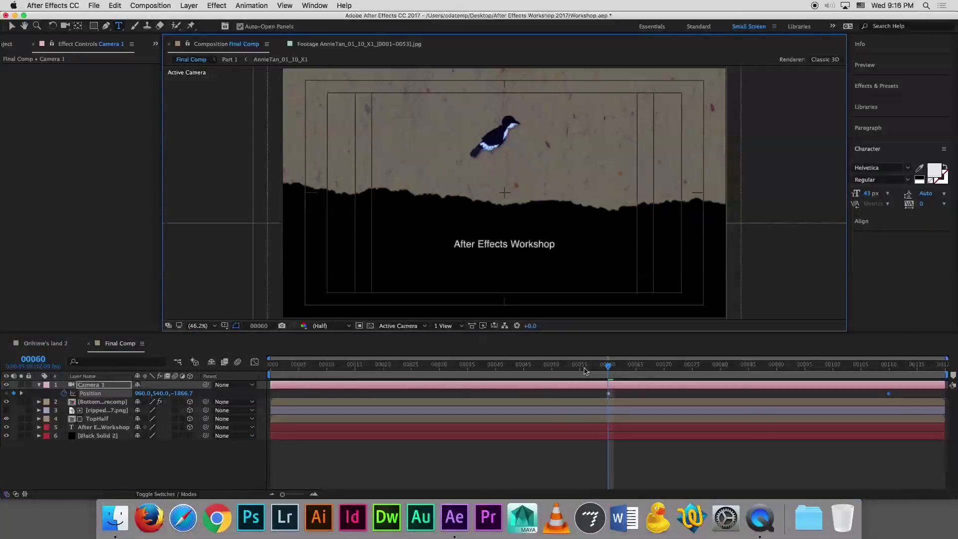
pyautogui.press('space')
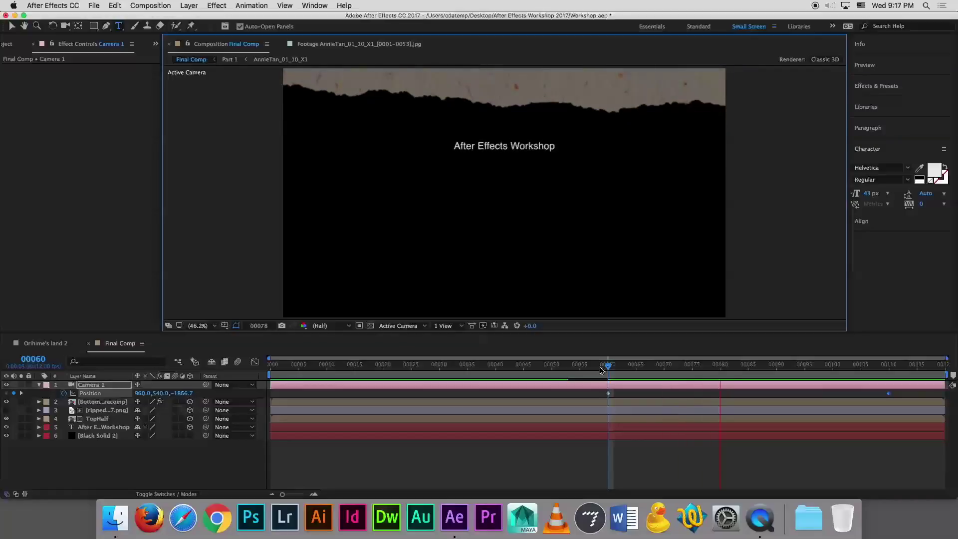
pyautogui.press('space')
pyautogui.moveTo(599, 395); pyautogui.dragTo(893, 399)
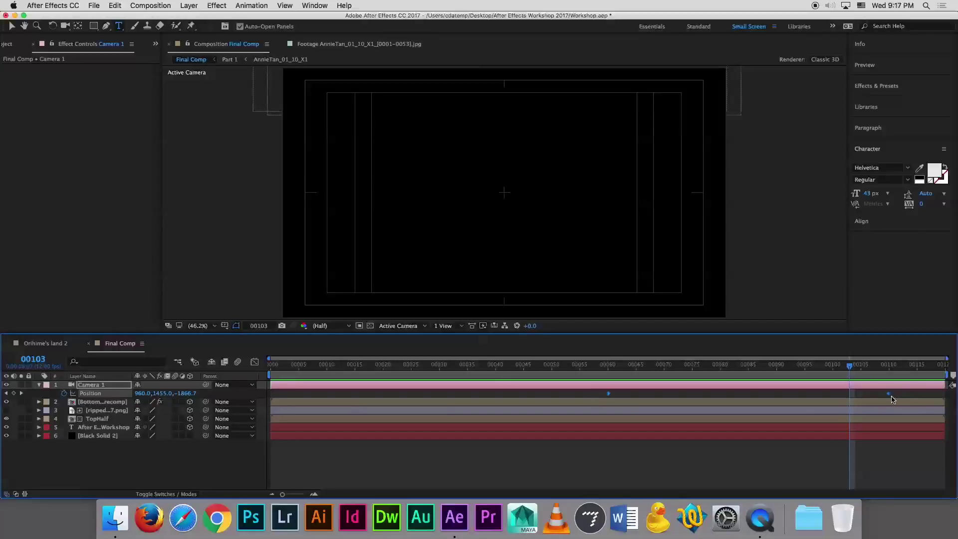
pyautogui.rightClick(892, 397)
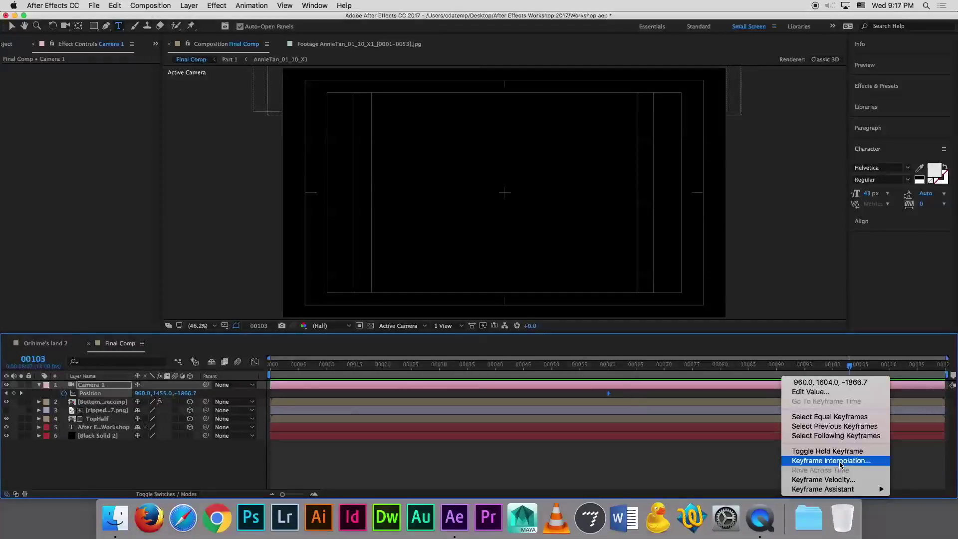
# Apply Easy Ease to Camera 1's Position keyframes and preview the move from frame 00060
pyautogui.moveTo(828, 490)
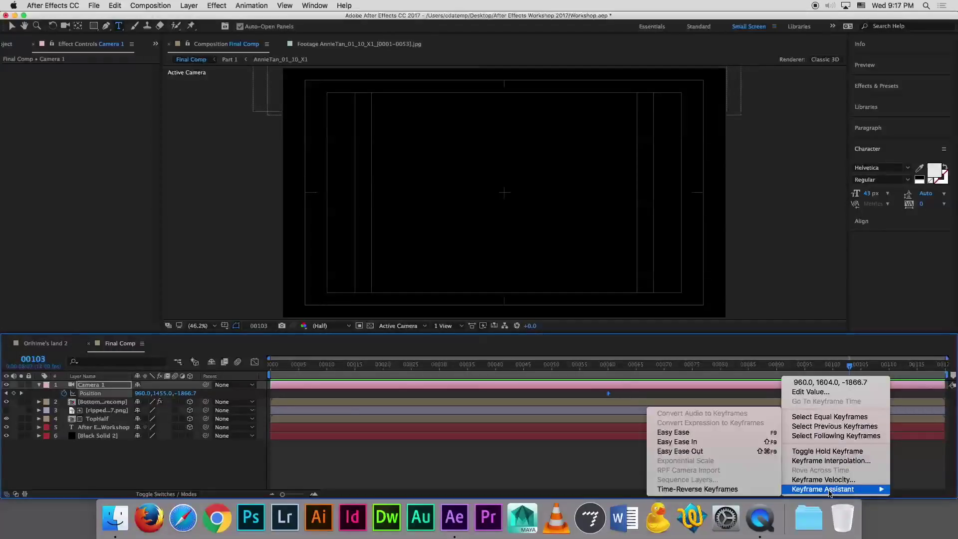
pyautogui.click(742, 438)
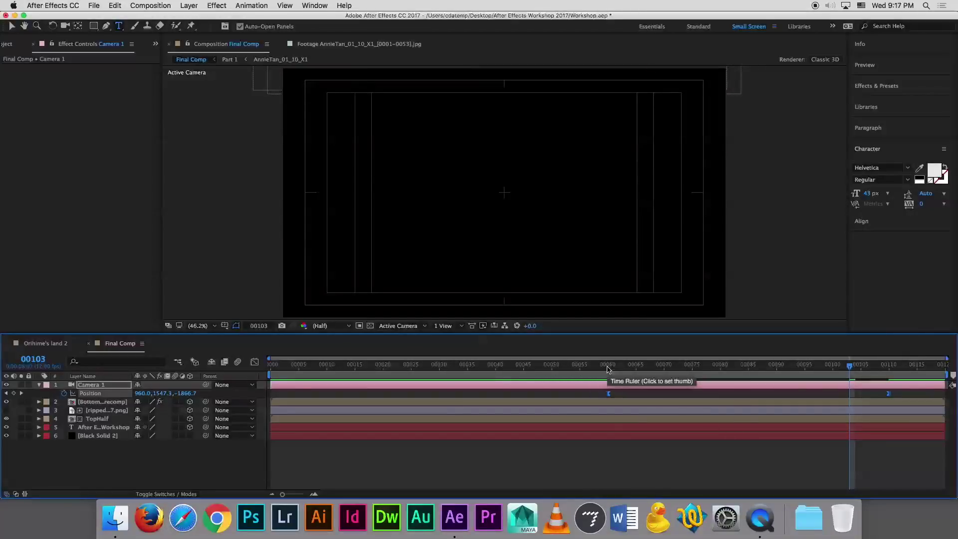
pyautogui.click(608, 367)
pyautogui.press('space')
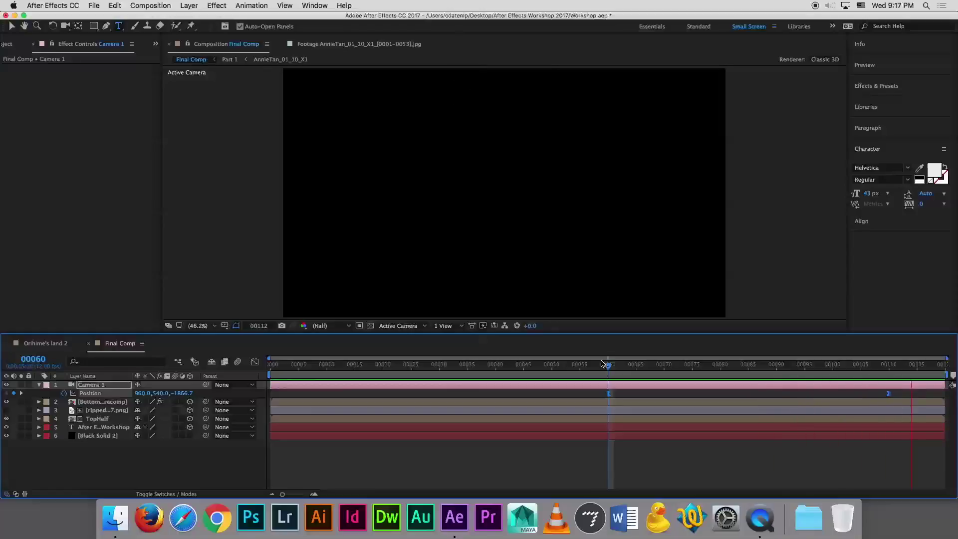
# Replay the Final Comp preview, then open BottomHalf_Precomp from layer 2
pyautogui.press('space')
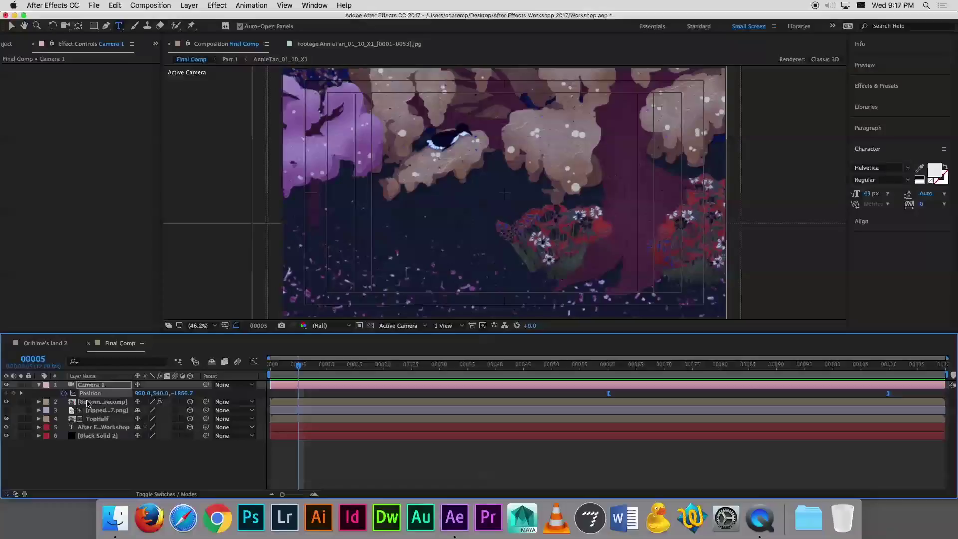
pyautogui.doubleClick(72, 406)
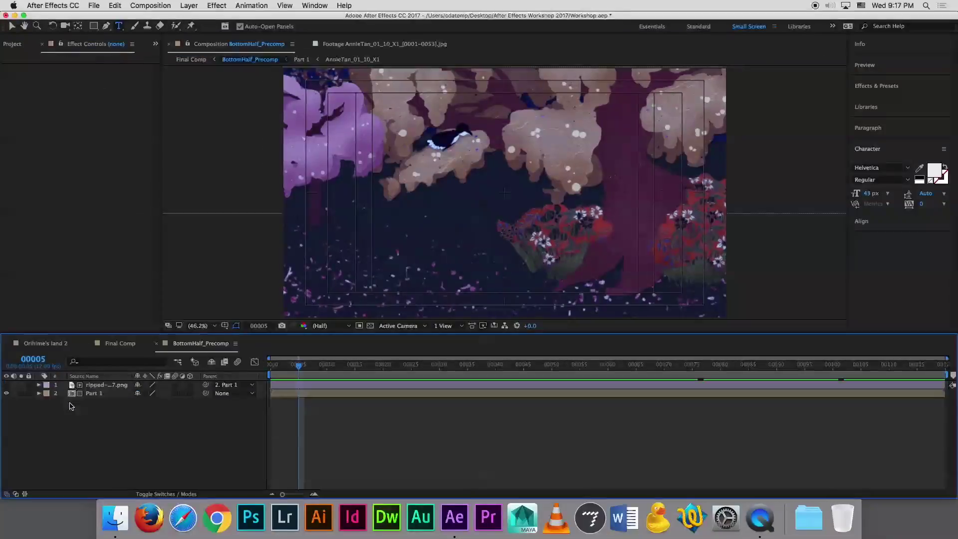
# Step forward one frame and open the Part 1 composition to inspect its paper texture layer
pyautogui.click(94, 394)
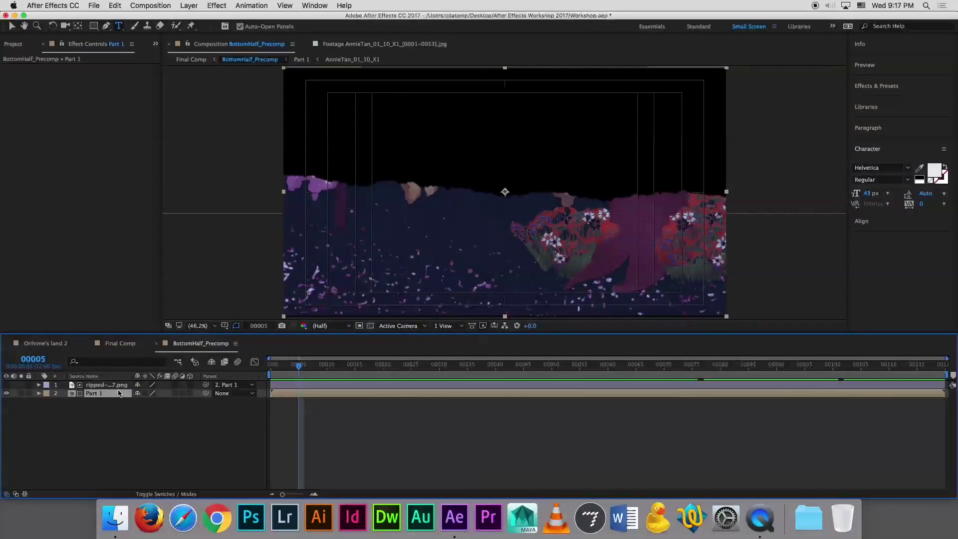
pyautogui.press('pagedown')
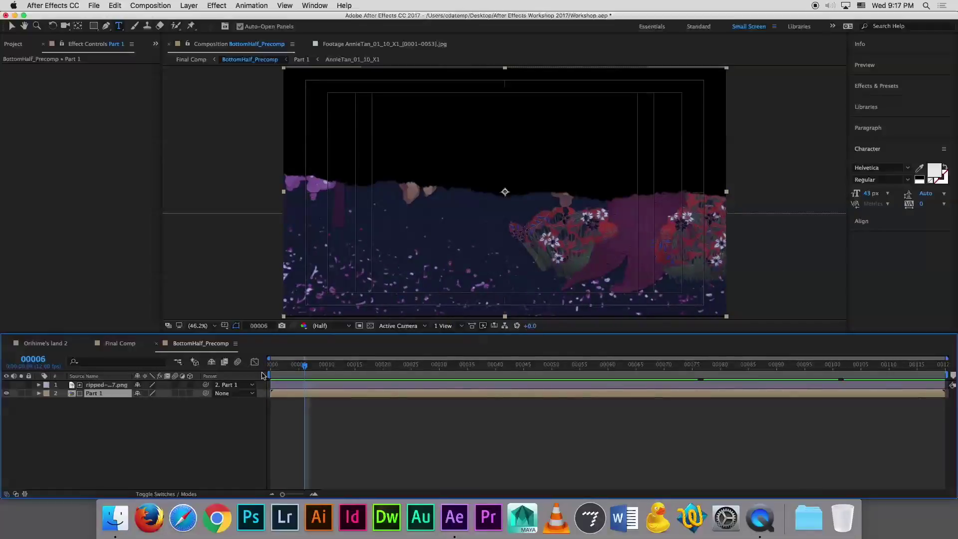
pyautogui.doubleClick(73, 394)
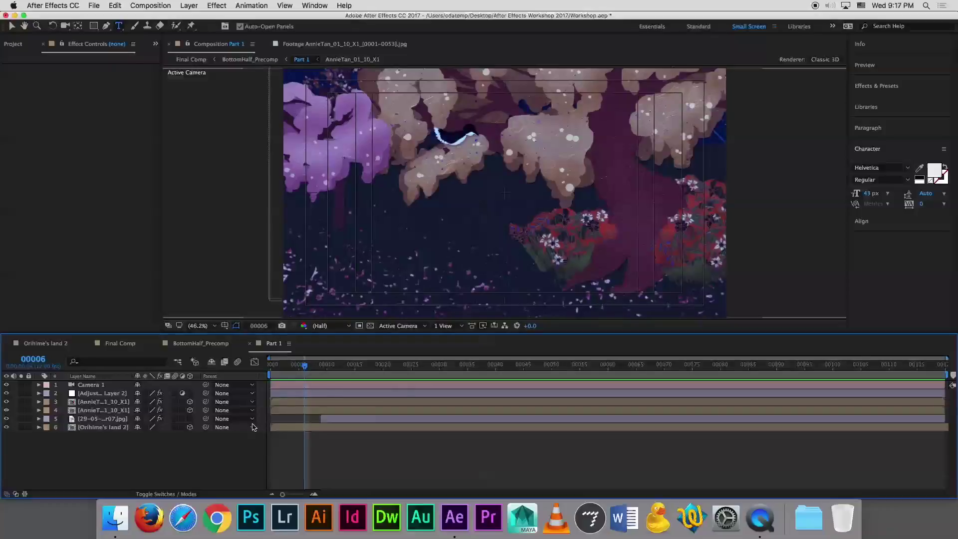
pyautogui.click(103, 419)
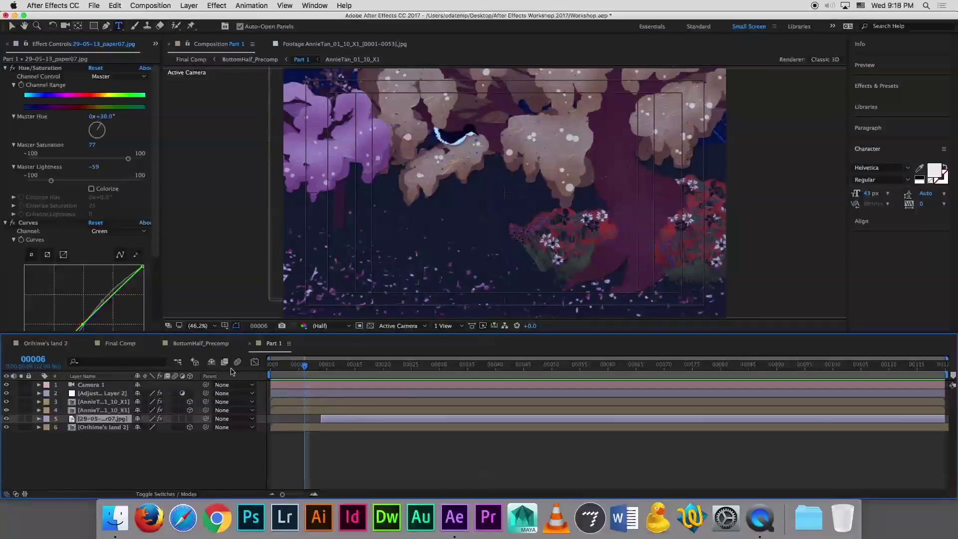
# Add 29-05-13_paper07.jpg from the Project panel to Part 1 as new layer 6
pyautogui.click(155, 44)
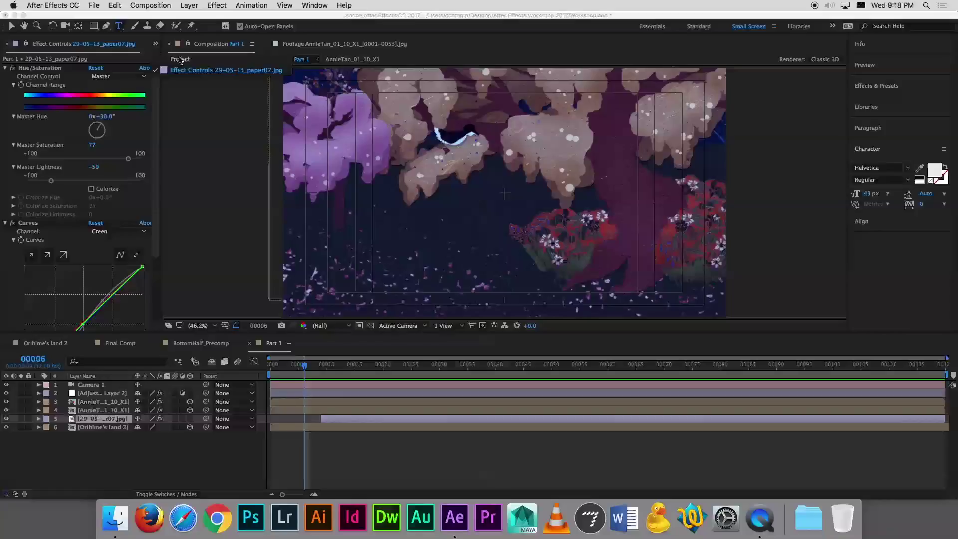
pyautogui.click(178, 56)
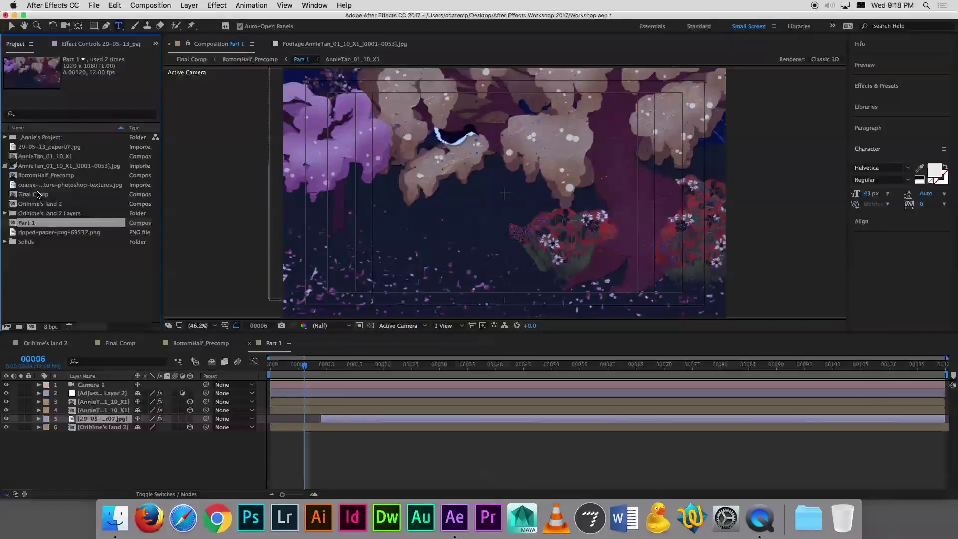
pyautogui.click(37, 148)
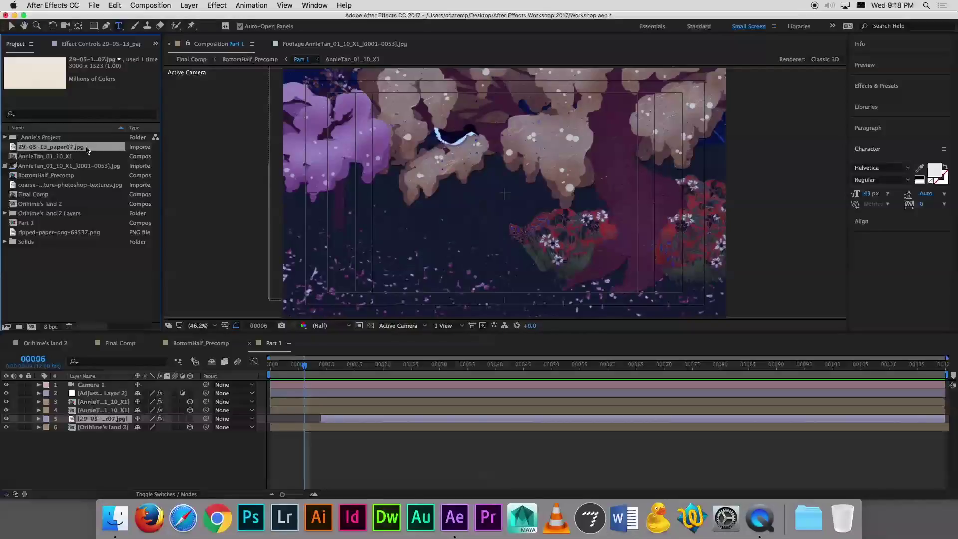
pyautogui.moveTo(78, 148); pyautogui.dragTo(103, 424)
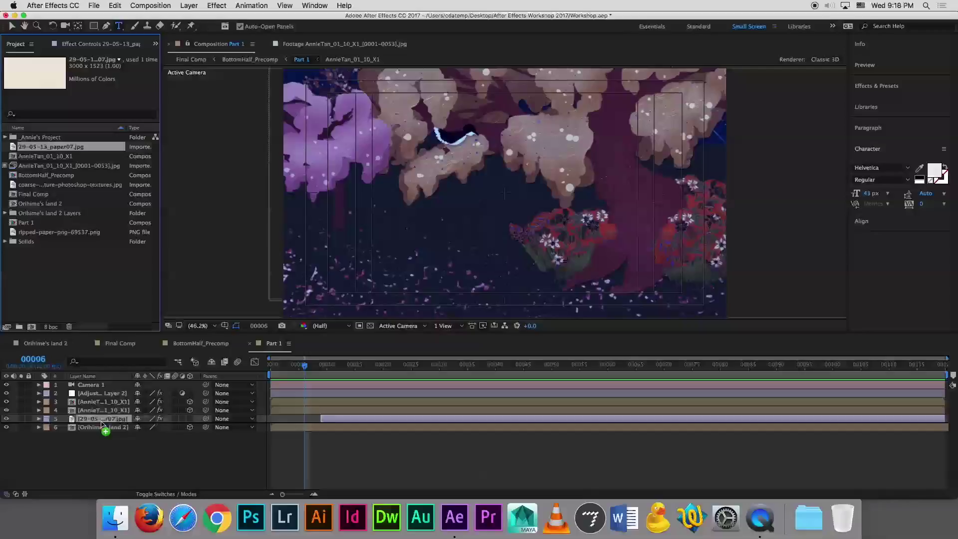
pyautogui.moveTo(102, 424); pyautogui.dragTo(102, 428)
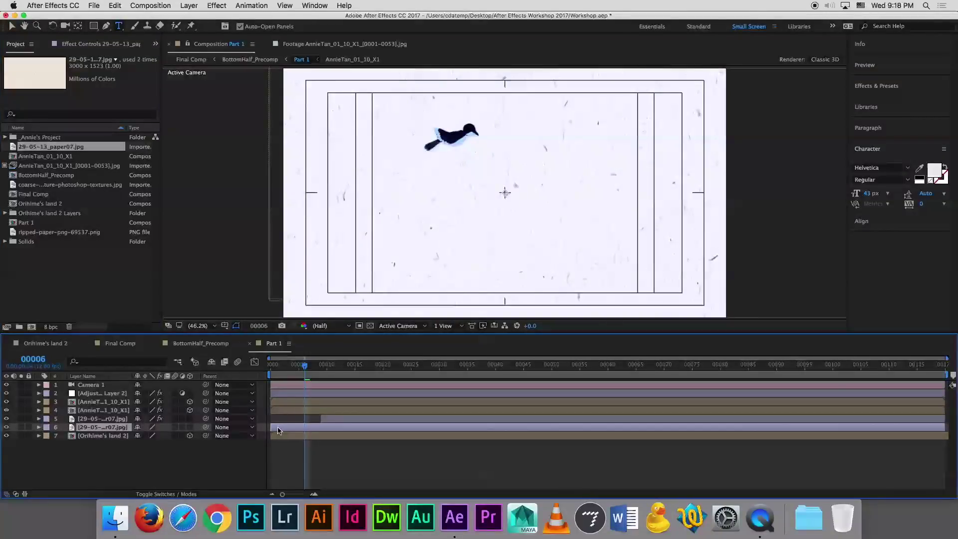
# Trim the new paper layer to start at frame 00009, preview it, and show its Opacity
pyautogui.click(321, 368)
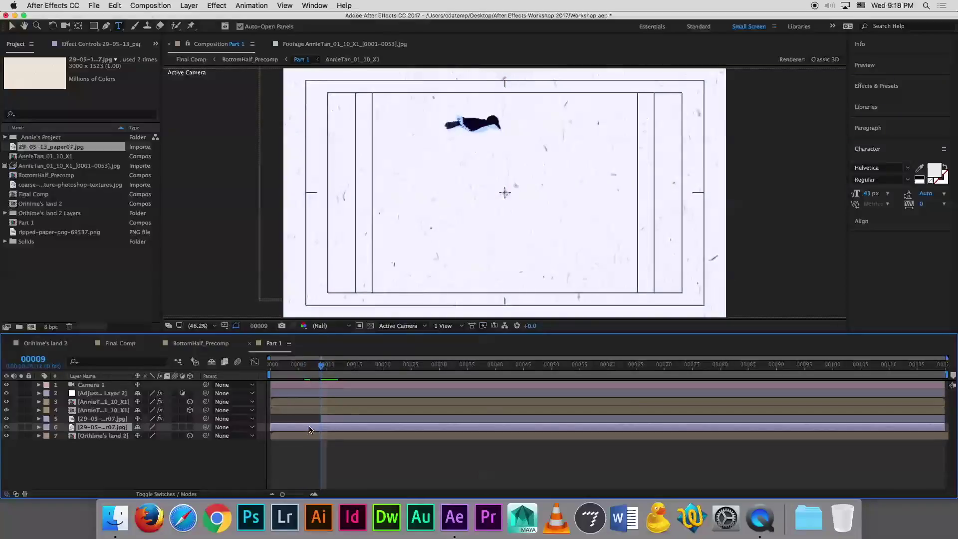
pyautogui.moveTo(271, 428); pyautogui.dragTo(318, 427)
pyautogui.moveTo(321, 367); pyautogui.dragTo(323, 366)
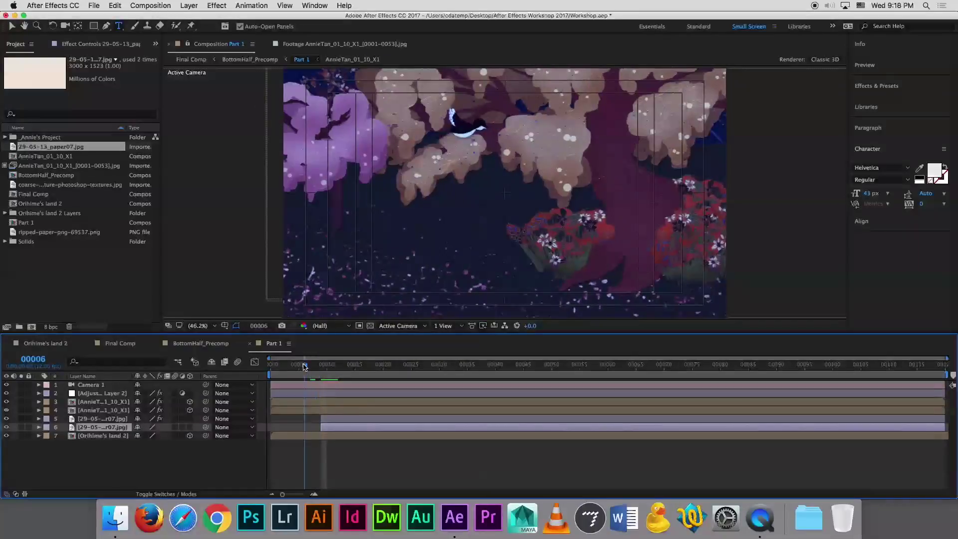
pyautogui.press('space')
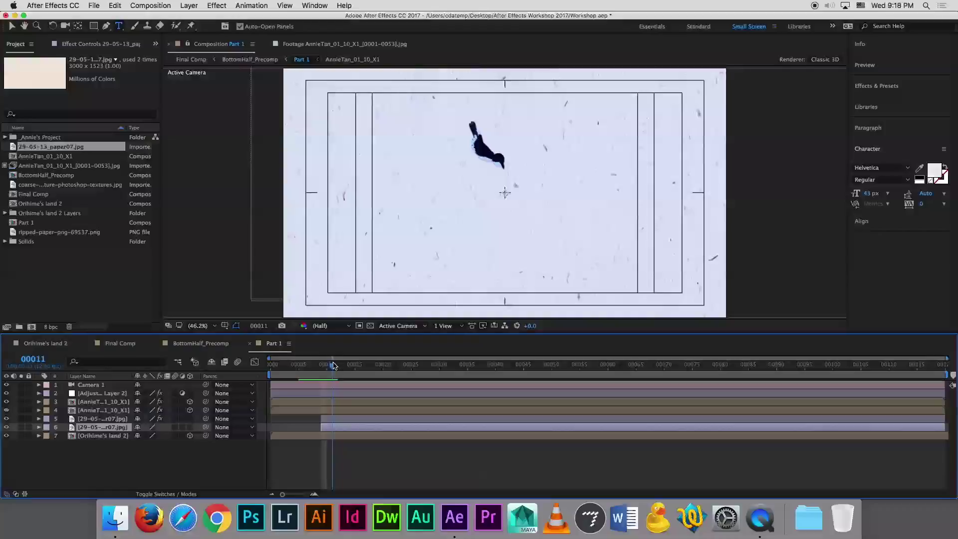
pyautogui.press('space')
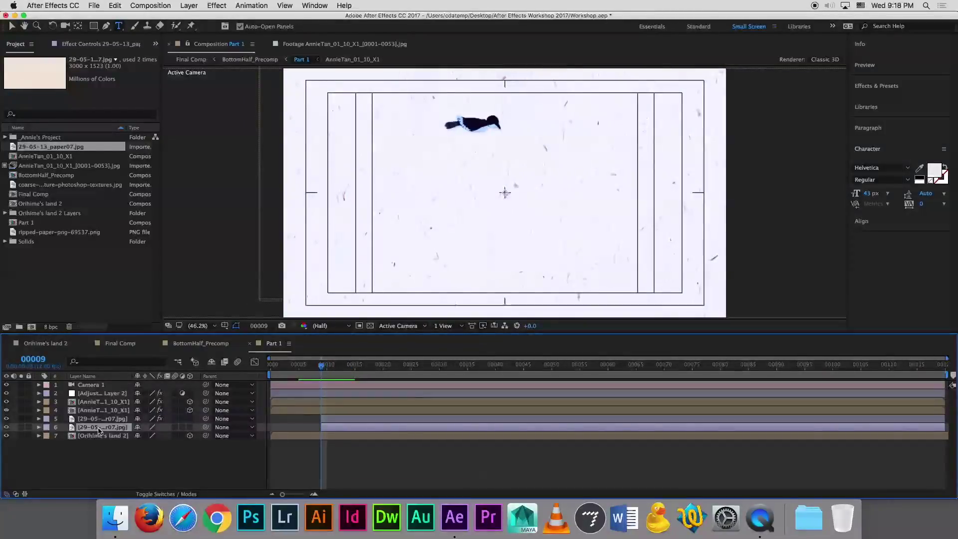
pyautogui.press('t')
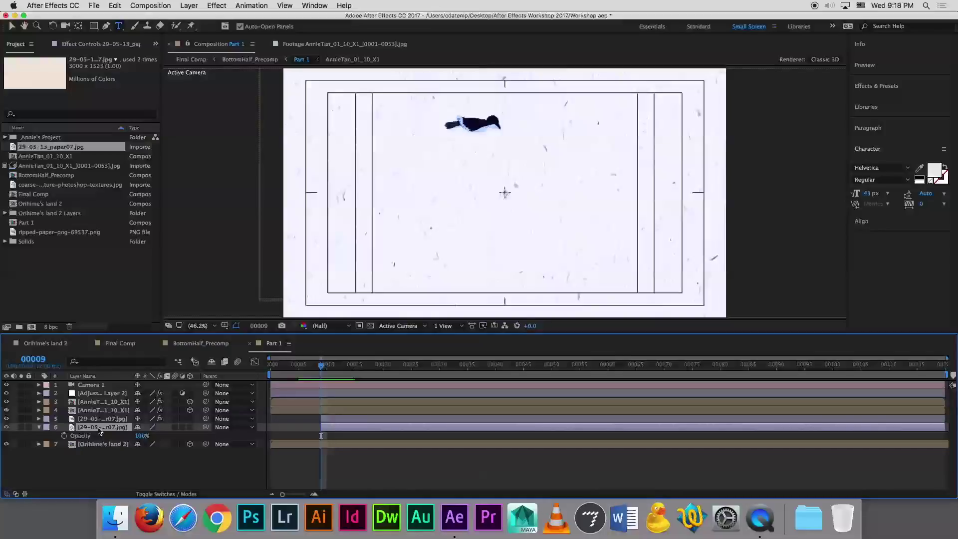
pyautogui.click(141, 436)
pyautogui.write('0')
pyautogui.press('Return')
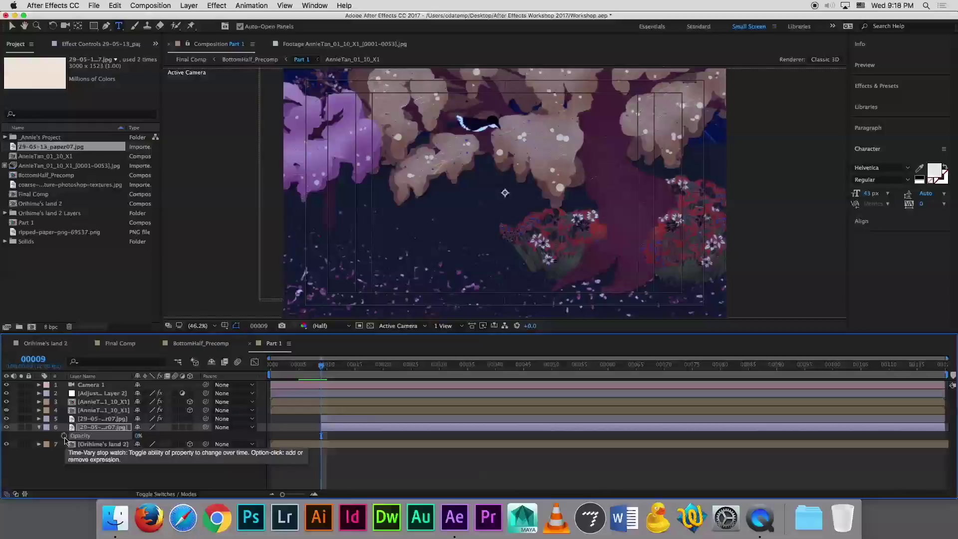
pyautogui.click(64, 436)
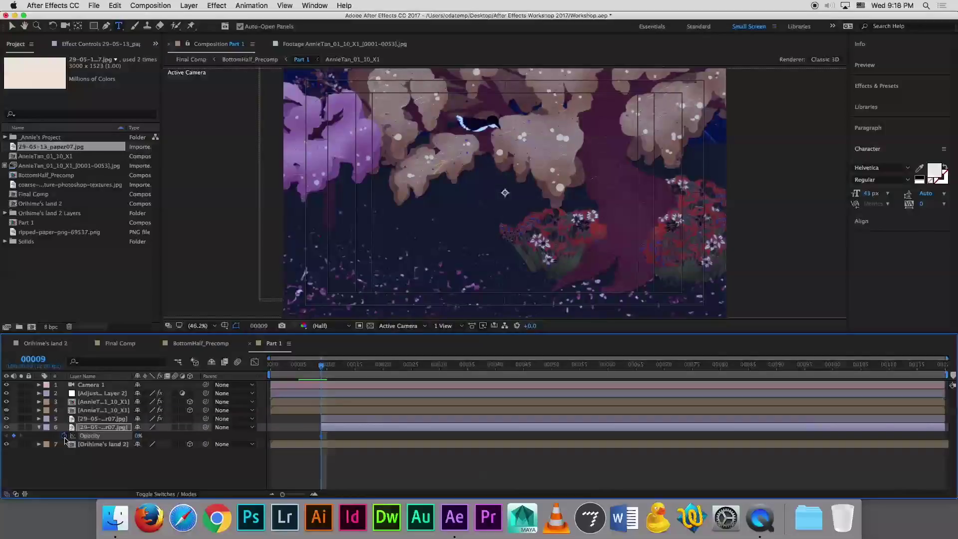
pyautogui.click(372, 365)
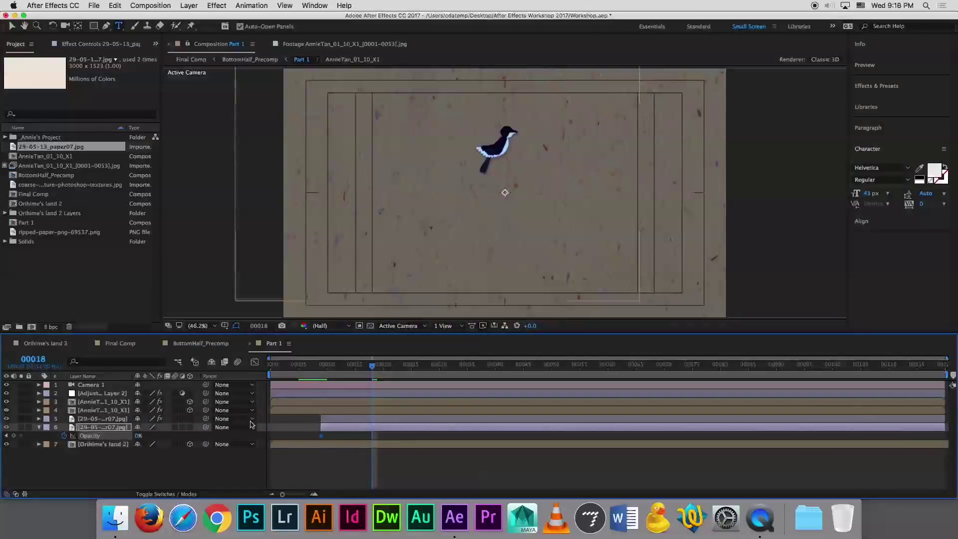
pyautogui.click(140, 436)
pyautogui.write('100')
pyautogui.press('Return')
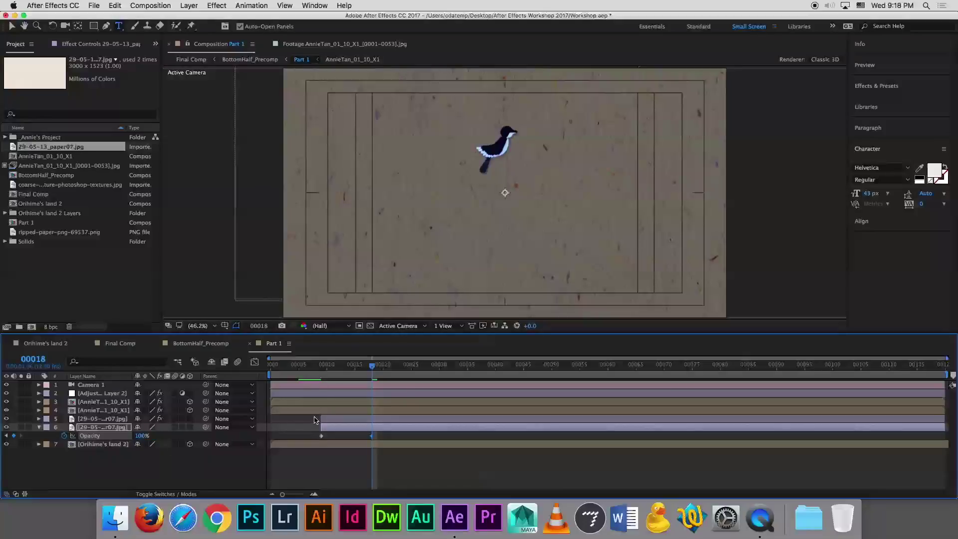
pyautogui.moveTo(327, 369); pyautogui.dragTo(367, 369)
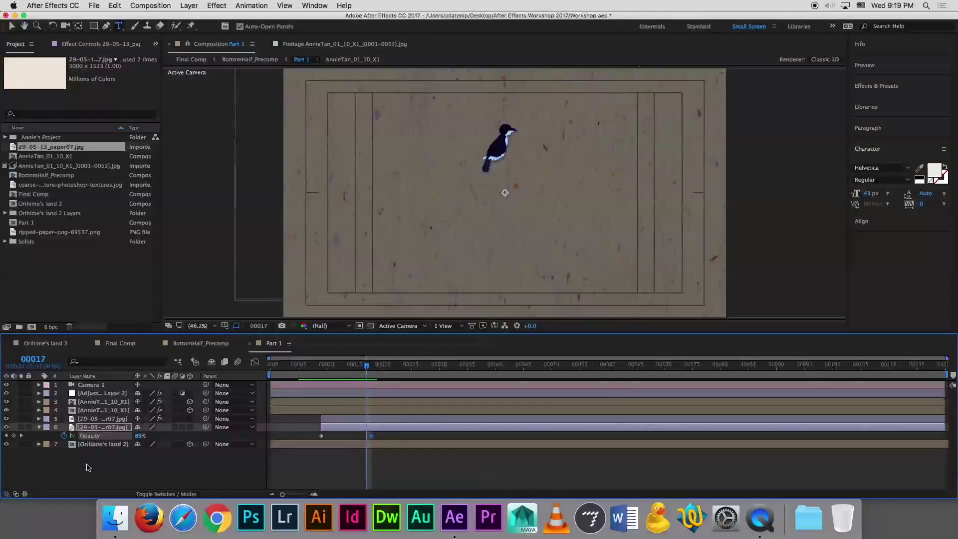
pyautogui.click(102, 430)
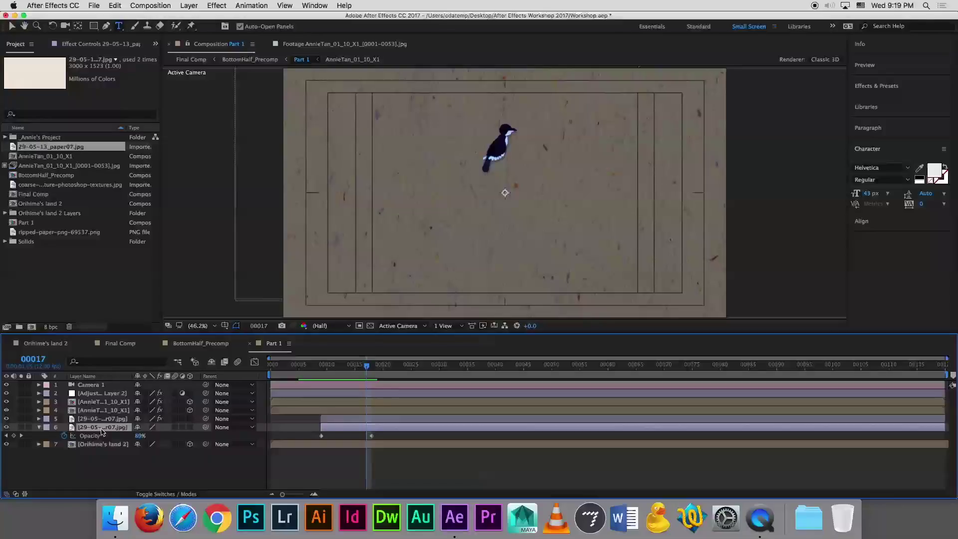
pyautogui.click(217, 5)
pyautogui.moveTo(249, 99)
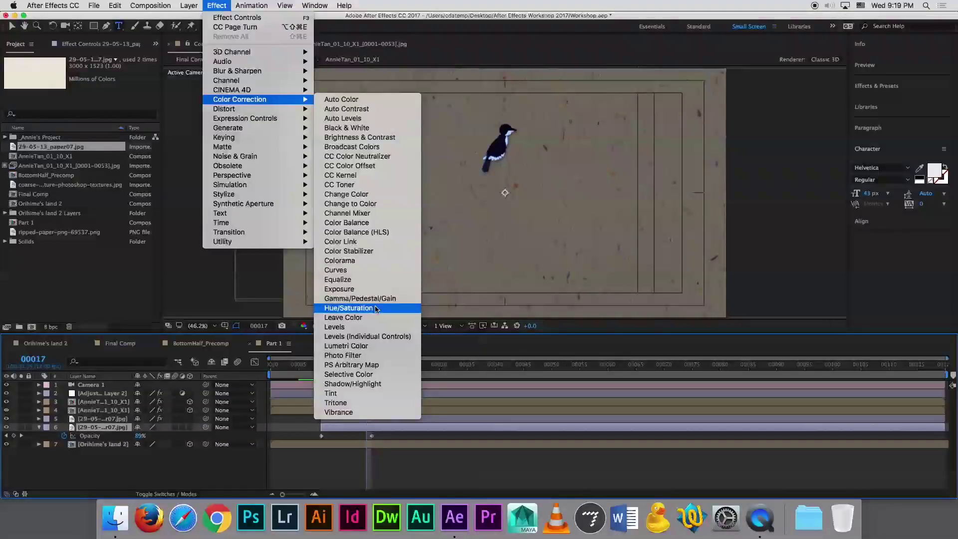
pyautogui.click(217, 5)
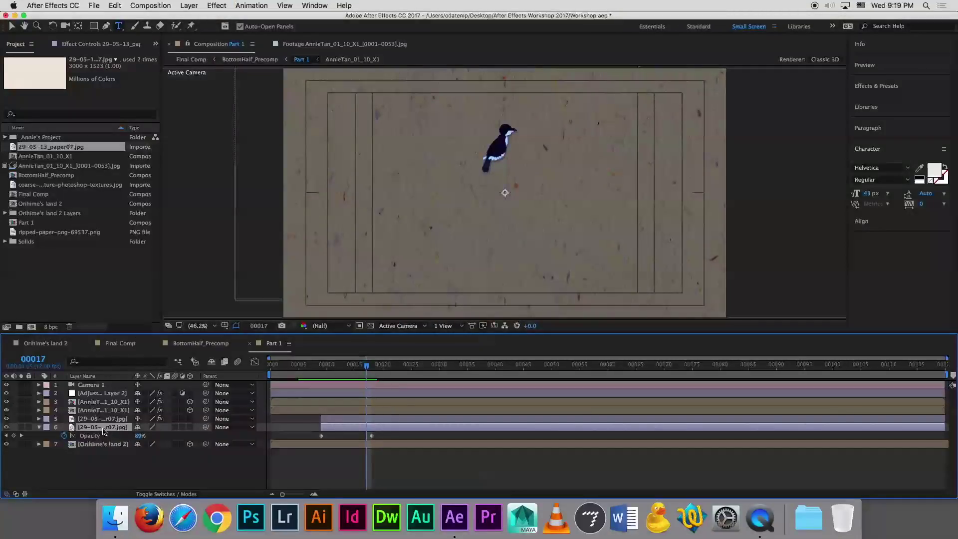
# Delete paper layer 6 from Part 1 and add the Final Comp to the Render Queue
pyautogui.press('Delete')
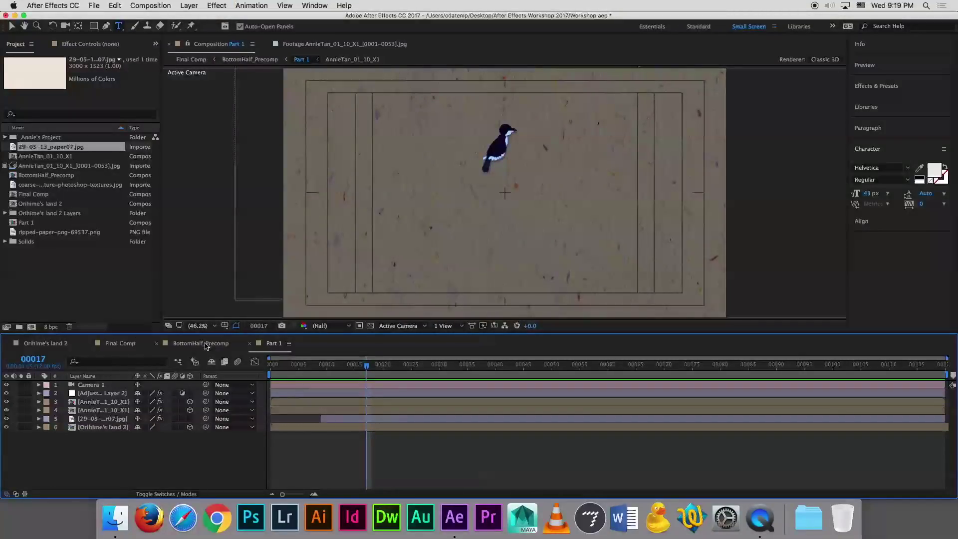
pyautogui.click(99, 347)
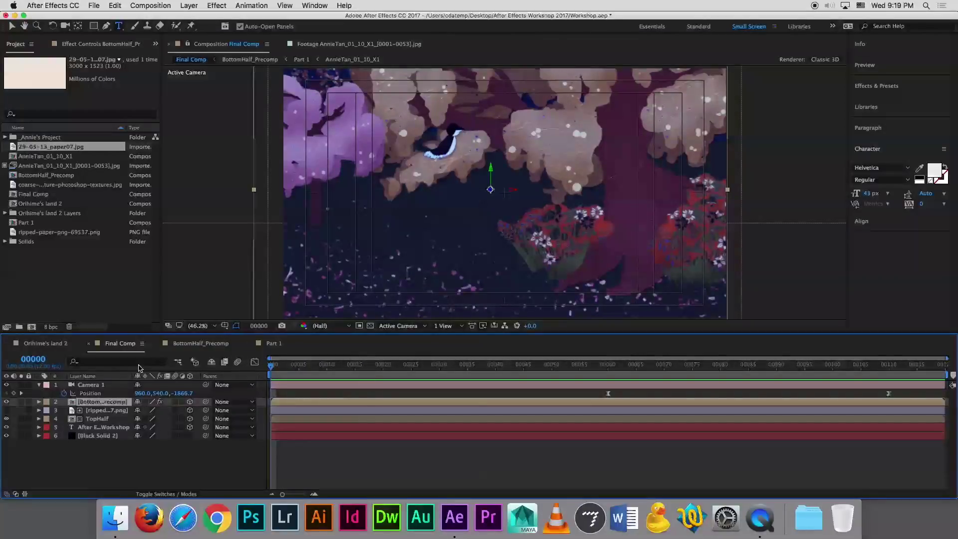
pyautogui.click(95, 5)
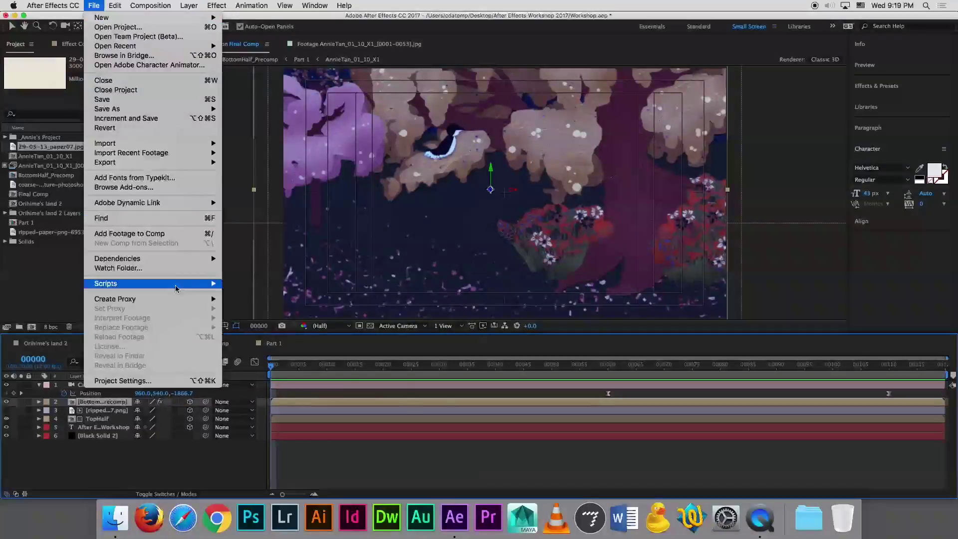
pyautogui.moveTo(172, 203)
pyautogui.moveTo(174, 163)
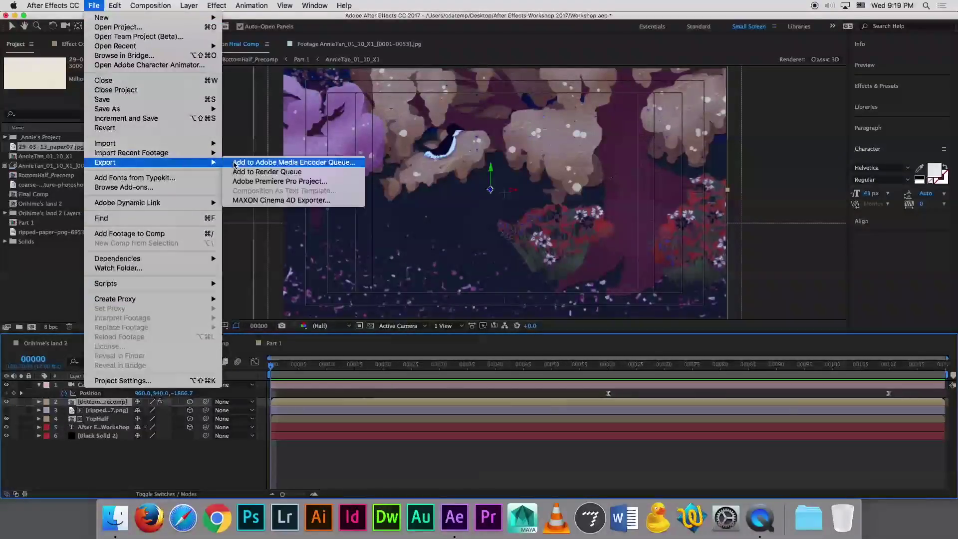
pyautogui.click(274, 172)
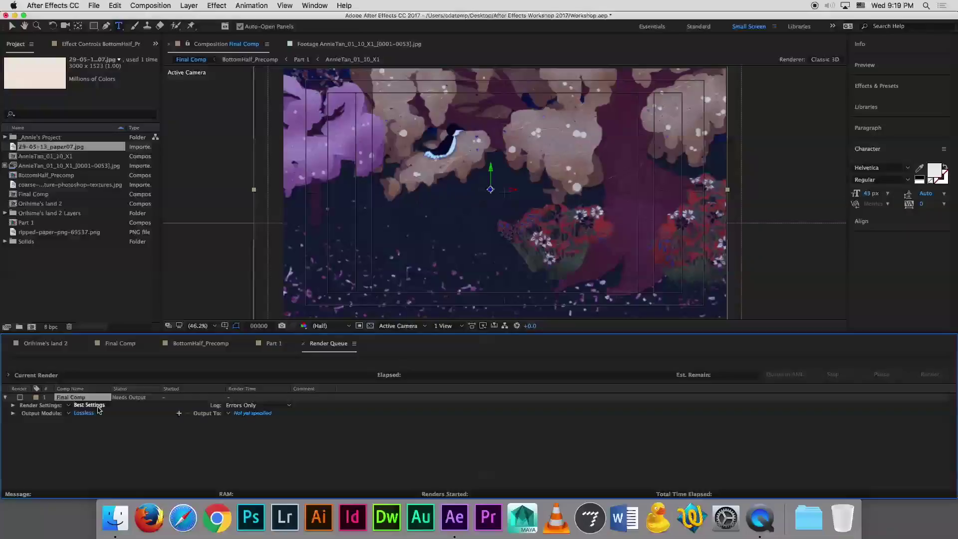
# Set the Final Comp render settings to Use No Proxies and open its Lossless output module
pyautogui.click(96, 406)
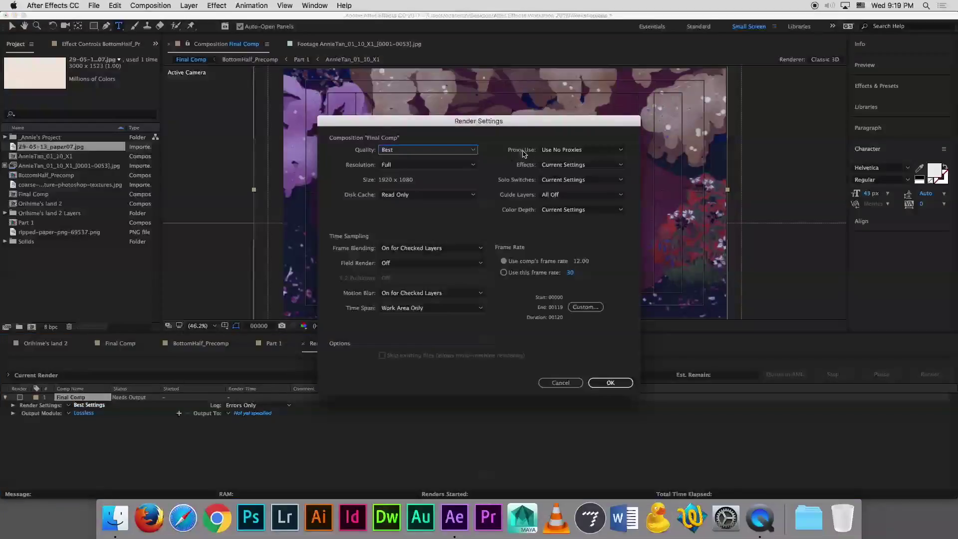
pyautogui.click(561, 149)
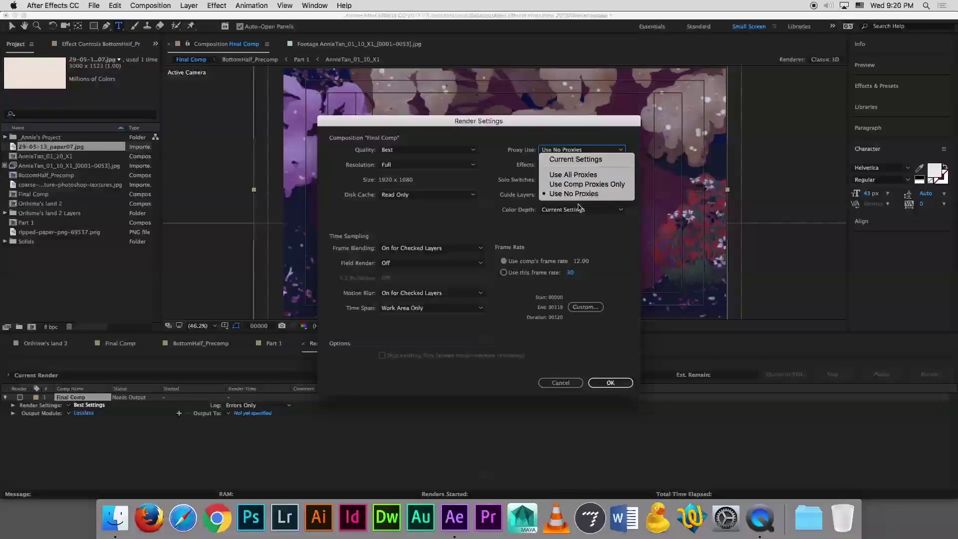
pyautogui.click(582, 196)
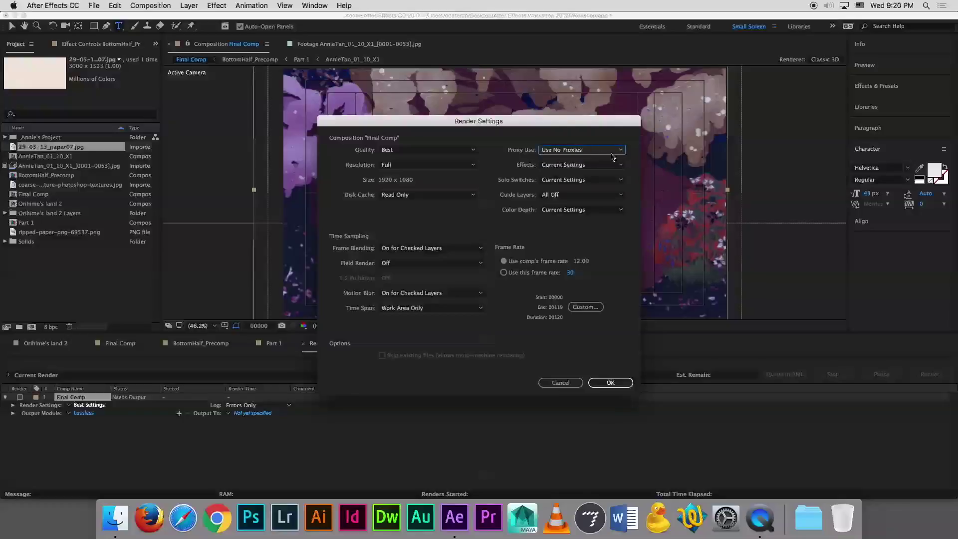
pyautogui.click(611, 383)
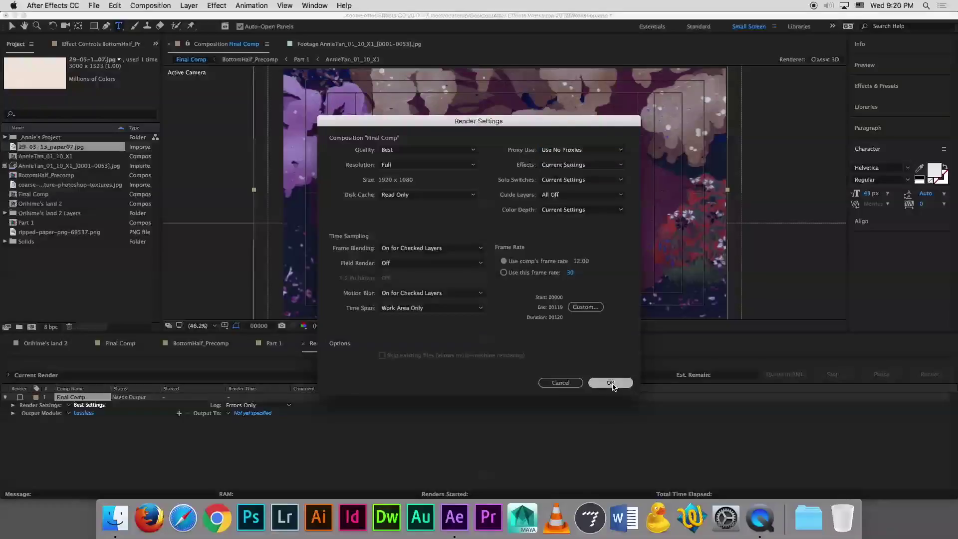
pyautogui.click(84, 413)
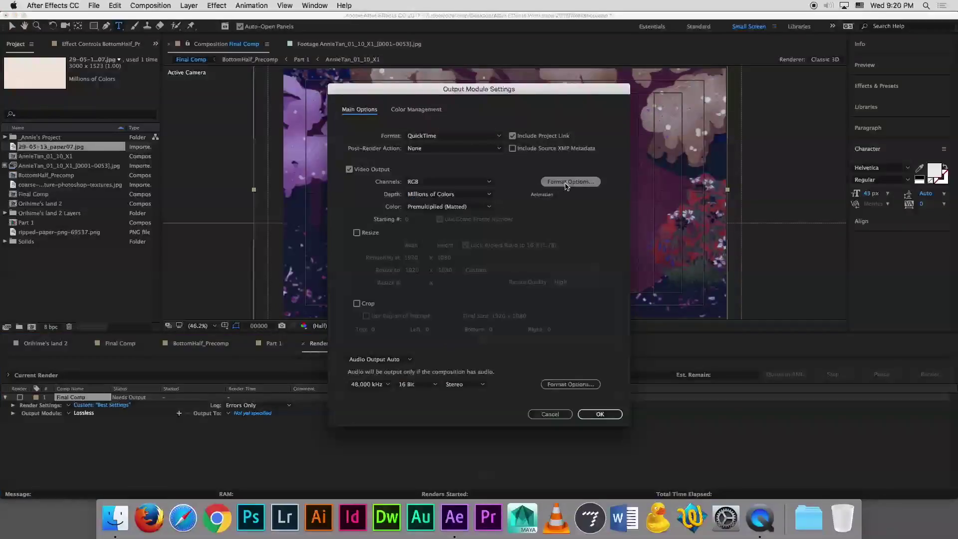
# Choose H.264 at quality 100 as the QuickTime video codec, double-check it, and confirm
pyautogui.click(593, 184)
pyautogui.click(467, 103)
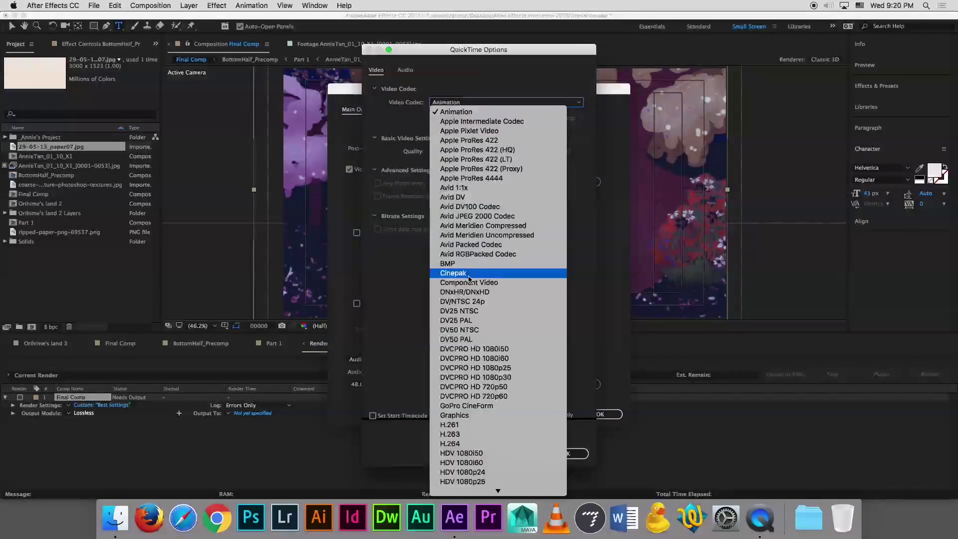
pyautogui.click(462, 444)
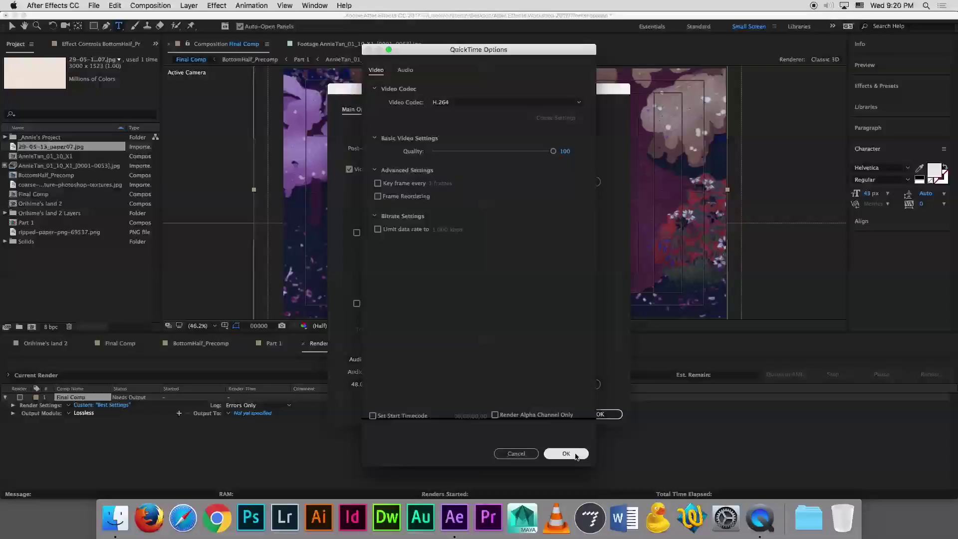
pyautogui.click(566, 454)
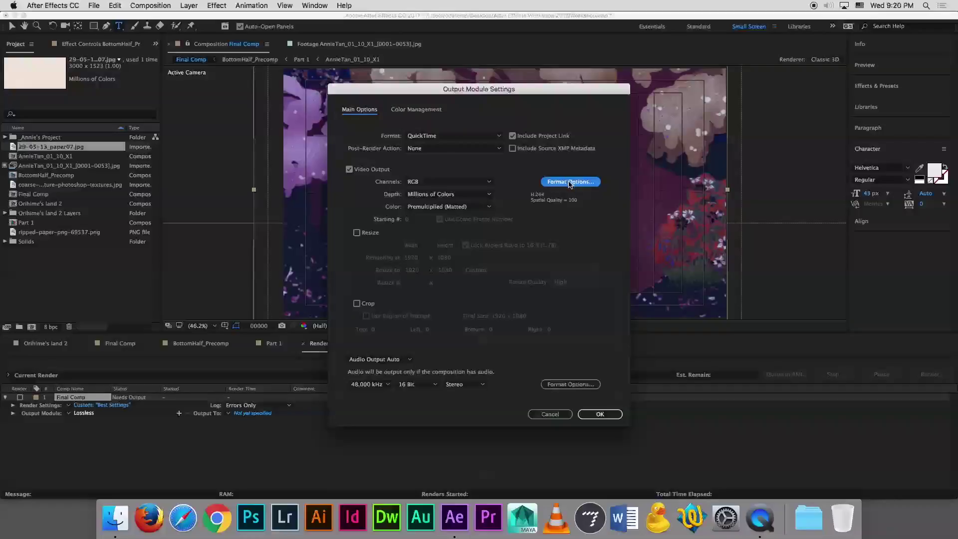
pyautogui.click(570, 182)
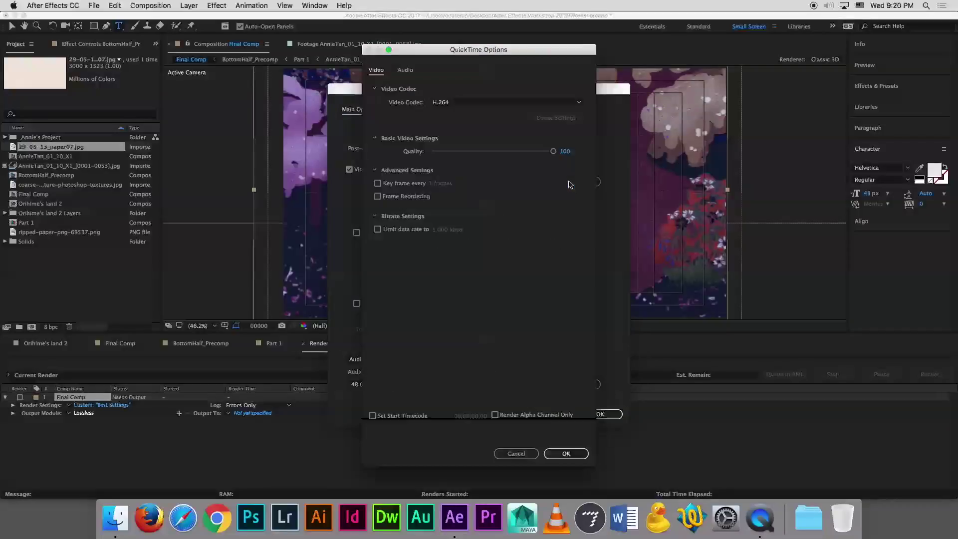
pyautogui.click(480, 102)
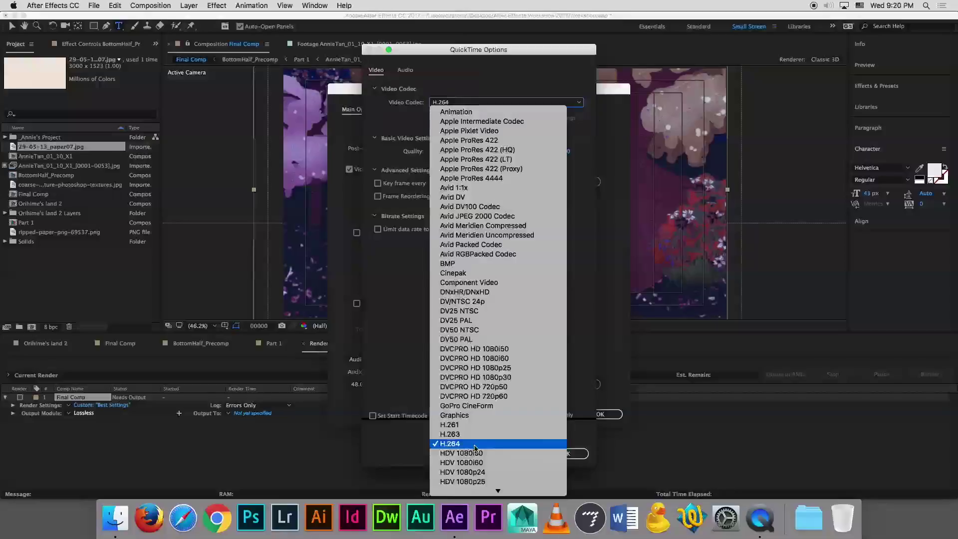
pyautogui.click(475, 444)
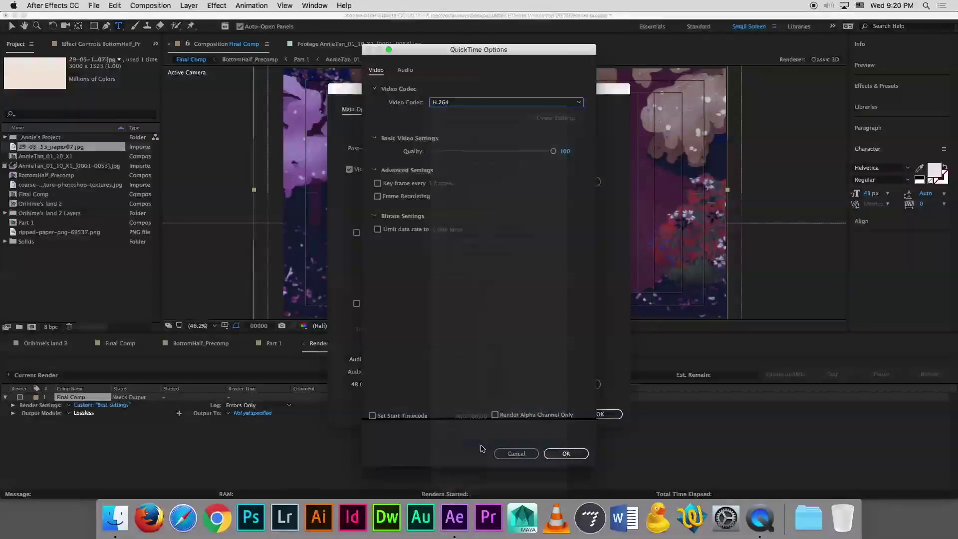
pyautogui.click(567, 454)
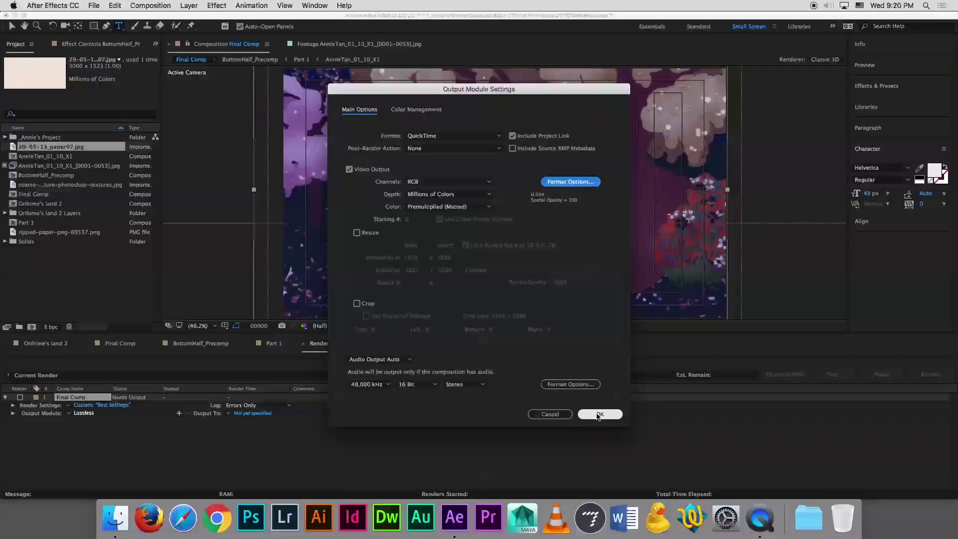
pyautogui.click(598, 415)
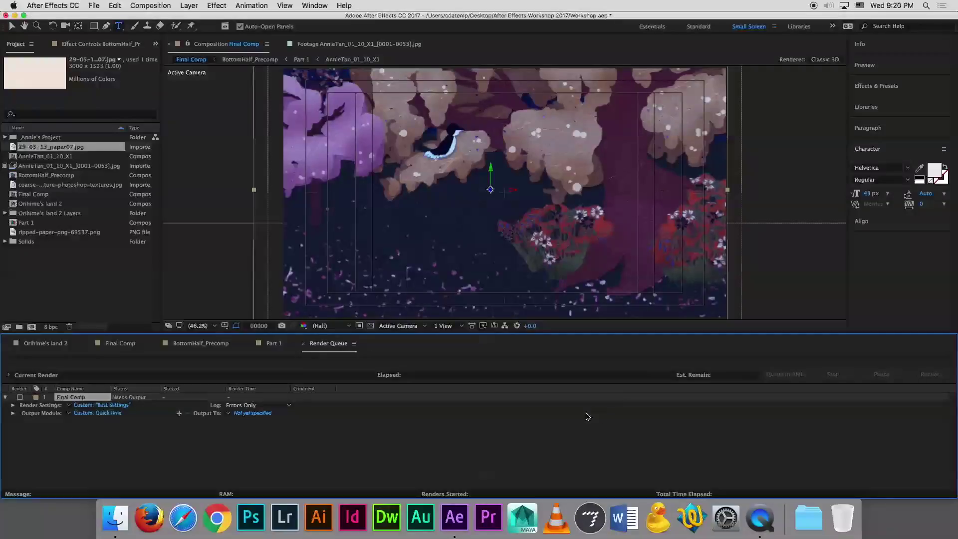
# Save the output as Final Comp.mov on the Desktop and start rendering
pyautogui.click(253, 413)
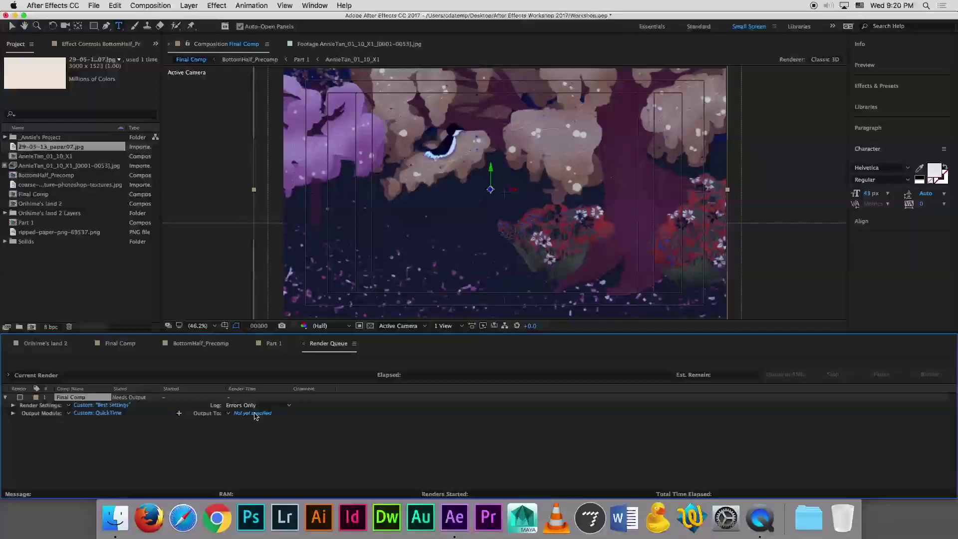
pyautogui.click(550, 128)
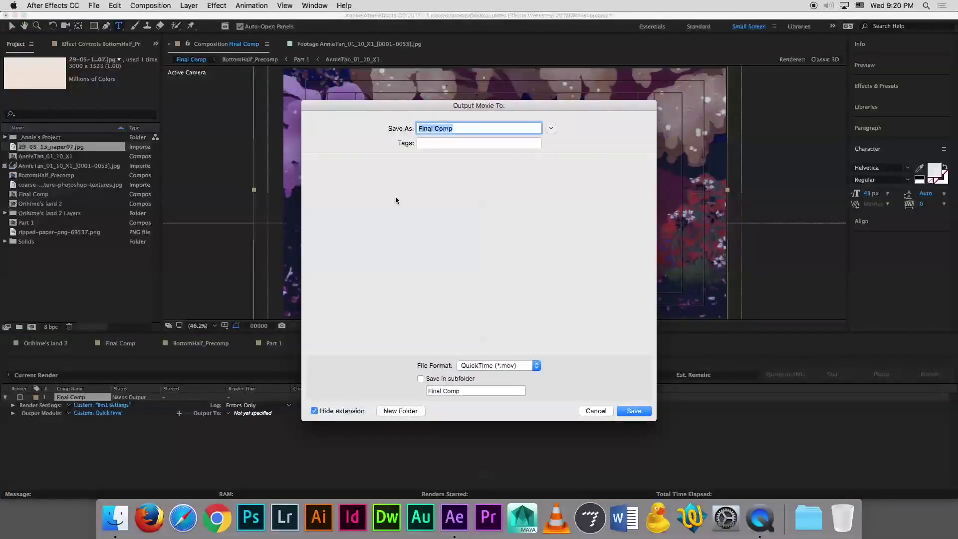
pyautogui.click(344, 223)
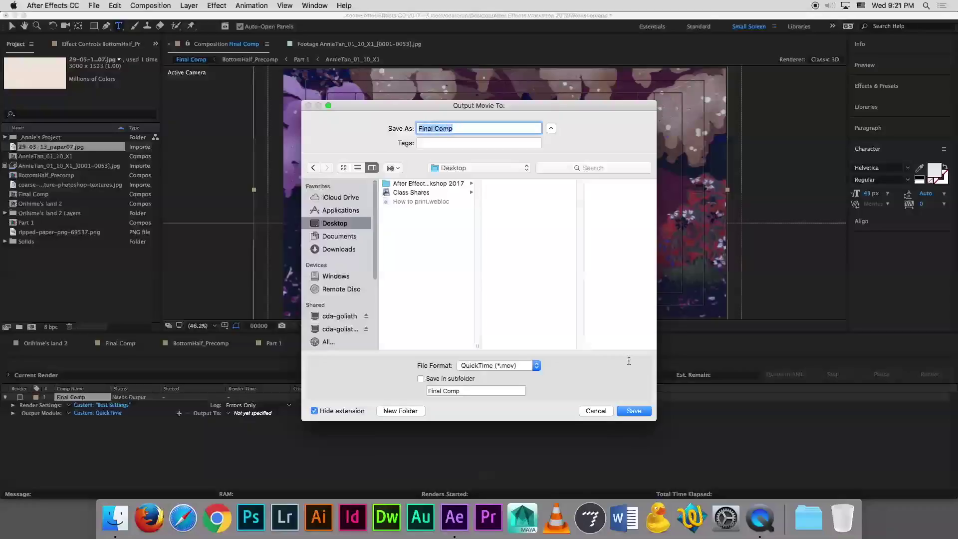
pyautogui.click(641, 413)
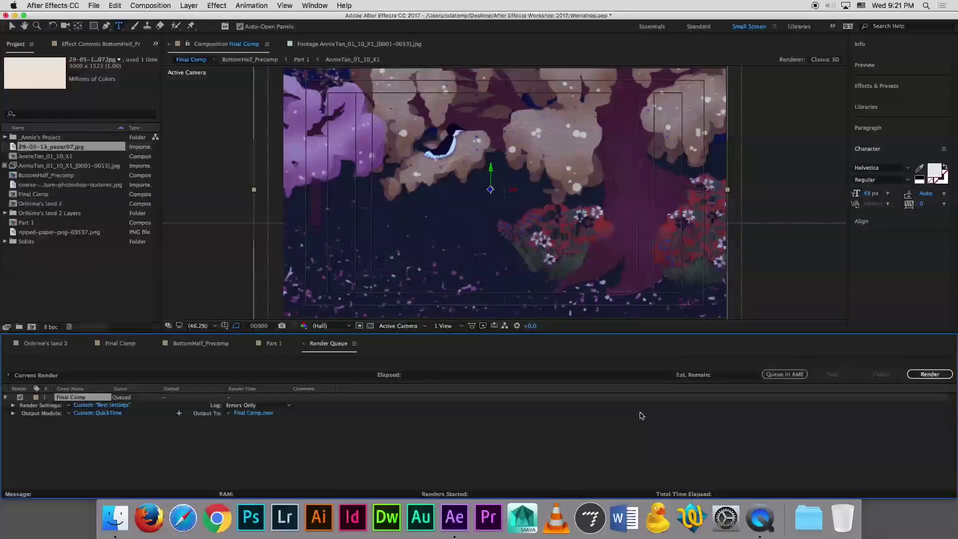
pyautogui.click(942, 375)
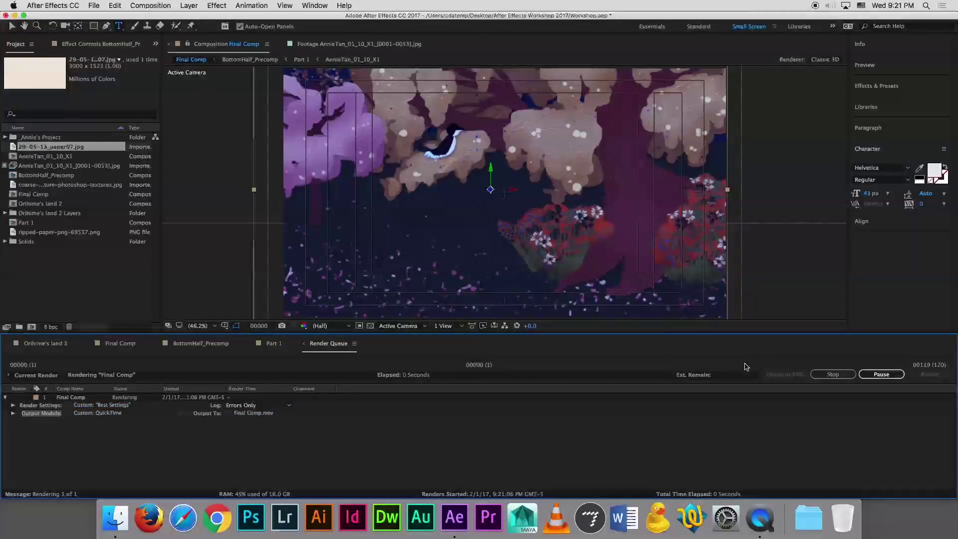